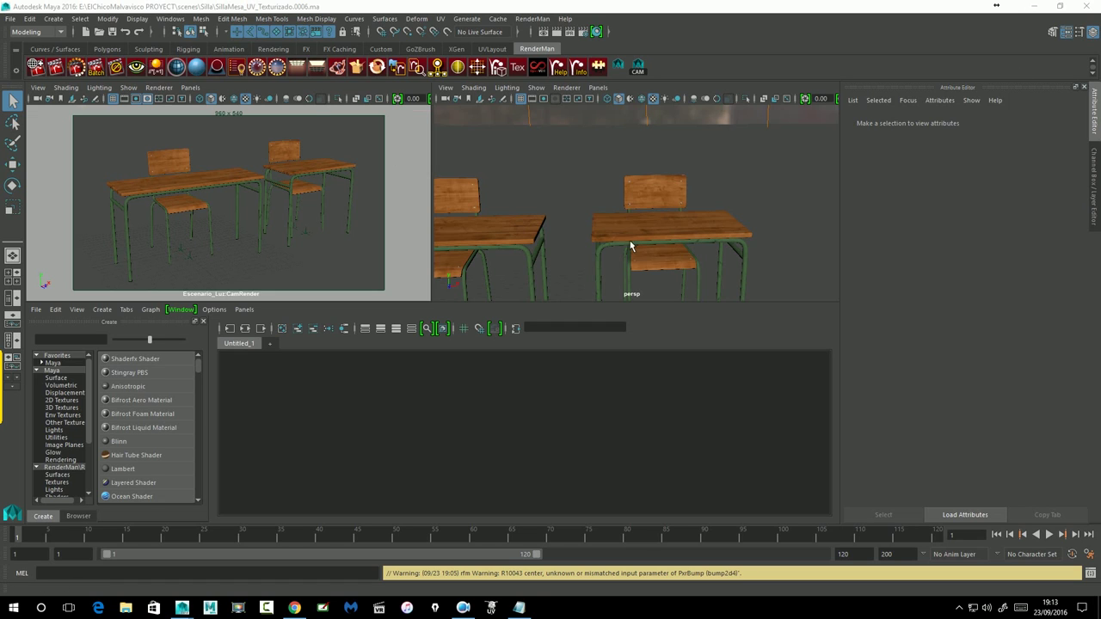
Turn the persp view to face both desks, and place RenderMan Controls and Render Settings side by side
drag(631, 247, 646, 207)
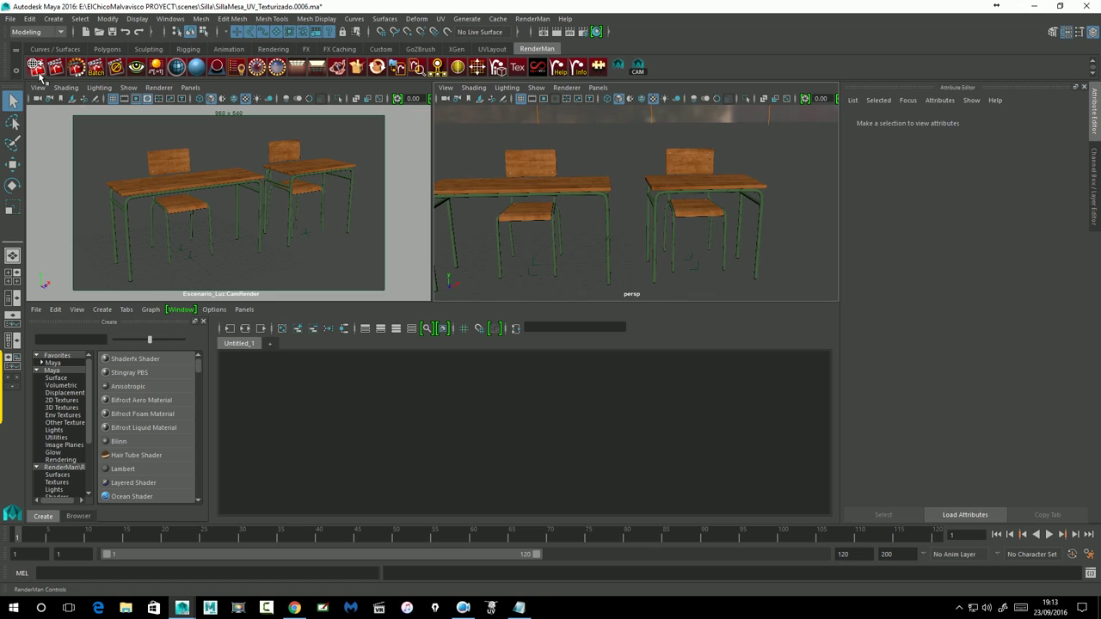
click(38, 73)
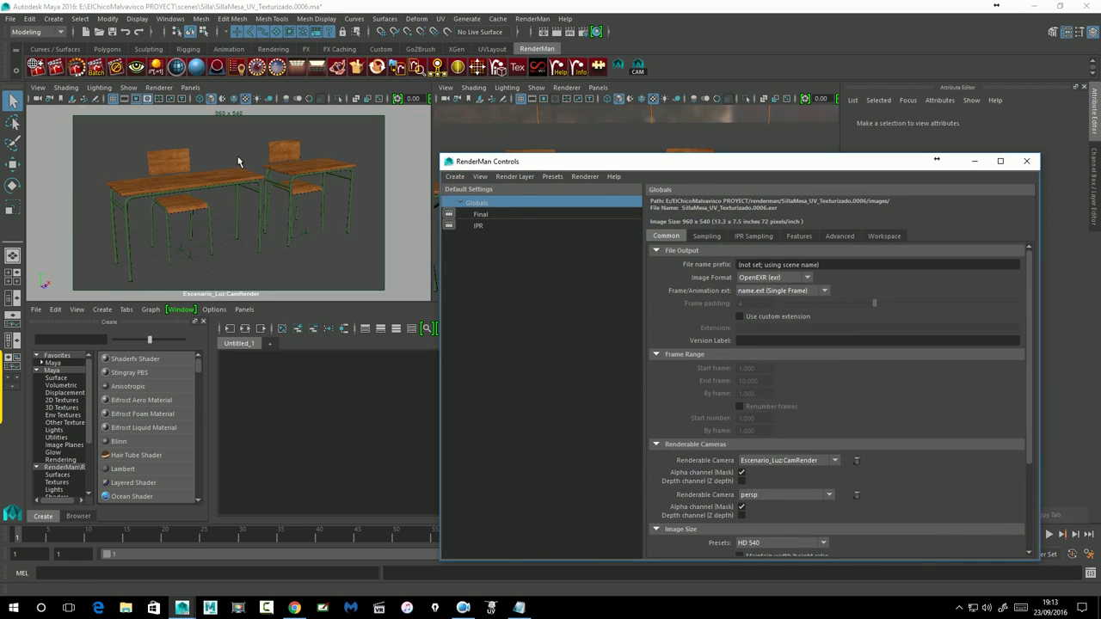
drag(588, 164, 559, 132)
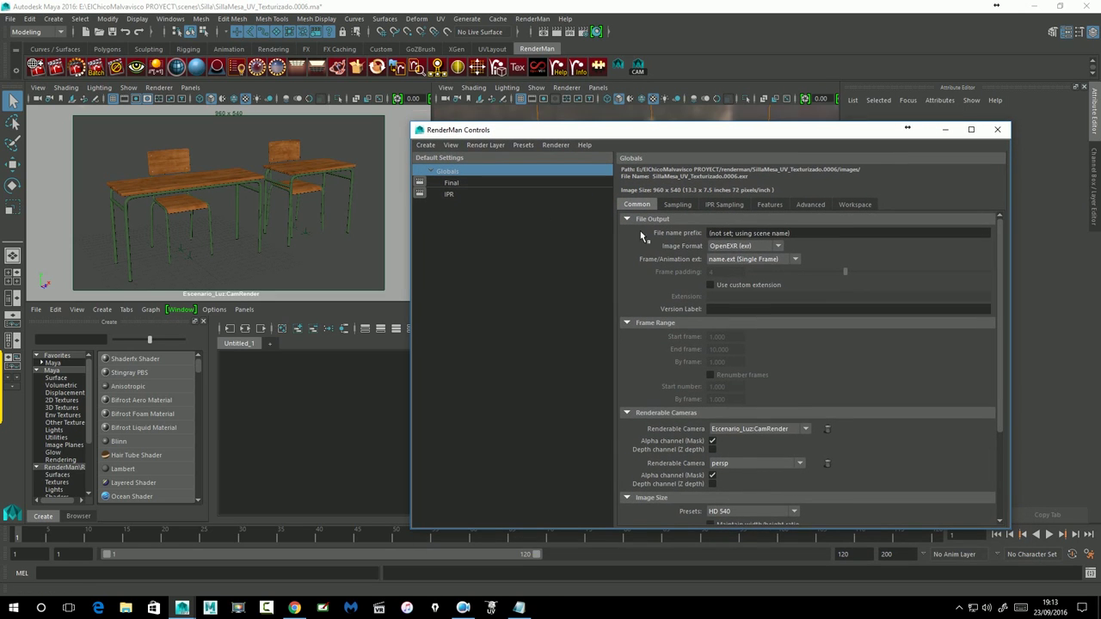
click(588, 38)
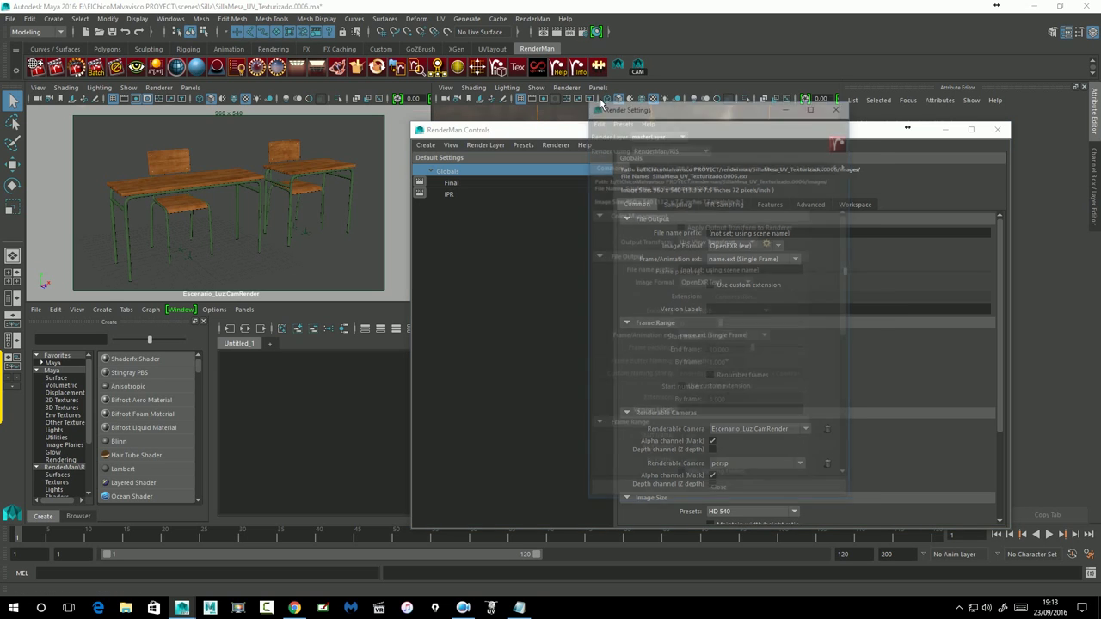
mouse_move(656, 110)
mouse_down()
mouse_move(318, 171)
mouse_move(173, 145)
mouse_up()
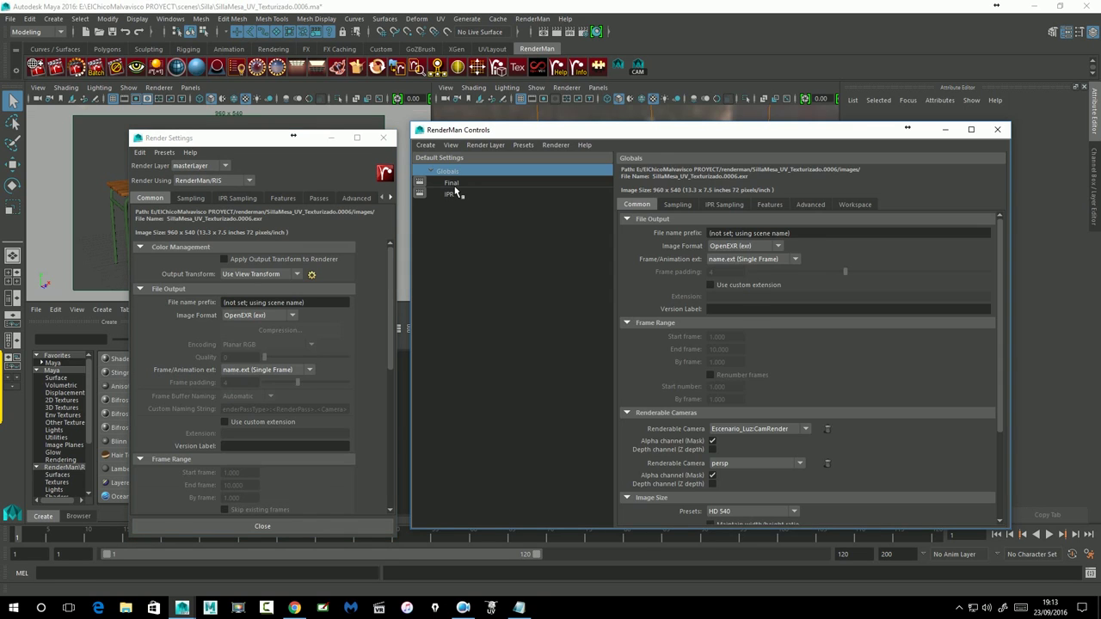
Select the Final globals, close Render Settings, and pick lpe:diffuse and lpe:specular from the Outputs LPE channels
click(452, 184)
click(380, 141)
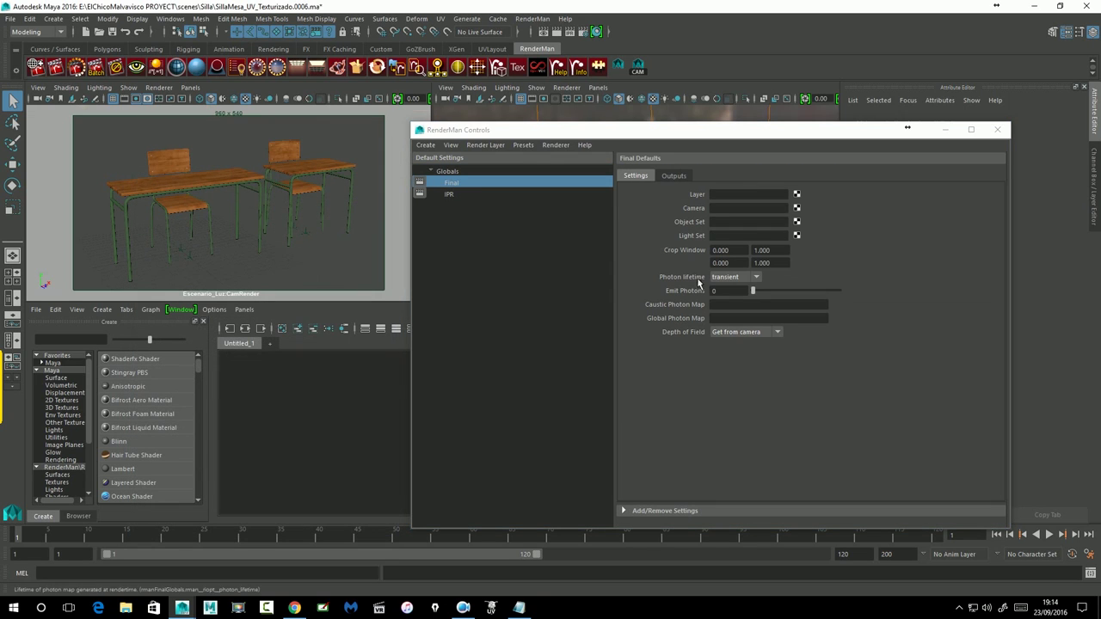
click(683, 179)
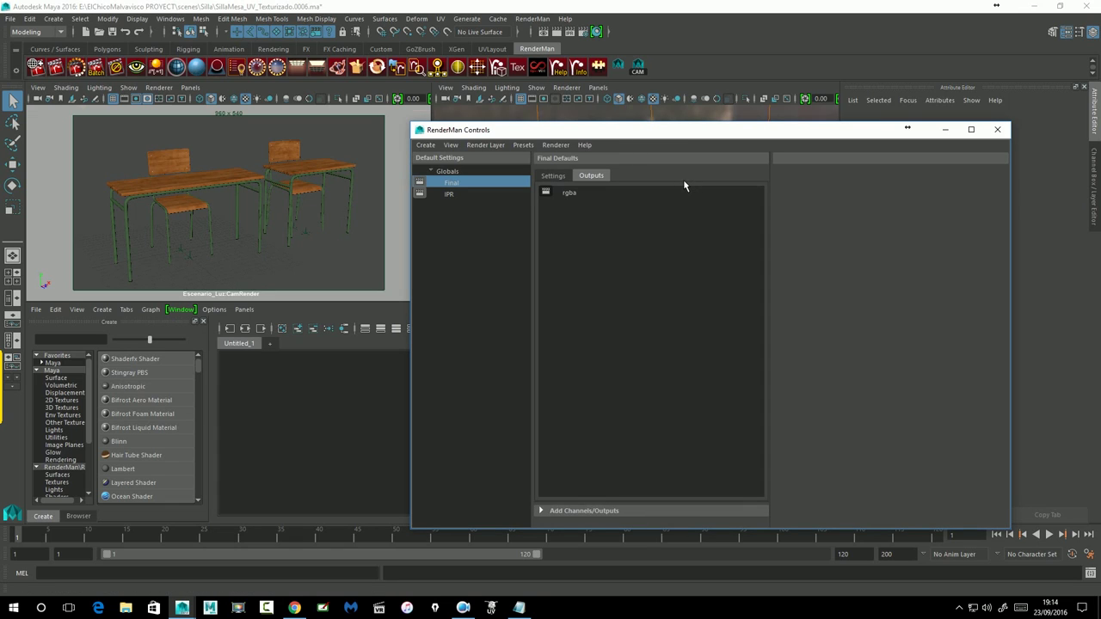
click(560, 513)
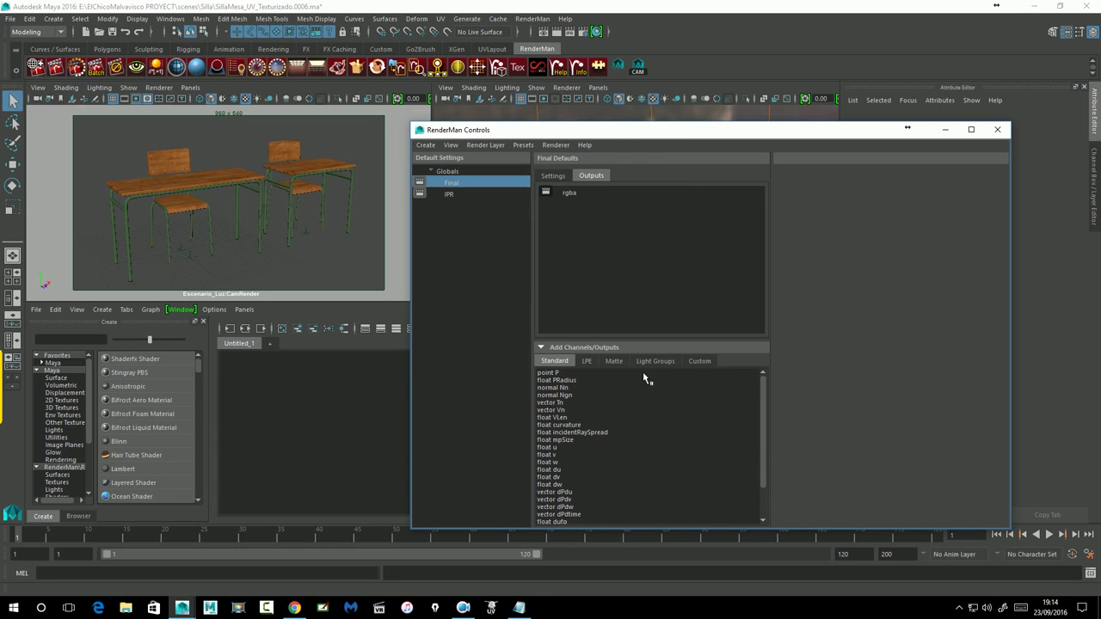
click(592, 363)
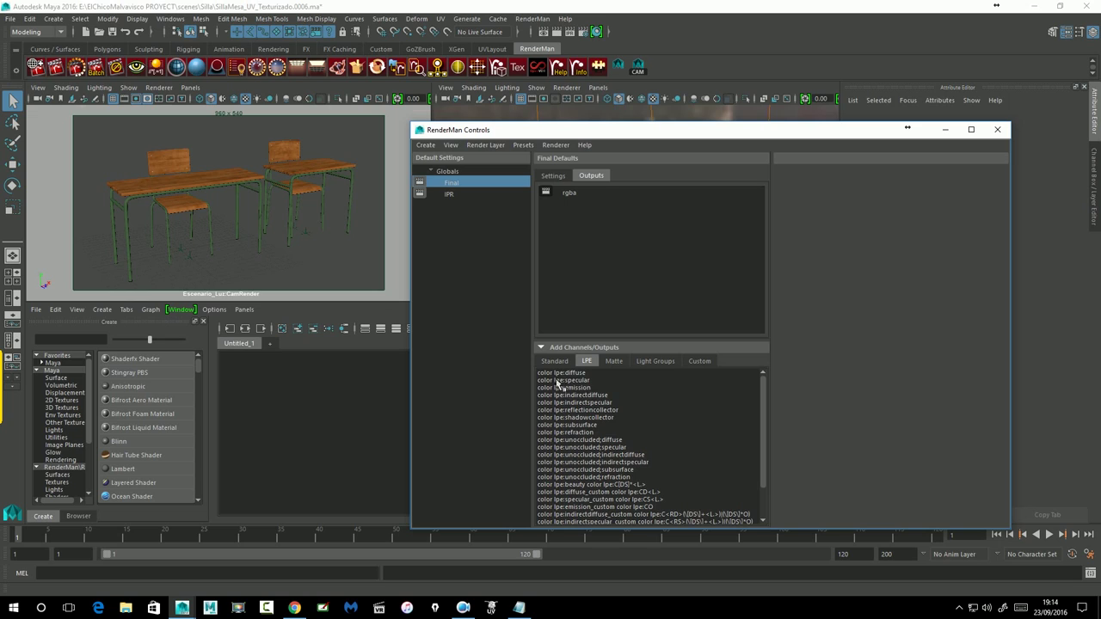
click(573, 375)
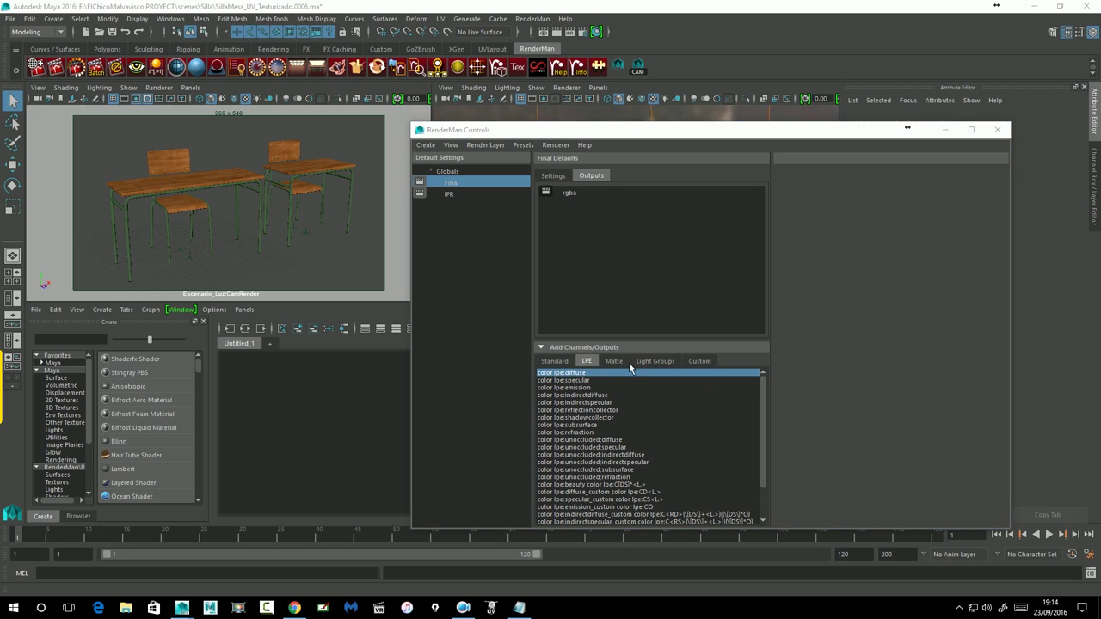
shift+click(587, 380)
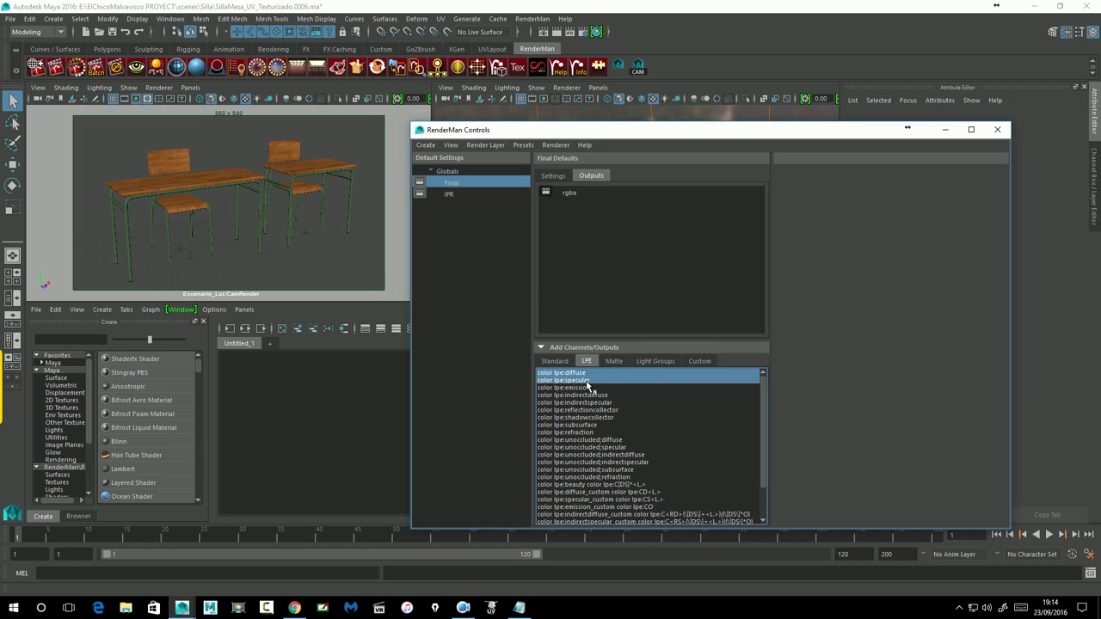
Create one combined diffuse+specular output, then delete it and its leftover channels
right_click(581, 385)
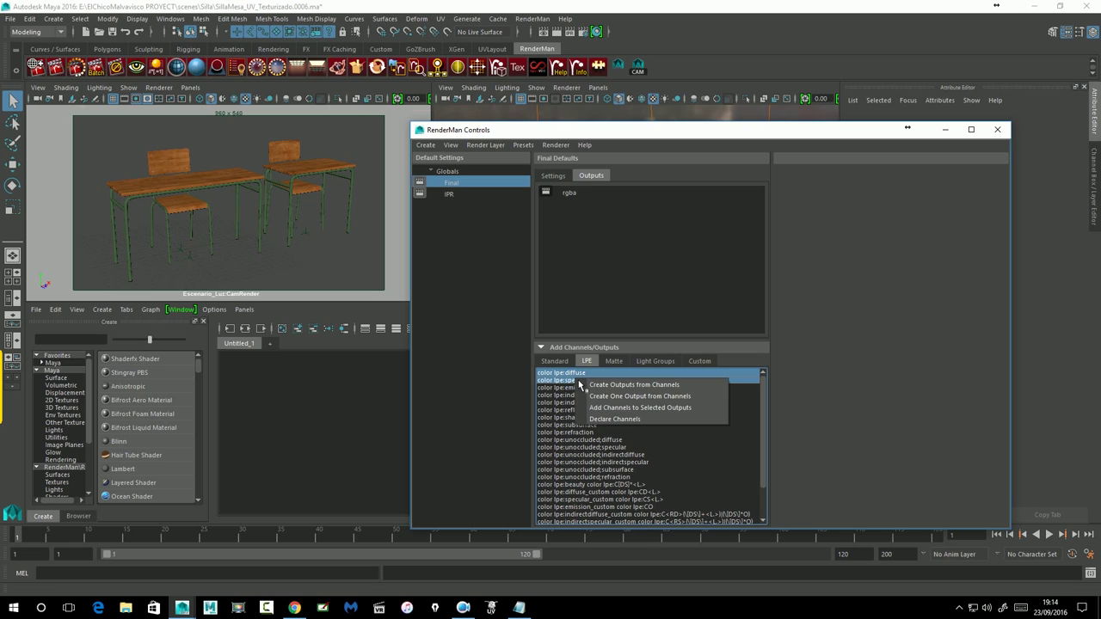
click(645, 397)
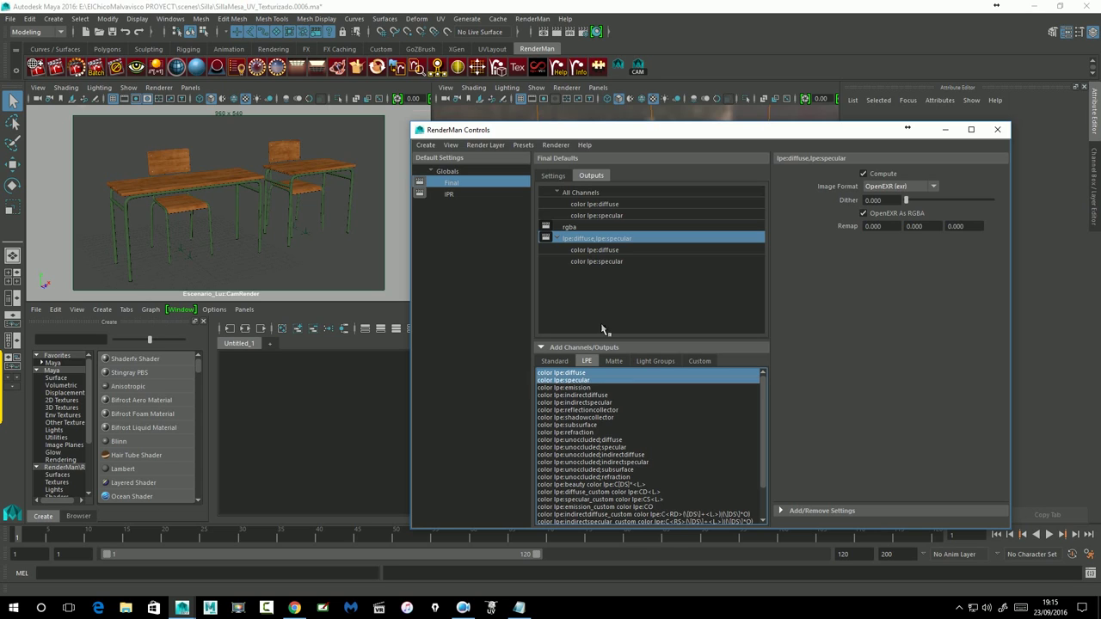
right_click(572, 238)
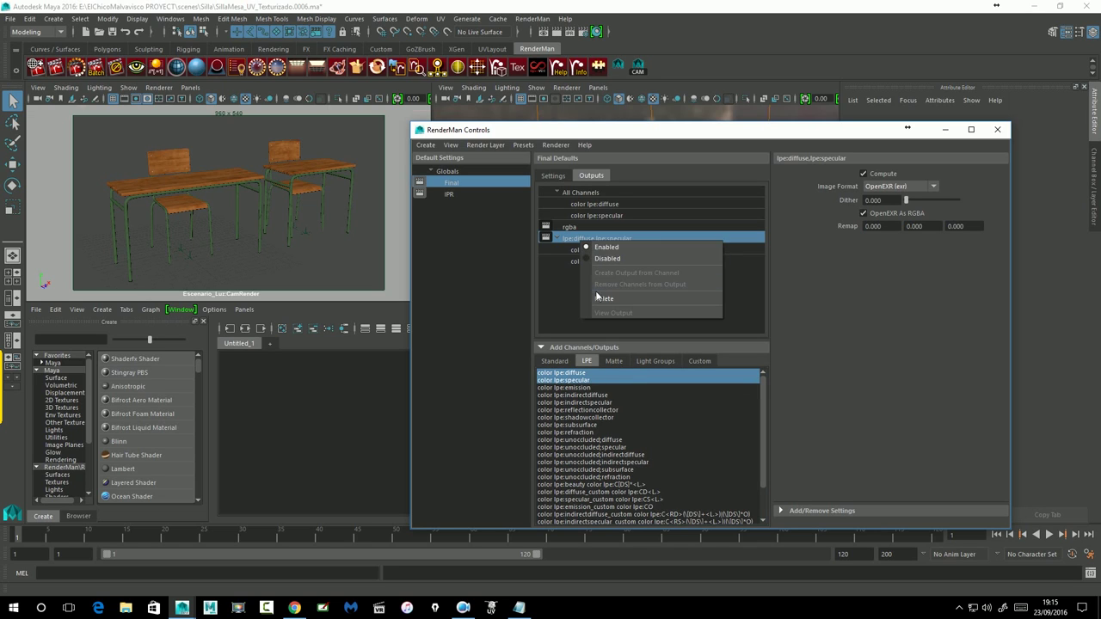
click(599, 298)
click(594, 216)
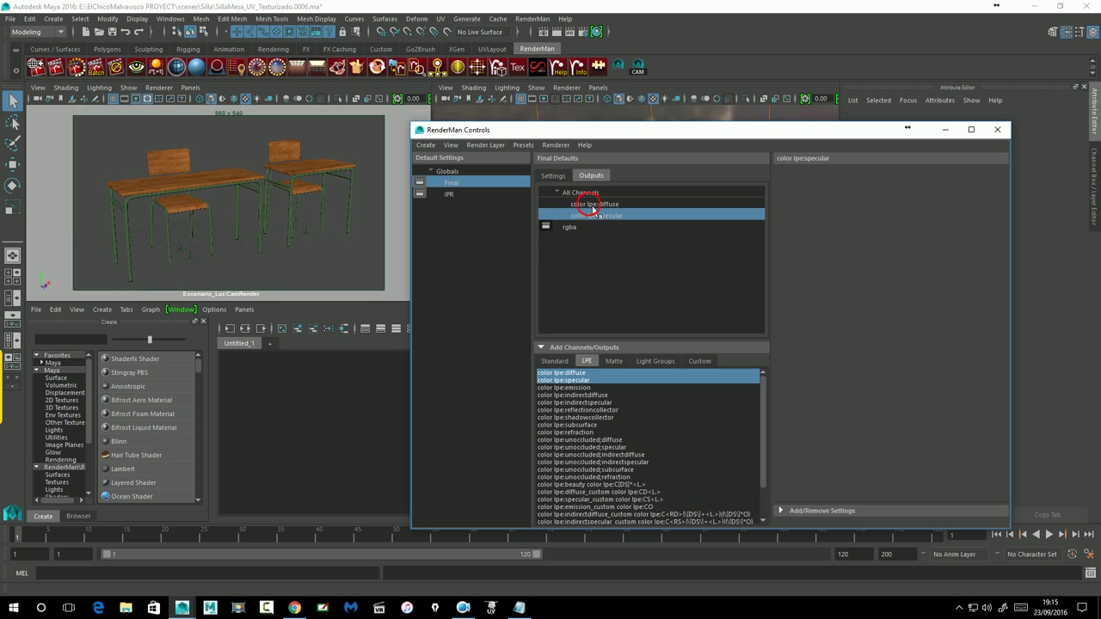
shift+click(593, 204)
right_click(593, 207)
click(613, 274)
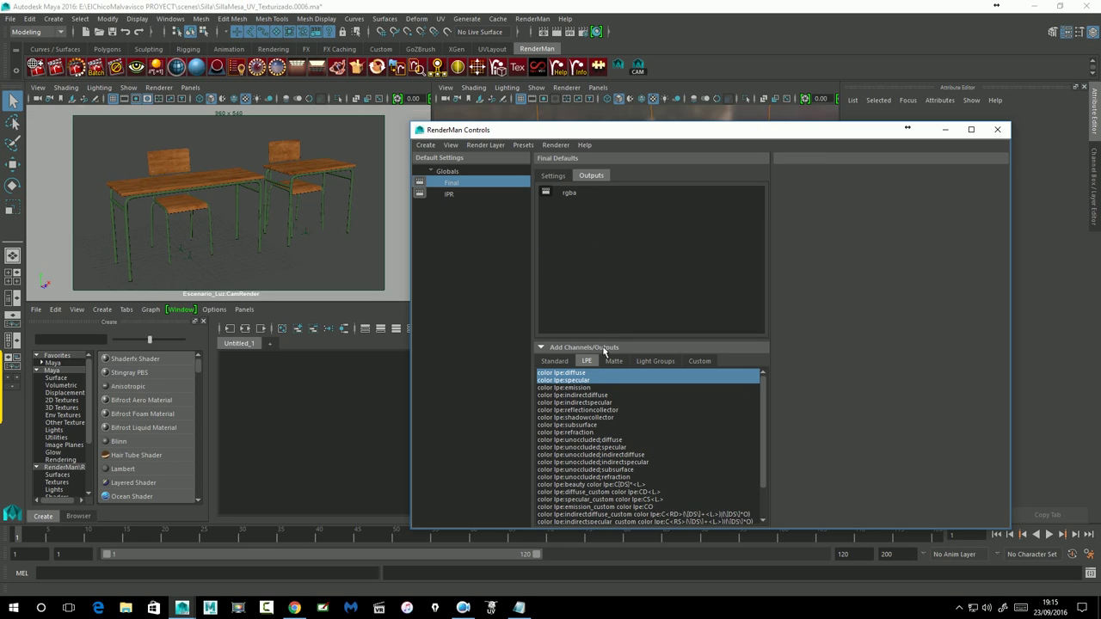
Create separate lpe:diffuse and lpe:specular outputs beside rgba, check each, and reopen Render Settings
right_click(572, 382)
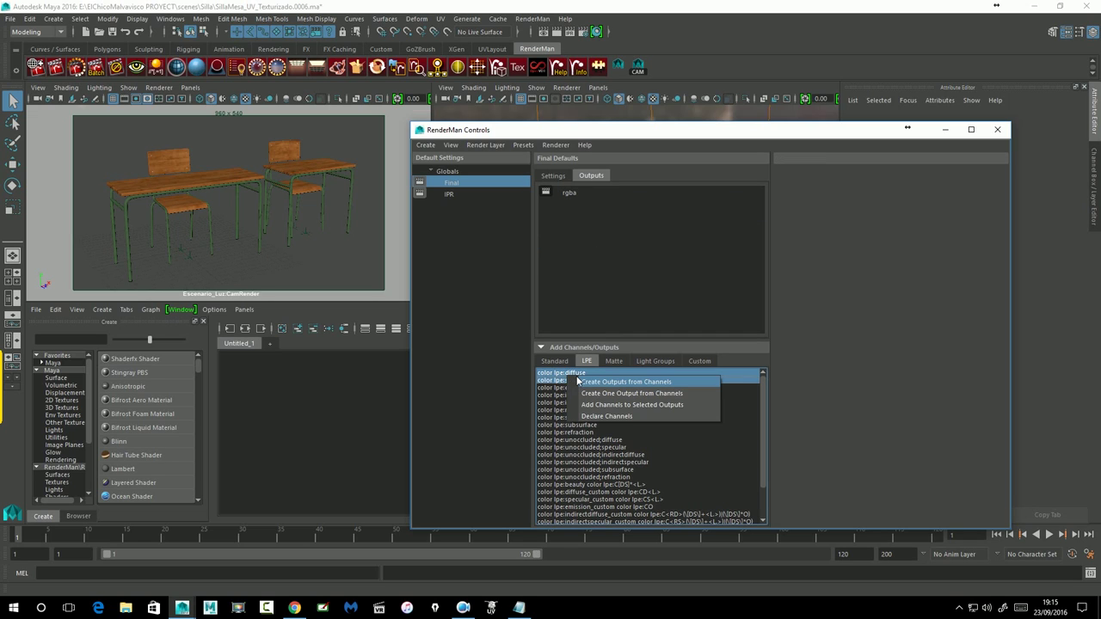
click(592, 385)
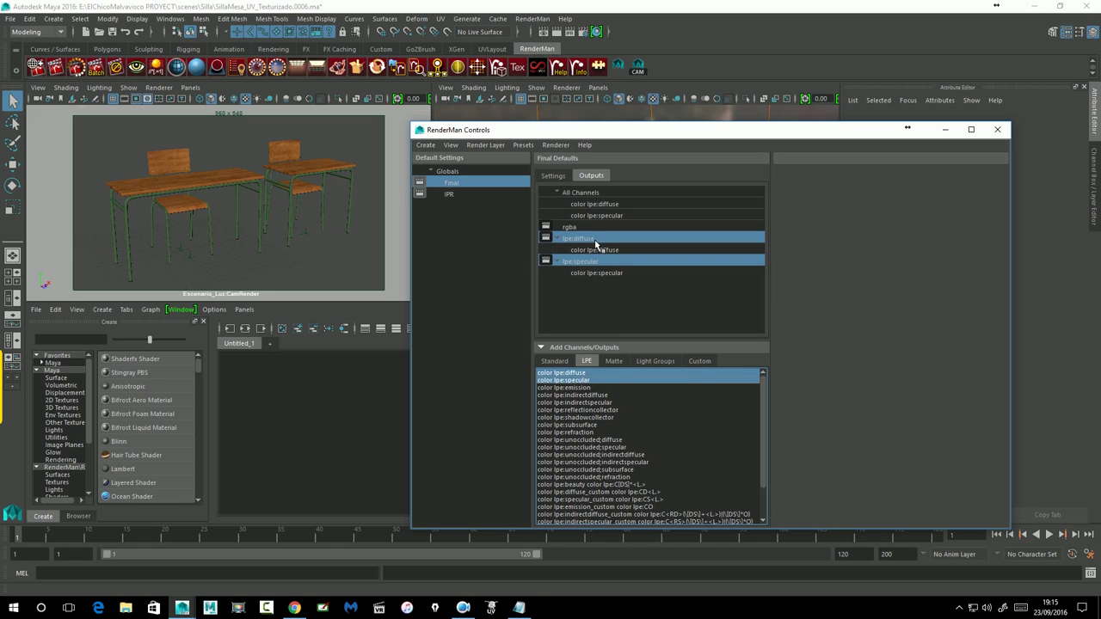
click(574, 226)
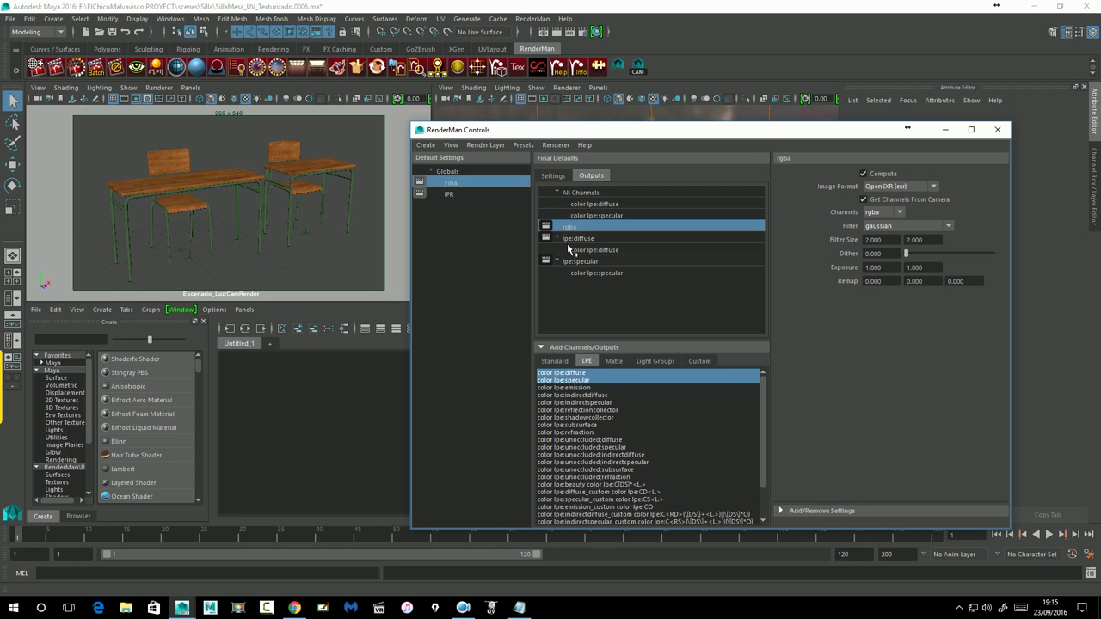
click(583, 240)
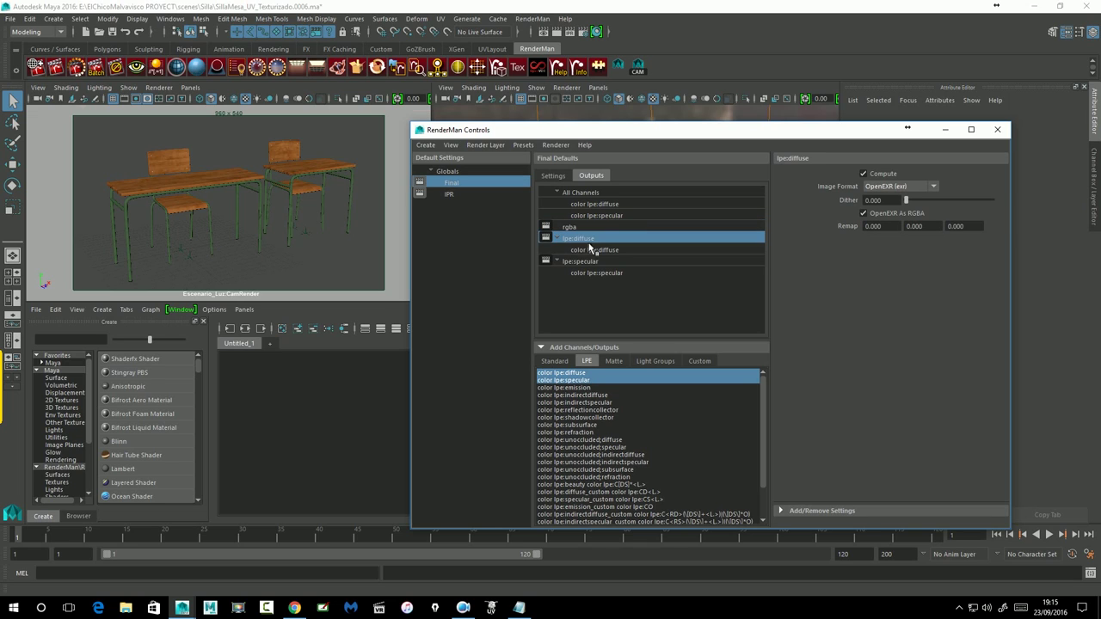
click(591, 262)
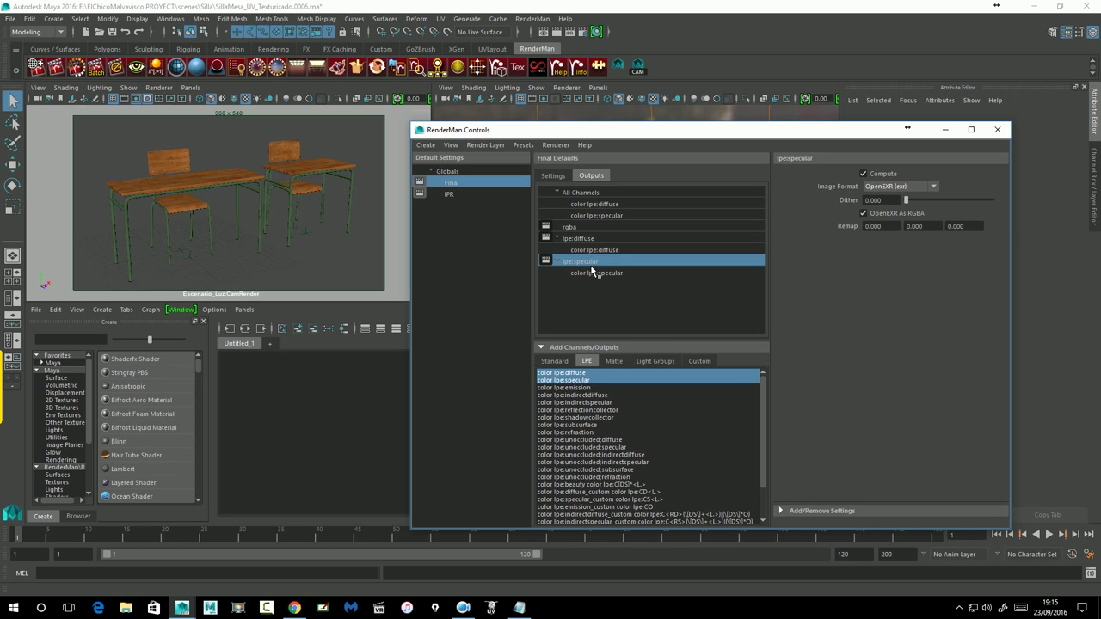
click(592, 36)
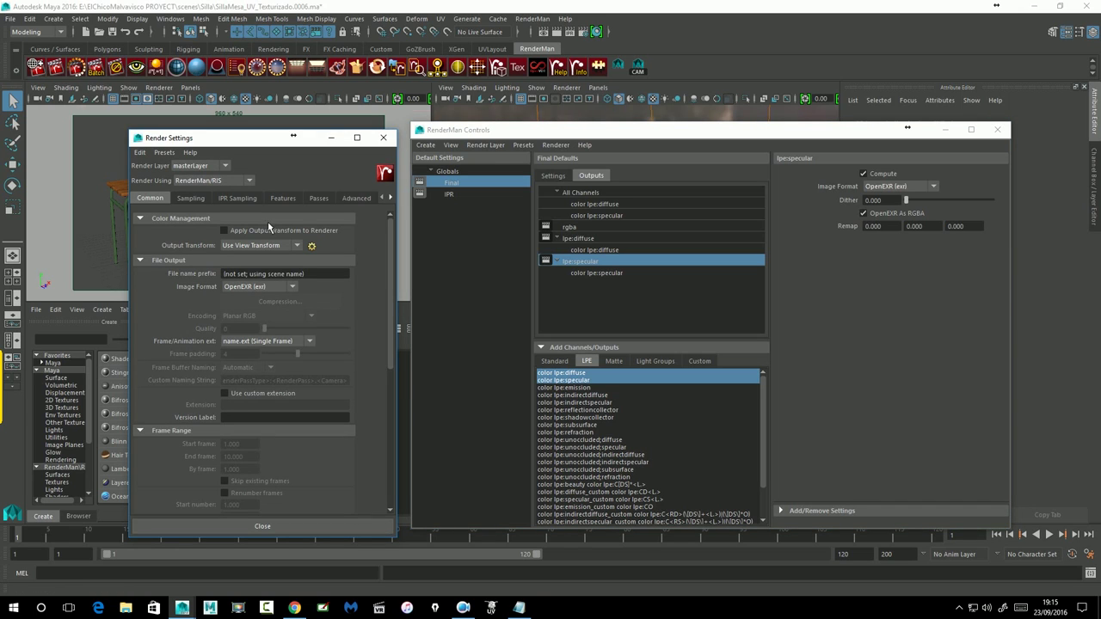
Set Max Samples 25, Min Samples 0, bxdf sample mode and Max Path Length 6, then close Render Settings
click(198, 199)
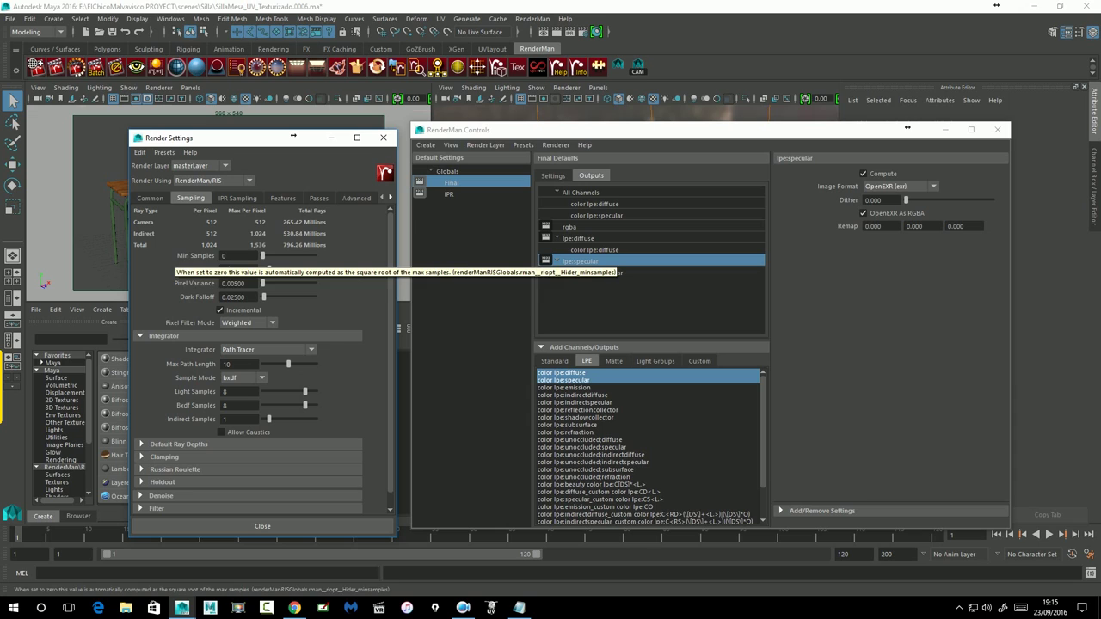
click(258, 269)
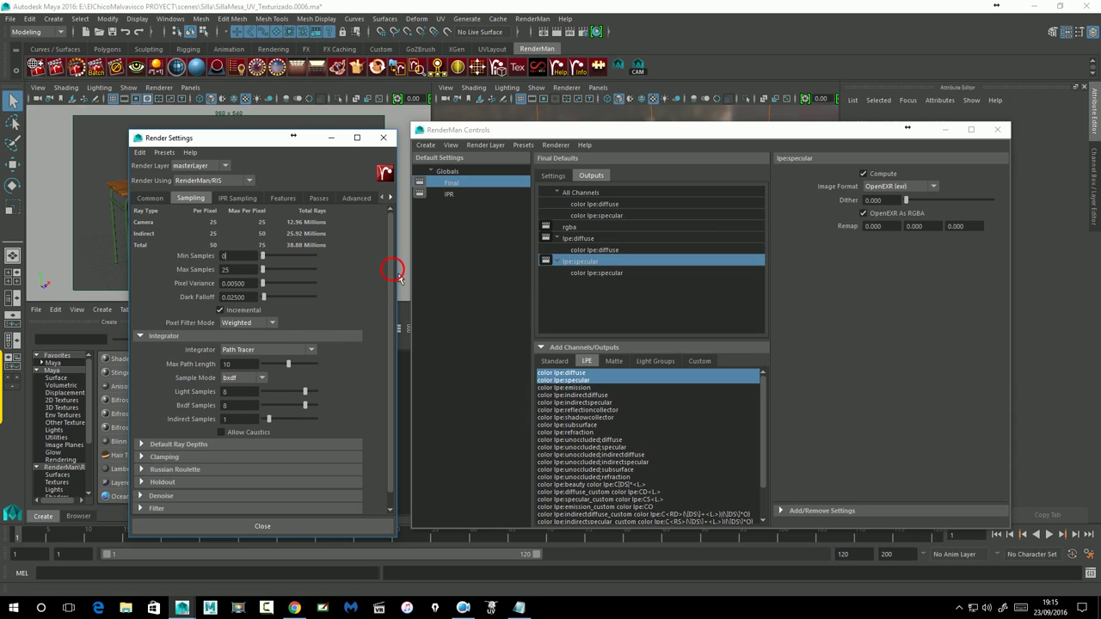
scroll(398, 278, down, 1)
key(Tab)
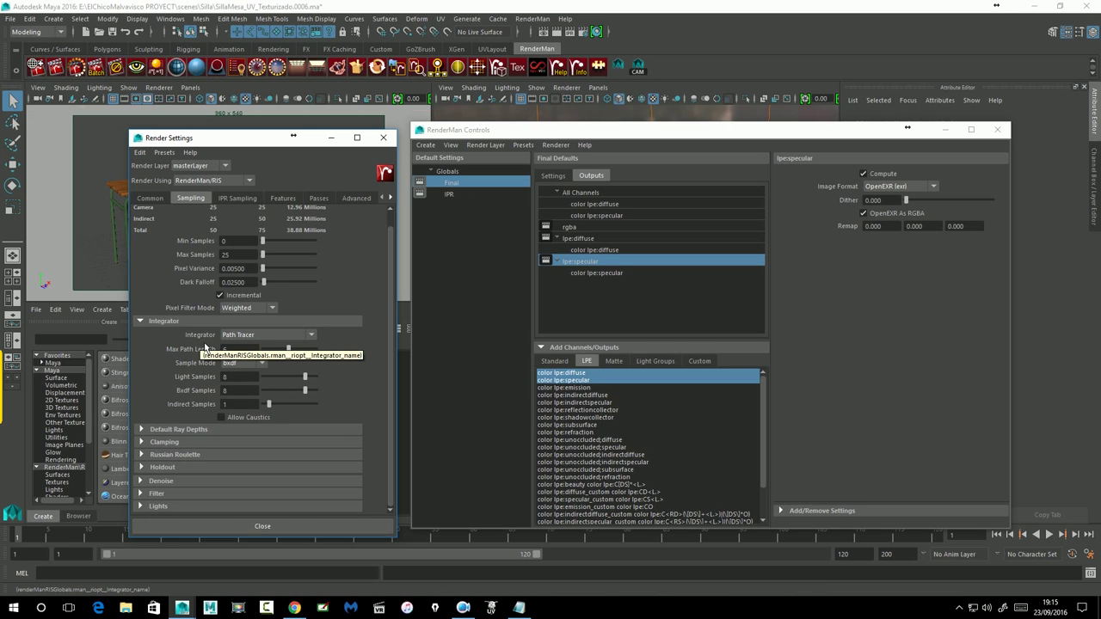
click(254, 363)
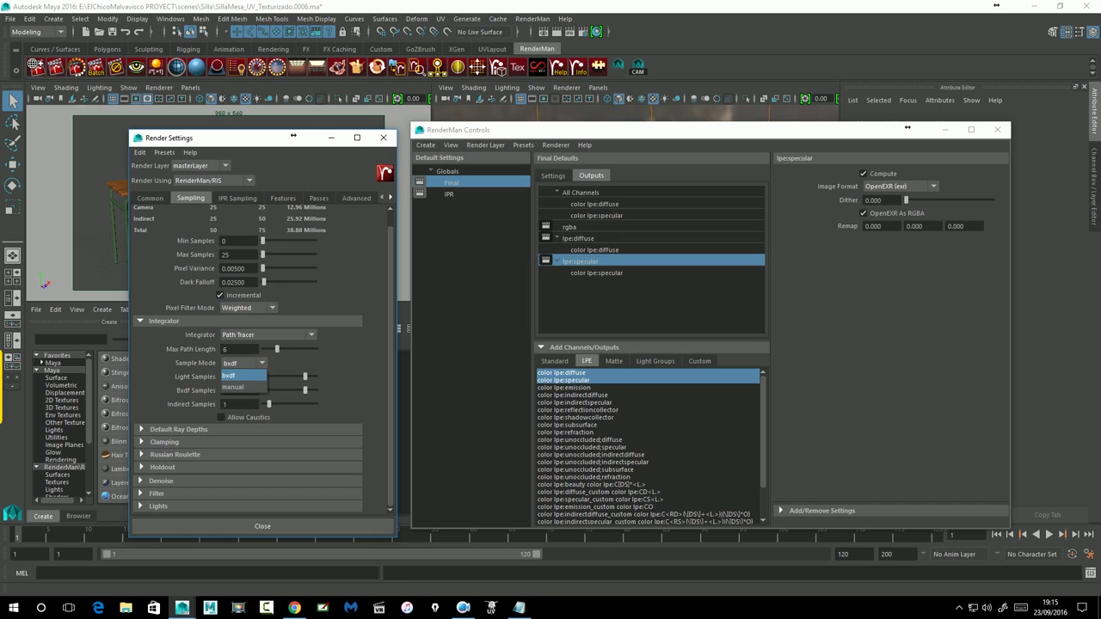
click(250, 387)
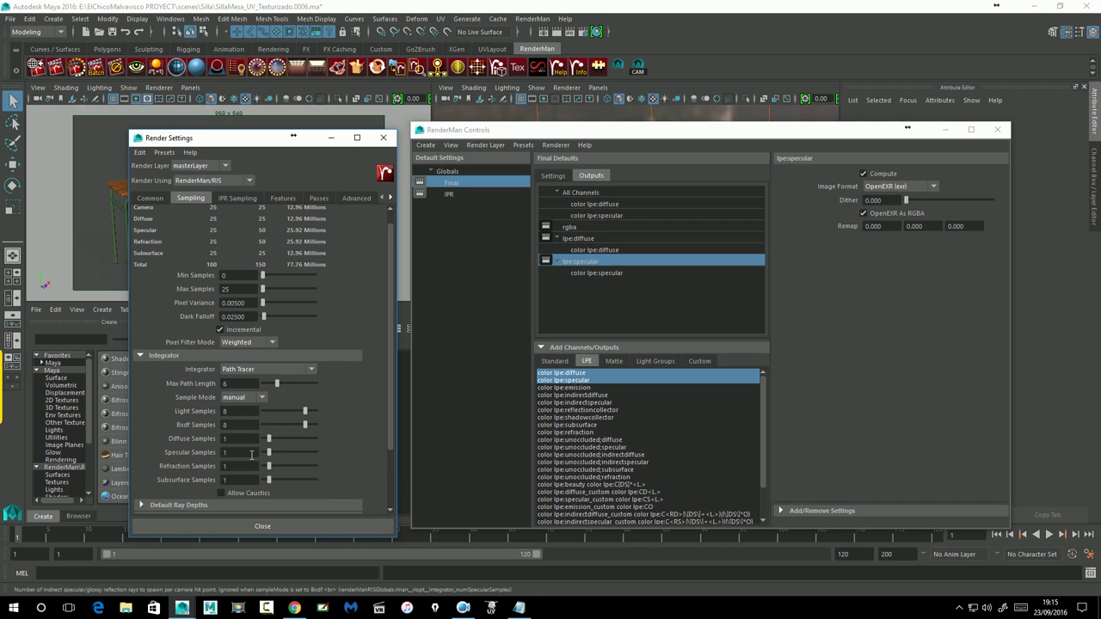
click(253, 398)
click(249, 411)
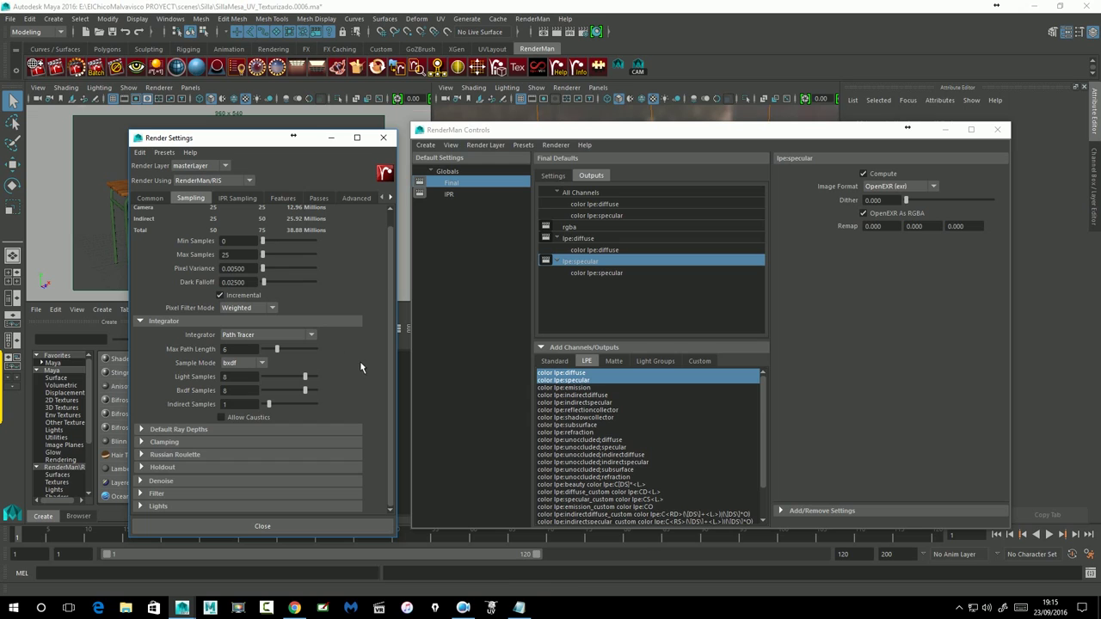
click(246, 351)
click(394, 144)
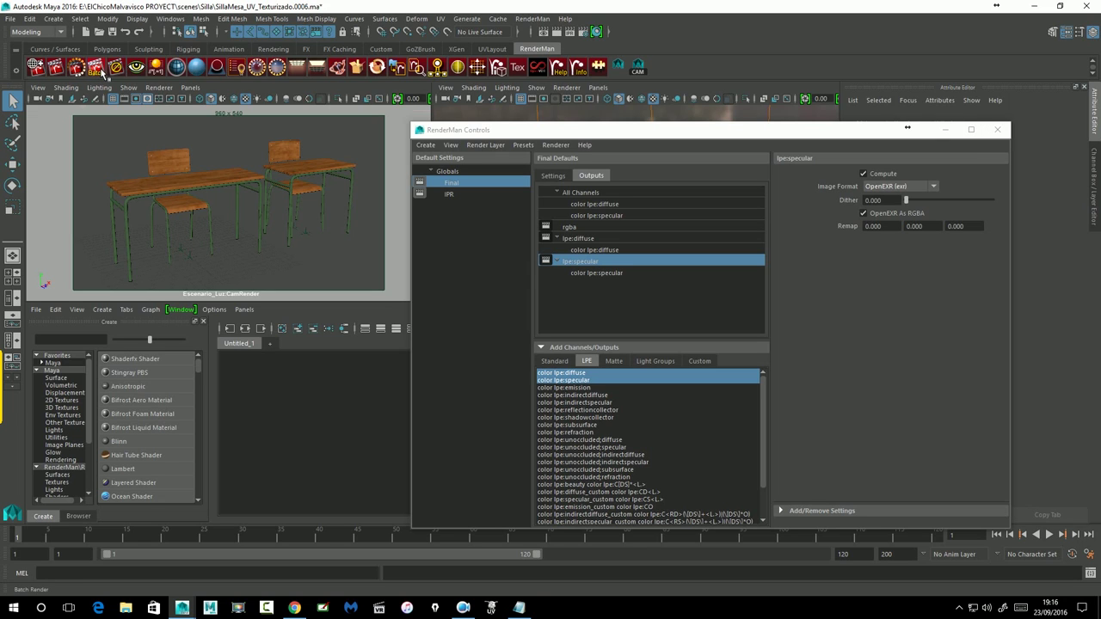
Remove the persp camera from the Common tab's renderable cameras, keeping Escenario_Luz:CamRender at 960×540
click(596, 32)
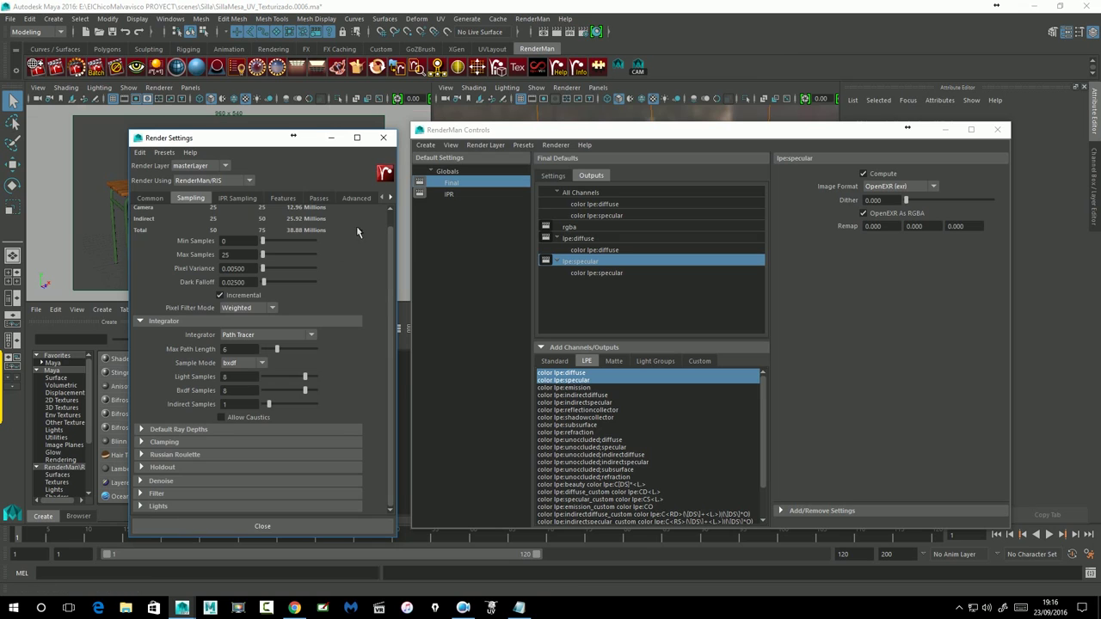
click(150, 198)
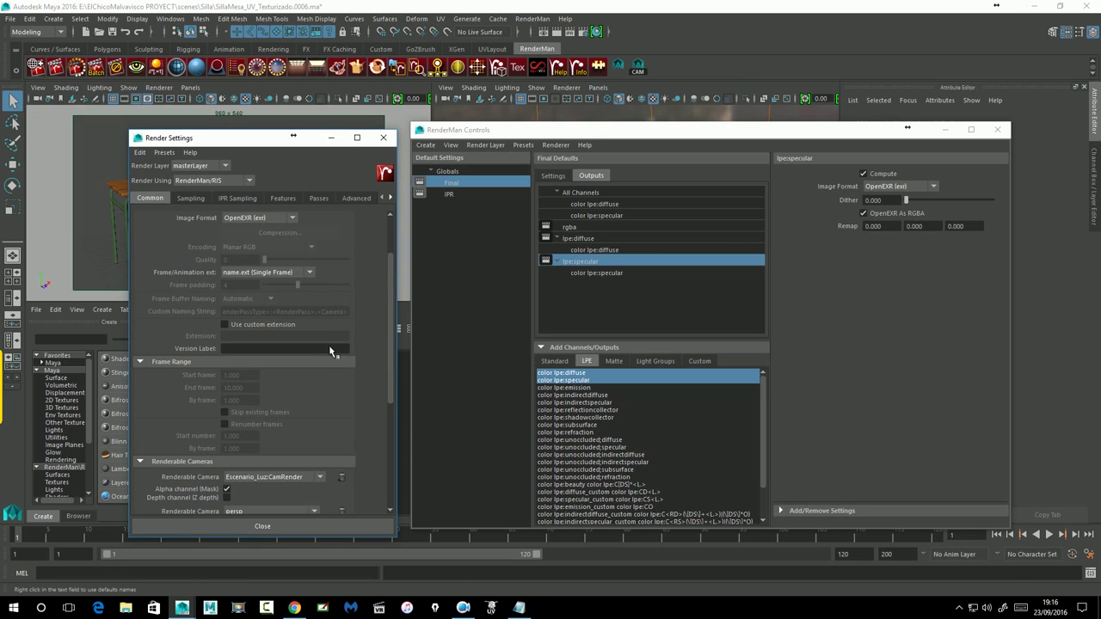
scroll(331, 351, down, 6)
scroll(332, 348, down, 2)
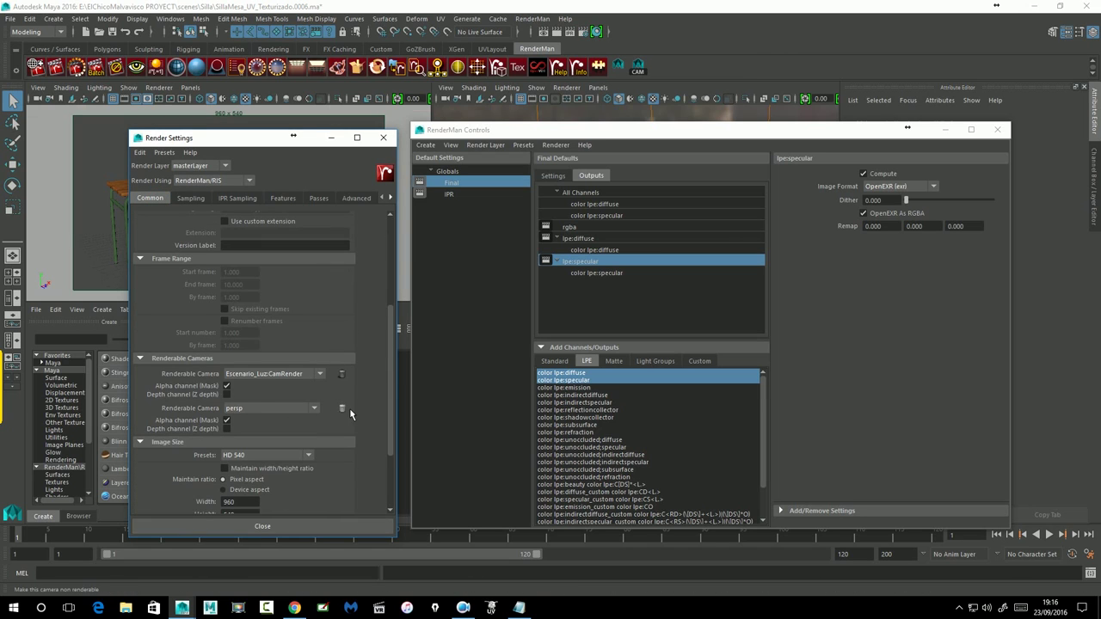
click(344, 410)
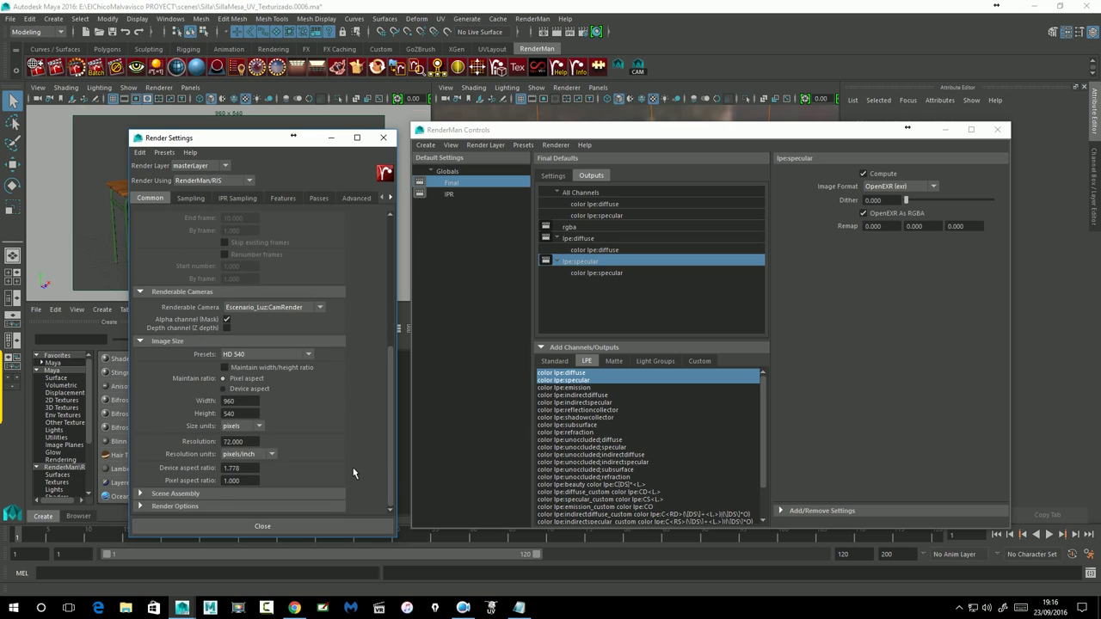
scroll(353, 472, up, 2)
scroll(353, 473, down, 5)
click(383, 138)
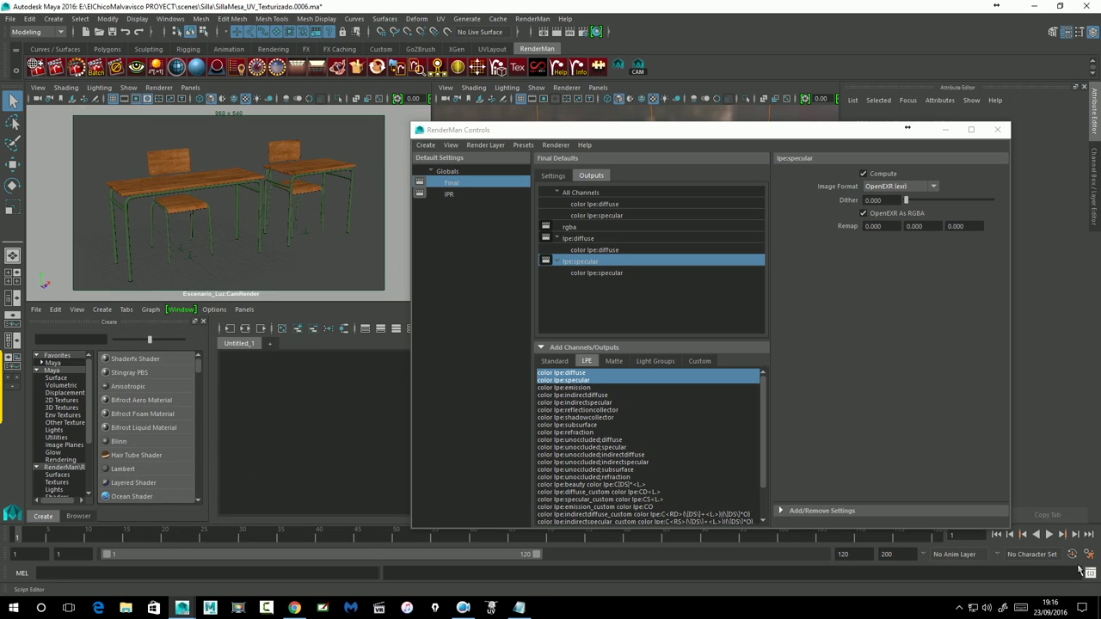
Open and clear the Script Editor, then launch a RenderMan batch render of the scene
click(1089, 573)
drag(505, 122, 534, 127)
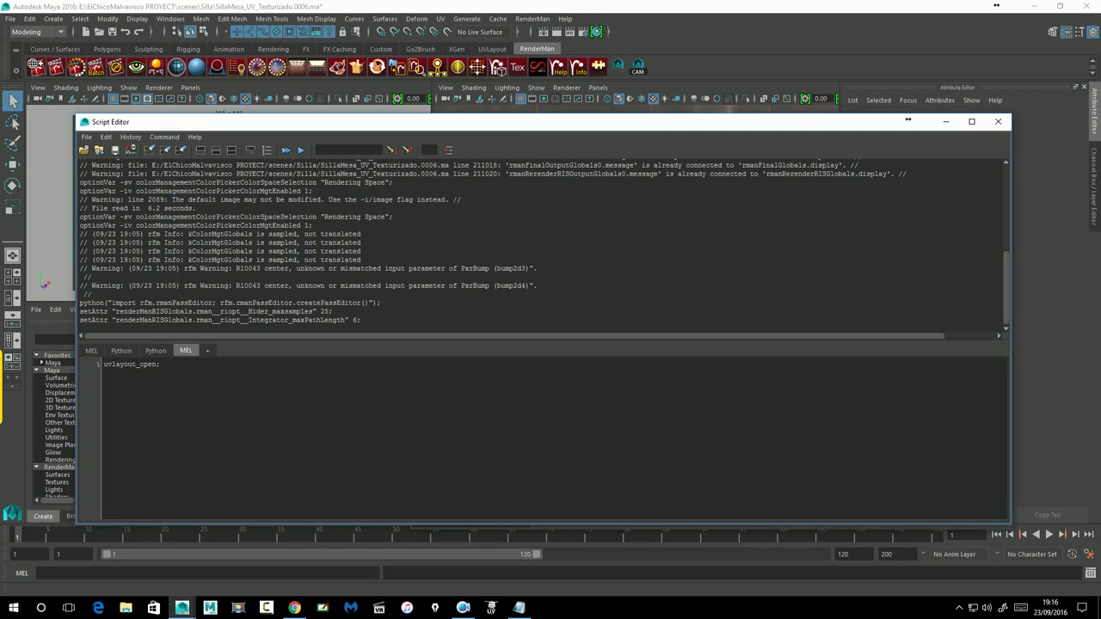
drag(77, 248, 331, 249)
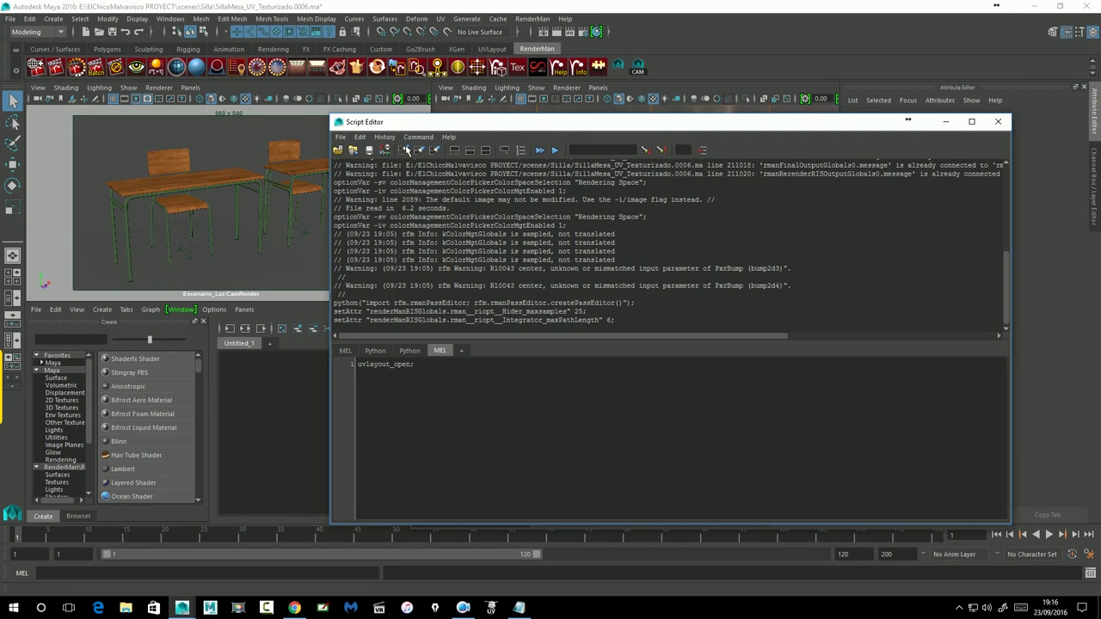
click(404, 150)
click(100, 71)
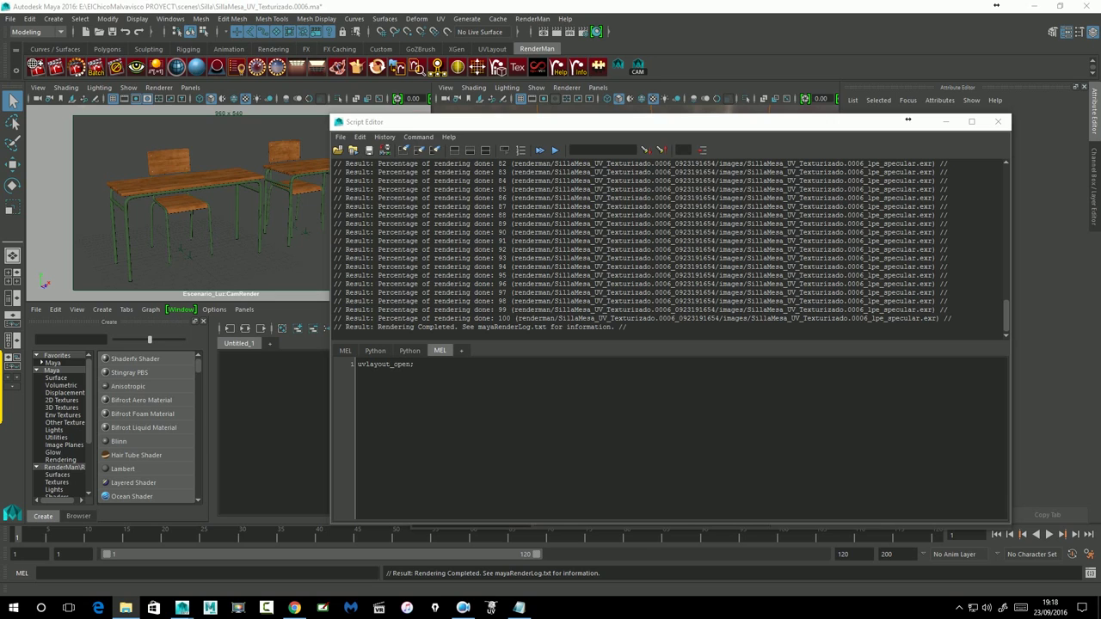
drag(990, 62, 474, 191)
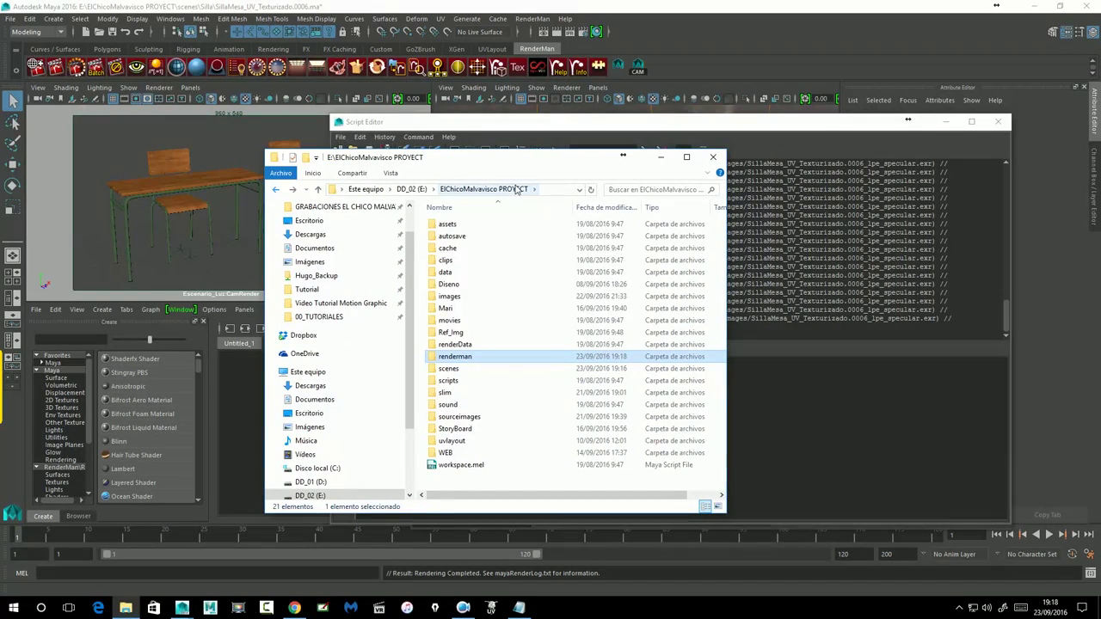
mouse_move(471, 360)
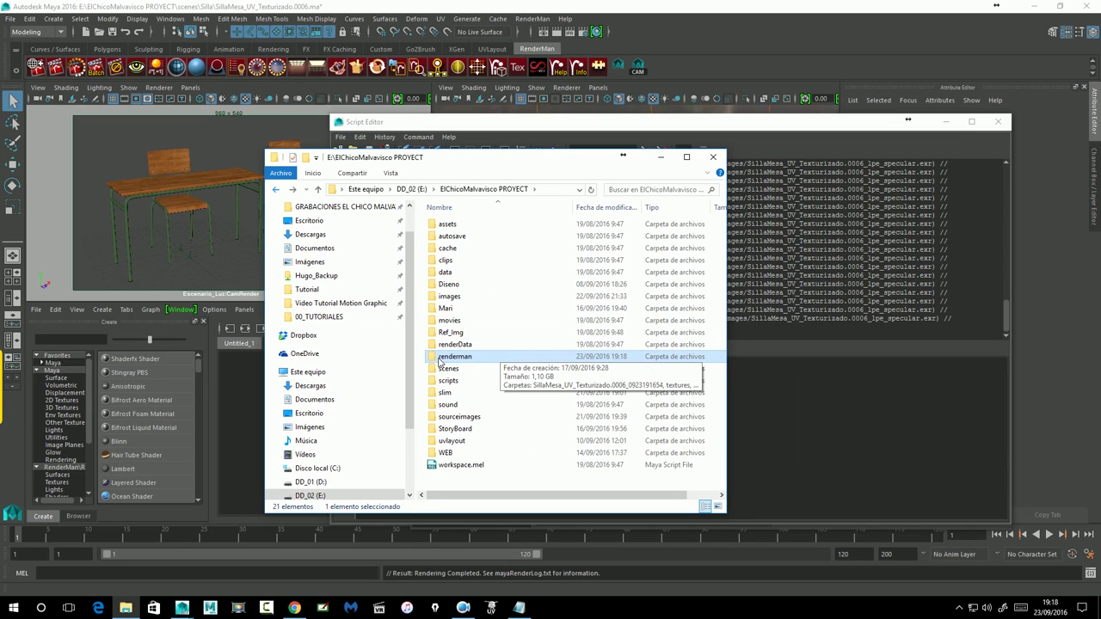
double_click(465, 360)
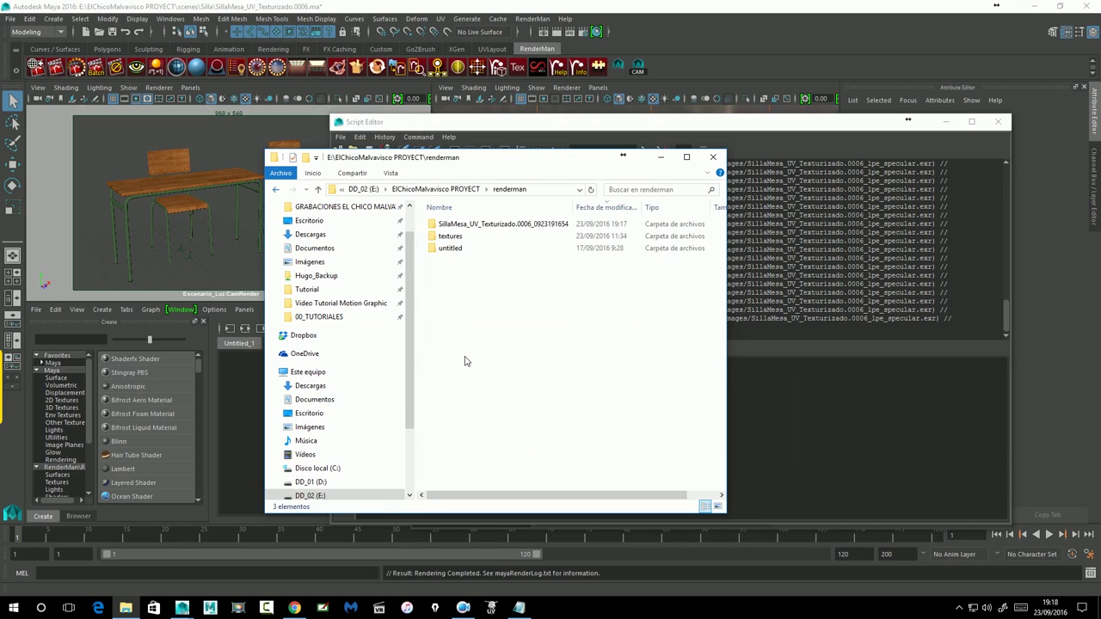
double_click(460, 227)
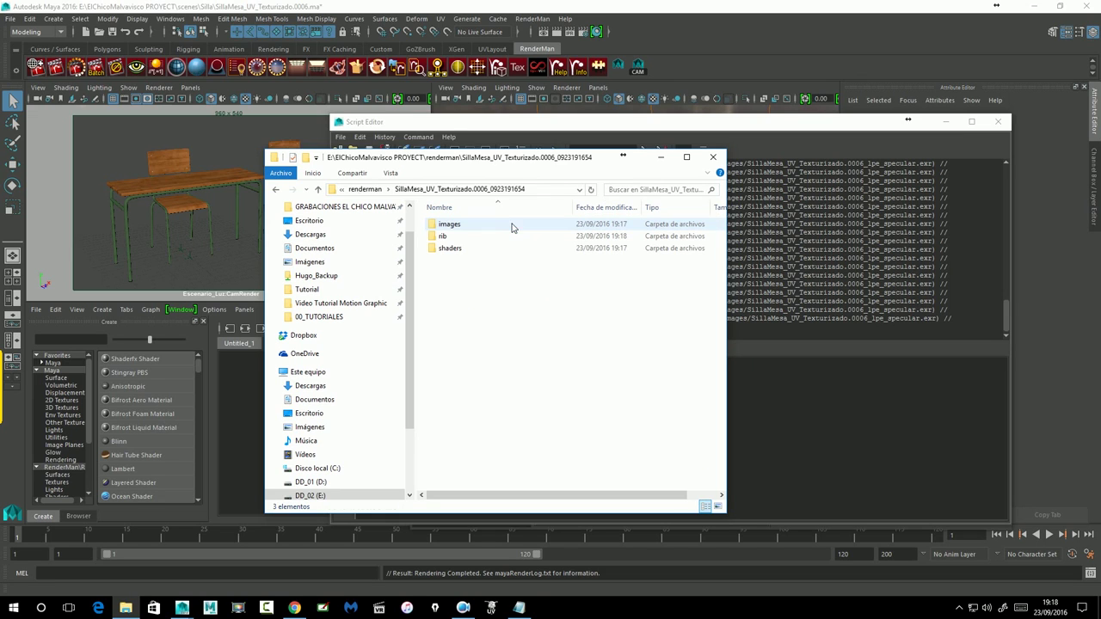
double_click(452, 227)
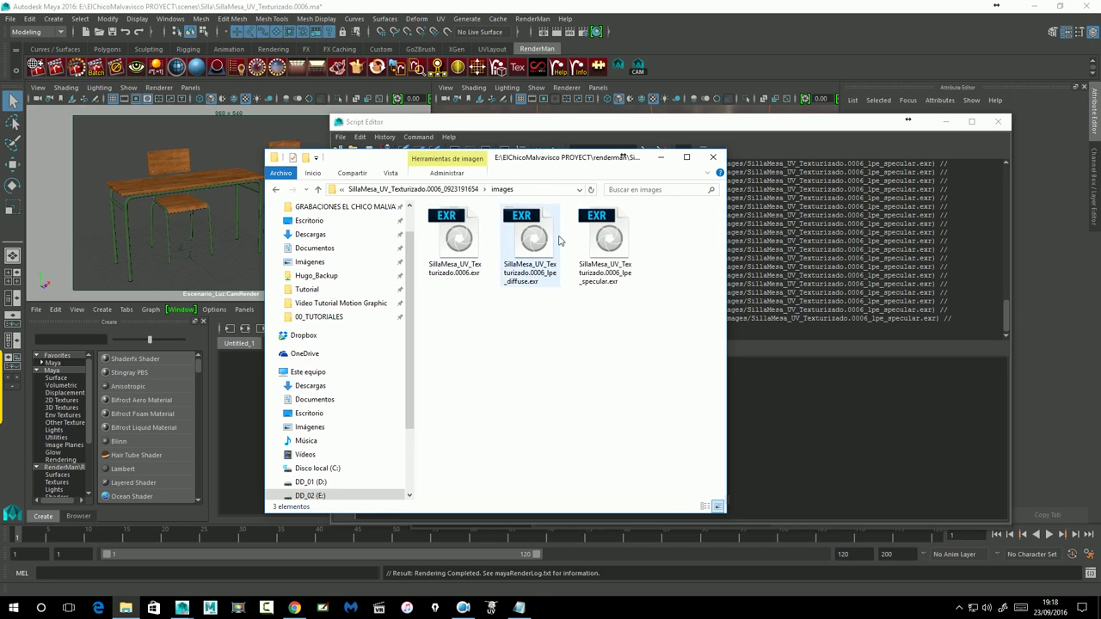
Check the beauty, diffuse and specular EXR files, then move Explorer aside and return to Maya
click(462, 244)
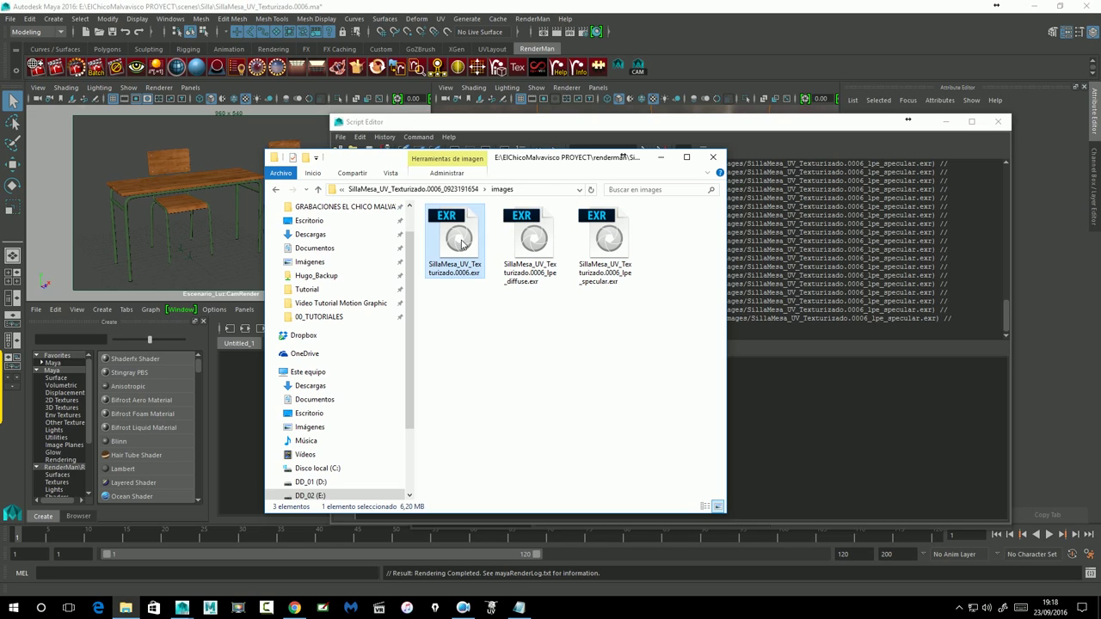
click(530, 245)
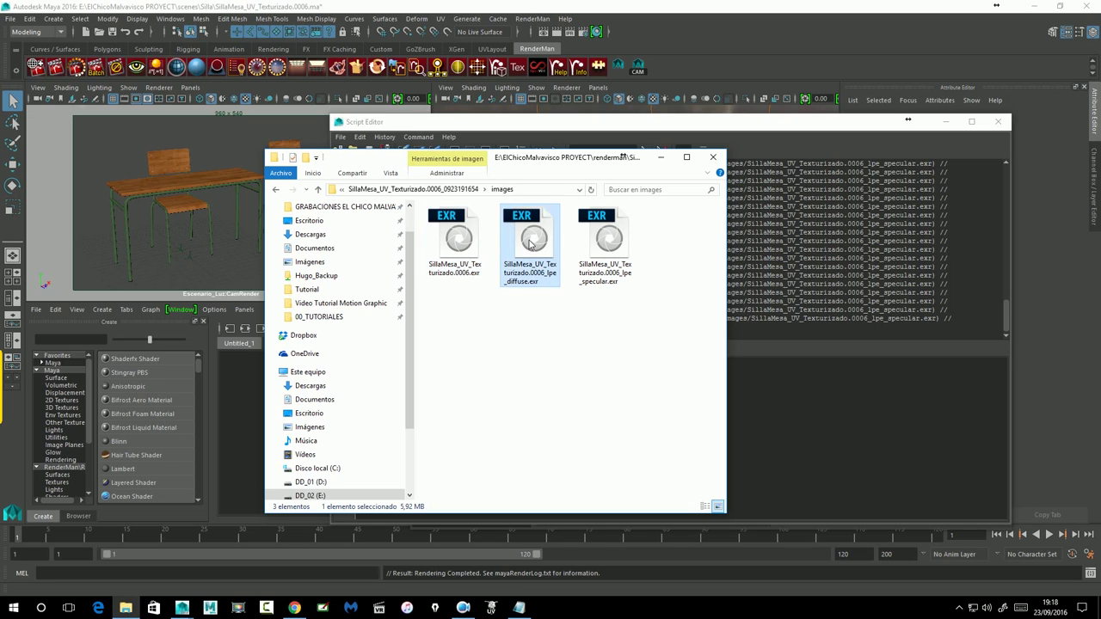
click(595, 291)
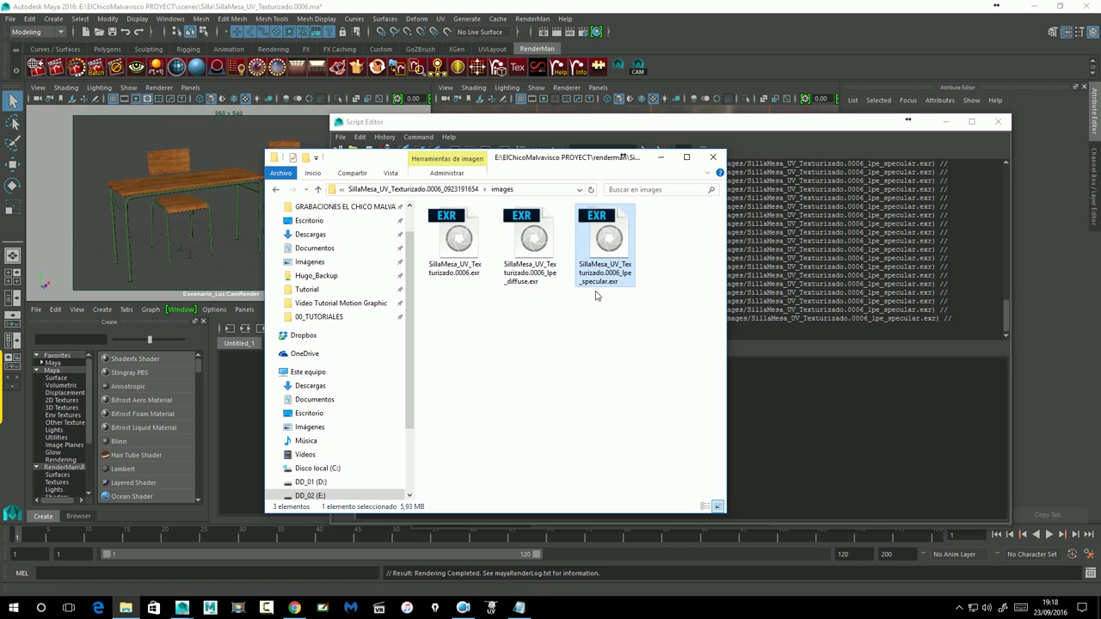
click(629, 372)
drag(557, 160, 1097, 104)
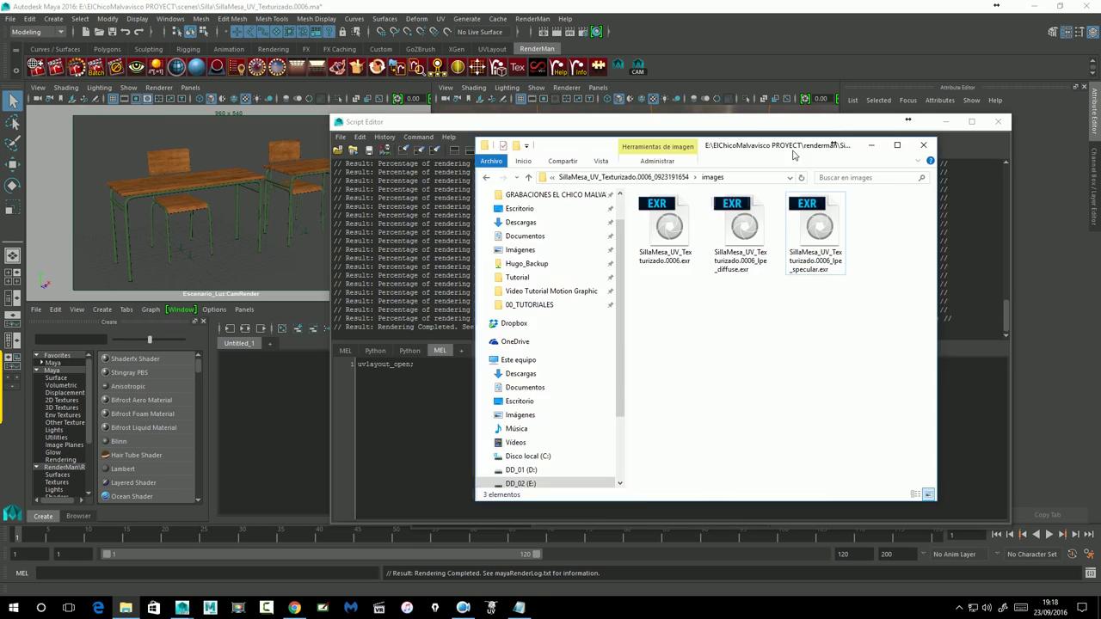
click(907, 119)
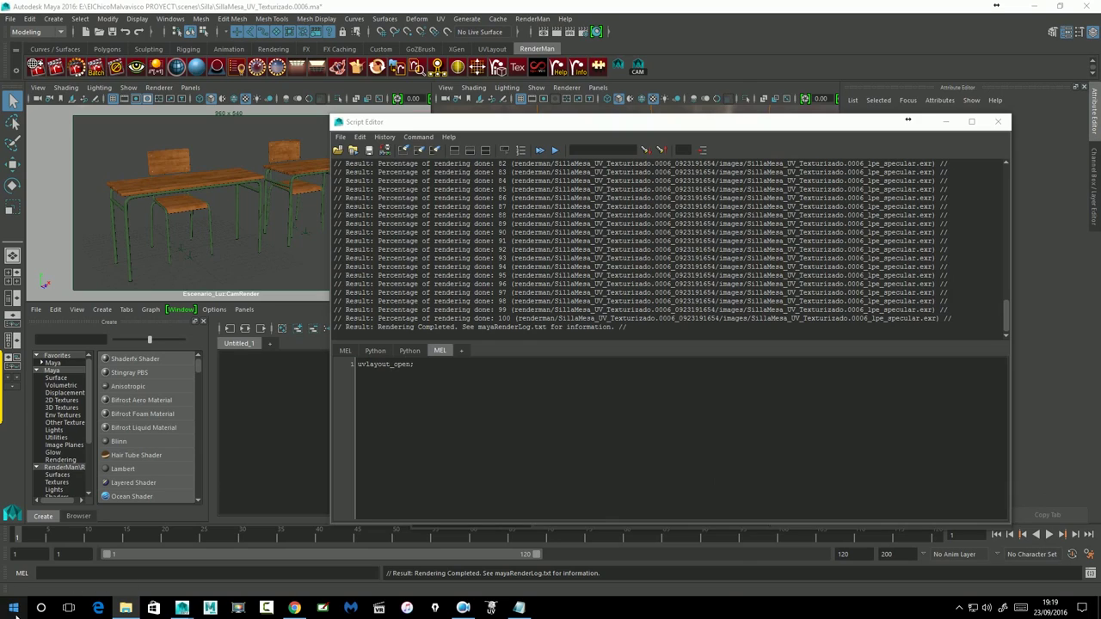
Launch NukeX from the Windows Start menu
click(12, 608)
click(268, 364)
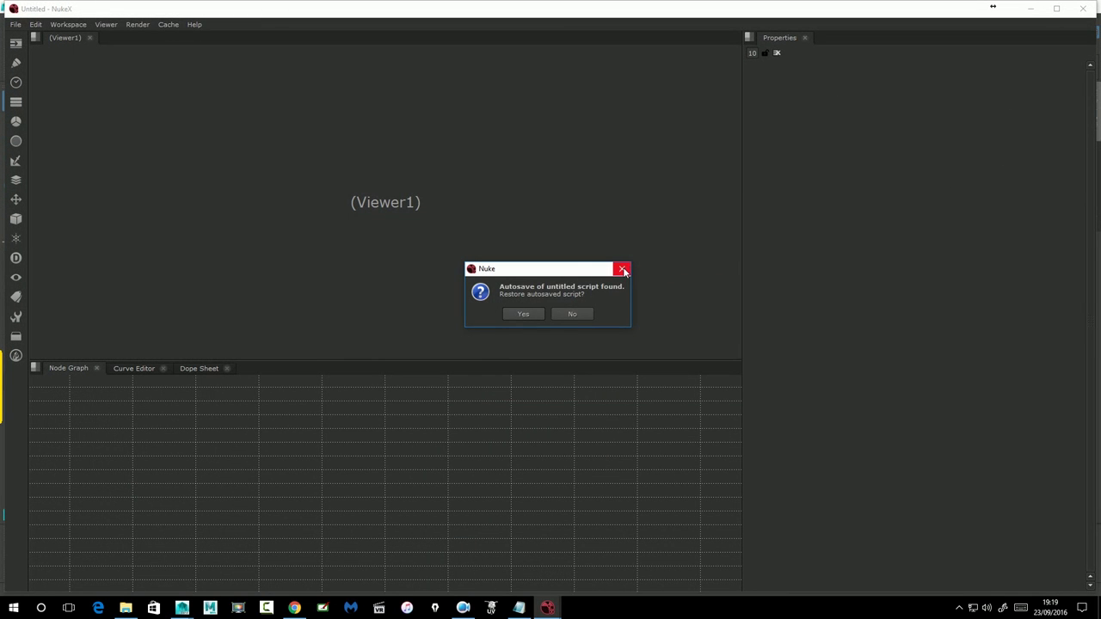
Dismiss the autosave prompt and drag the three rendered EXRs into the Node Graph as Read nodes
click(622, 269)
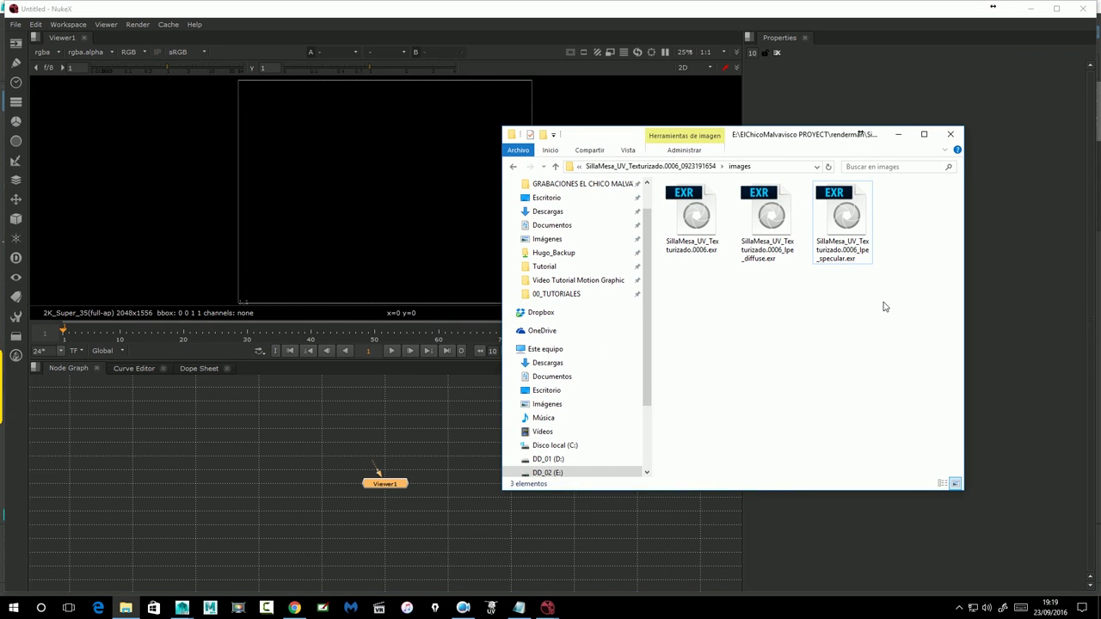
drag(885, 306, 667, 182)
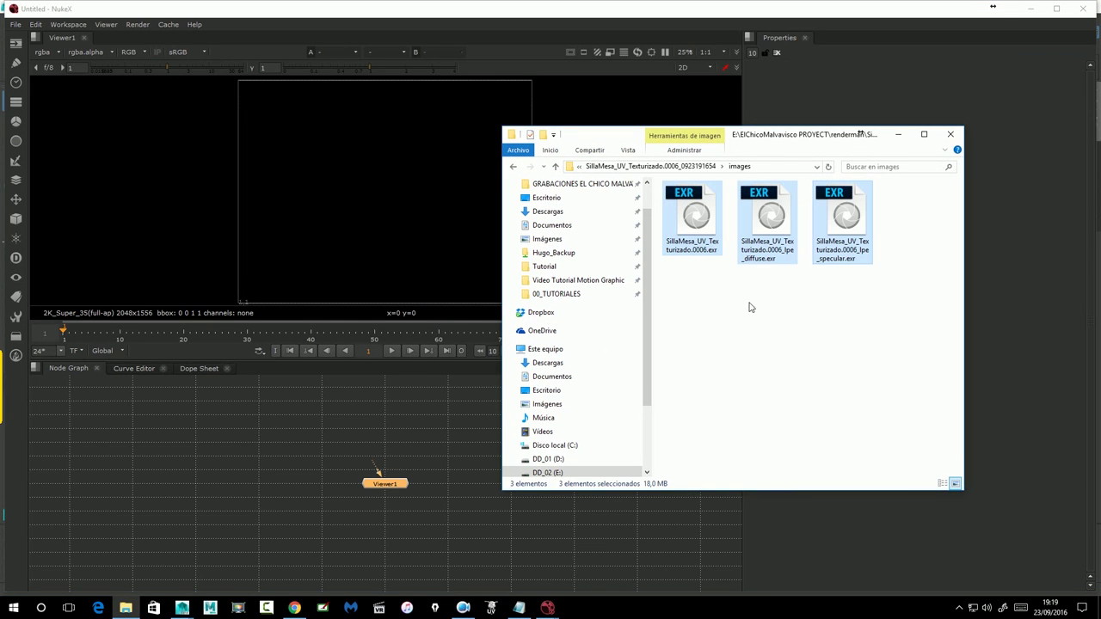
drag(719, 247, 351, 428)
drag(791, 145, 849, 154)
click(956, 143)
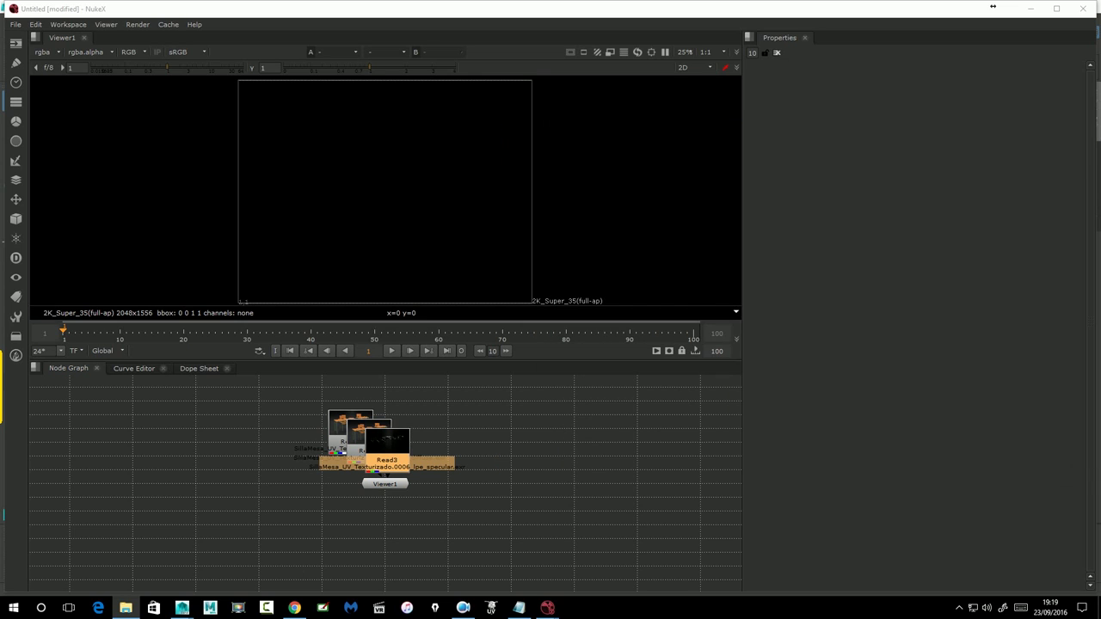
Line up Read1, Read2 and Read3 in a row and view Read1 in Viewer1
drag(394, 444, 491, 414)
mouse_move(353, 440)
mouse_down()
mouse_move(395, 422)
mouse_move(277, 415)
mouse_up()
drag(402, 419, 381, 414)
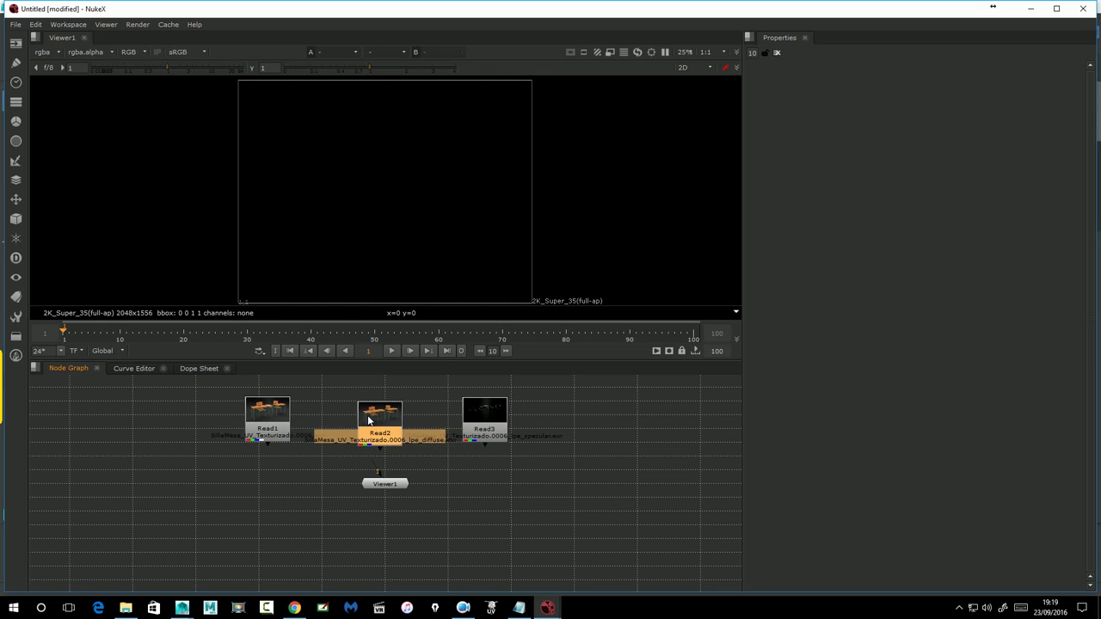
drag(482, 420, 499, 419)
drag(264, 423, 255, 420)
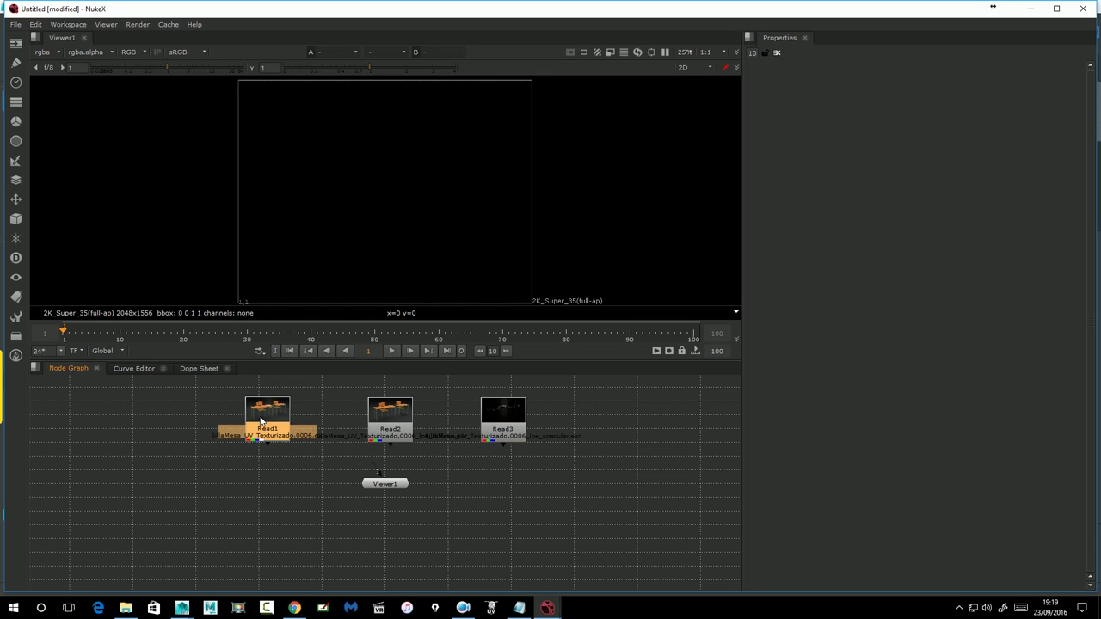
key(1)
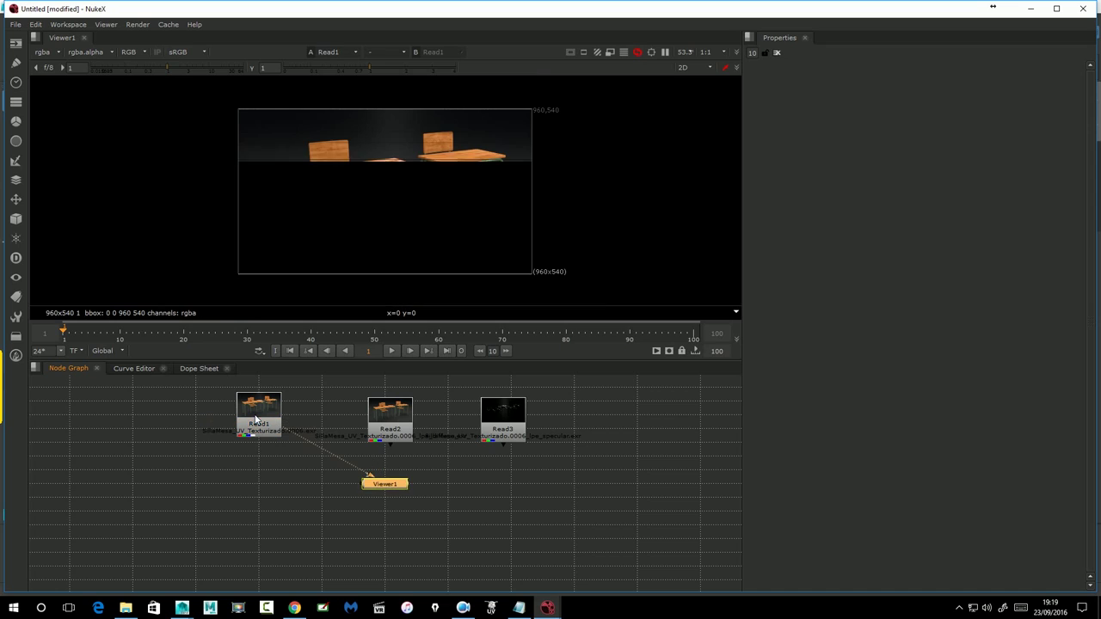
drag(385, 483, 385, 498)
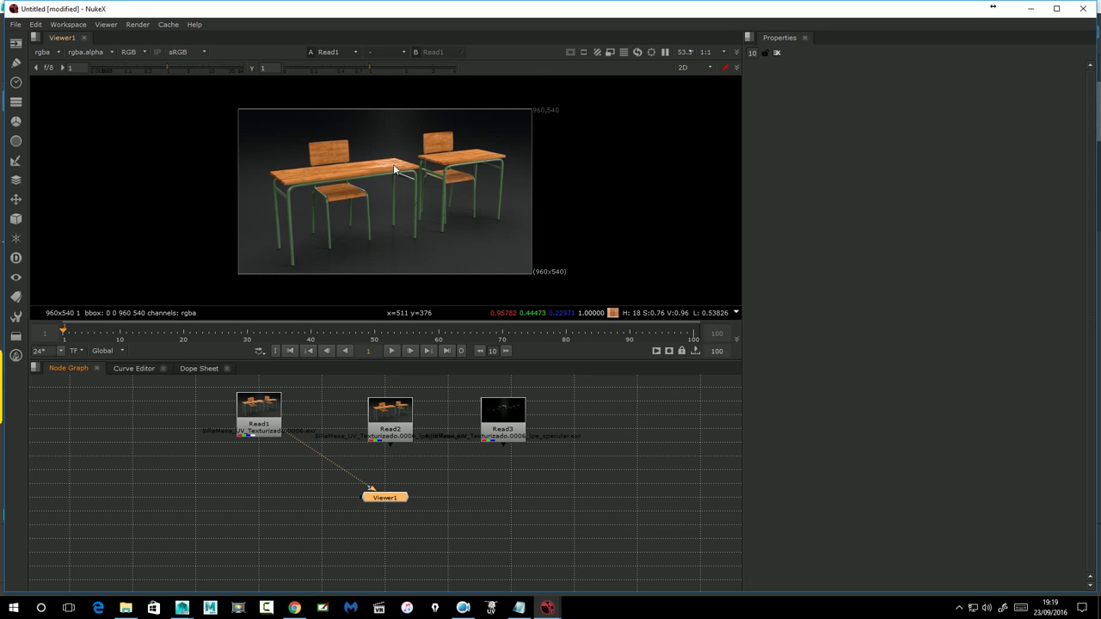
scroll(389, 174, up, 1)
scroll(389, 175, up, 1)
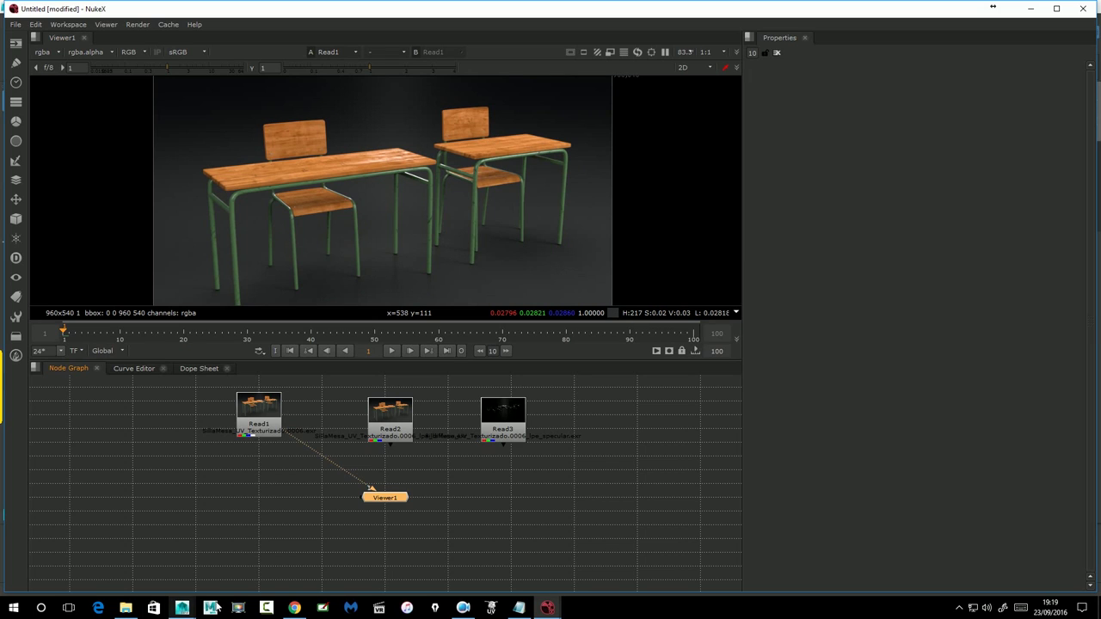
Check the rgba output in Maya's RenderMan Controls, then switch back to the NukeX composite
mouse_move(181, 608)
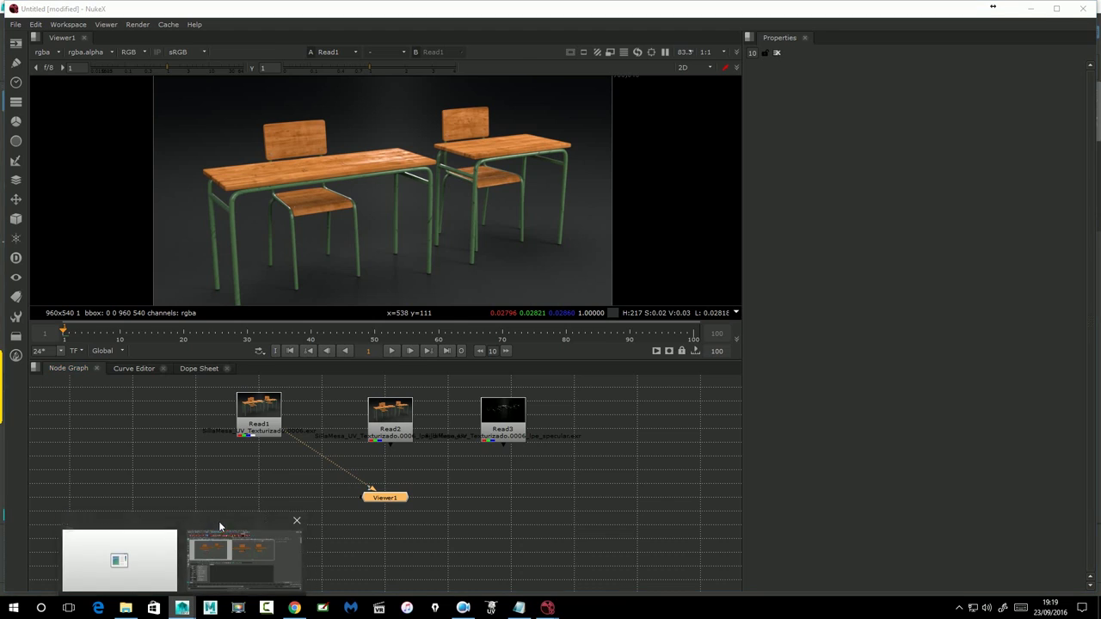
click(219, 522)
click(55, 68)
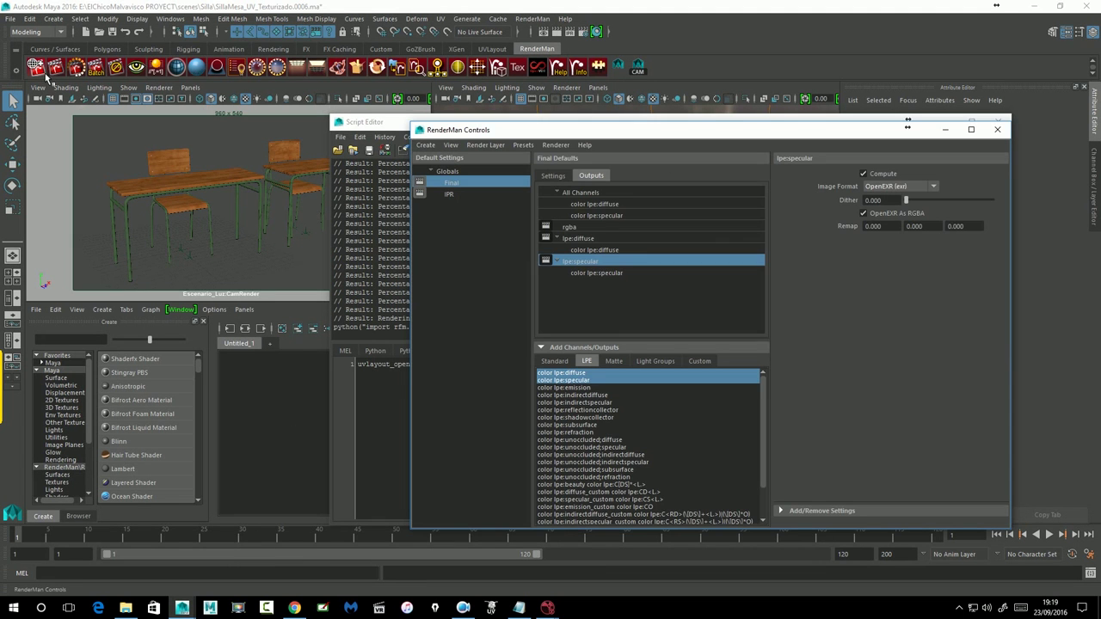
click(576, 228)
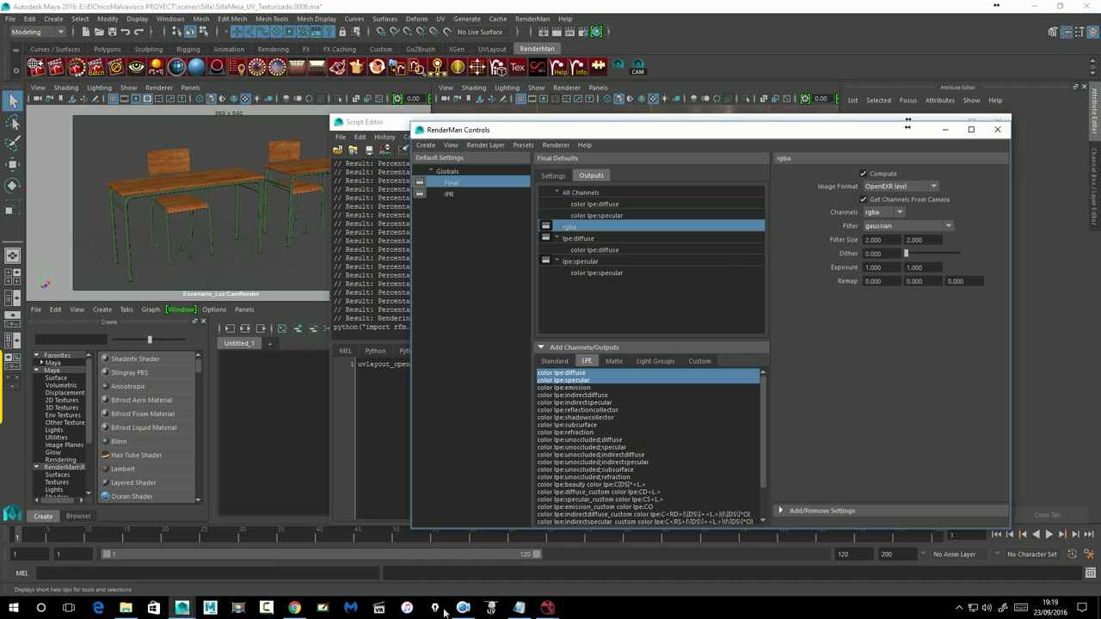
mouse_move(547, 608)
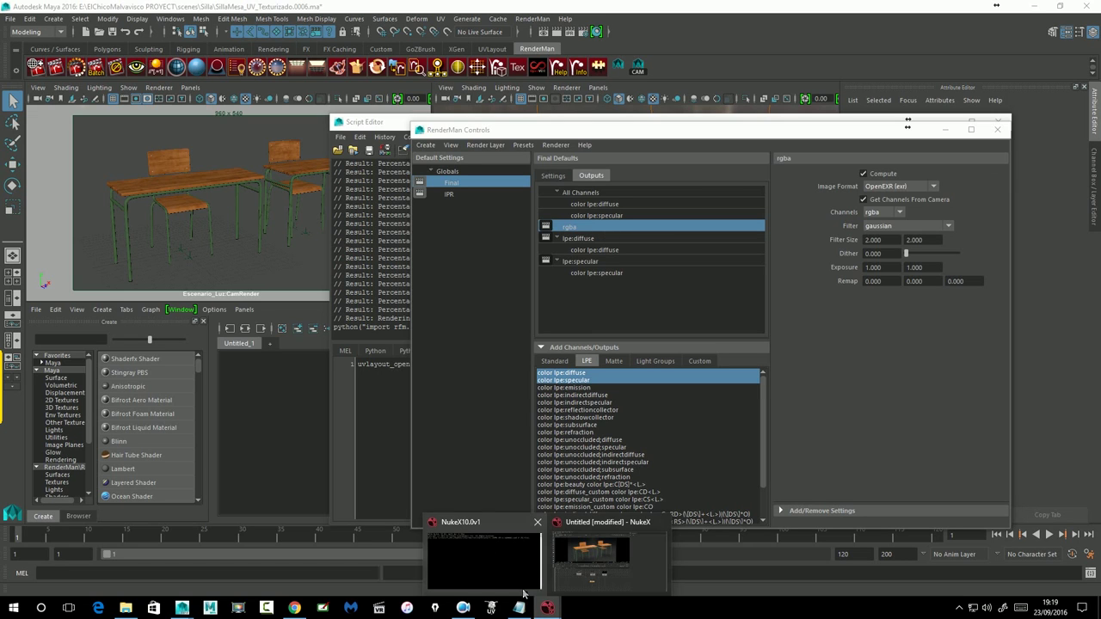
click(599, 524)
Nudge Read1 left, view the Read2 diffuse pass, and switch back to Maya
drag(256, 413, 234, 413)
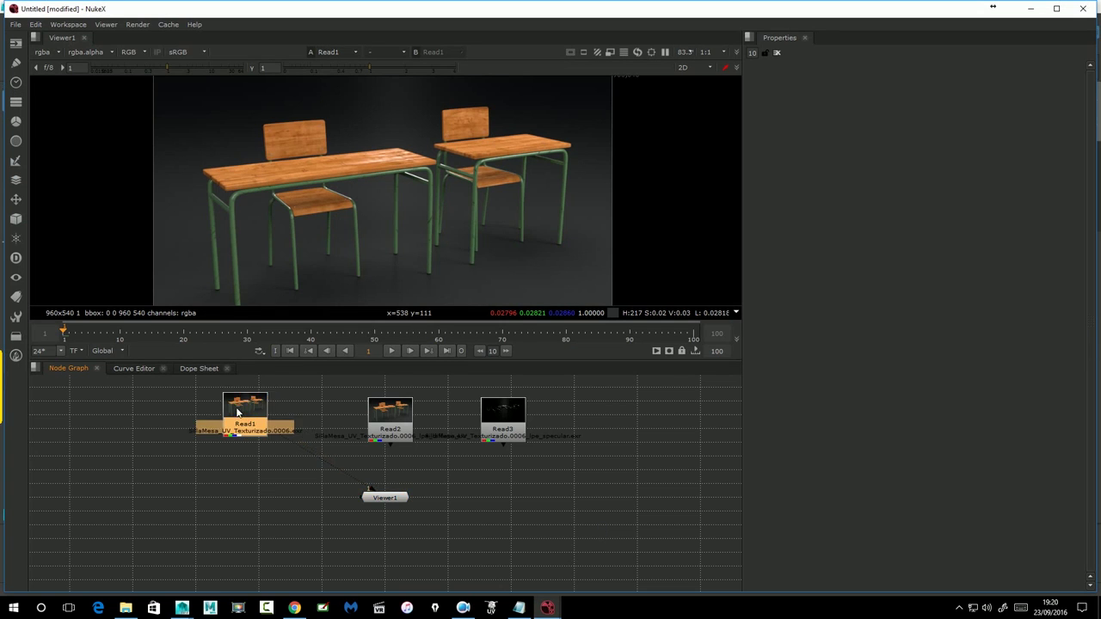
click(389, 417)
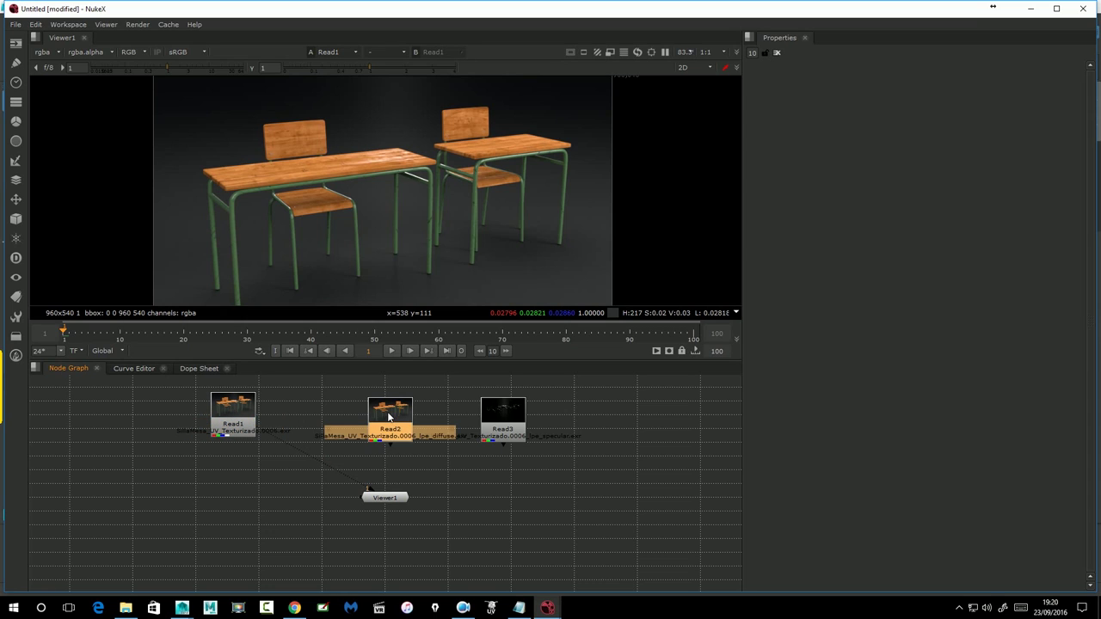
key(1)
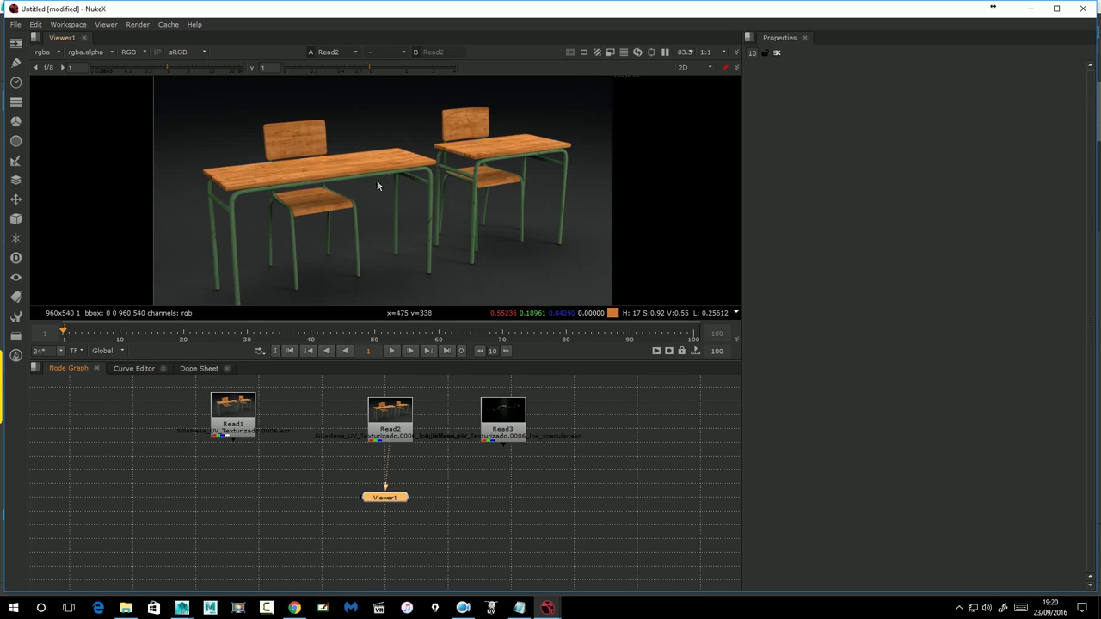
click(181, 607)
Move RenderMan Controls aside to check Maya's script log, then return to the NukeX composite
click(227, 522)
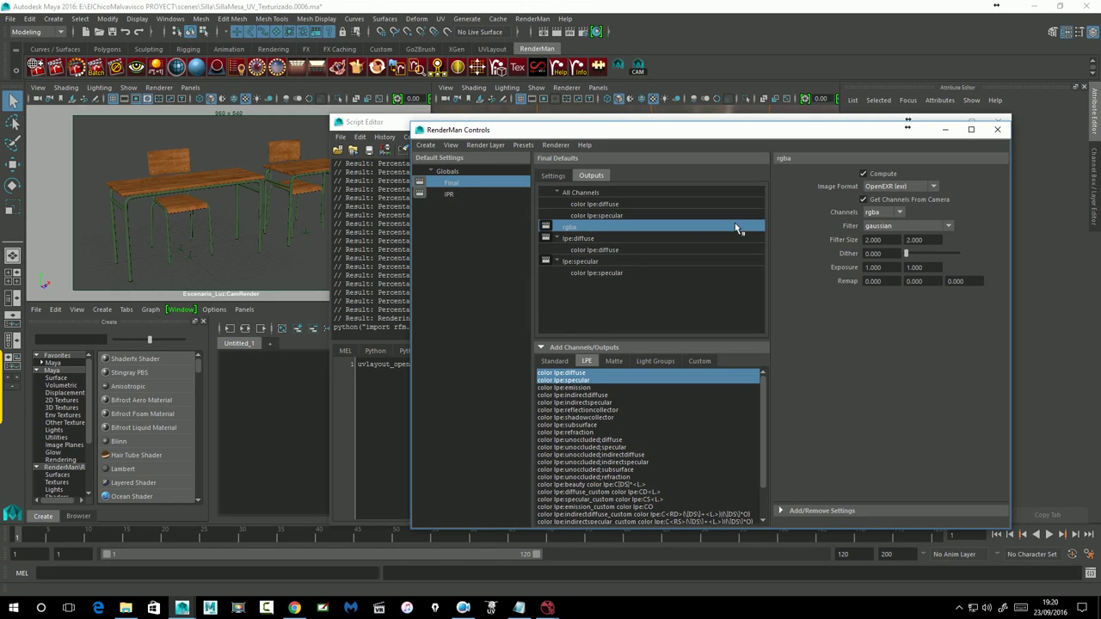
drag(878, 131, 553, 172)
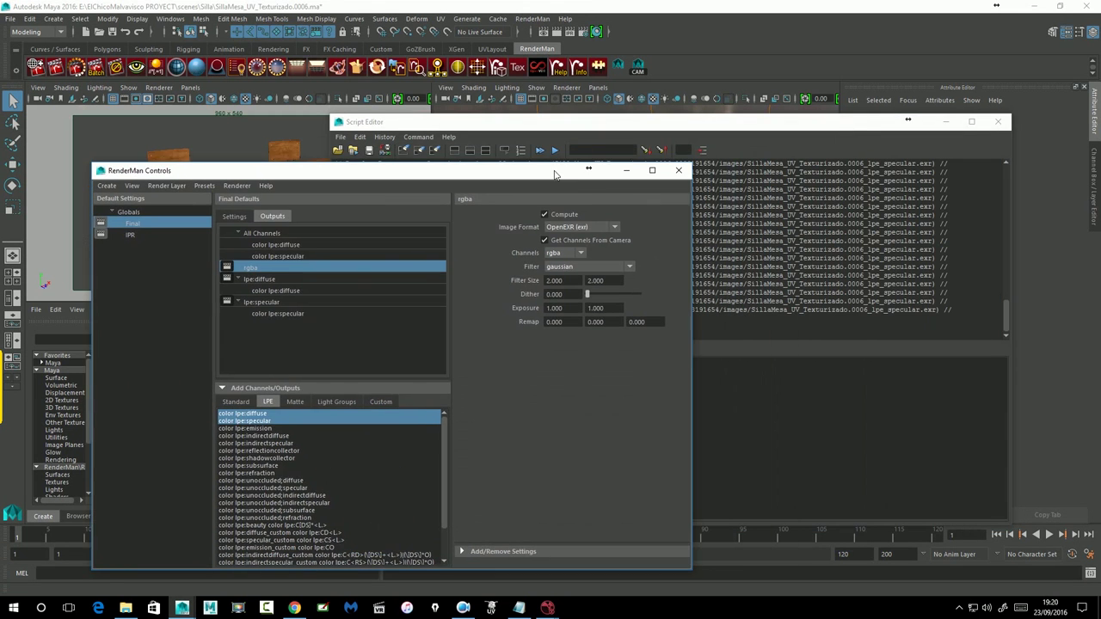
click(200, 173)
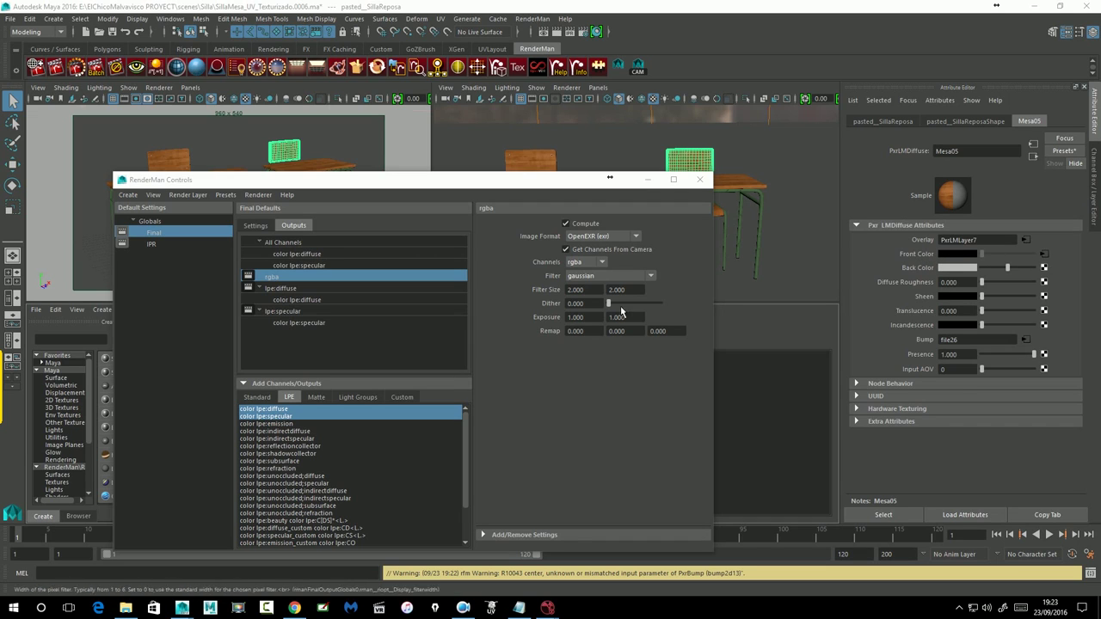
click(610, 512)
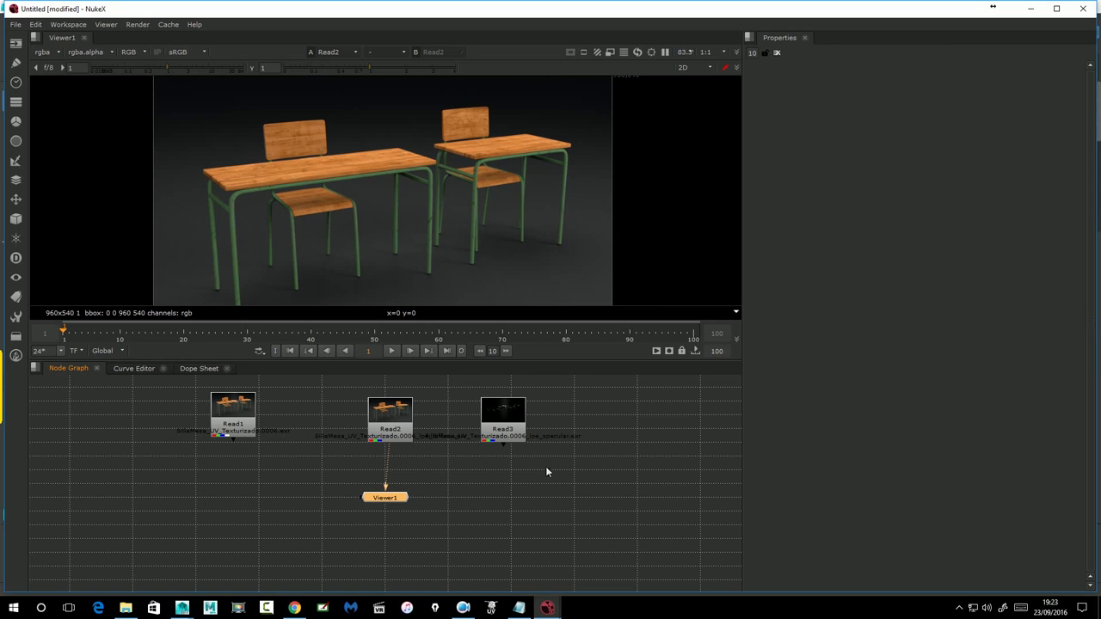
View the Read3 specular pass and rearrange the Viewer1, Read2 and Read3 nodes
click(497, 418)
key(1)
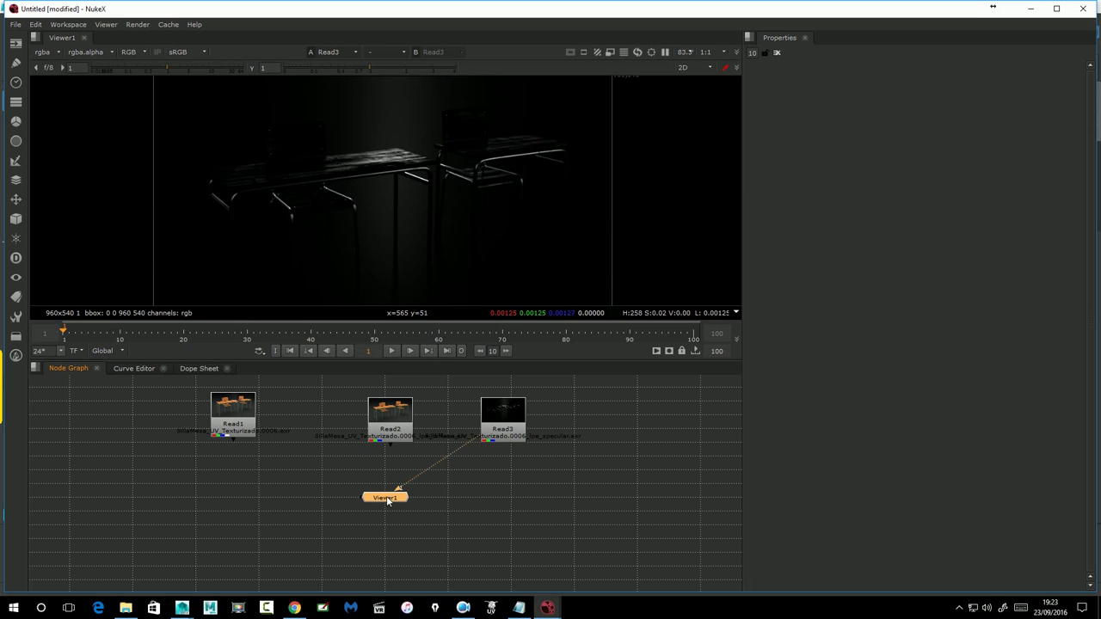
drag(385, 499, 442, 542)
drag(392, 421, 375, 417)
drag(460, 427, 458, 422)
Fine-tune Read2's position and select Read2 and Read3 together
click(384, 412)
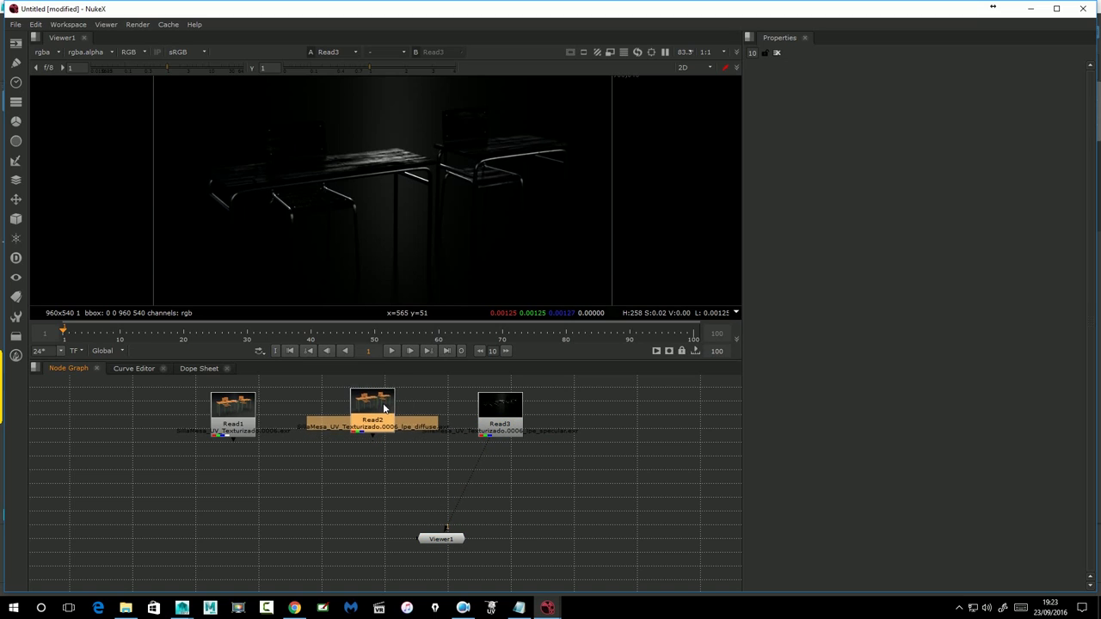
drag(385, 412, 385, 412)
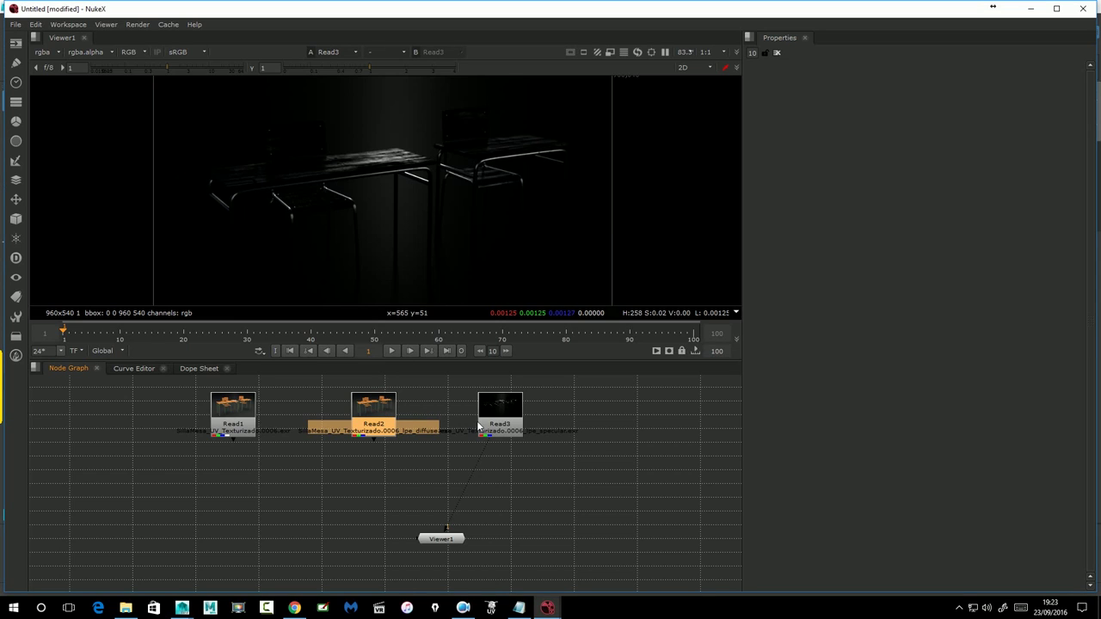
shift+click(513, 411)
click(534, 487)
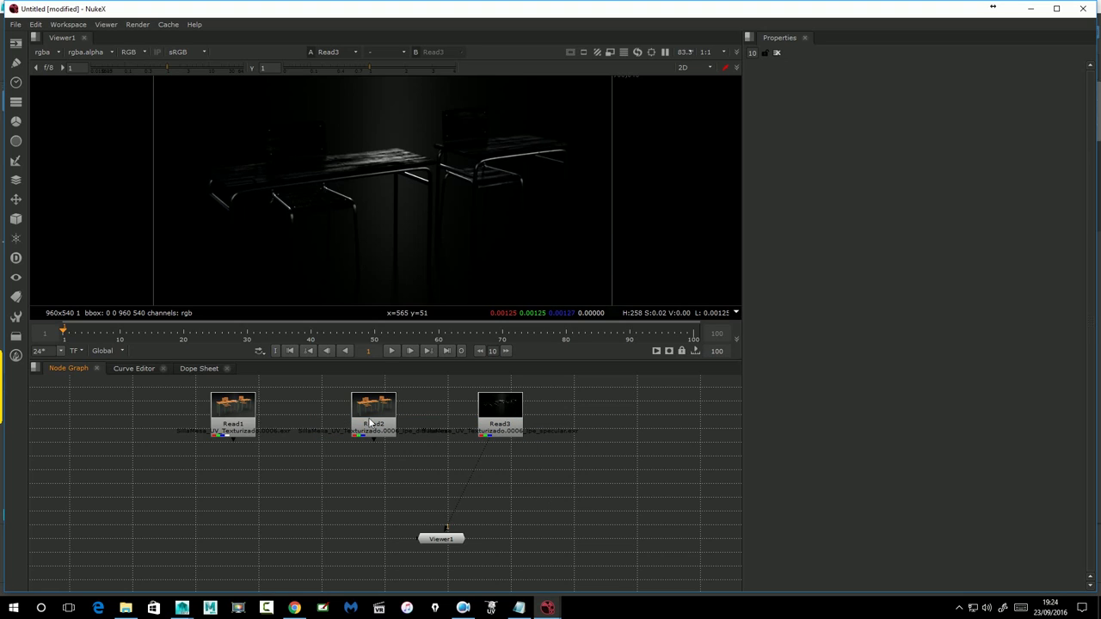
click(371, 416)
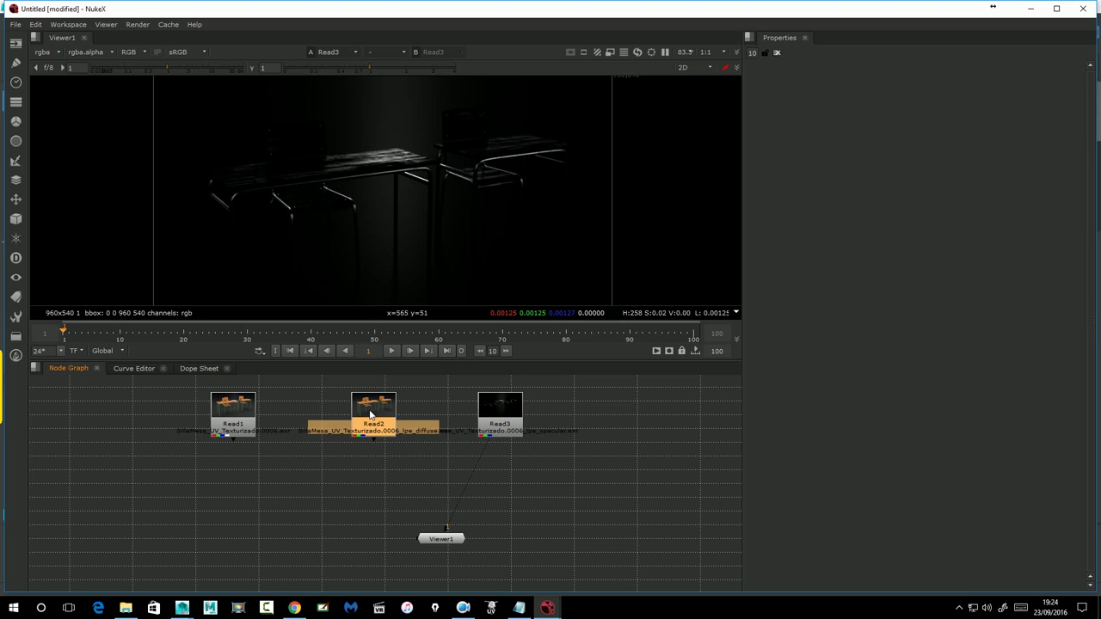
shift+click(504, 409)
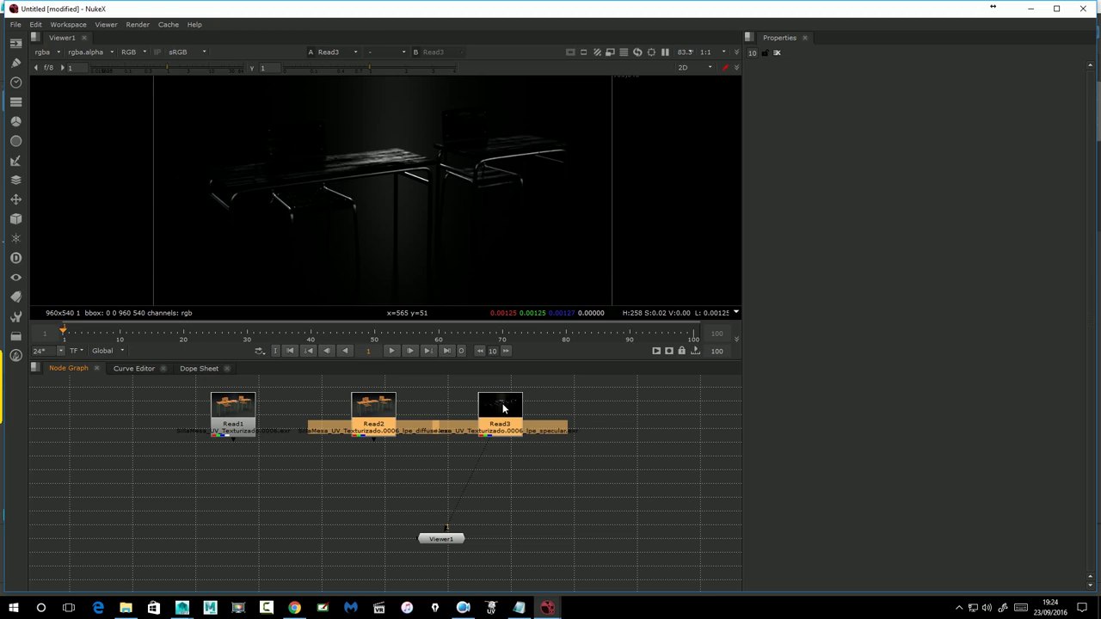
Merge Read2 and Read3 into Merge1 and compare it against the Read1 beauty render
key(m)
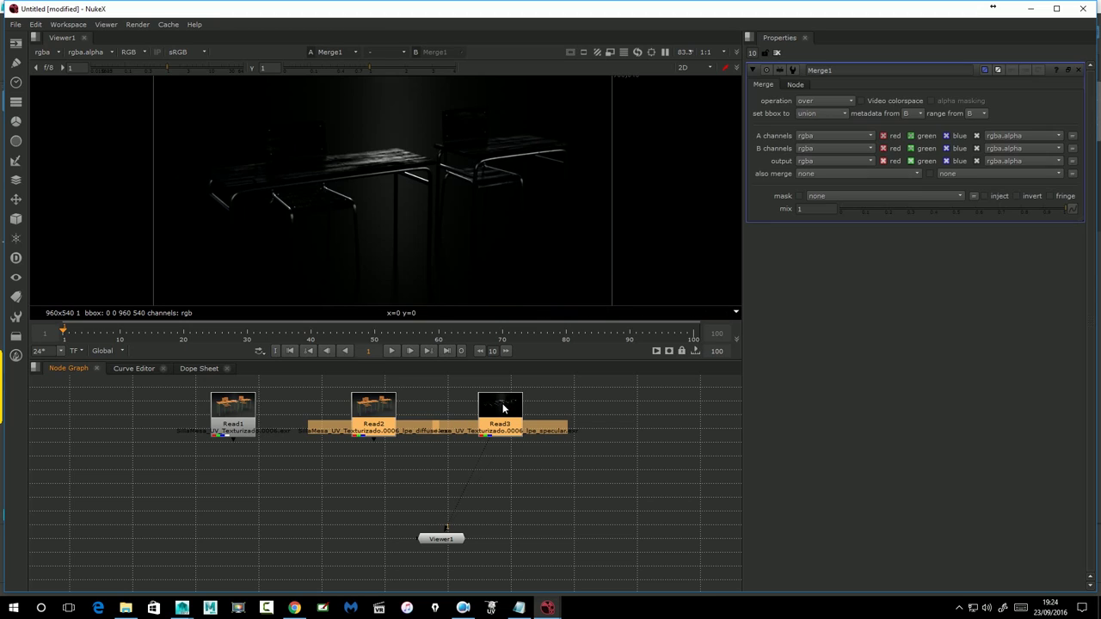
mouse_move(509, 451)
mouse_down()
mouse_move(419, 478)
mouse_move(445, 478)
mouse_up()
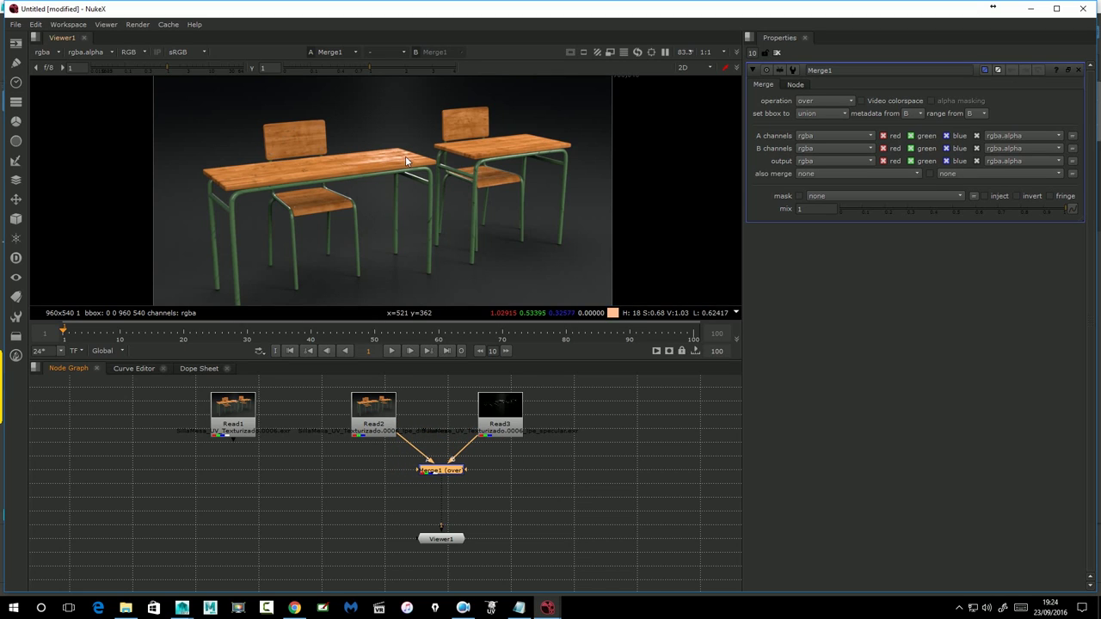
click(245, 414)
key(1)
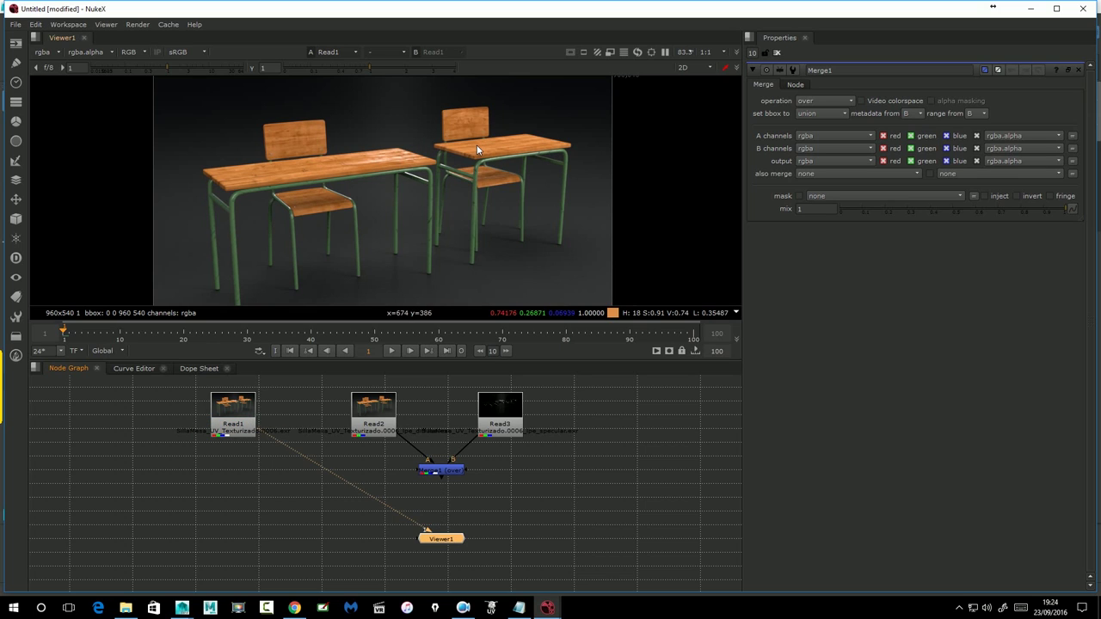
click(438, 471)
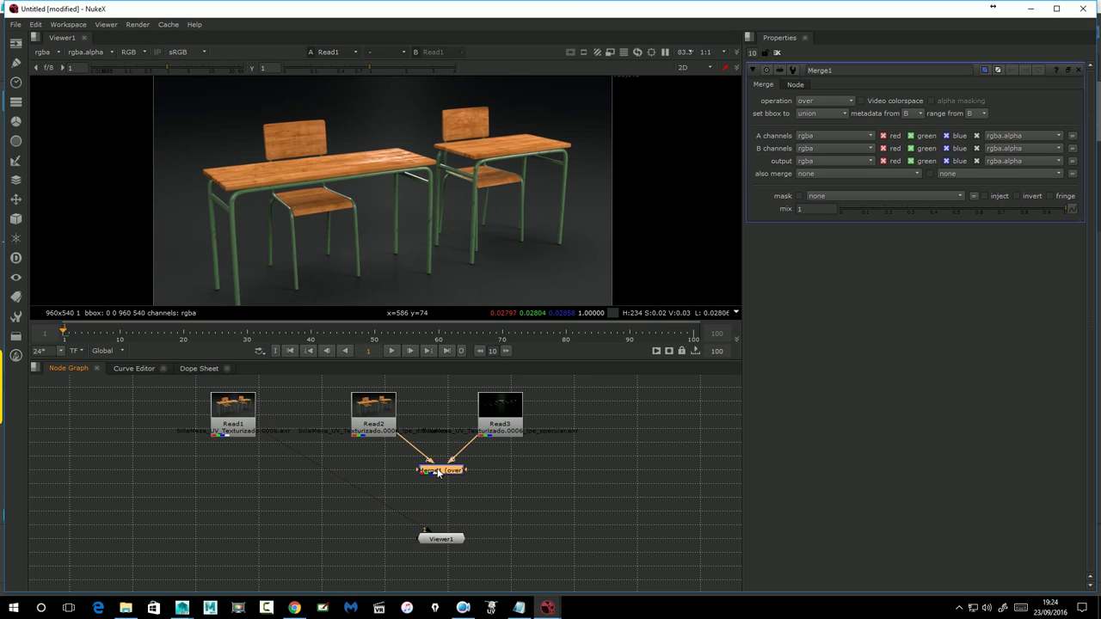
key(1)
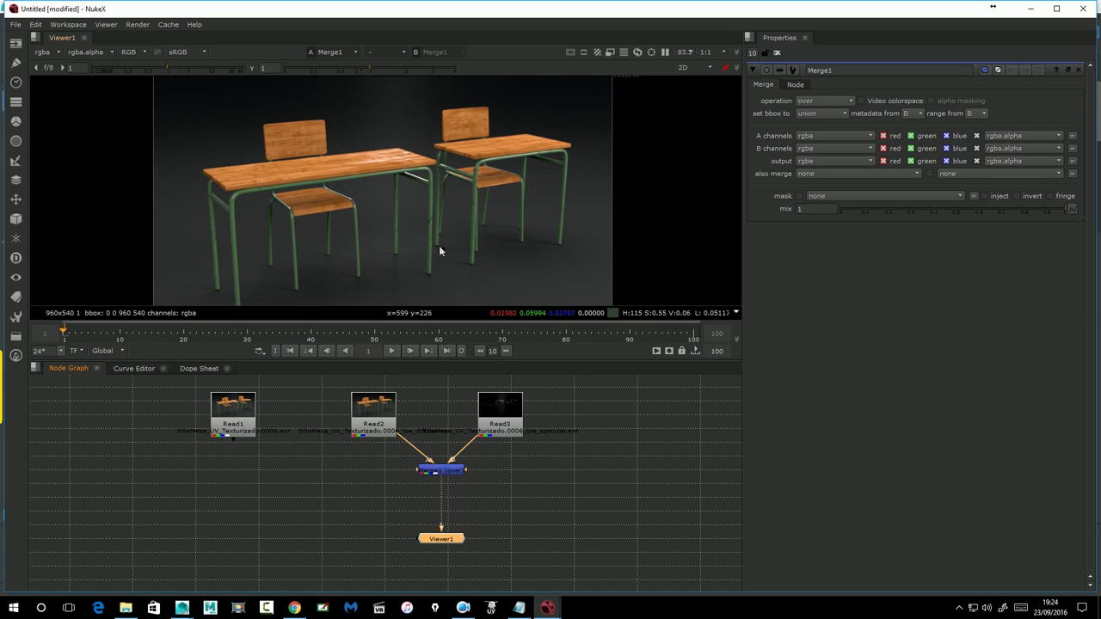
click(227, 414)
key(1)
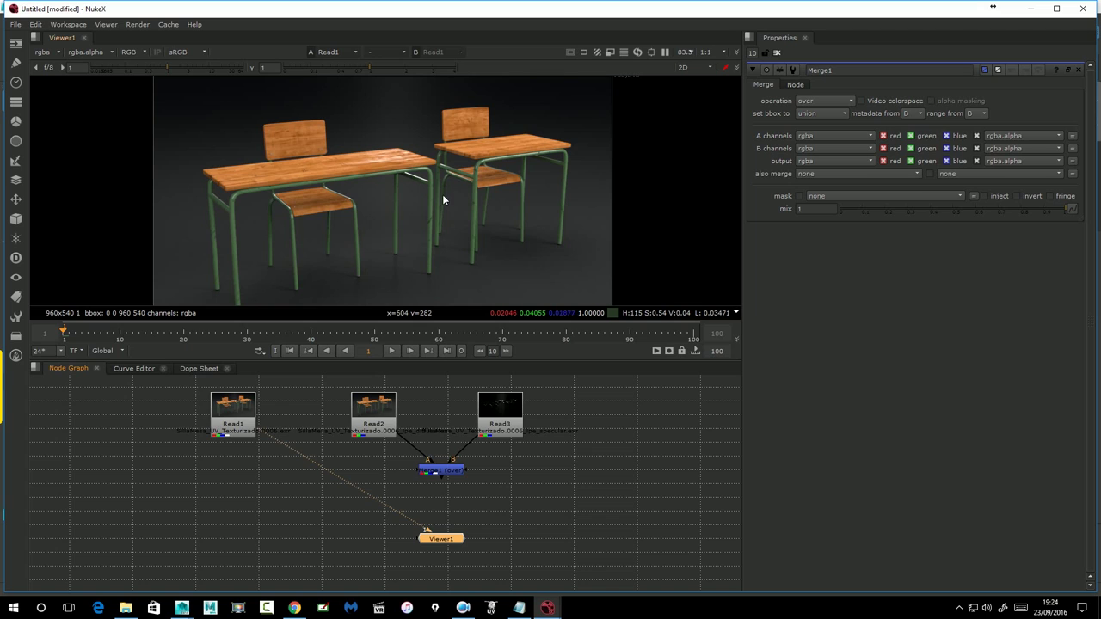
click(424, 472)
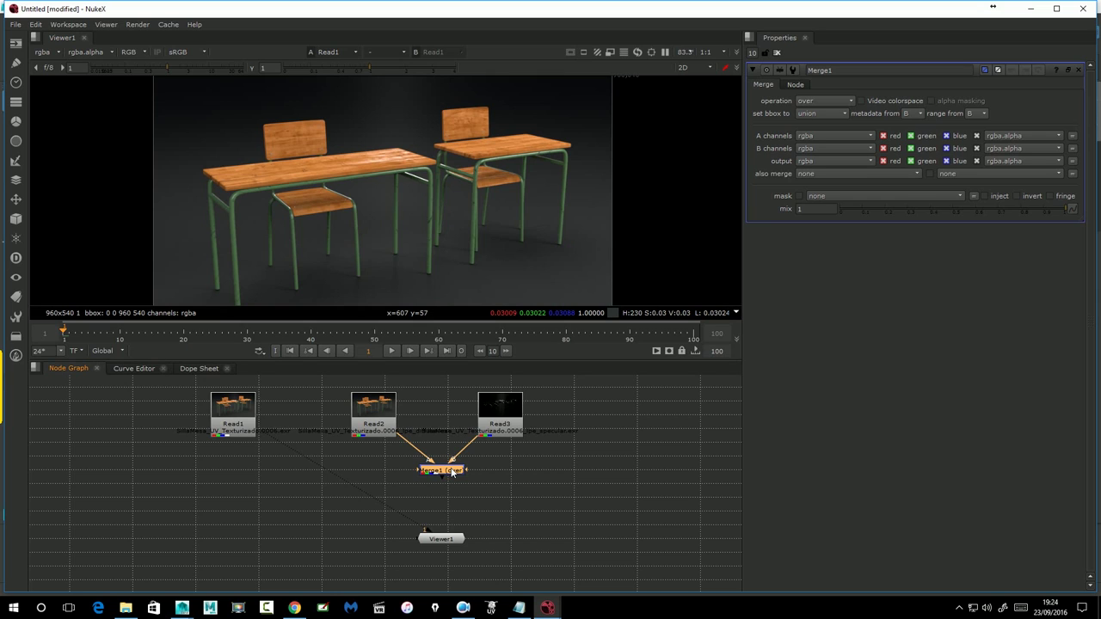
key(1)
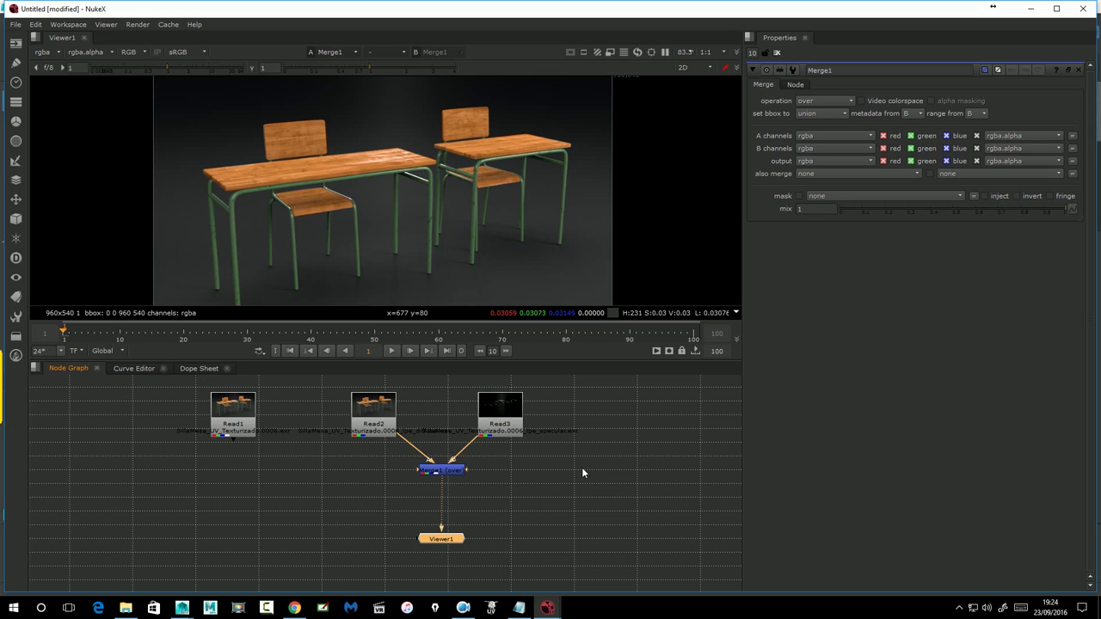
Rearrange Viewer1, Merge1, Read2 and Read3, then select the Read2 diffuse node
drag(450, 542, 450, 551)
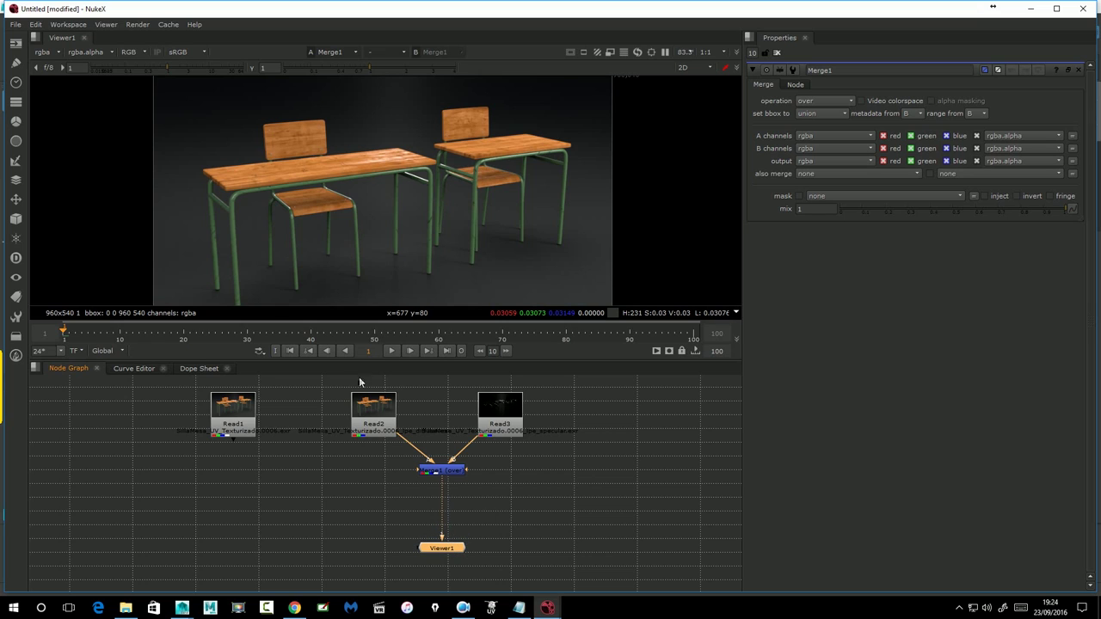
drag(440, 469, 442, 497)
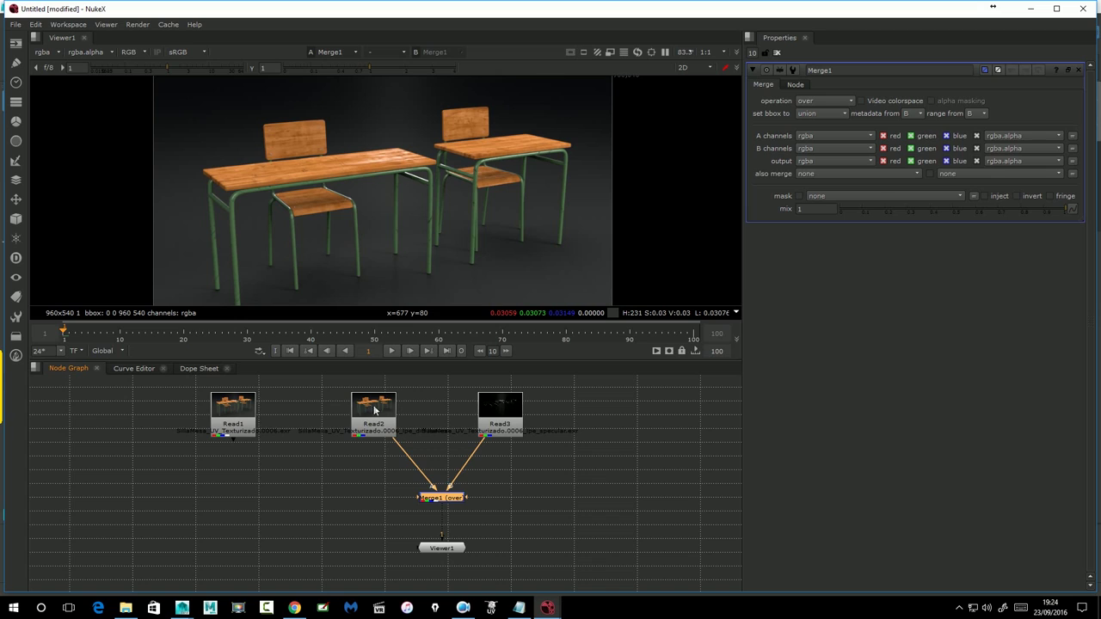
drag(374, 410, 371, 398)
drag(520, 417, 517, 405)
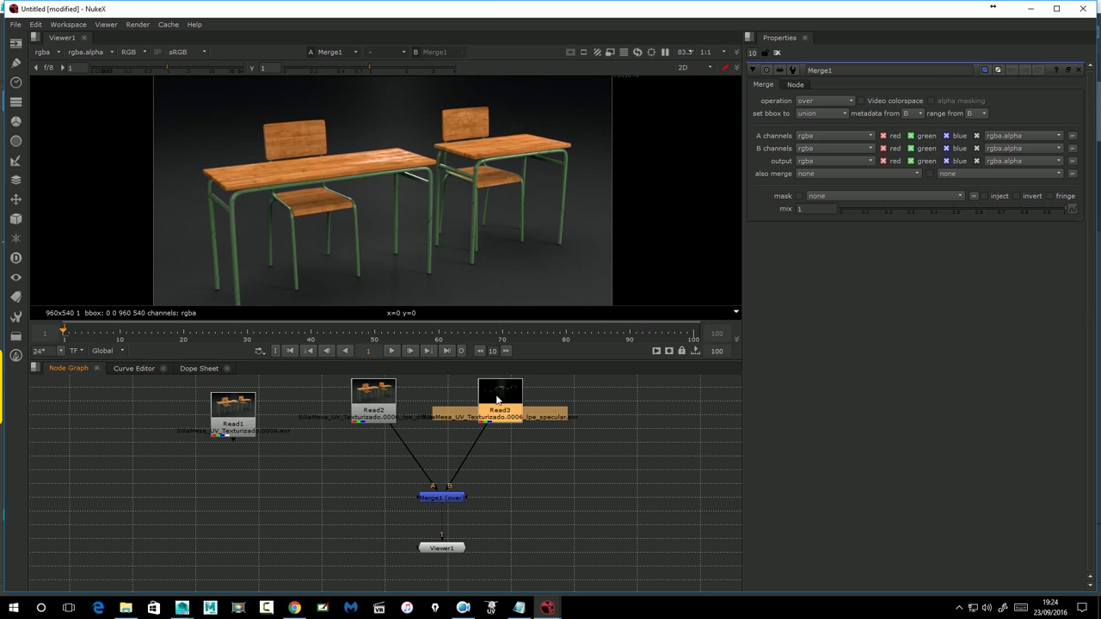
click(380, 390)
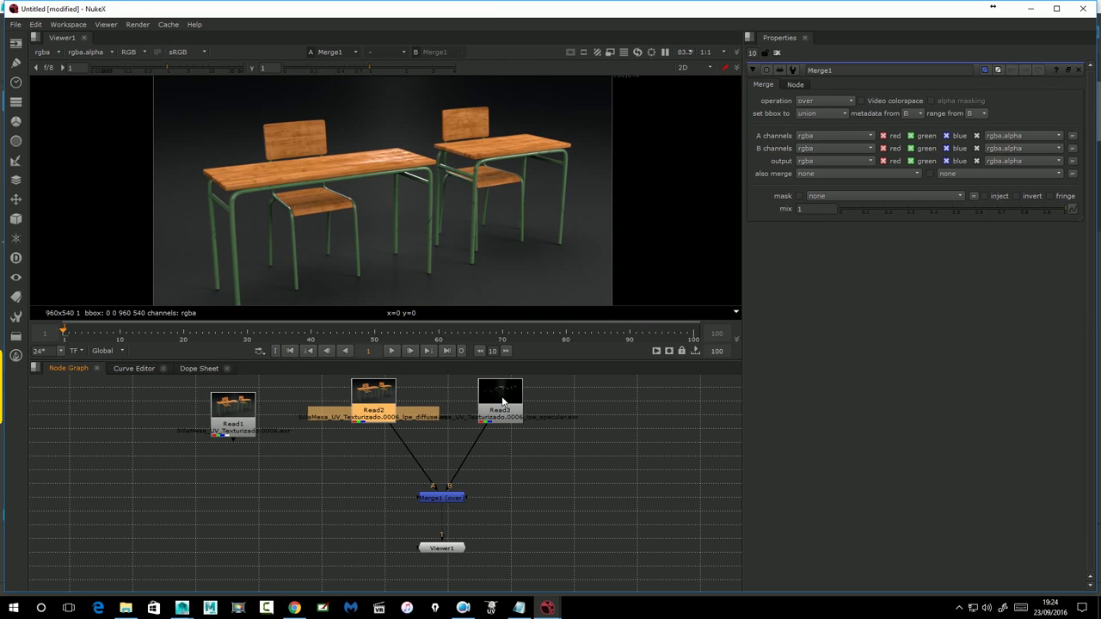
click(503, 401)
click(447, 499)
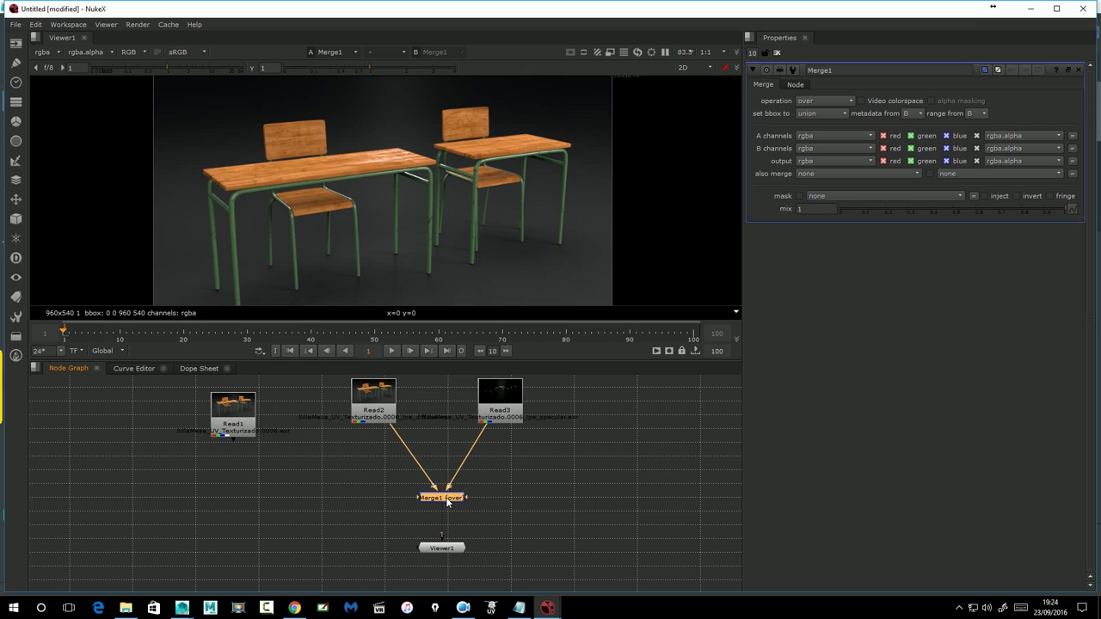
click(373, 406)
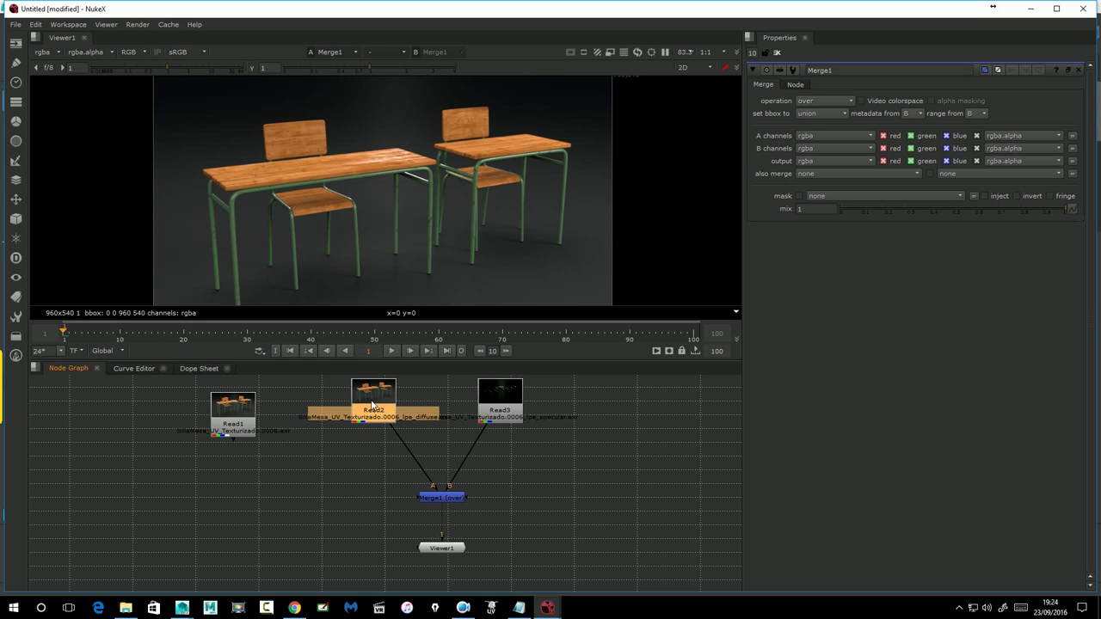
Add Grade nodes under Read2 and Read3, closing their settings panels
key(g)
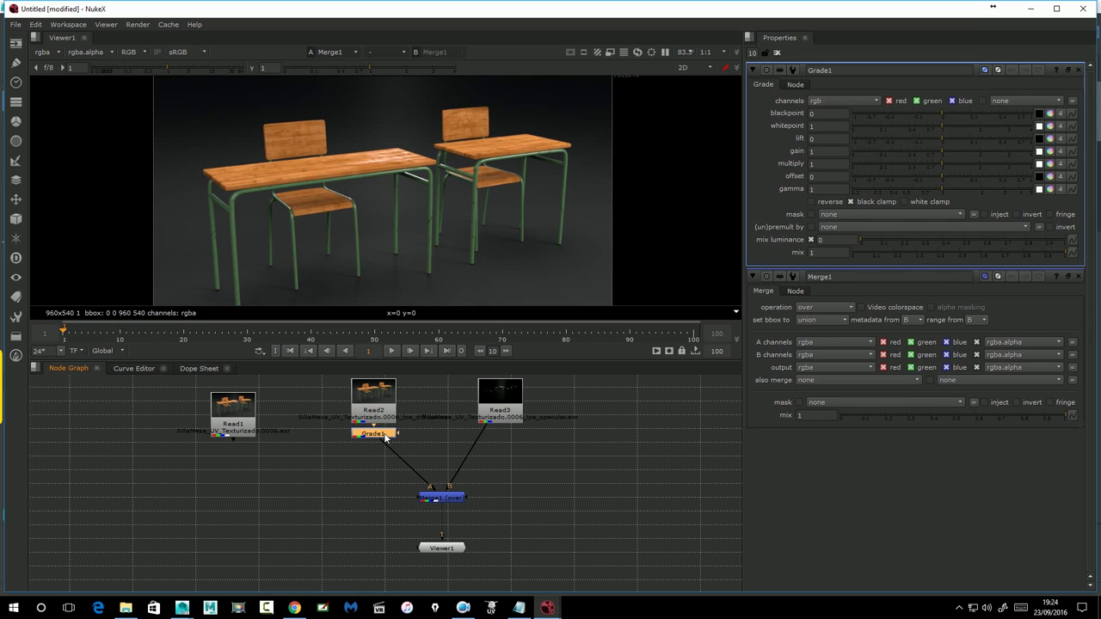
click(507, 401)
key(g)
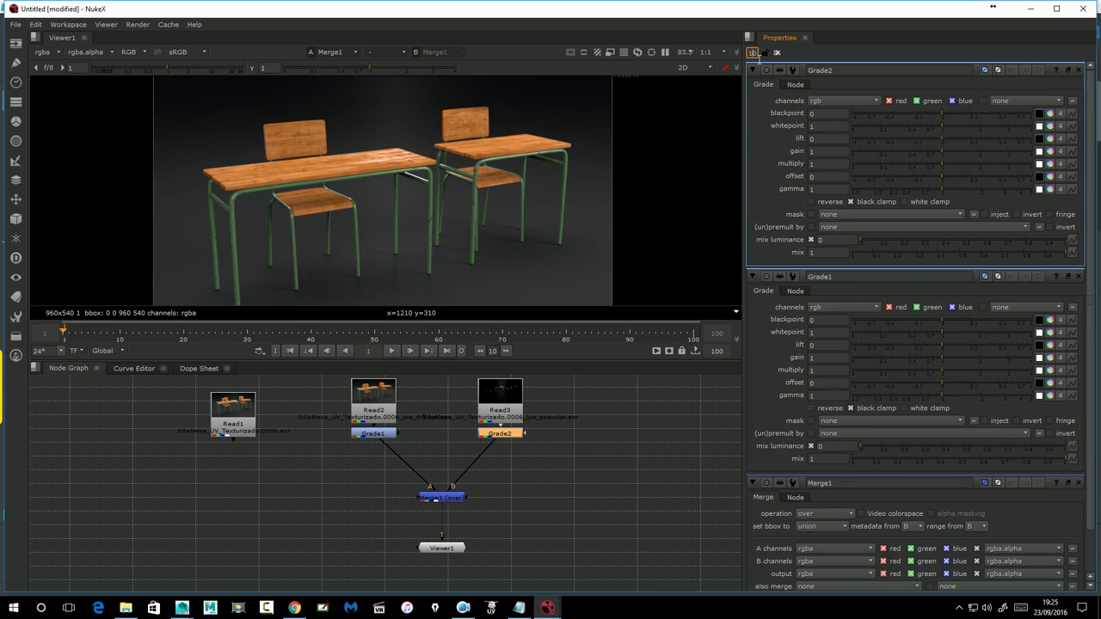
click(752, 52)
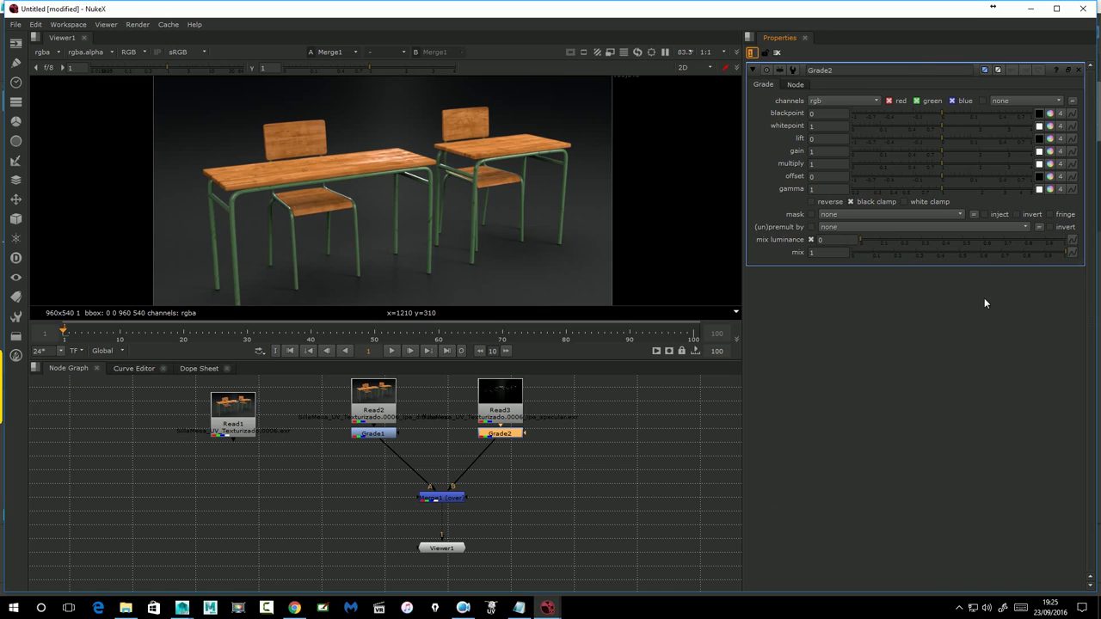
click(381, 435)
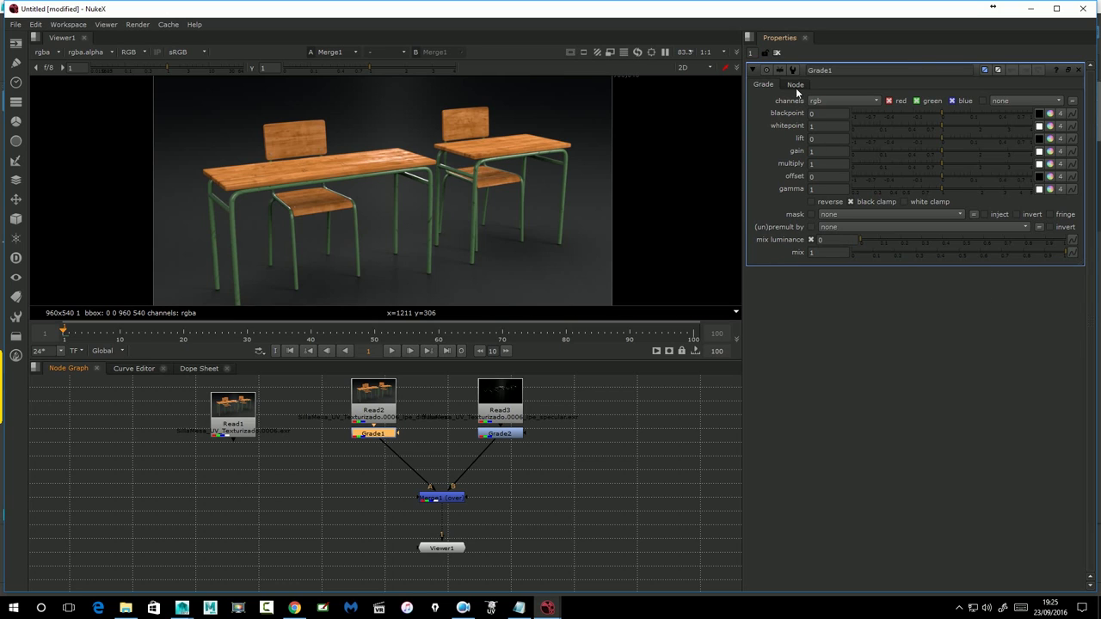
drag(381, 437, 381, 445)
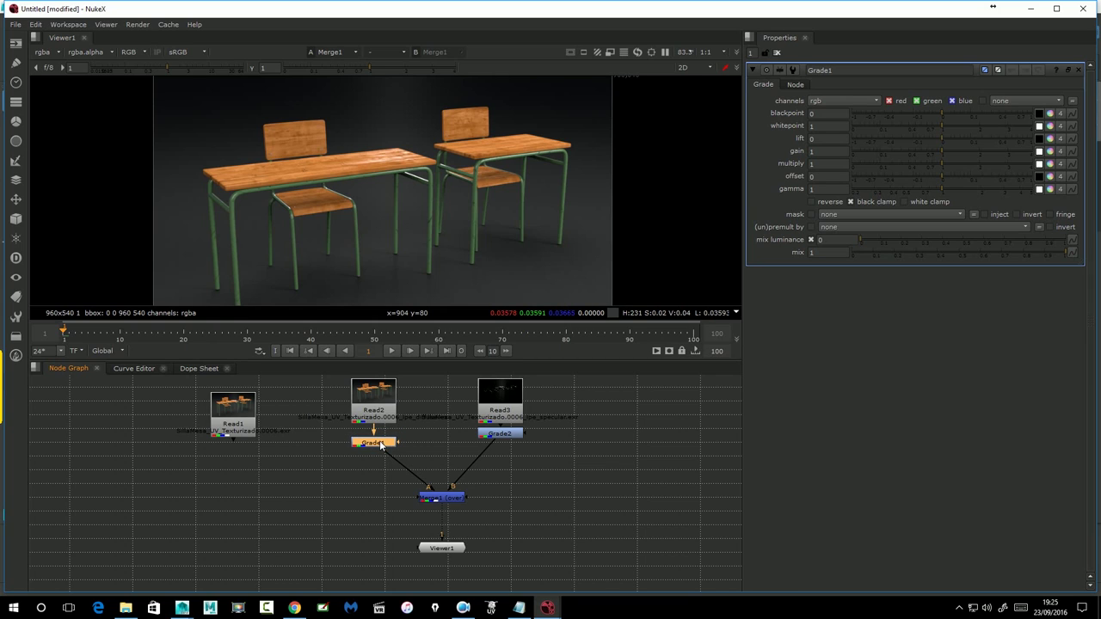
Delete both Grade nodes and insert ColorCorrect nodes under Read2 and Read3 instead
click(504, 439)
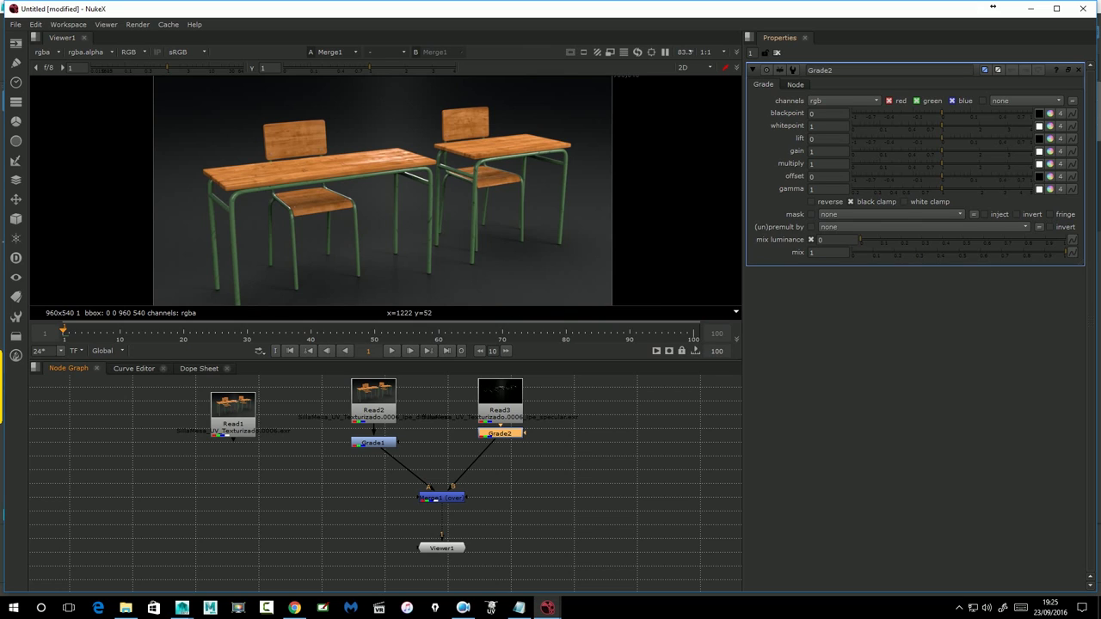
key(Delete)
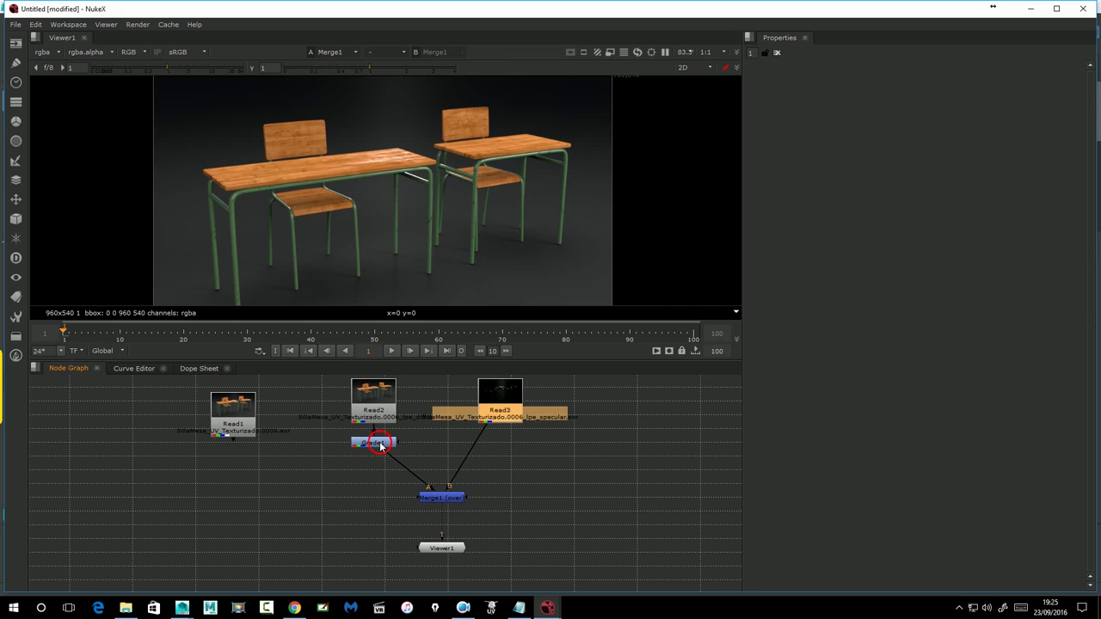
click(380, 445)
key(Delete)
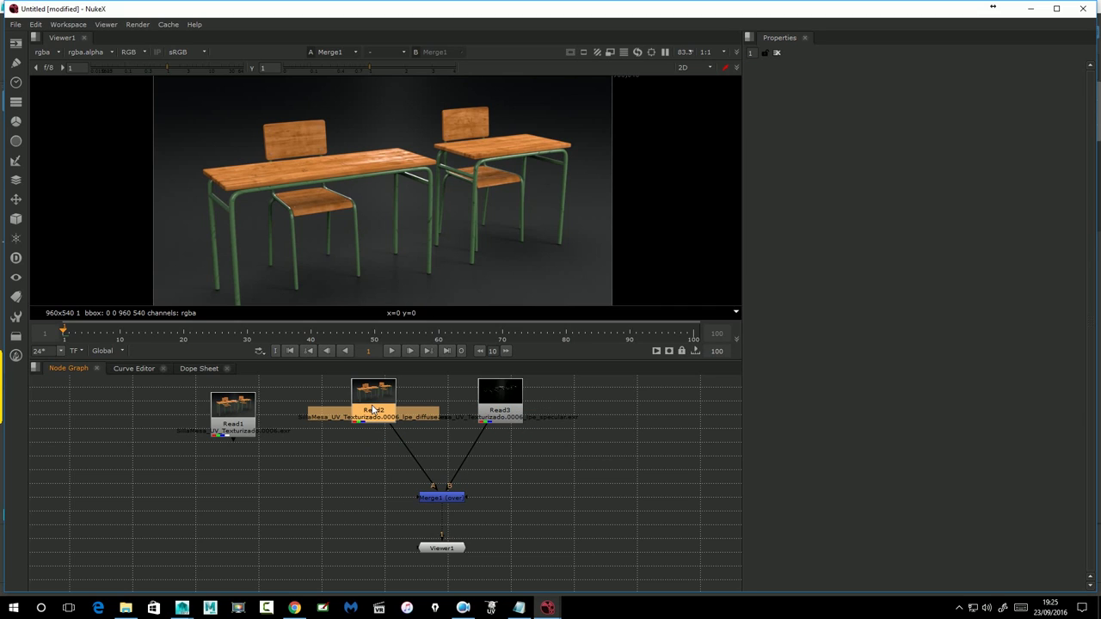
key(c)
click(517, 396)
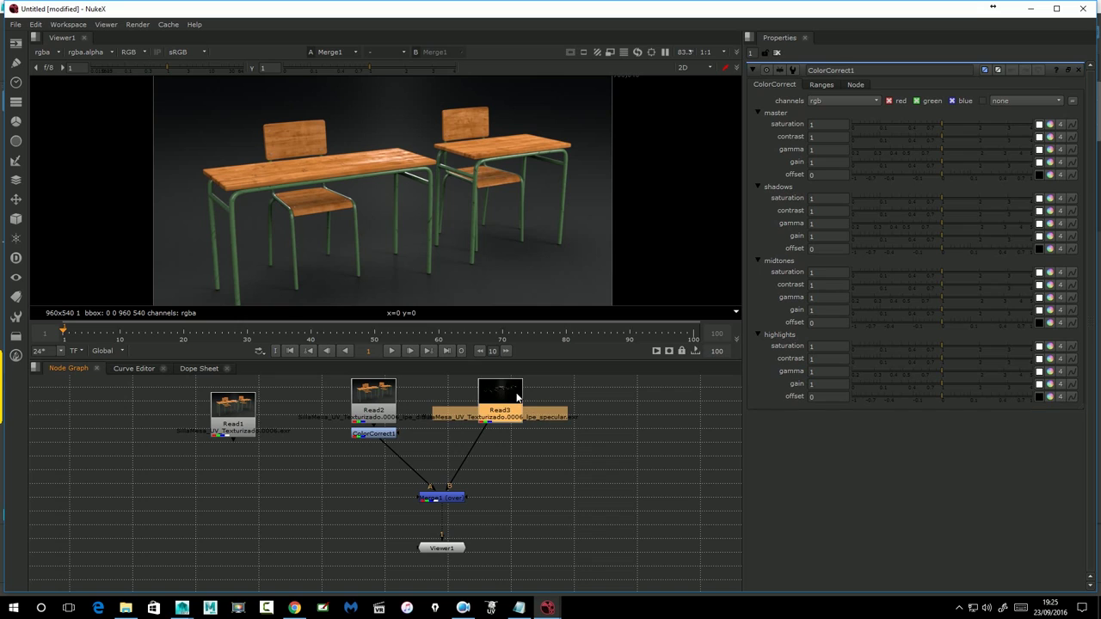
key(c)
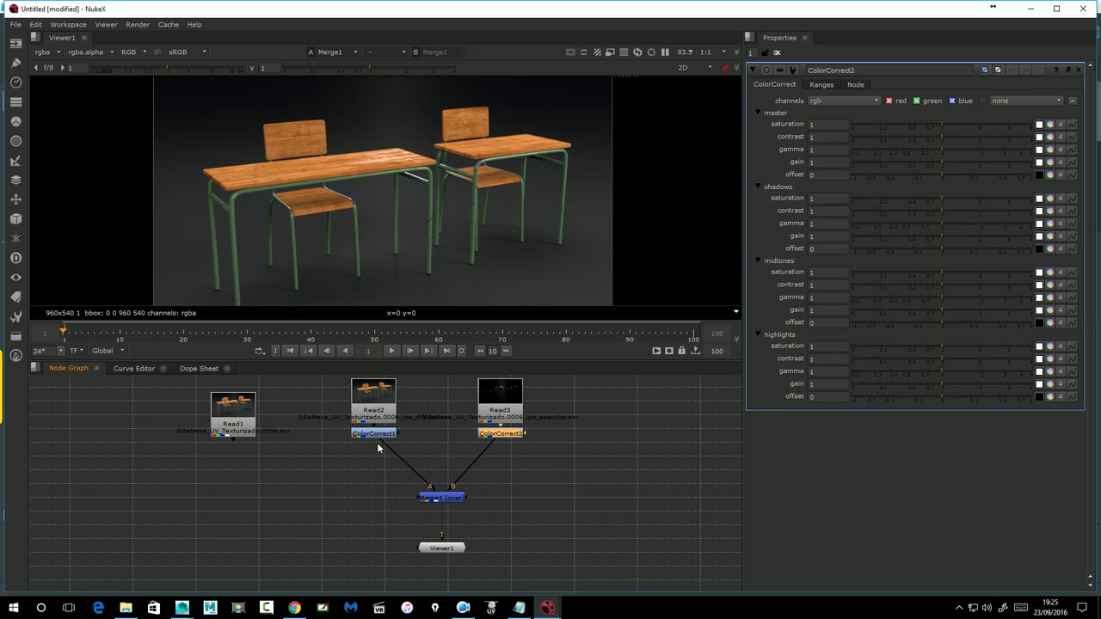
click(326, 501)
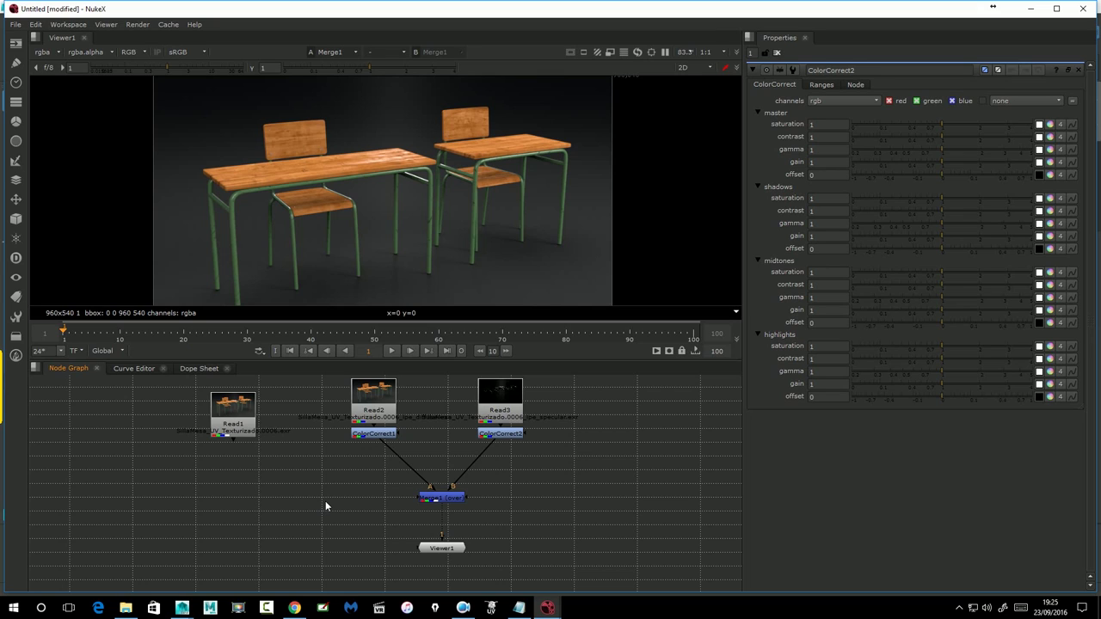
Create a ColorCorrect3 node via 'colo' node search, then delete it
key(Tab)
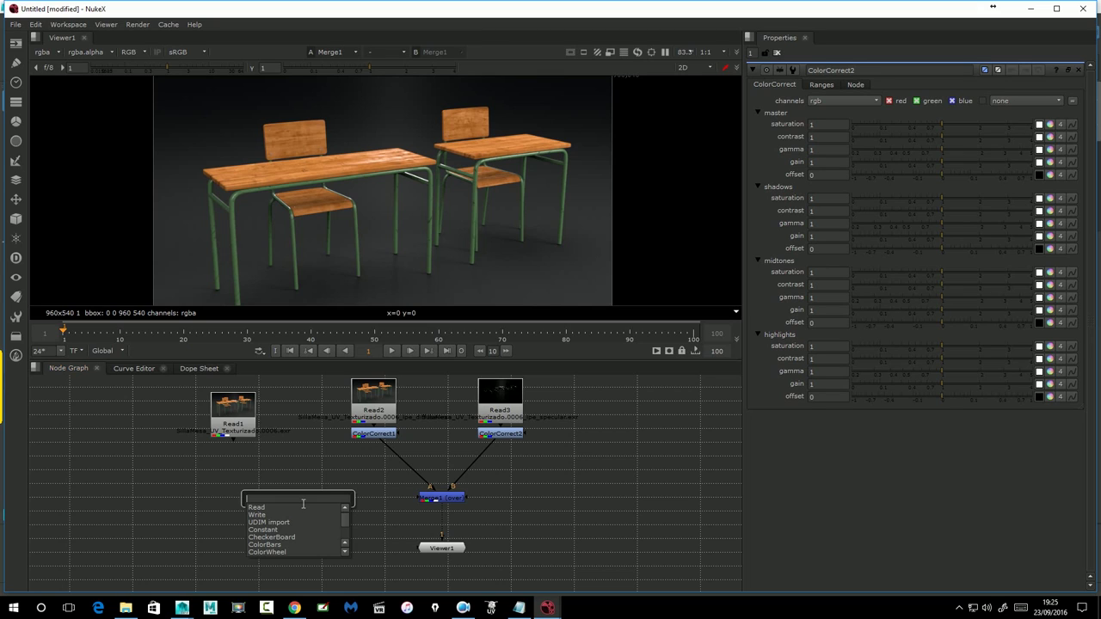
text(colo)
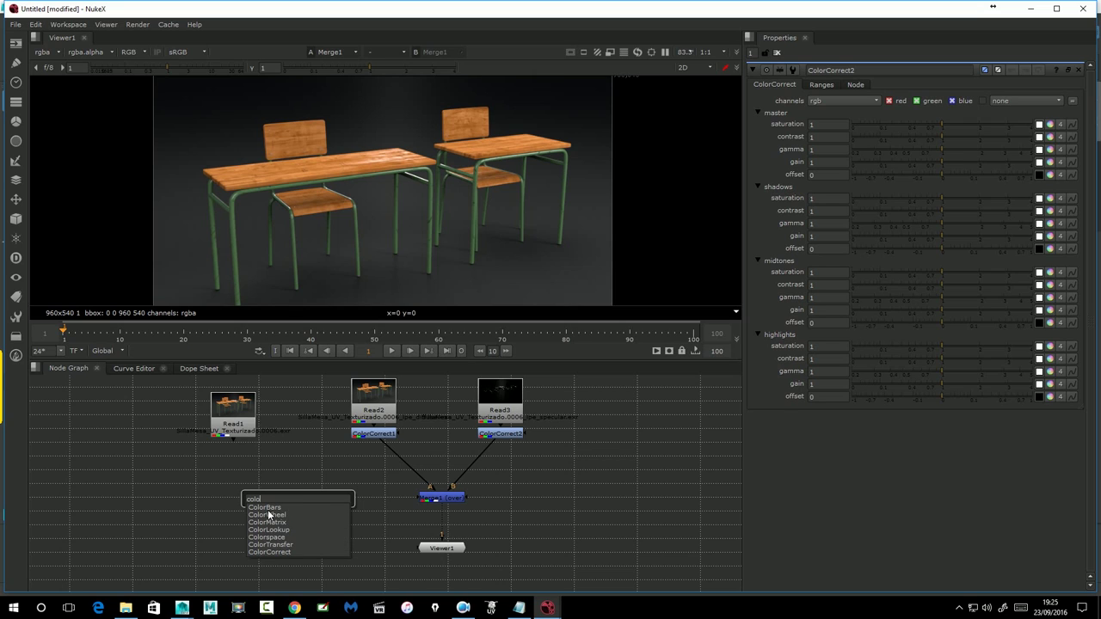
click(275, 555)
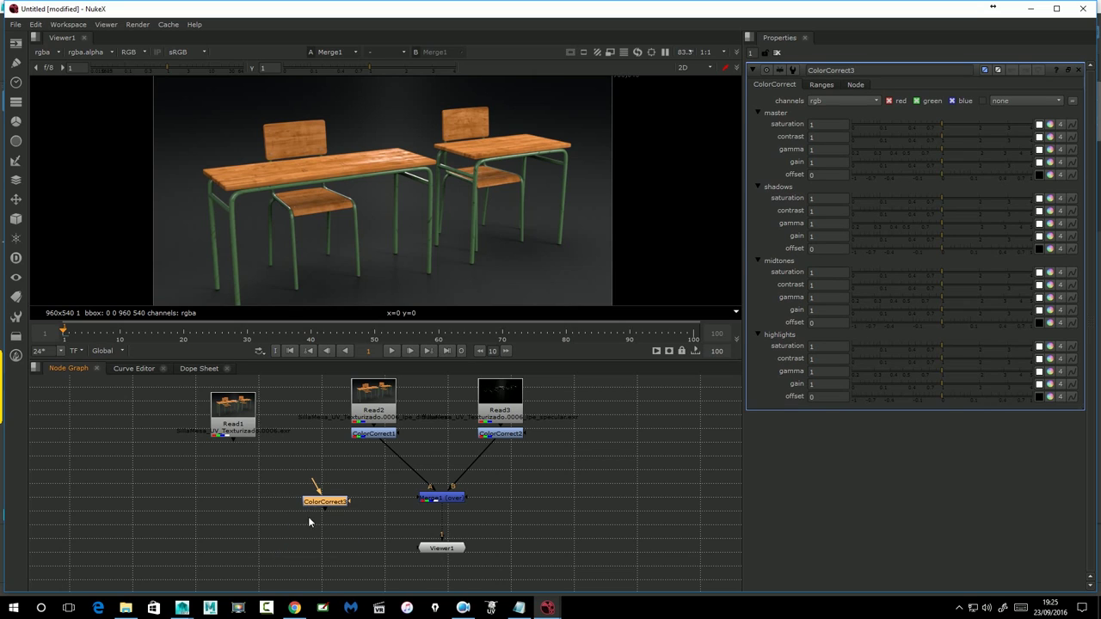
mouse_move(325, 503)
mouse_down()
mouse_move(349, 494)
mouse_move(331, 443)
mouse_up()
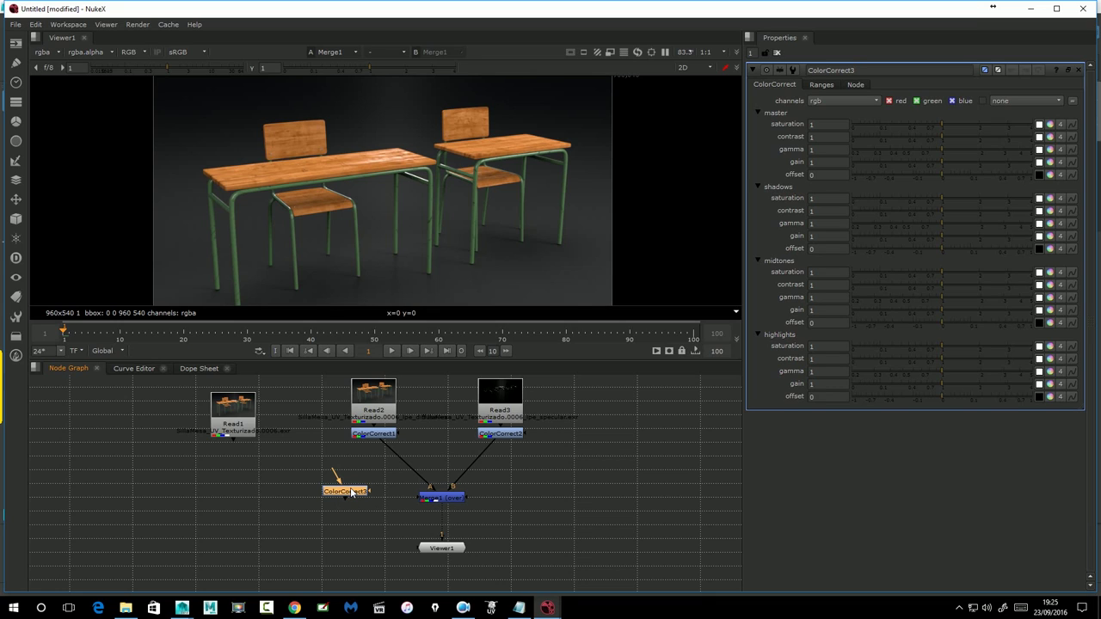
key(Delete)
Nudge ColorCorrect1 down and open its properties
drag(375, 436, 375, 444)
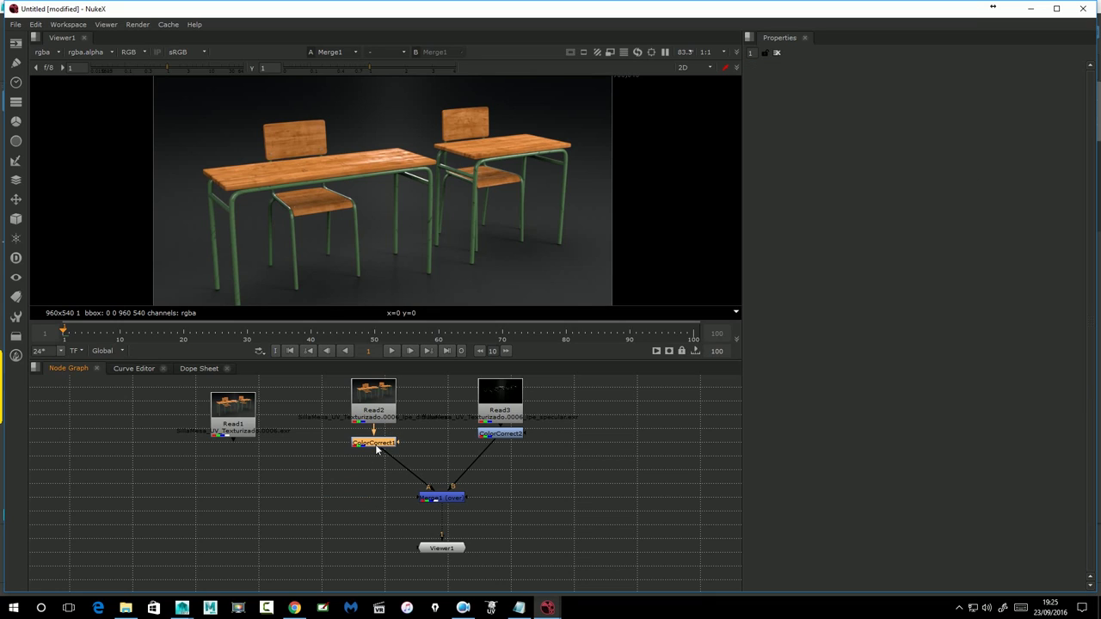
click(372, 397)
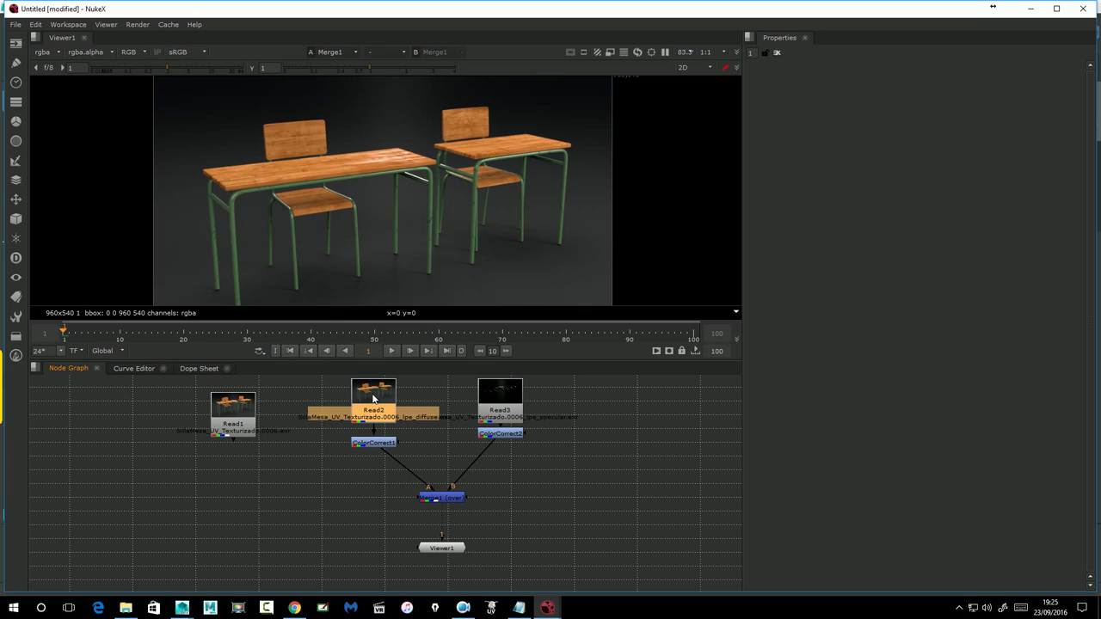
click(374, 444)
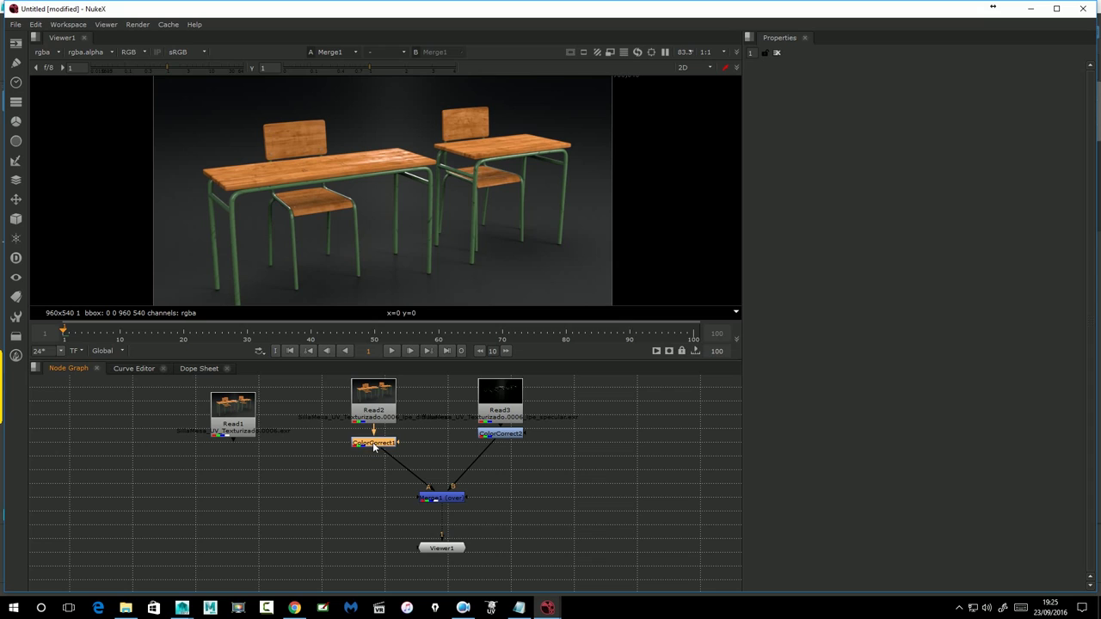
double_click(374, 445)
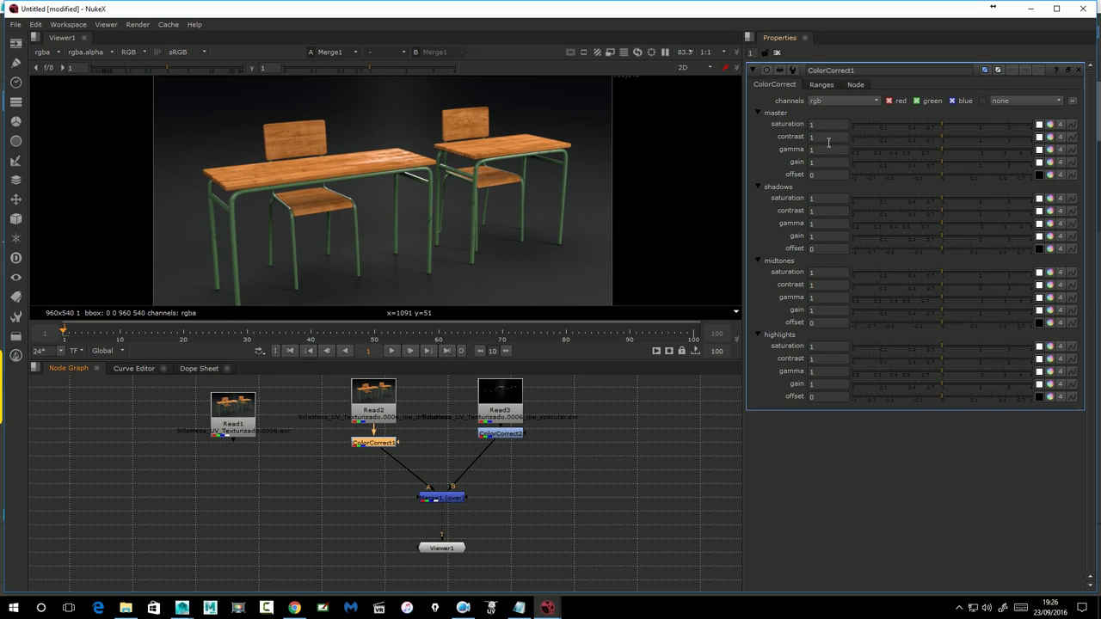
Preview a higher master saturation on ColorCorrect1, then return it to 1
click(942, 125)
mouse_move(910, 125)
mouse_down()
mouse_move(970, 124)
mouse_move(941, 131)
mouse_up()
click(384, 400)
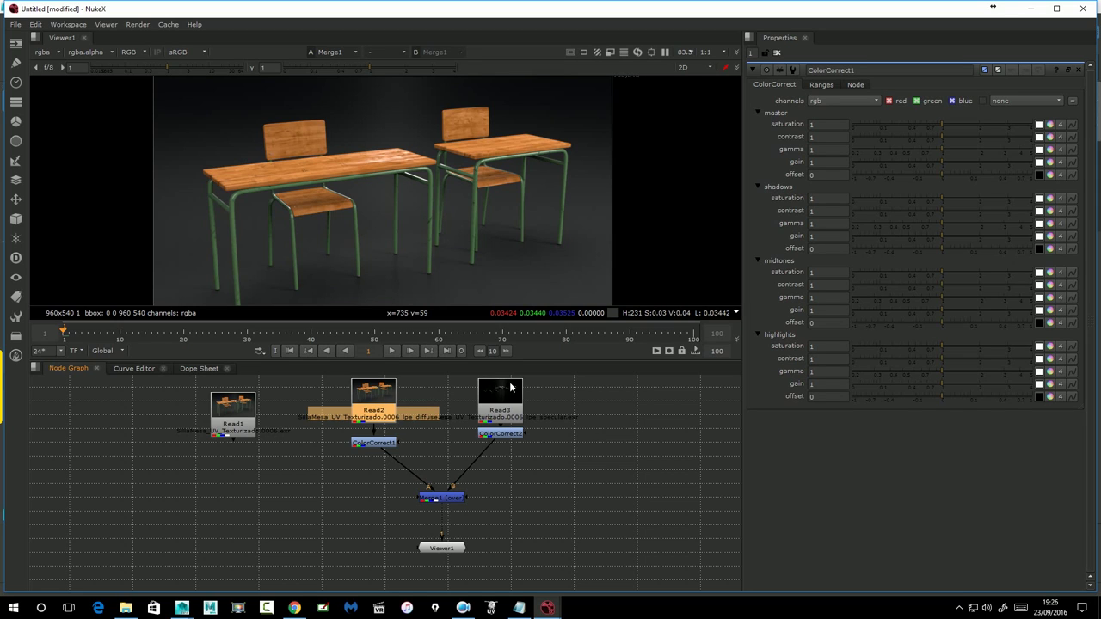
Raise ColorCorrect1's master gain to 1.02, with red gain at 1.04
click(376, 443)
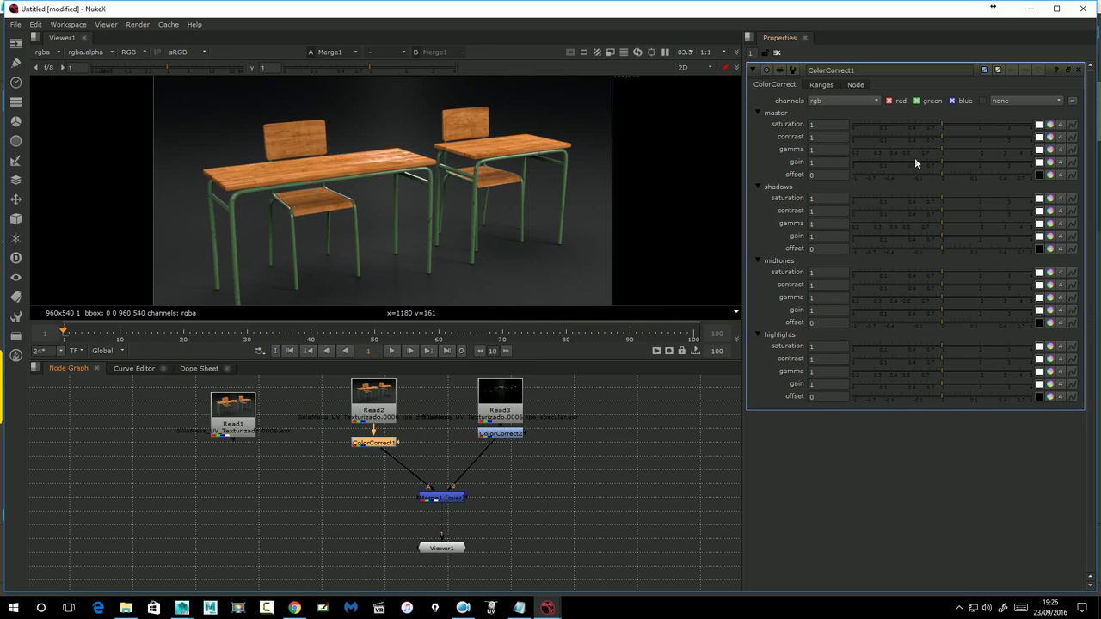
mouse_move(943, 159)
mouse_down()
mouse_move(981, 157)
mouse_move(868, 170)
mouse_move(944, 185)
mouse_up()
click(1050, 161)
mouse_move(940, 179)
mouse_down()
mouse_move(875, 177)
mouse_move(997, 175)
mouse_move(910, 183)
mouse_move(943, 187)
mouse_up()
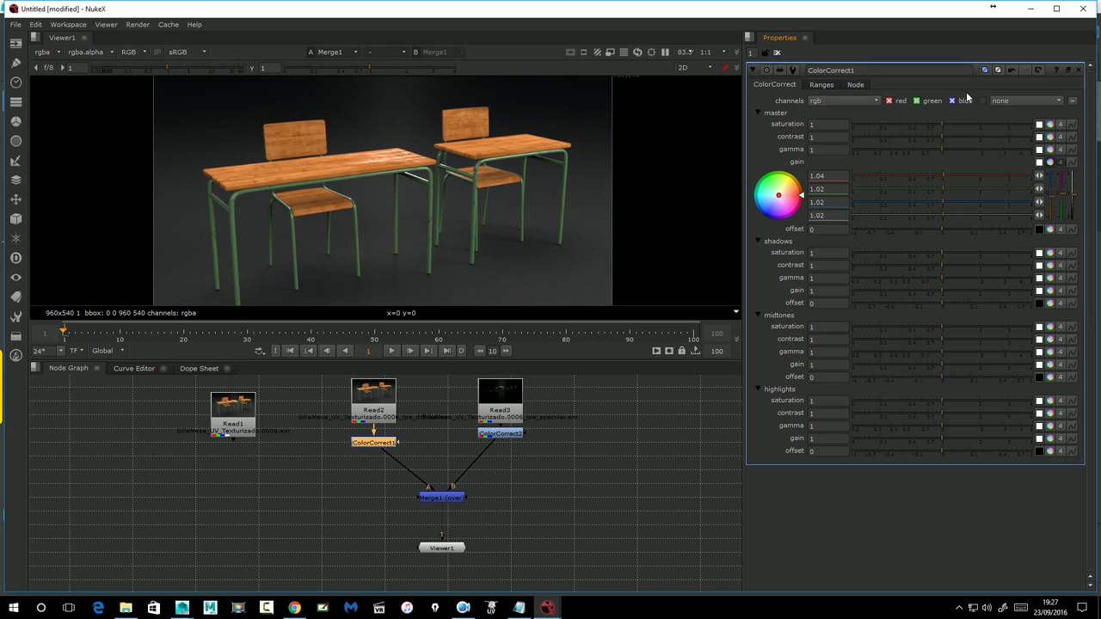
Open ColorCorrect2's properties and try master gain values on the specular pass, leaving it at 1
click(567, 478)
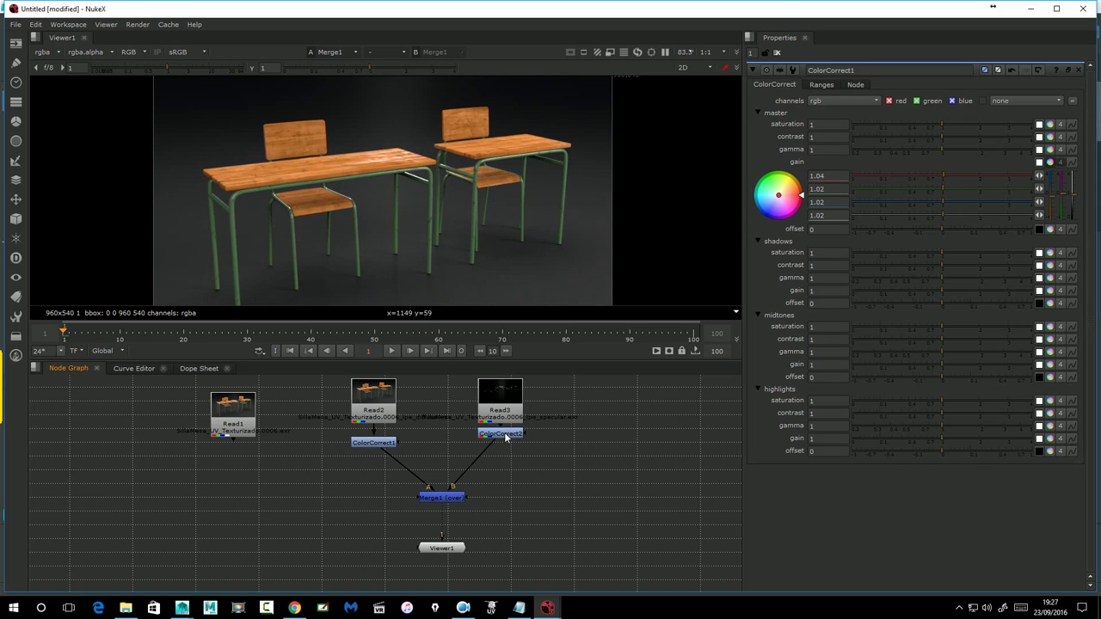
drag(506, 438, 502, 444)
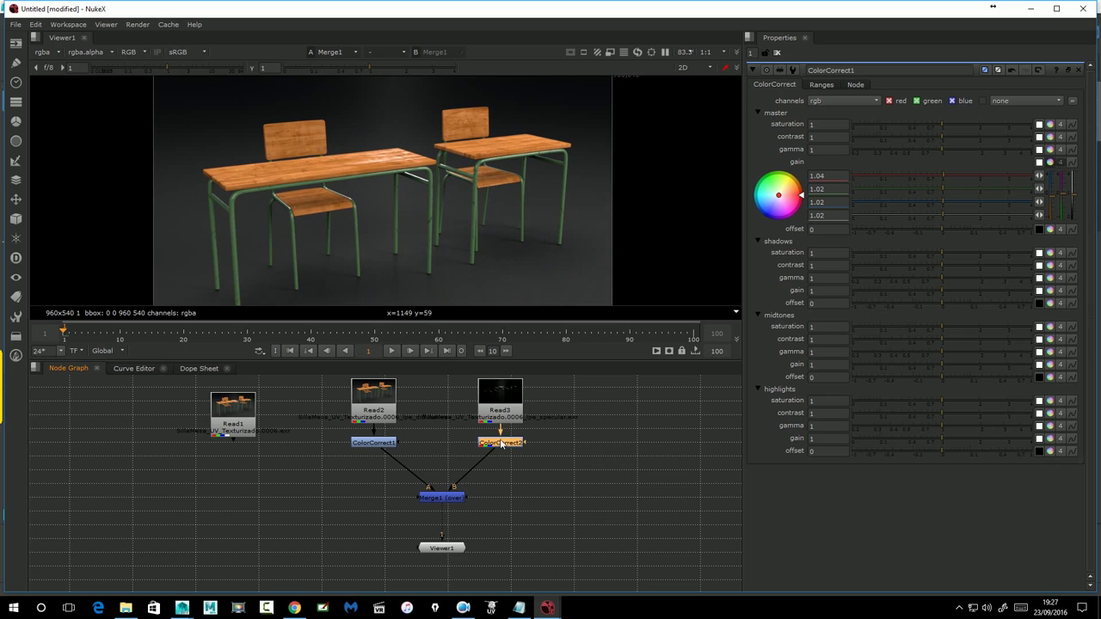
click(503, 405)
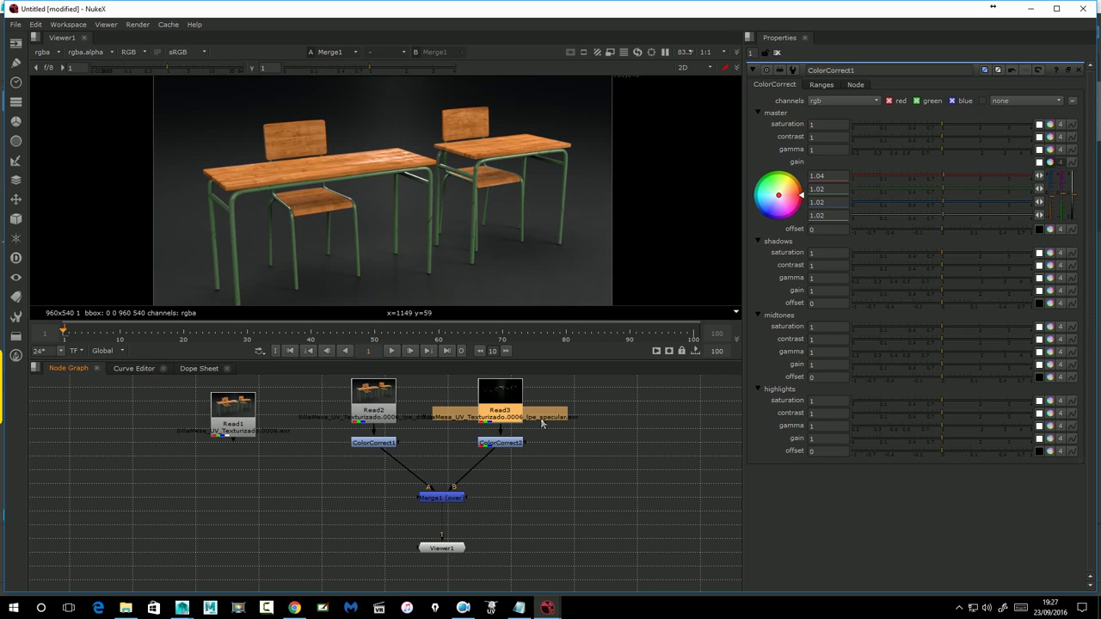
click(507, 444)
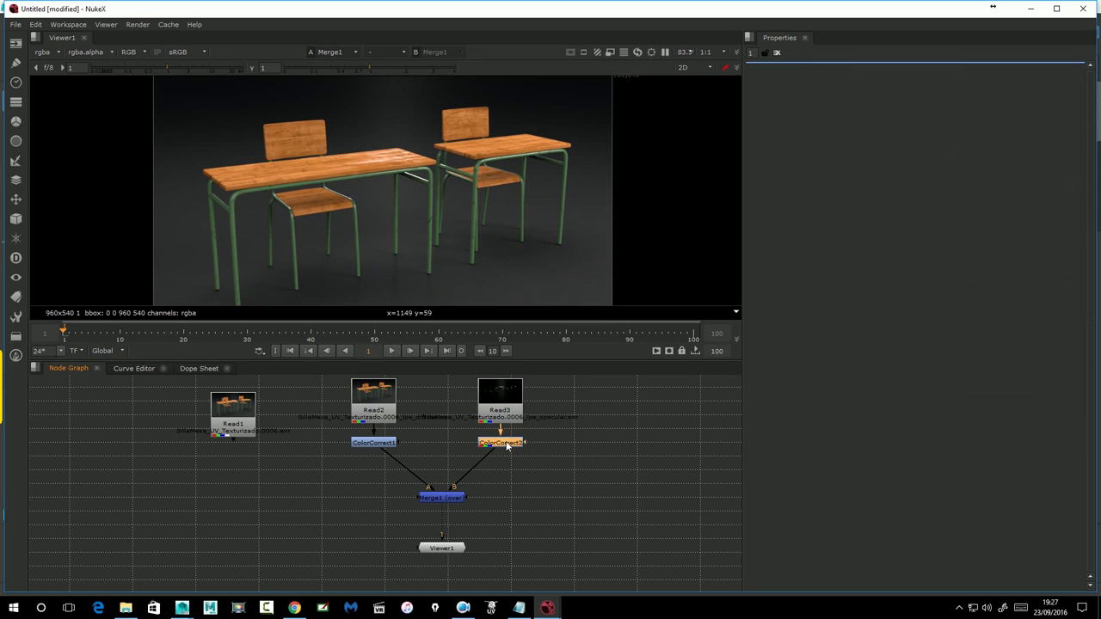
double_click(507, 444)
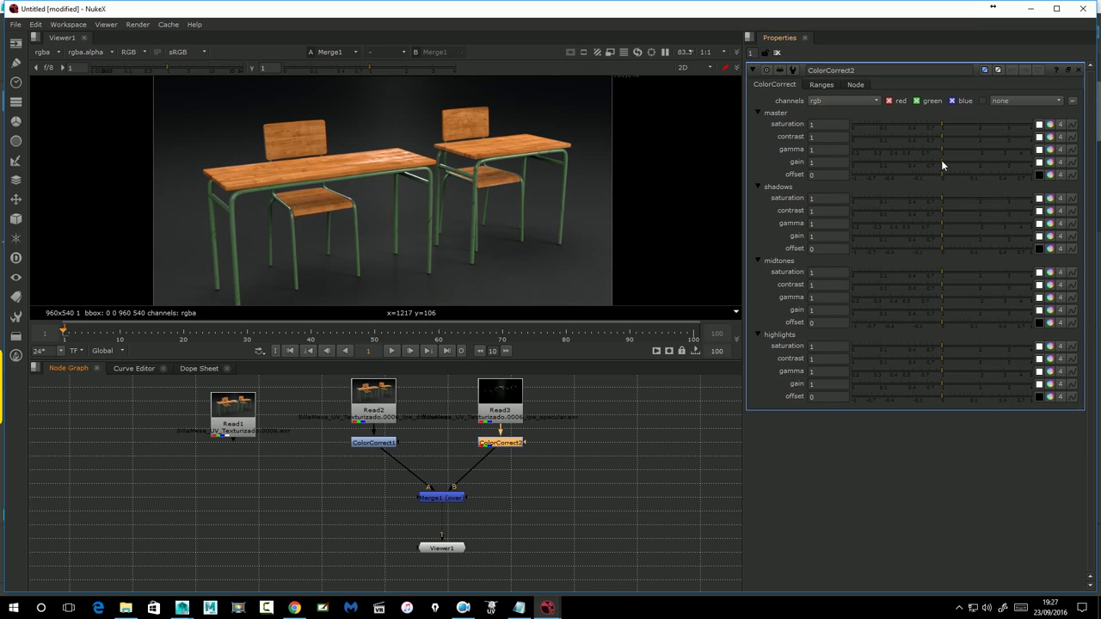
mouse_move(941, 160)
mouse_down()
mouse_move(891, 160)
mouse_move(964, 164)
mouse_up()
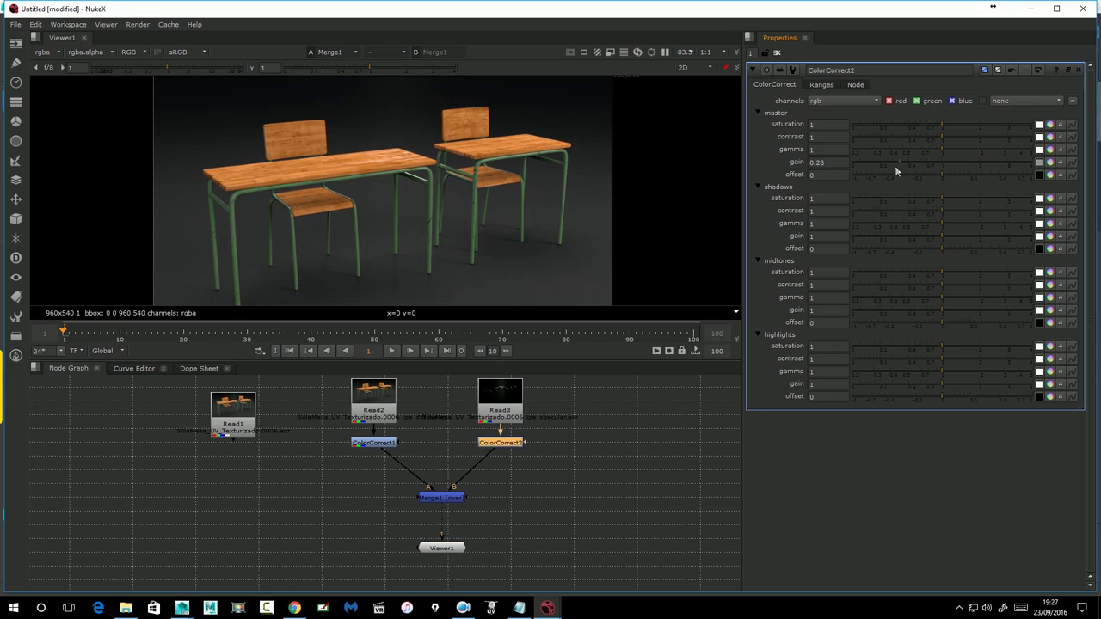
mouse_move(964, 165)
mouse_down()
mouse_move(973, 161)
mouse_move(897, 175)
mouse_move(941, 161)
mouse_up()
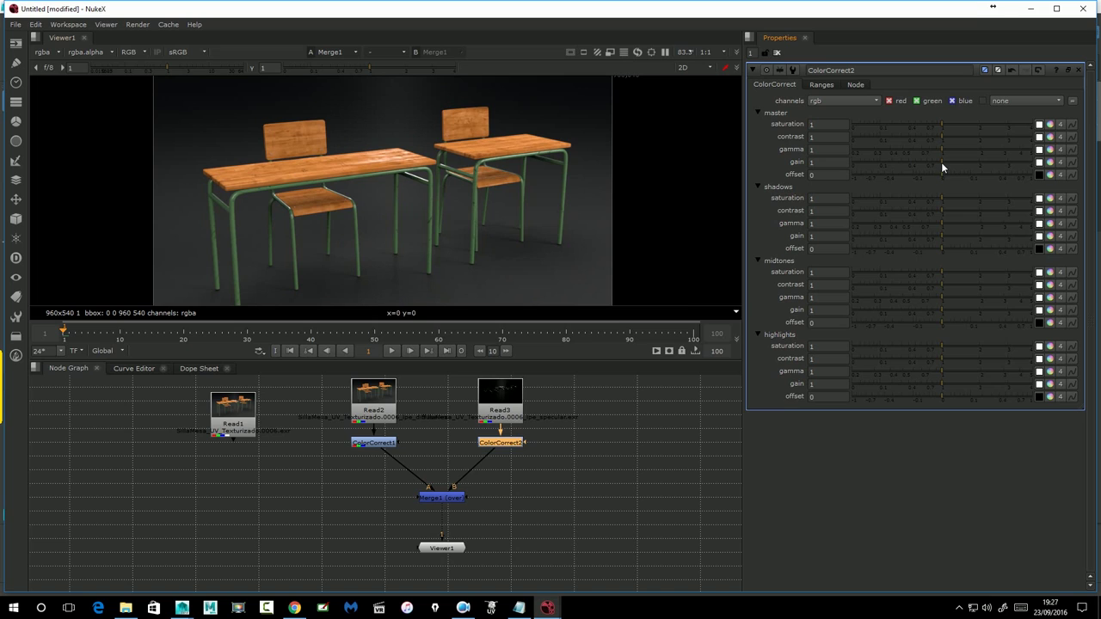
Compare Read1 with Merge1, connect Viewer1 to Merge1, and switch to Maya
click(241, 405)
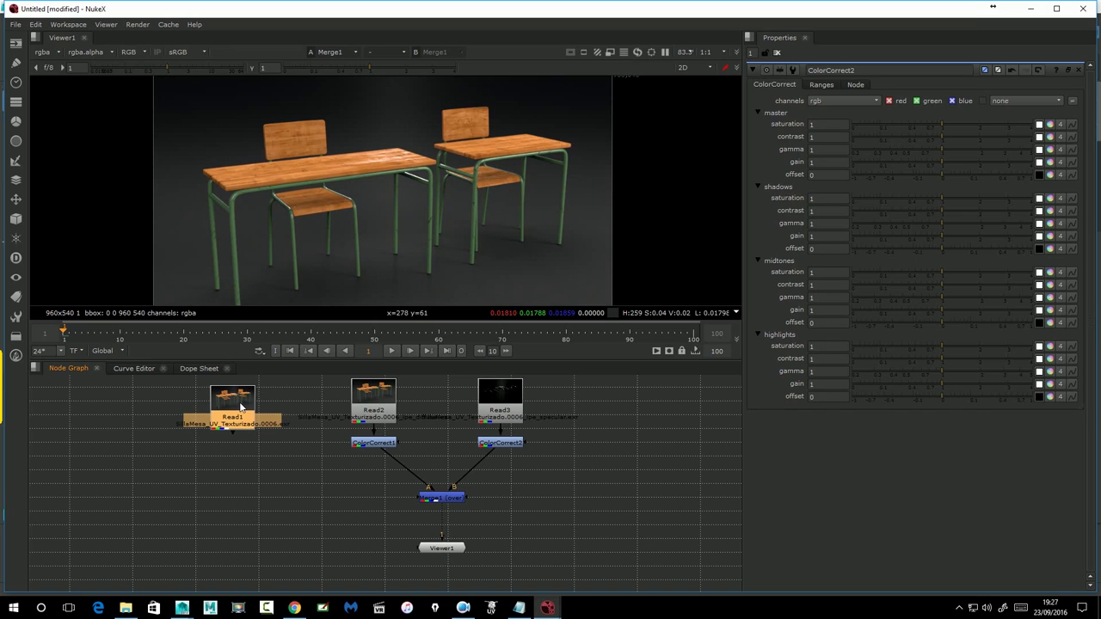
key(1)
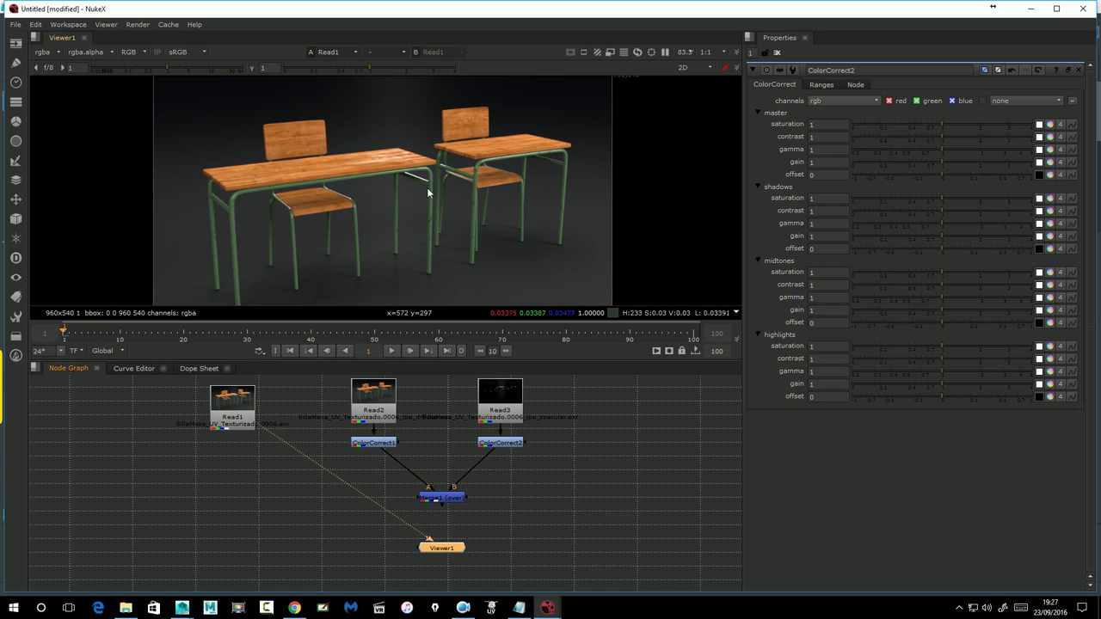
click(435, 489)
key(1)
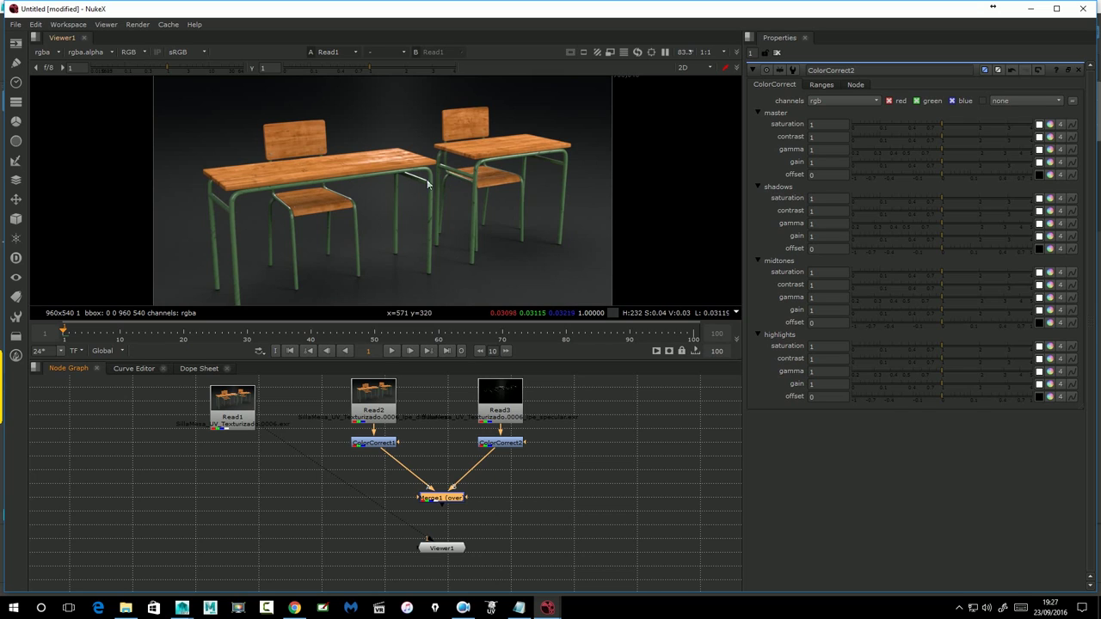
drag(454, 502, 441, 548)
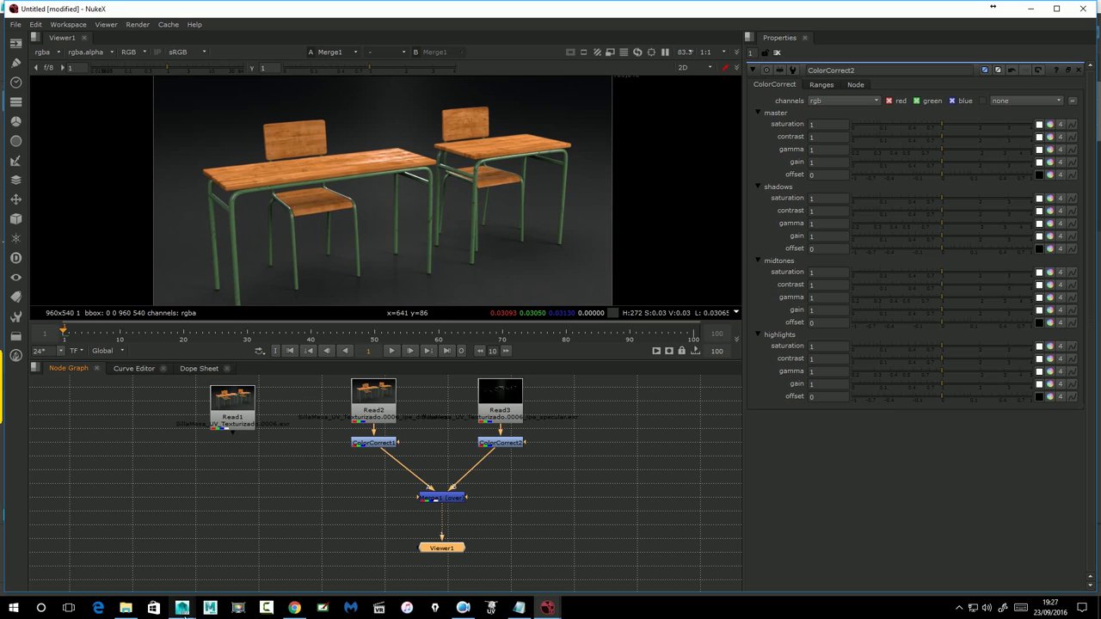
mouse_move(184, 610)
click(233, 550)
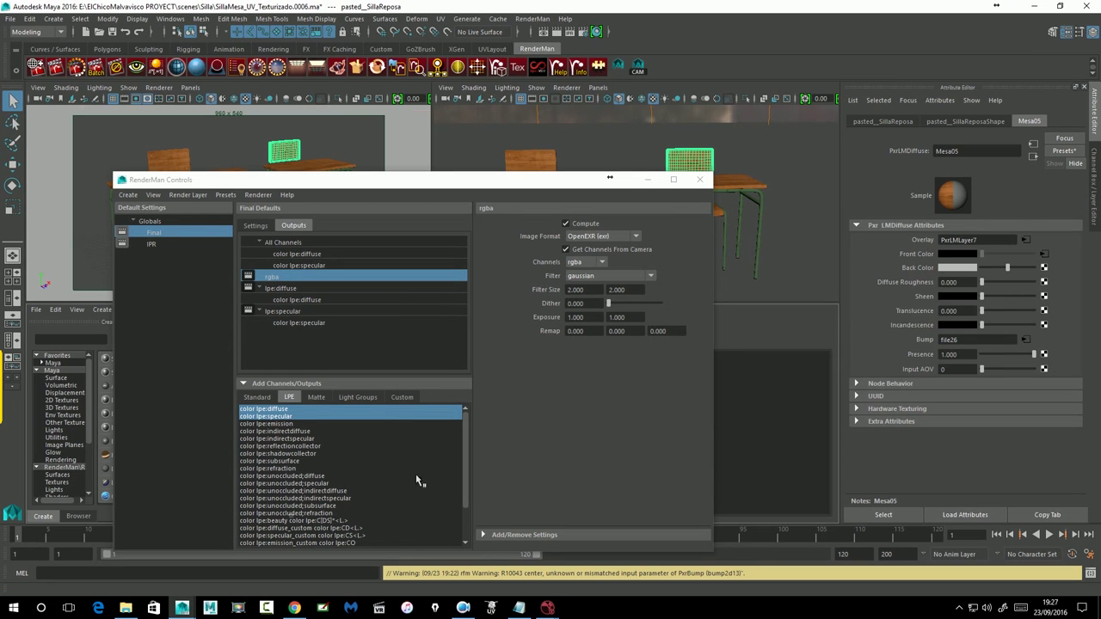
Show RenderMan Final outputs and disable the rgba and lpe:specular outputs
click(198, 332)
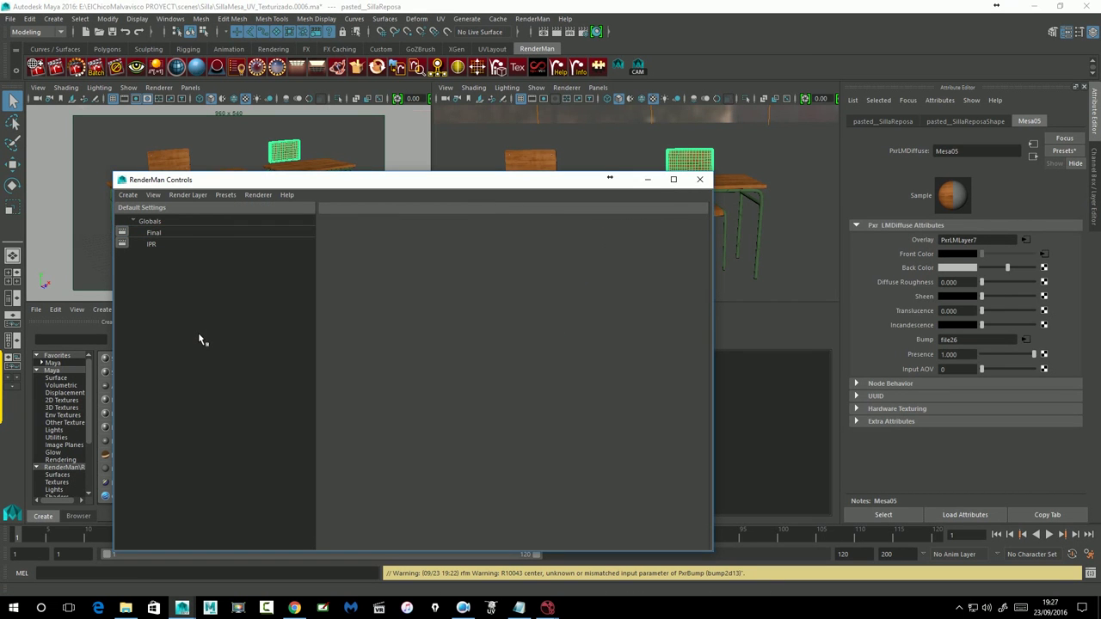
click(161, 234)
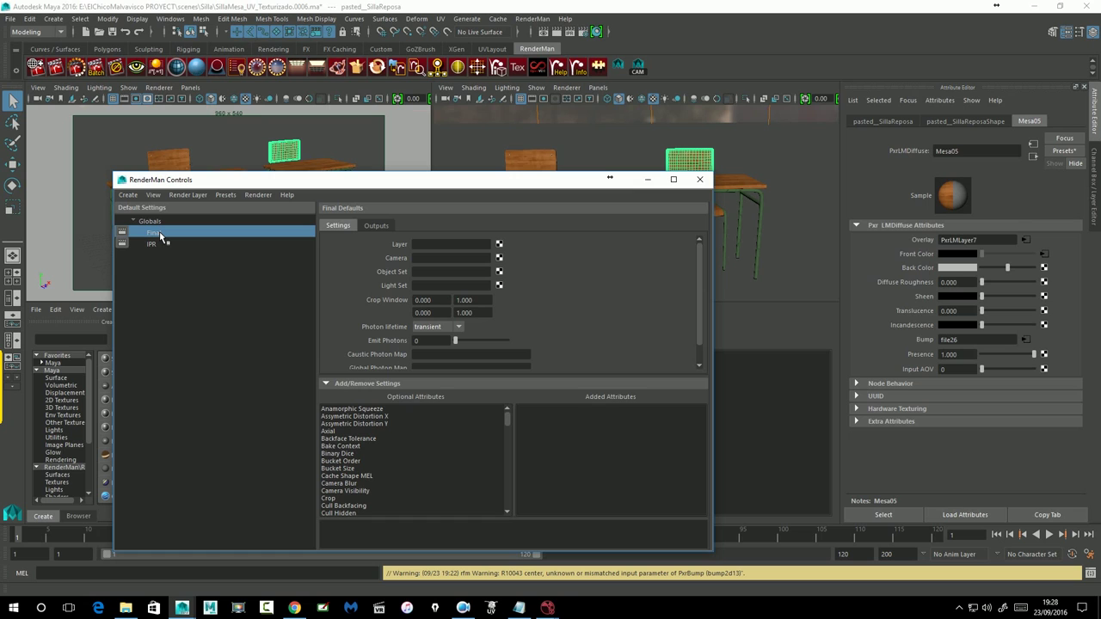
click(376, 227)
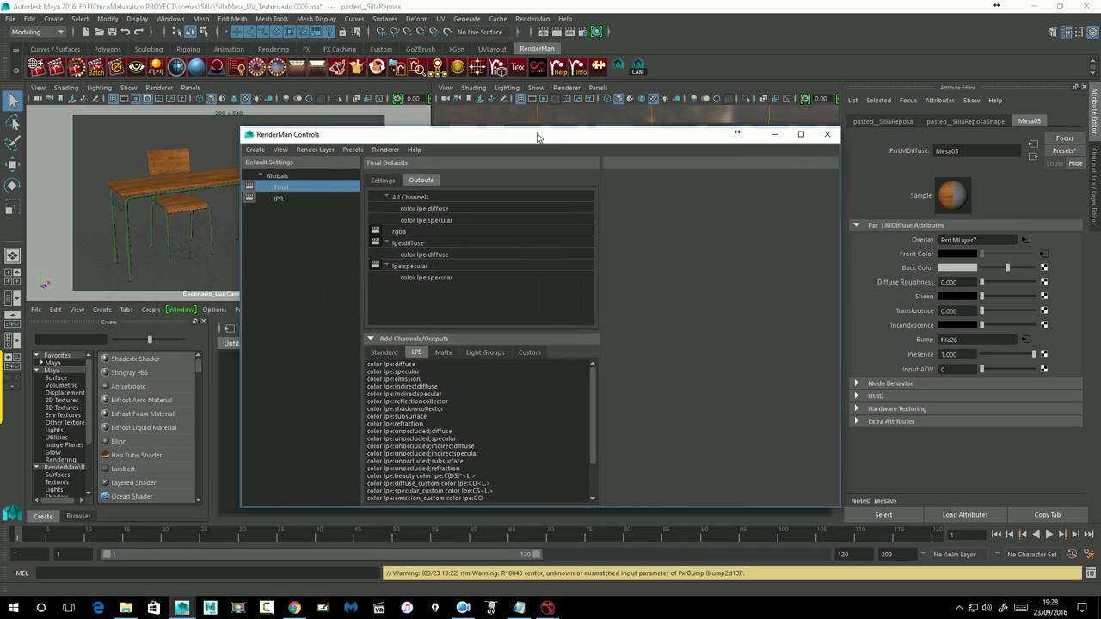
drag(398, 184, 512, 133)
click(362, 225)
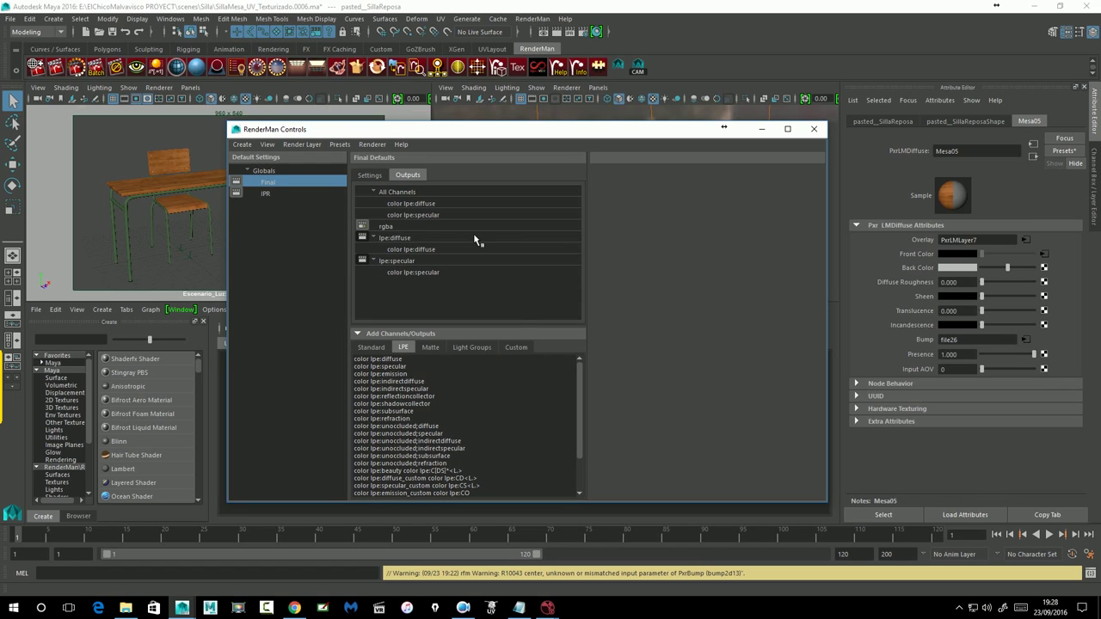
click(365, 261)
Create outputs for the indirectdiffuse and indirectspecular LPE channels
click(394, 384)
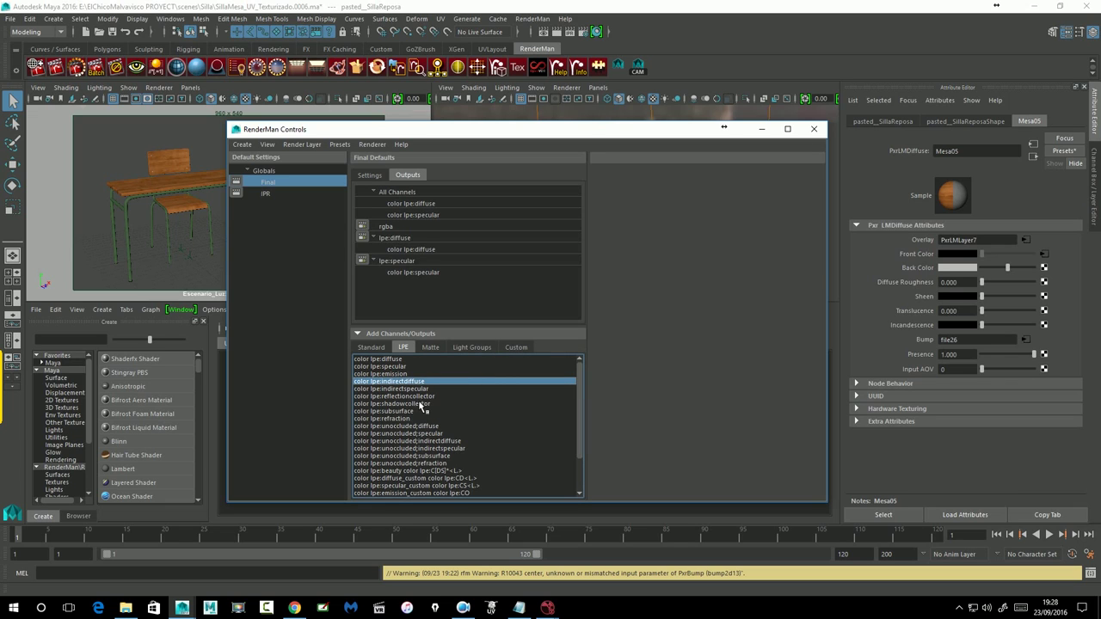
shift+click(406, 389)
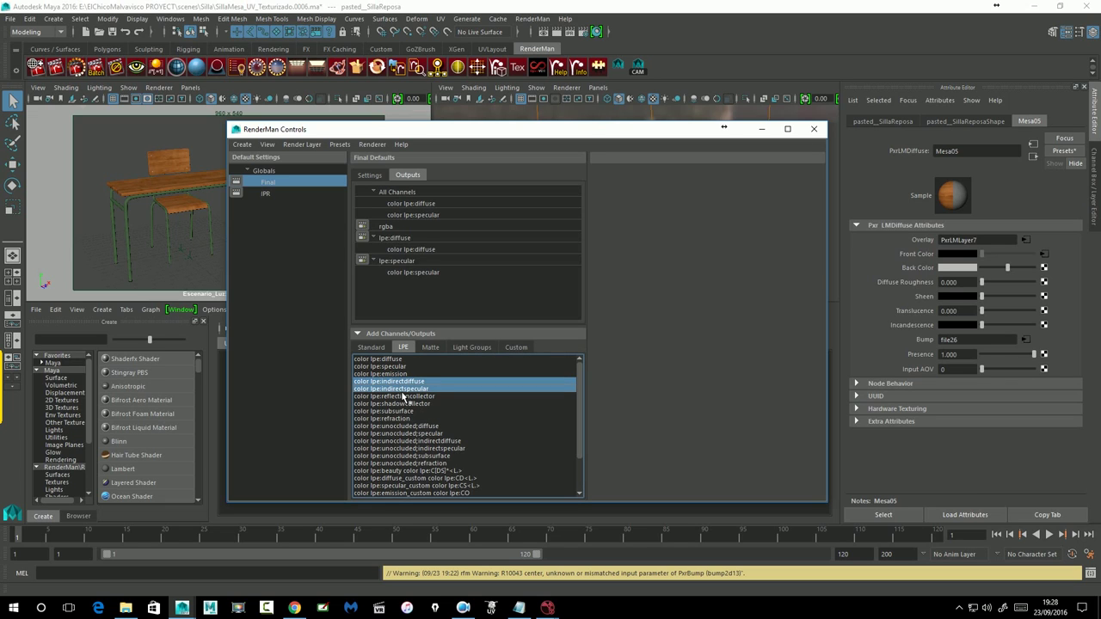
right_click(403, 394)
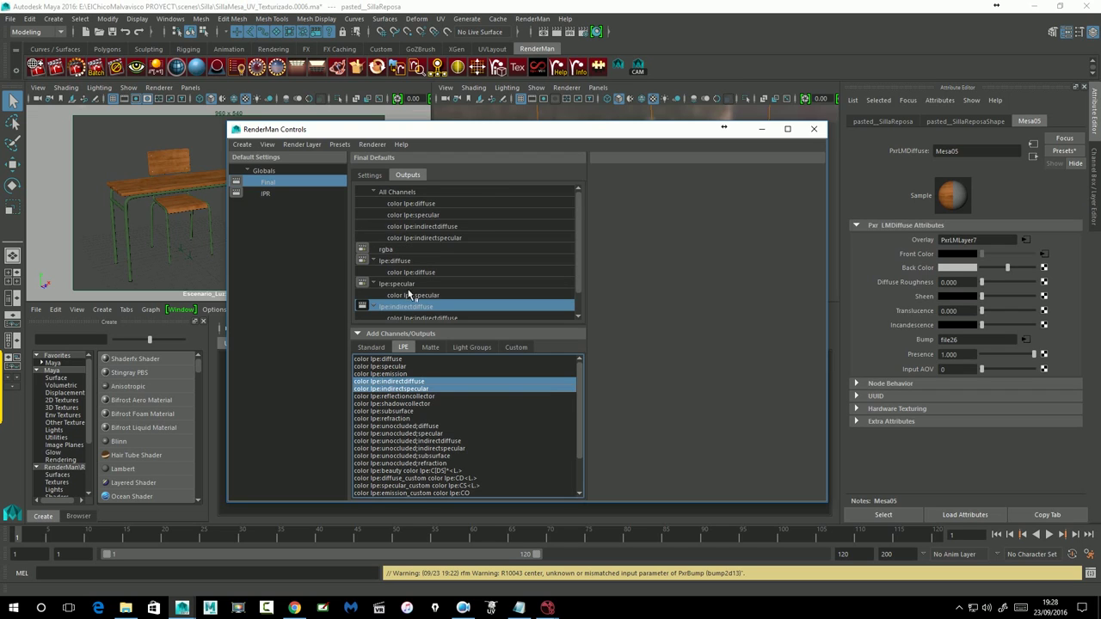
drag(440, 409, 434, 303)
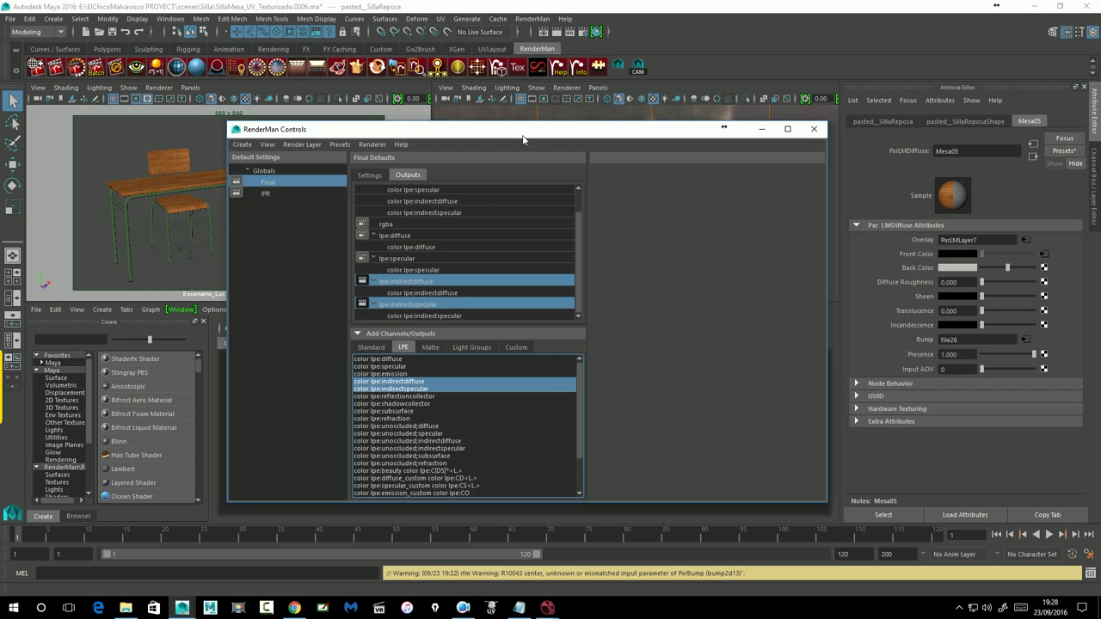
drag(523, 138, 558, 128)
Save the scene, open a cleared Script Editor, and start a Batch Render
click(112, 32)
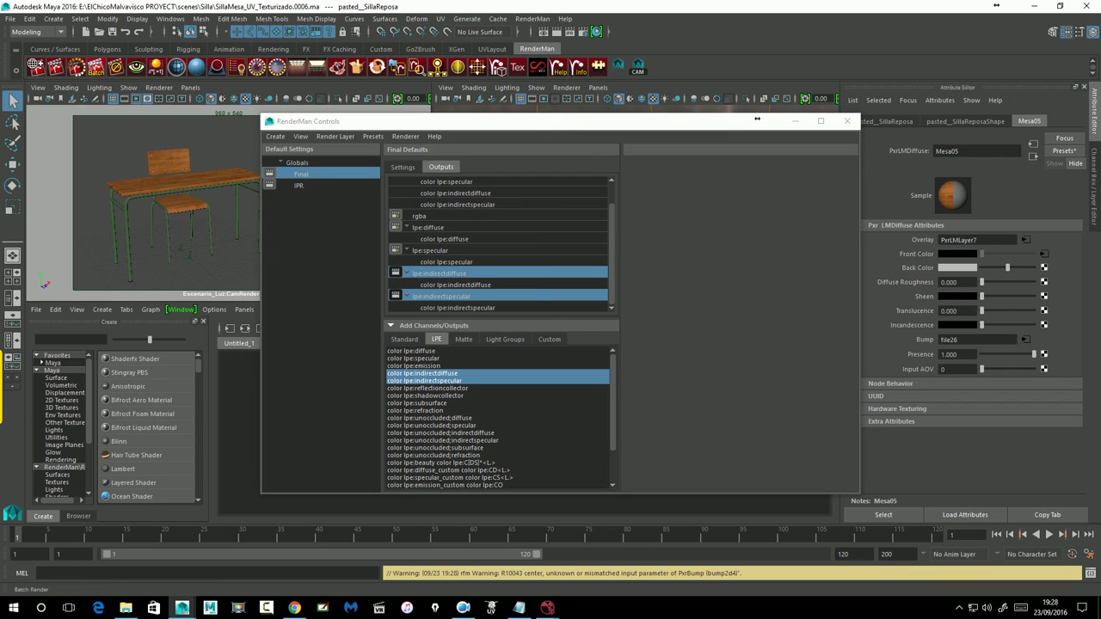
click(1089, 573)
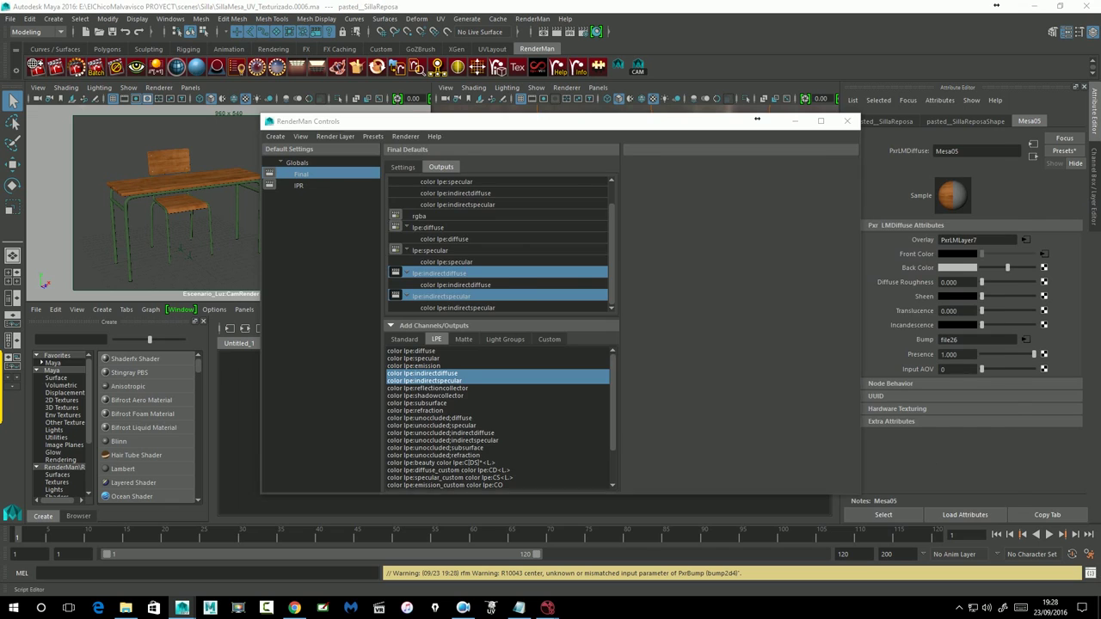
click(403, 149)
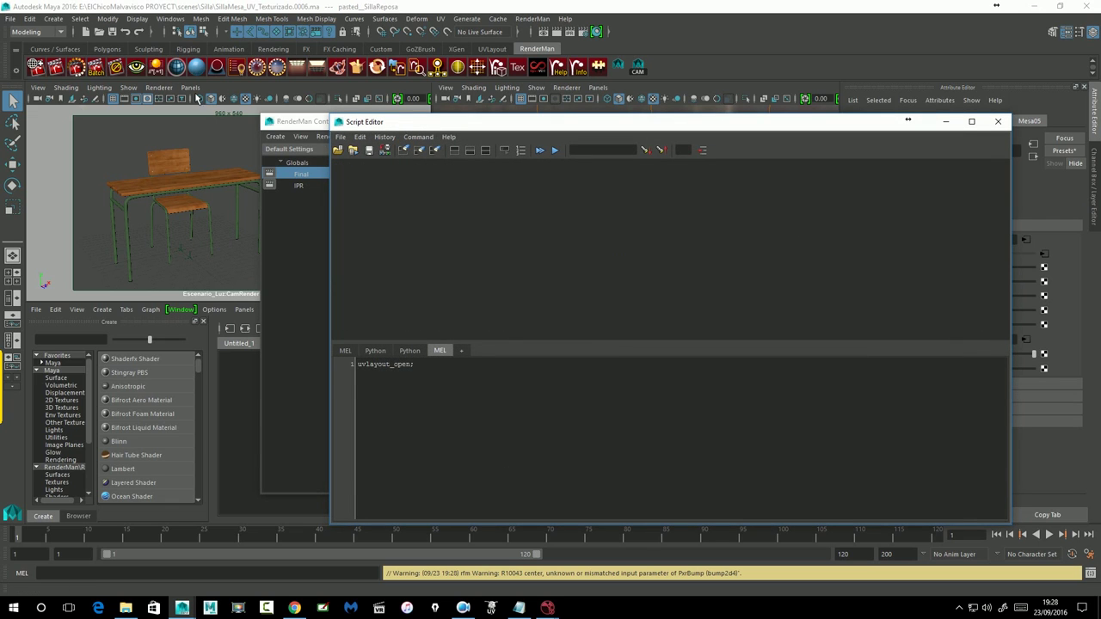
click(103, 74)
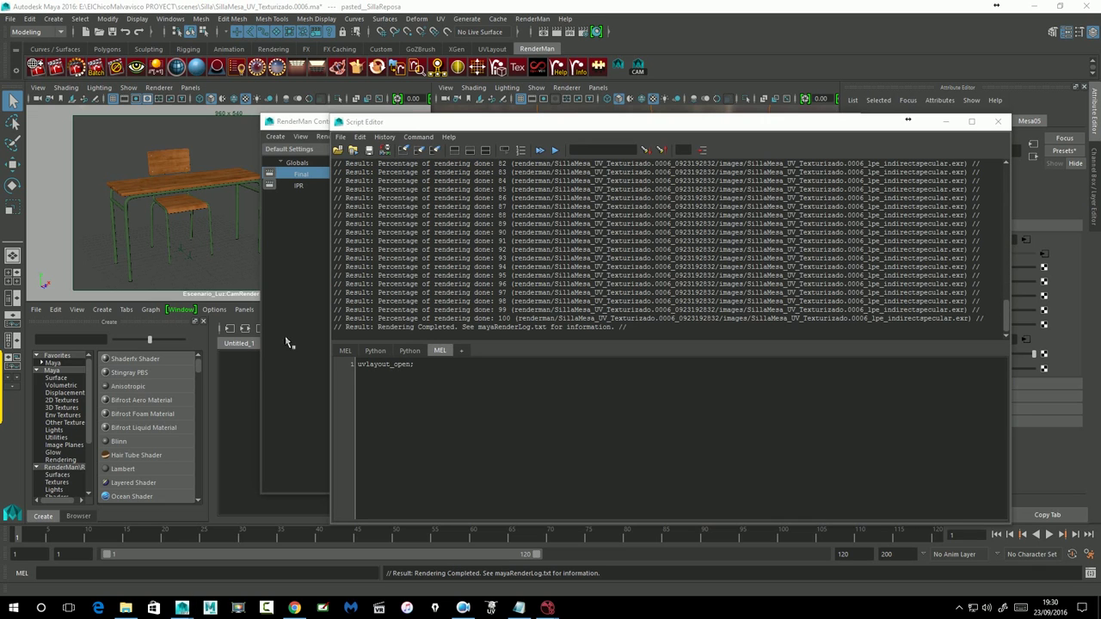
click(126, 609)
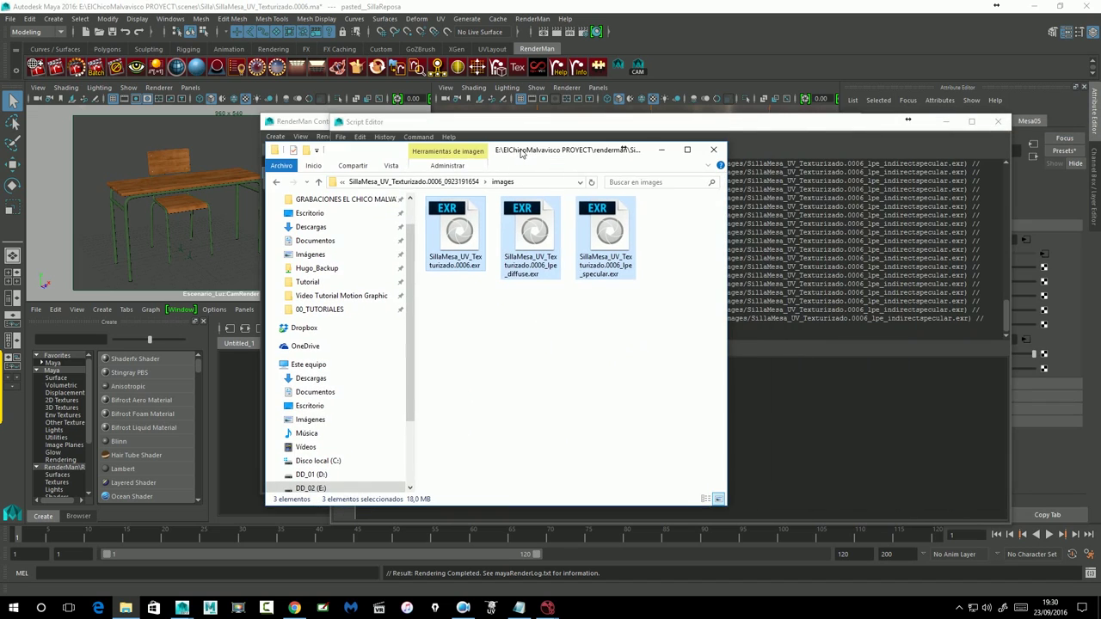
right_click(569, 365)
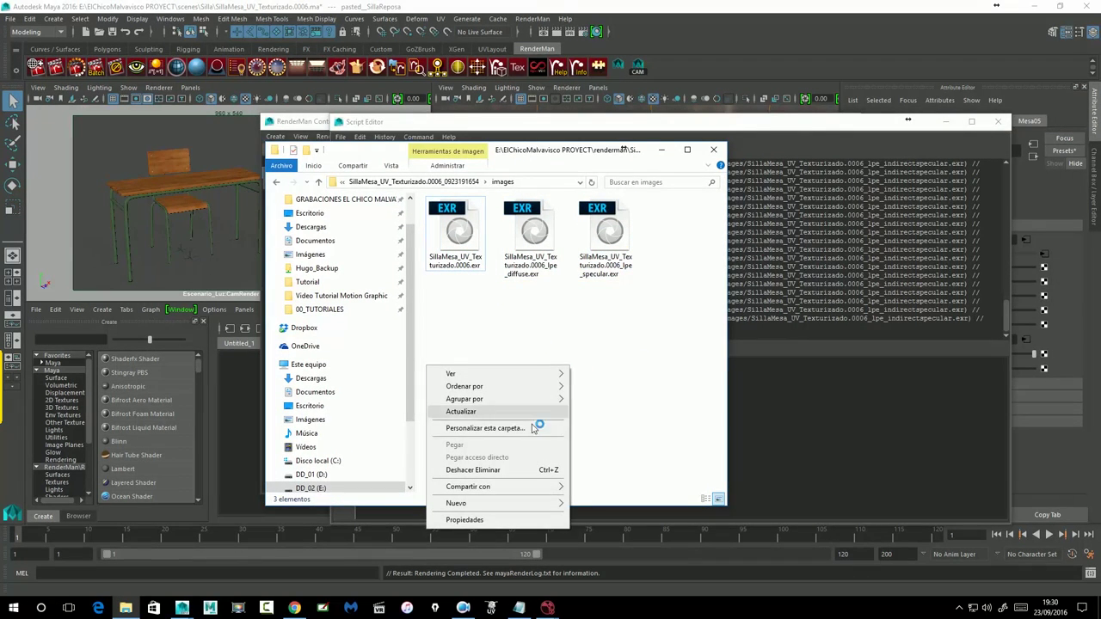
click(479, 419)
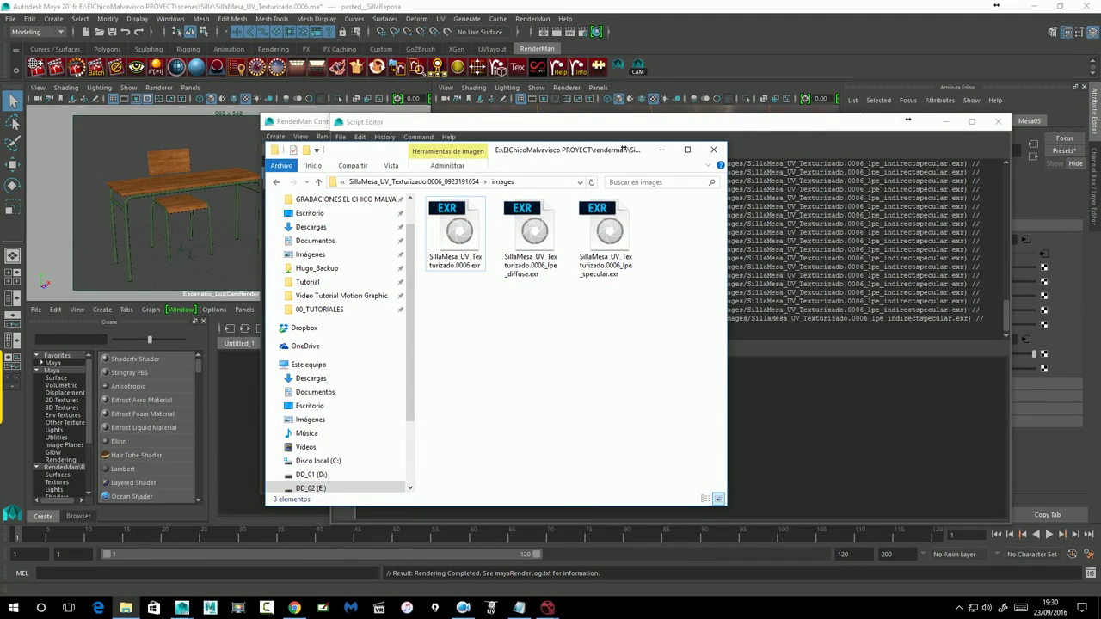
click(428, 182)
click(365, 181)
click(442, 220)
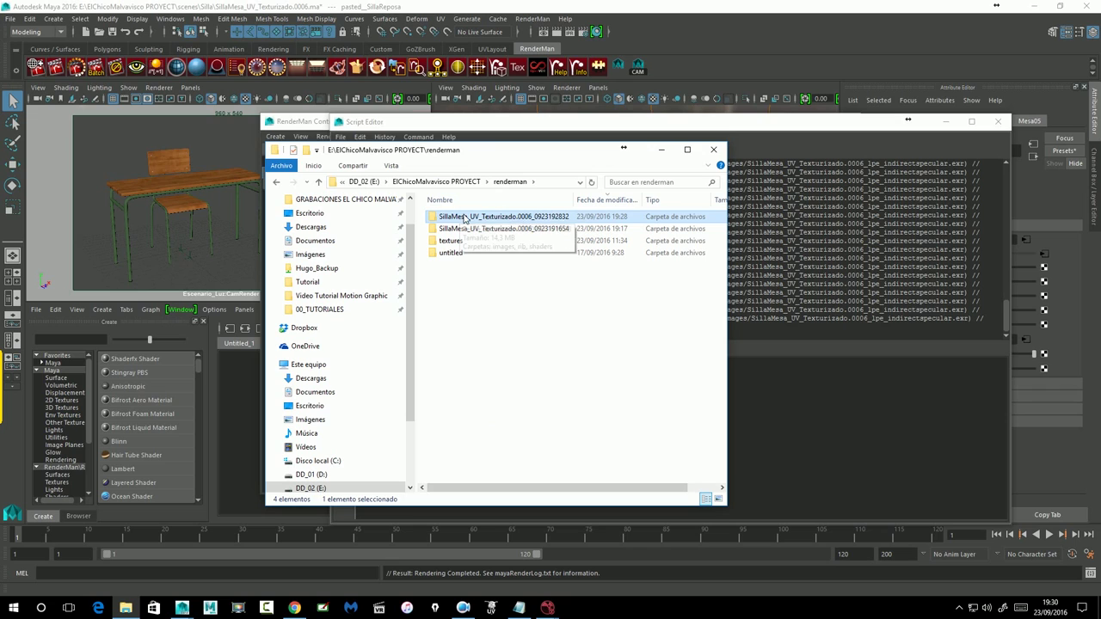
double_click(472, 223)
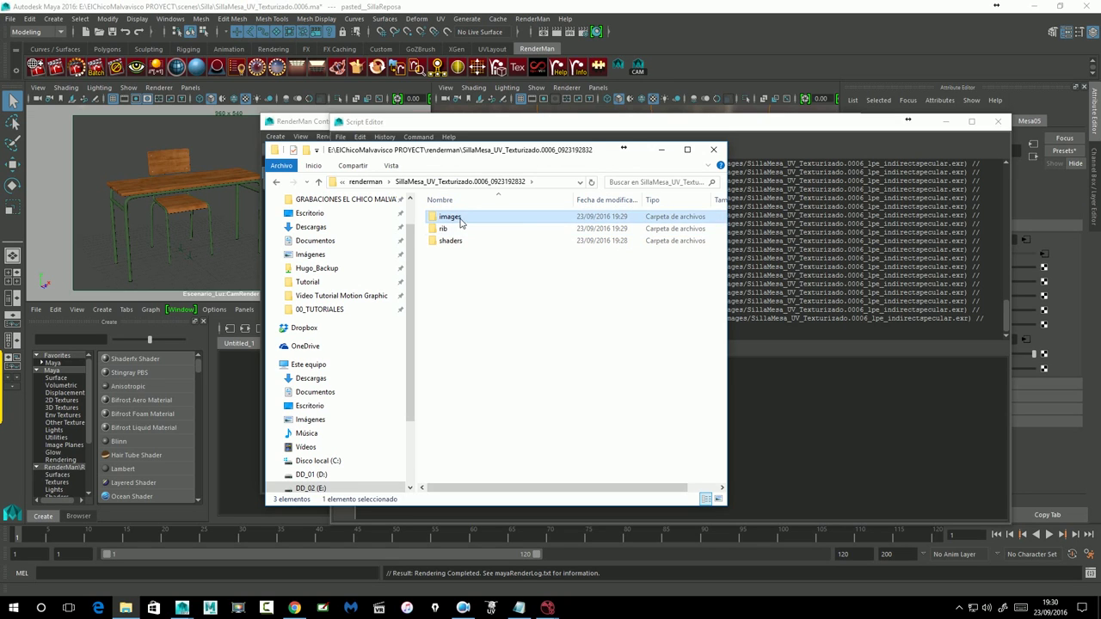
double_click(461, 219)
click(464, 242)
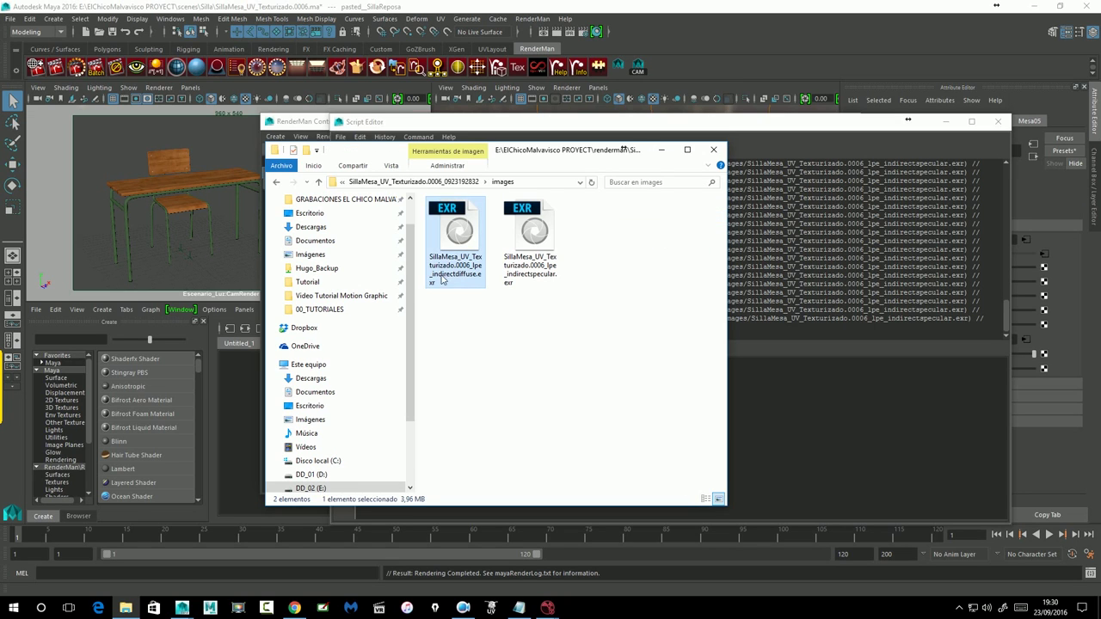
ctrl+click(535, 240)
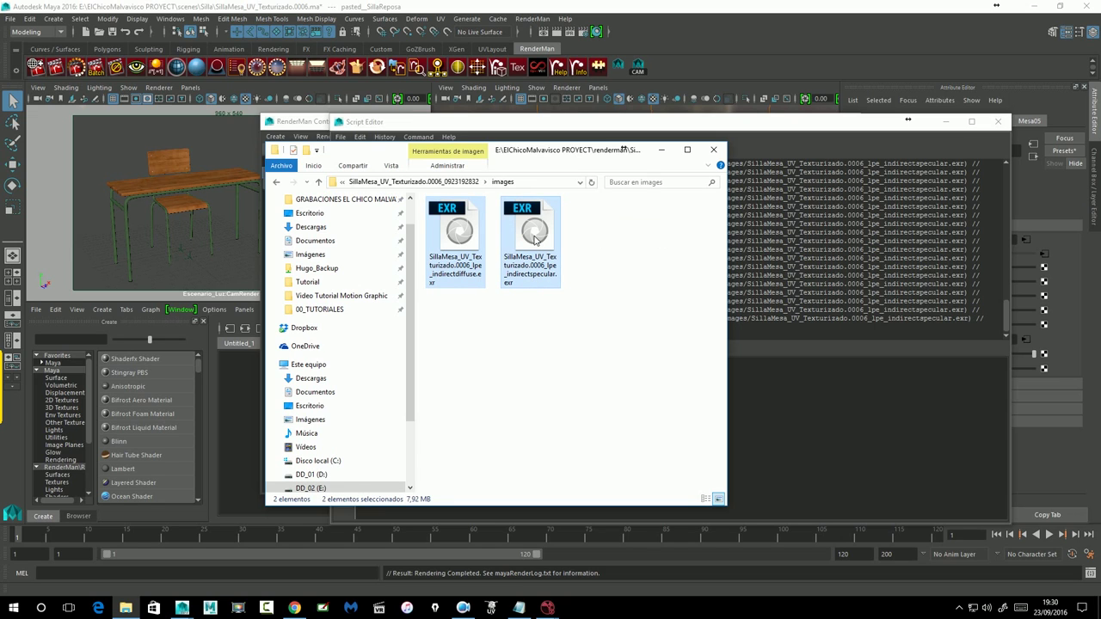
drag(622, 150, 847, 150)
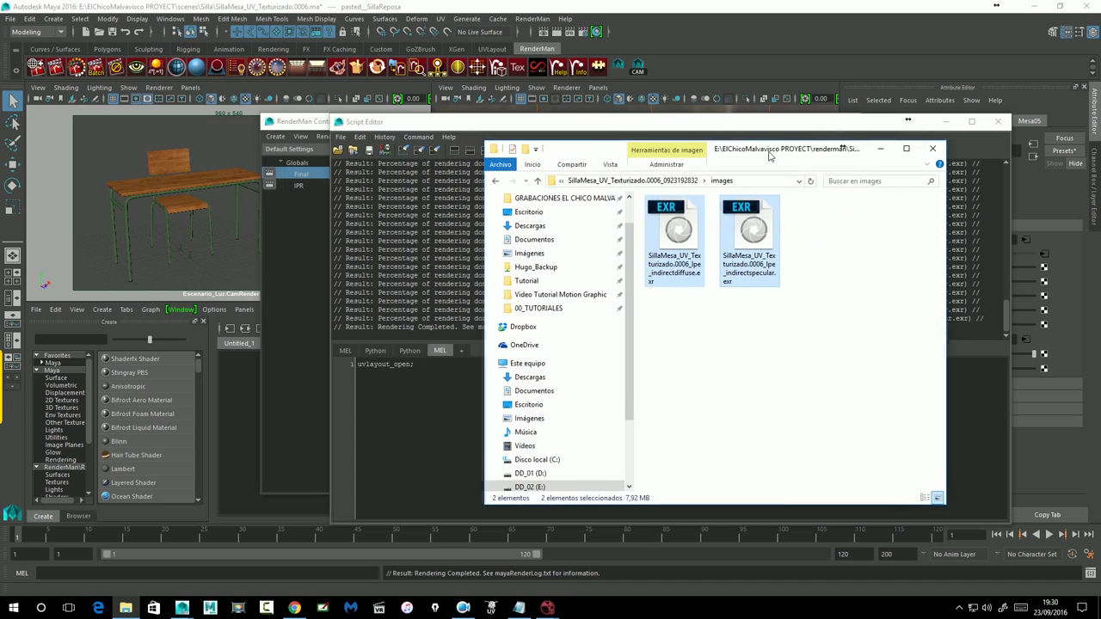
right_click(760, 226)
click(654, 472)
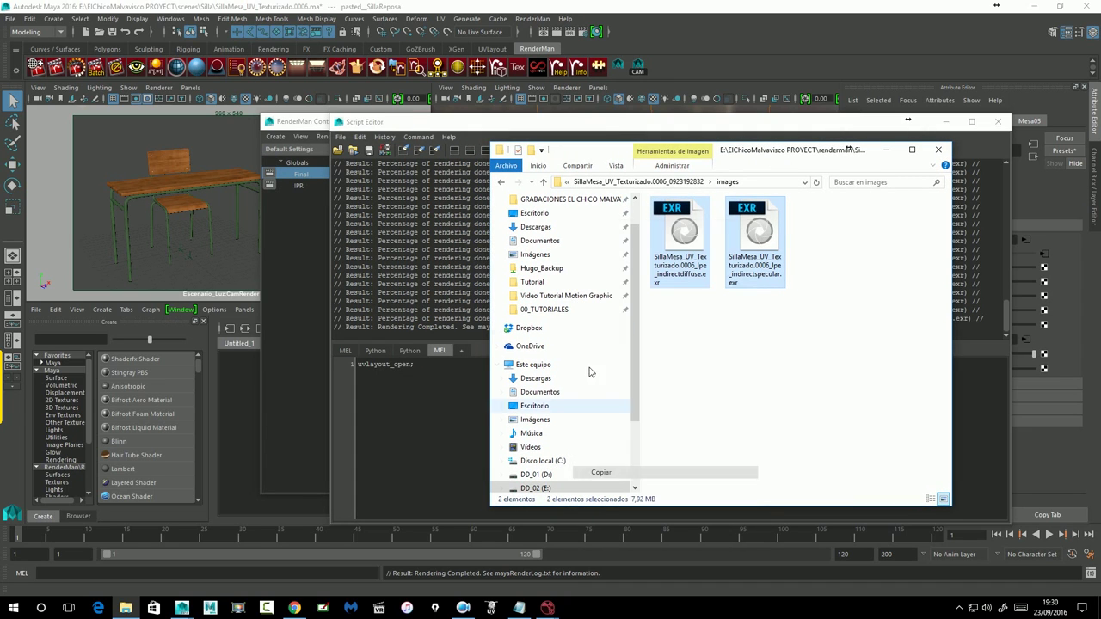
click(501, 182)
click(500, 182)
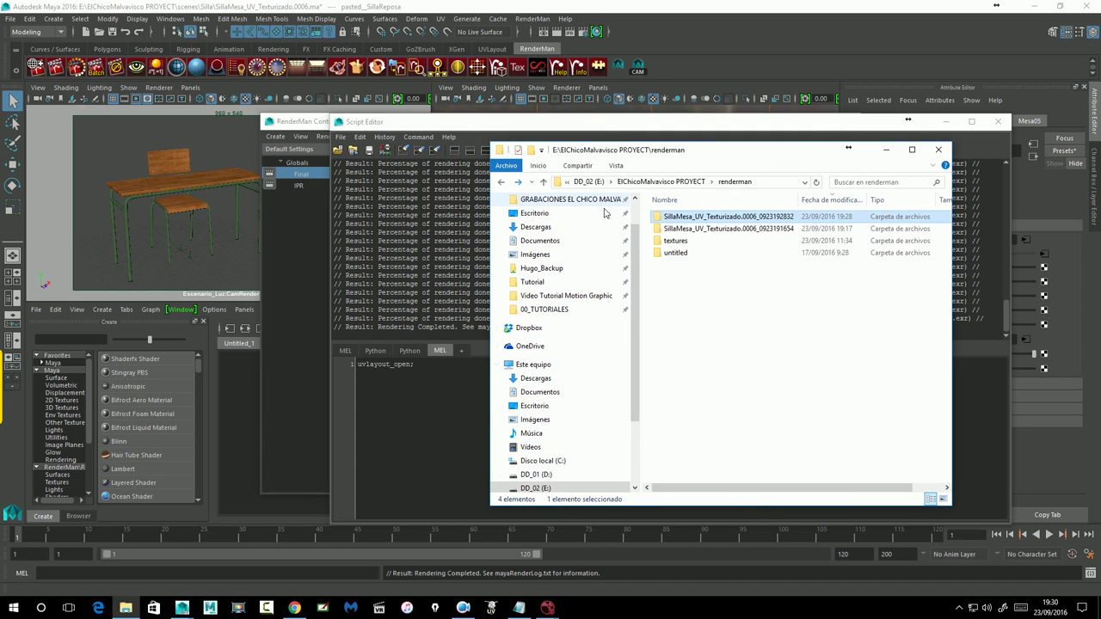
double_click(688, 229)
double_click(680, 218)
right_click(789, 339)
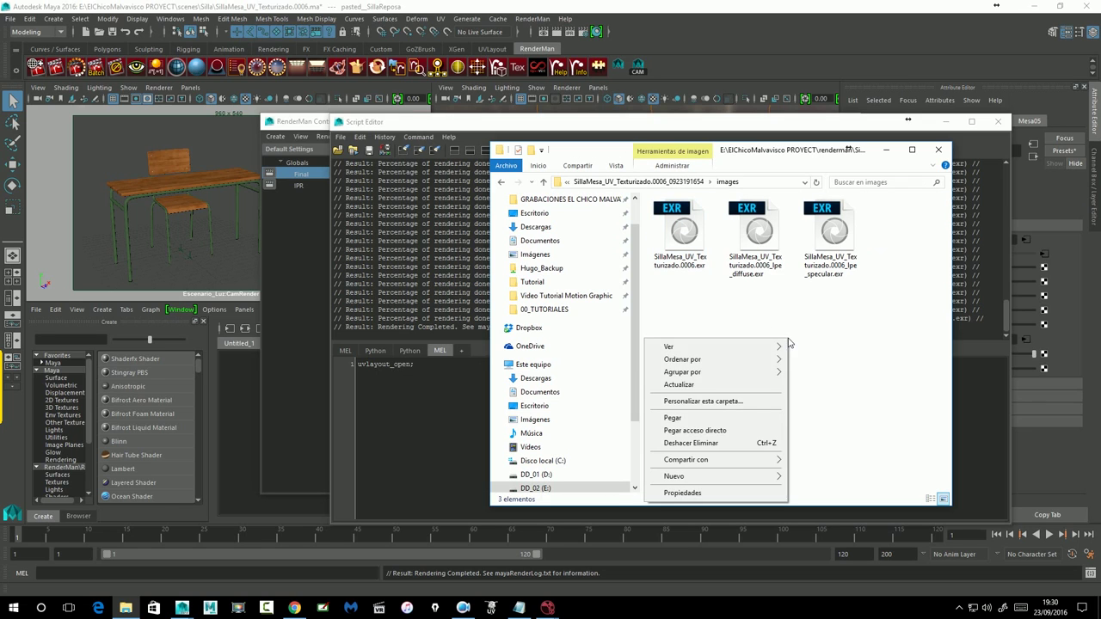
click(673, 418)
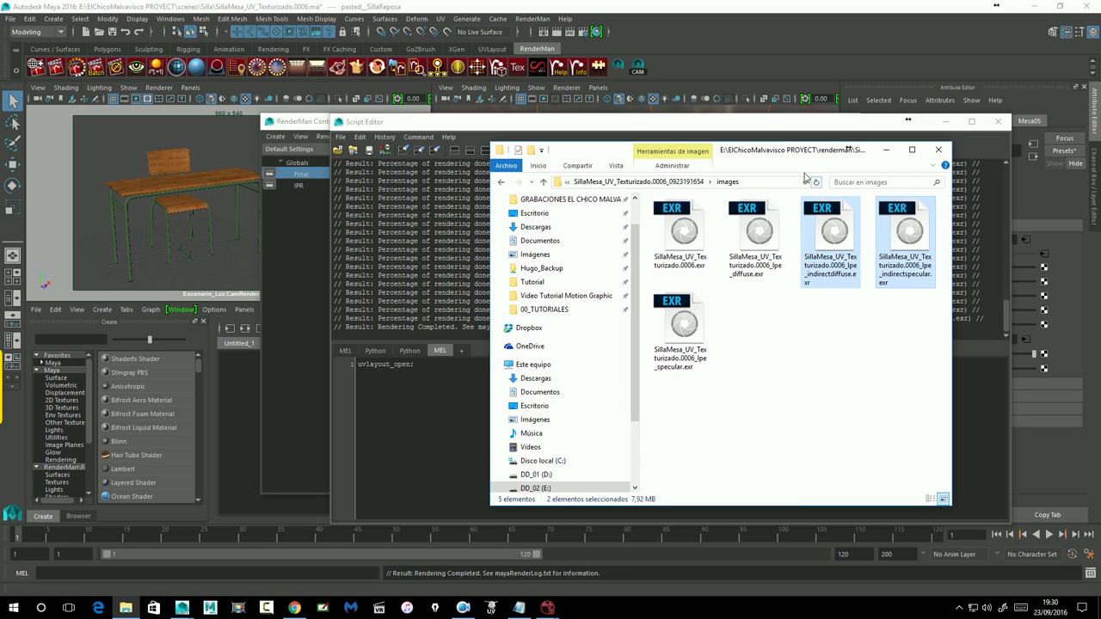
drag(793, 152, 797, 153)
click(547, 608)
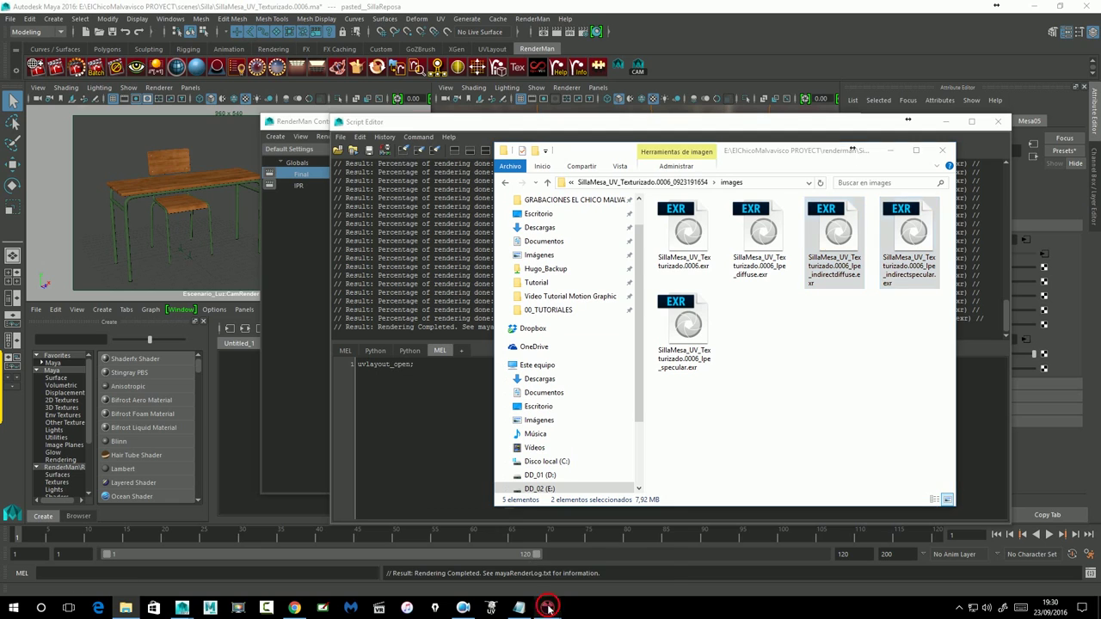
Drag the two new EXR passes into Nuke's node graph to create Read4 and Read5
click(582, 540)
click(125, 607)
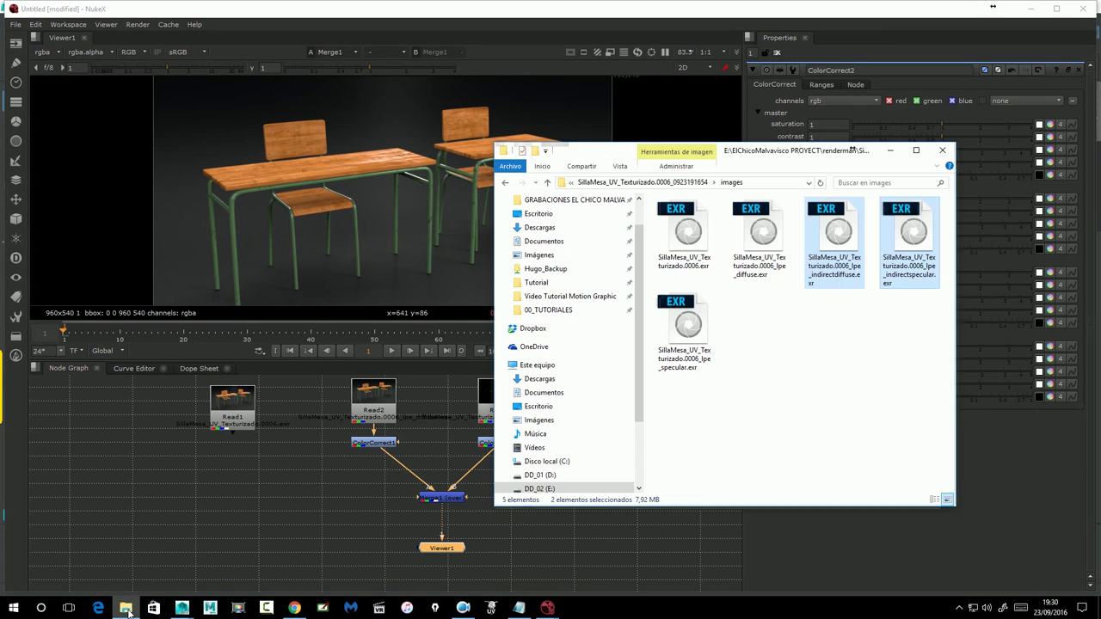
drag(804, 287, 215, 509)
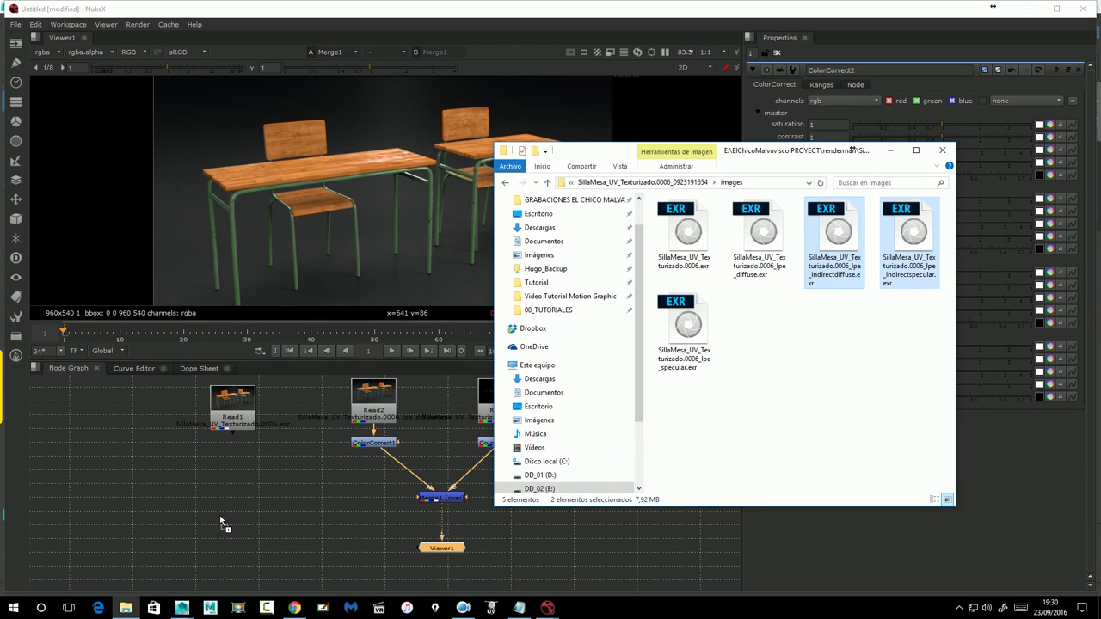
click(892, 150)
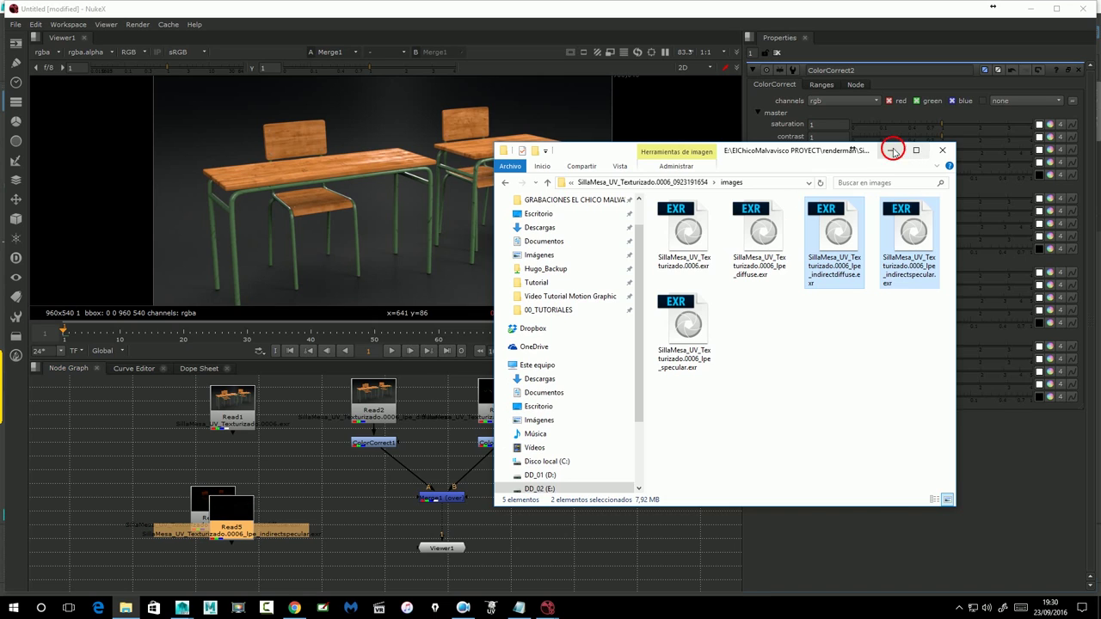
Move Read1 left and place Read4 and Read5 side by side right of ColorCorrect2
drag(225, 400, 60, 400)
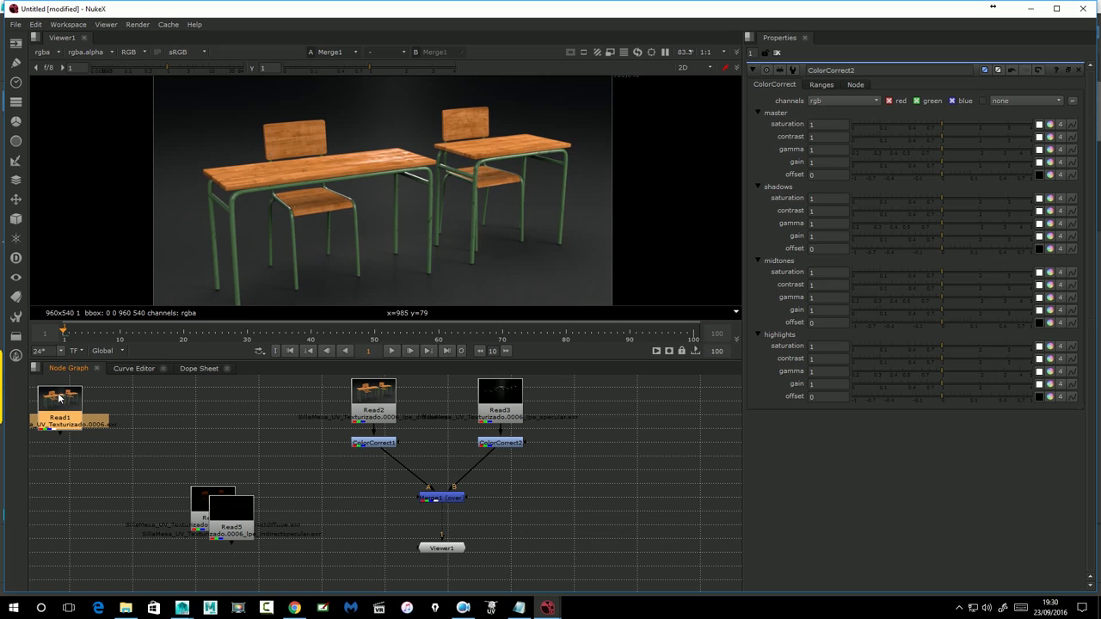
drag(230, 514, 722, 406)
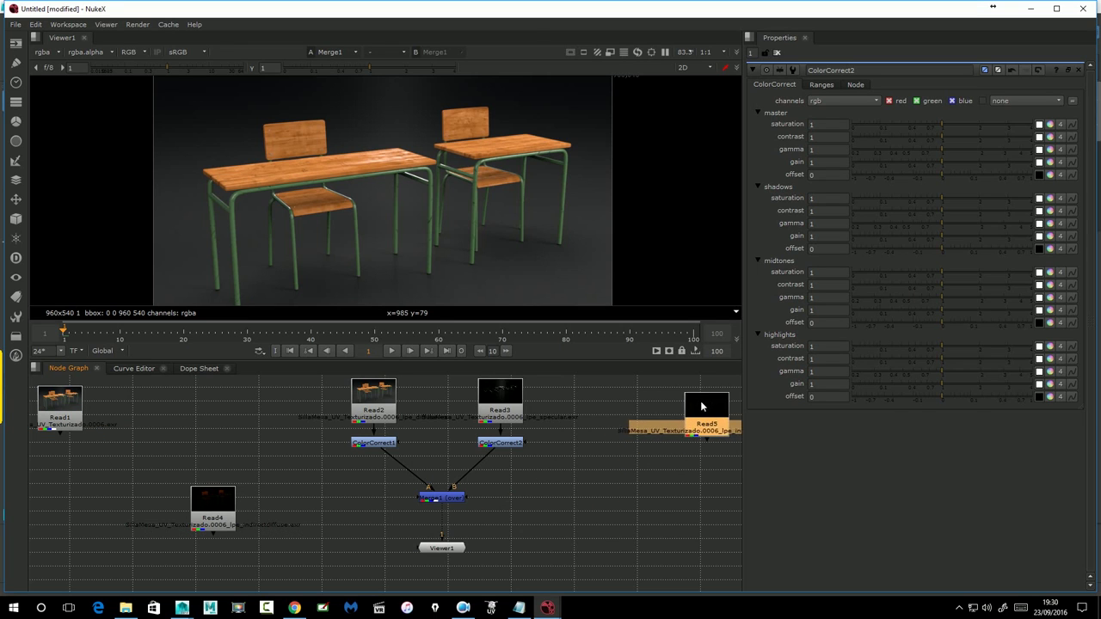
drag(204, 524, 632, 451)
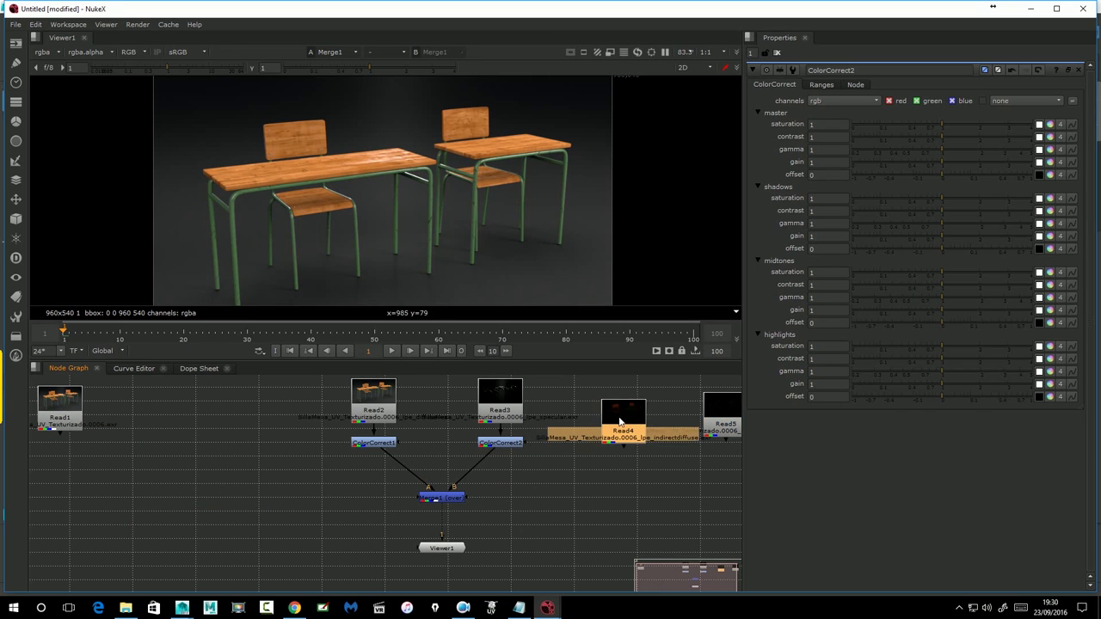
scroll(651, 468, down, 10)
scroll(583, 484, up, 3)
scroll(648, 483, up, 3)
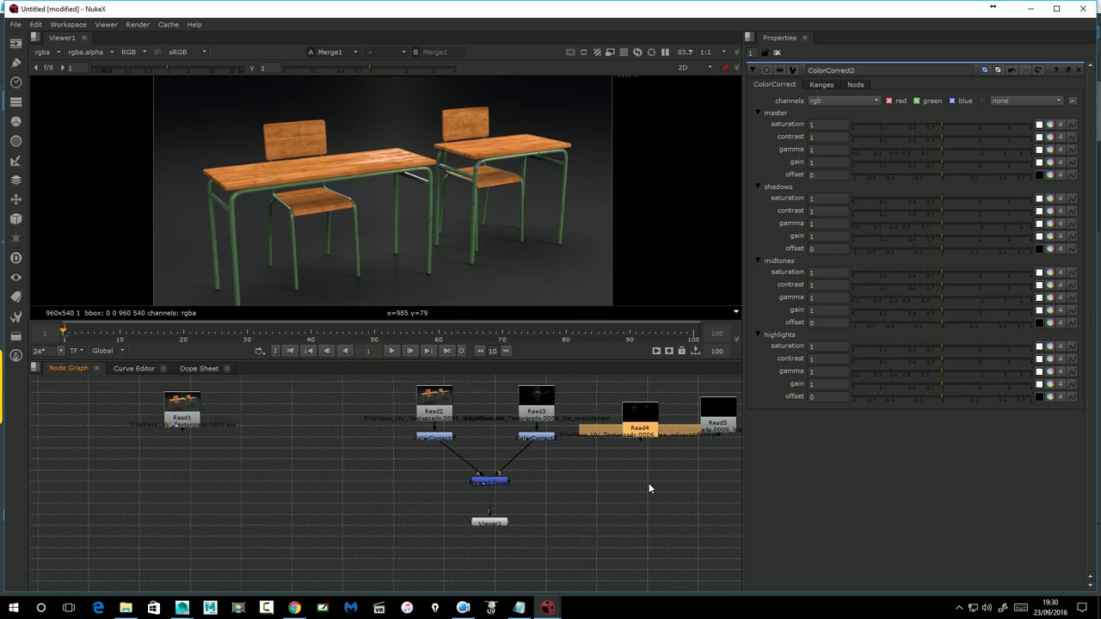
scroll(664, 481, up, 2)
scroll(664, 481, up, 2)
drag(547, 506, 416, 539)
drag(516, 443, 625, 435)
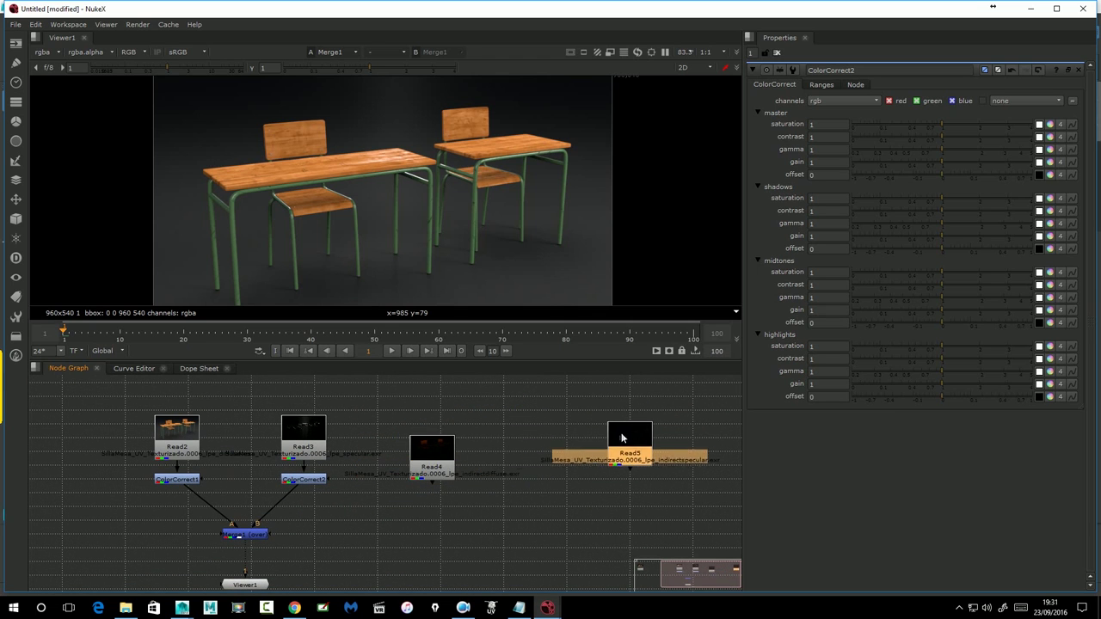
drag(438, 462, 492, 442)
View Read4's indirect diffuse pass, then Read5's indirect specular pass
key(1)
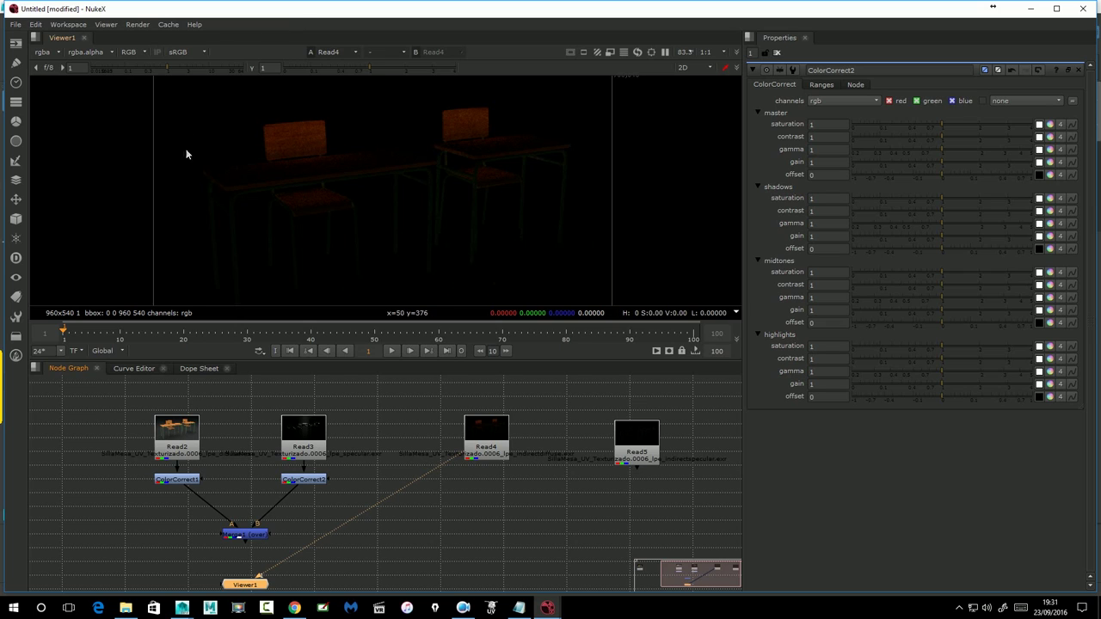
click(632, 444)
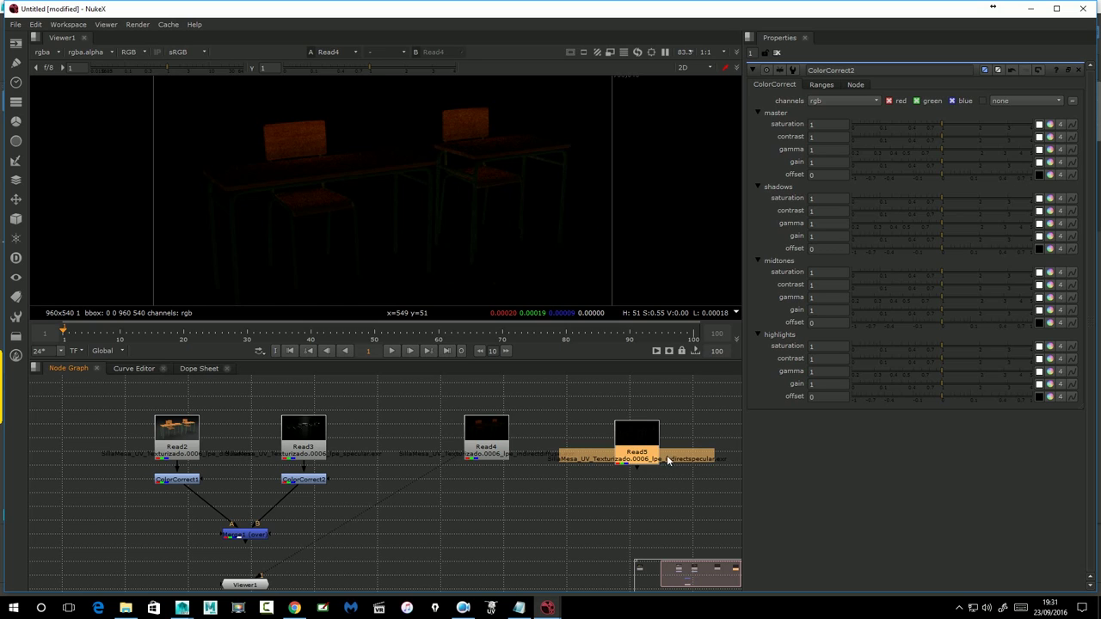
key(1)
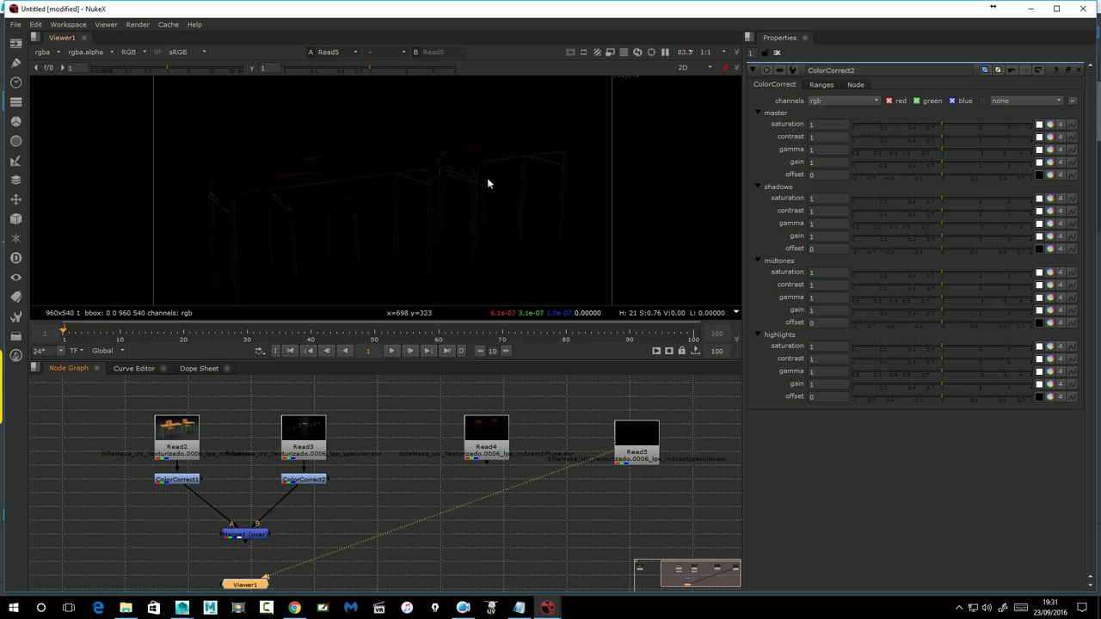
Tidy the node graph by nudging Viewer1, Merge1 and Read4
drag(254, 586, 308, 583)
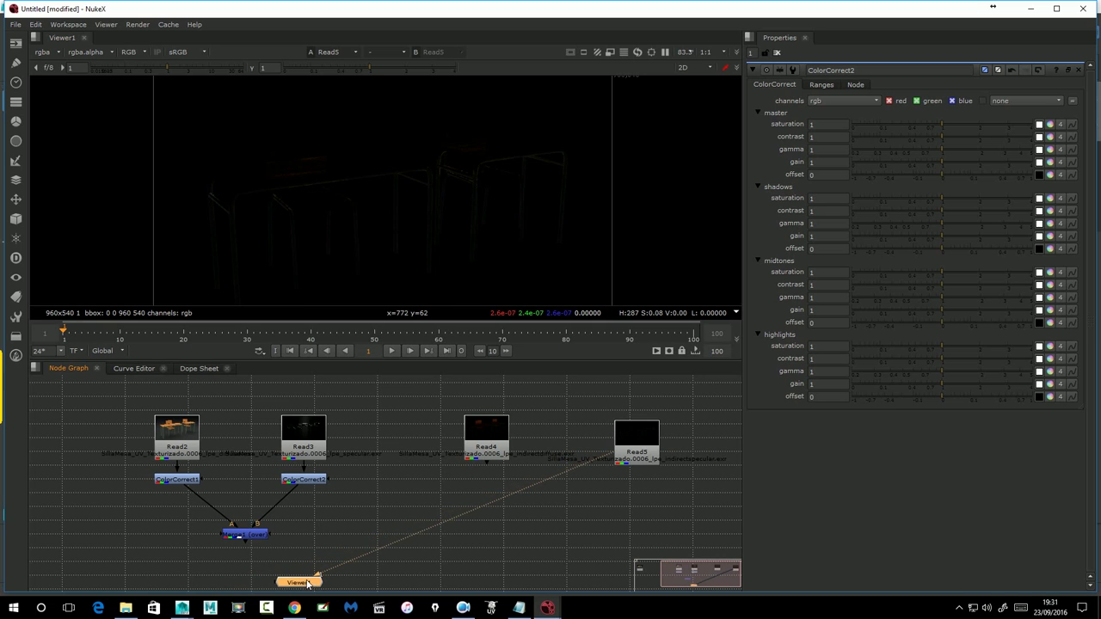
scroll(353, 490, up, 3)
scroll(359, 475, down, 3)
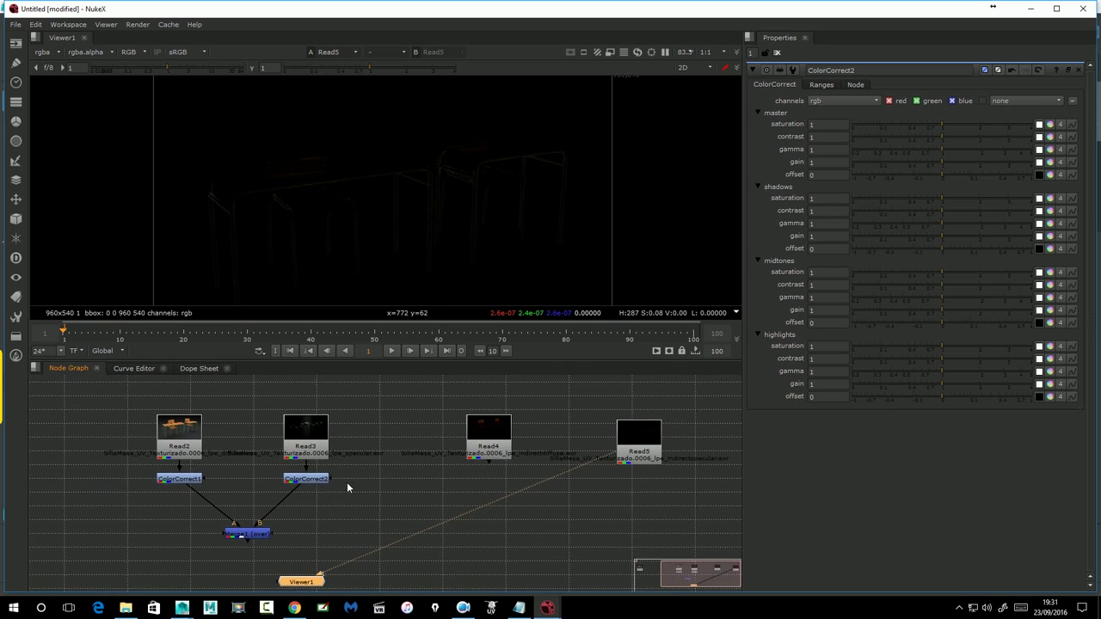
drag(274, 518, 267, 505)
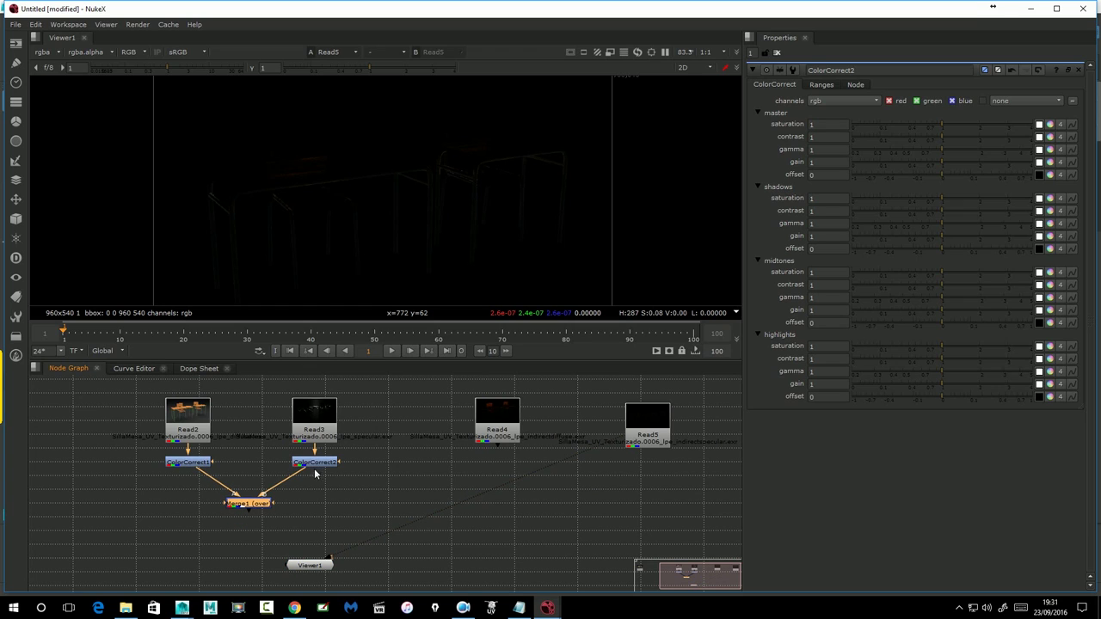
drag(504, 419, 472, 421)
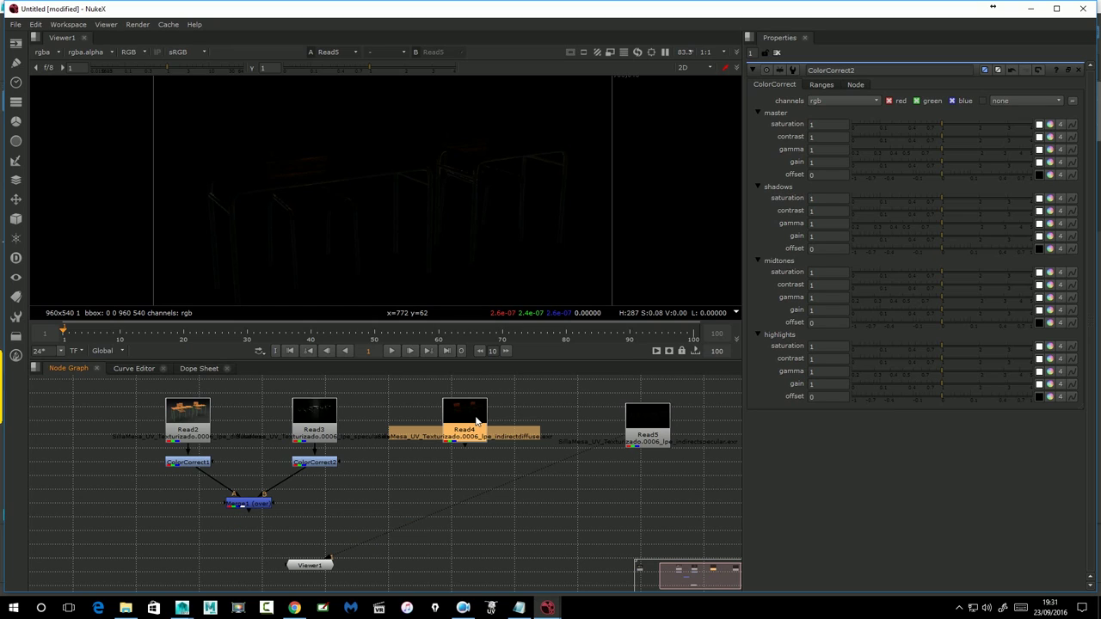
Add ColorCorrect3 under Read4 and ColorCorrect4 under Read5, lining the nodes up
key(c)
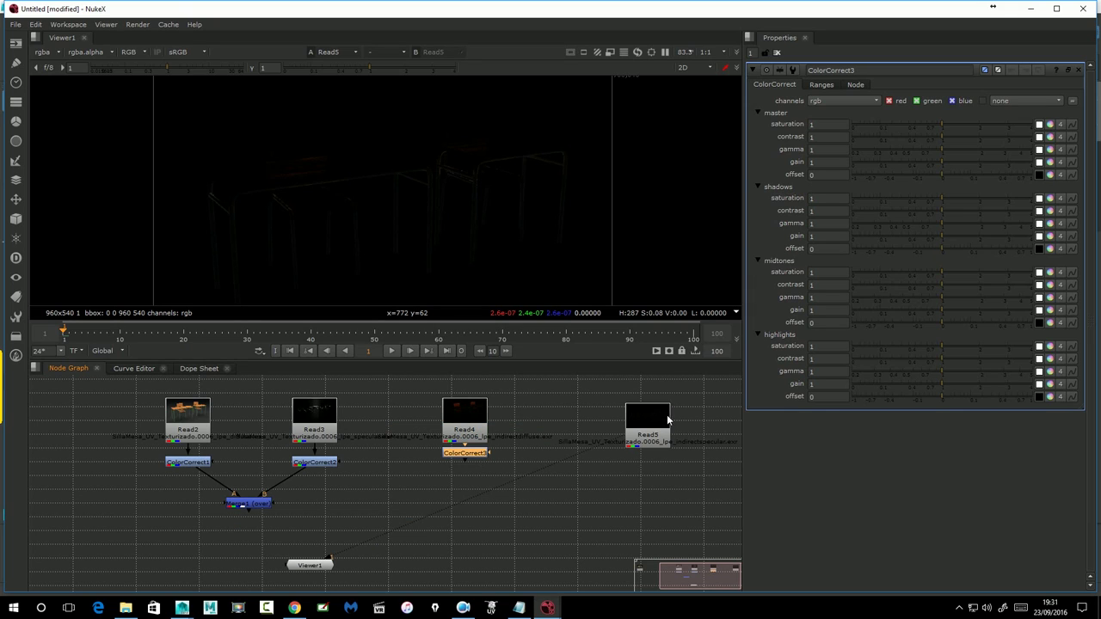
click(656, 421)
key(c)
drag(656, 421, 606, 422)
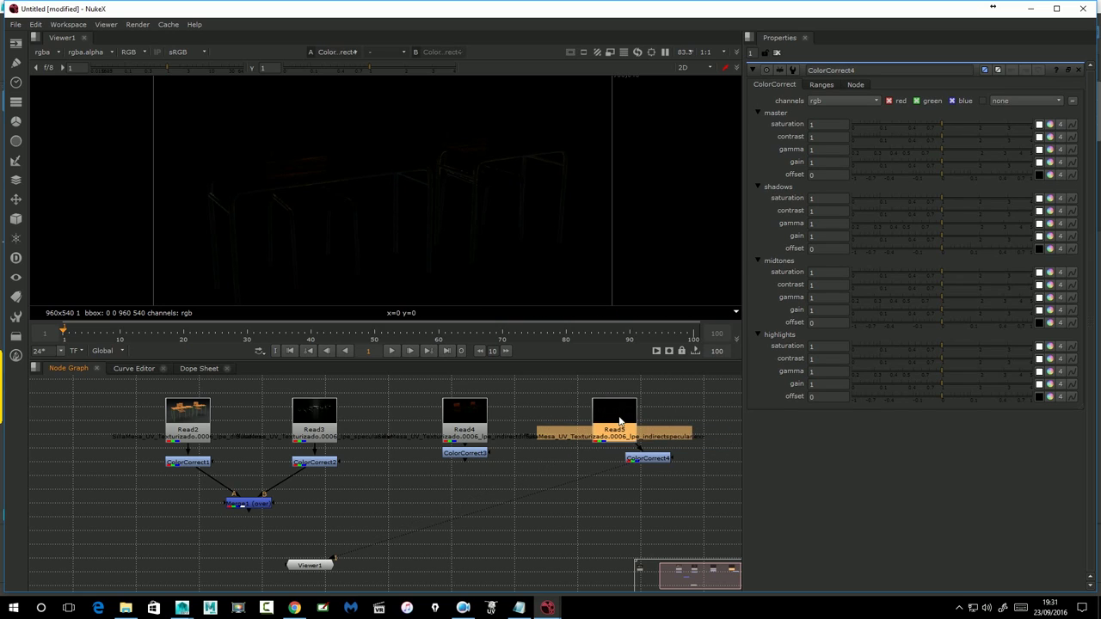
drag(649, 462, 604, 461)
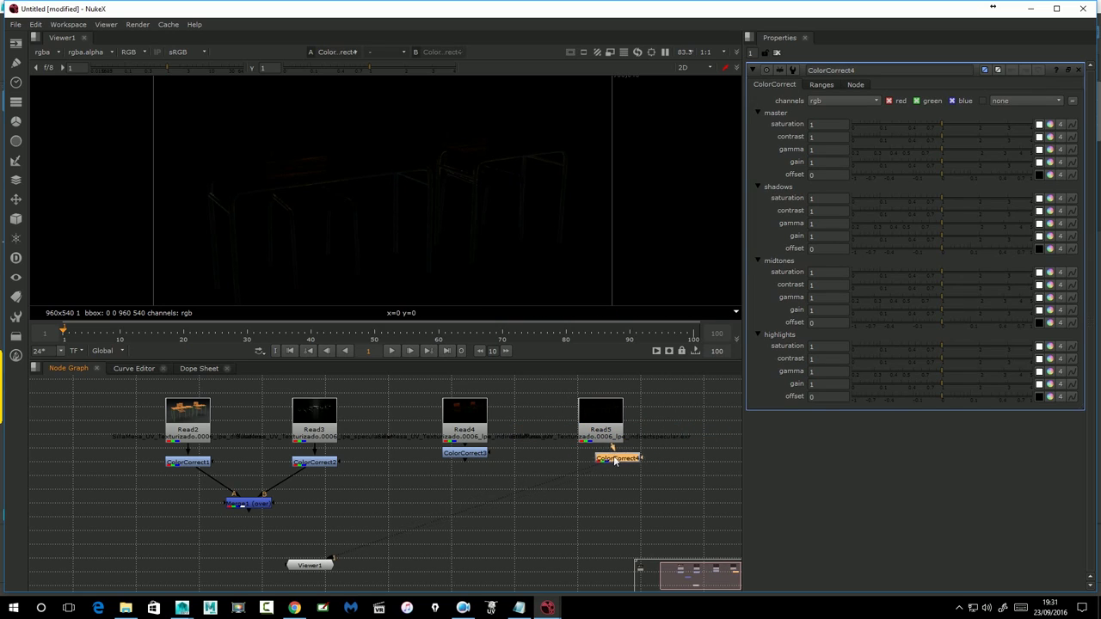
drag(246, 505, 281, 515)
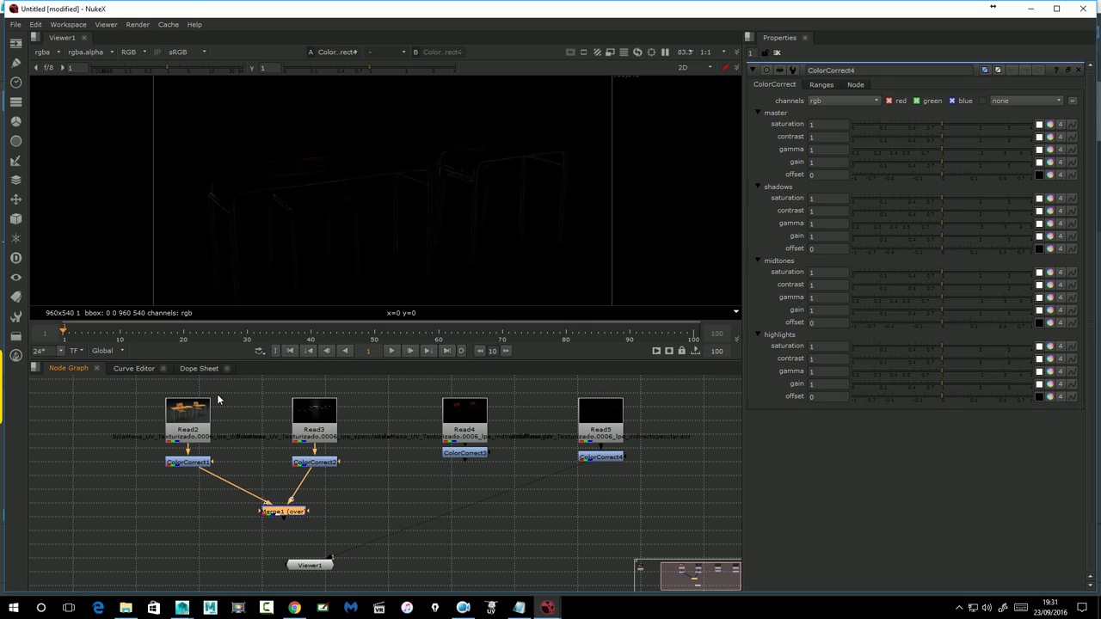
drag(293, 510, 277, 514)
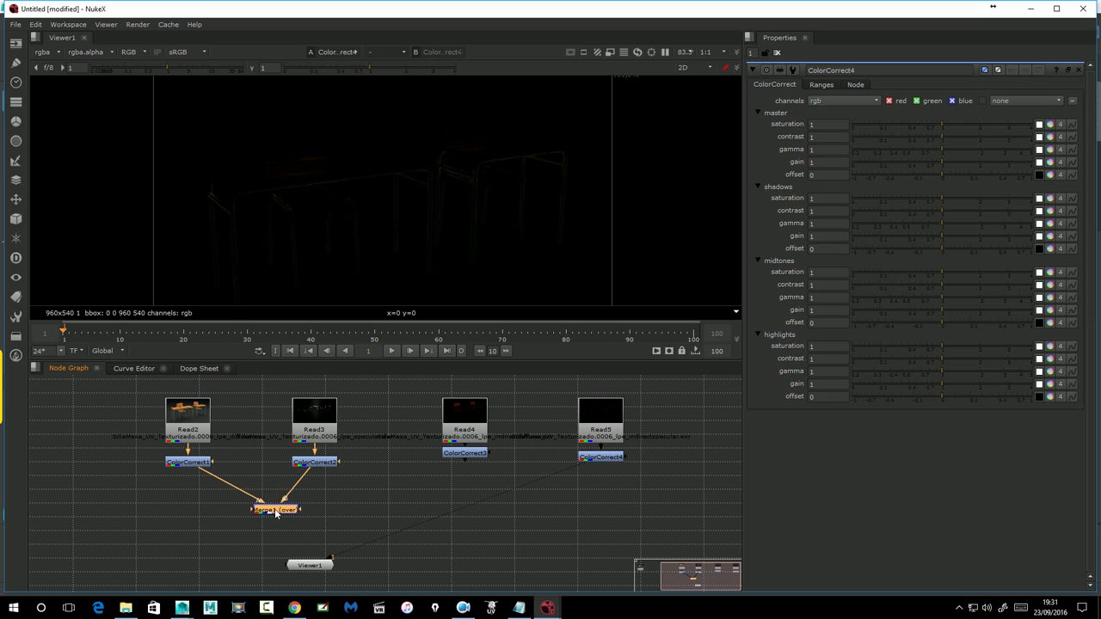
Merge ColorCorrect3 over Merge1 as Merge2 and display Merge2 in the viewer
click(479, 457)
key(m)
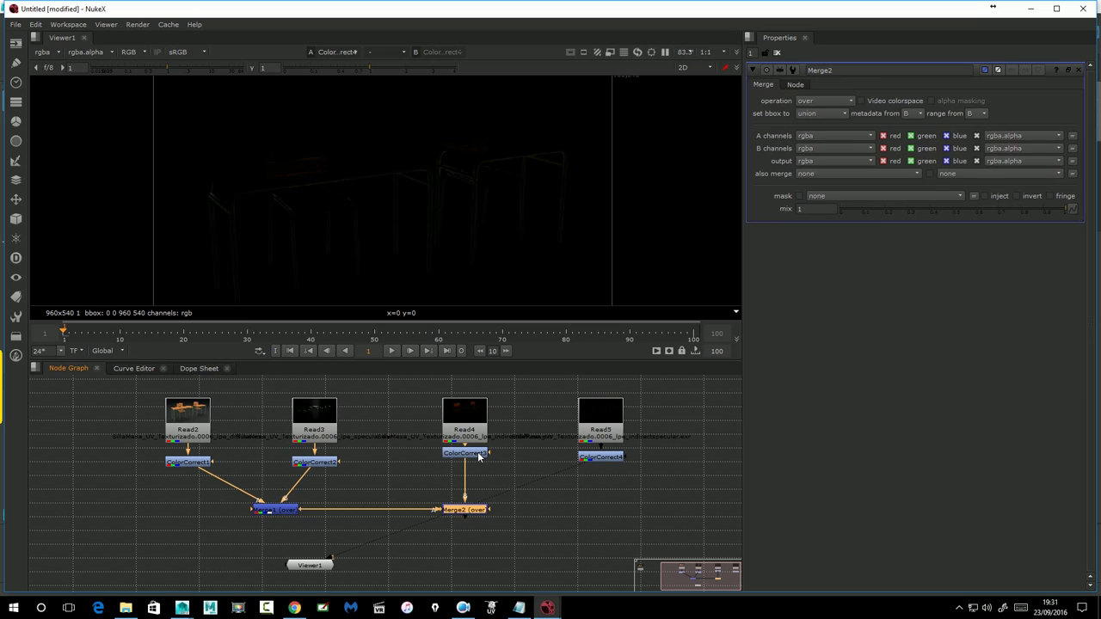
drag(480, 517, 405, 516)
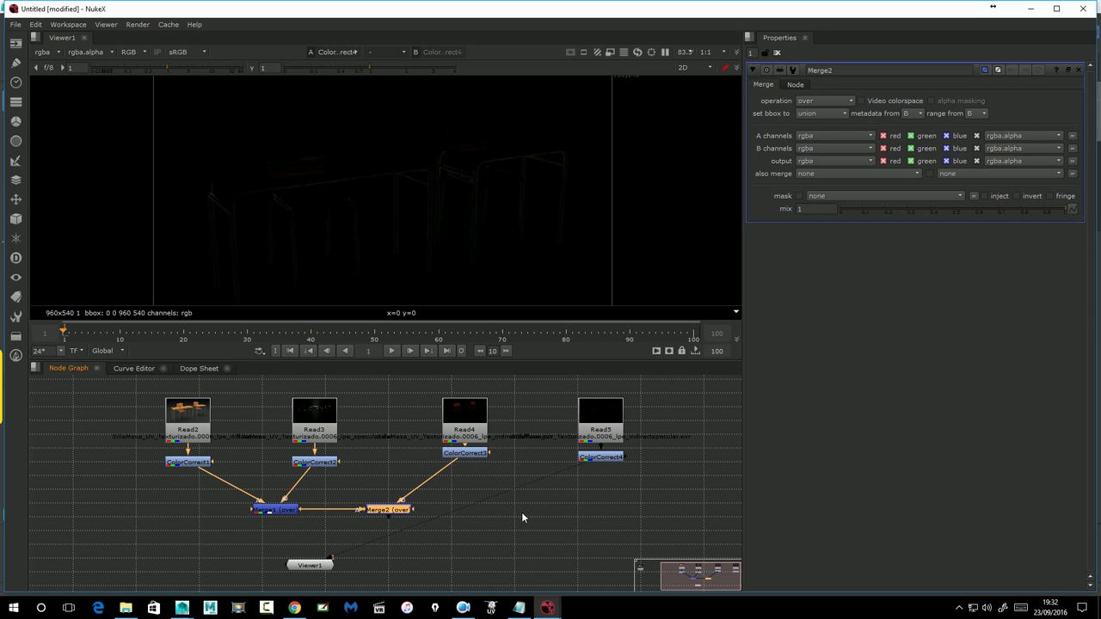
drag(520, 513, 431, 488)
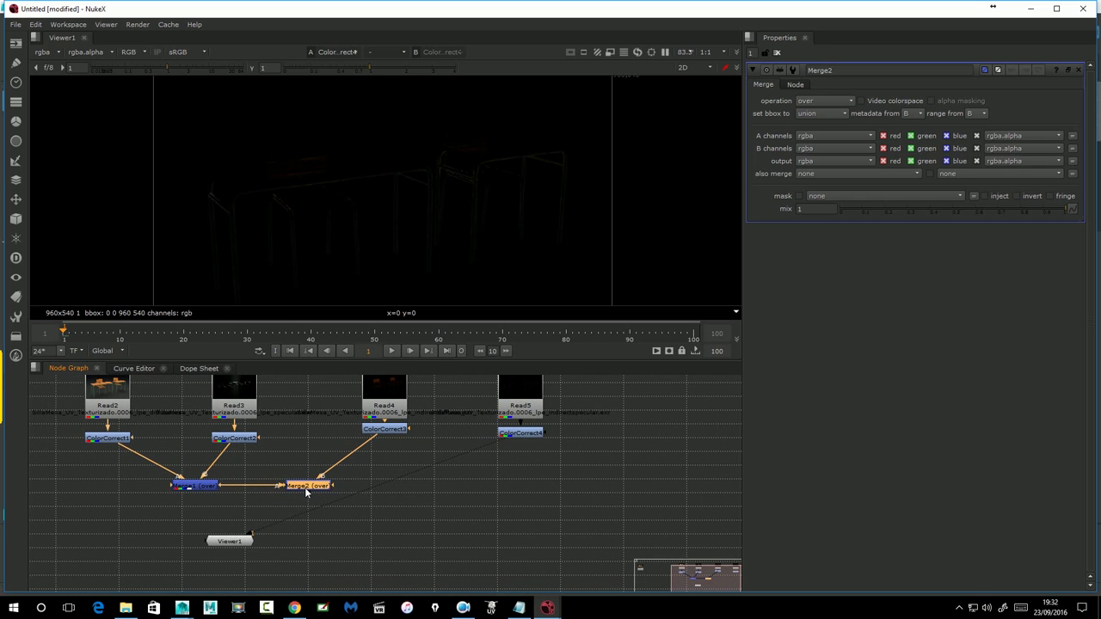
key(1)
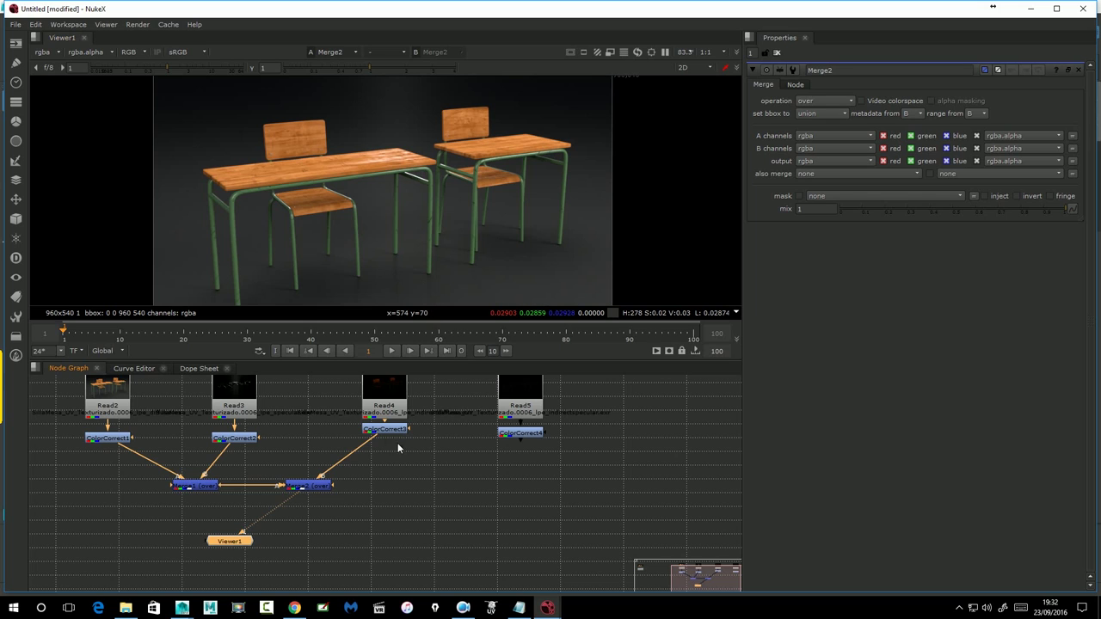
Toggle Read4 off and on to compare, and position Merge2 above Viewer1
click(383, 433)
click(379, 397)
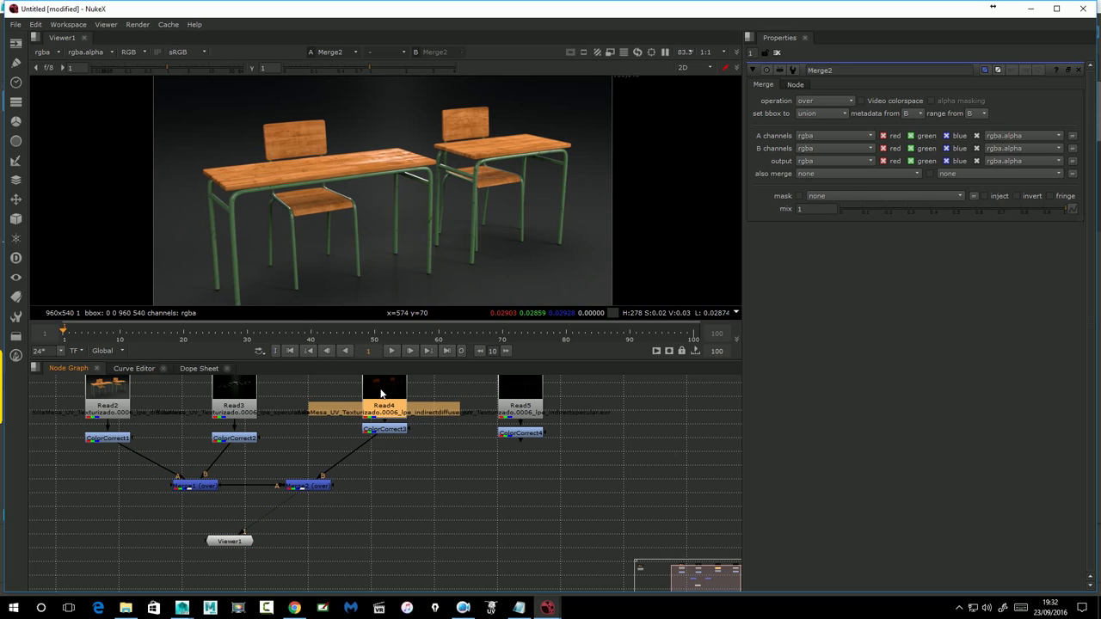
key(d)
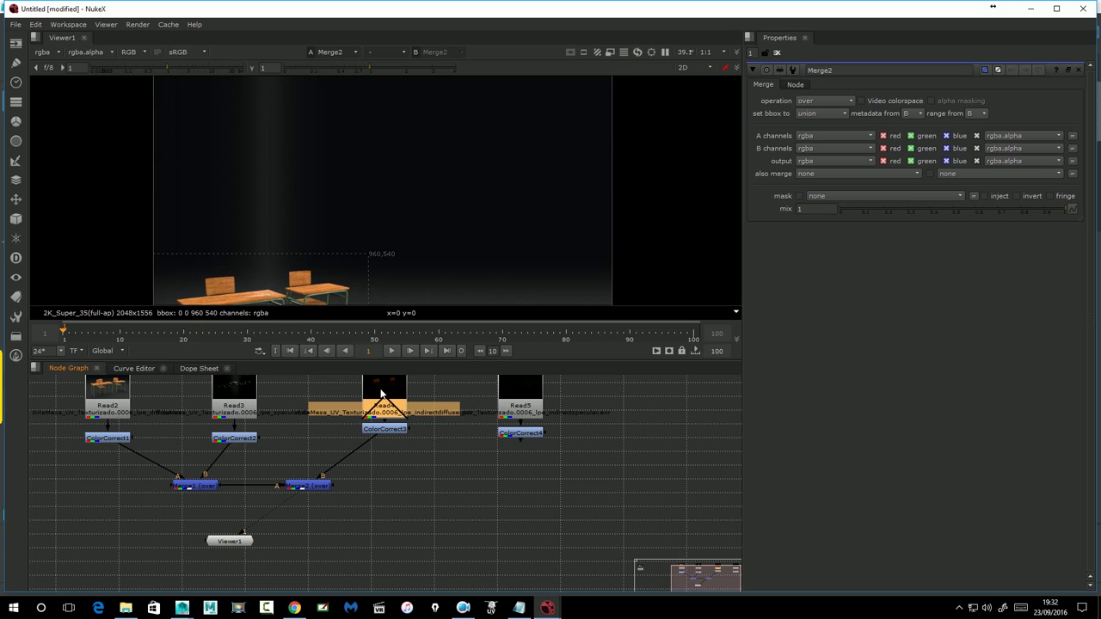
key(d)
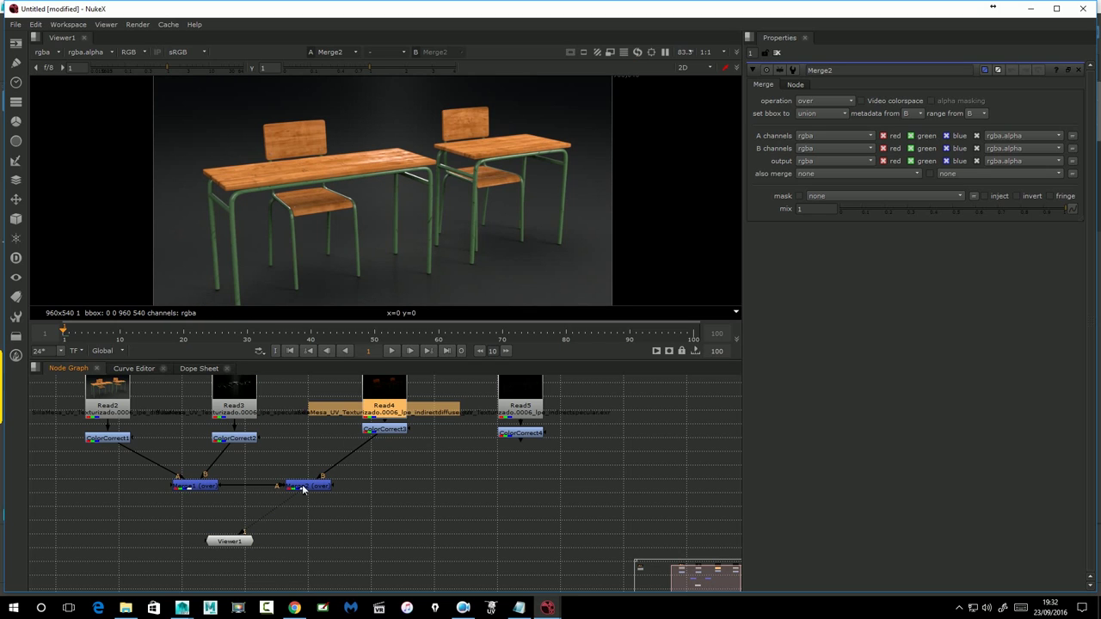
drag(302, 489, 293, 490)
drag(246, 542, 288, 552)
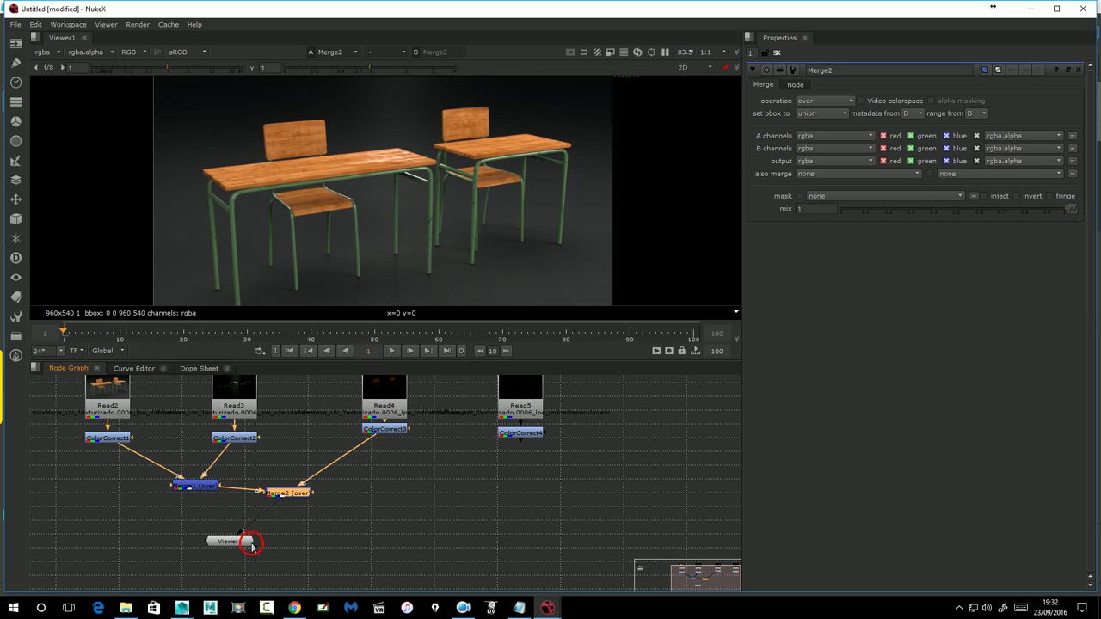
drag(284, 494, 254, 519)
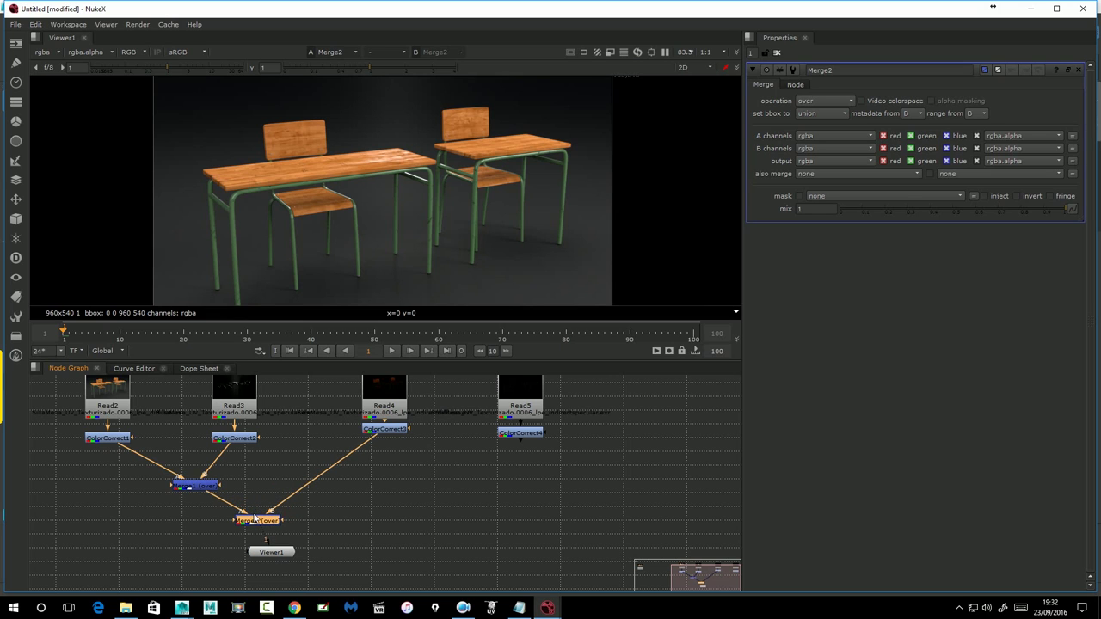
Set ColorCorrect3's master gain to 0 after trying 1.58, keeping Viewer1 under Merge2
click(392, 401)
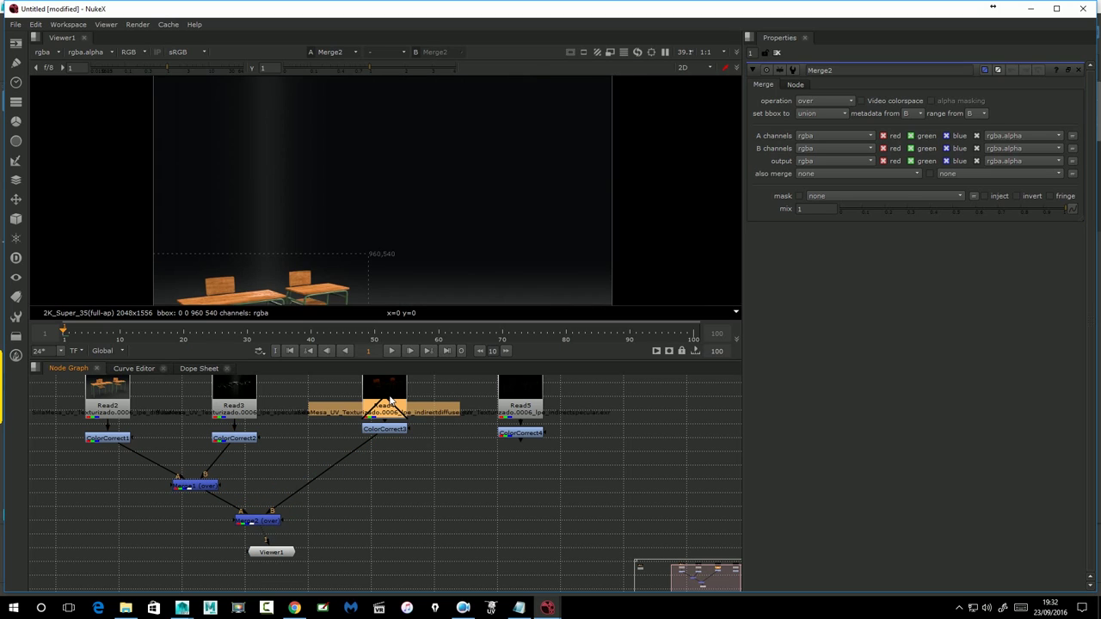
click(381, 430)
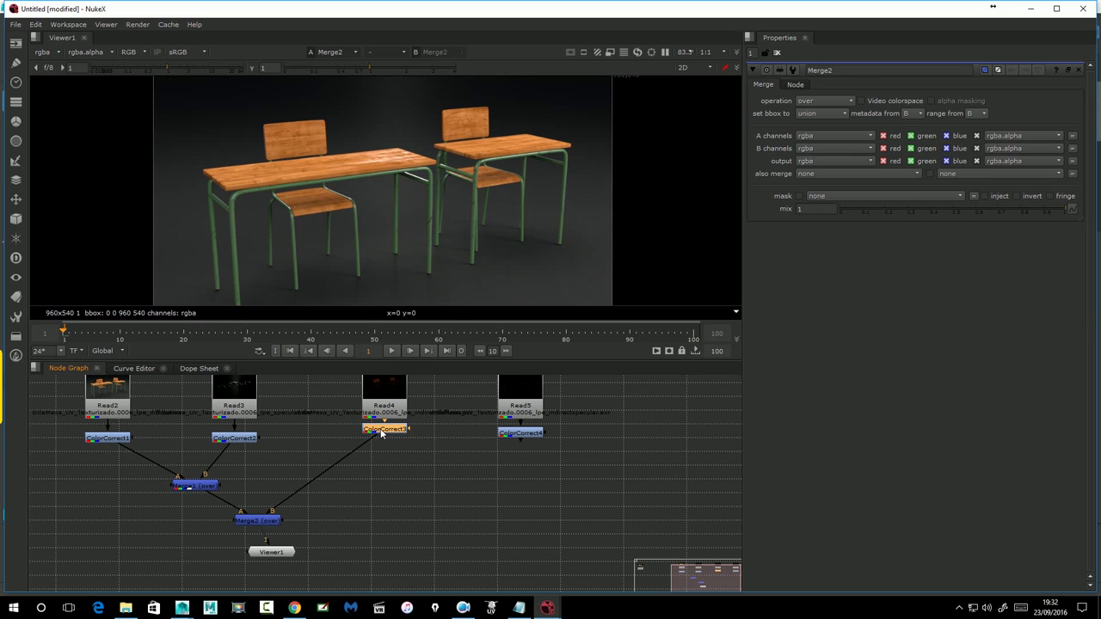
double_click(381, 431)
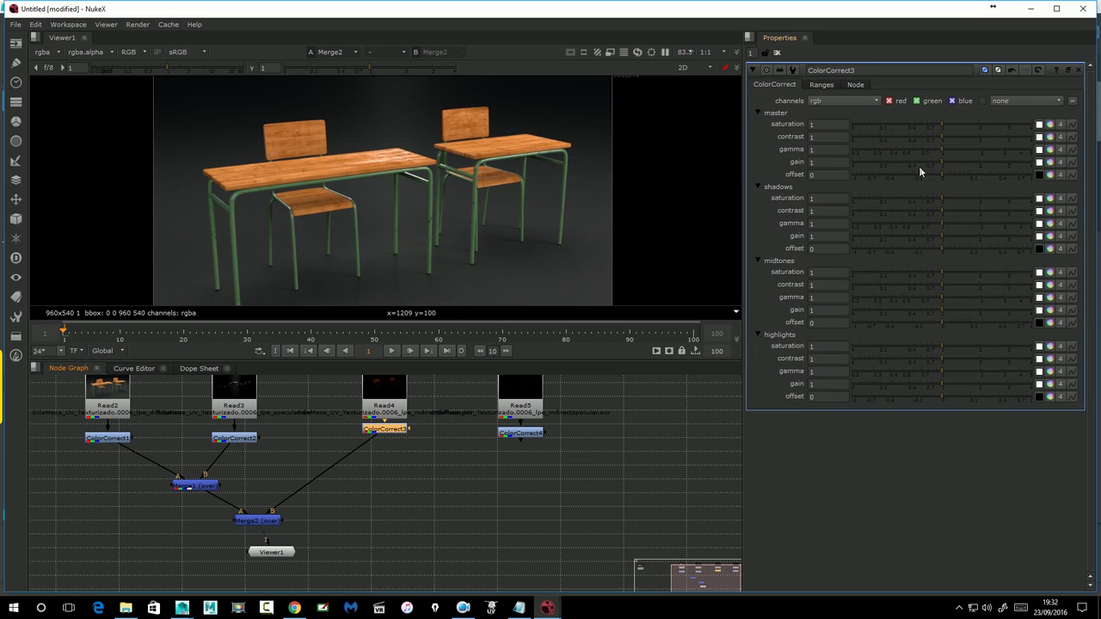
mouse_move(942, 162)
mouse_down()
mouse_move(1083, 194)
mouse_move(912, 193)
mouse_move(1014, 209)
mouse_move(947, 191)
mouse_up()
click(826, 162)
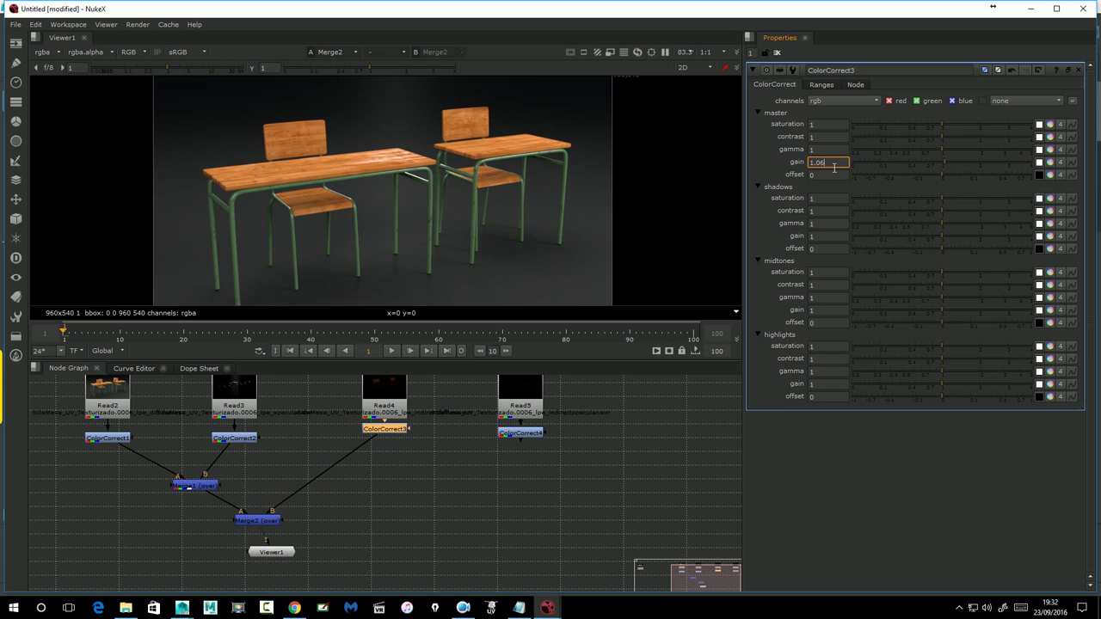
text(0)
drag(271, 520, 308, 518)
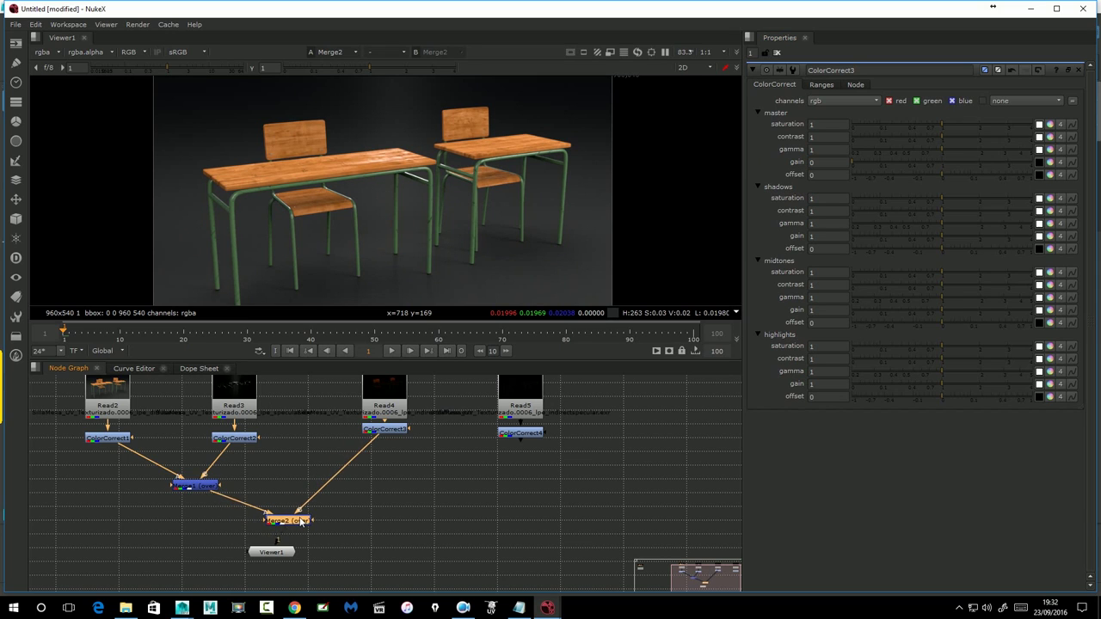
drag(276, 552, 307, 559)
Merge ColorCorrect4 over Merge2 as Merge3, with the viewer node below it
click(297, 516)
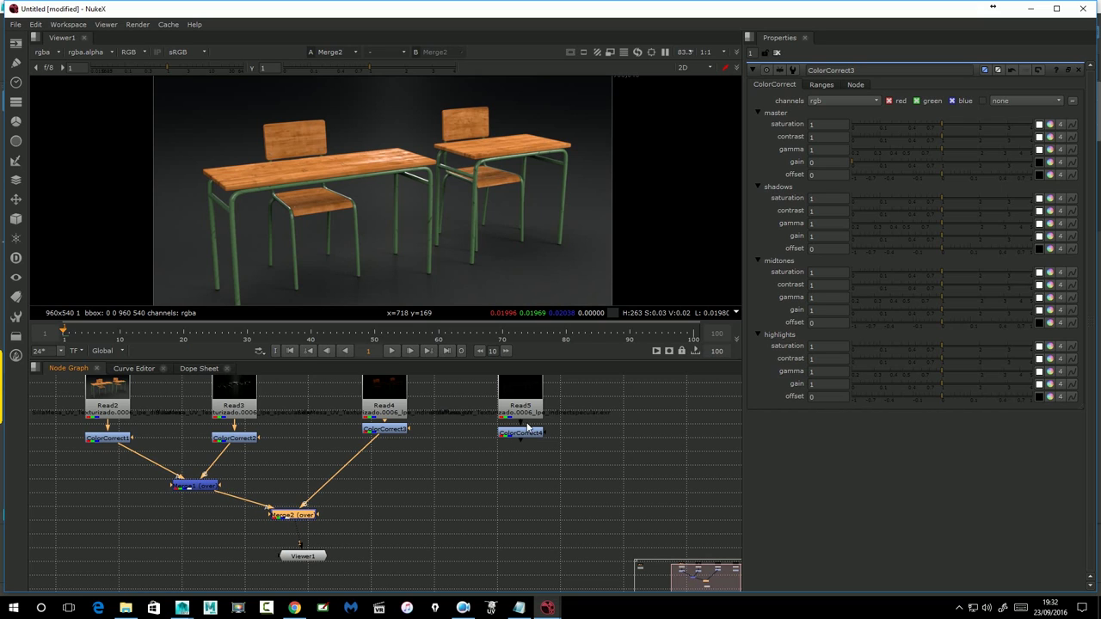
shift+click(523, 433)
key(m)
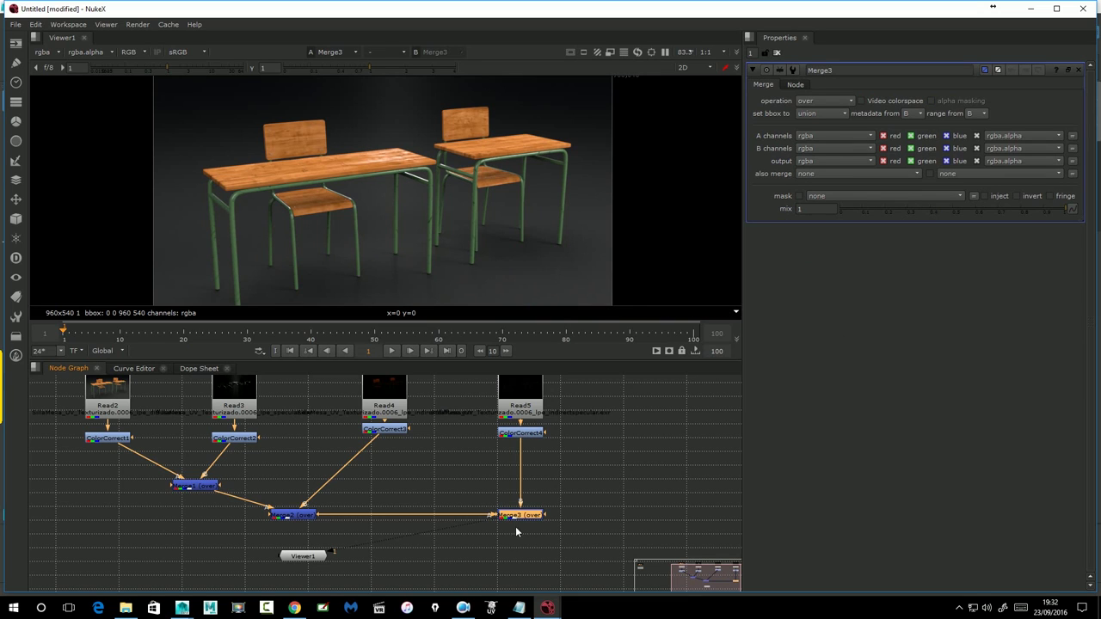
drag(530, 517, 404, 523)
mouse_move(319, 553)
mouse_down()
mouse_move(400, 552)
mouse_move(384, 515)
mouse_up()
click(389, 520)
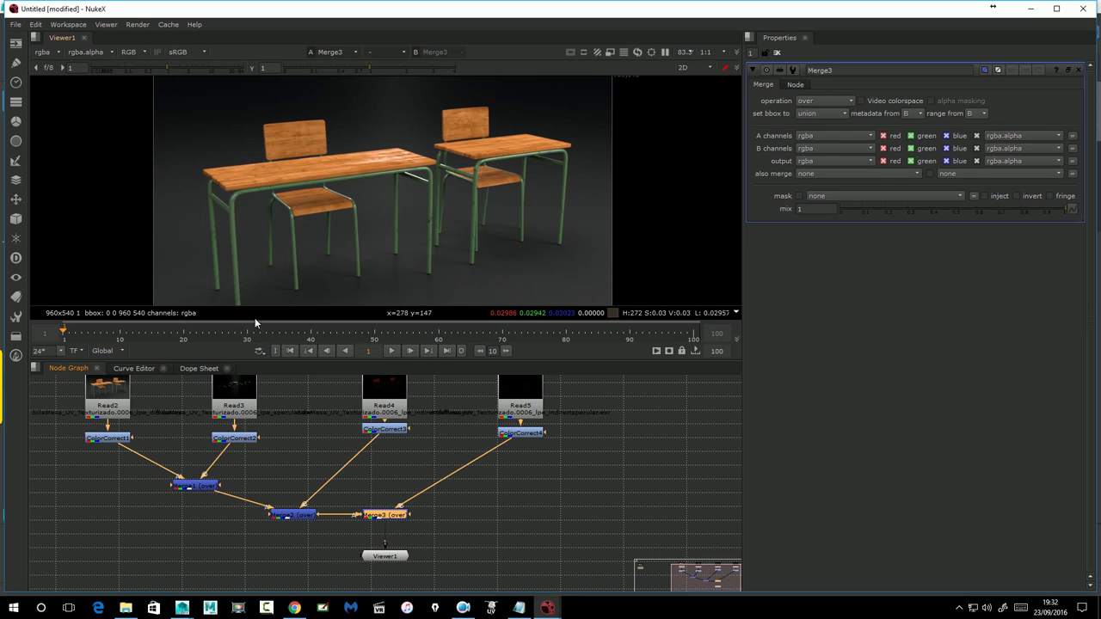
Move Read1 to the right of the graph and view its beauty render
scroll(241, 419, up, 3)
scroll(278, 421, down, 3)
drag(278, 430, 378, 442)
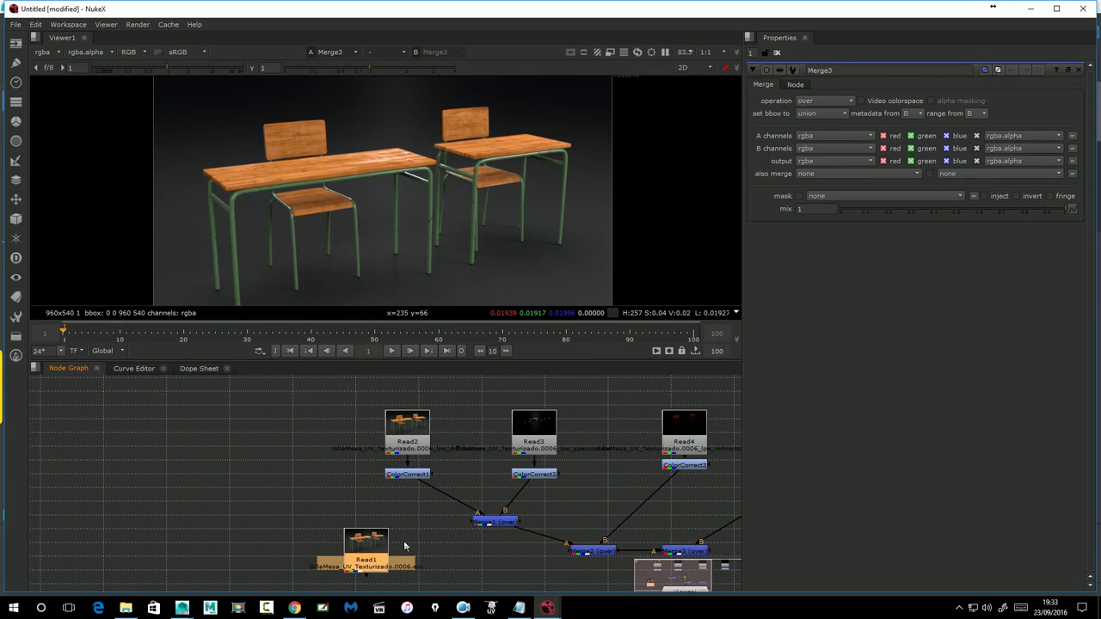
drag(107, 435, 434, 534)
mouse_move(562, 508)
mouse_down()
mouse_move(363, 455)
mouse_move(265, 415)
mouse_up()
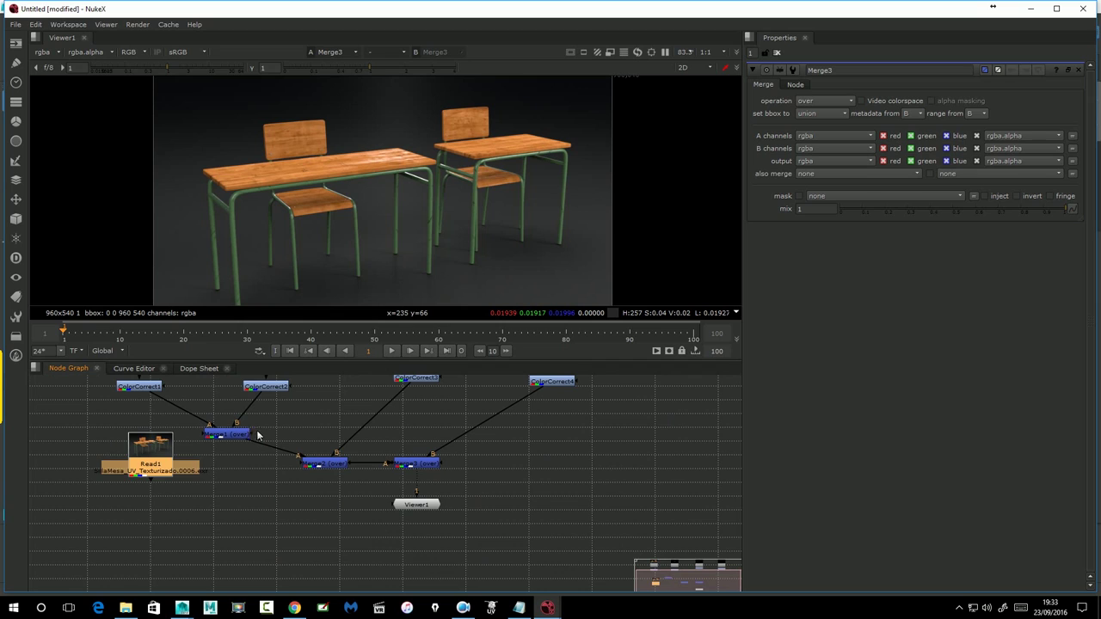
mouse_move(152, 460)
mouse_down()
mouse_move(610, 476)
mouse_move(647, 449)
mouse_up()
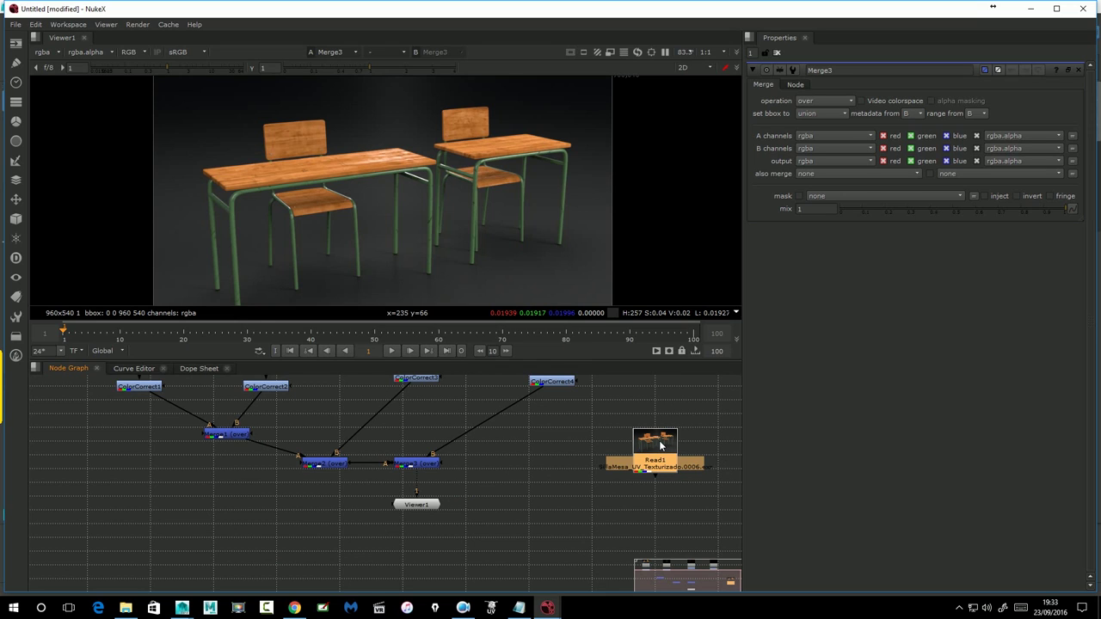
key(1)
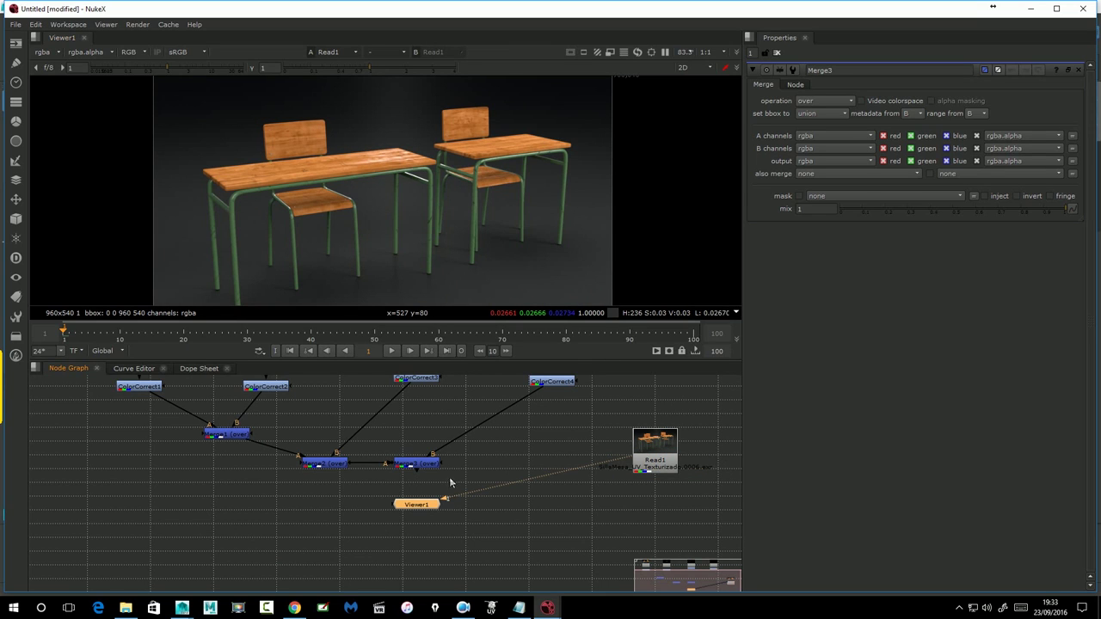
click(429, 466)
Return the viewer to Merge3 and raise ColorCorrect3's master gain from 0 to 1
key(1)
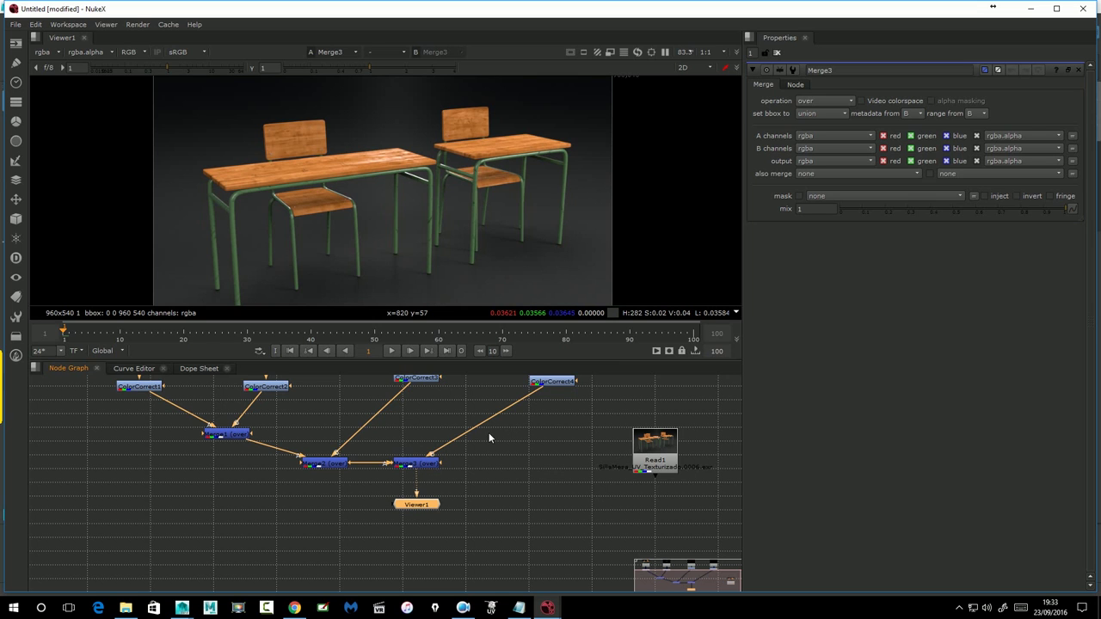
scroll(499, 440, up, 1)
scroll(530, 460, down, 2)
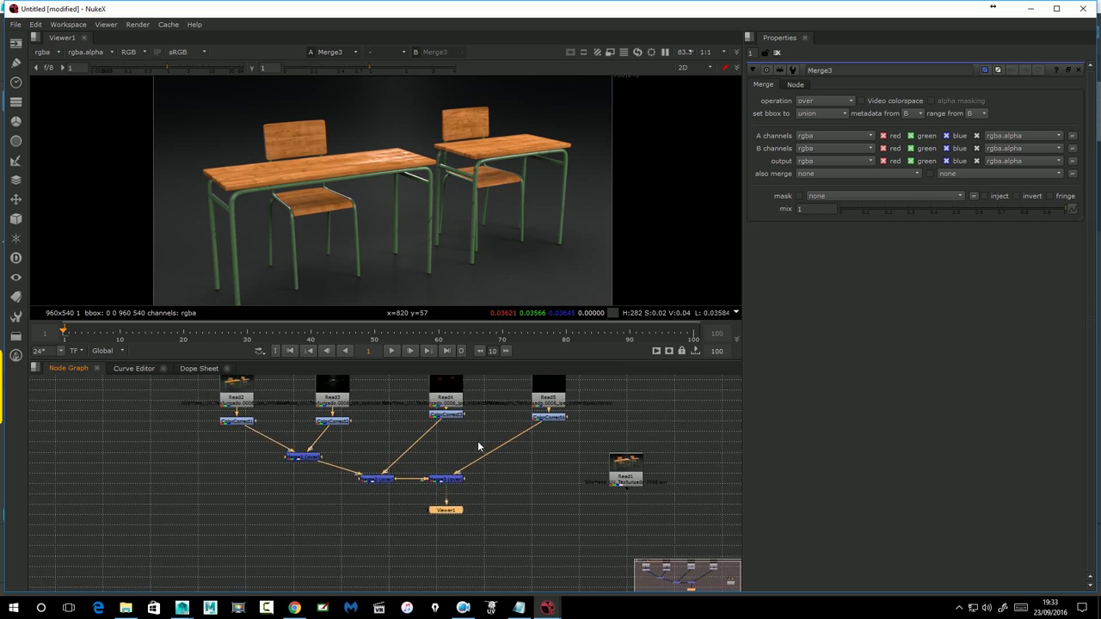
drag(476, 441, 532, 496)
click(488, 512)
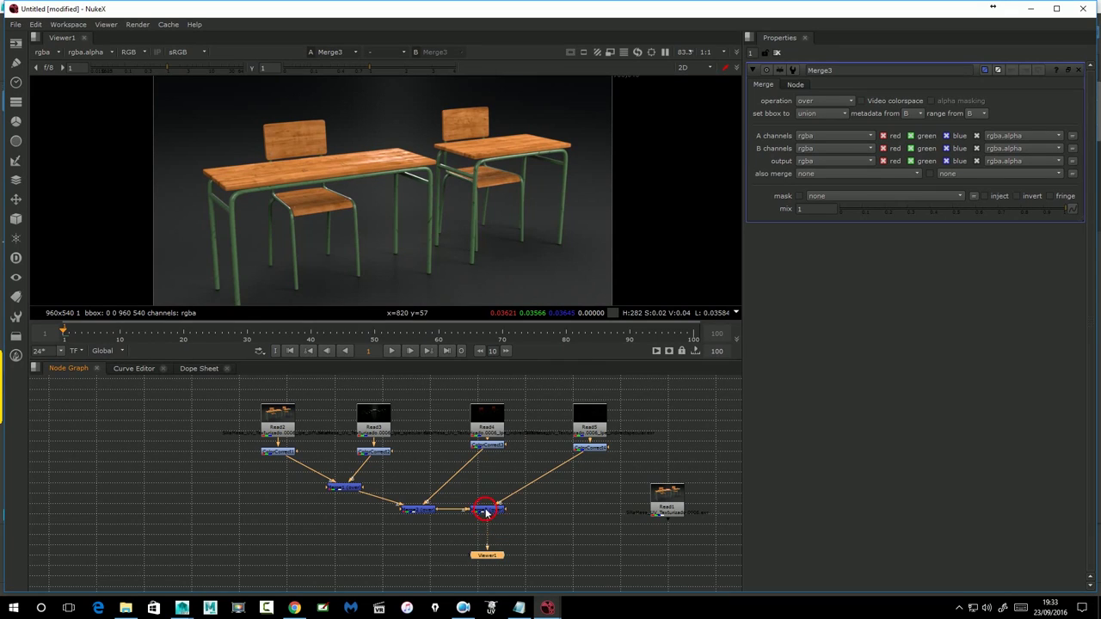
click(491, 444)
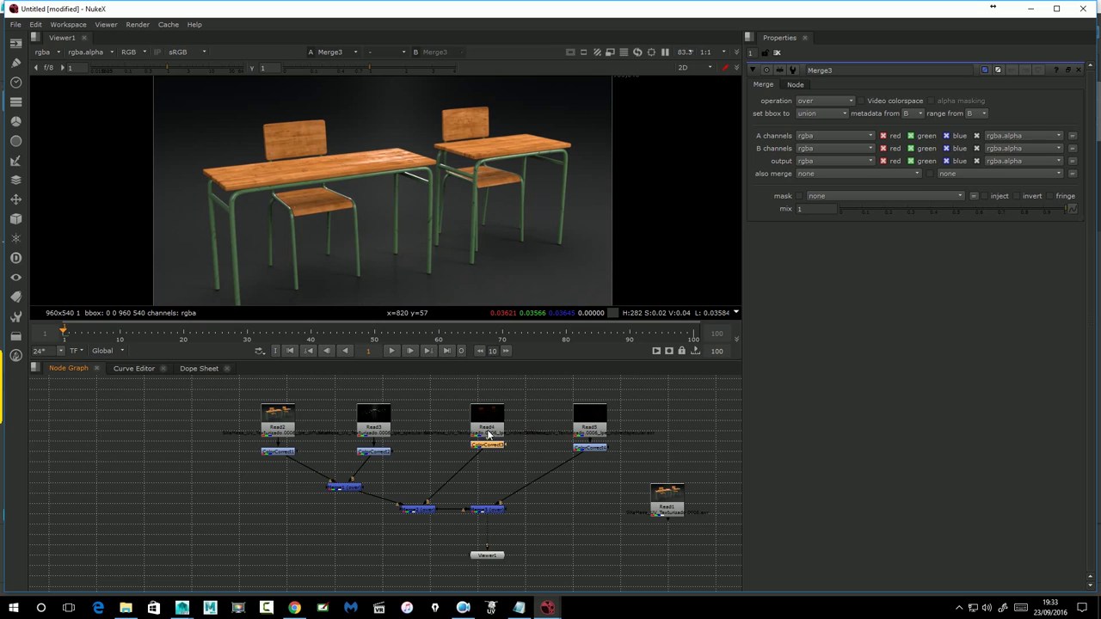
scroll(507, 435, up, 1)
scroll(519, 436, up, 1)
scroll(495, 434, up, 1)
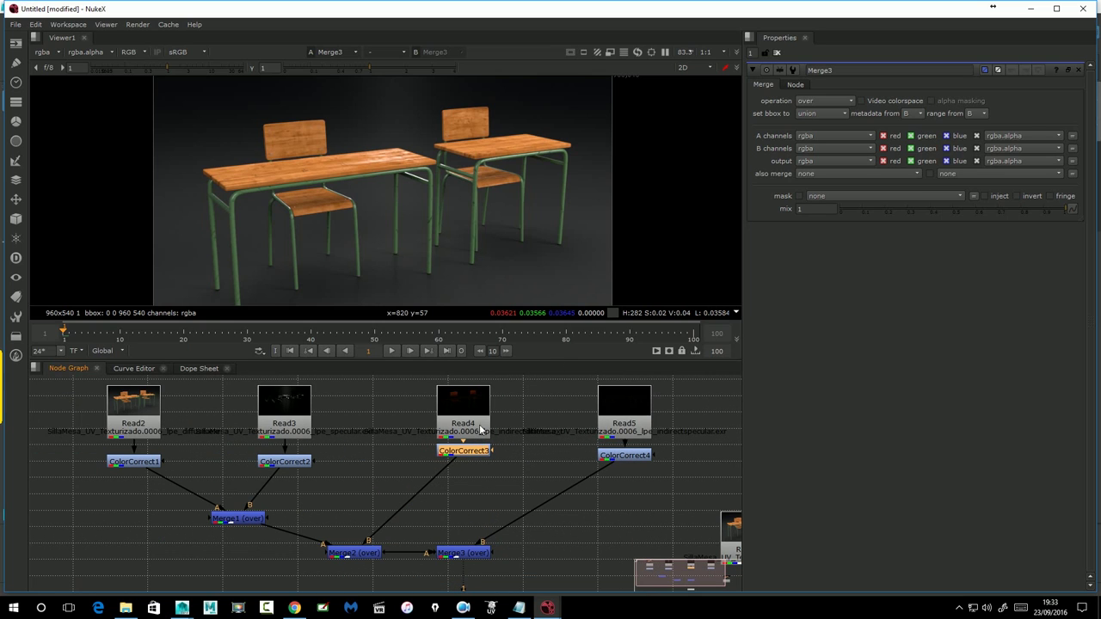
double_click(444, 453)
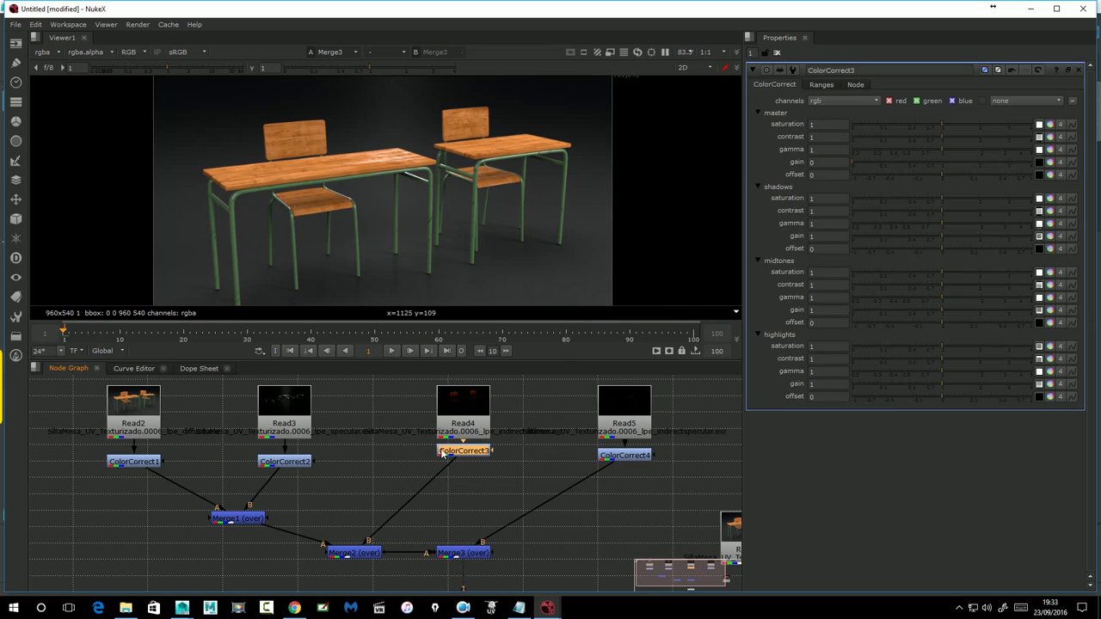
mouse_move(851, 161)
mouse_down()
mouse_move(1011, 158)
mouse_move(919, 177)
mouse_move(941, 165)
mouse_up()
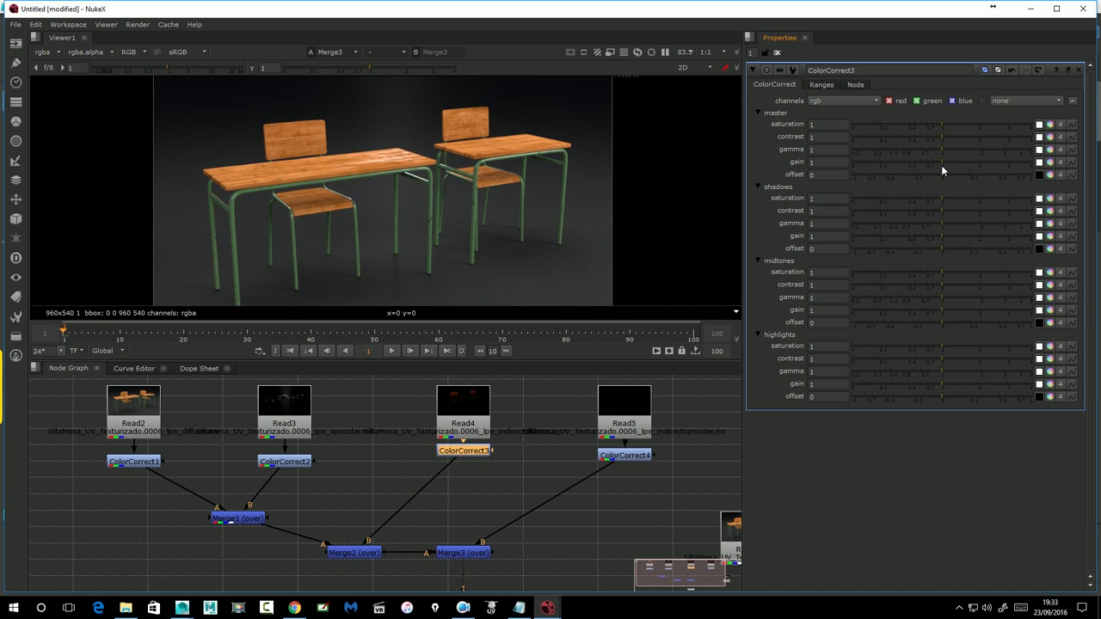
Adjust the master gain of ColorCorrect2 under Read3
scroll(546, 485, down, 3)
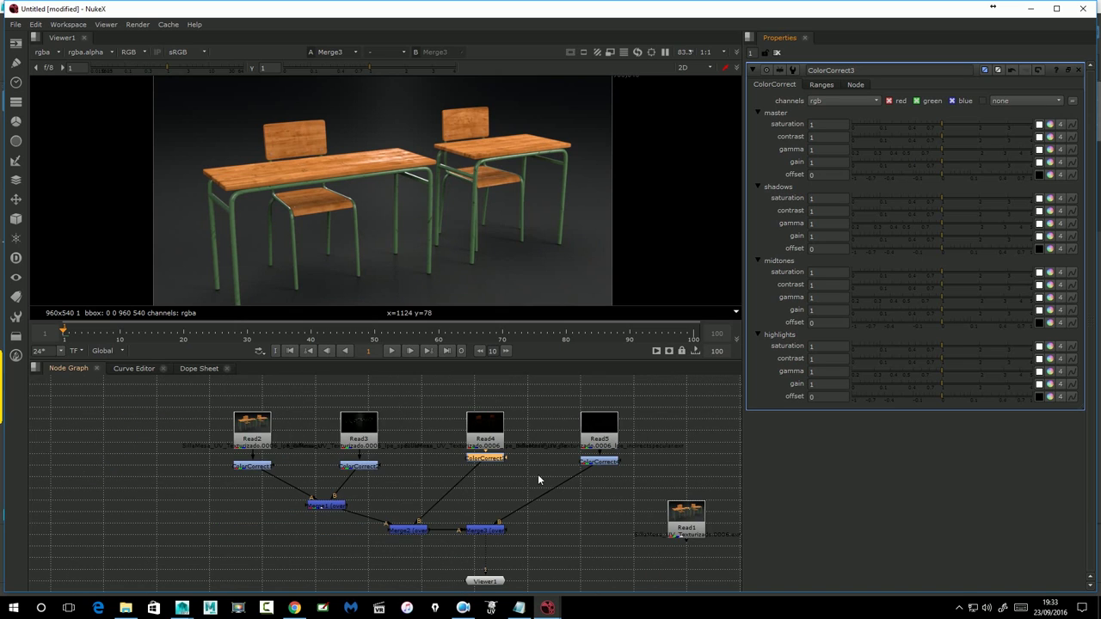
scroll(564, 505, down, 2)
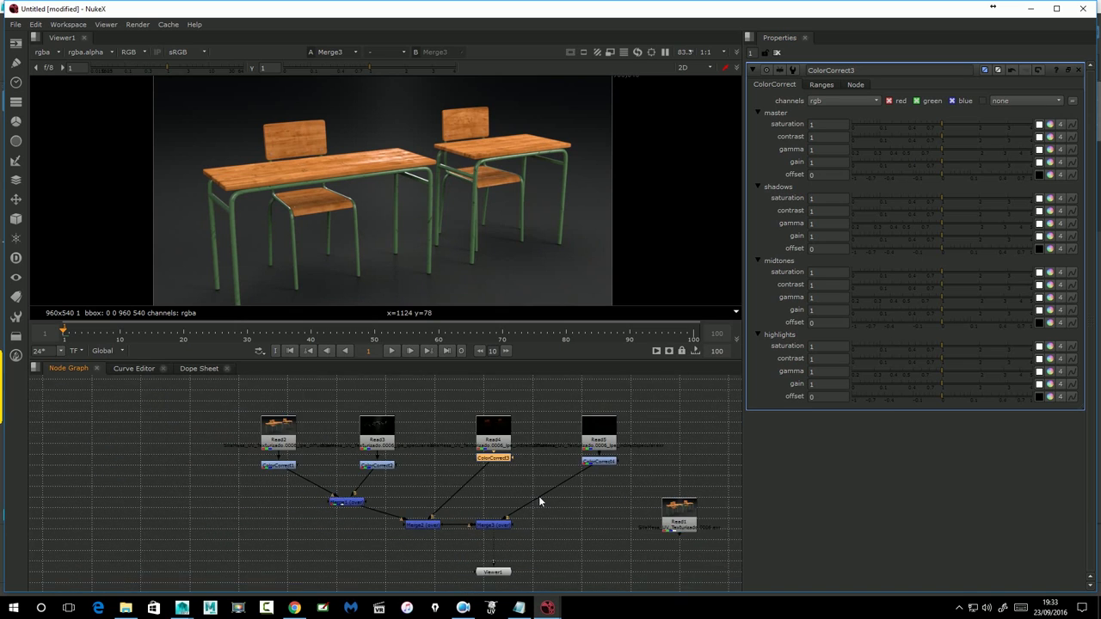
scroll(535, 506, down, 1)
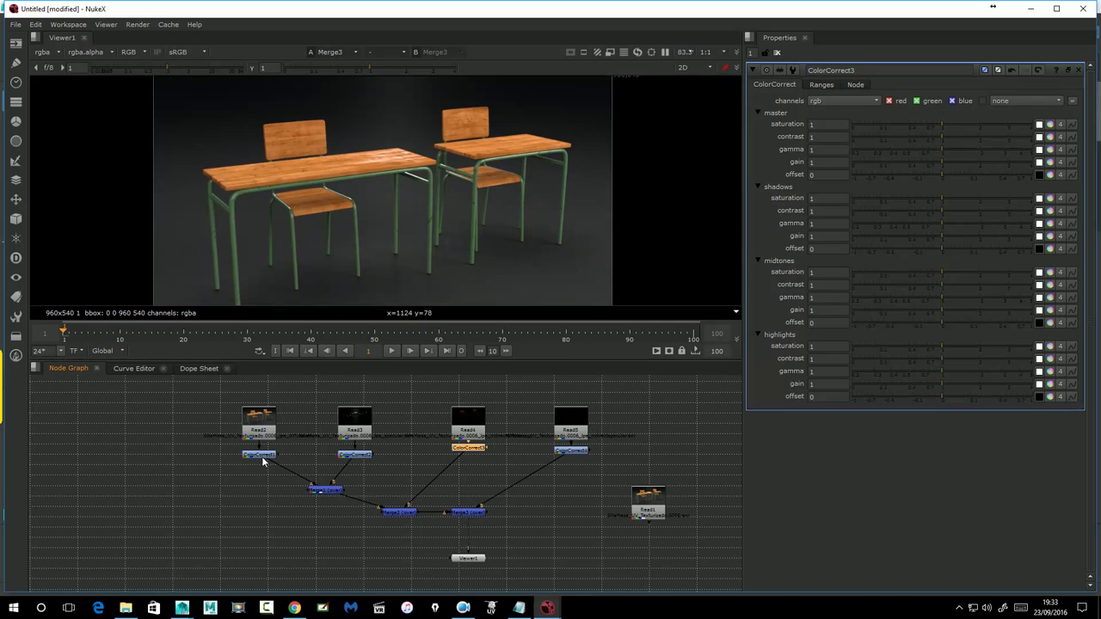
click(352, 458)
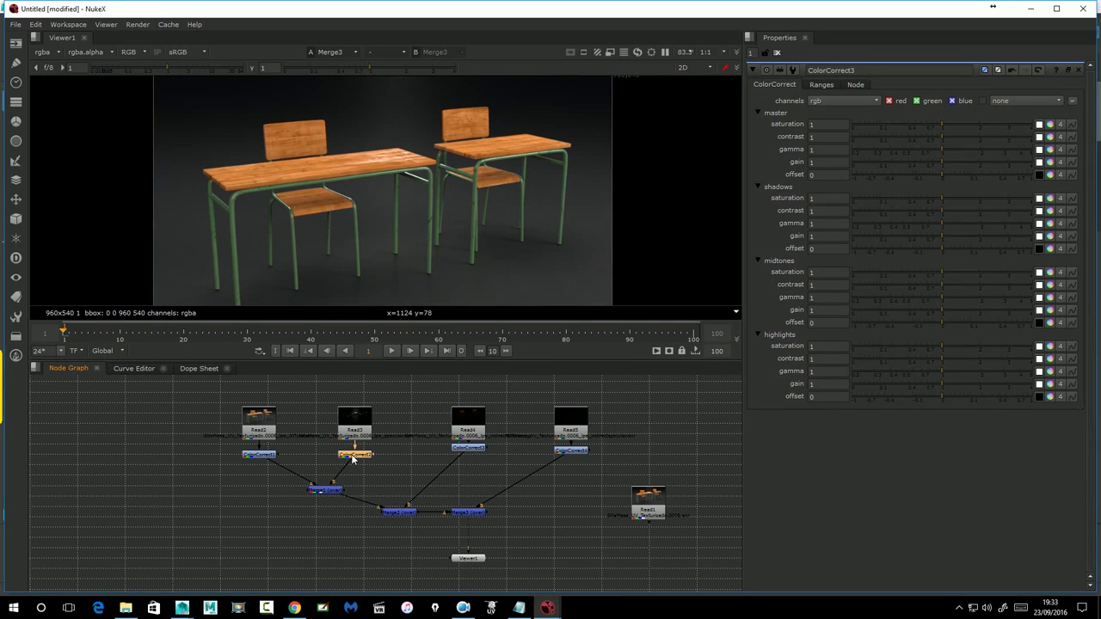
double_click(352, 459)
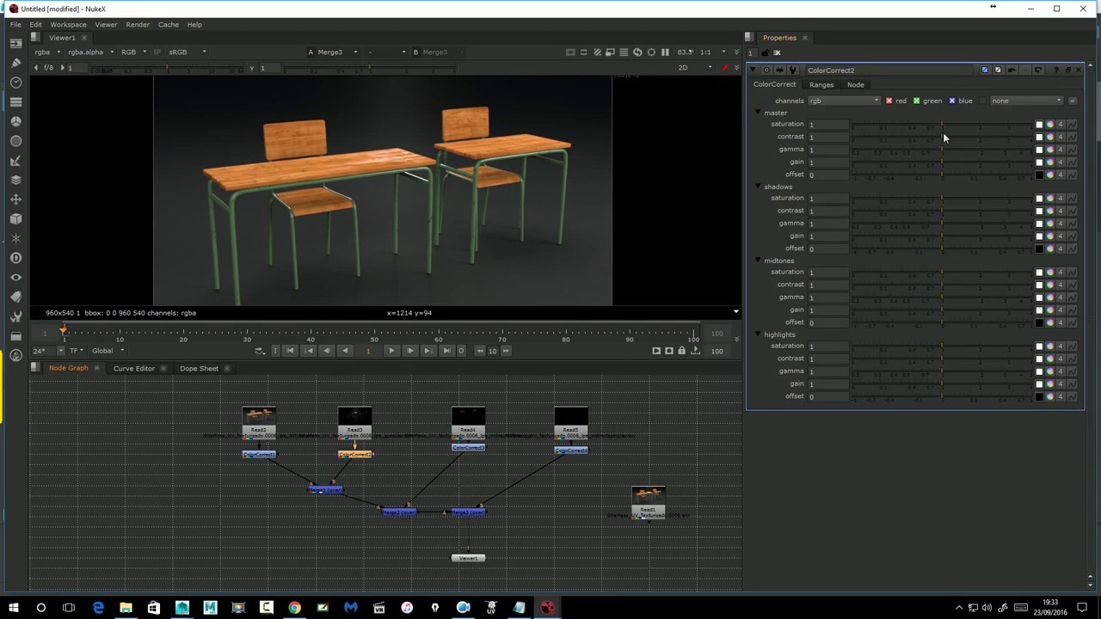
mouse_move(998, 158)
mouse_down()
mouse_move(920, 159)
mouse_move(1089, 173)
mouse_move(908, 181)
mouse_move(942, 176)
mouse_up()
click(181, 609)
Close Maya's Script Editor and RenderMan Controls and select the front desk's table top
click(242, 533)
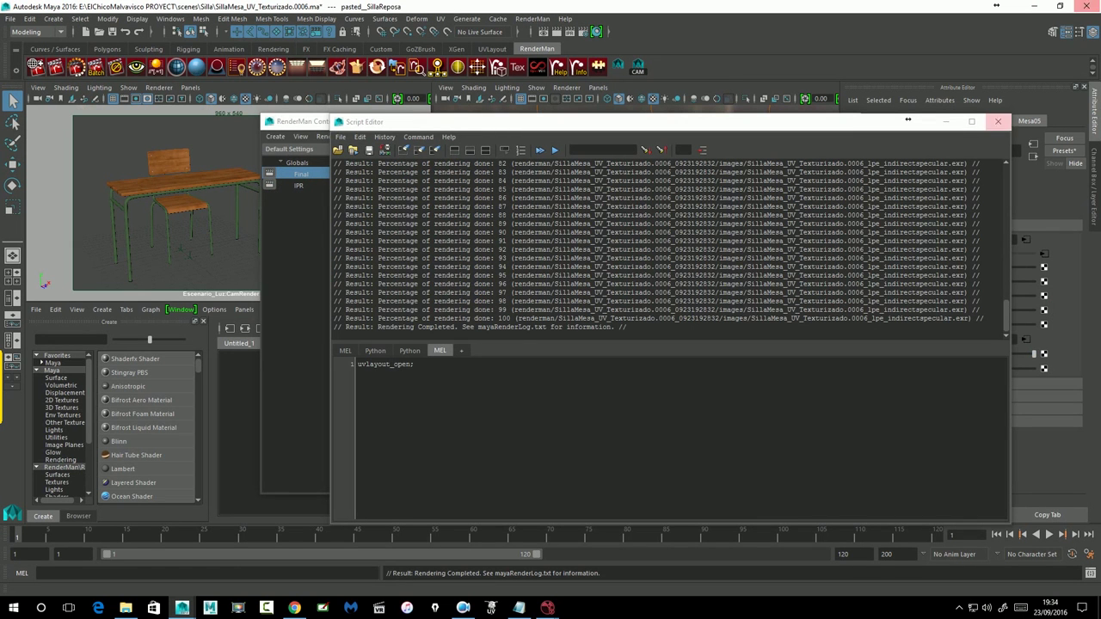
click(997, 121)
click(848, 123)
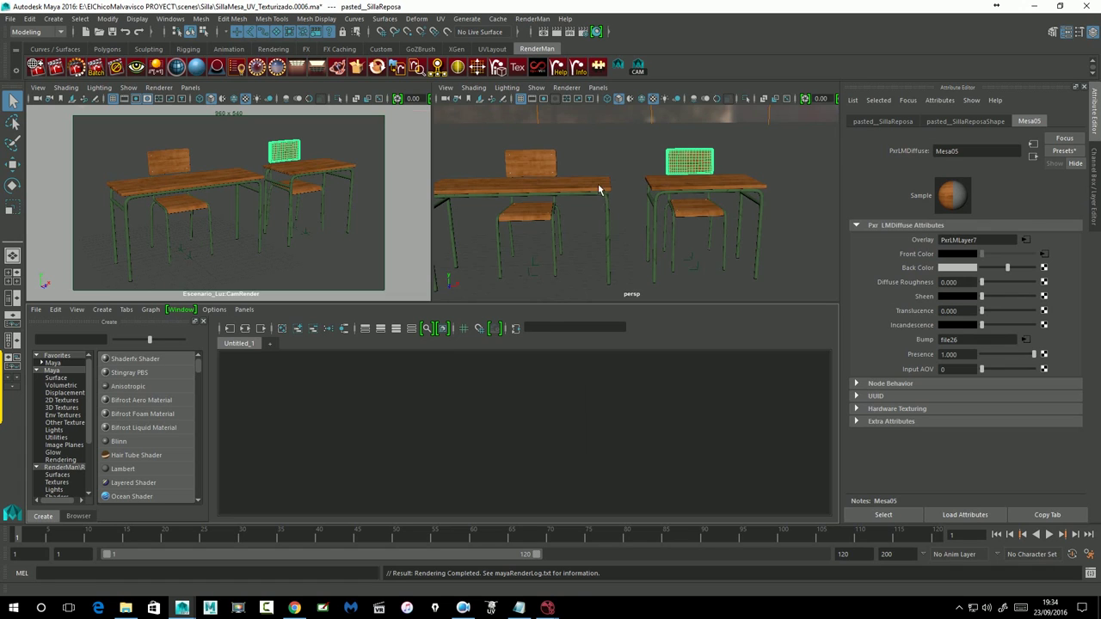
alt+drag(532, 214, 609, 215)
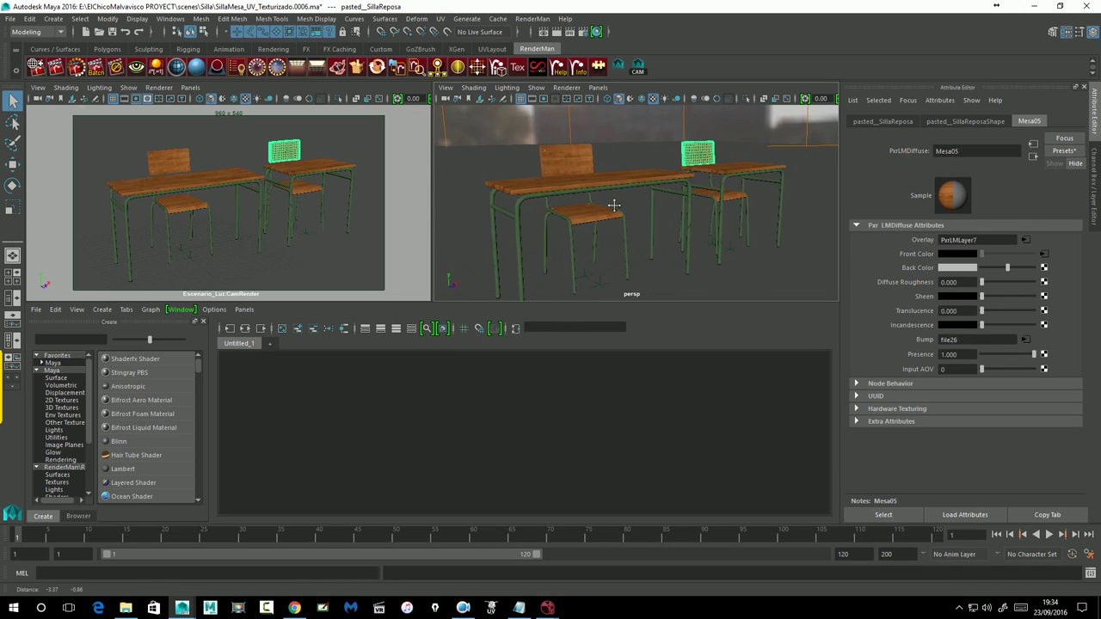
click(609, 215)
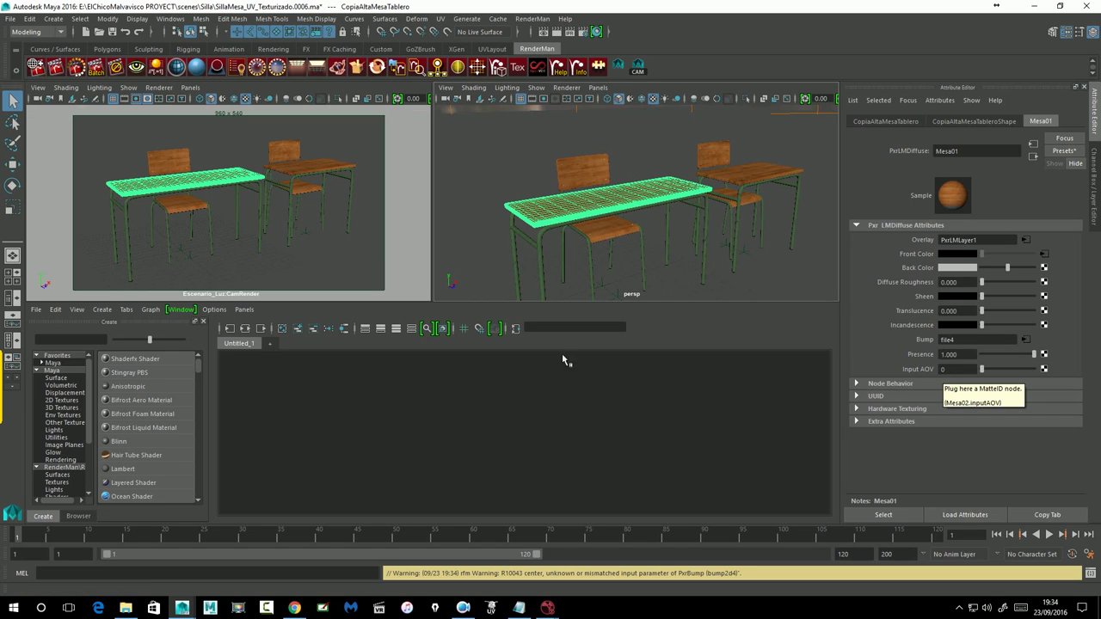
Browse the Hypershade's RenderMan node list, widening it to find PxrMatteID
scroll(203, 371, down, 4)
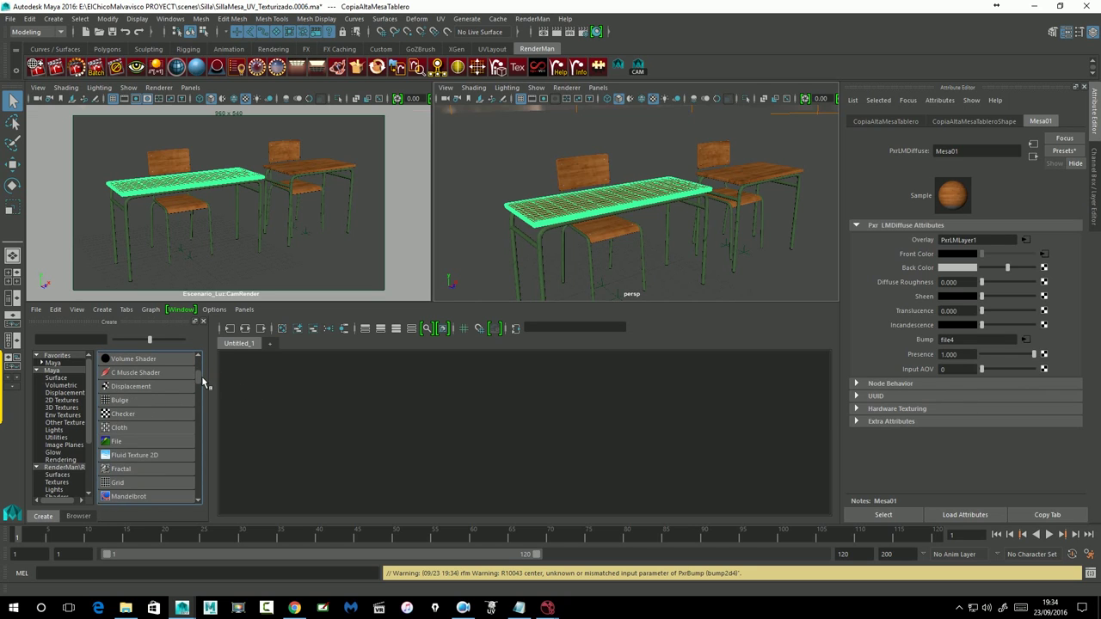
click(62, 469)
scroll(189, 449, down, 2)
scroll(203, 440, down, 1)
scroll(203, 436, down, 1)
scroll(204, 421, down, 2)
scroll(203, 417, up, 2)
scroll(204, 395, up, 2)
scroll(203, 375, up, 1)
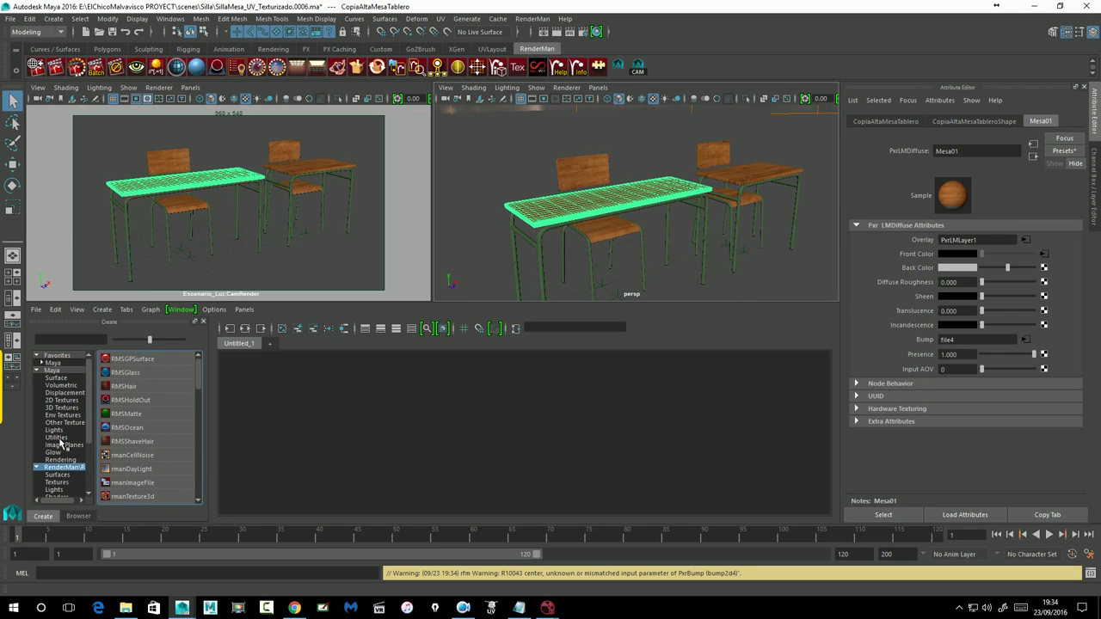
scroll(62, 444, down, 2)
click(67, 470)
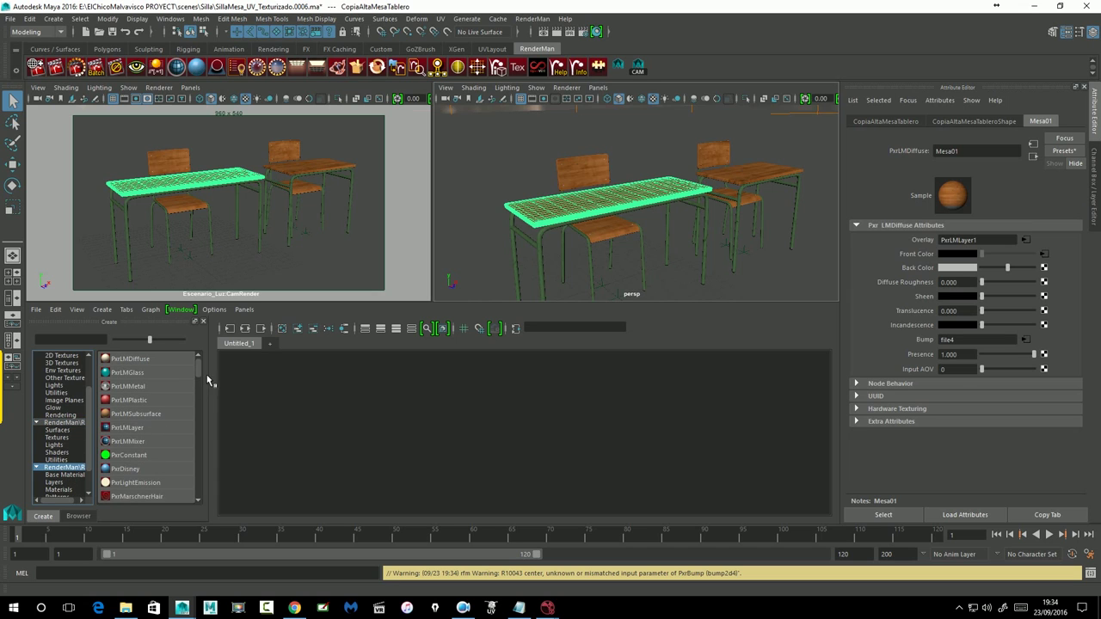
drag(210, 382, 292, 383)
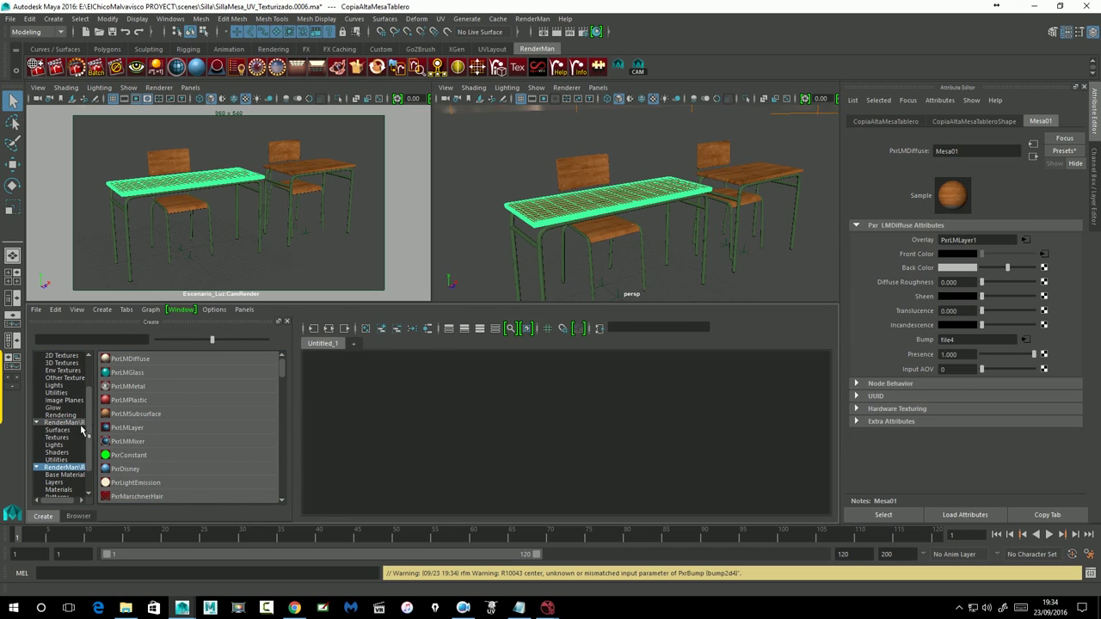
drag(93, 430, 123, 434)
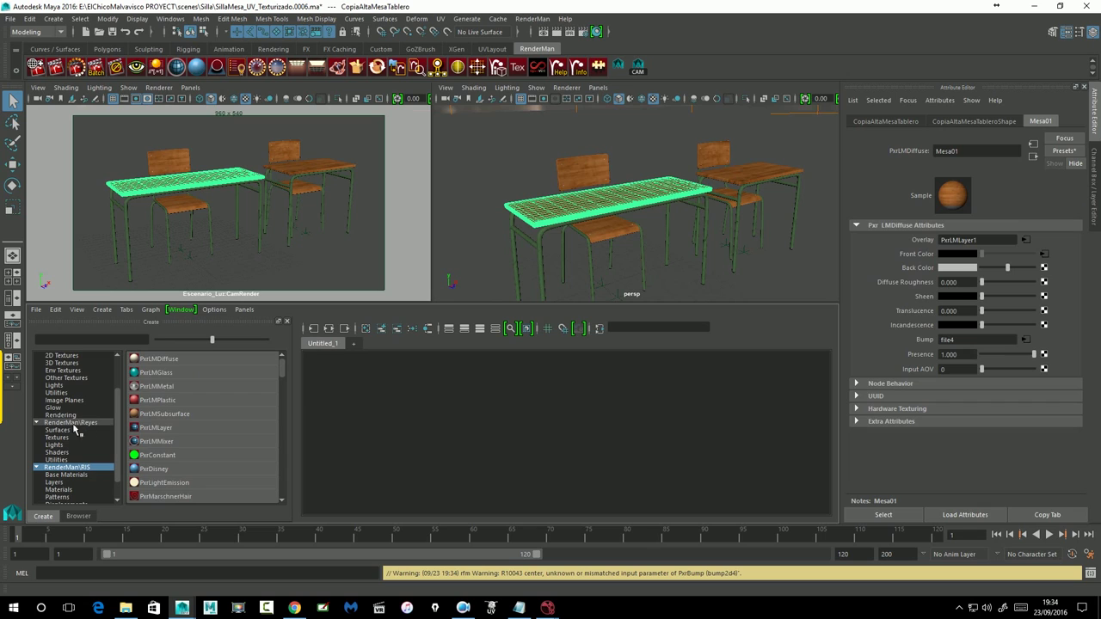
mouse_move(287, 372)
mouse_down()
mouse_move(295, 489)
mouse_move(299, 440)
mouse_up()
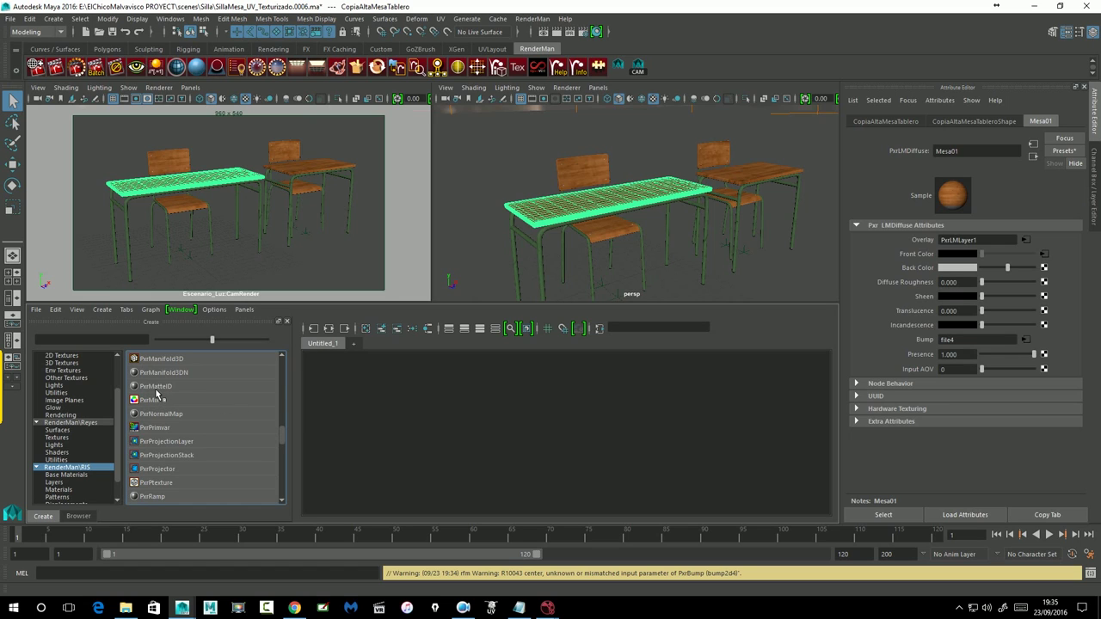
Connect a new PxrMatteID1 node to Mesa01's Input AOV and return to Mesa01
mouse_move(147, 394)
mouse_down()
mouse_move(817, 404)
mouse_move(925, 370)
mouse_up()
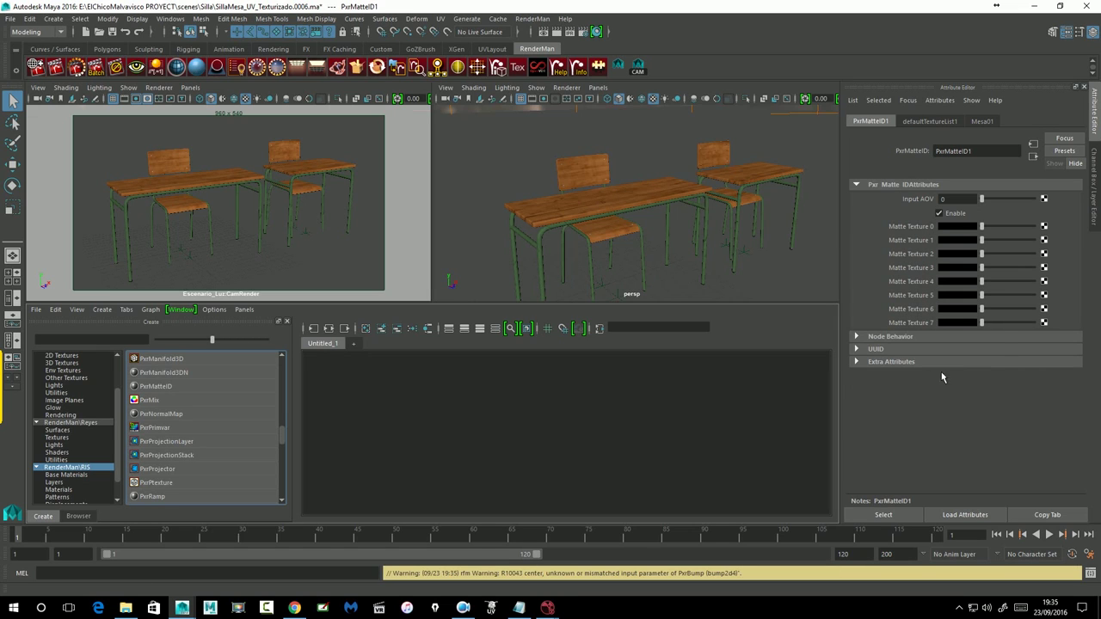
click(940, 200)
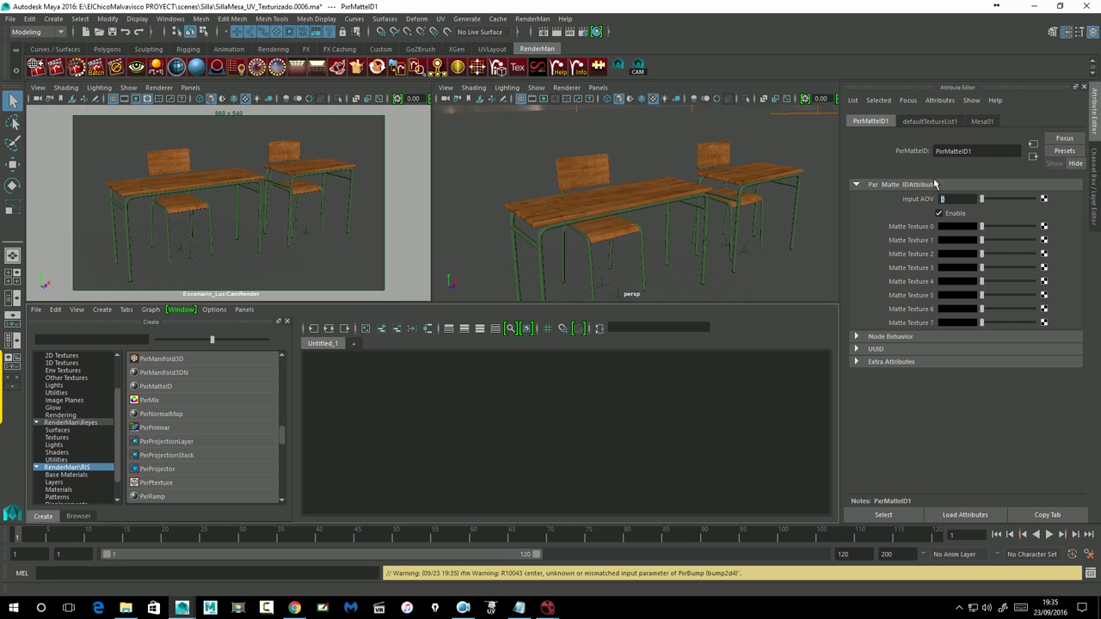
click(1033, 156)
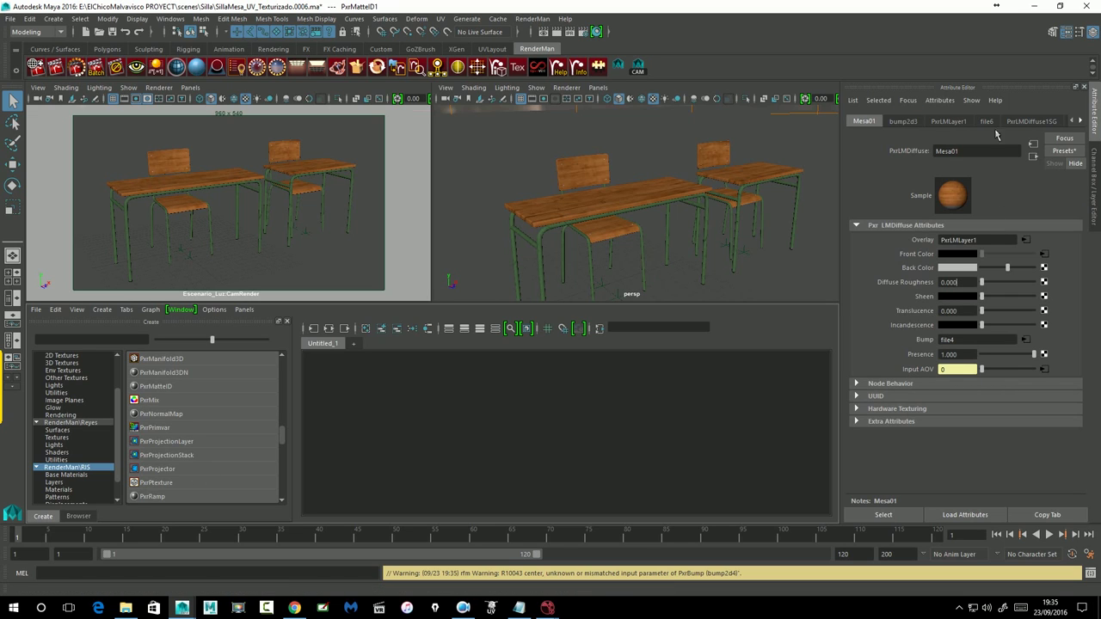
click(941, 101)
mouse_move(955, 152)
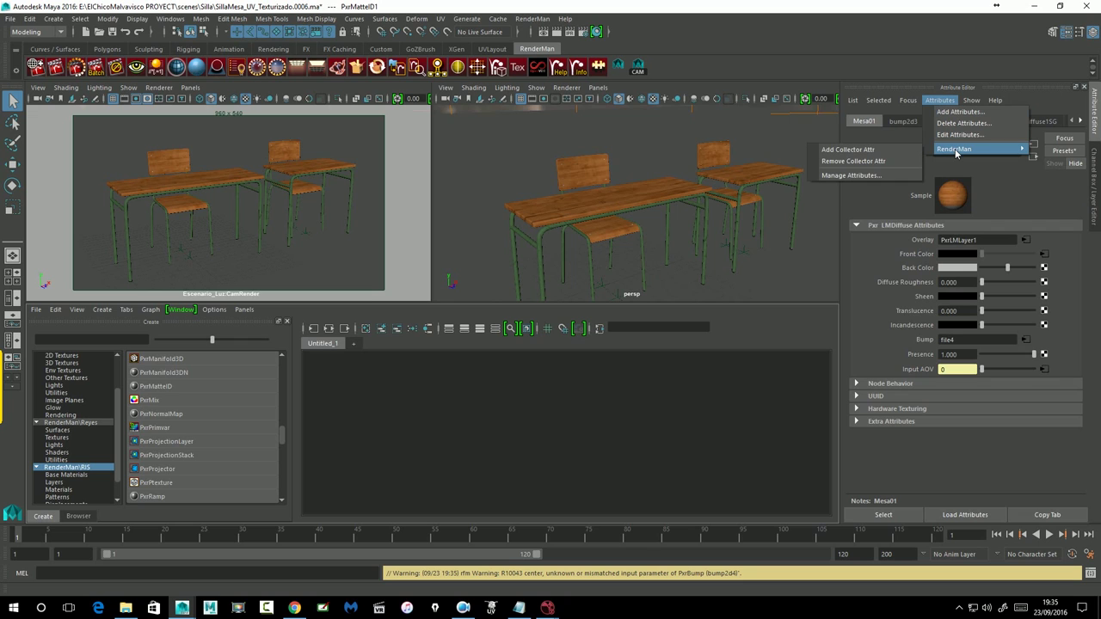
Add the Matte ID 0 RenderMan attribute to Mesa01 via Manage Attributes
click(861, 176)
drag(475, 227, 478, 301)
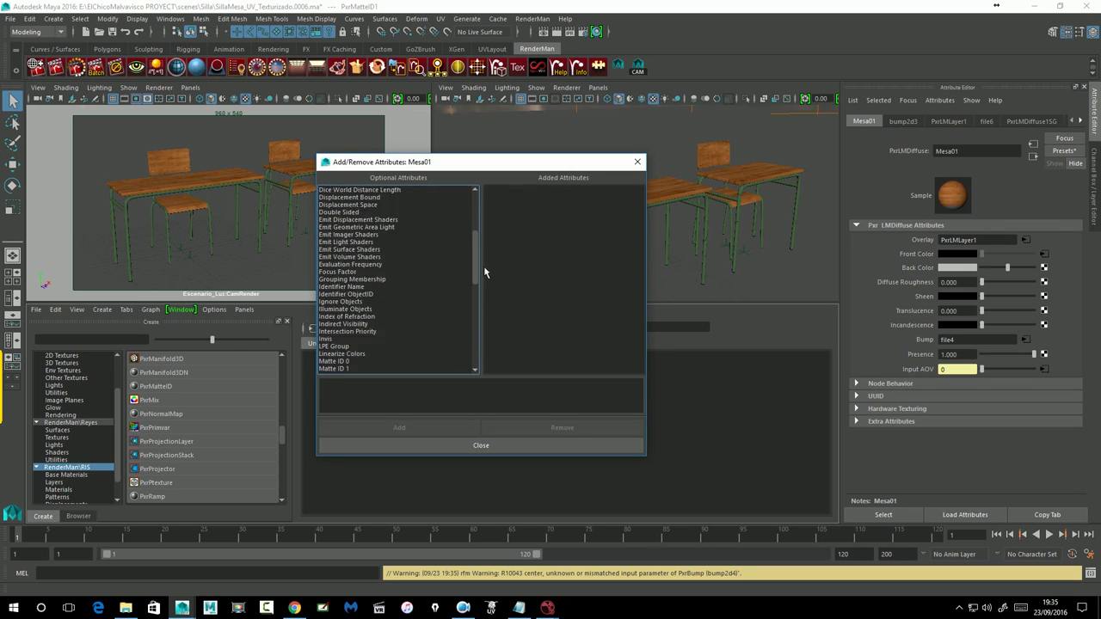
click(338, 245)
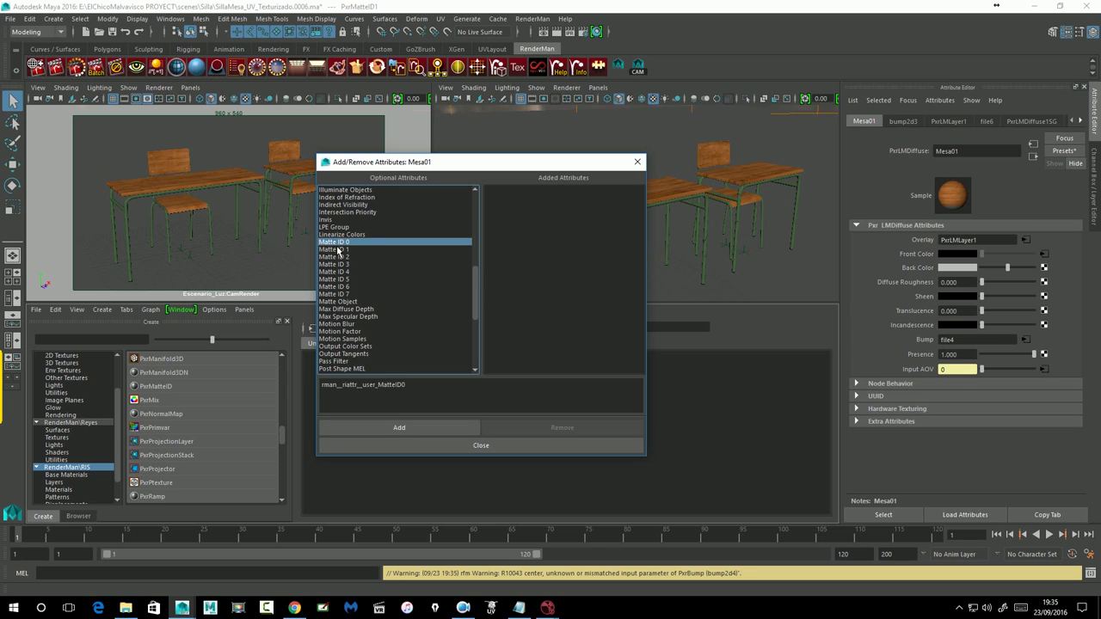
click(407, 429)
click(499, 447)
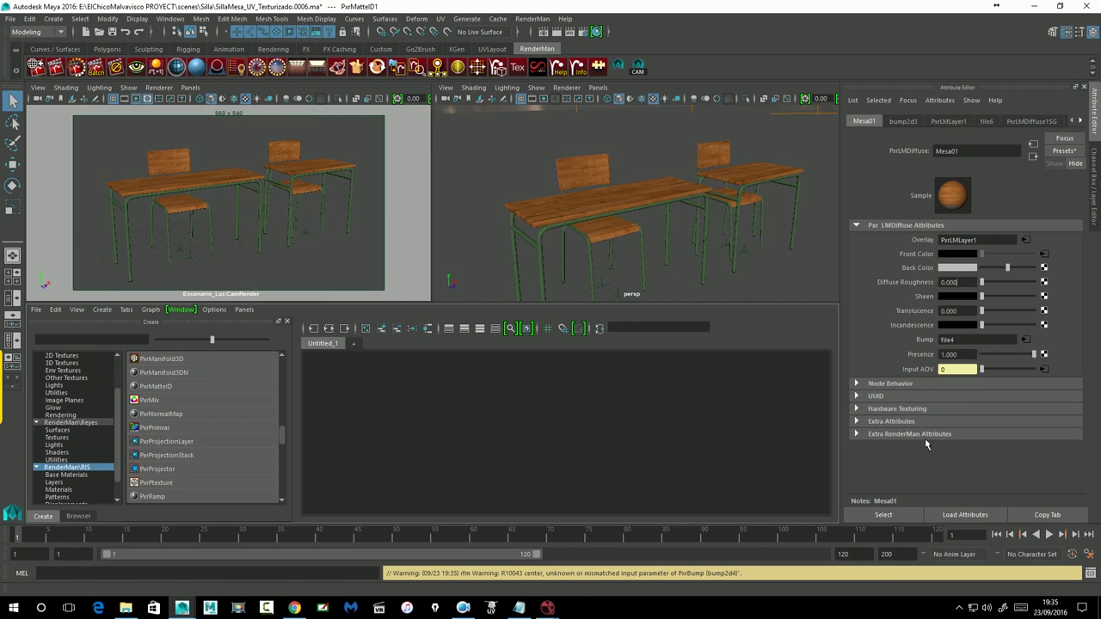
Set the Matte ID 0 colour to pure red
click(865, 436)
click(960, 446)
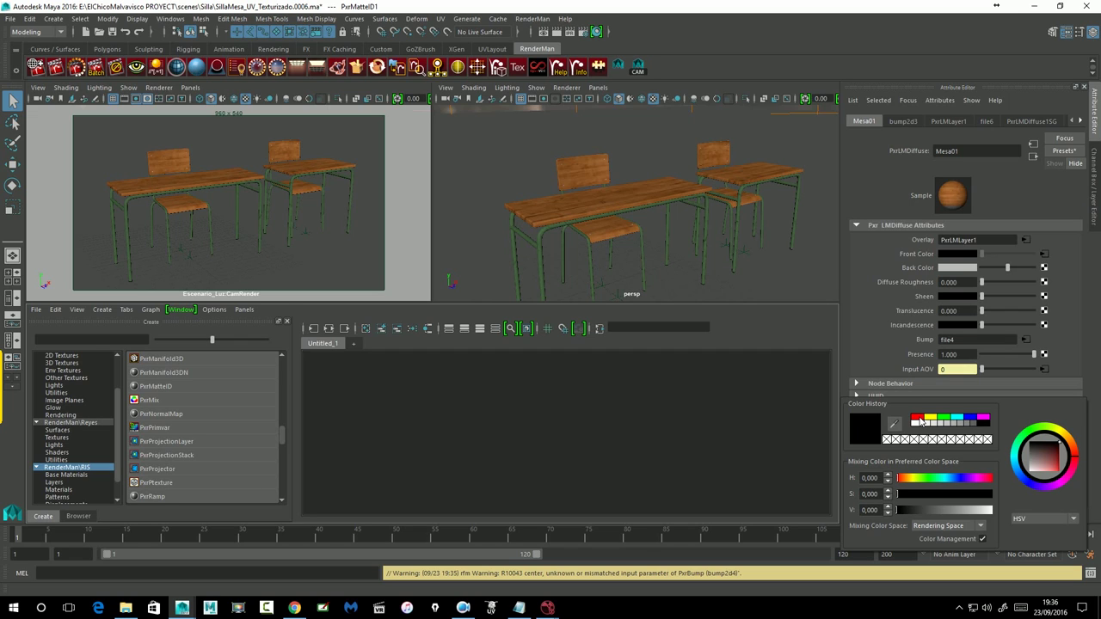
click(919, 418)
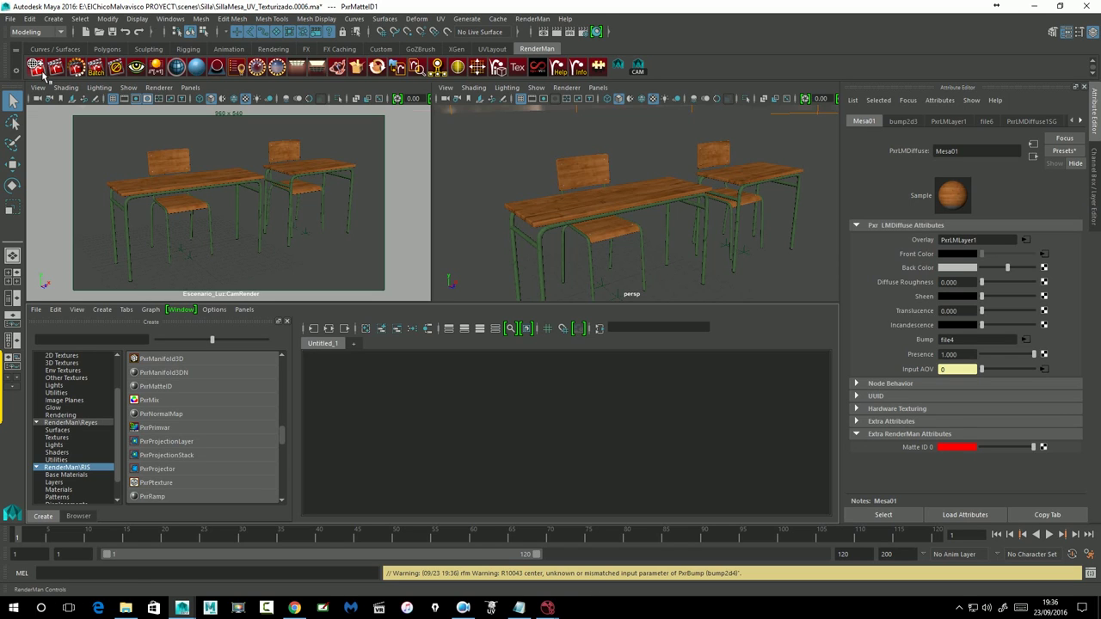
In RenderMan Controls, create a Final render output from the Matte channel MatteID0, then close the controls
click(41, 74)
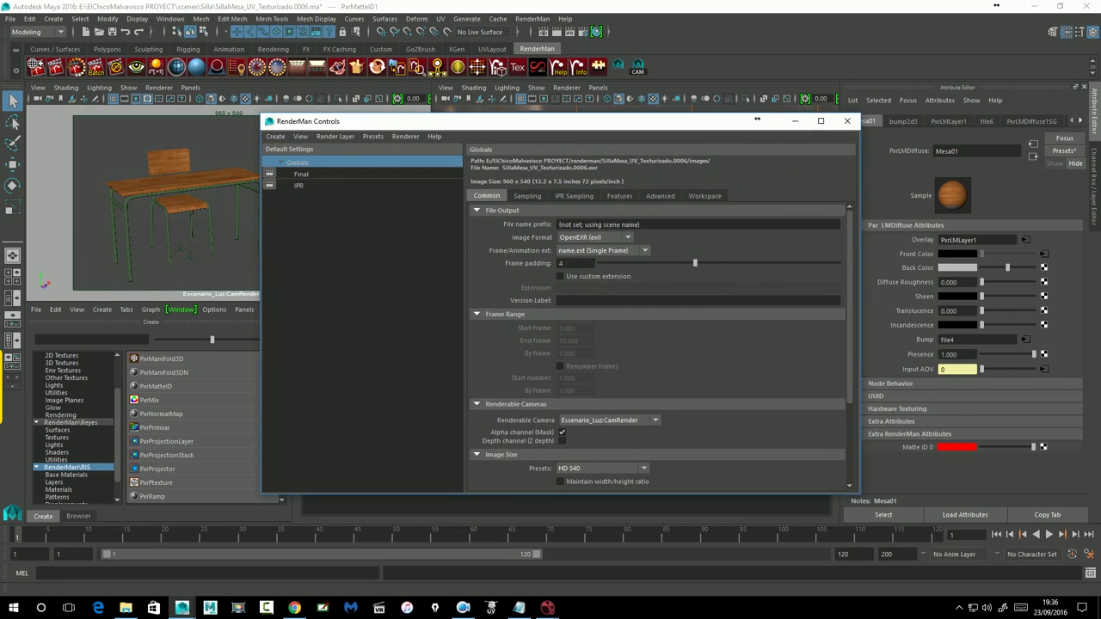
click(302, 176)
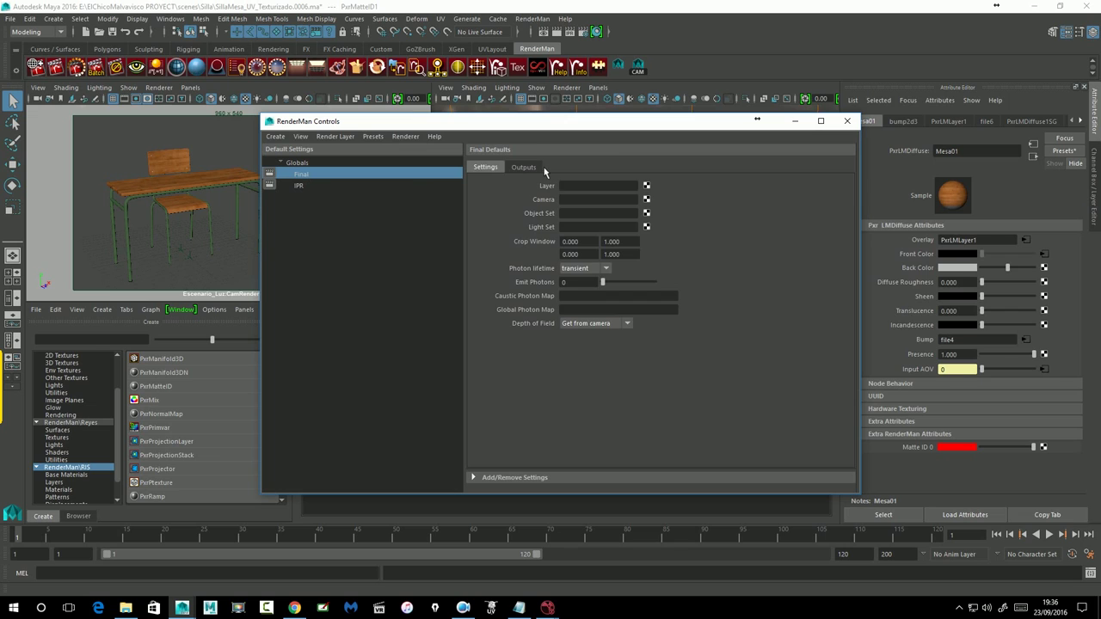
click(535, 169)
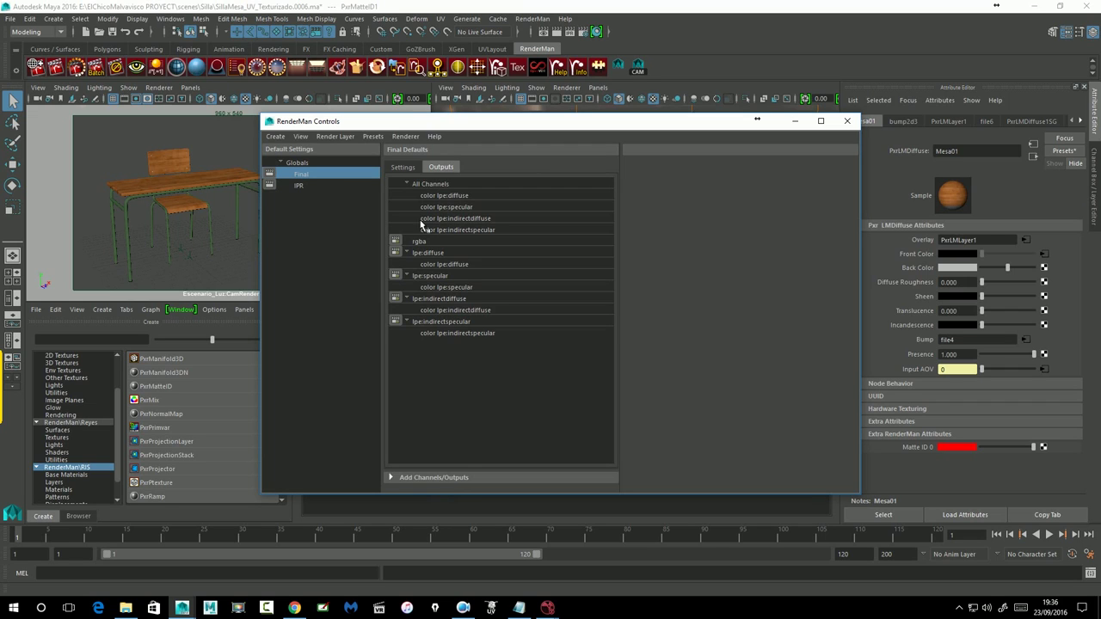
click(465, 478)
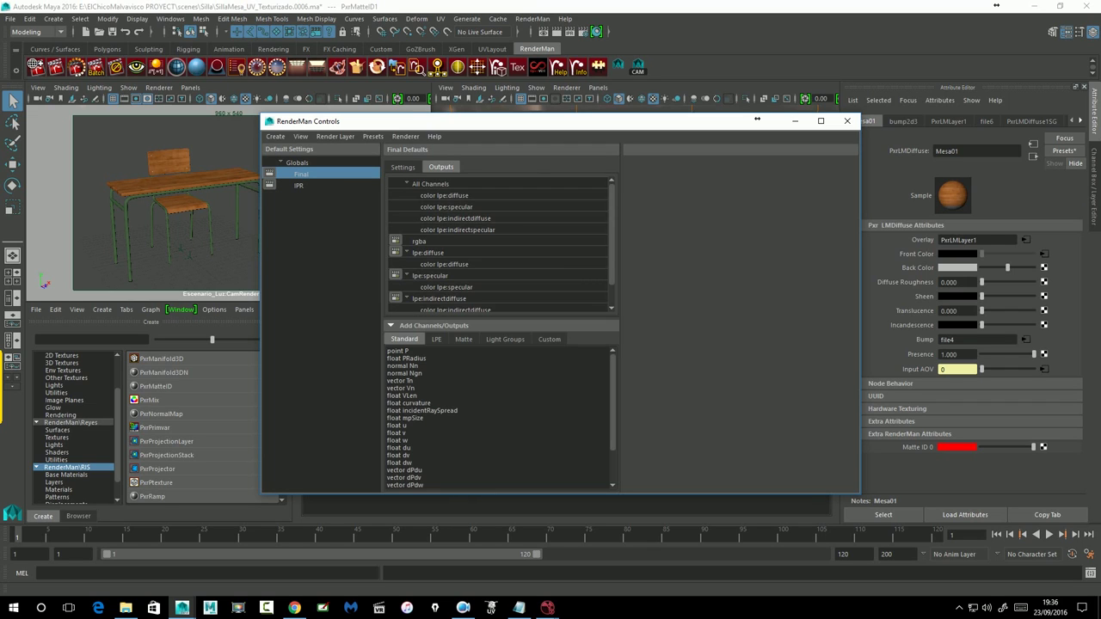
click(469, 342)
drag(428, 353, 432, 361)
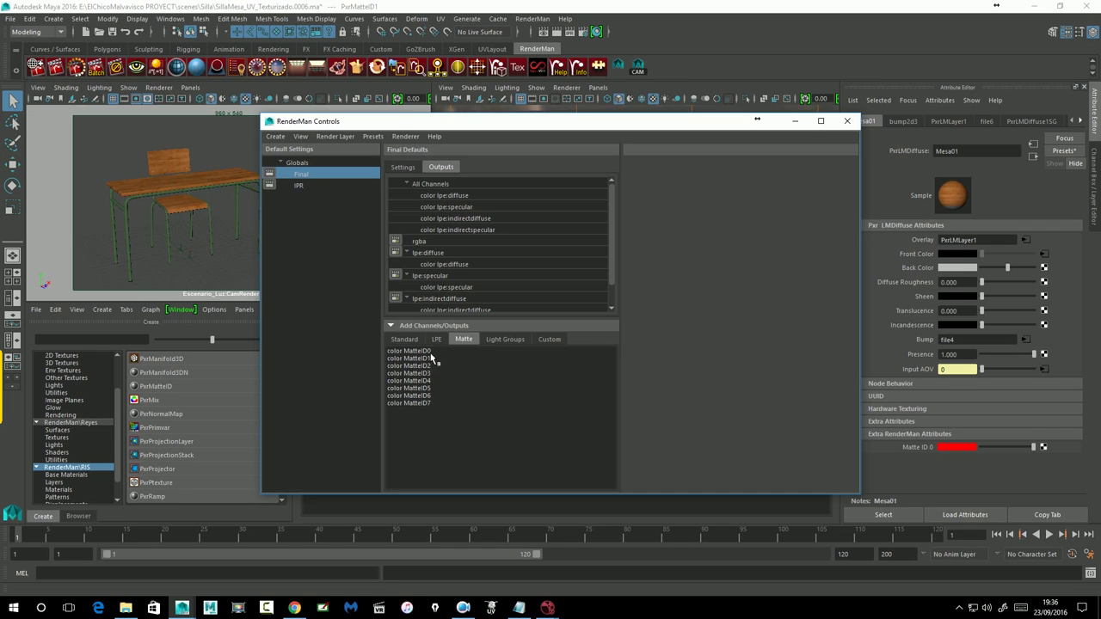
click(428, 353)
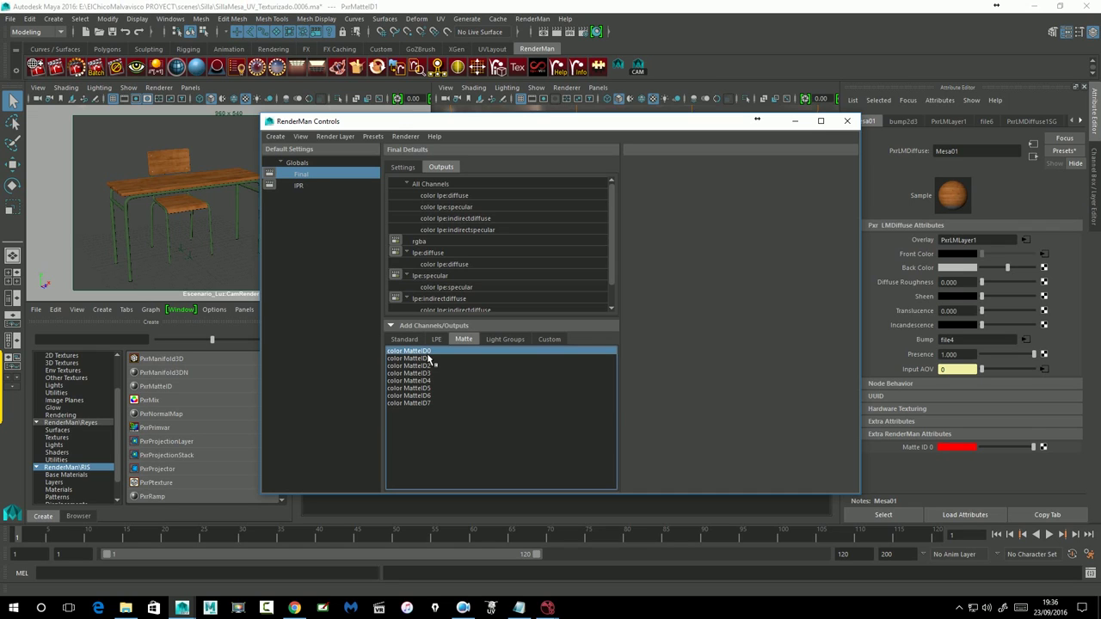
right_click(428, 354)
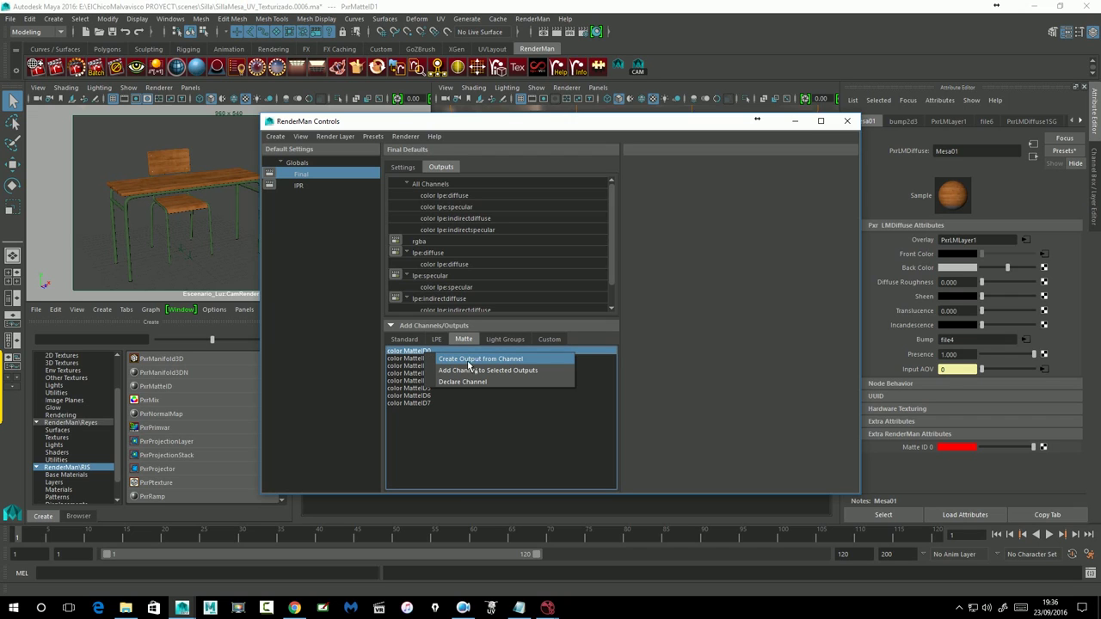
click(496, 359)
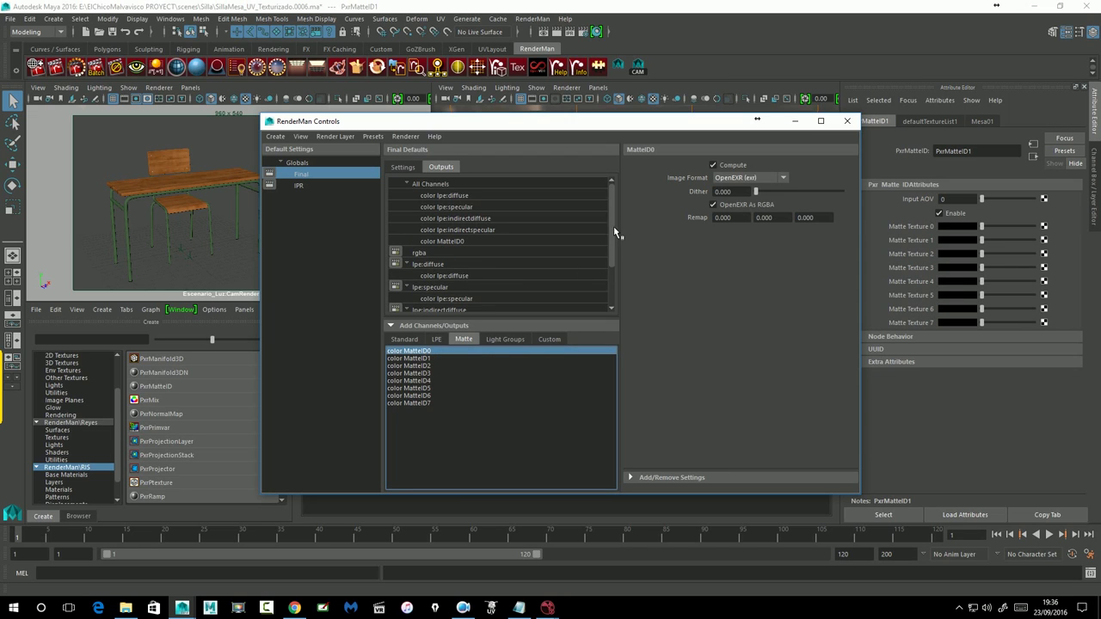
drag(612, 241, 615, 274)
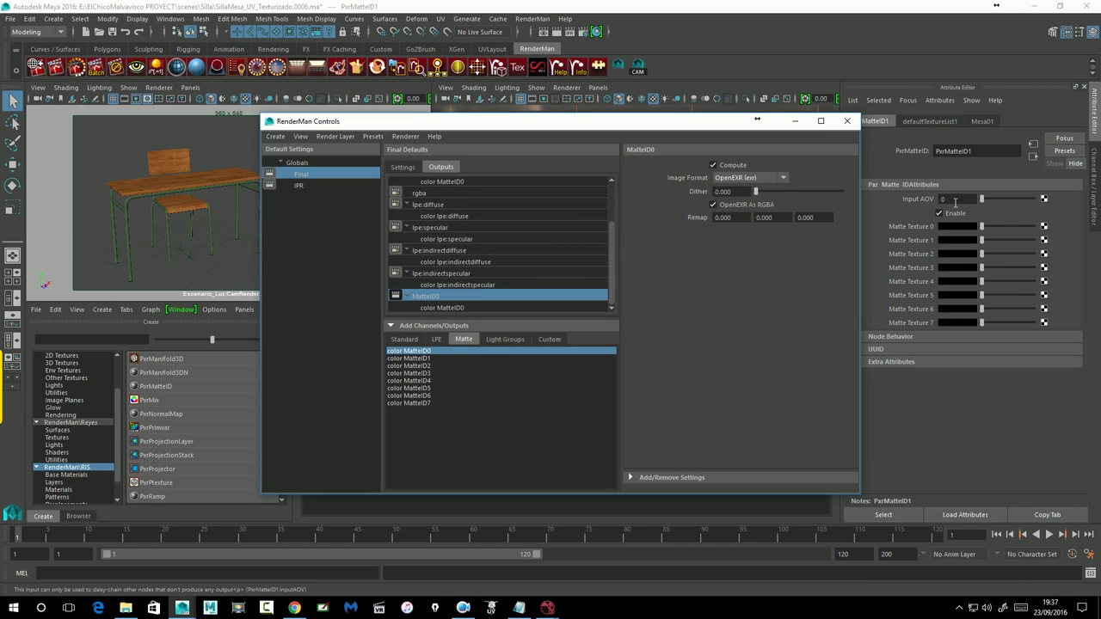
click(847, 121)
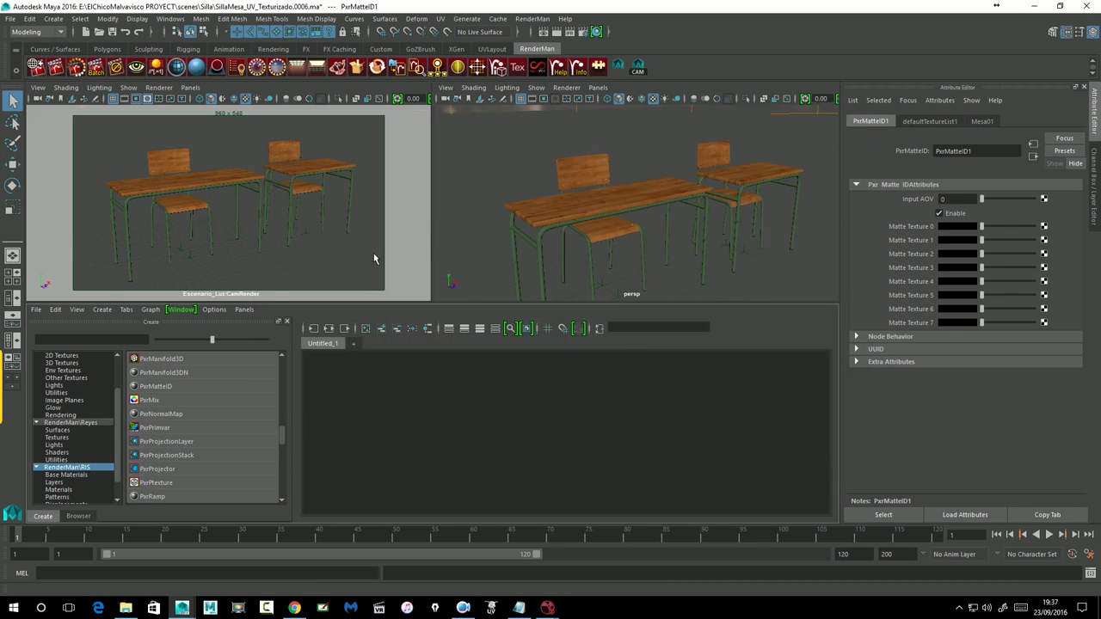
Select the chair backrest and assign a new PxrMatteID2 node to its Mesa02 material, checking its Input AOV
click(552, 222)
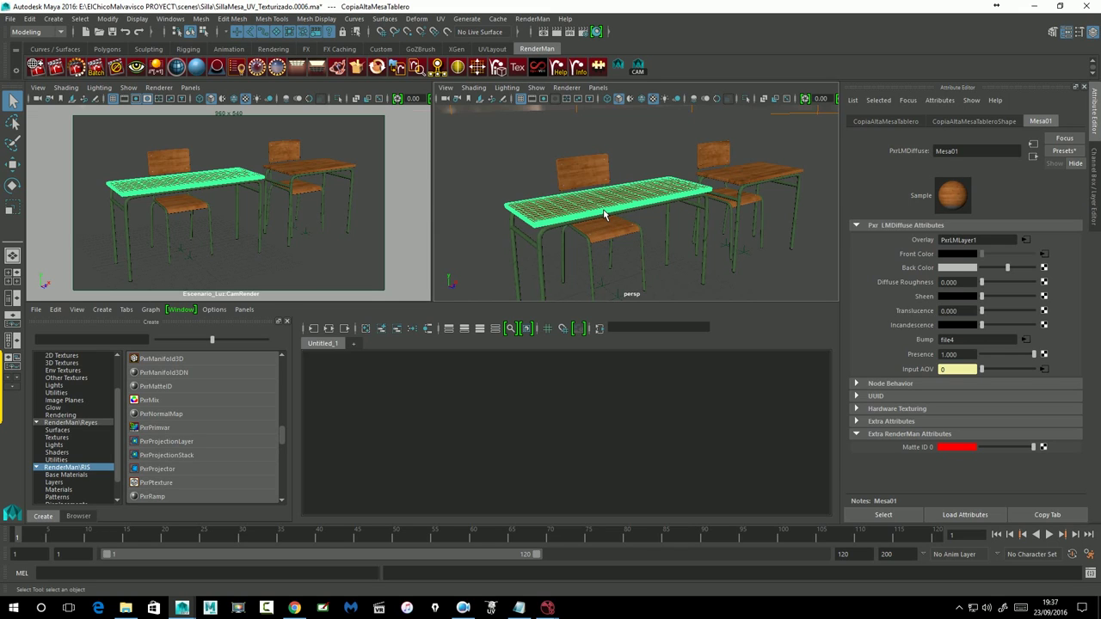
click(592, 180)
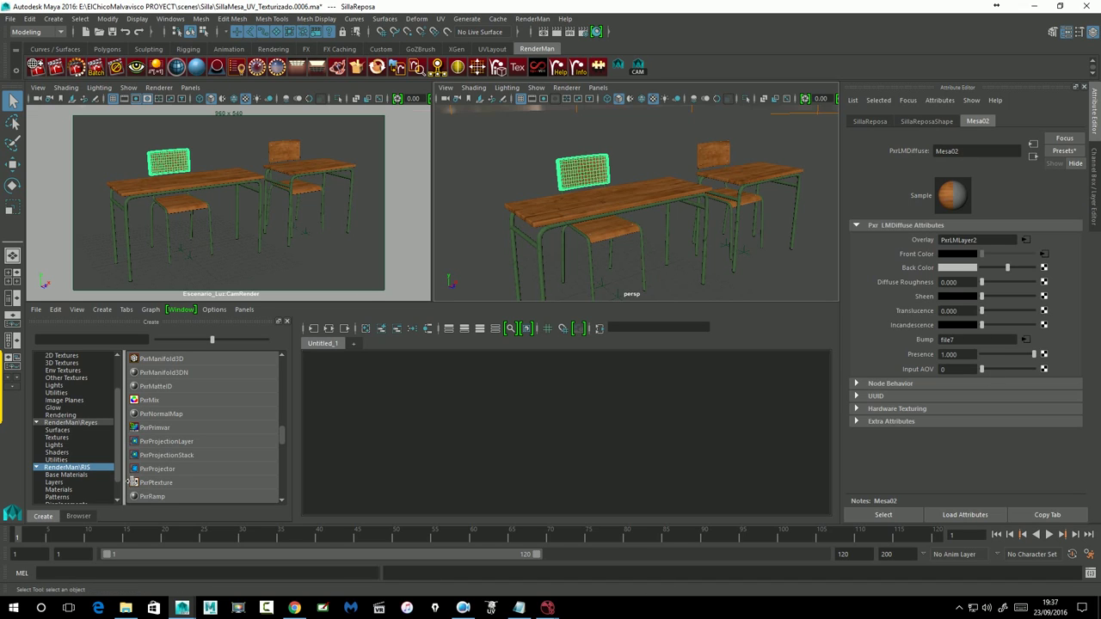
drag(161, 397, 936, 369)
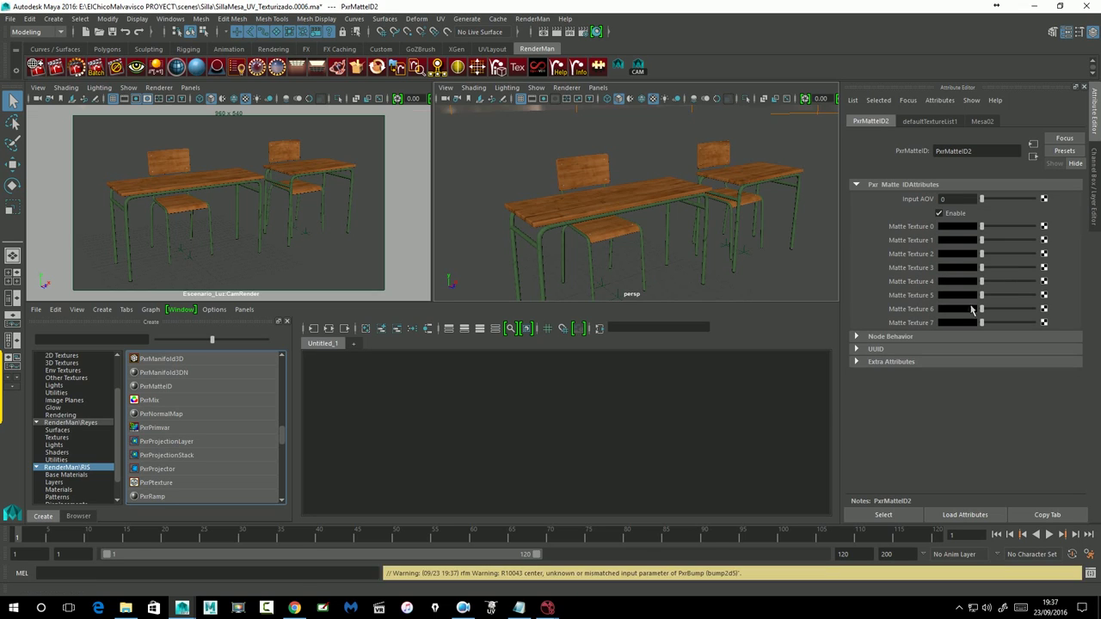
click(963, 203)
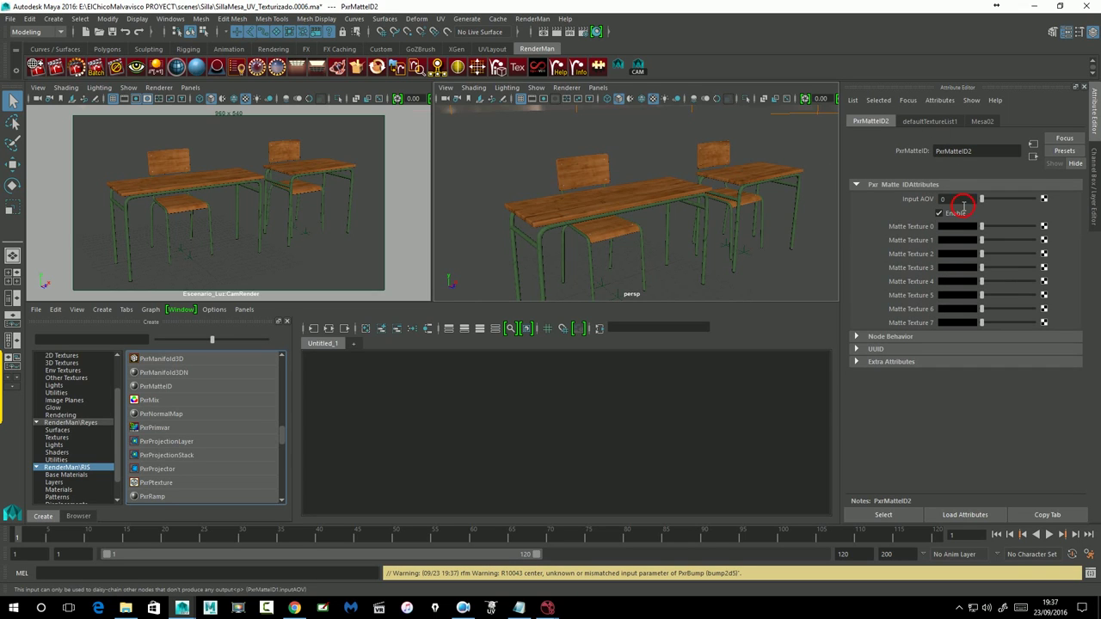
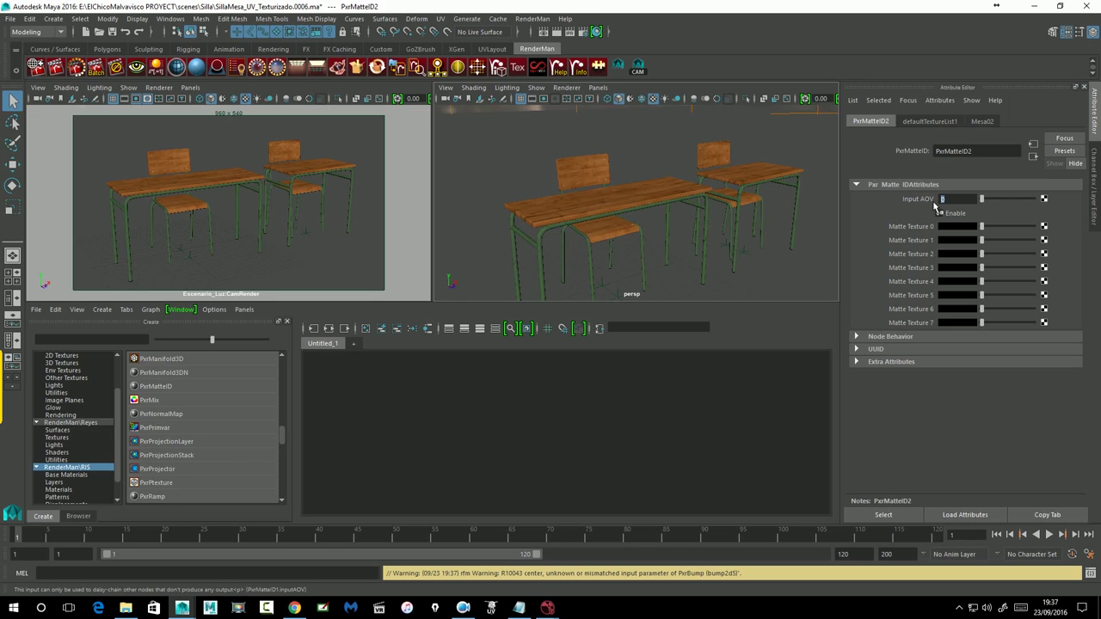
Go from PxrMatteID2 to the Mesa02 material and add a Matte ID 0 attribute
click(959, 198)
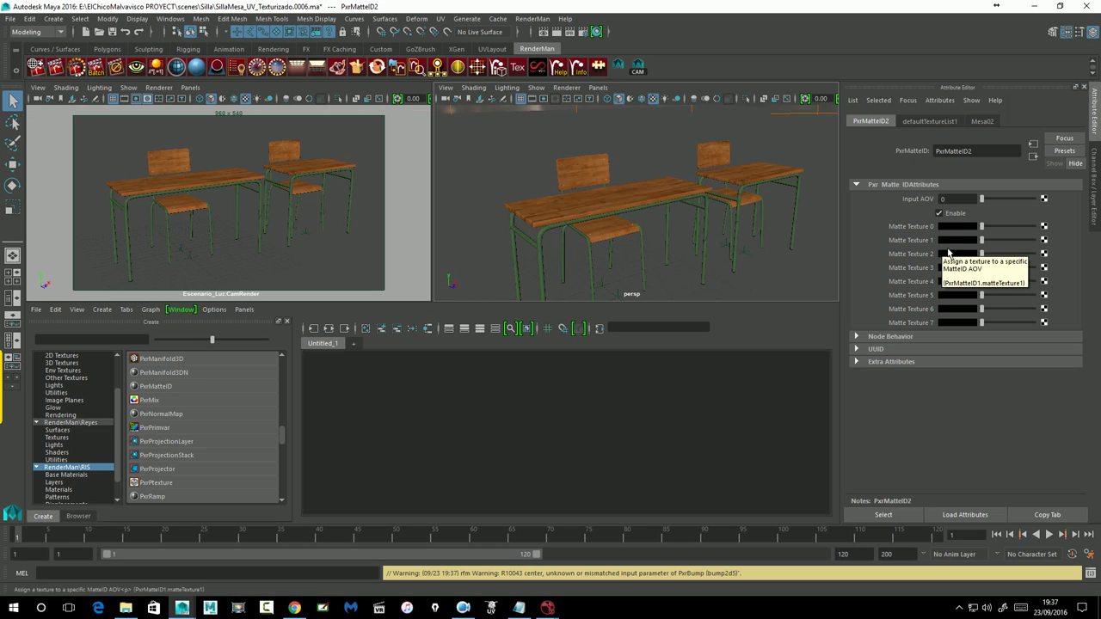
click(1033, 156)
click(940, 100)
mouse_move(955, 149)
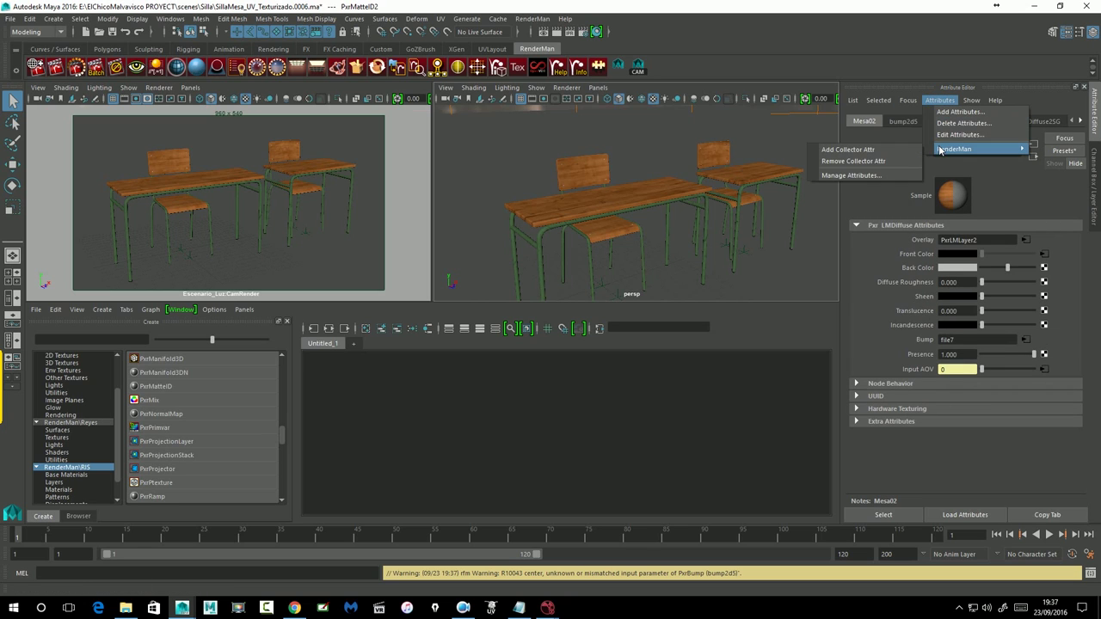
click(857, 175)
scroll(391, 323, down, 5)
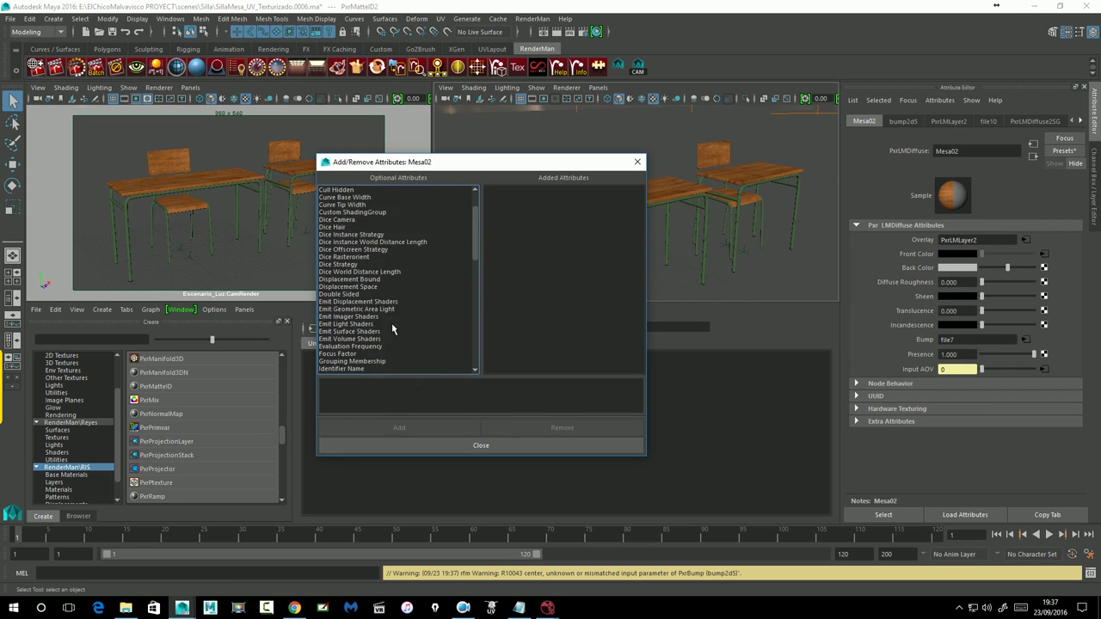
scroll(386, 346, down, 3)
click(352, 287)
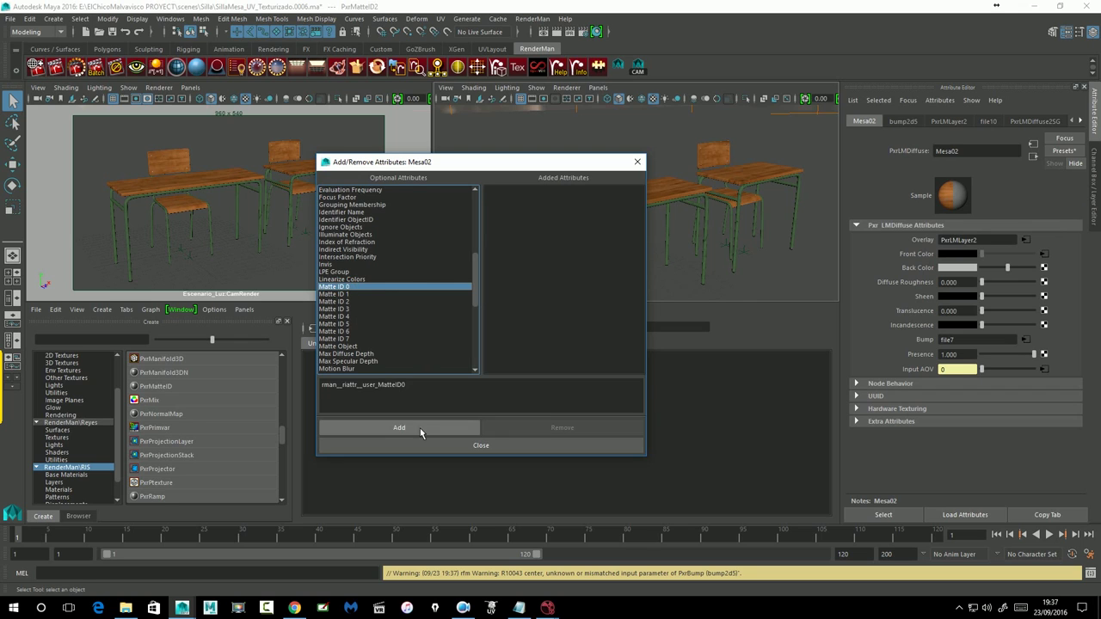
click(419, 431)
Set Mesa02's Matte ID 0 colour to red, then select the chair seat
click(864, 438)
click(964, 454)
click(912, 418)
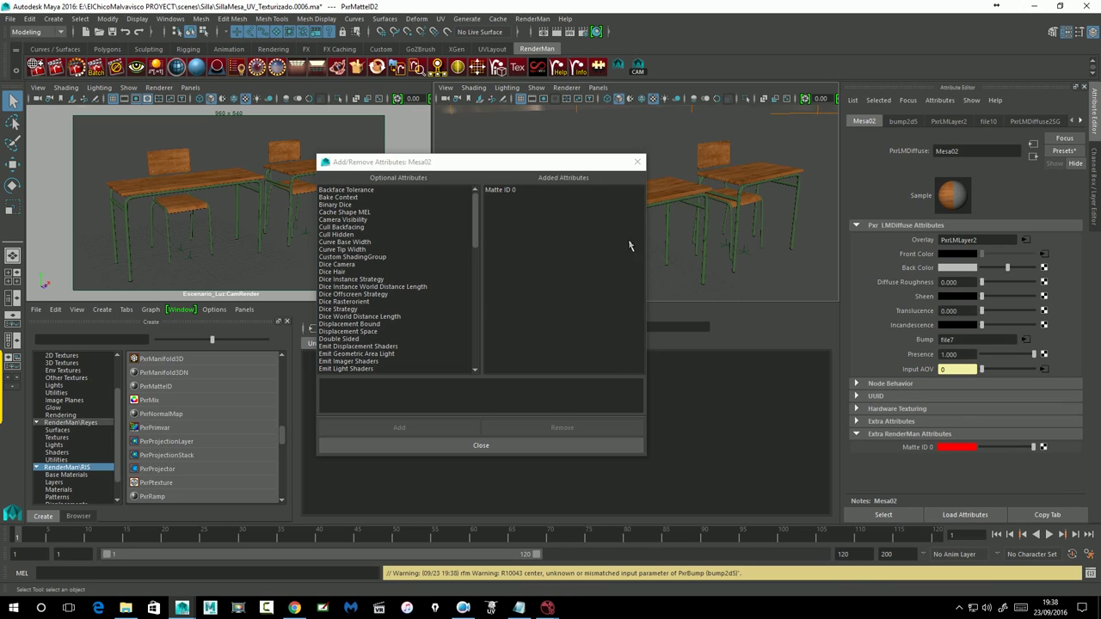
click(638, 163)
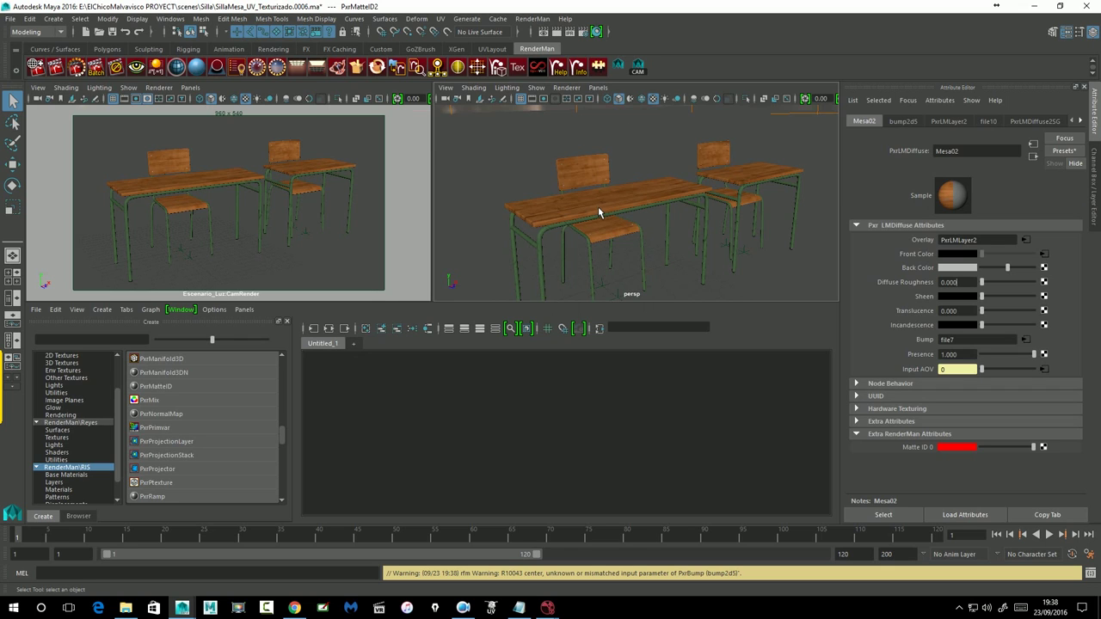
click(610, 241)
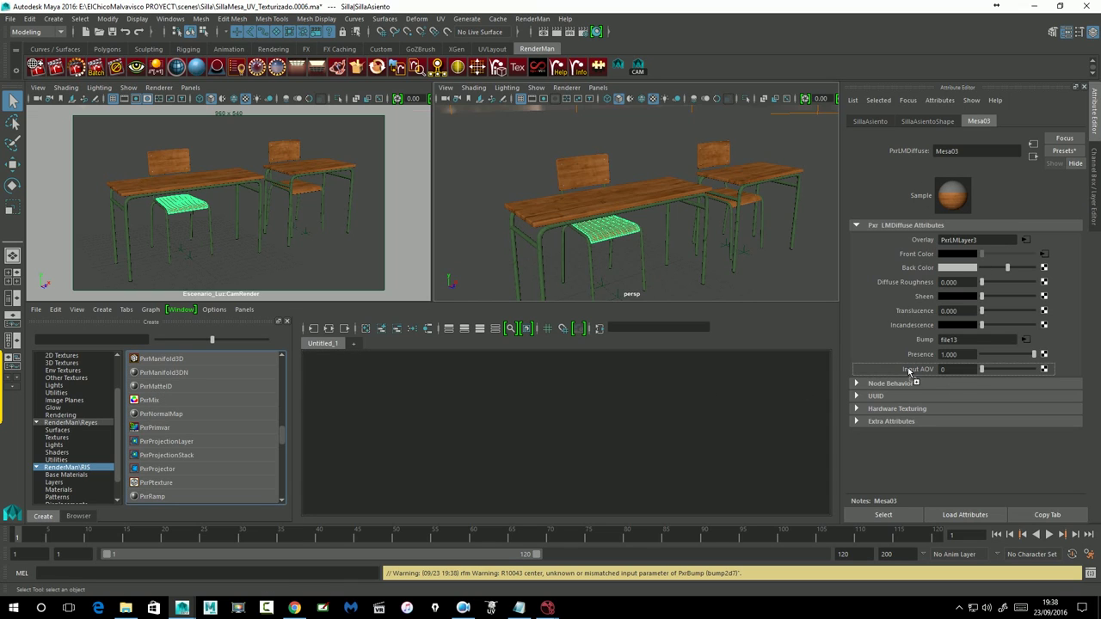
Connect a new PxrMatteID node to Mesa03's Input AOV and add a Matte ID 0 attribute
drag(808, 370, 914, 371)
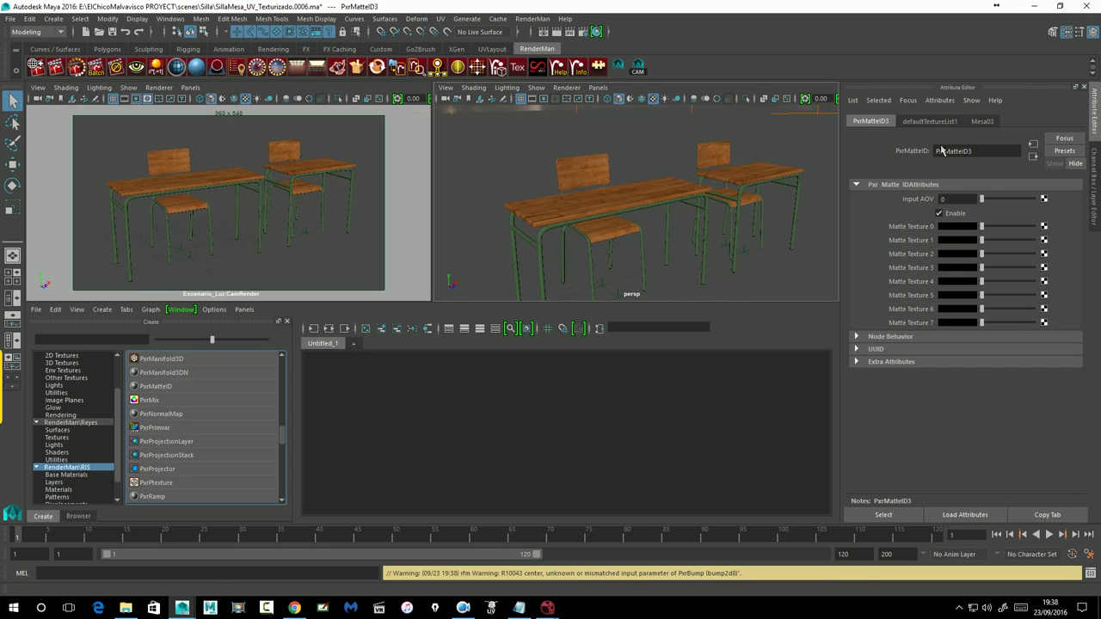
click(1033, 156)
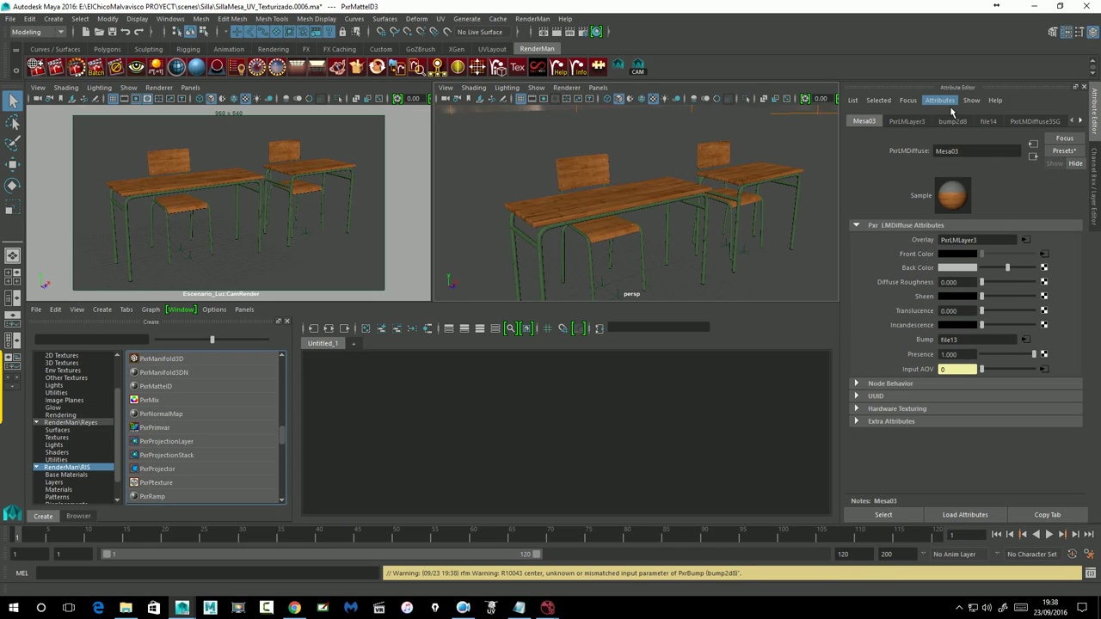
click(946, 102)
mouse_move(946, 150)
click(836, 174)
scroll(406, 322, down, 3)
scroll(406, 324, down, 5)
scroll(405, 327, down, 3)
click(349, 242)
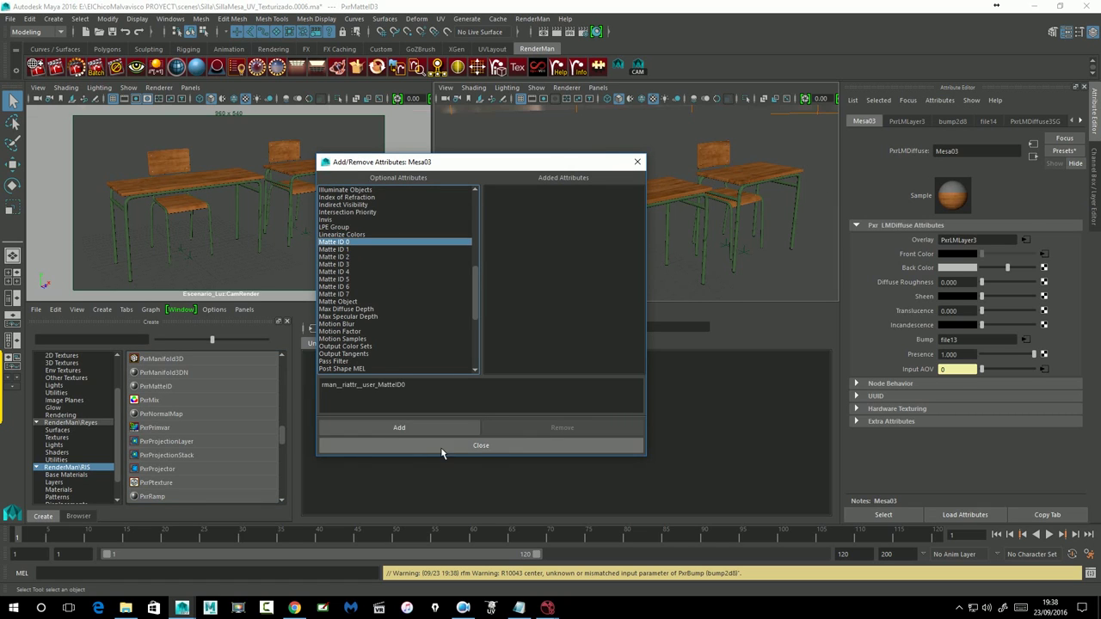
click(432, 428)
click(518, 446)
Set Mesa03's Matte ID 0 colour to red, then select the right desk's tabletop
click(890, 435)
click(955, 446)
click(919, 423)
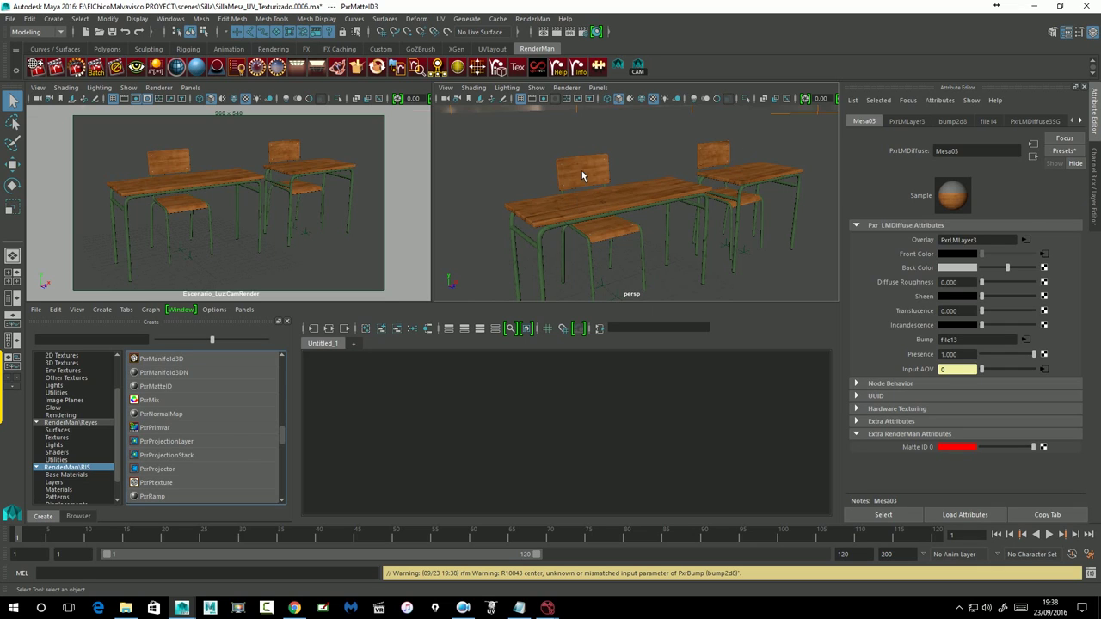
click(748, 178)
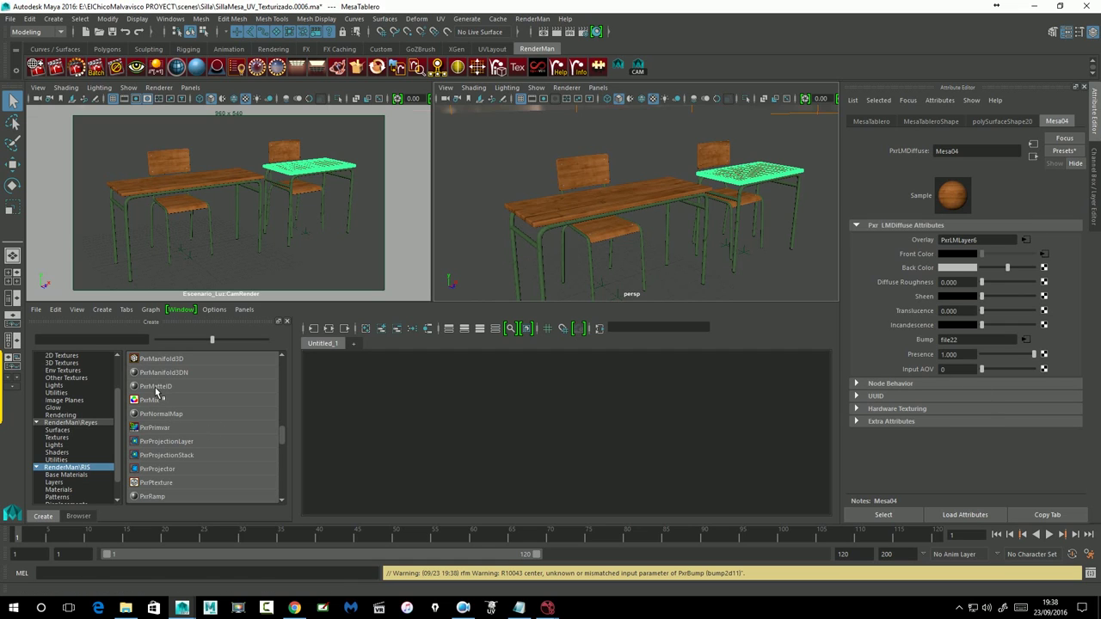
Connect a new PxrMatteID node to Mesa04's Input AOV and add a Matte ID 0 attribute
drag(877, 375, 913, 374)
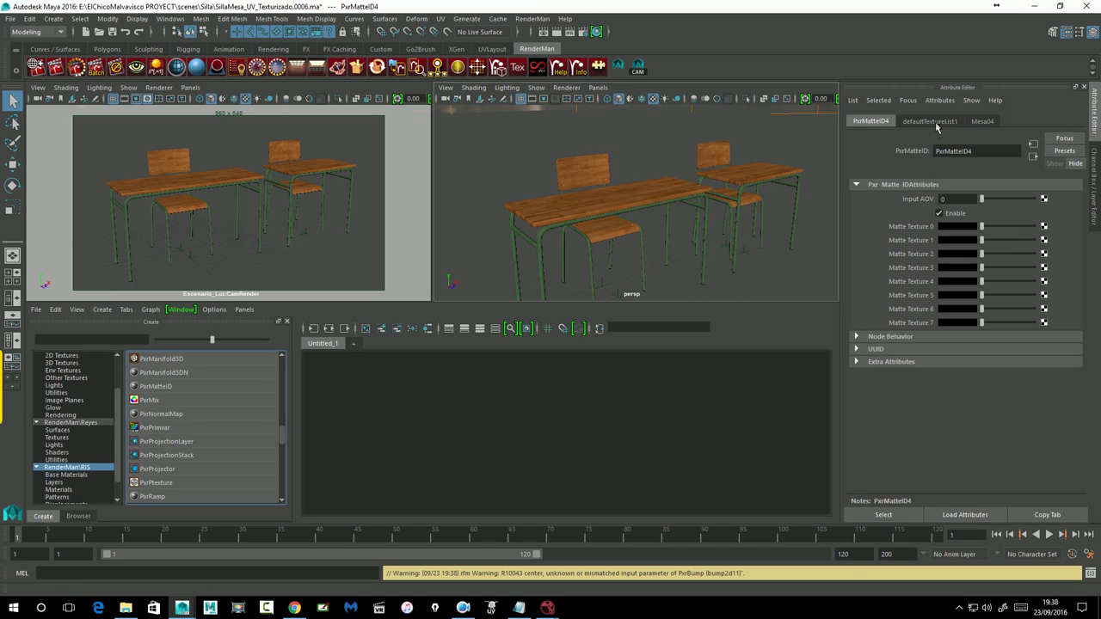
click(1034, 156)
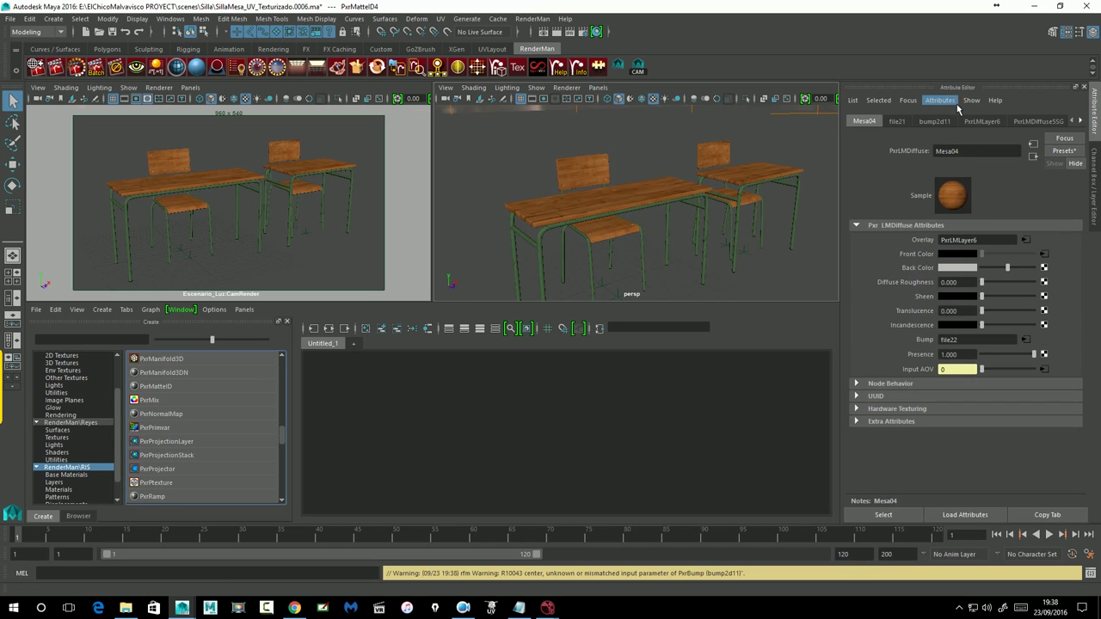
click(950, 103)
mouse_move(961, 151)
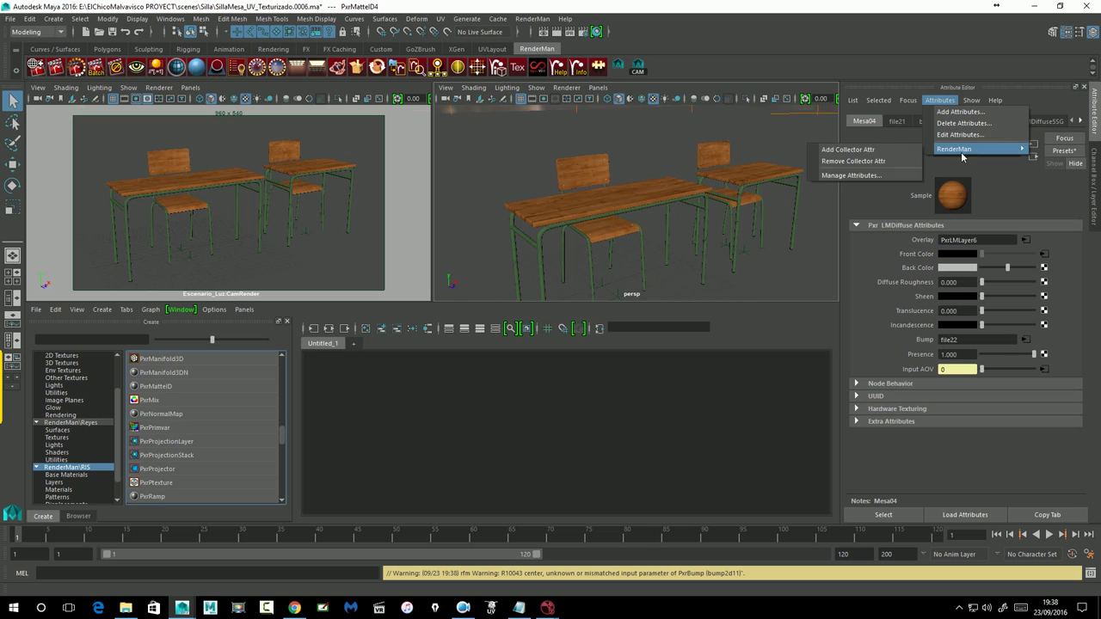
click(860, 173)
scroll(376, 351, down, 5)
scroll(354, 319, down, 3)
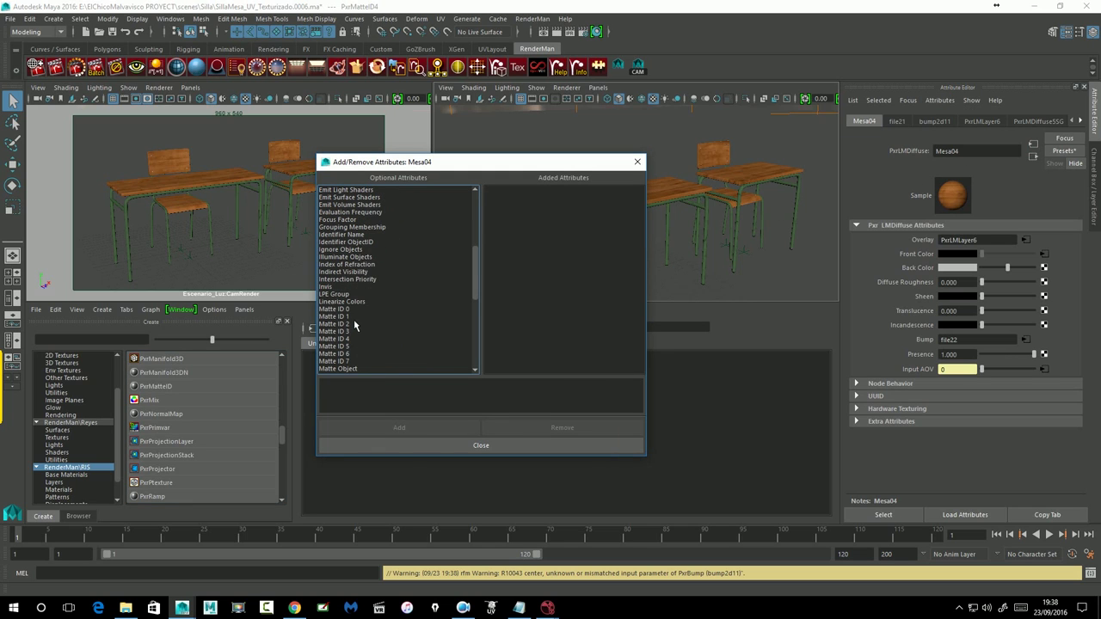
click(347, 310)
click(404, 431)
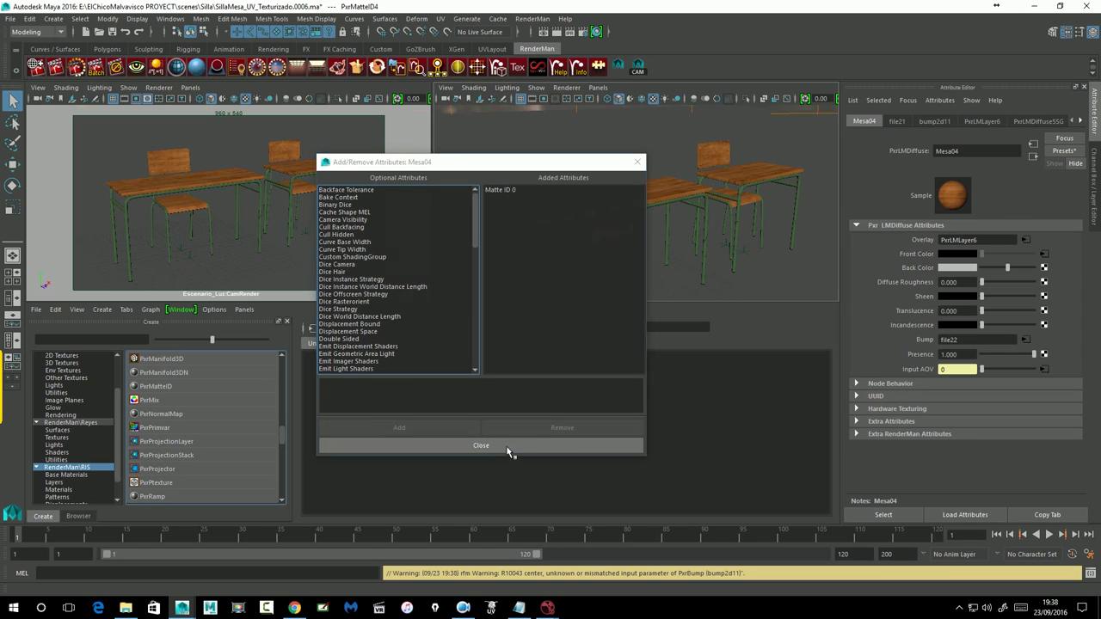
click(481, 446)
Set Mesa04's Matte ID 0 colour to red, then select the right chair's backrest
click(892, 435)
click(947, 447)
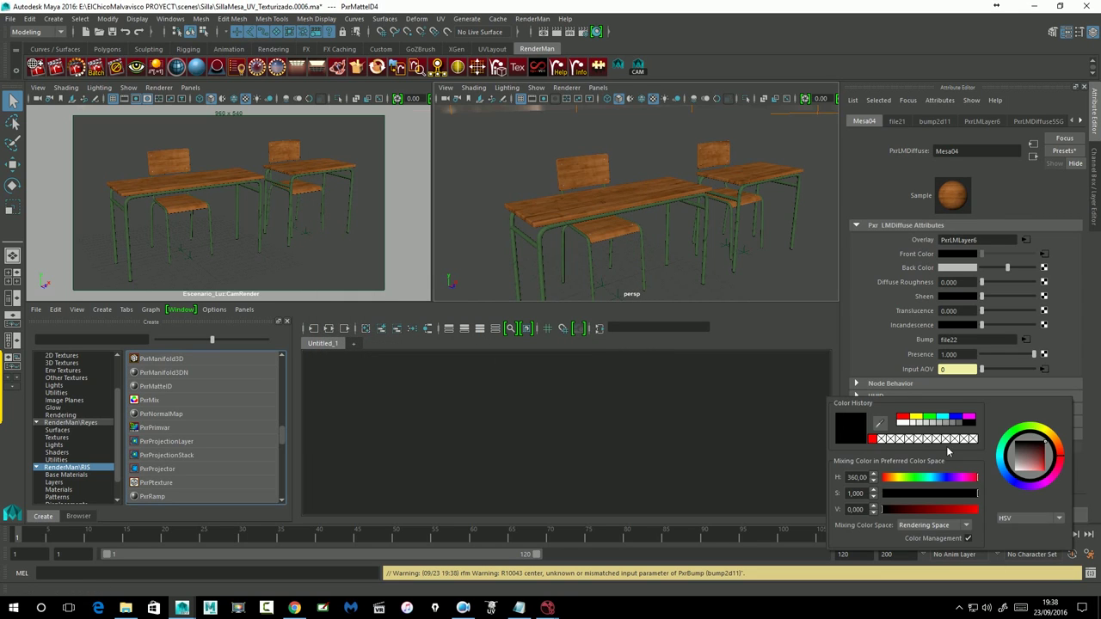
click(903, 419)
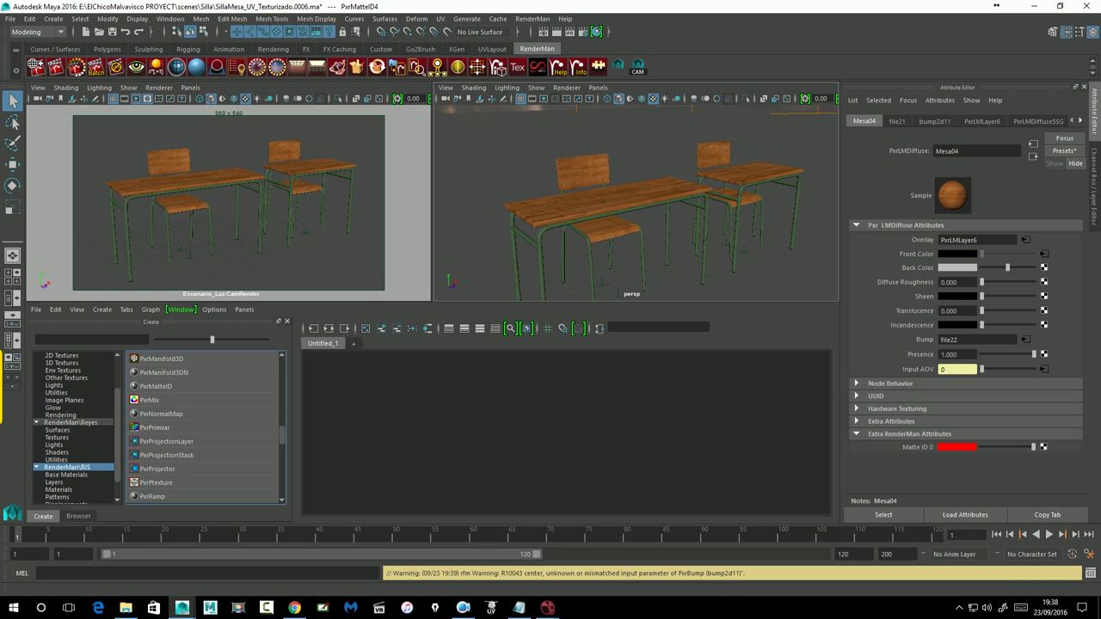
click(714, 158)
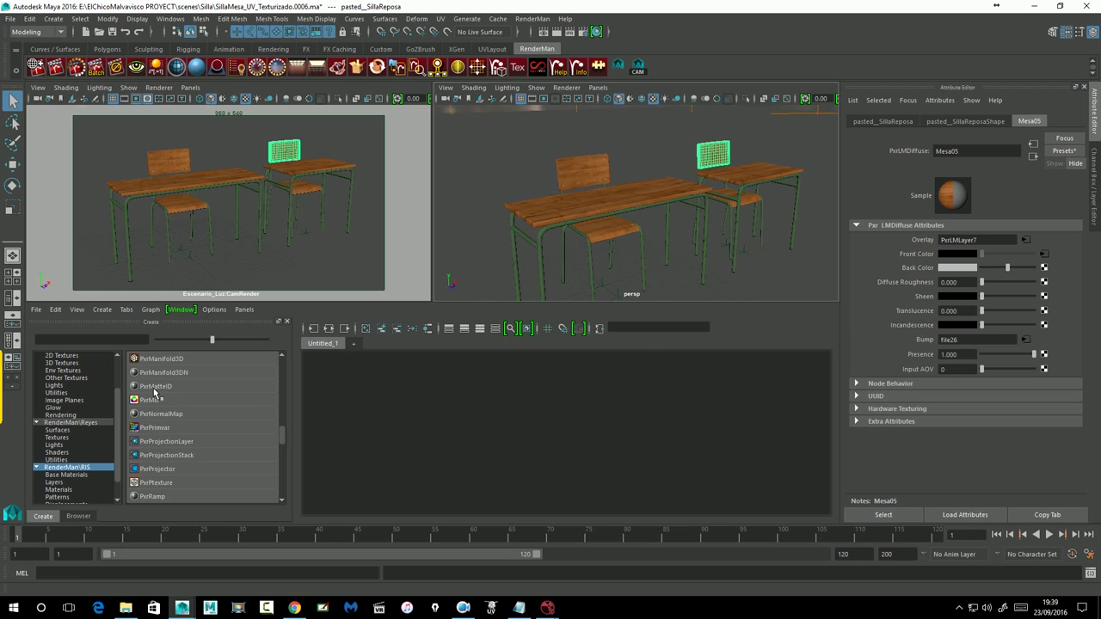
Connect a new PxrMatteID node to Mesa05's Input AOV and add a Matte ID 0 attribute
click(157, 387)
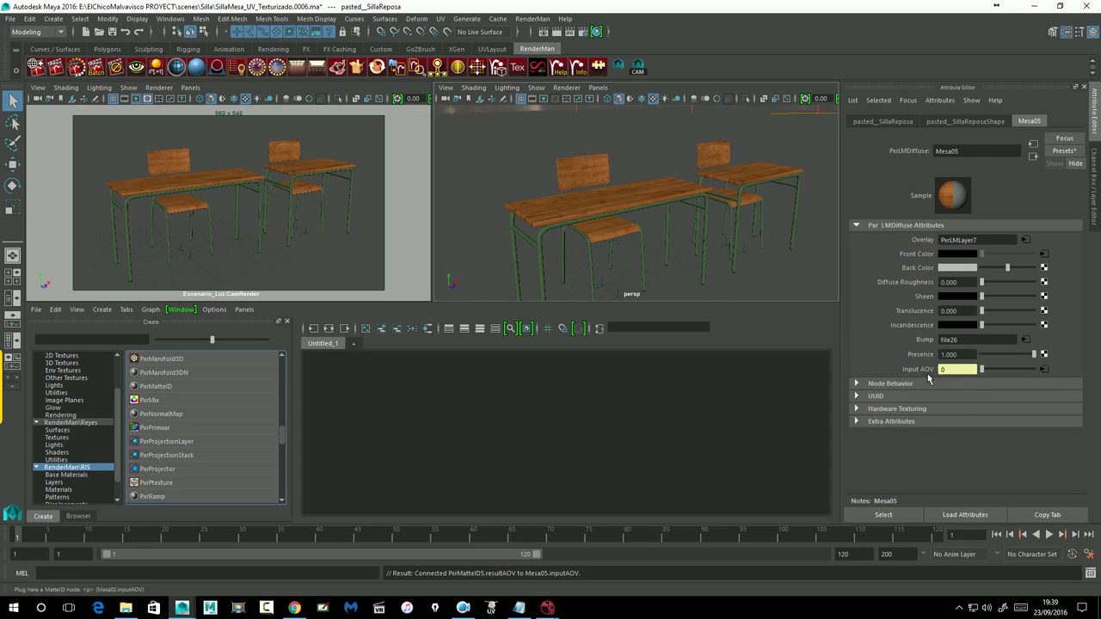
click(1033, 157)
click(944, 104)
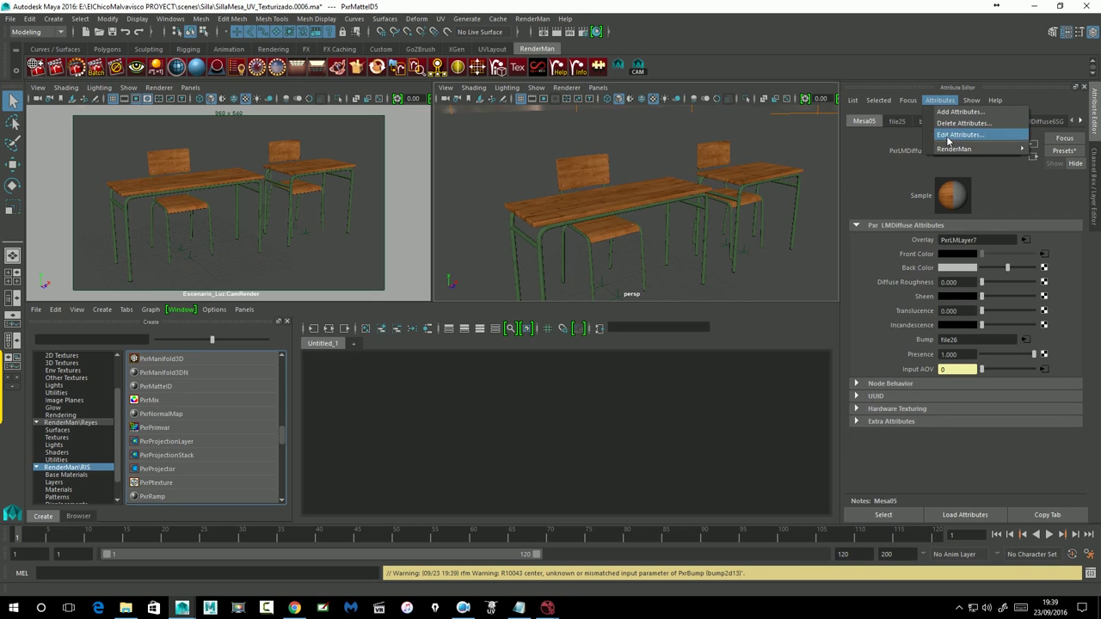
mouse_move(944, 151)
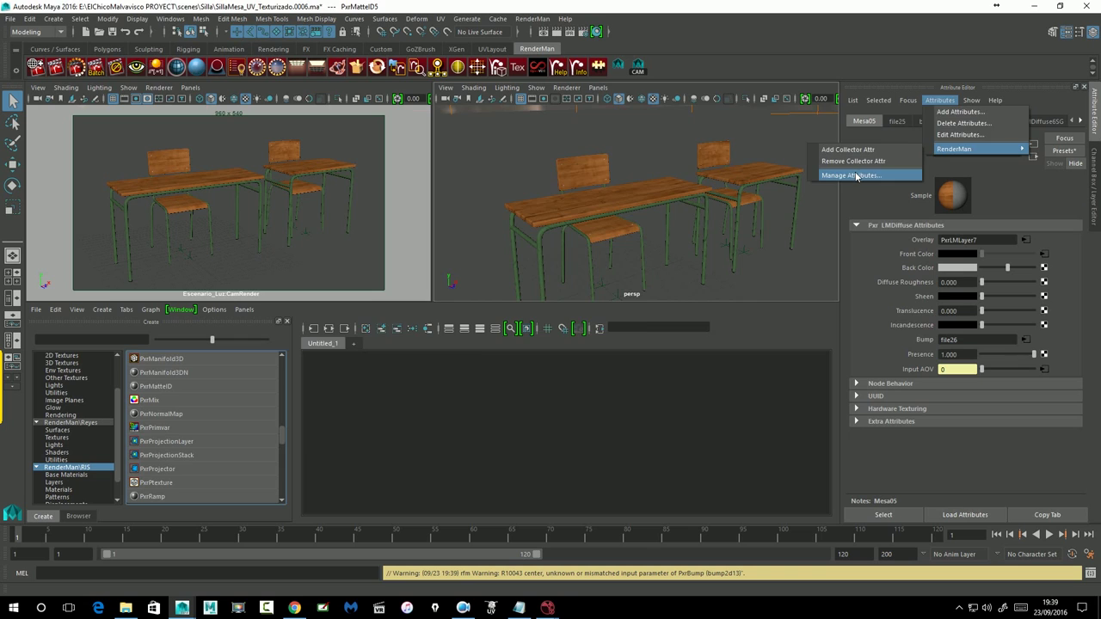
click(851, 175)
scroll(382, 356, down, 4)
scroll(378, 346, down, 2)
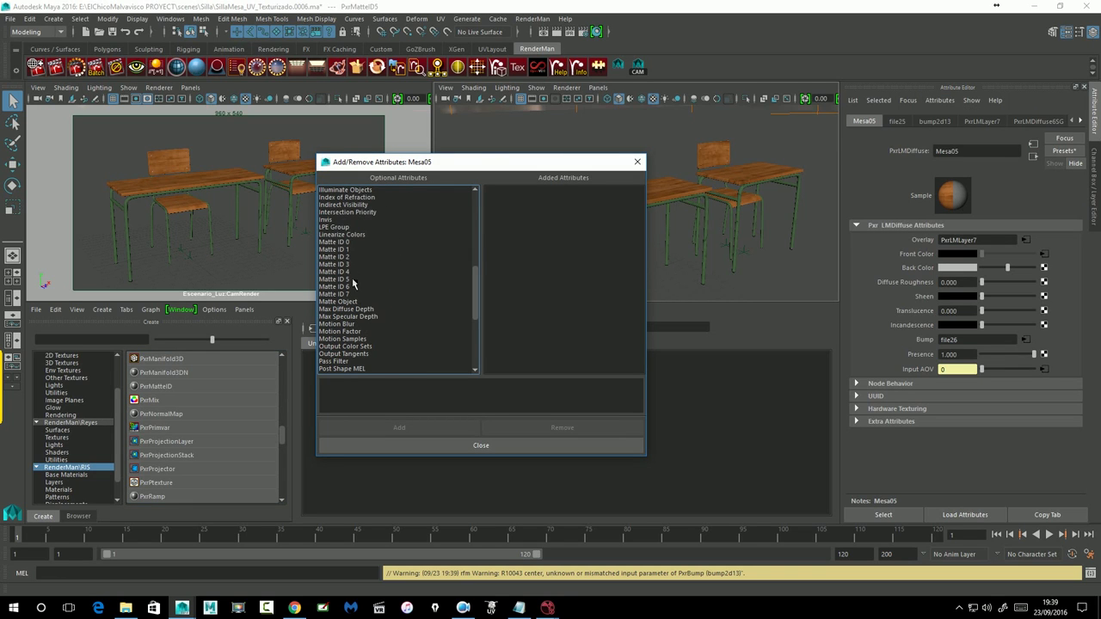
click(344, 242)
click(399, 428)
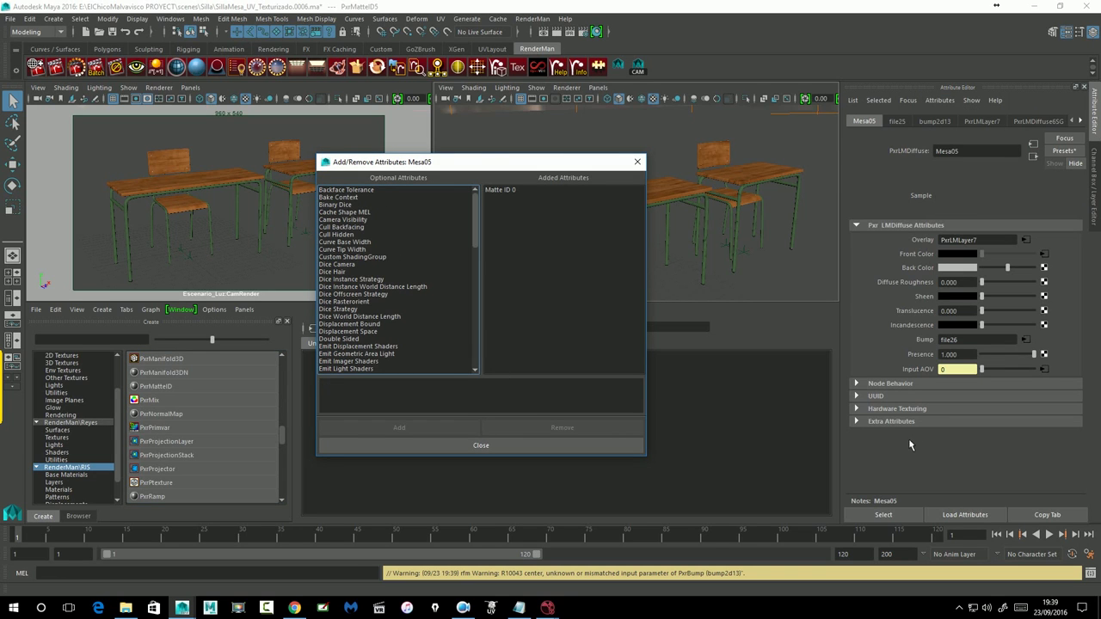
click(638, 165)
Set Mesa05's Matte ID 0 colour to red, then select the right chair's seat
click(904, 434)
click(960, 448)
click(912, 422)
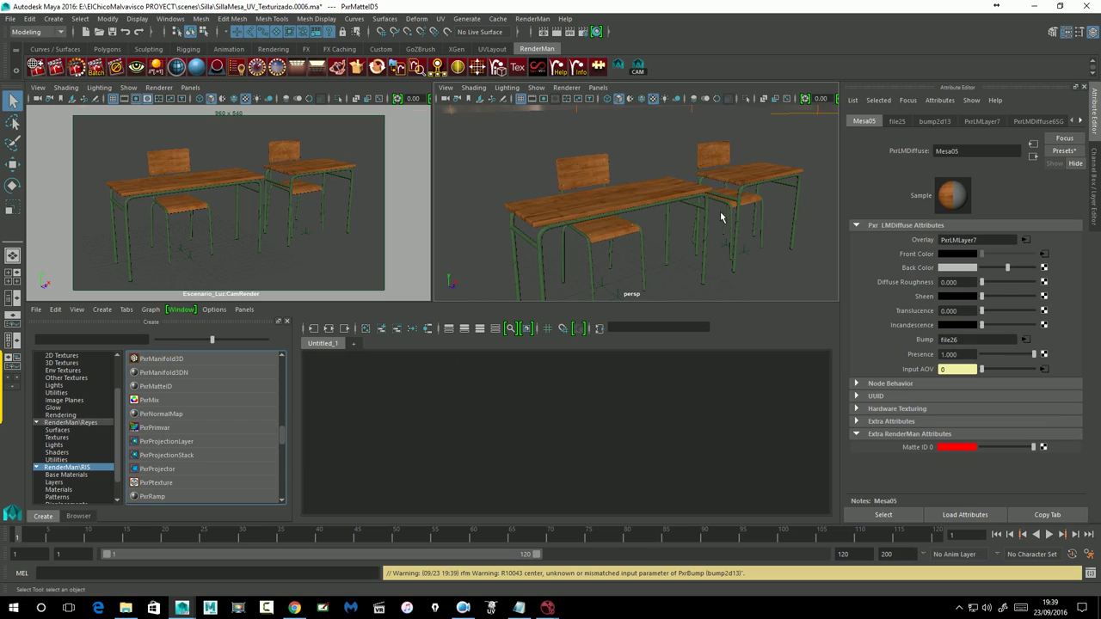
click(723, 162)
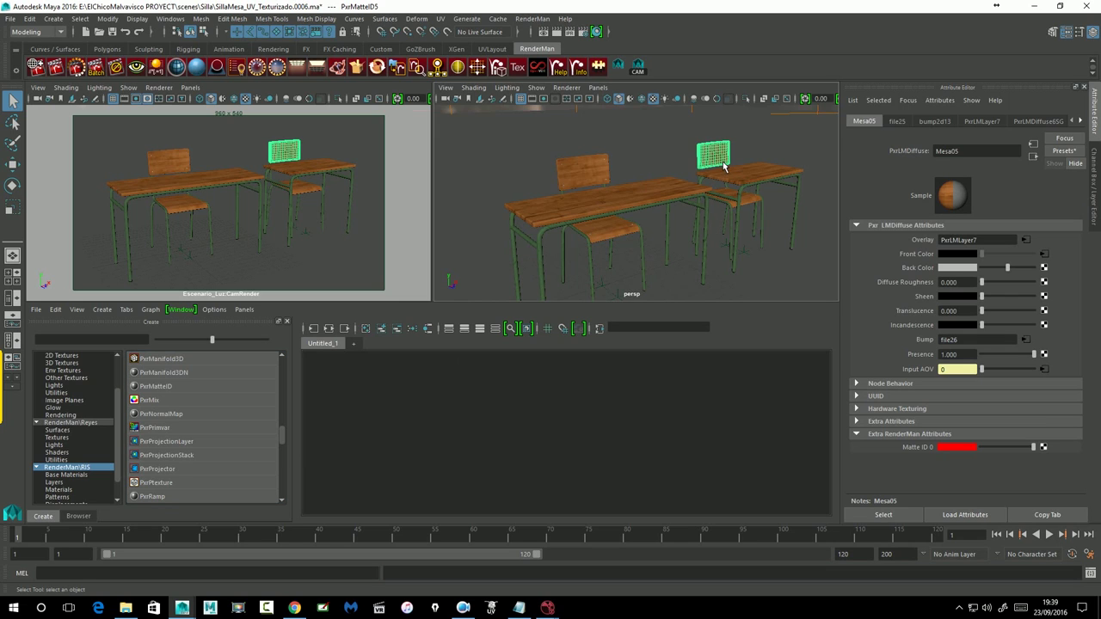
click(754, 208)
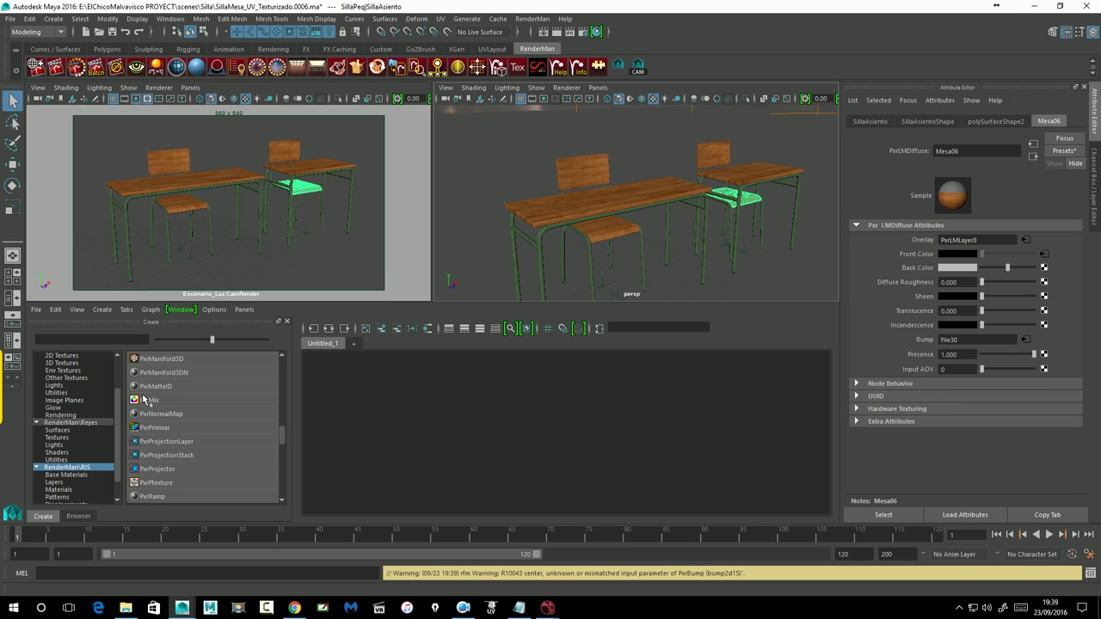
Connect a new PxrMatteID node to Mesa06's Input AOV and add a Matte ID 0 attribute
drag(147, 398, 927, 372)
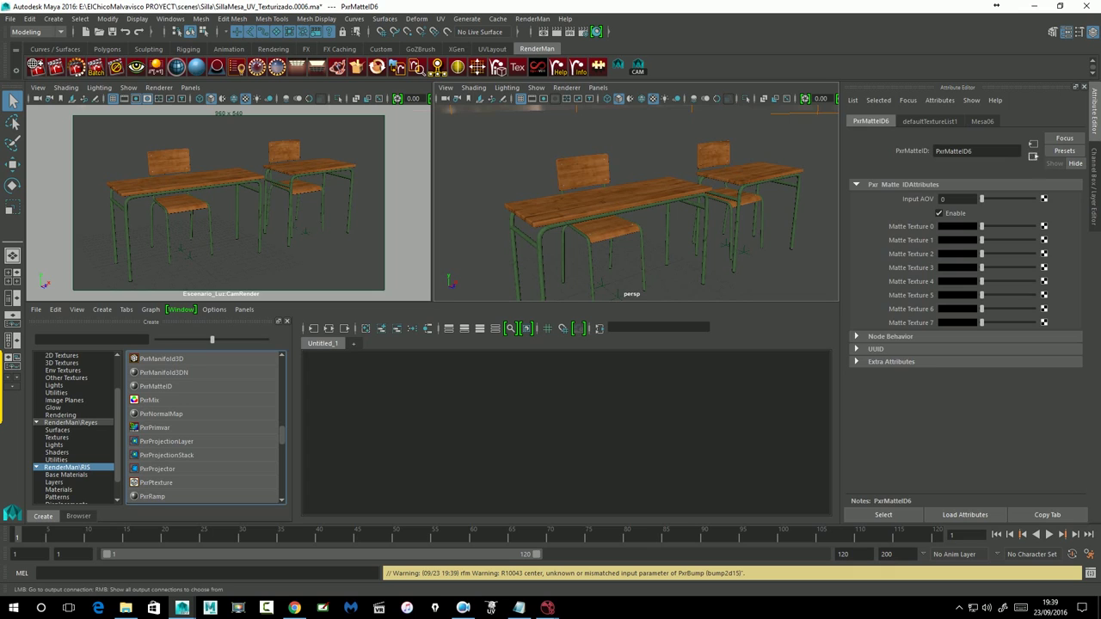
click(1035, 158)
click(940, 101)
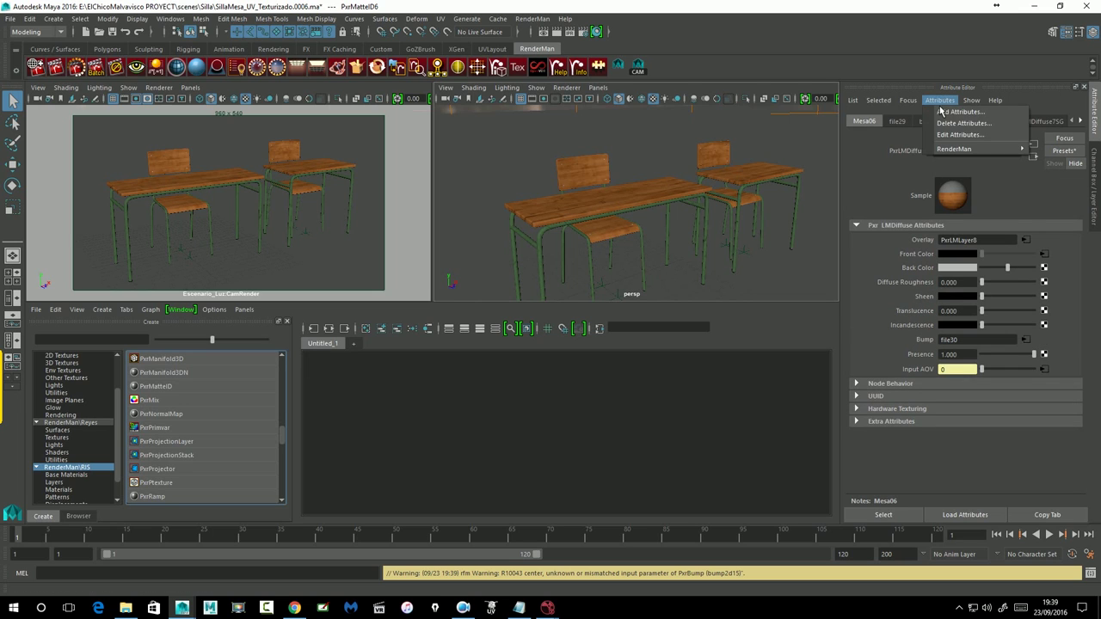
mouse_move(945, 135)
click(865, 164)
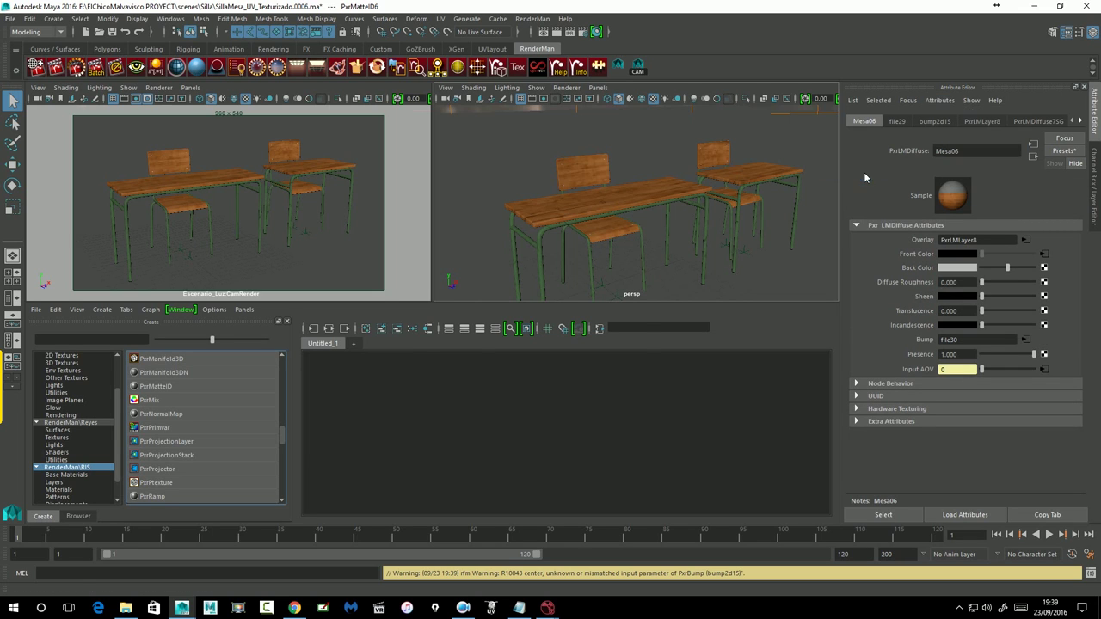
scroll(372, 322, down, 10)
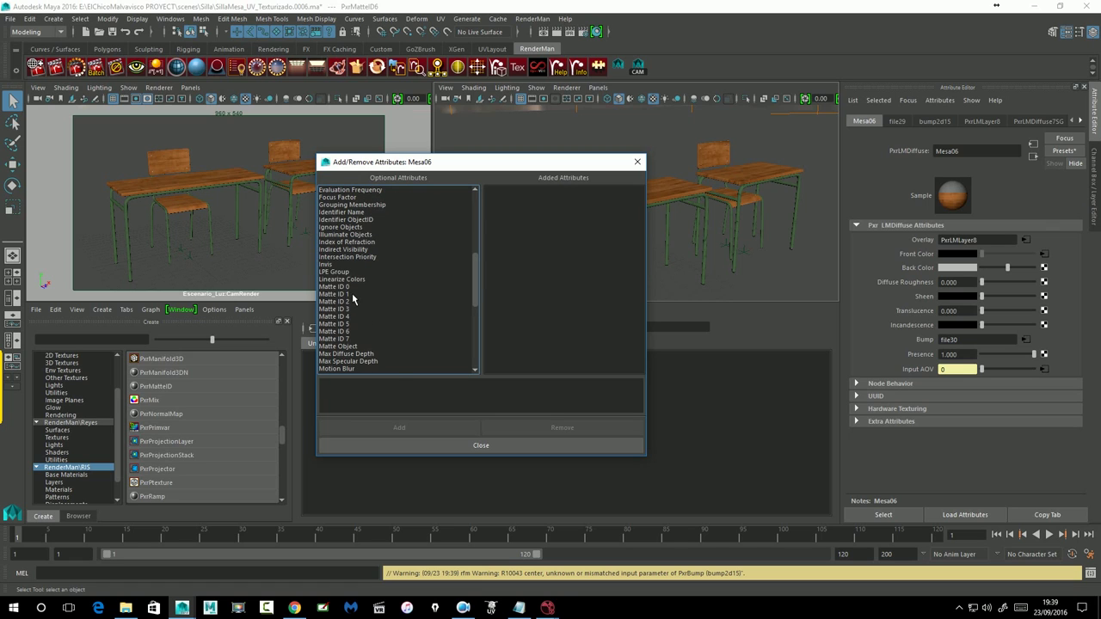
click(351, 288)
click(422, 431)
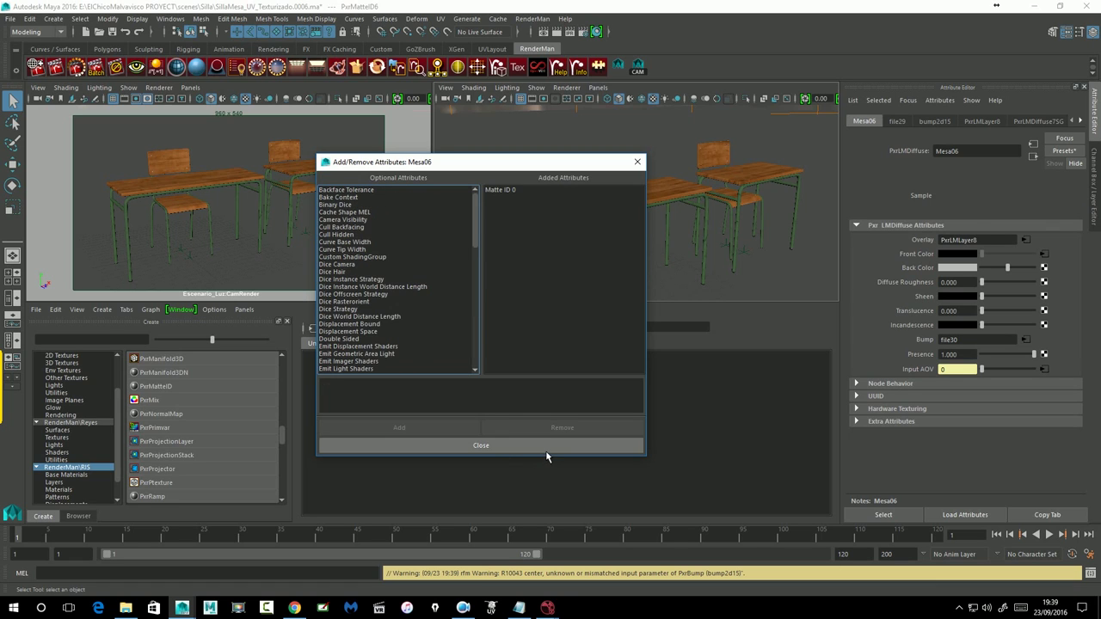
click(544, 454)
Make Mesa06's Matte ID 0 red and increment-save the scene as SillaMesa_UV_Texturizado.0007.ma
click(904, 434)
click(954, 450)
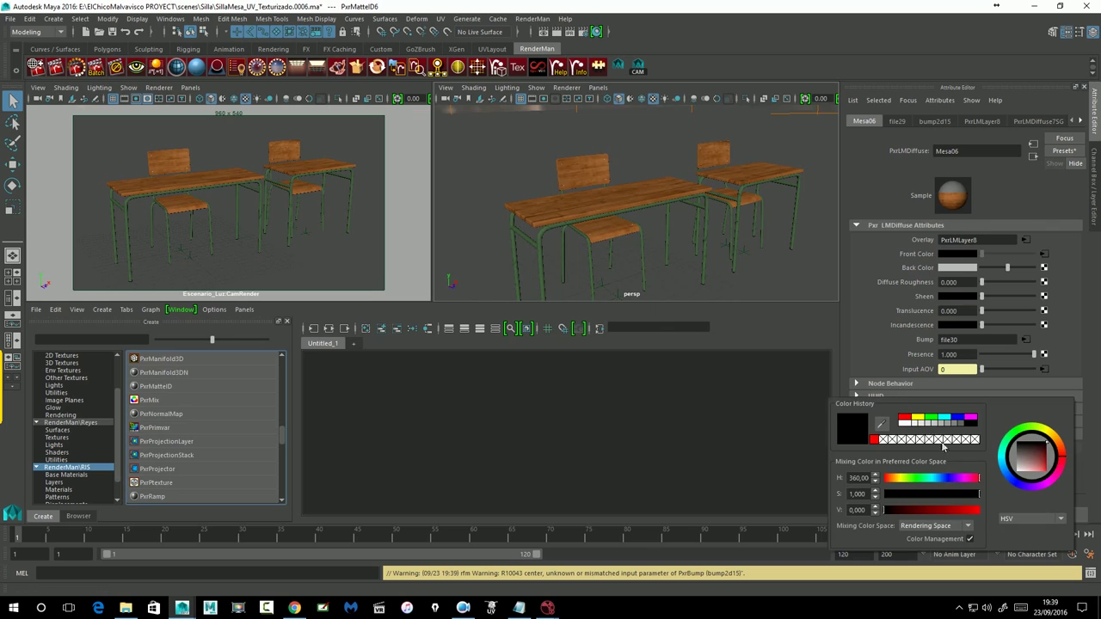
click(906, 421)
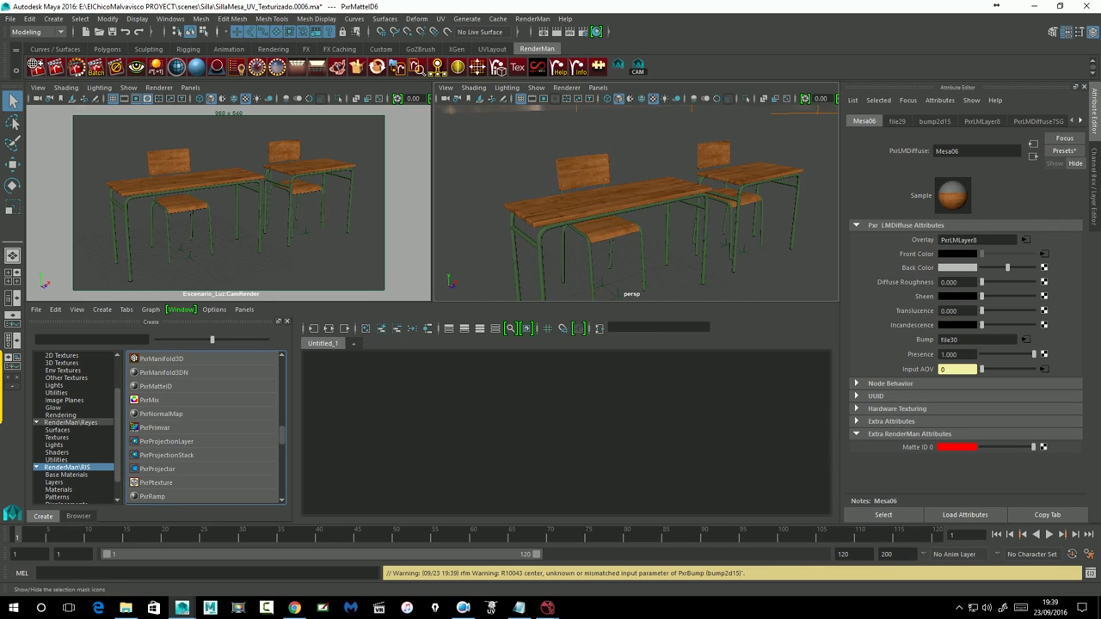
click(12, 18)
click(54, 90)
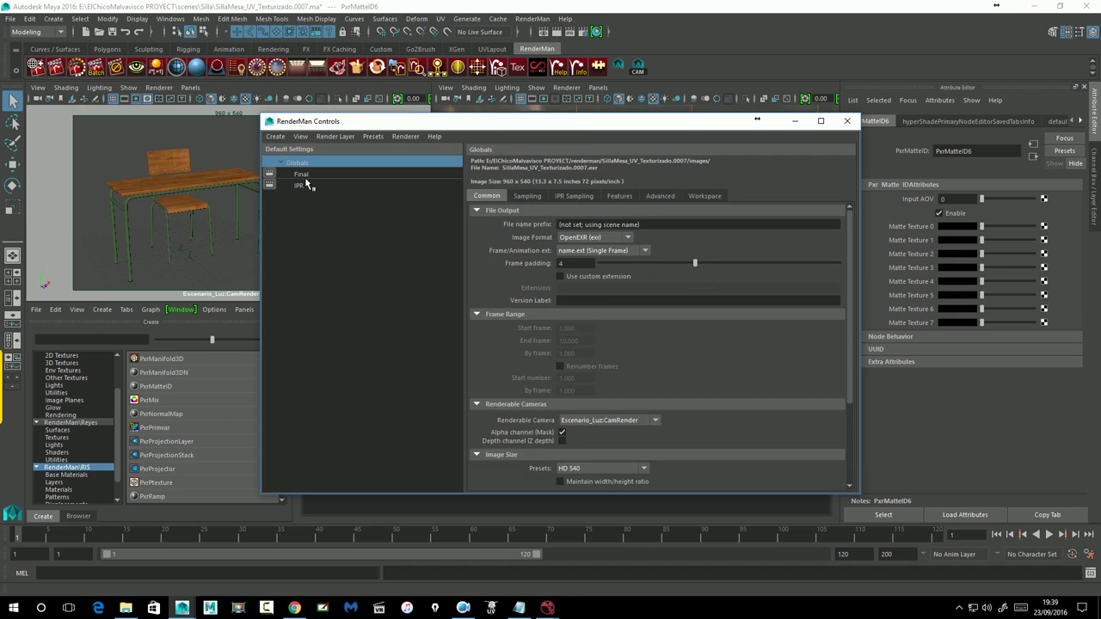
Add the MatteID0 colour channel to the Final render outputs, then close RenderMan Controls
click(305, 176)
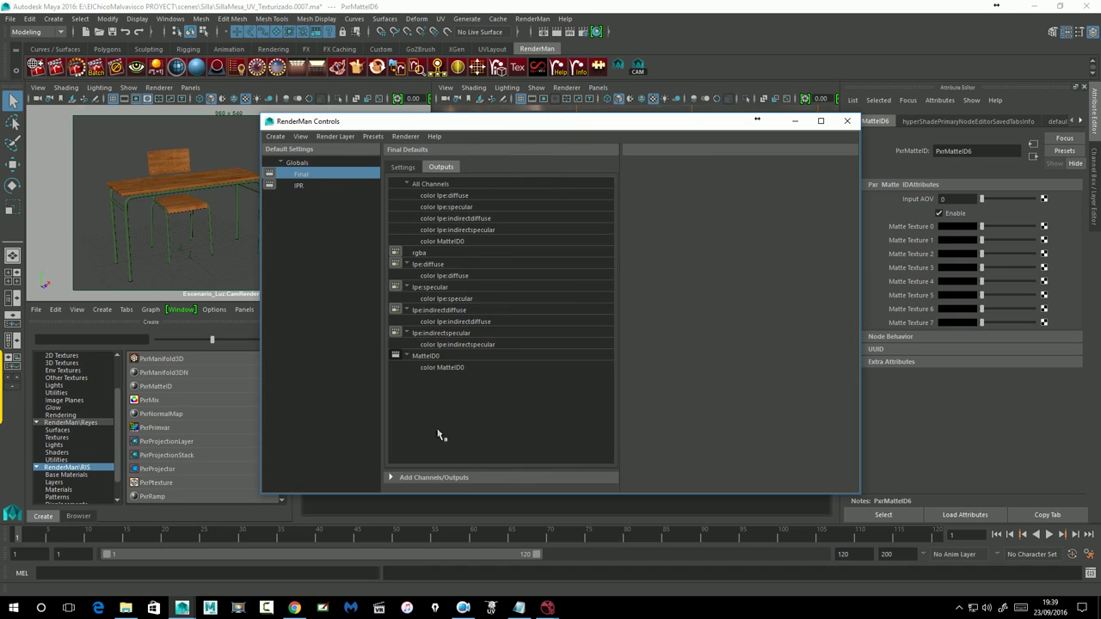
click(441, 479)
click(460, 341)
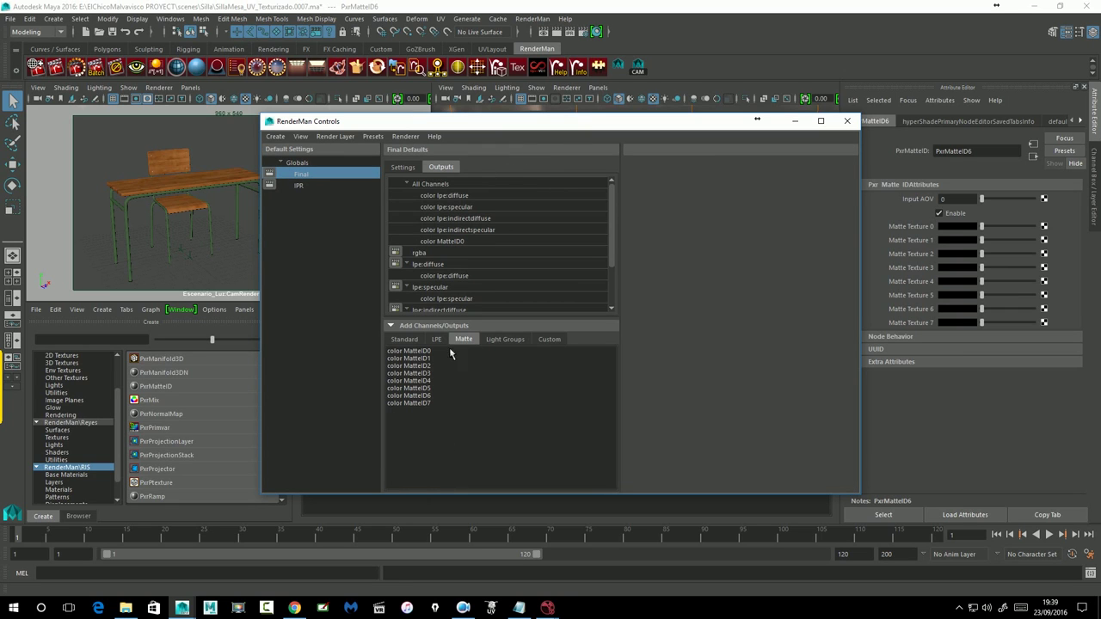
drag(421, 355, 480, 277)
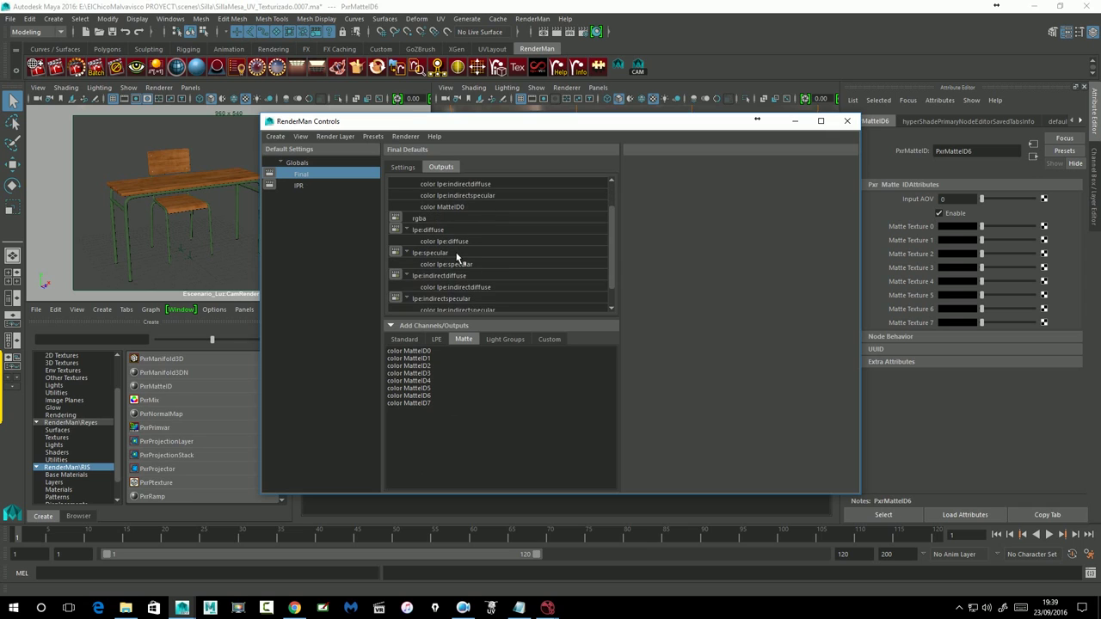
scroll(456, 255, down, 3)
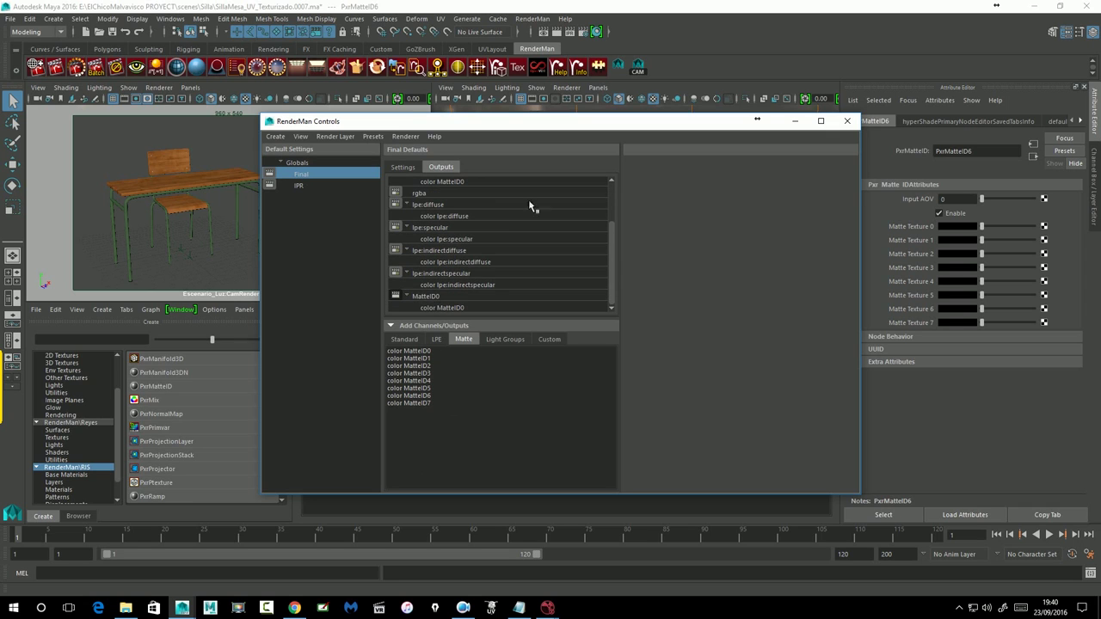
drag(609, 128, 711, 135)
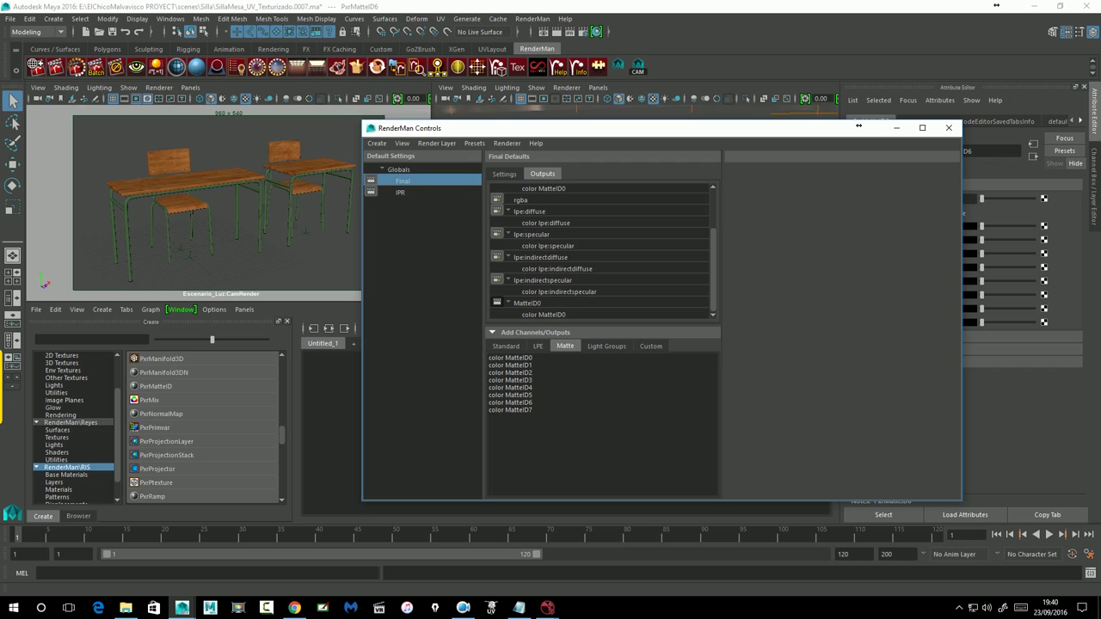
click(947, 129)
Clear the Script Editor history, batch render the scene, and bring up the rendered images folder
click(1090, 574)
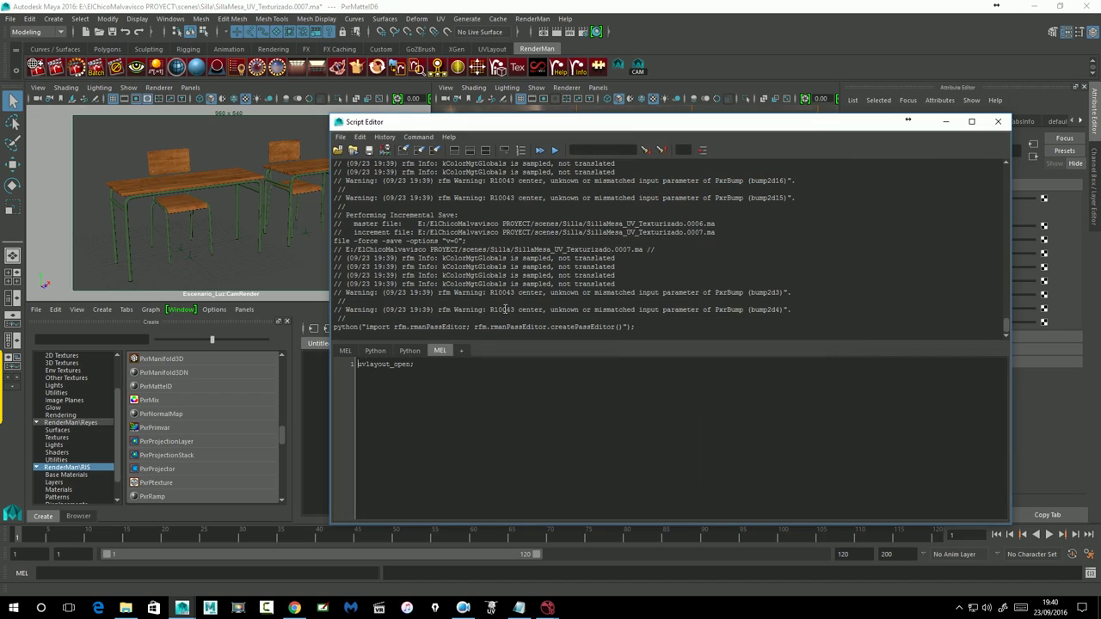
click(404, 150)
click(106, 73)
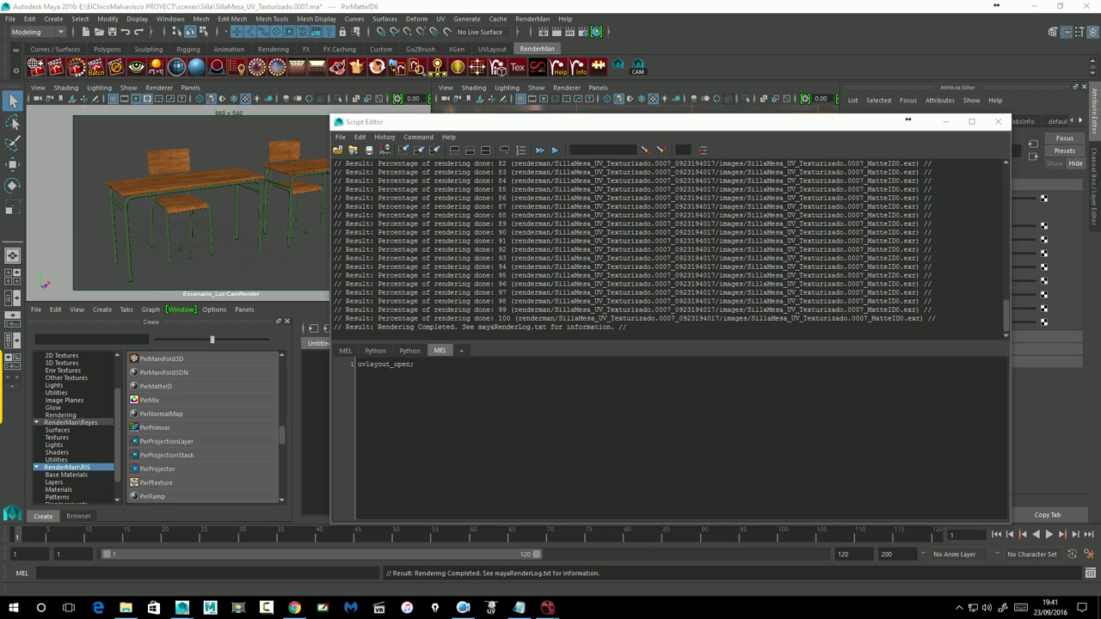
click(126, 609)
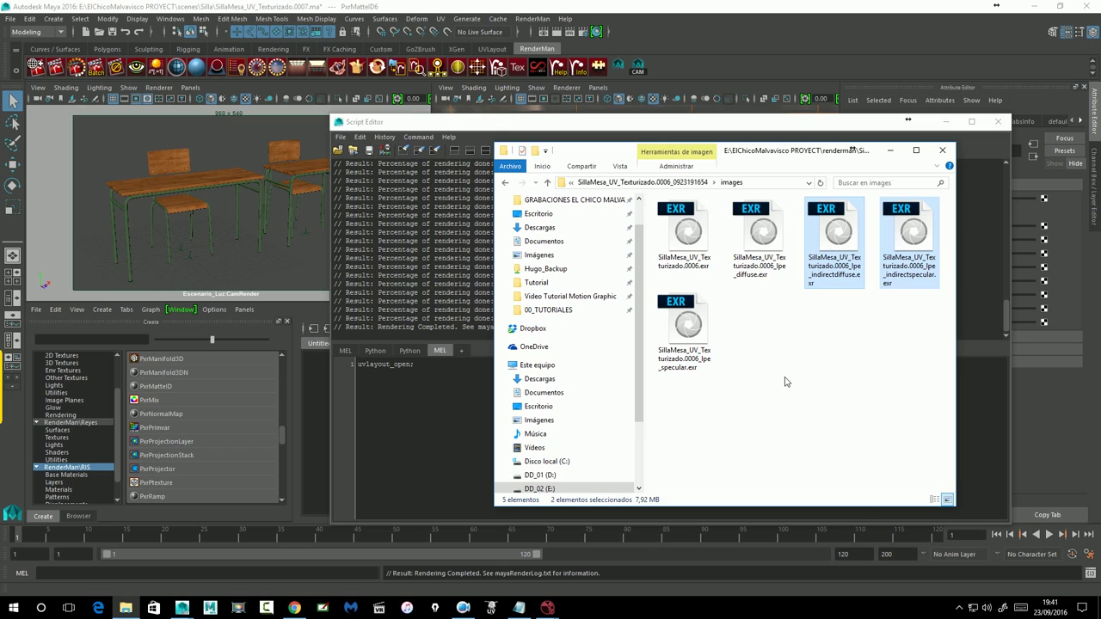
Copy SillaMesa_UV_Texturizado.0007_MatteID0.exr from the 0007 render's images folder
click(696, 182)
click(594, 182)
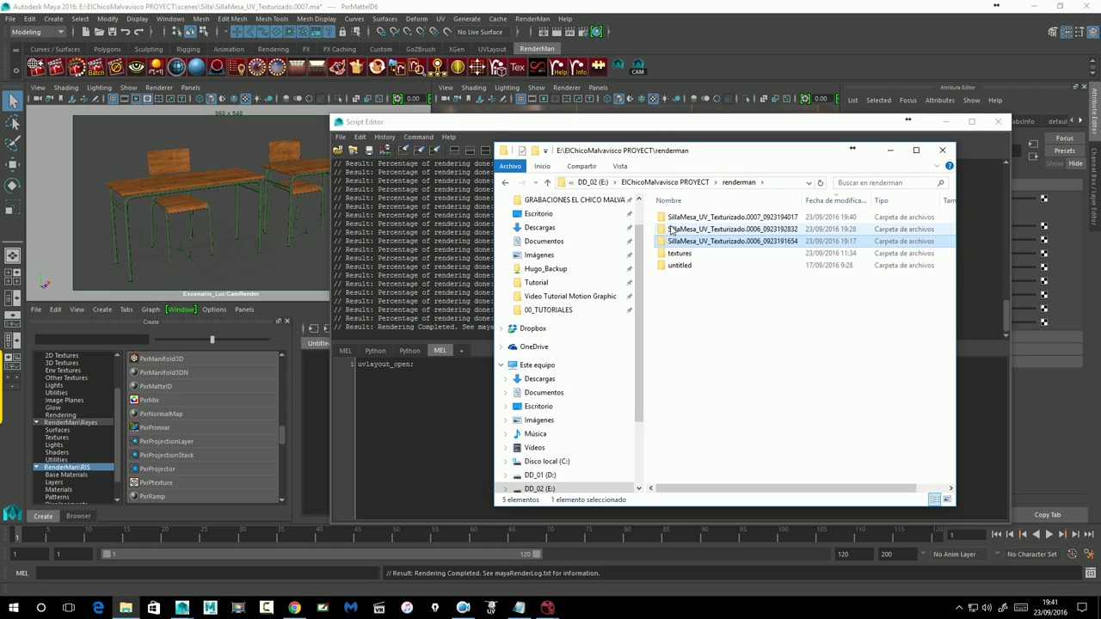
double_click(723, 218)
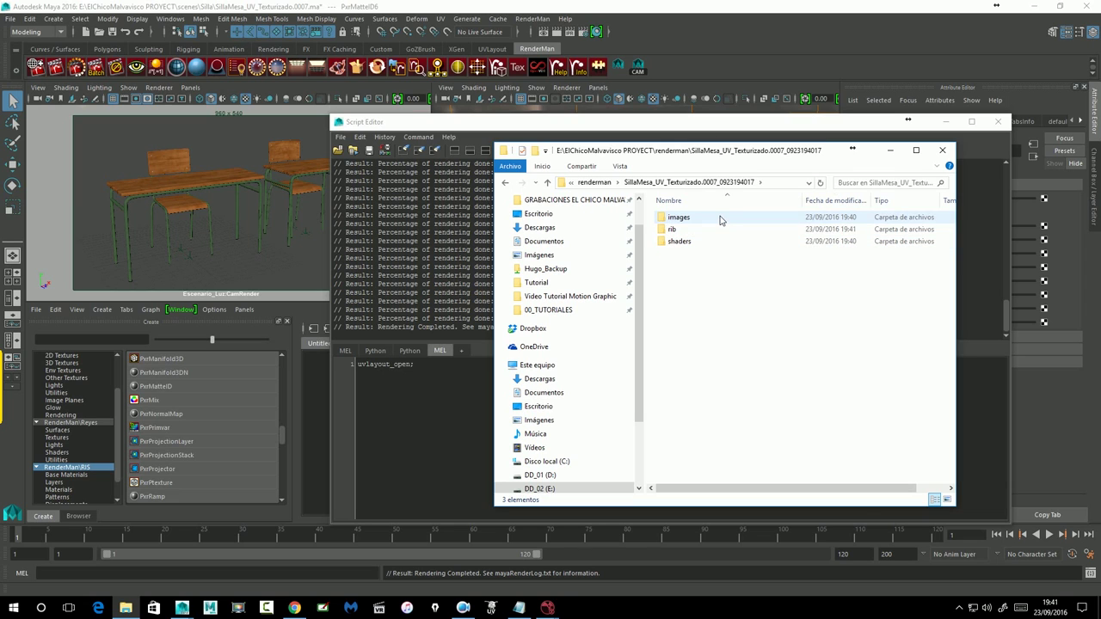
double_click(721, 220)
click(695, 233)
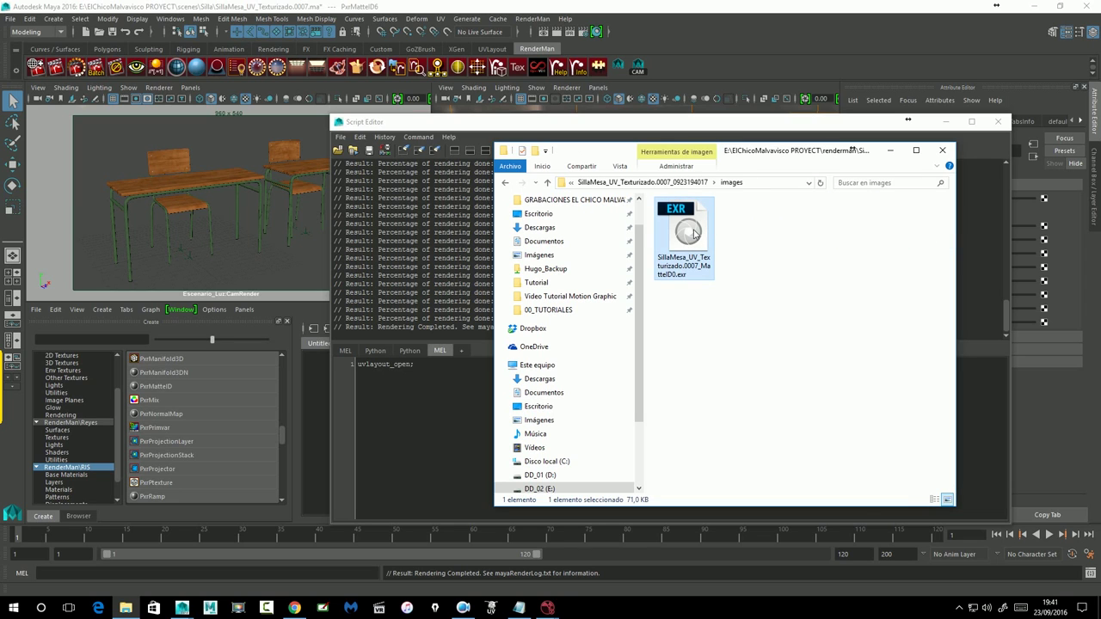
right_click(695, 232)
click(455, 506)
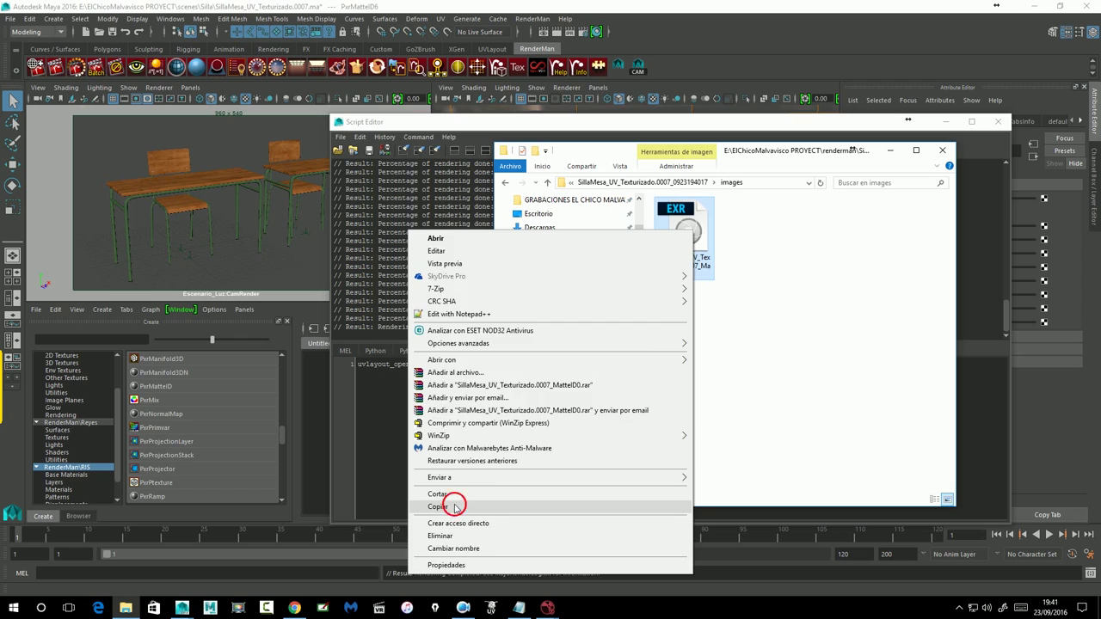
Paste the MatteID0 EXR into the SillaMesa_UV_Texturizado.0006 images folder
click(504, 183)
click(505, 183)
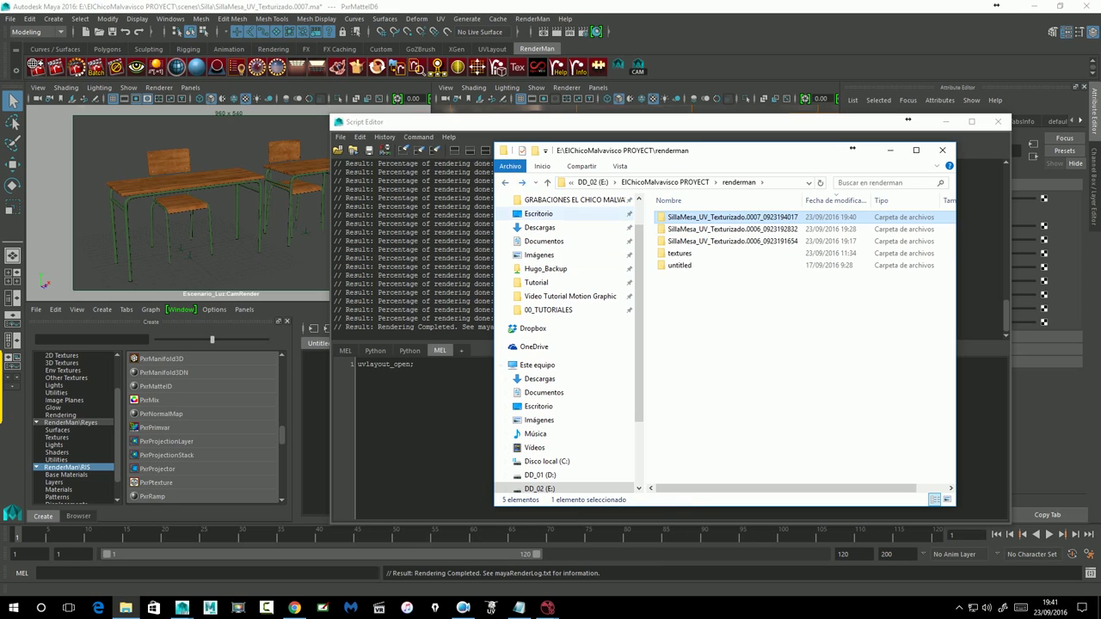
double_click(688, 217)
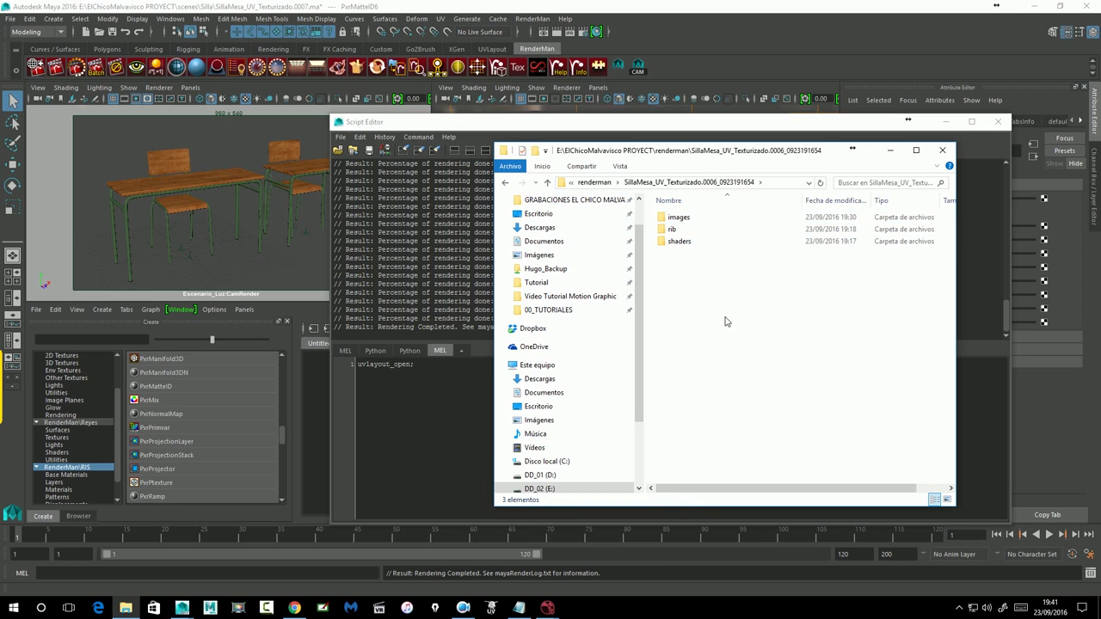
double_click(678, 217)
right_click(774, 375)
click(678, 451)
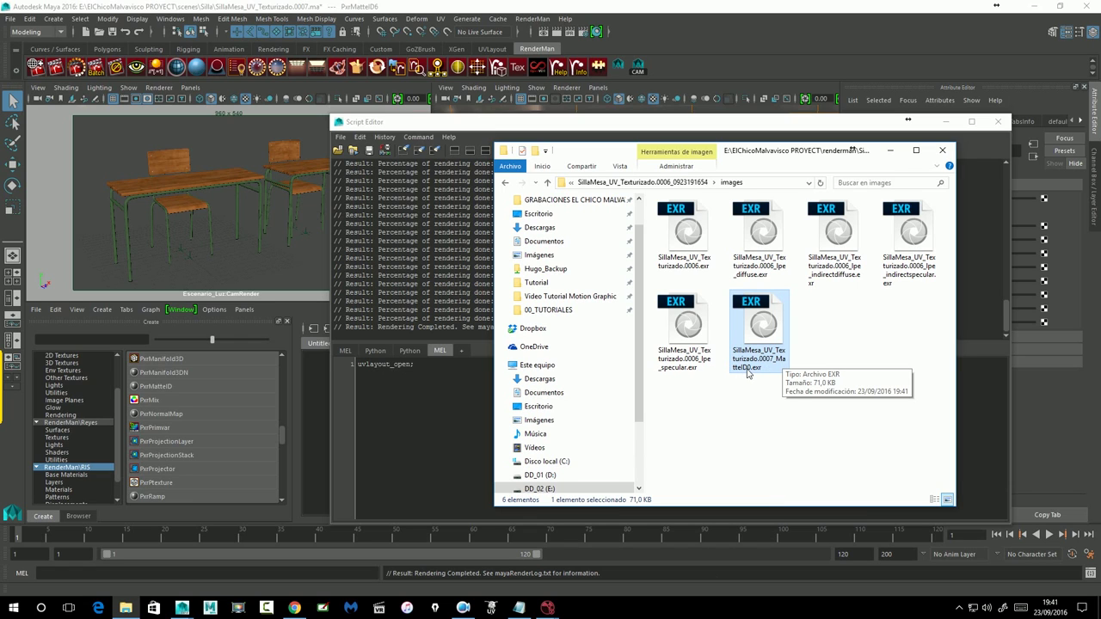
Import the MatteID0 EXR into NukeX as Read6 and view its red matte
click(548, 607)
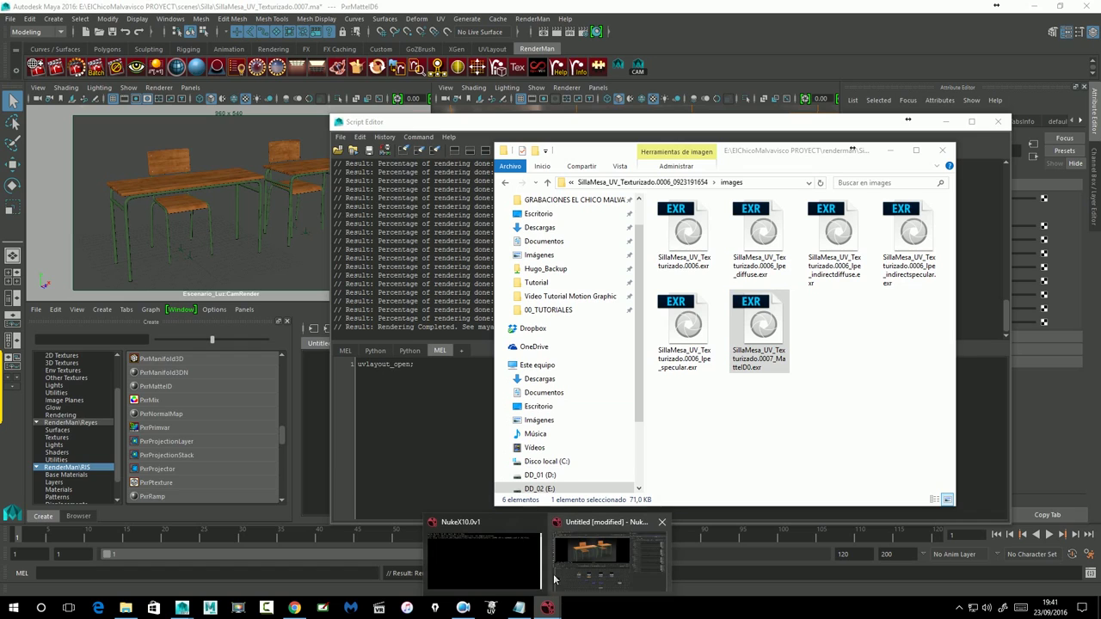
click(579, 529)
click(125, 608)
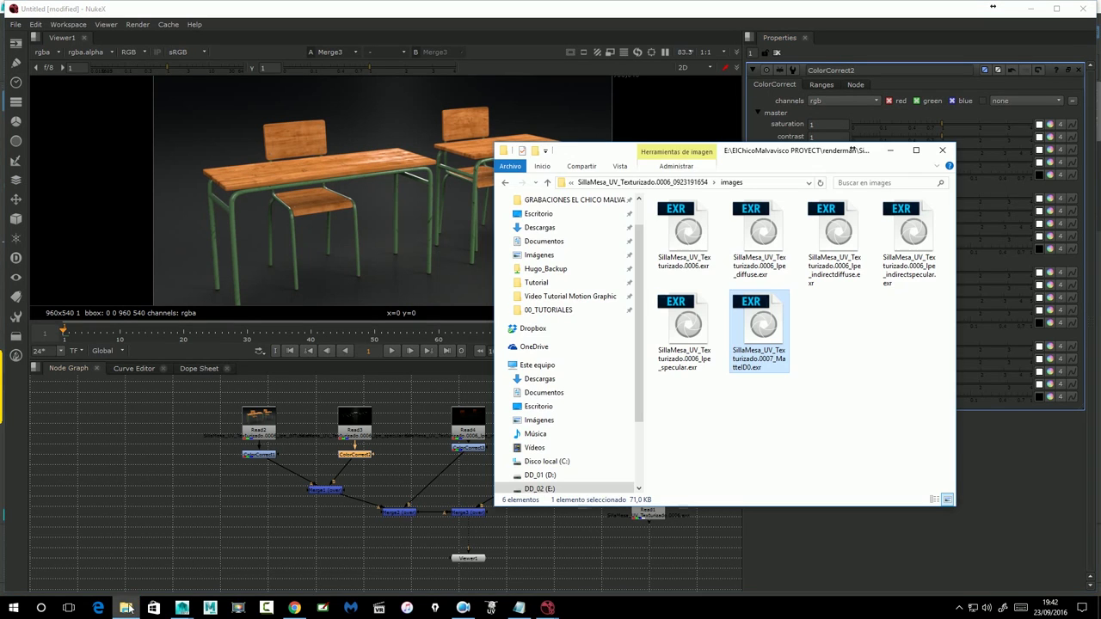
drag(771, 332, 207, 479)
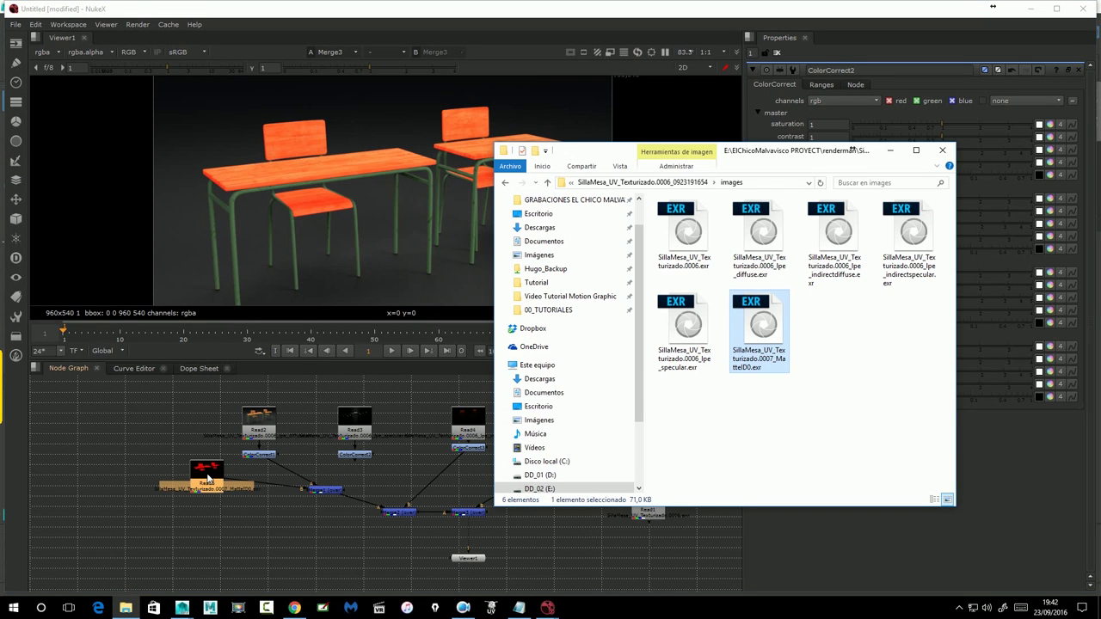
click(890, 151)
mouse_move(306, 486)
mouse_down()
mouse_move(294, 499)
mouse_move(357, 460)
mouse_up()
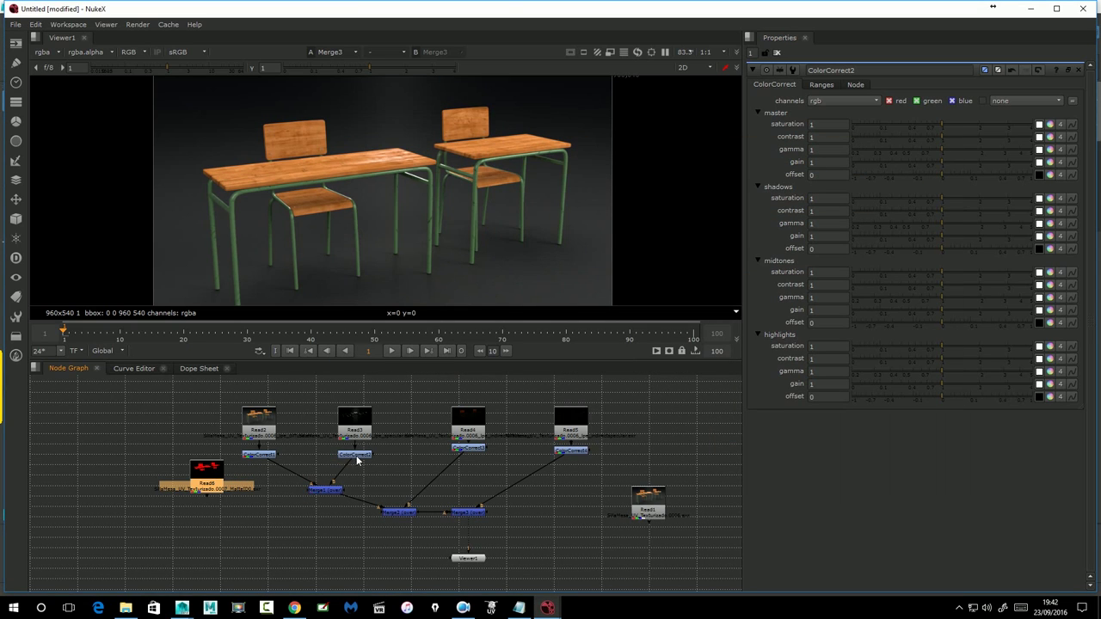
drag(214, 475, 146, 506)
key(1)
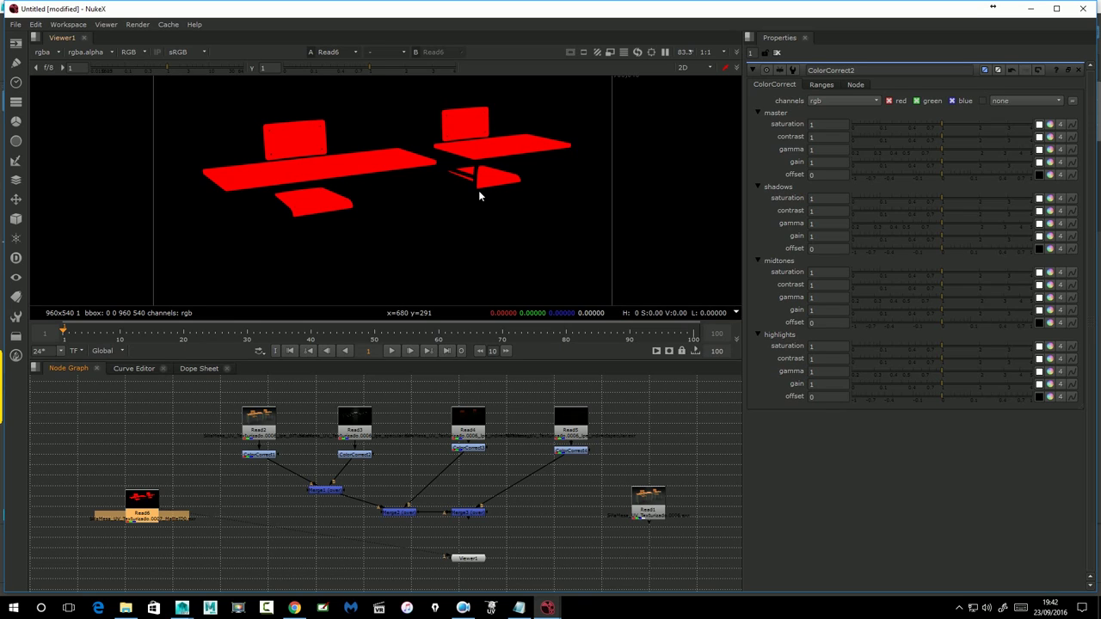
Place Read6 beside the other Read nodes, then return to Maya
drag(135, 501, 689, 424)
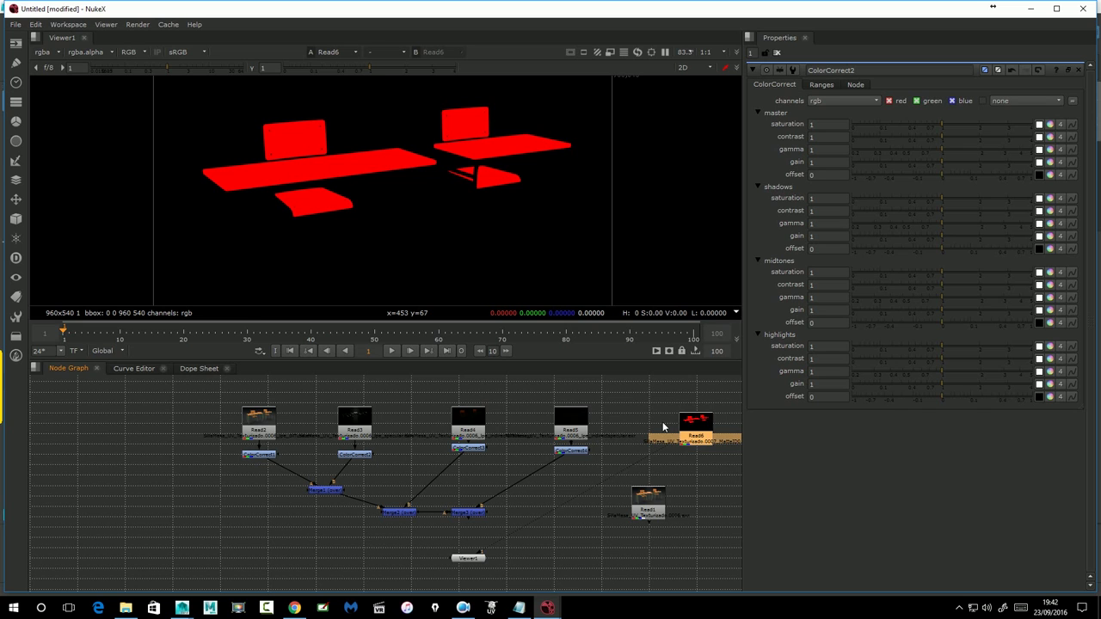
scroll(652, 418, down, 1)
scroll(657, 417, up, 2)
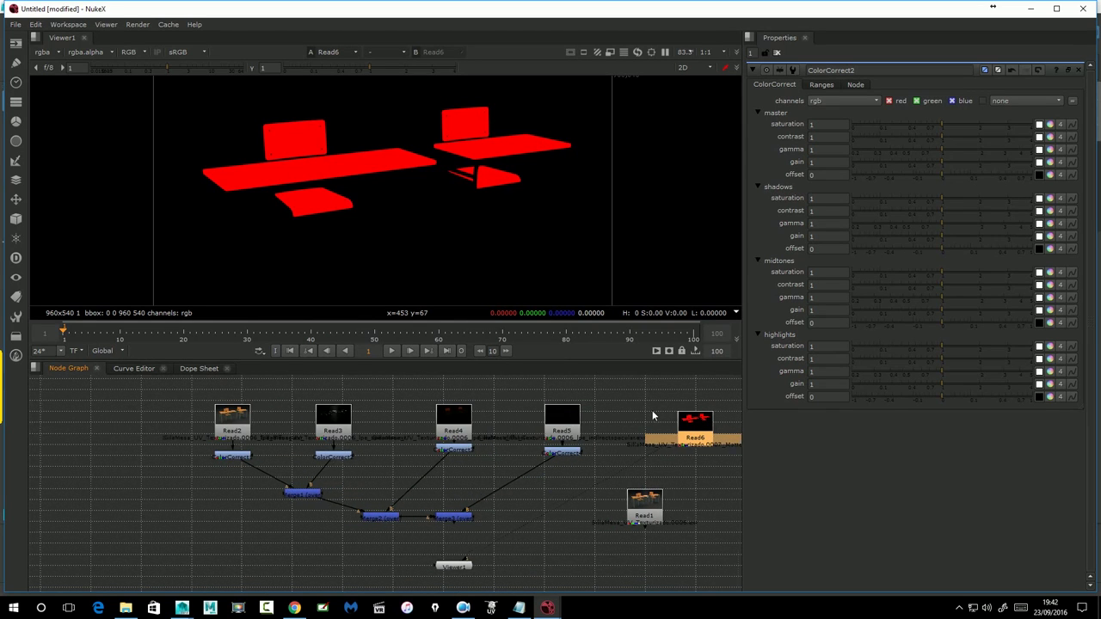
drag(658, 417, 479, 406)
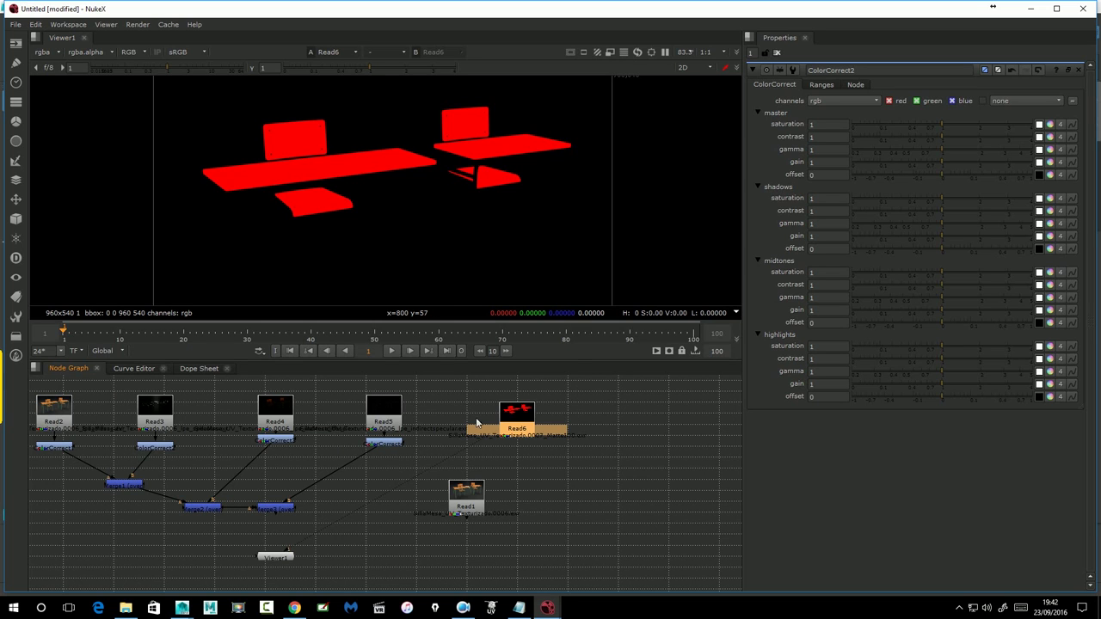
mouse_move(182, 609)
click(237, 525)
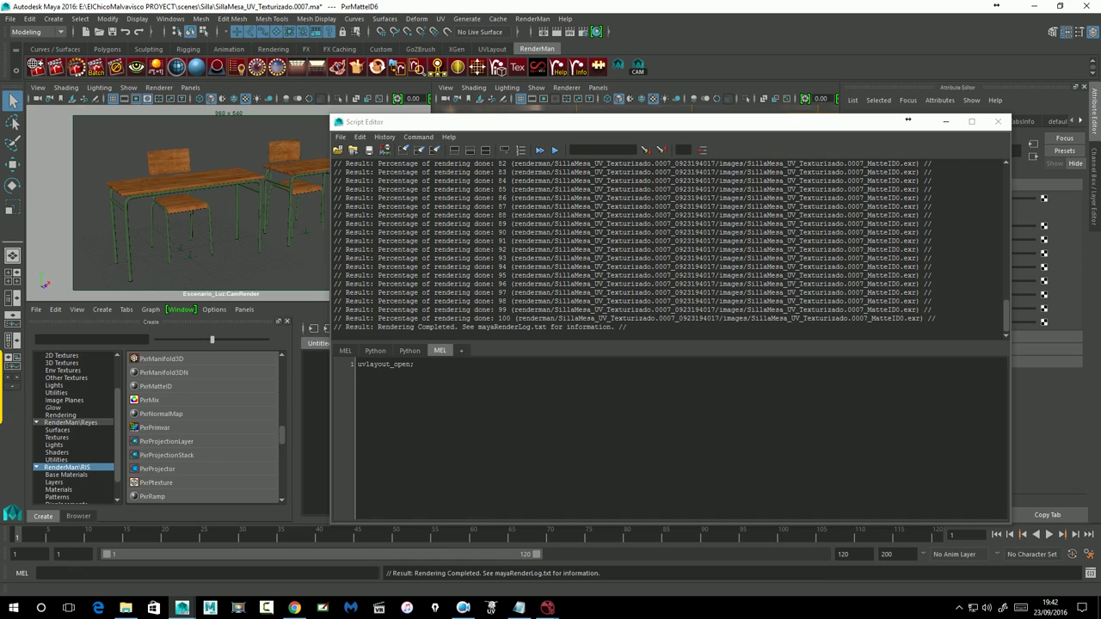
Close the Script Editor, select the desk-leg frame, and link PxrMatteID7 into Mesa07's Input AOV
click(998, 121)
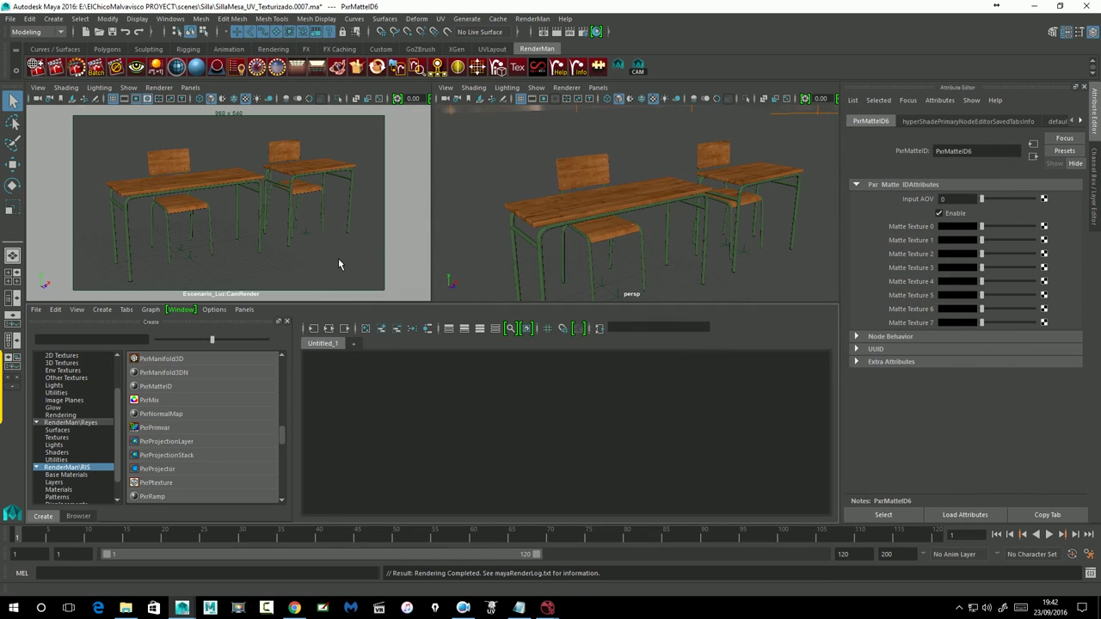
click(268, 230)
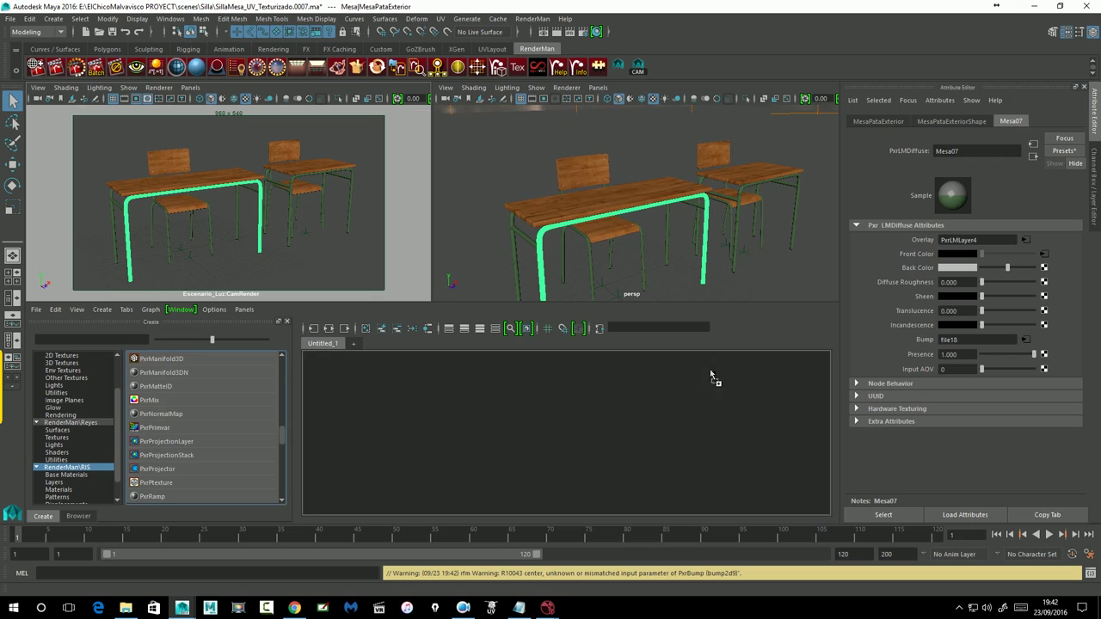
drag(924, 371, 925, 371)
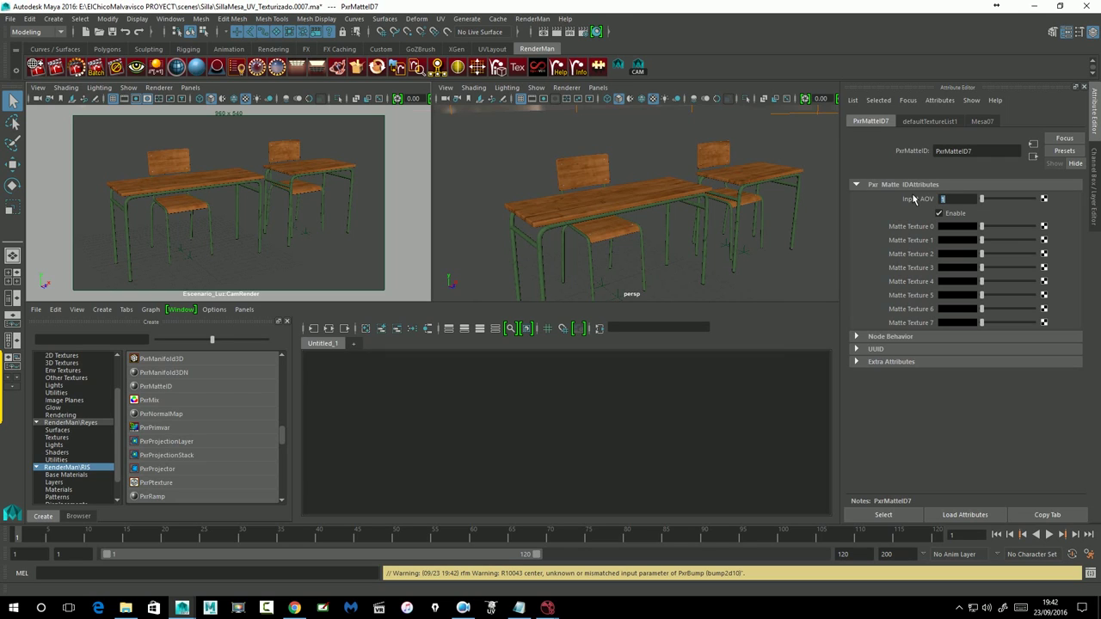
click(1033, 156)
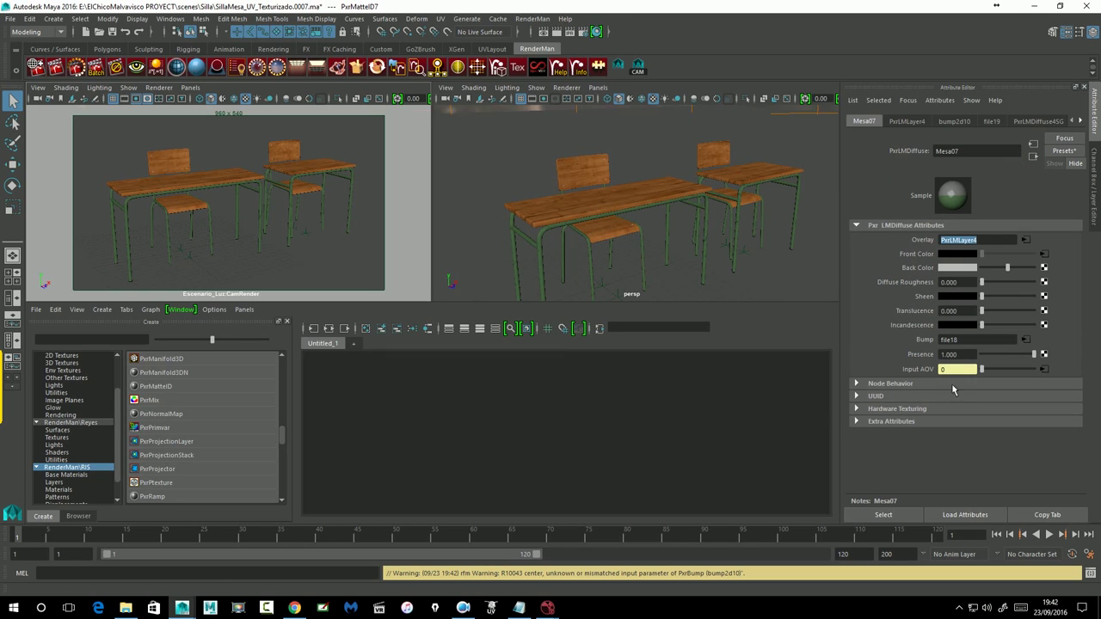
Add a Matte ID 1 attribute to Mesa07 via Manage Attributes and colour it green
click(940, 100)
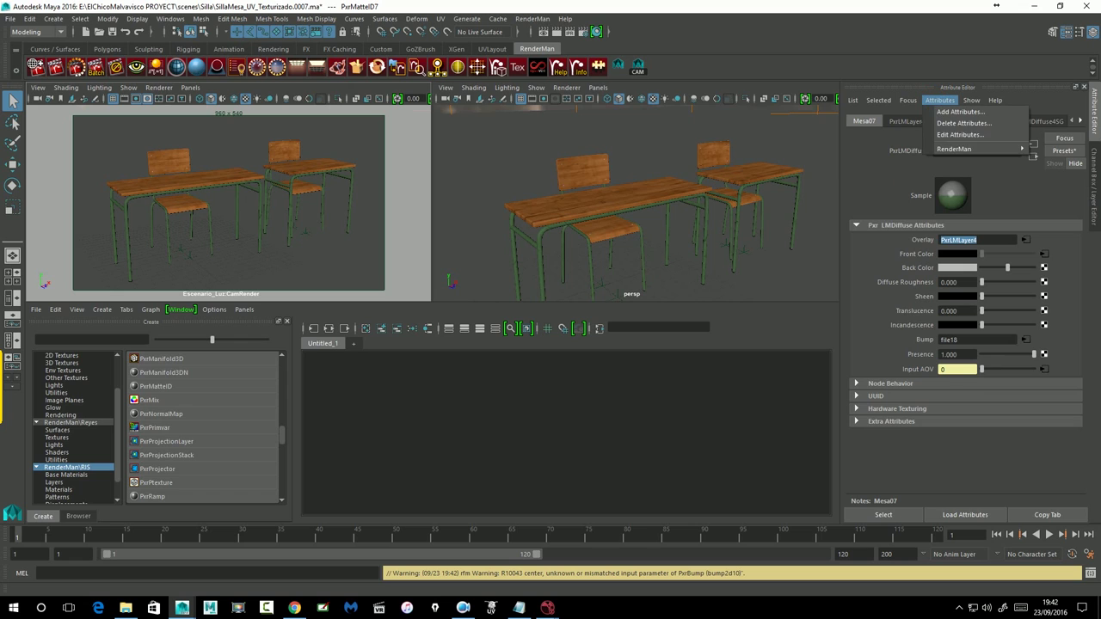
mouse_move(955, 149)
click(886, 176)
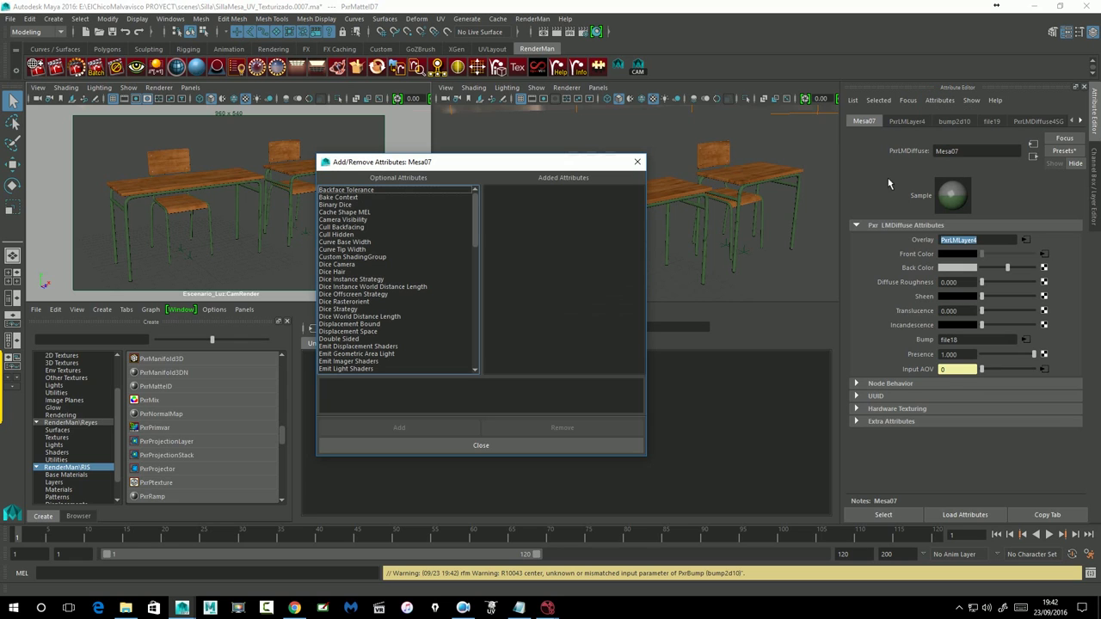
drag(475, 238, 476, 306)
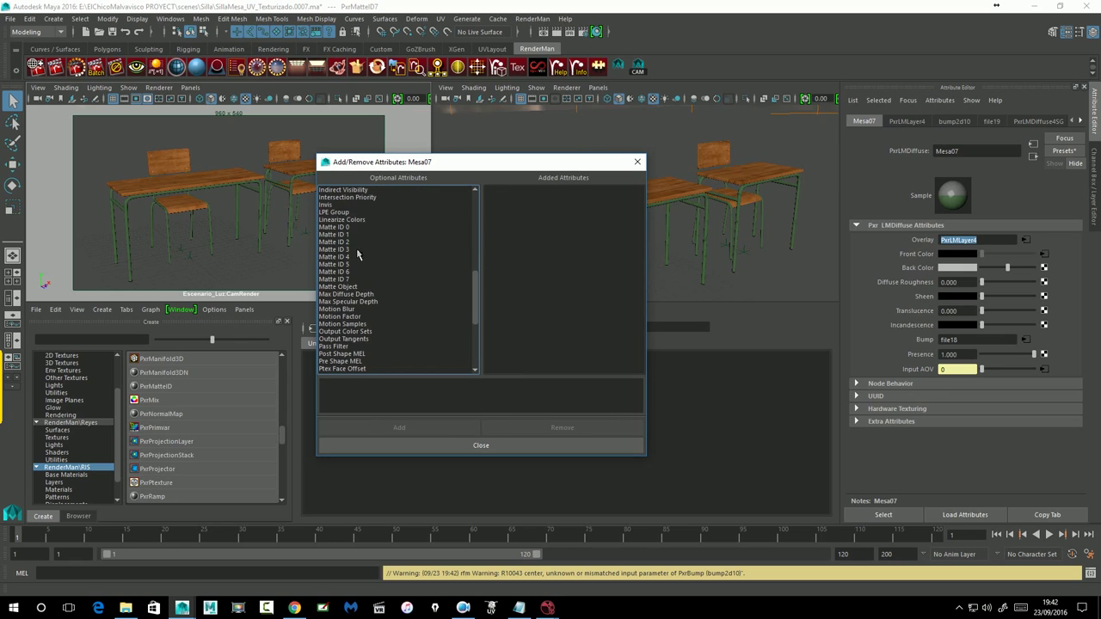
click(339, 234)
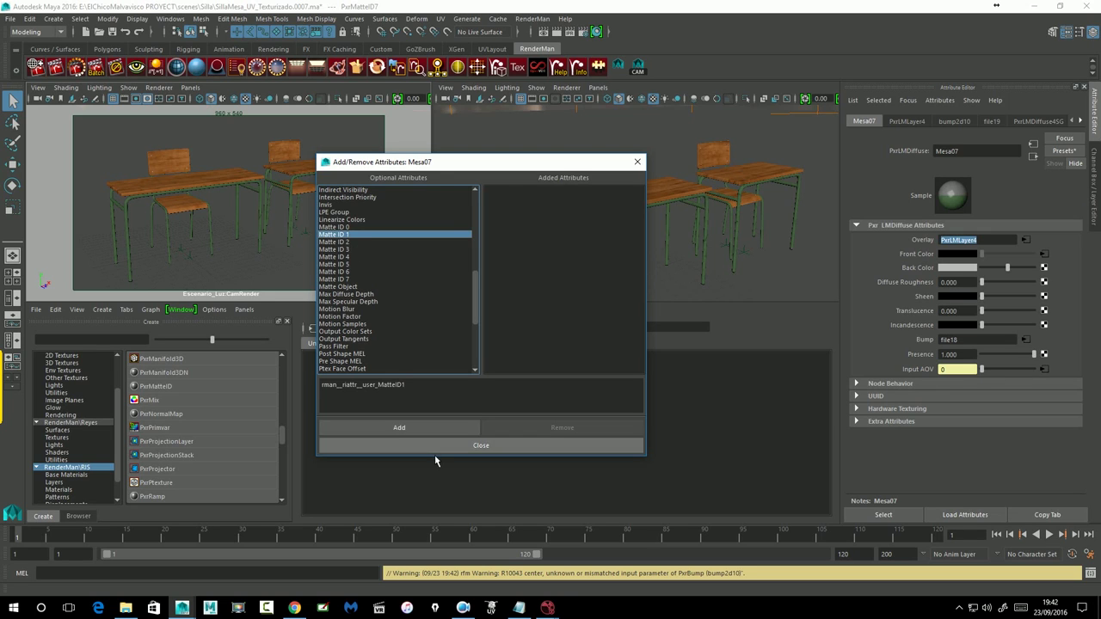
click(424, 430)
click(886, 436)
click(949, 449)
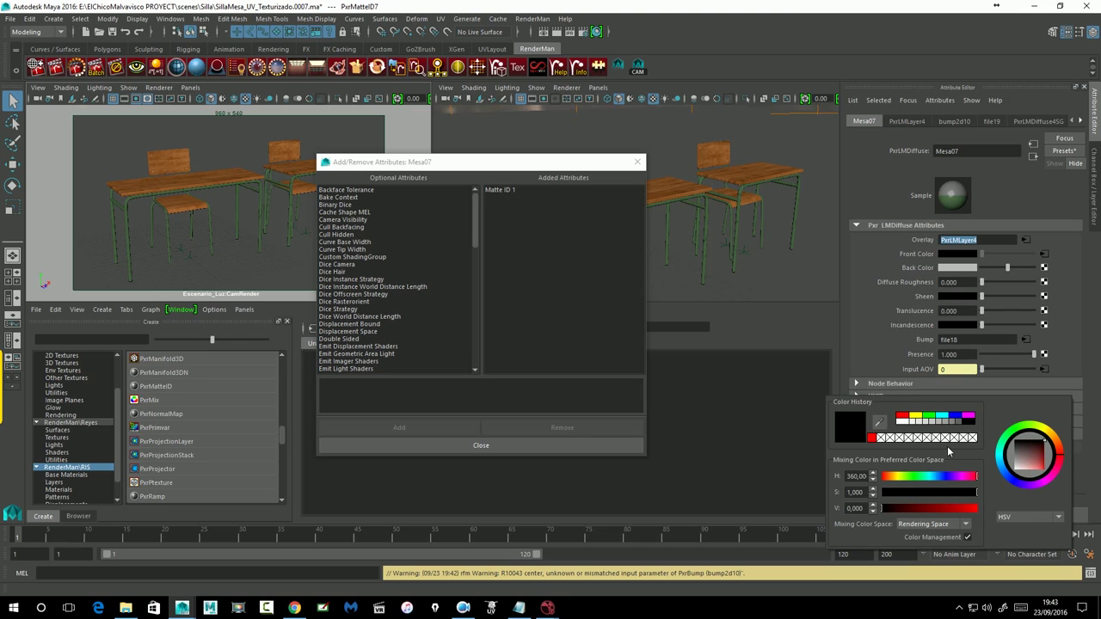
click(929, 416)
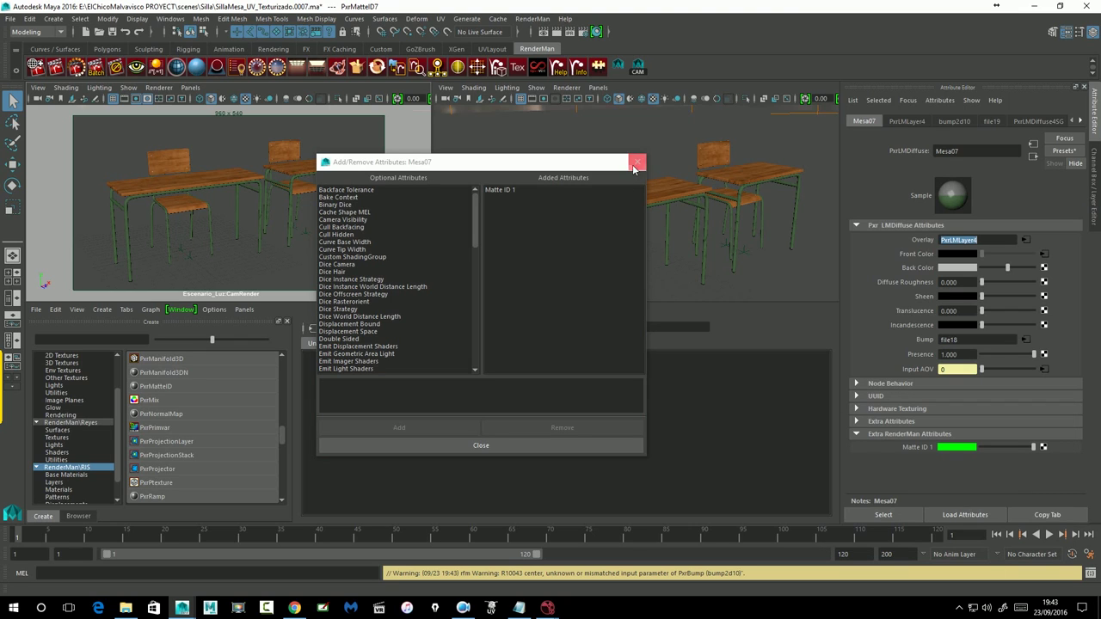
click(638, 162)
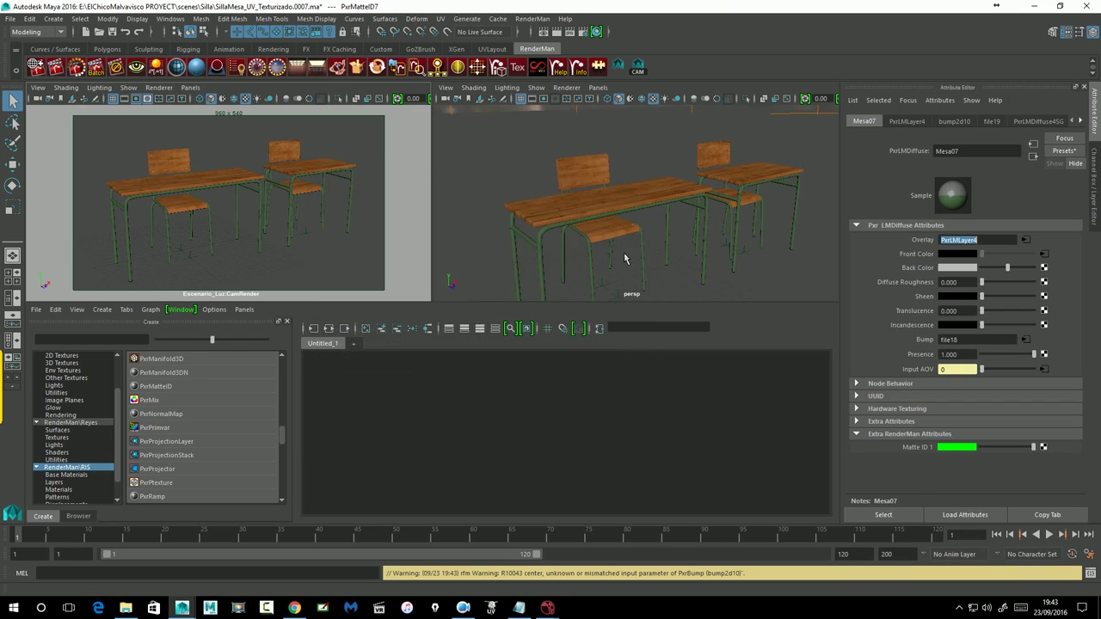
click(738, 221)
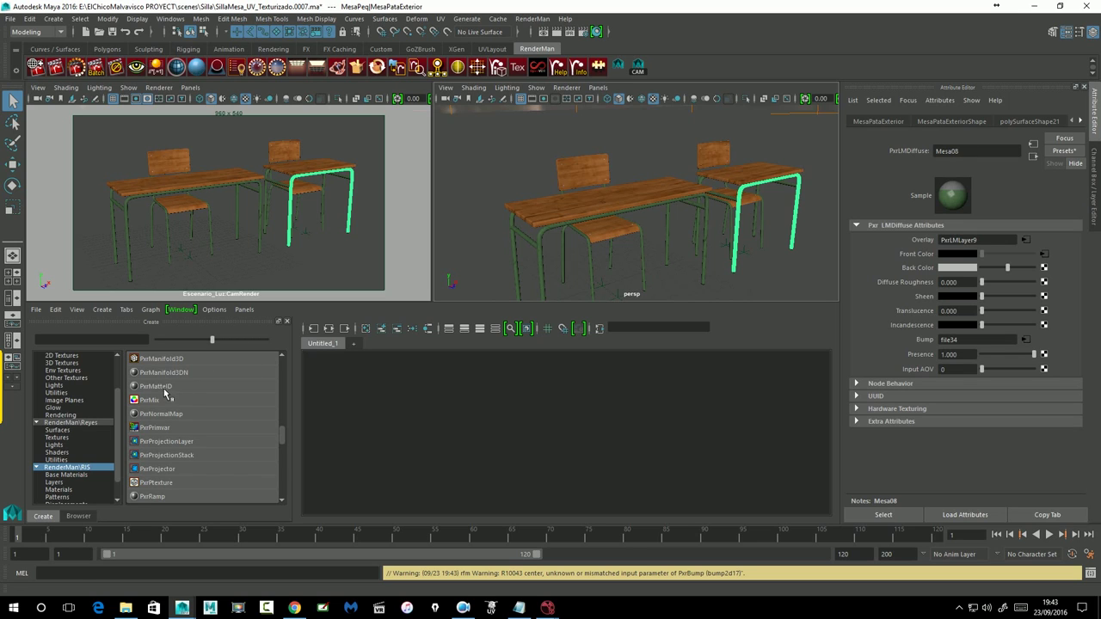
Connect a PxrMatteID node to Mesa08's Input AOV with a value of 1
drag(156, 386, 927, 370)
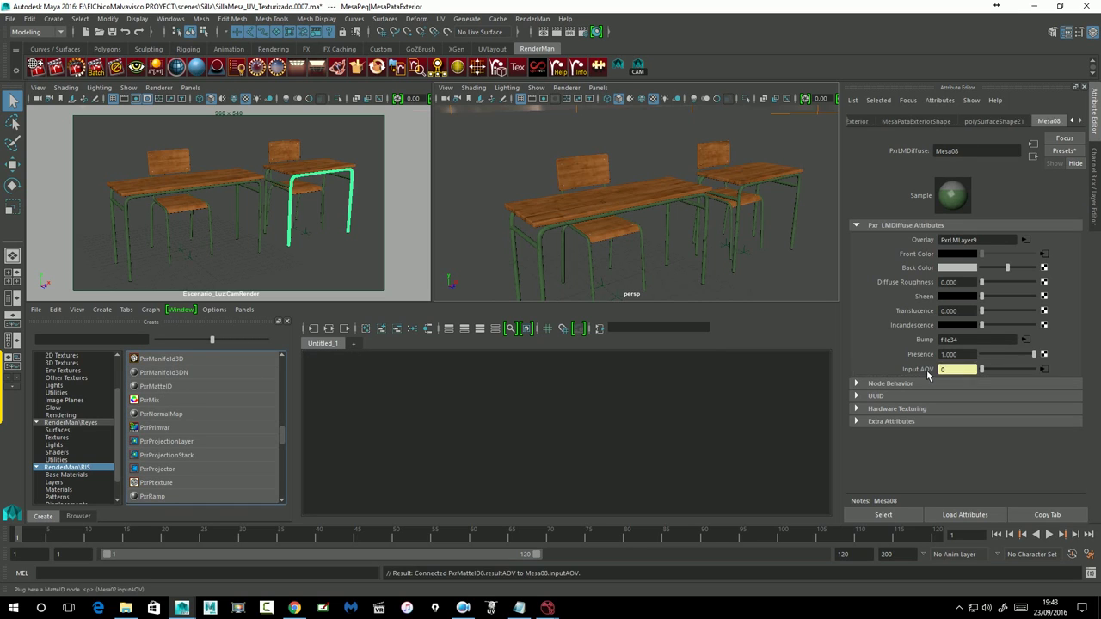
double_click(942, 200)
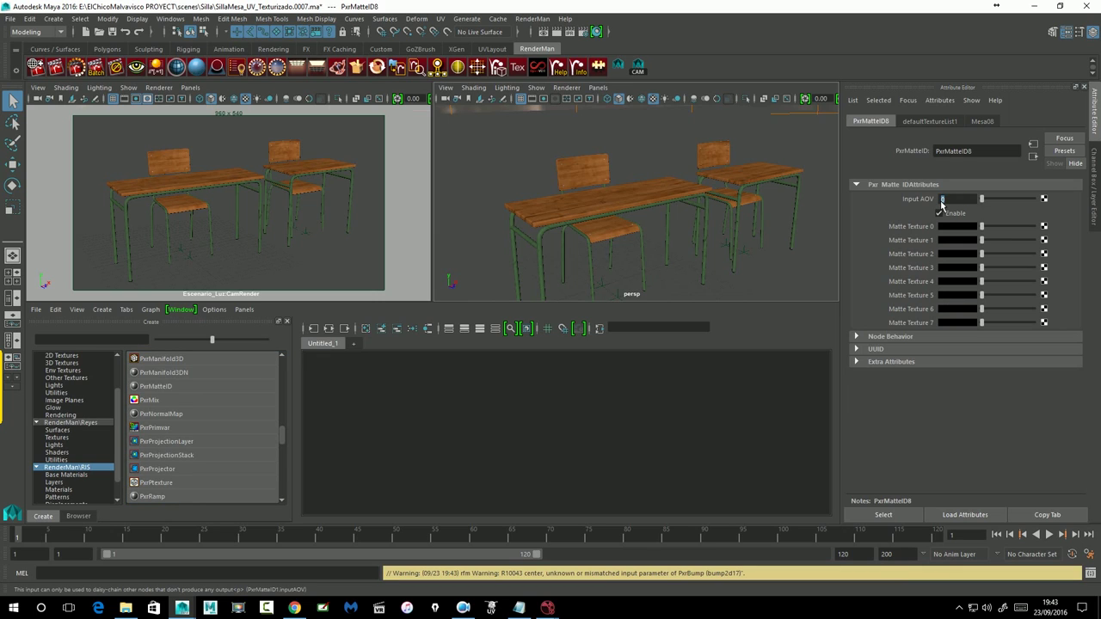
text(1)
key(Return)
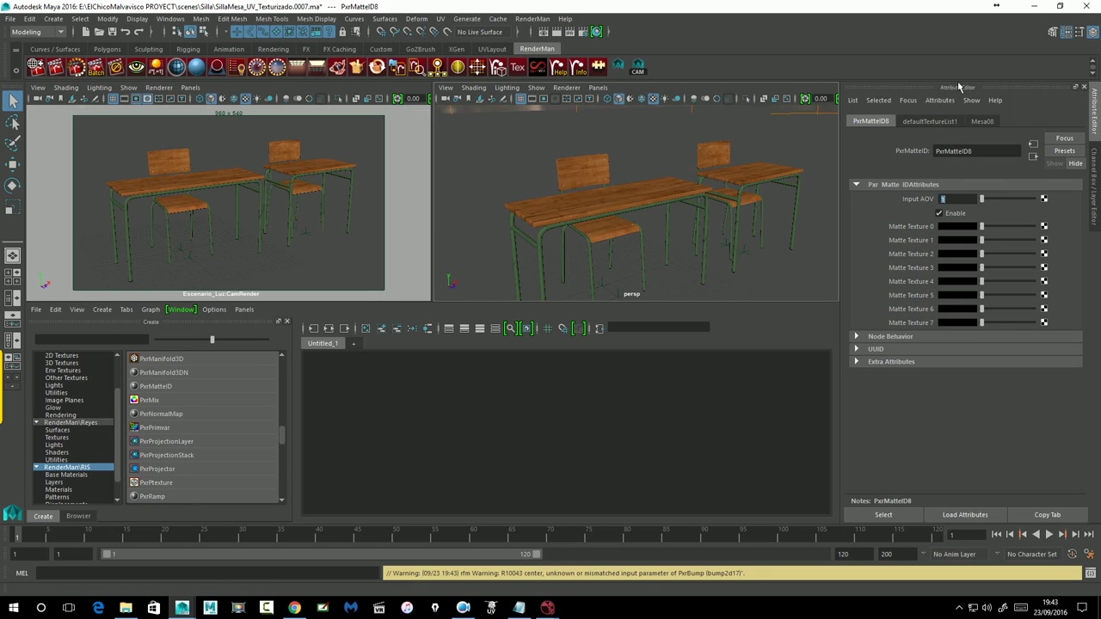
click(1034, 156)
Add a green Matte ID 1 attribute to Mesa08 and save the scene
click(940, 99)
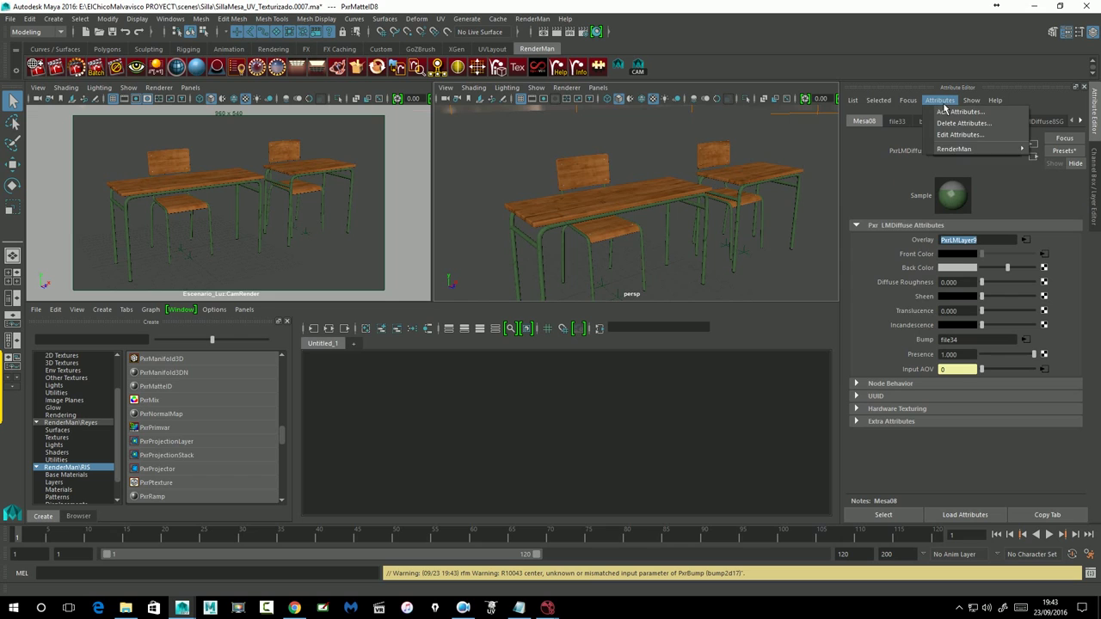
mouse_move(954, 149)
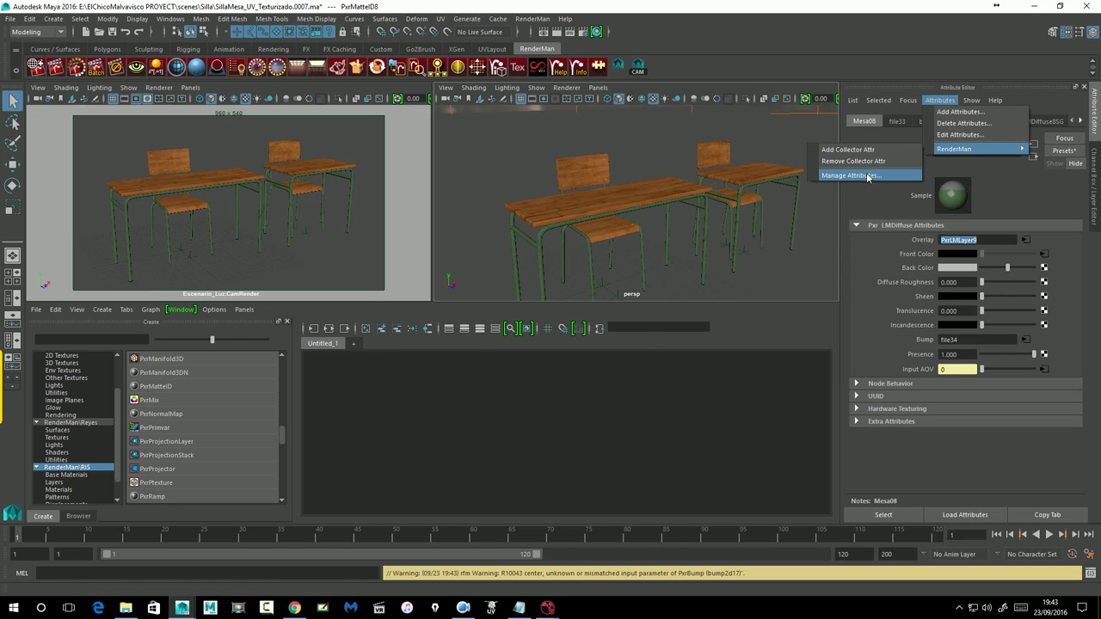
click(872, 177)
scroll(403, 303, down, 5)
scroll(400, 303, down, 5)
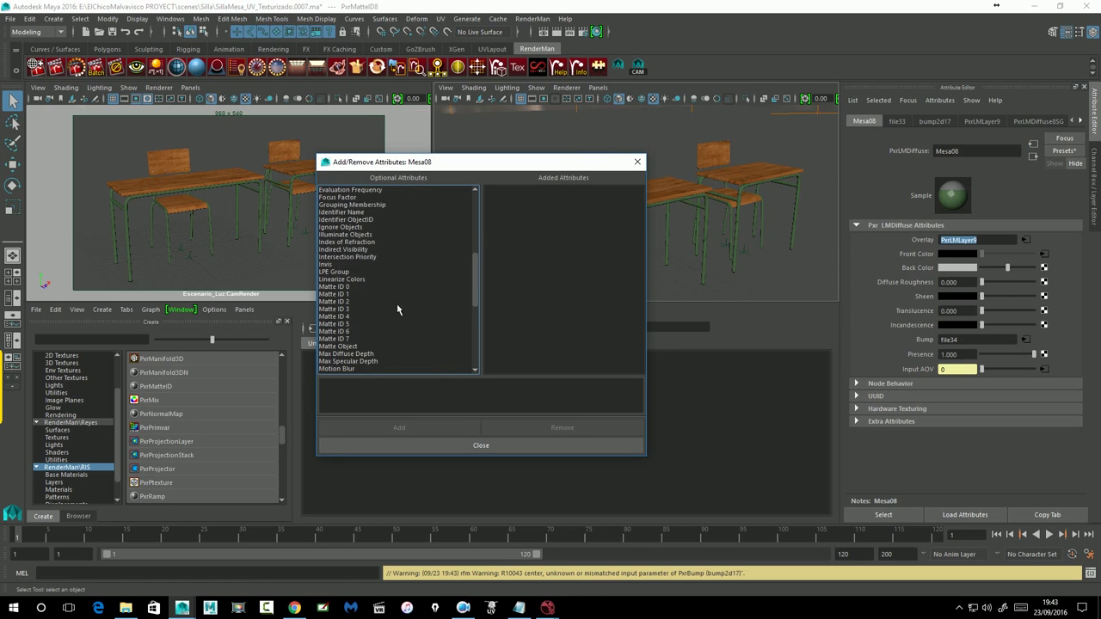
click(353, 295)
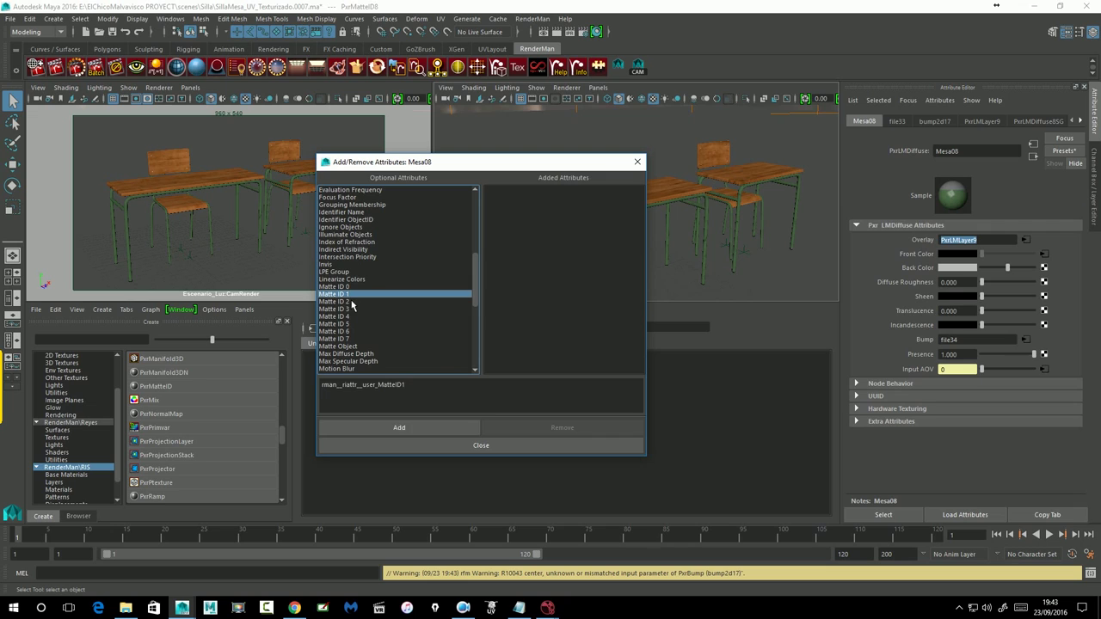
click(408, 427)
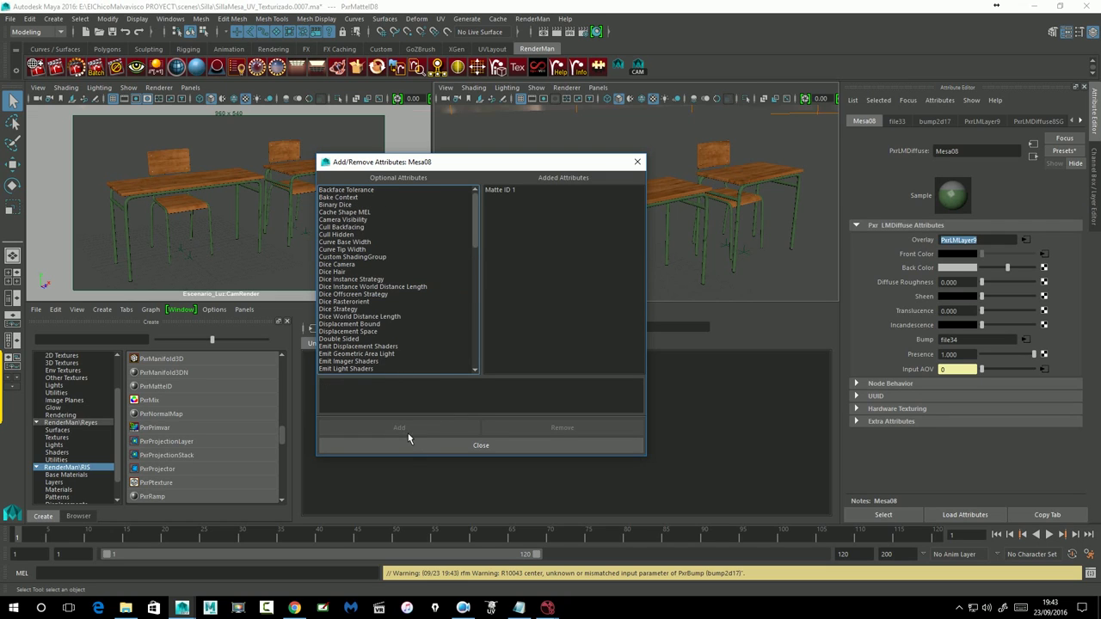
click(923, 421)
click(902, 436)
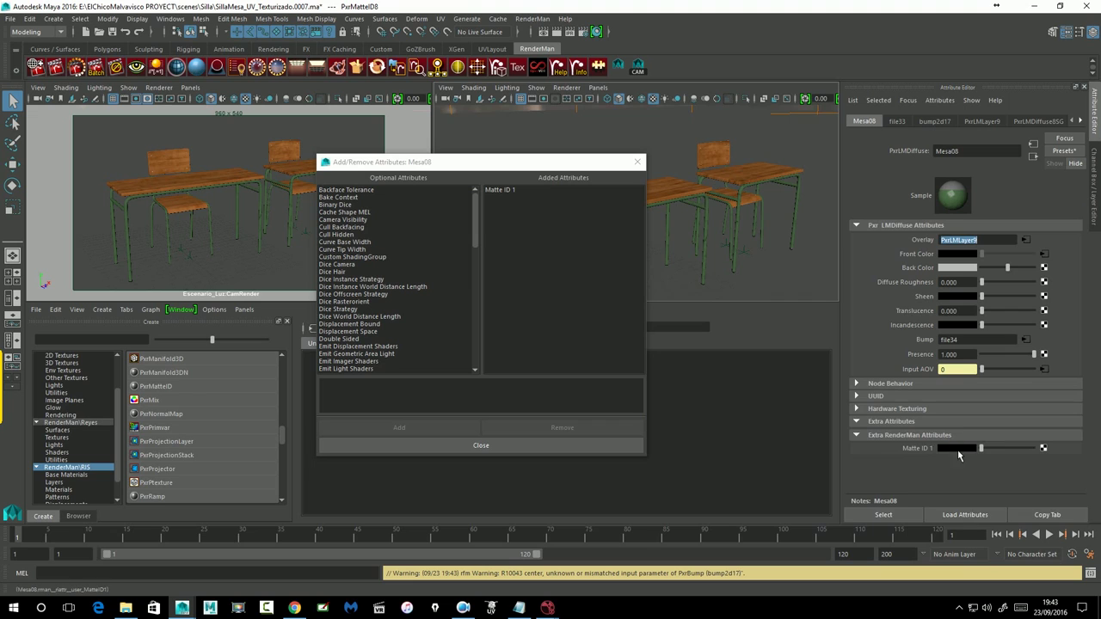
click(953, 448)
click(930, 421)
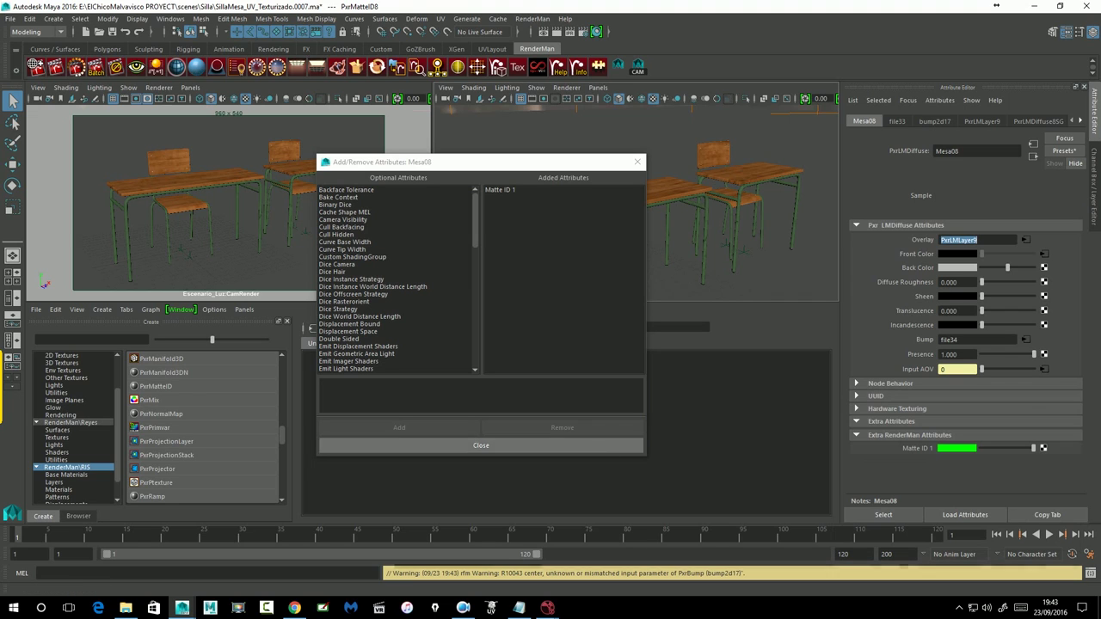
click(521, 443)
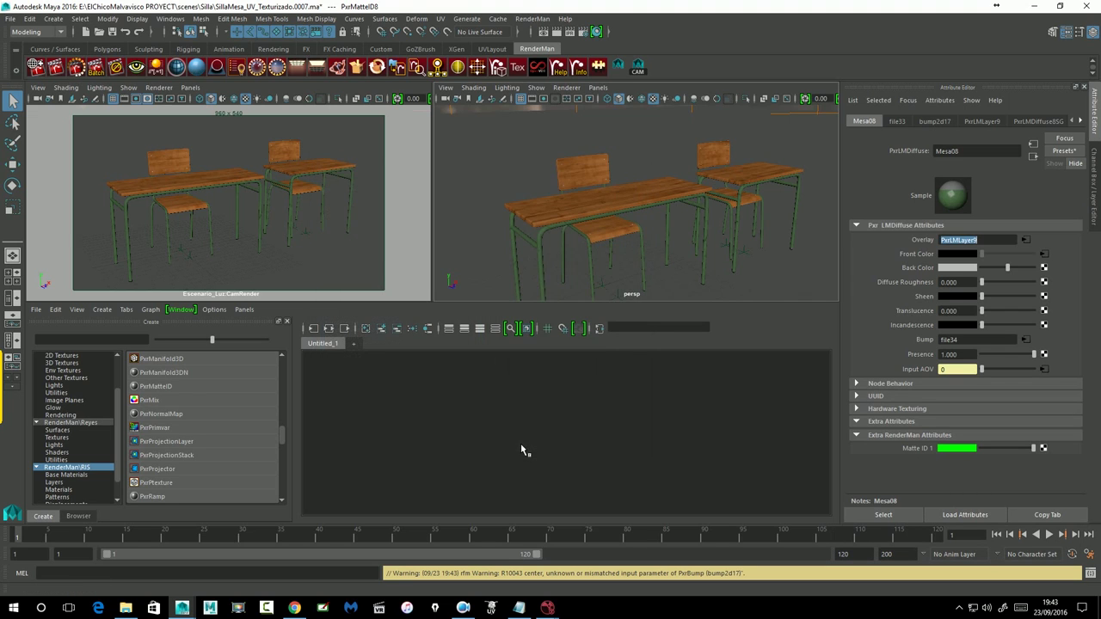
click(112, 32)
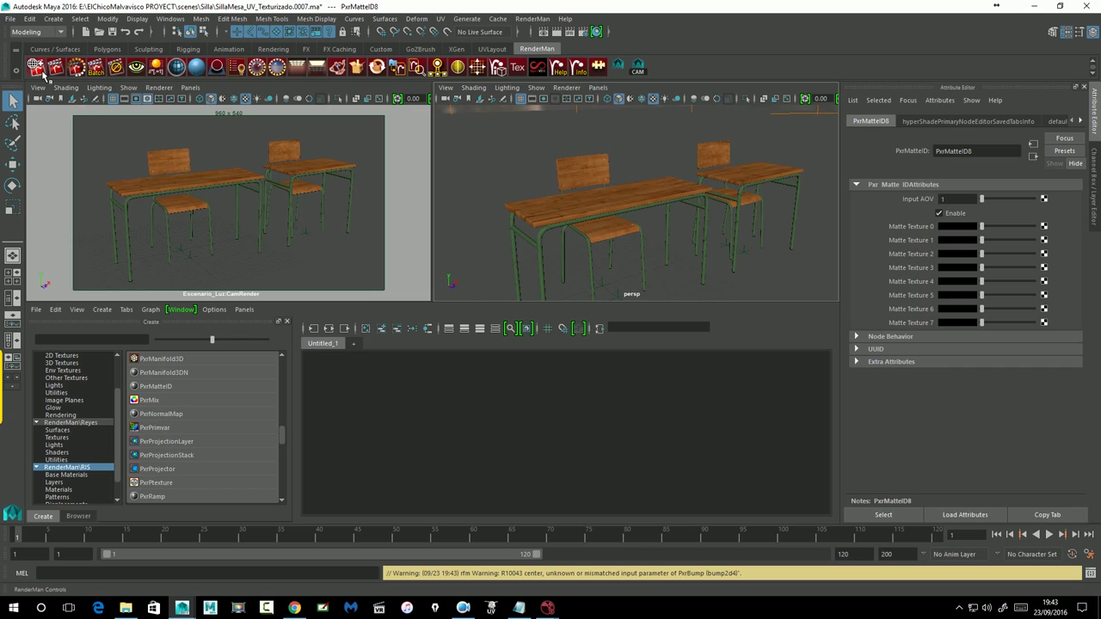
In RenderMan Controls, create a Final render output from the color MatteID1 matte channel
click(41, 71)
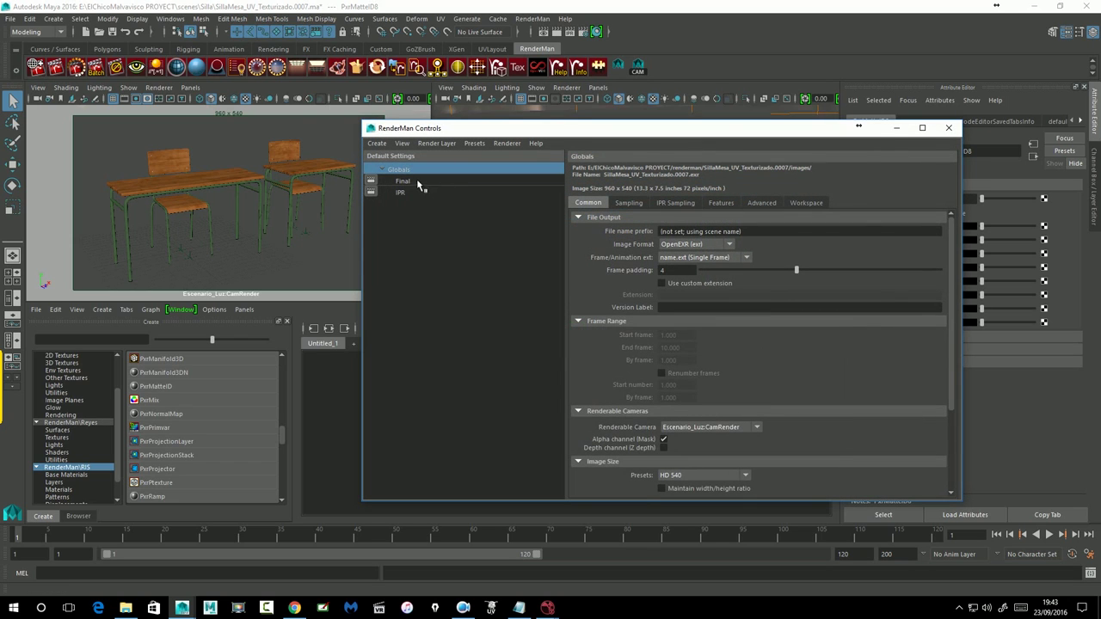
click(404, 182)
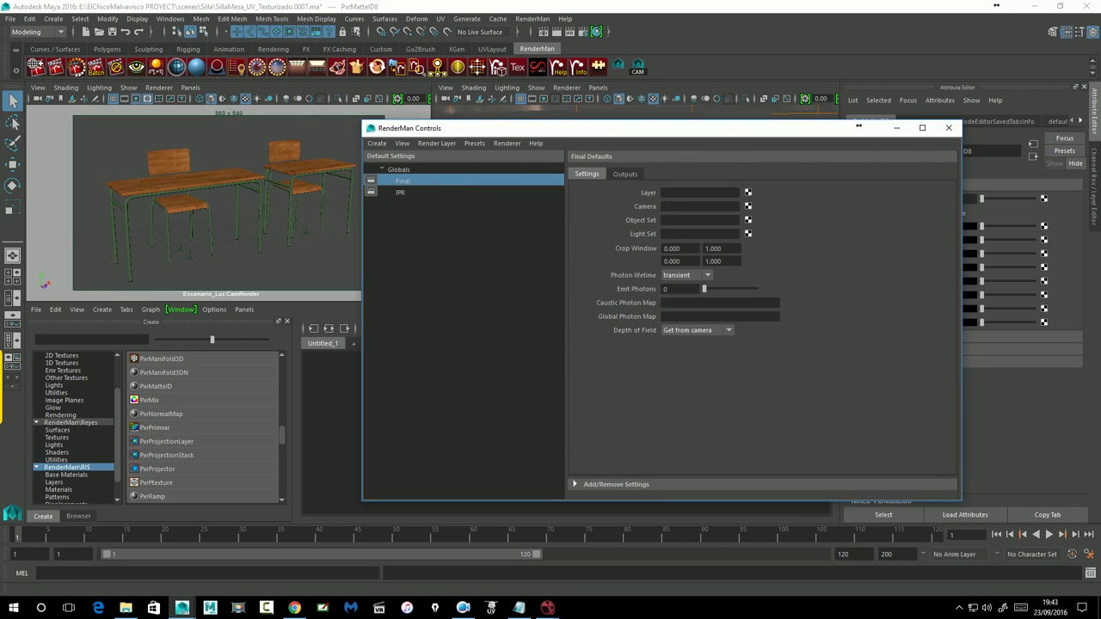
click(627, 175)
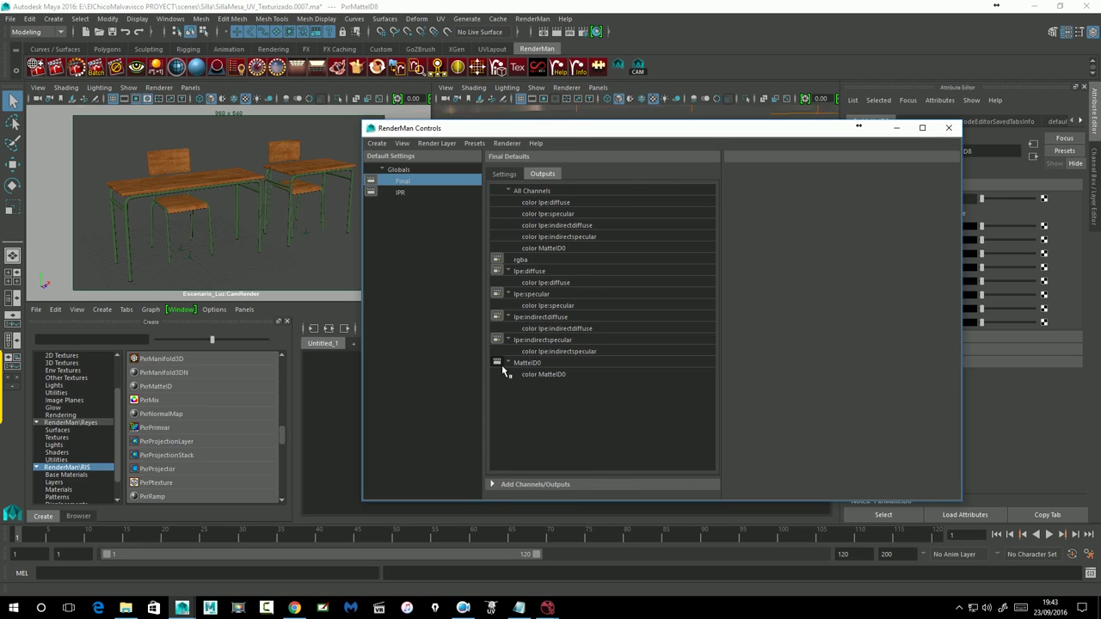
click(528, 487)
click(573, 350)
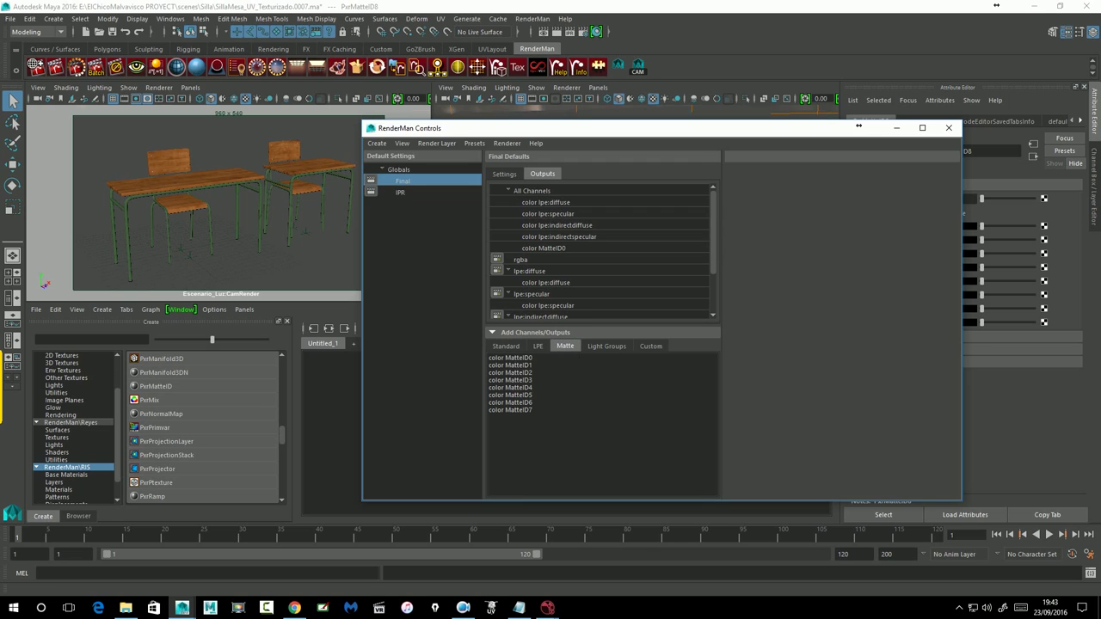
click(527, 367)
right_click(529, 371)
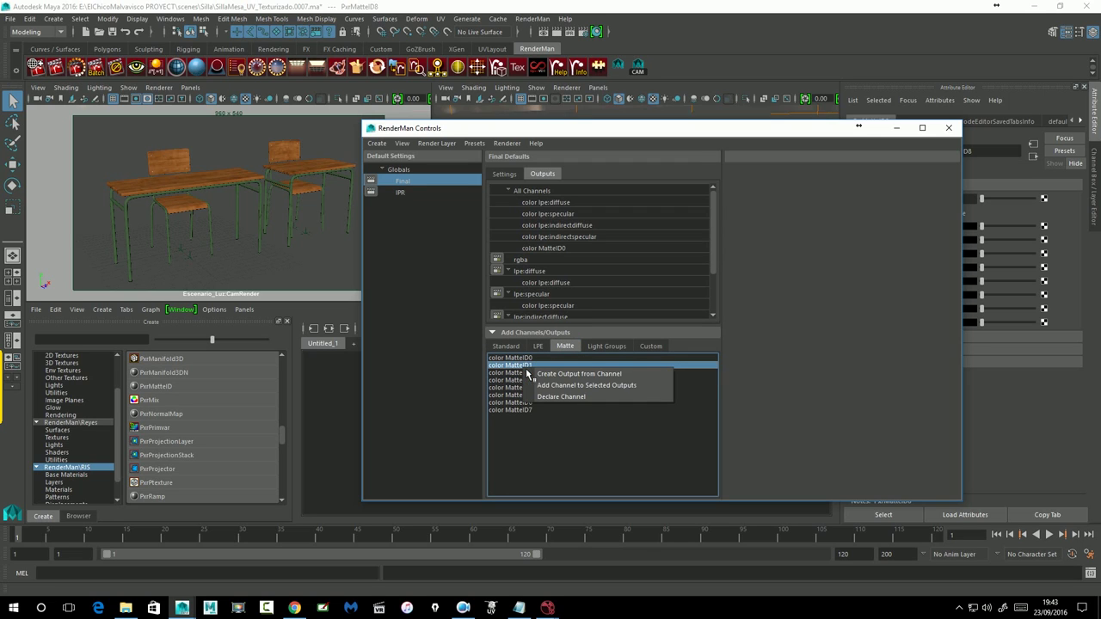
click(590, 377)
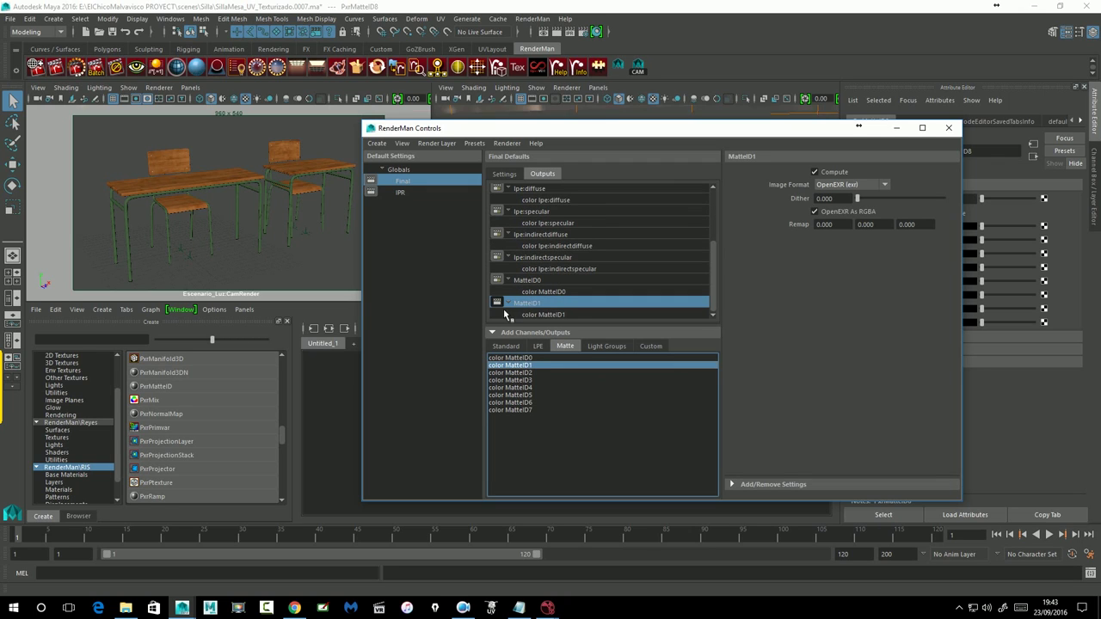
click(949, 127)
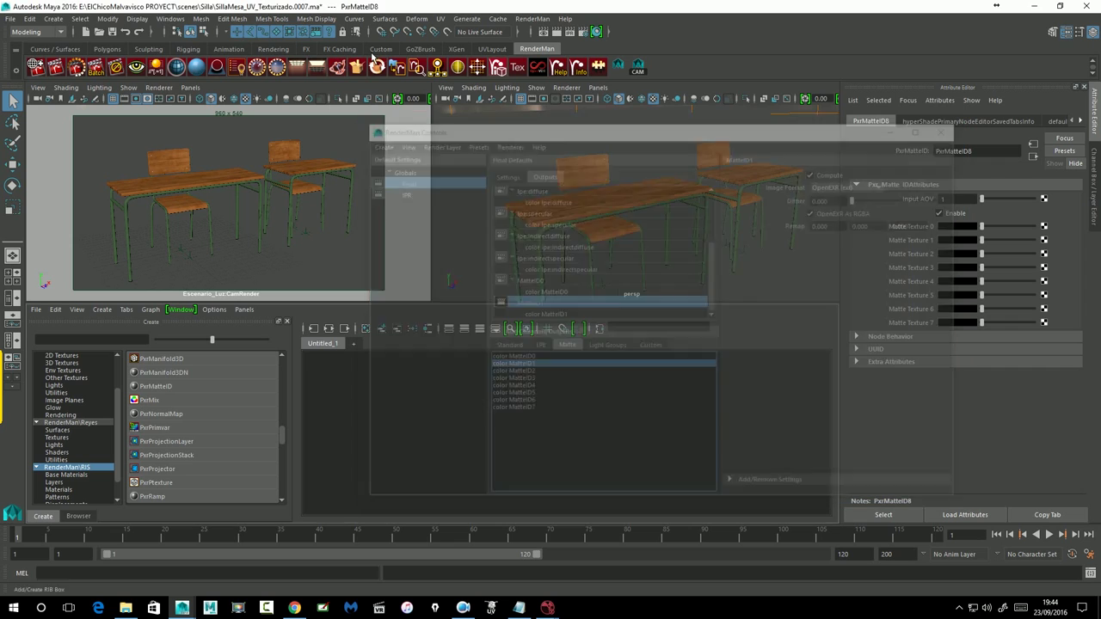
Save, clear the Script Editor log, run a RenderMan batch render, then open the images folder
click(113, 32)
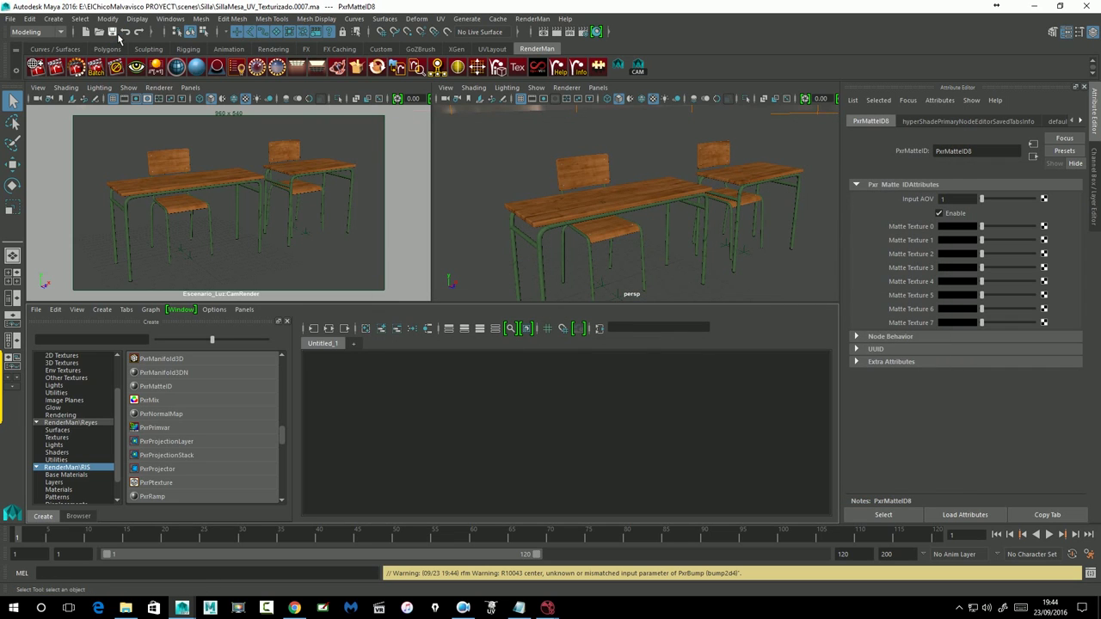
click(1091, 574)
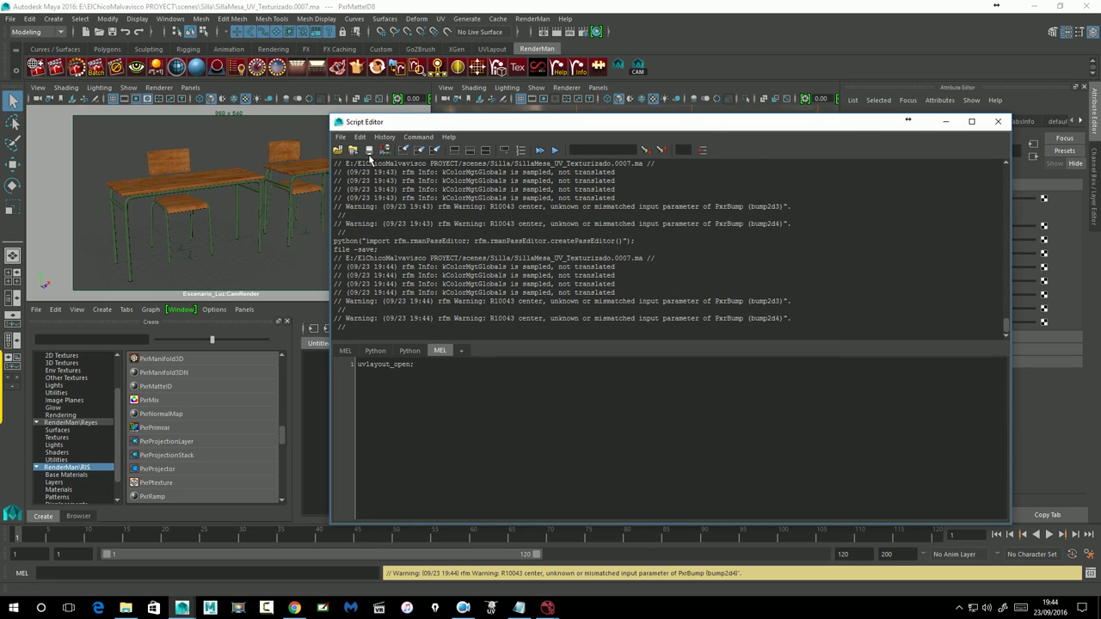
click(404, 150)
click(96, 69)
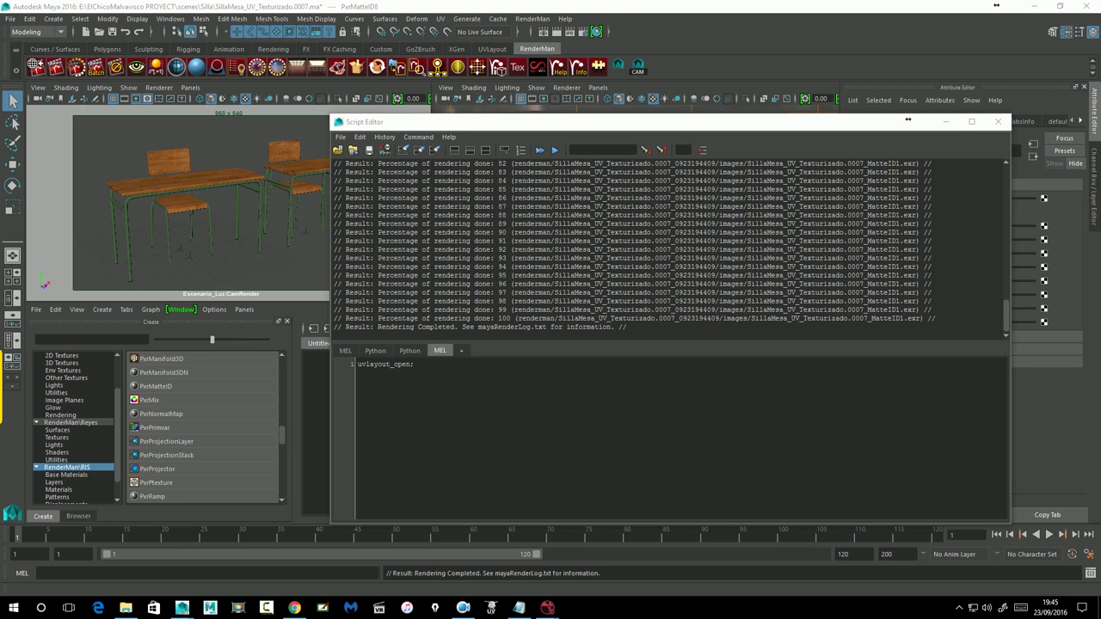
click(125, 609)
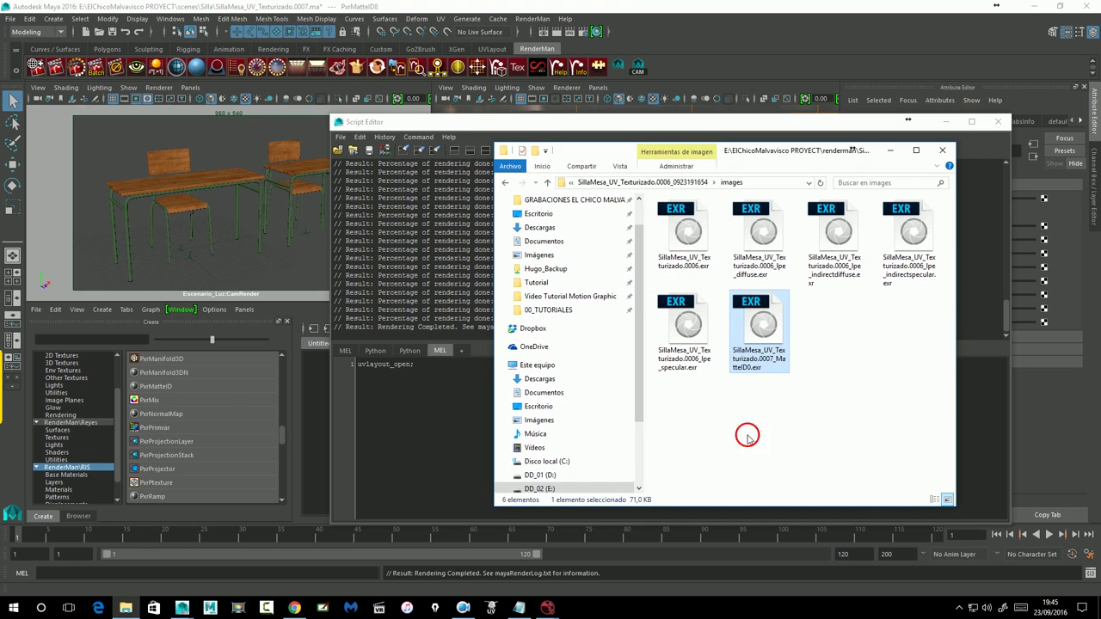
Copy MatteID1.exr from the SillaMesa_UV_Texturizado.0007 images folder
click(680, 184)
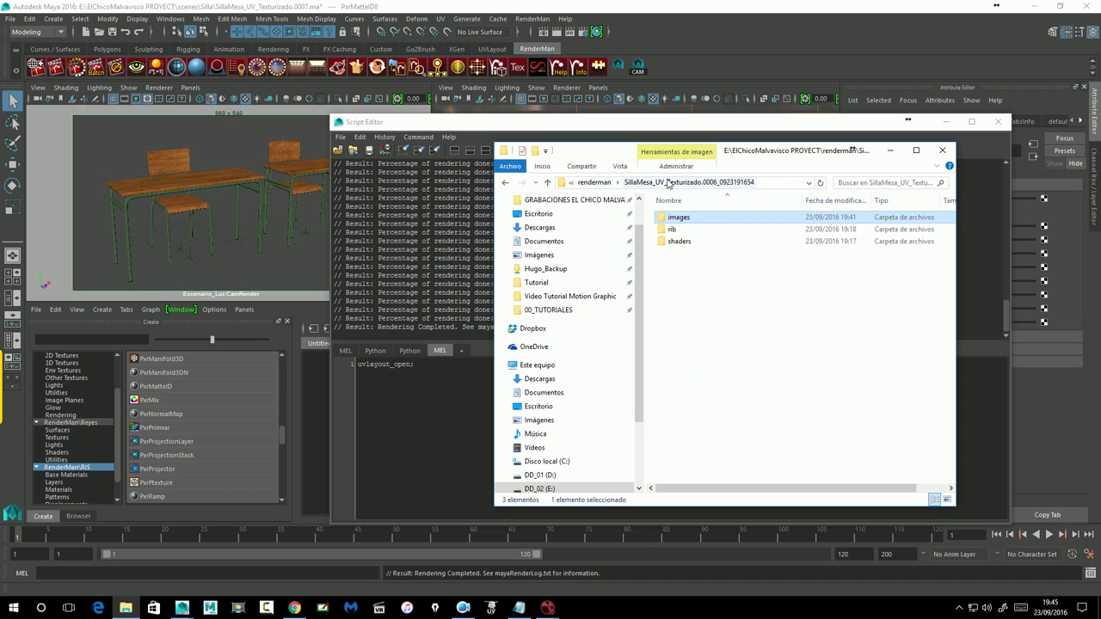
click(595, 184)
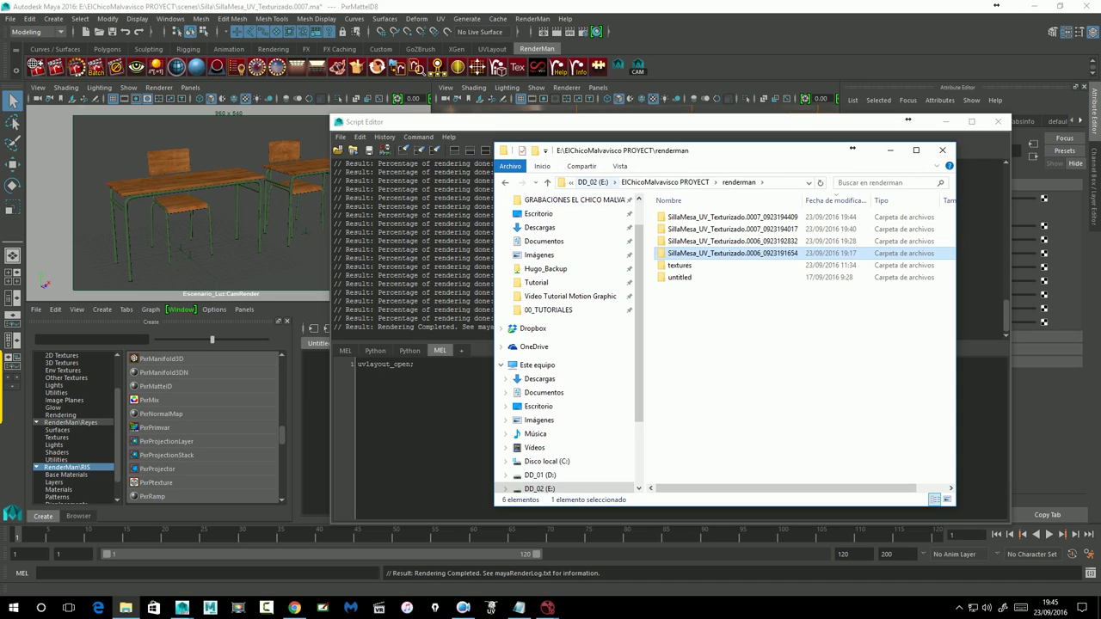
double_click(690, 219)
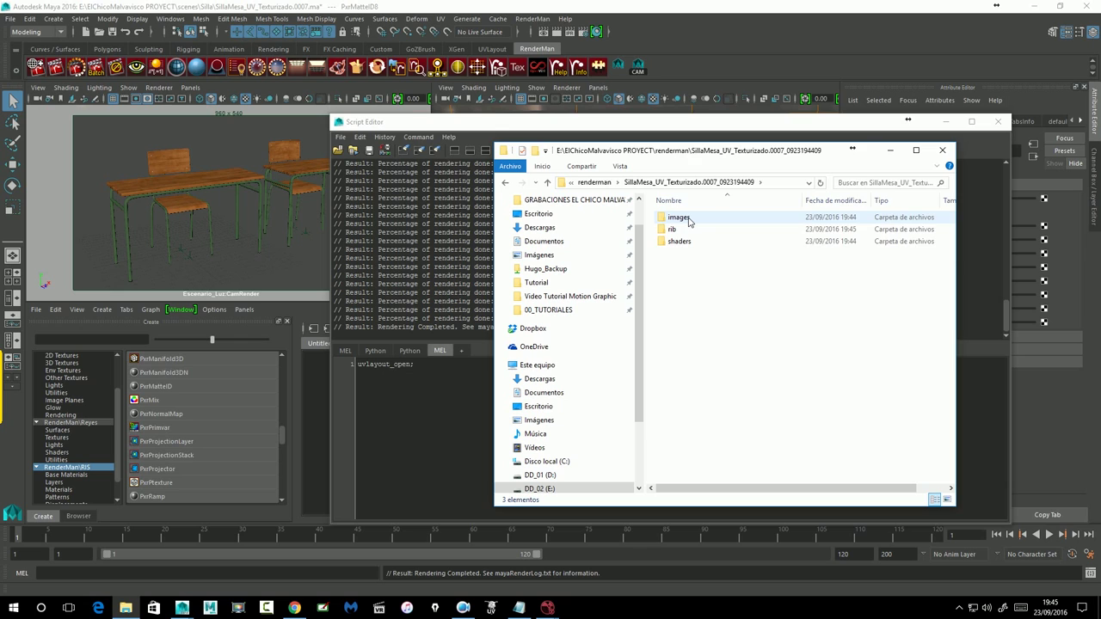
double_click(689, 219)
click(686, 242)
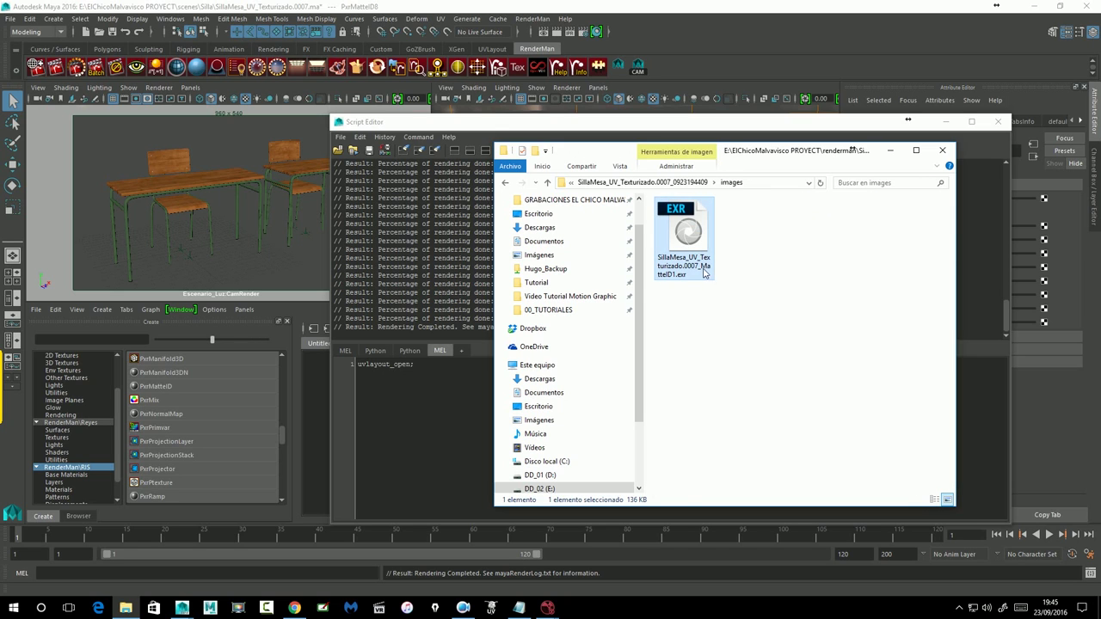
right_click(689, 243)
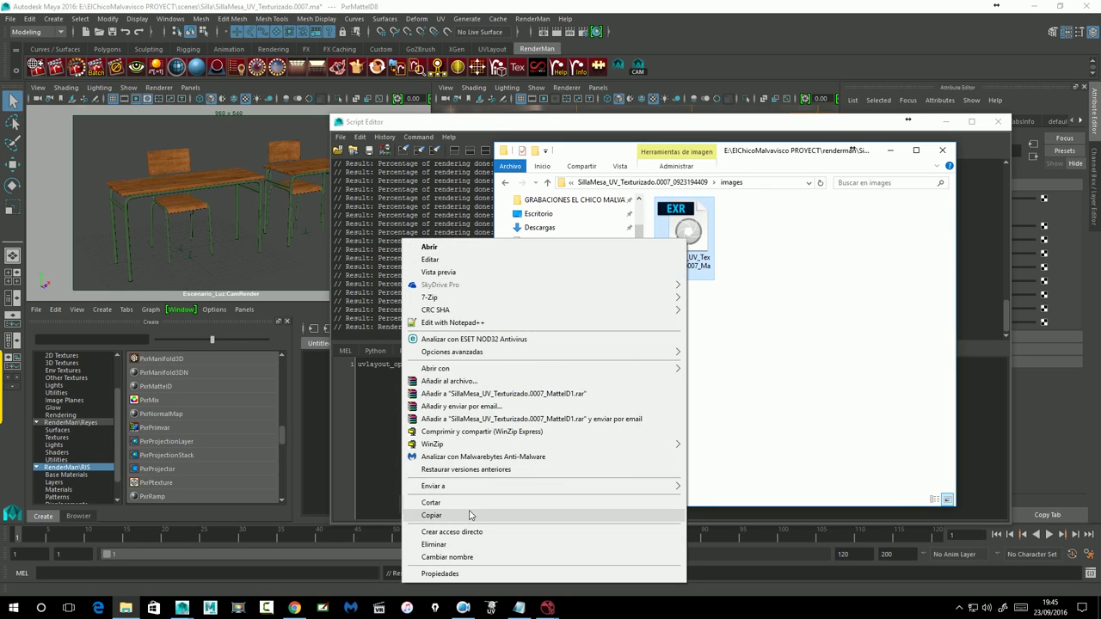
click(474, 514)
Paste MatteID1.exr into the 0006 images folder beside the other passes
click(505, 182)
click(506, 182)
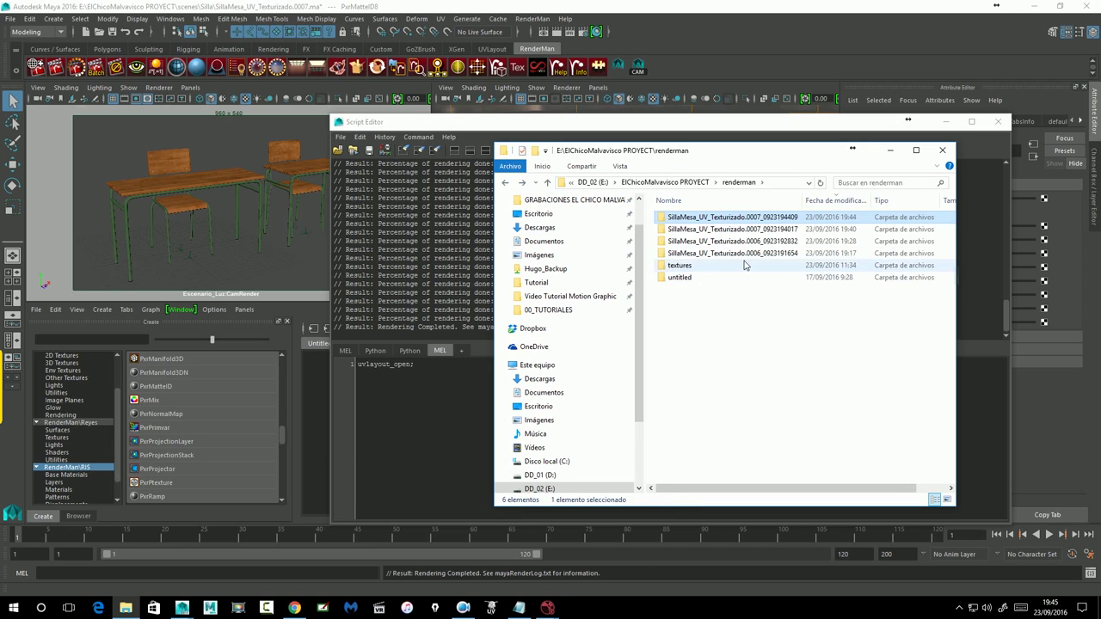
double_click(723, 256)
double_click(679, 217)
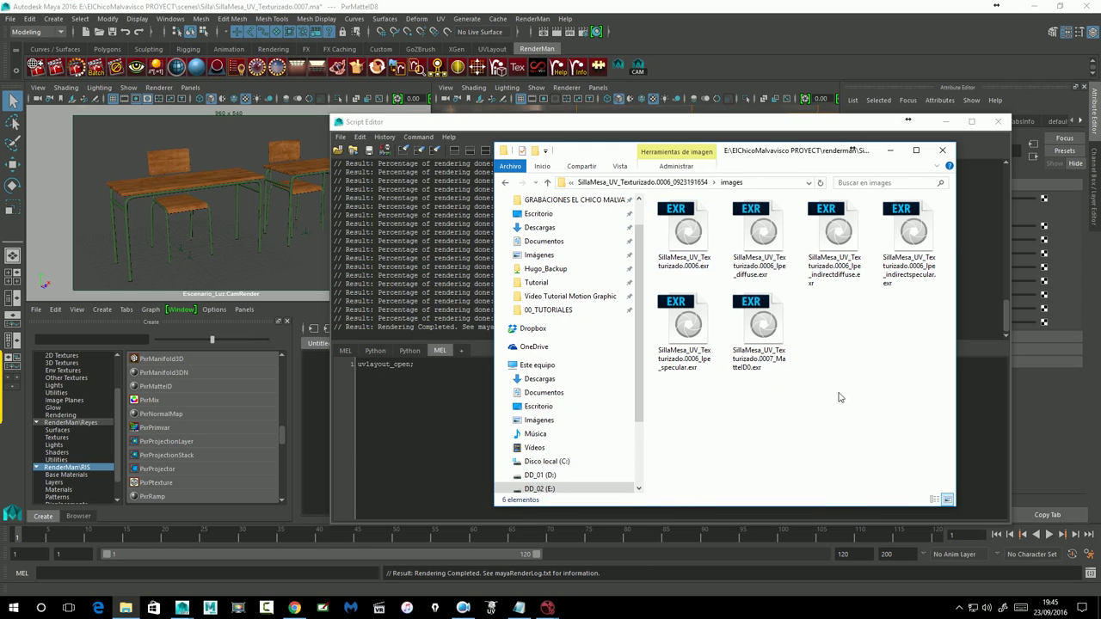
right_click(697, 393)
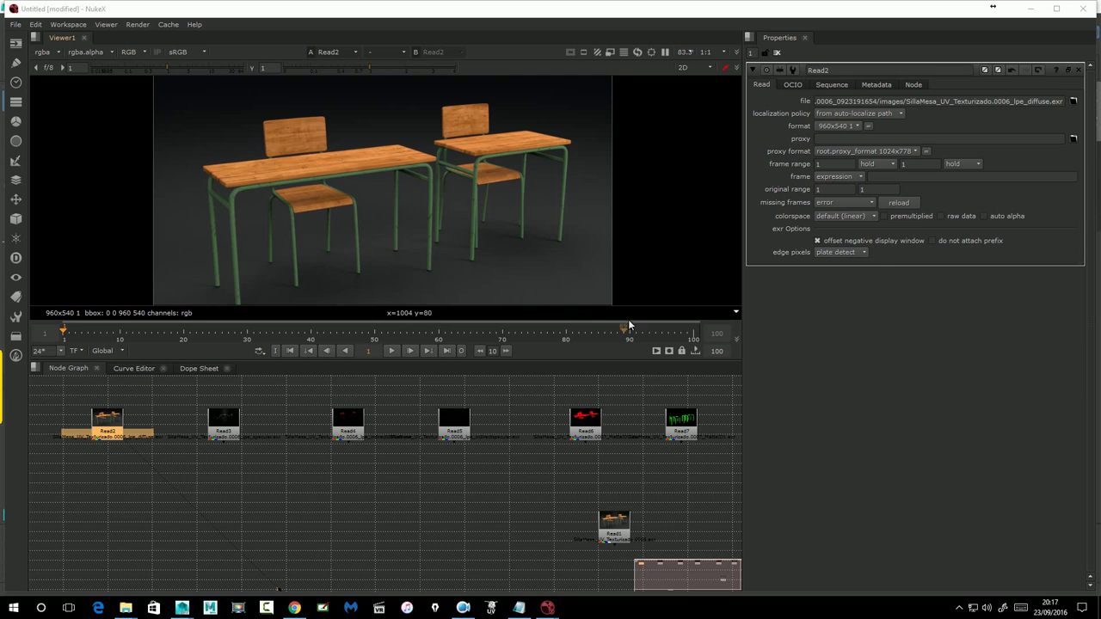
Bring the E:\ElChicoMalvavisco File Explorer window back to the front
mouse_move(125, 612)
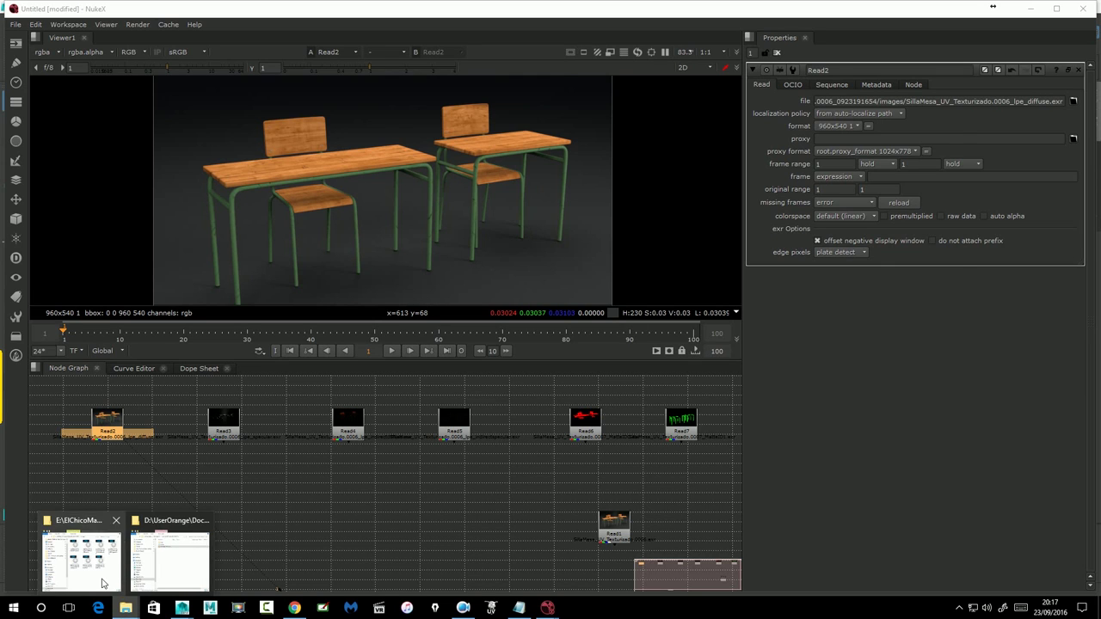
click(100, 578)
Rename the diffuse pass file to lpe_diffuse.exr by removing its long prefix
drag(826, 155, 641, 206)
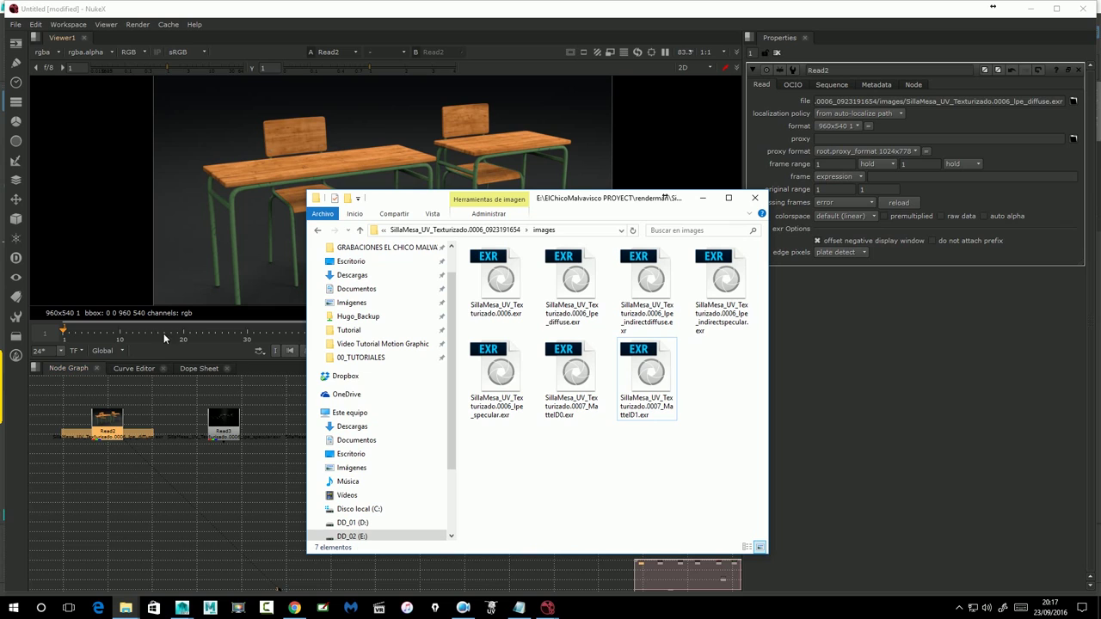
click(500, 321)
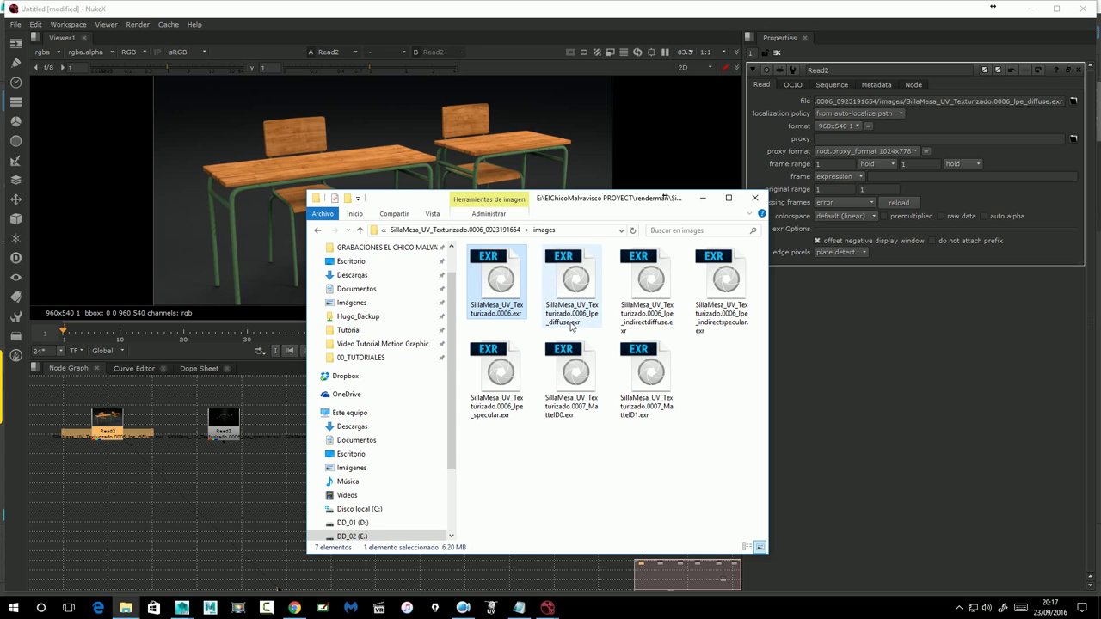
click(569, 323)
click(566, 319)
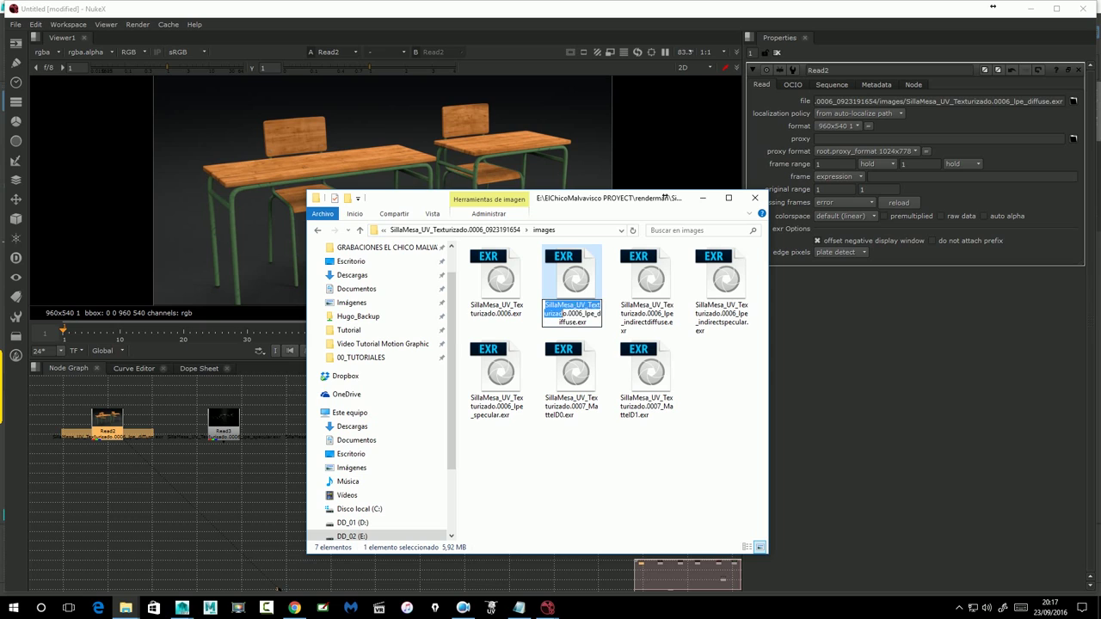
drag(595, 313, 583, 313)
click(584, 313)
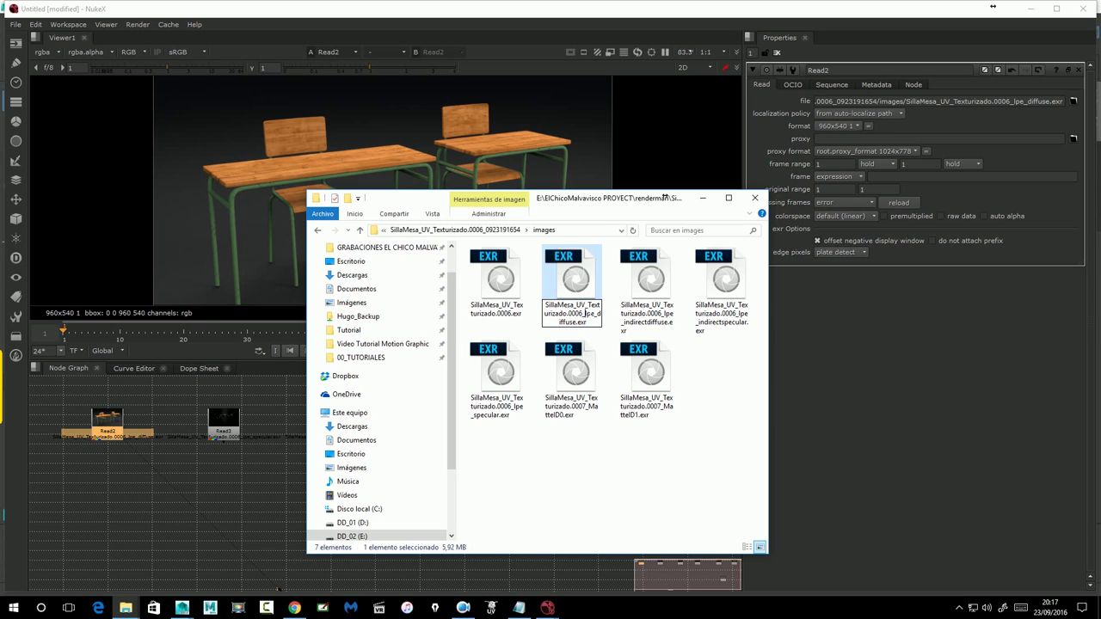
key(shift+Home)
key(BackSpace)
key(Return)
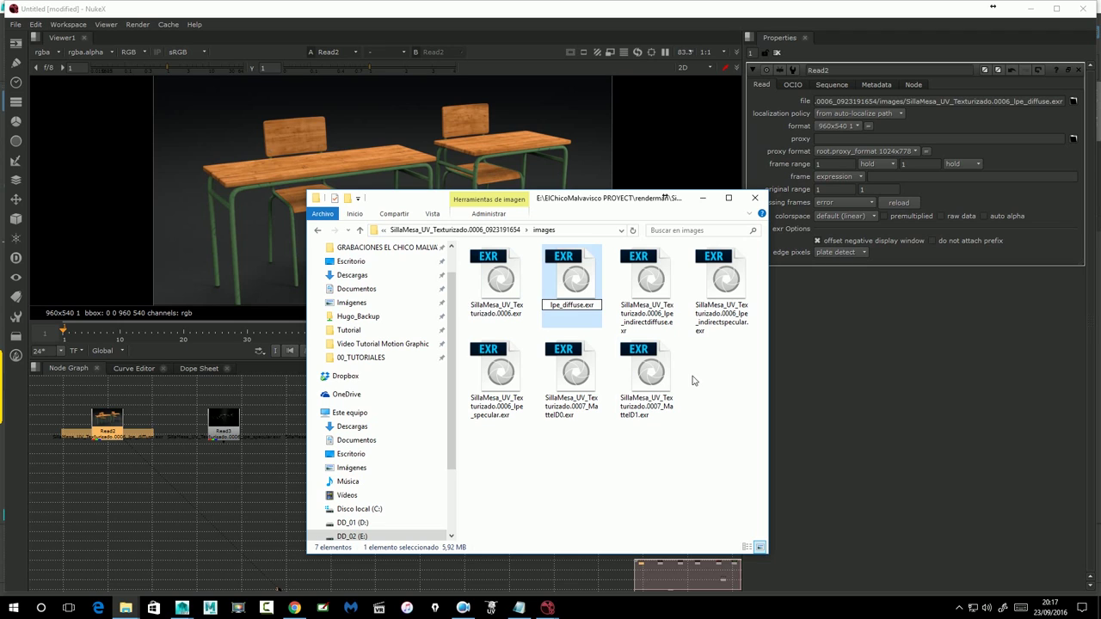
Rename the indirect passes to lpe_indirectdiffuse.exr and lpe_indirectspecular.exr
click(580, 317)
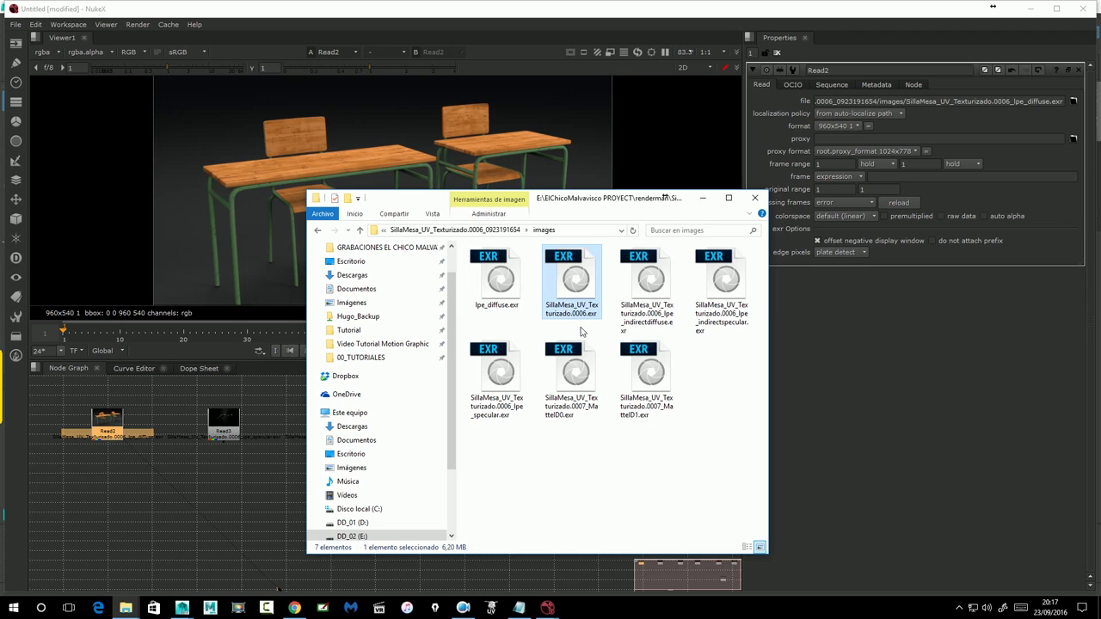
click(646, 324)
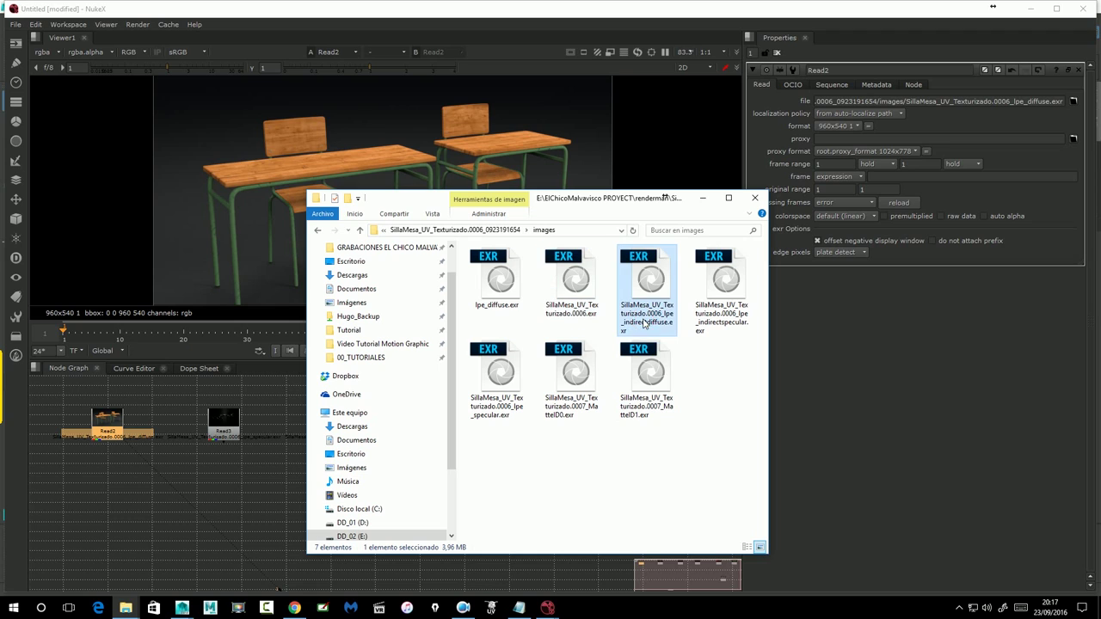
click(662, 318)
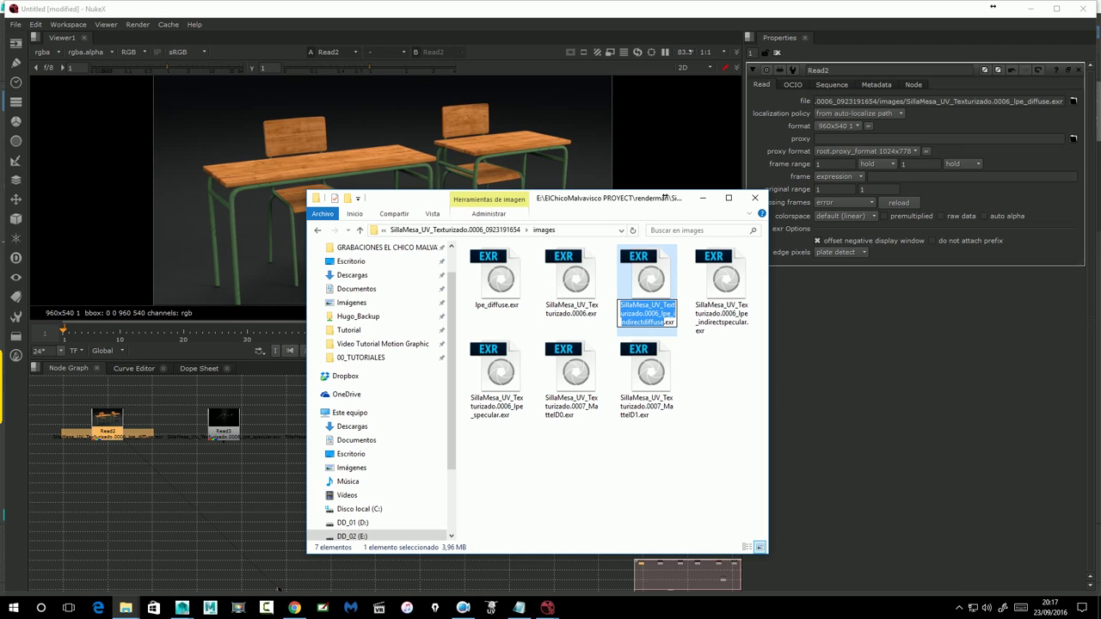
drag(656, 313, 619, 305)
key(Delete)
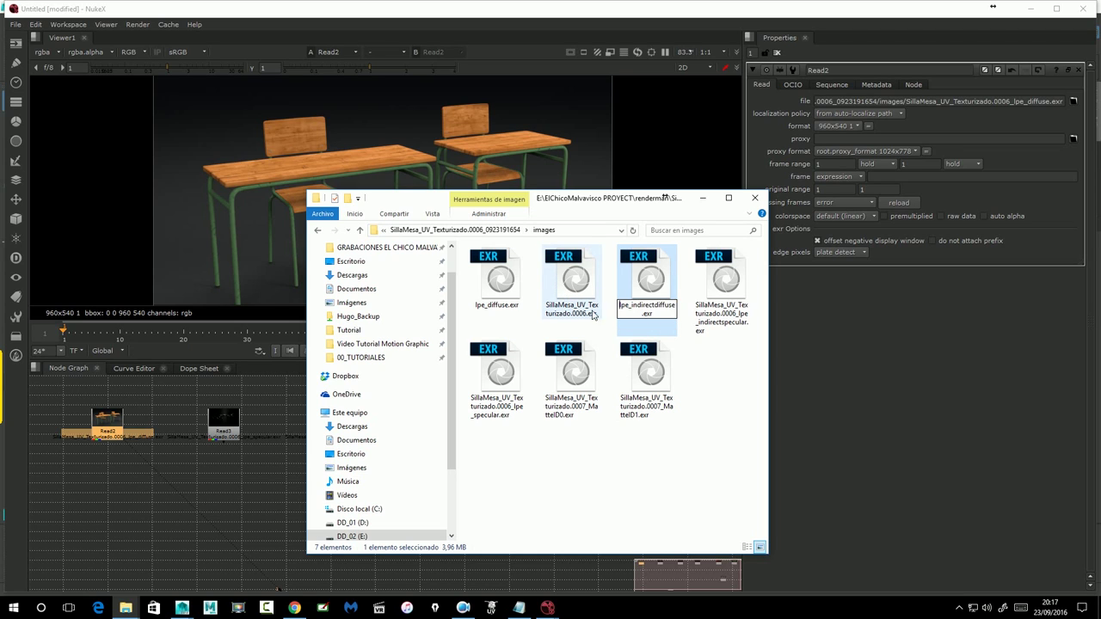
click(711, 388)
click(695, 317)
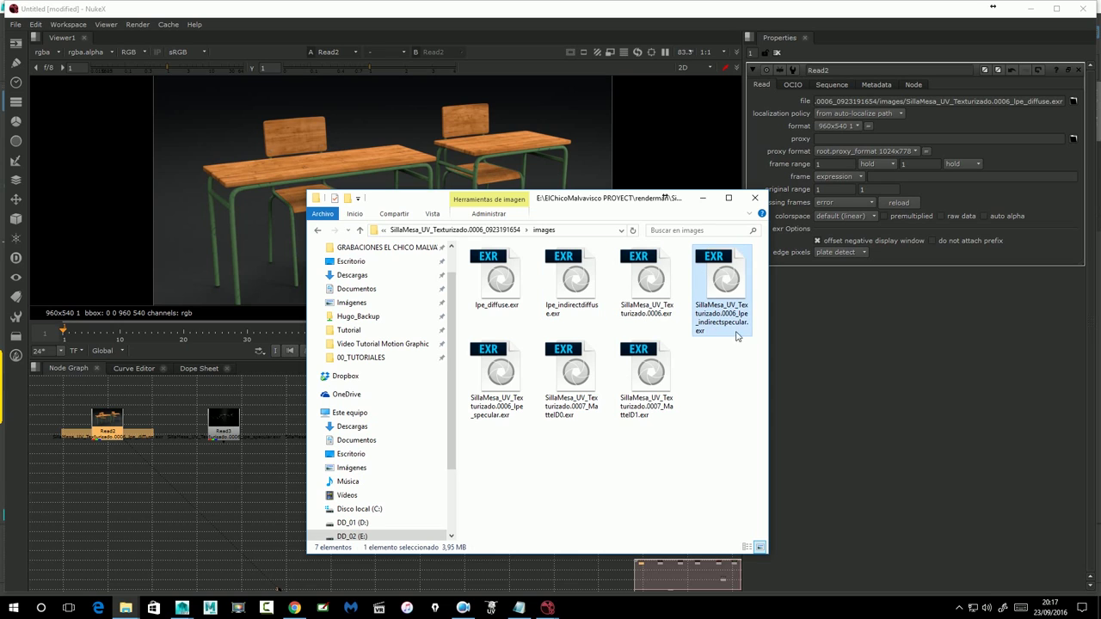
click(739, 325)
drag(733, 314, 695, 306)
key(Delete)
click(730, 391)
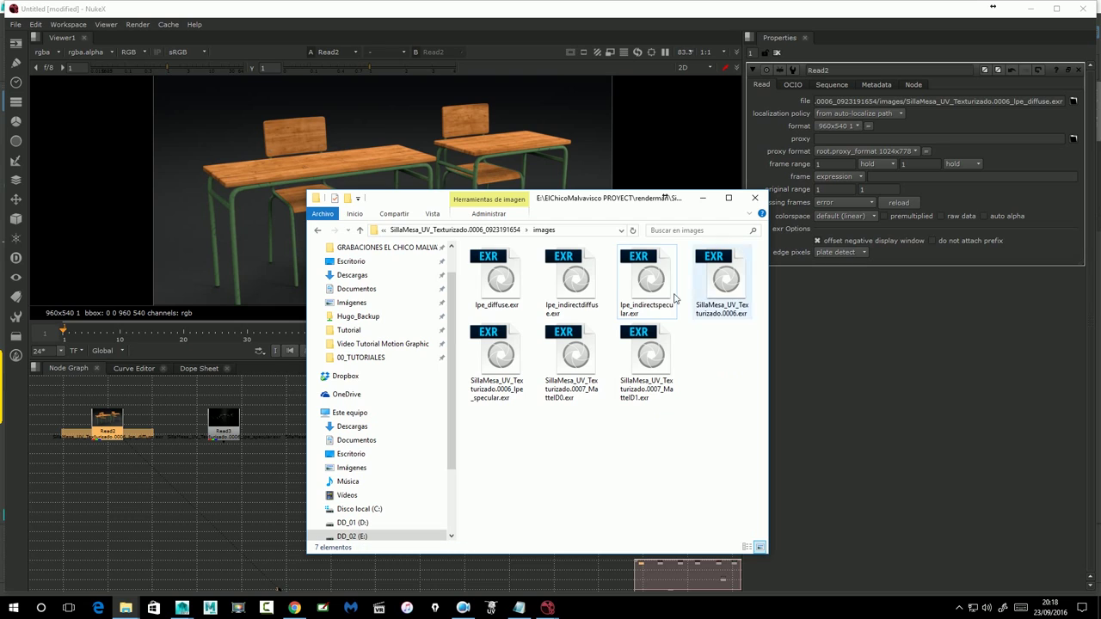
Rename the specular pass file to lpe_specular.exr
click(710, 317)
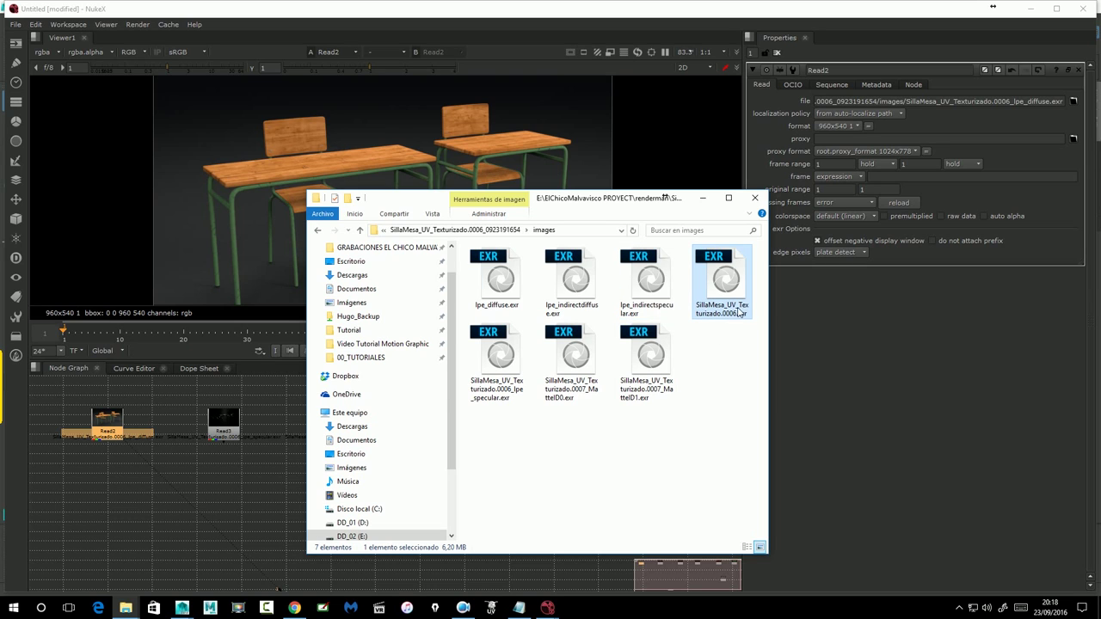
click(500, 391)
click(508, 399)
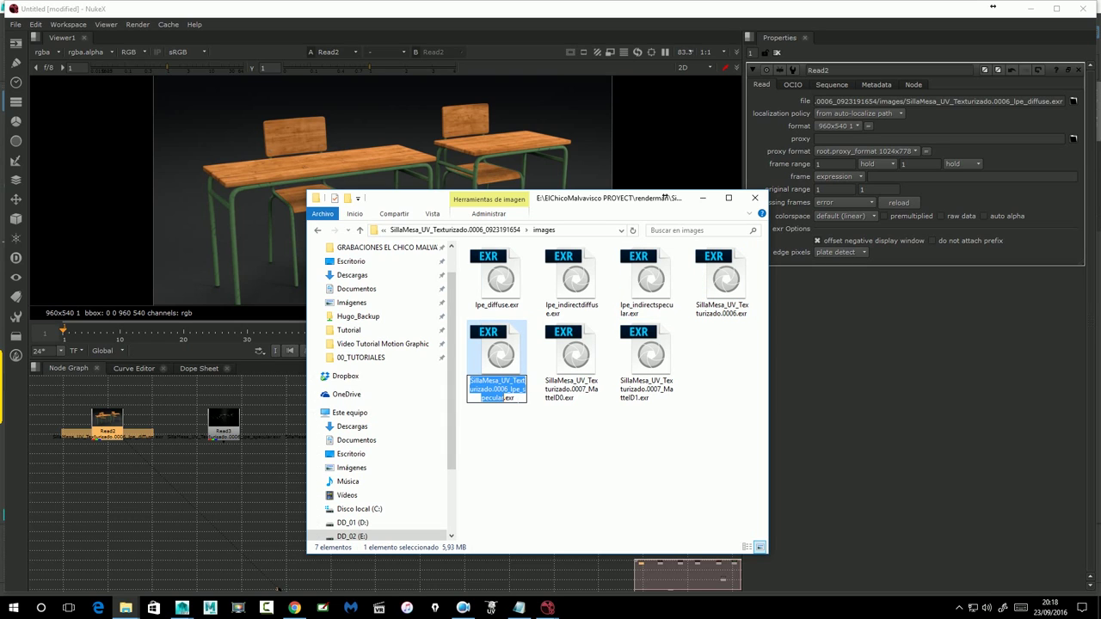
drag(502, 389, 471, 380)
key(Delete)
click(555, 456)
click(499, 392)
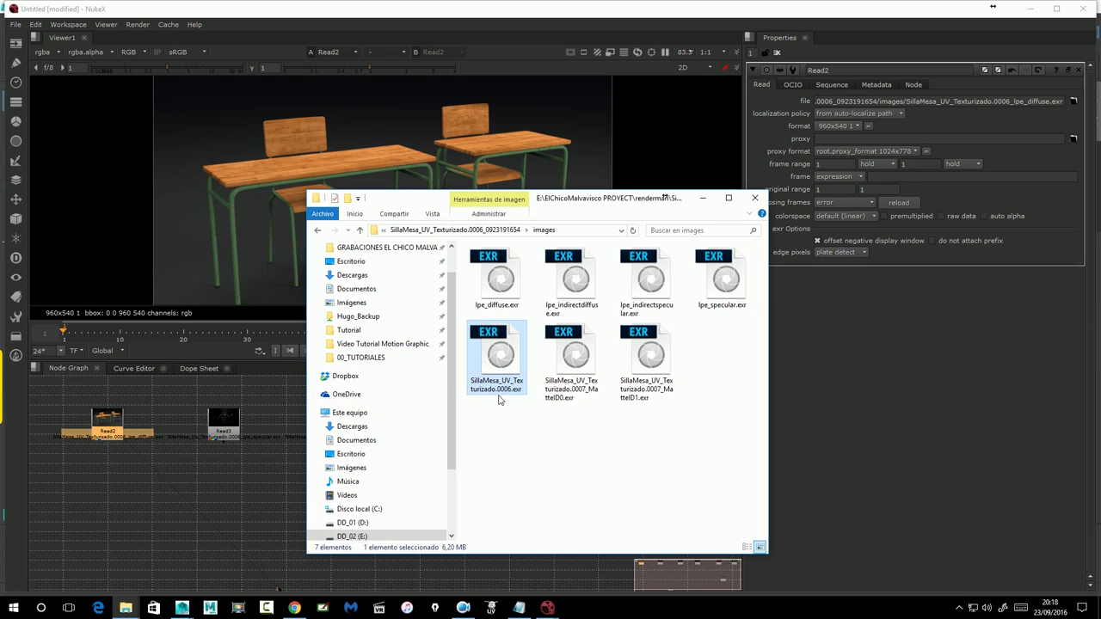
click(499, 391)
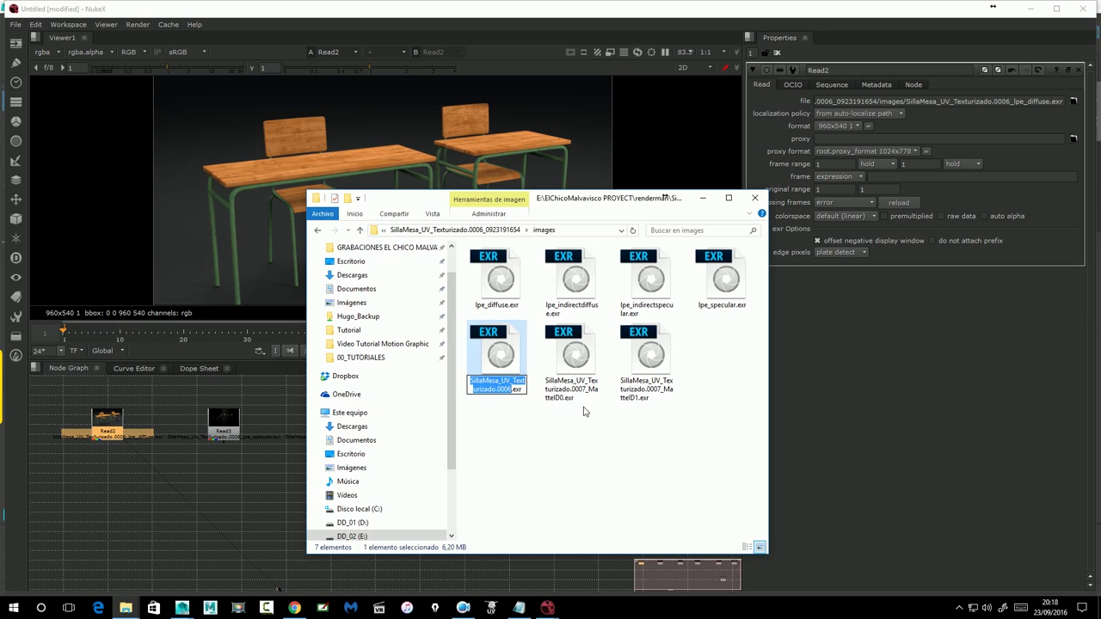
Rename the matte files to MatteID0.exr and MatteID1.exr
click(569, 386)
click(564, 393)
text(MatteID0)
key(Return)
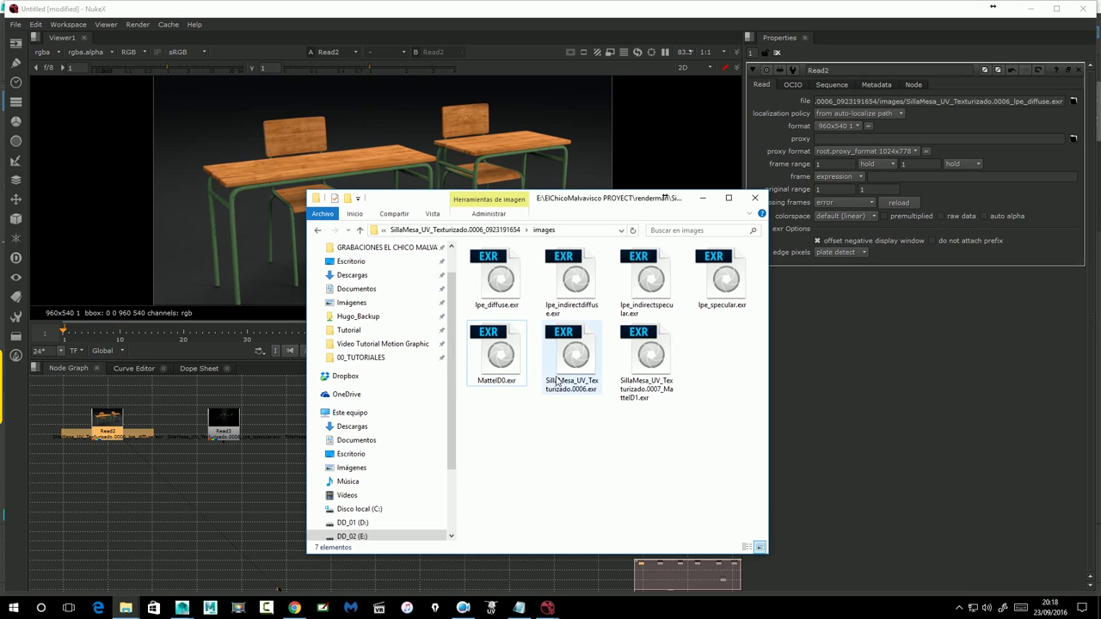
click(631, 396)
click(635, 402)
text(MatteID1)
key(Return)
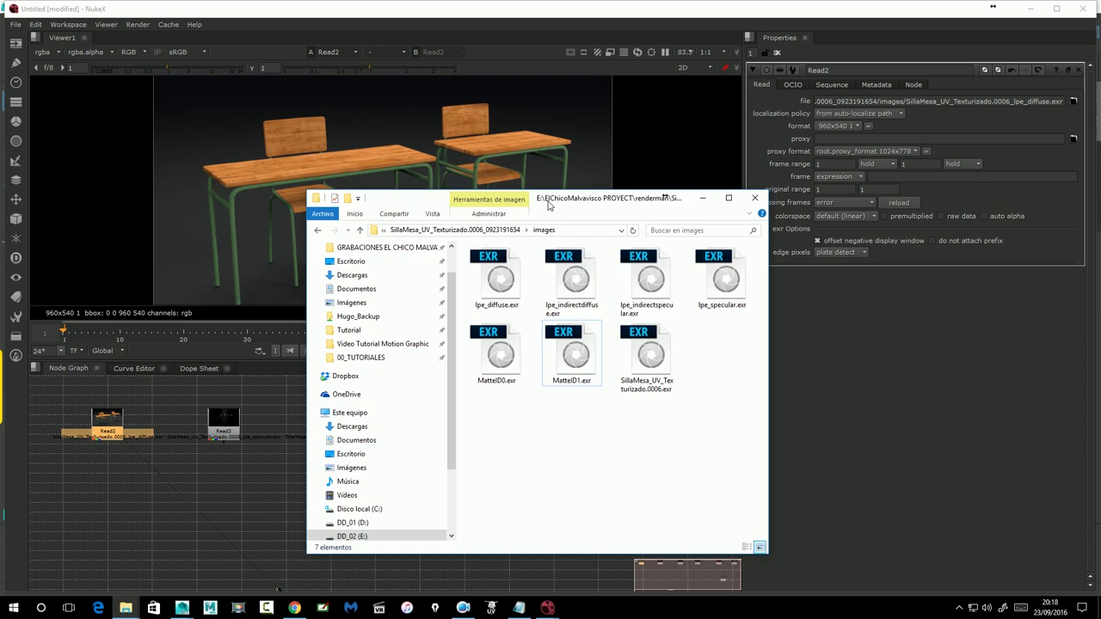
Delete all the Read nodes, Read1 through Read7, from the NukeX node graph
drag(548, 204, 1004, 301)
mouse_move(68, 404)
mouse_down()
mouse_move(746, 480)
mouse_move(638, 538)
mouse_up()
key(Delete)
click(606, 522)
key(Delete)
click(669, 421)
key(Delete)
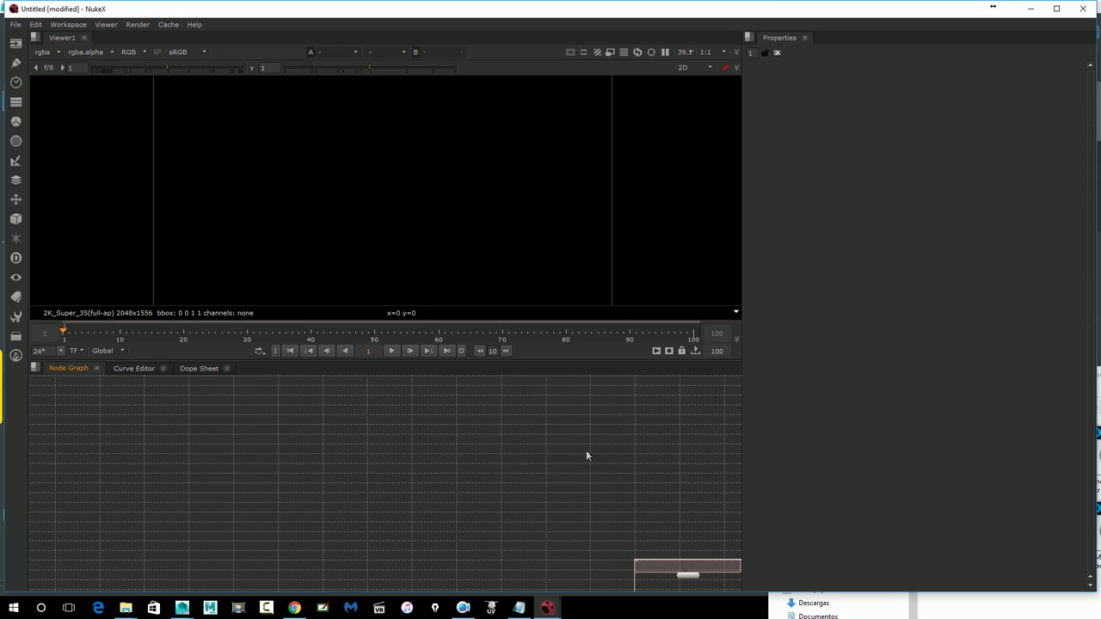
click(125, 608)
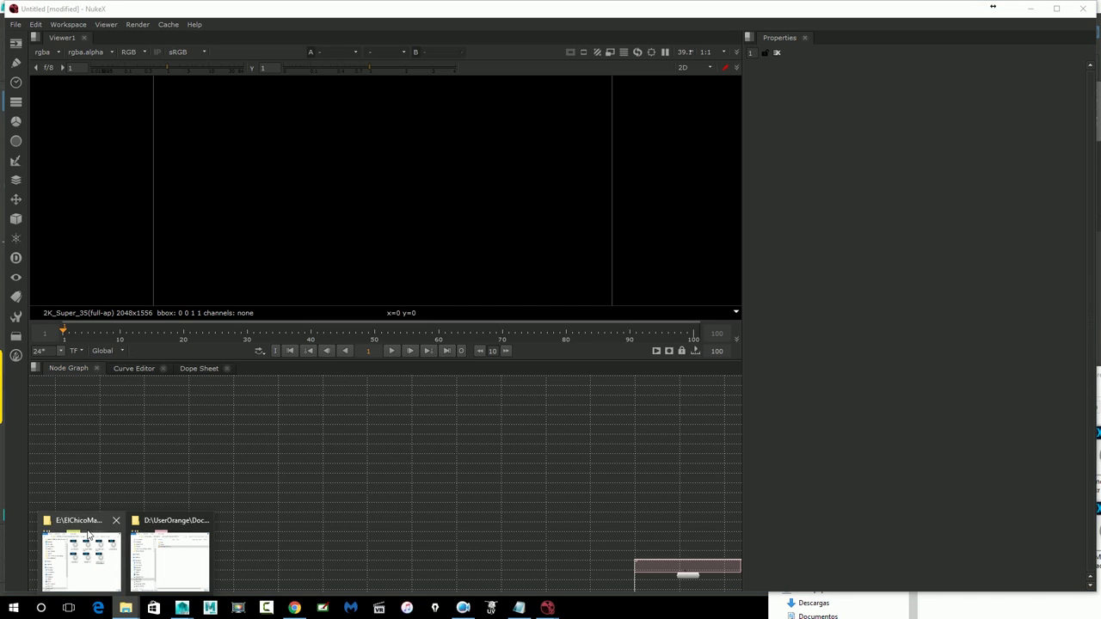
Drag the six renamed EXR files into NukeX's node graph, then maximize the graph
click(89, 535)
drag(869, 378, 698, 125)
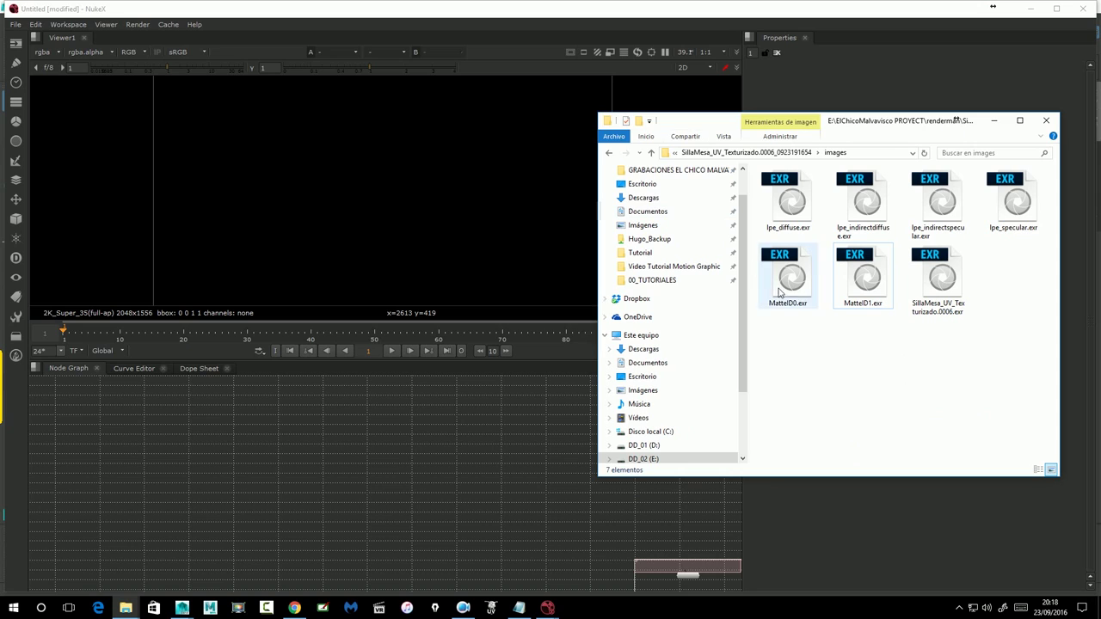
mouse_move(770, 353)
mouse_down()
mouse_move(773, 326)
mouse_move(1033, 194)
mouse_up()
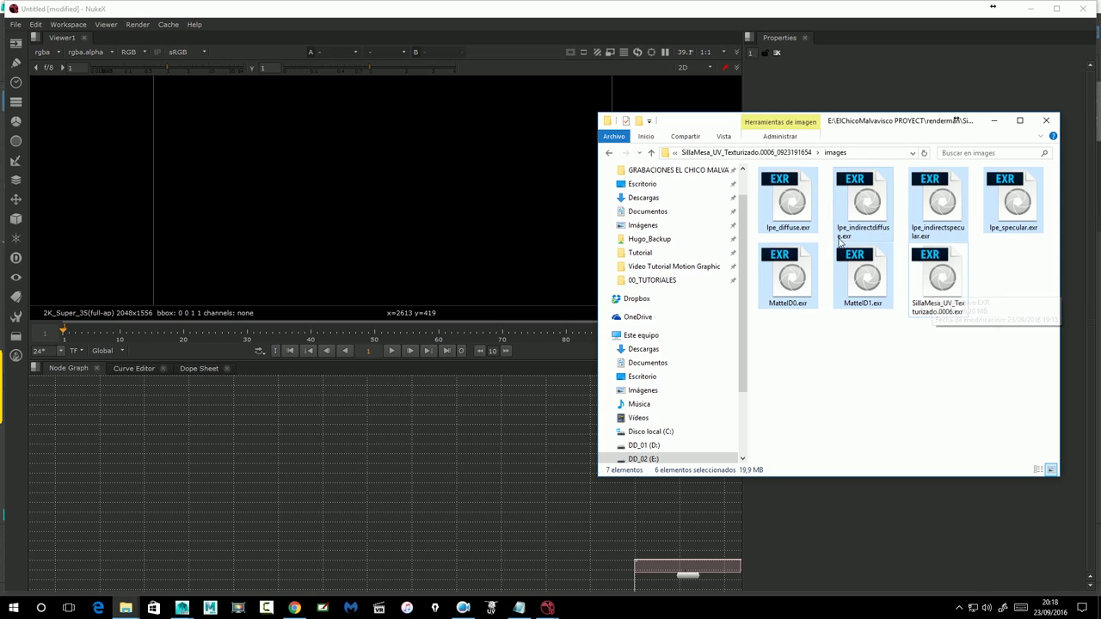
mouse_move(863, 205)
mouse_down()
mouse_move(325, 439)
mouse_move(289, 428)
mouse_up()
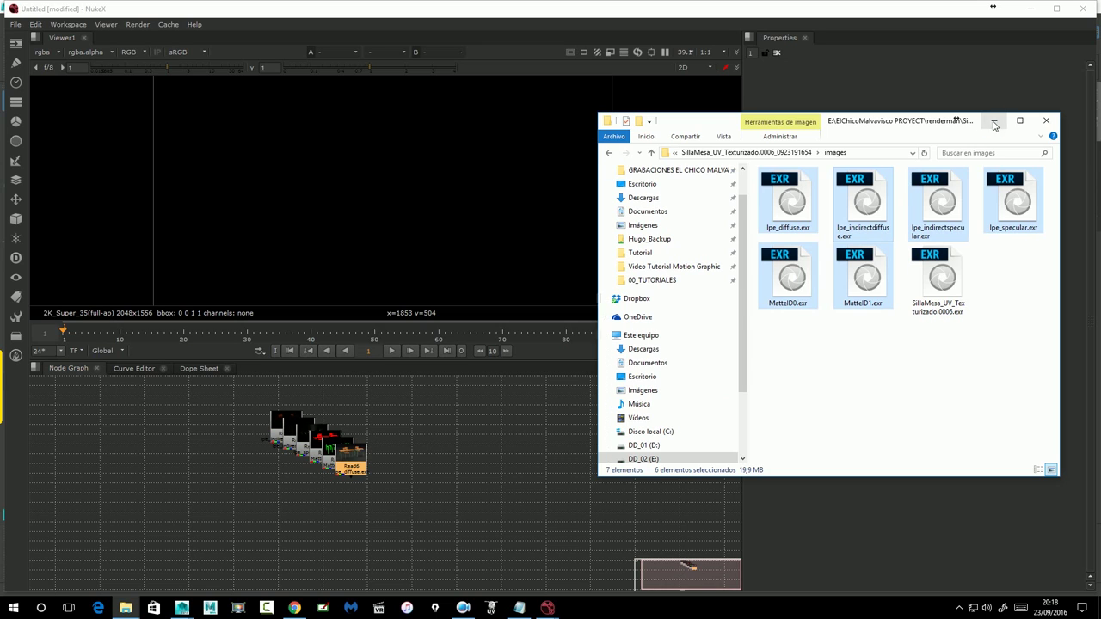
click(994, 120)
key(space)
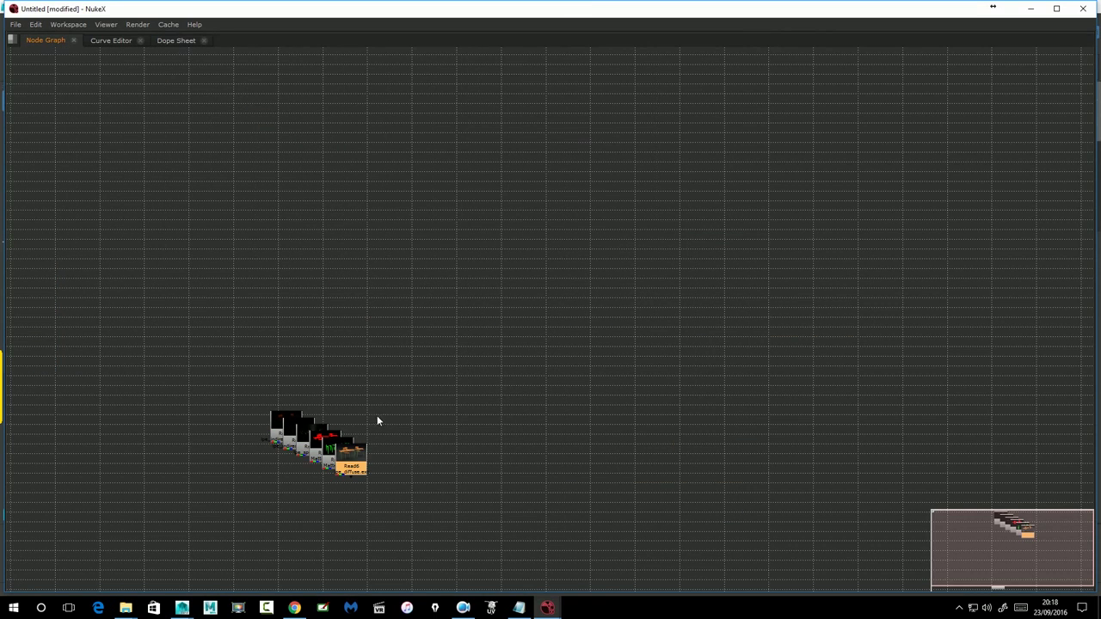
Pull the stacked reads apart, lining up Read6, Read3, Read1 and Read2 in a row
scroll(371, 418, up, 2)
drag(372, 418, 623, 348)
mouse_move(590, 415)
mouse_down()
mouse_move(222, 163)
mouse_move(228, 173)
mouse_up()
click(319, 220)
drag(555, 403, 680, 401)
mouse_move(539, 384)
mouse_down()
mouse_move(602, 356)
mouse_move(711, 358)
mouse_move(299, 167)
mouse_move(335, 158)
mouse_up()
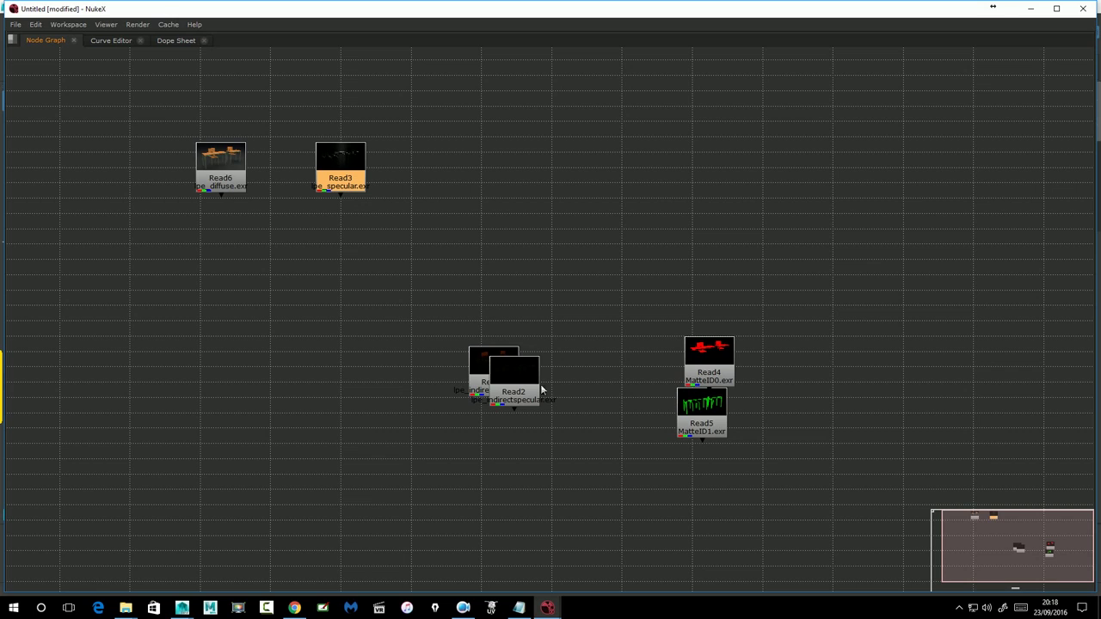
drag(525, 378, 598, 394)
mouse_move(484, 369)
mouse_down()
mouse_move(556, 181)
mouse_move(542, 167)
mouse_up()
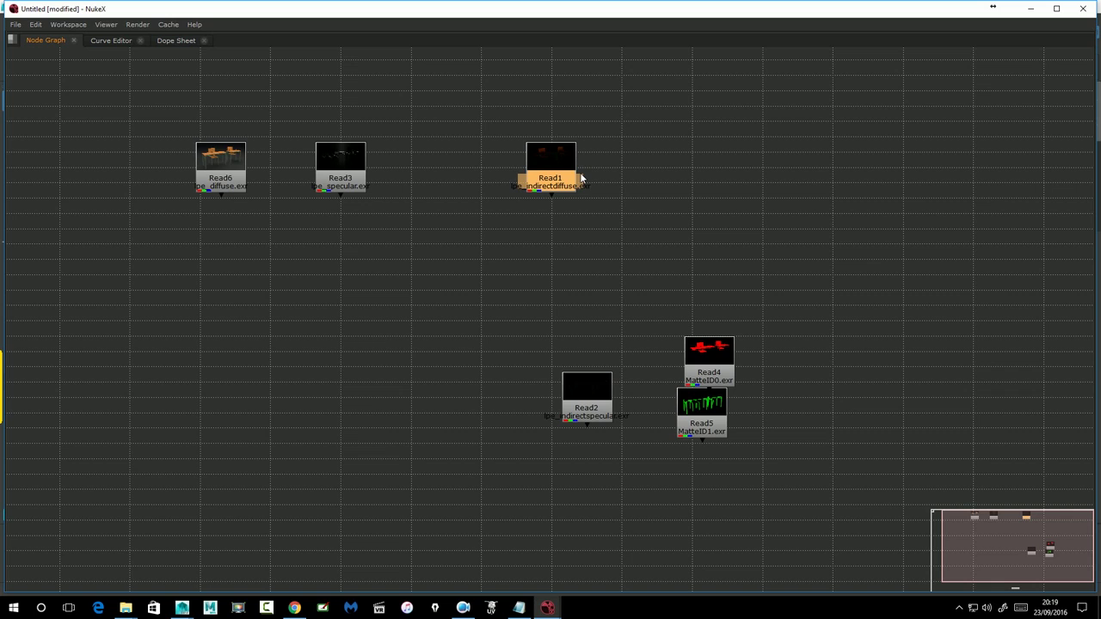
mouse_move(567, 377)
mouse_down()
mouse_move(653, 225)
mouse_move(668, 173)
mouse_move(680, 176)
mouse_up()
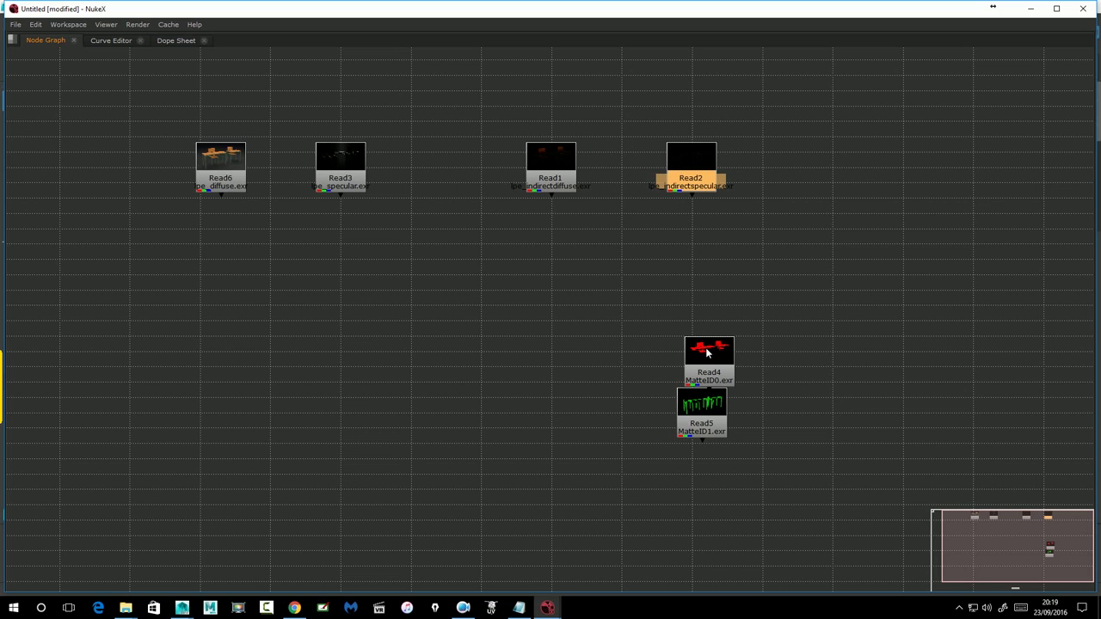
Place the MatteID reads Read4 and Read5 side by side above the pass row
drag(707, 352, 487, 307)
mouse_move(547, 271)
mouse_down()
mouse_move(560, 342)
mouse_move(577, 364)
mouse_up()
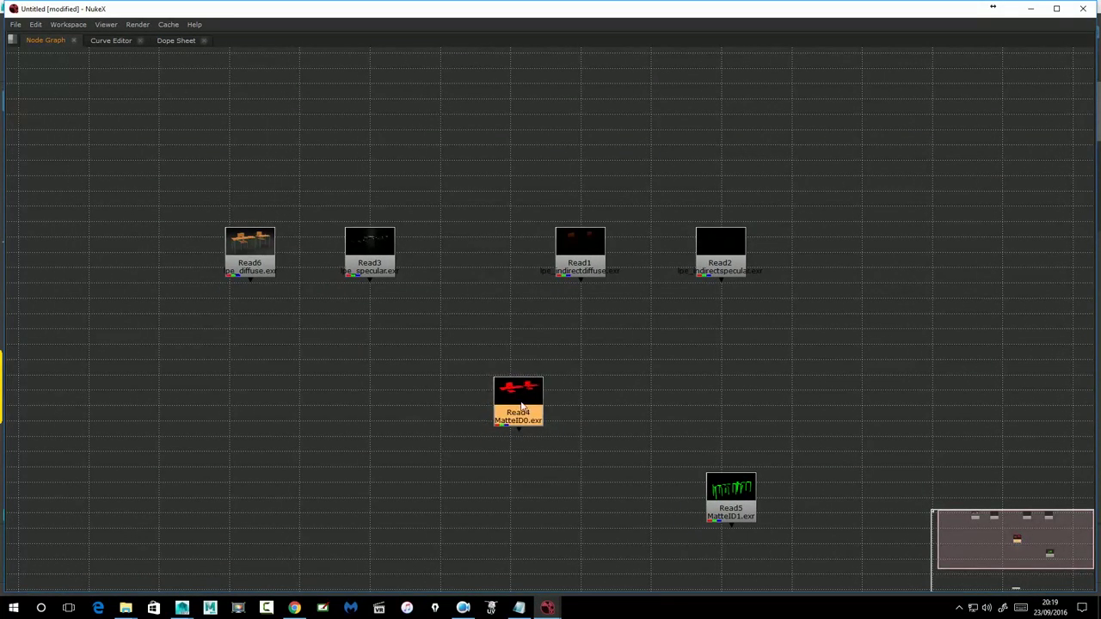
drag(521, 407, 375, 142)
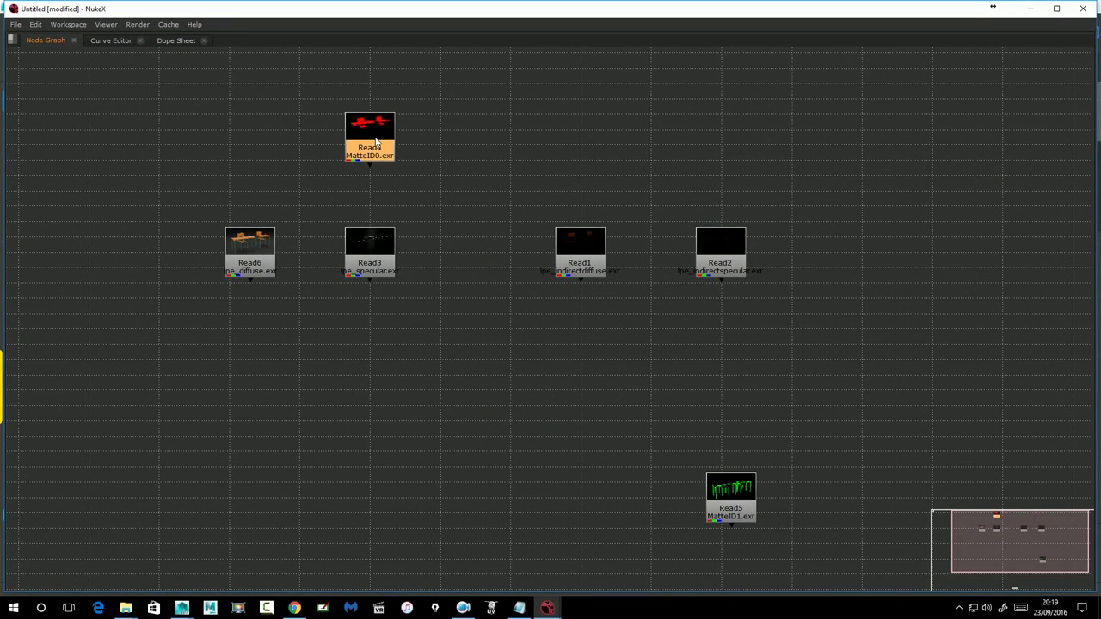
drag(728, 483, 582, 134)
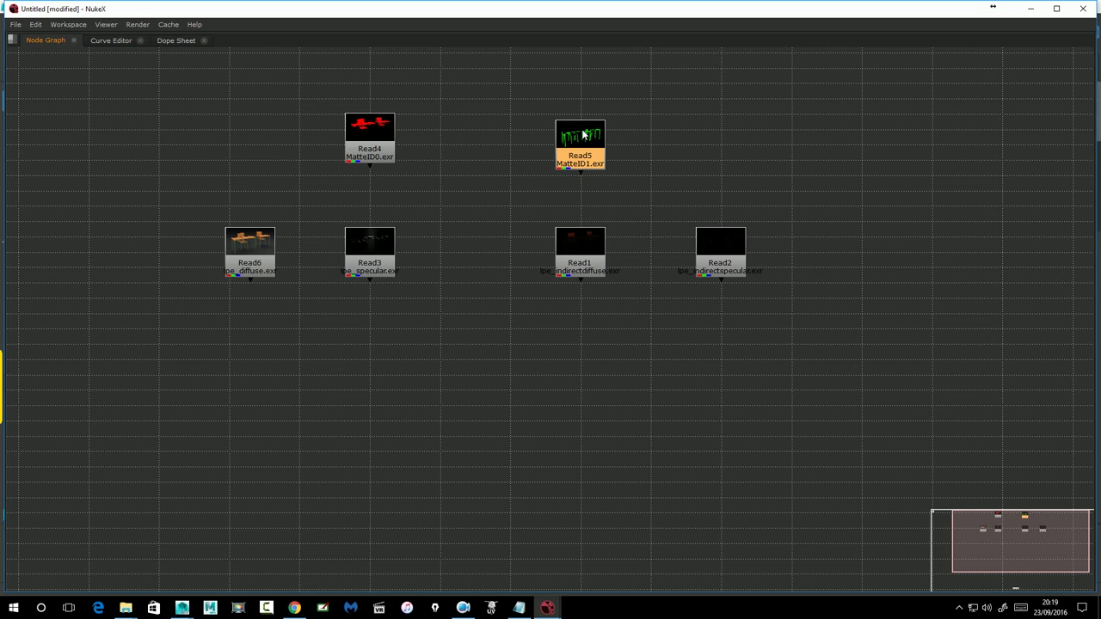
drag(575, 146, 576, 139)
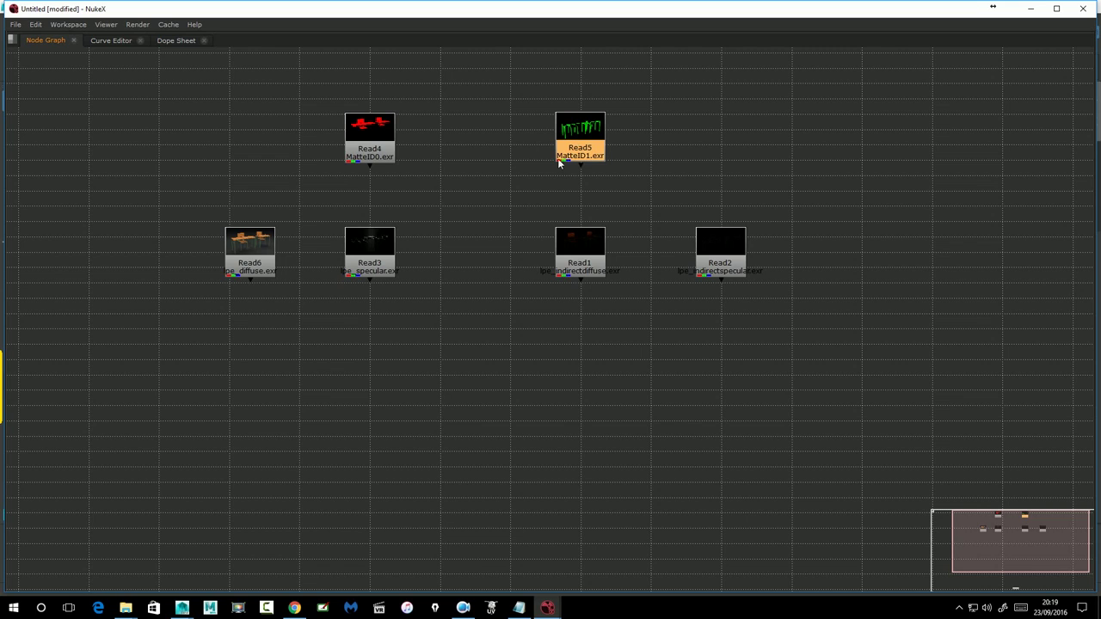
click(254, 250)
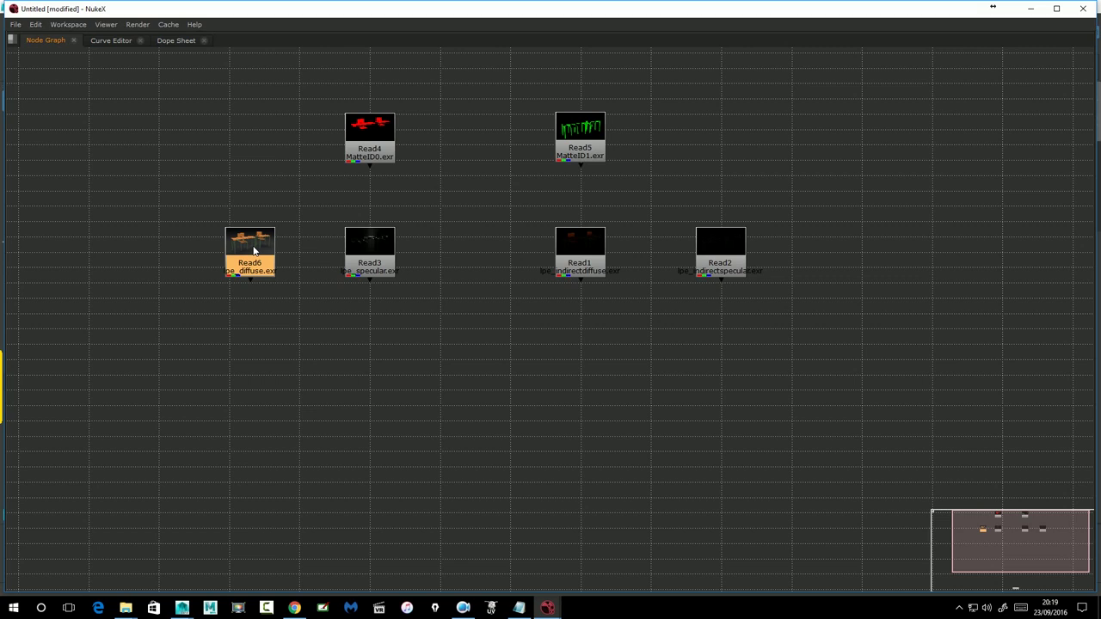
Add a ColorCorrect node below Read6 and restore the viewer and Properties layout
key(c)
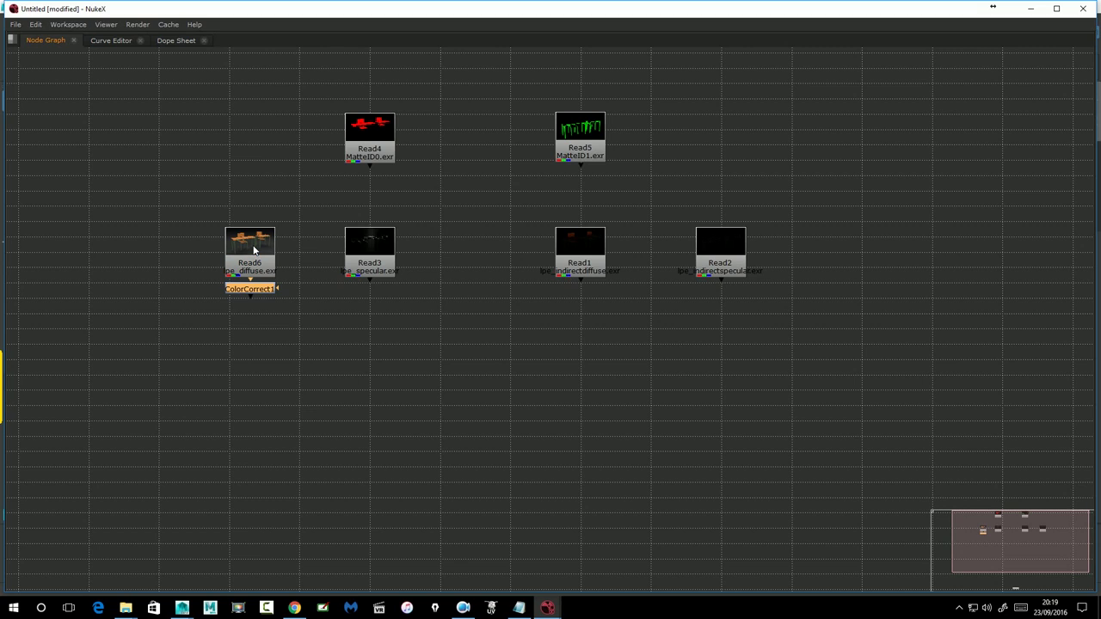
drag(260, 290, 261, 309)
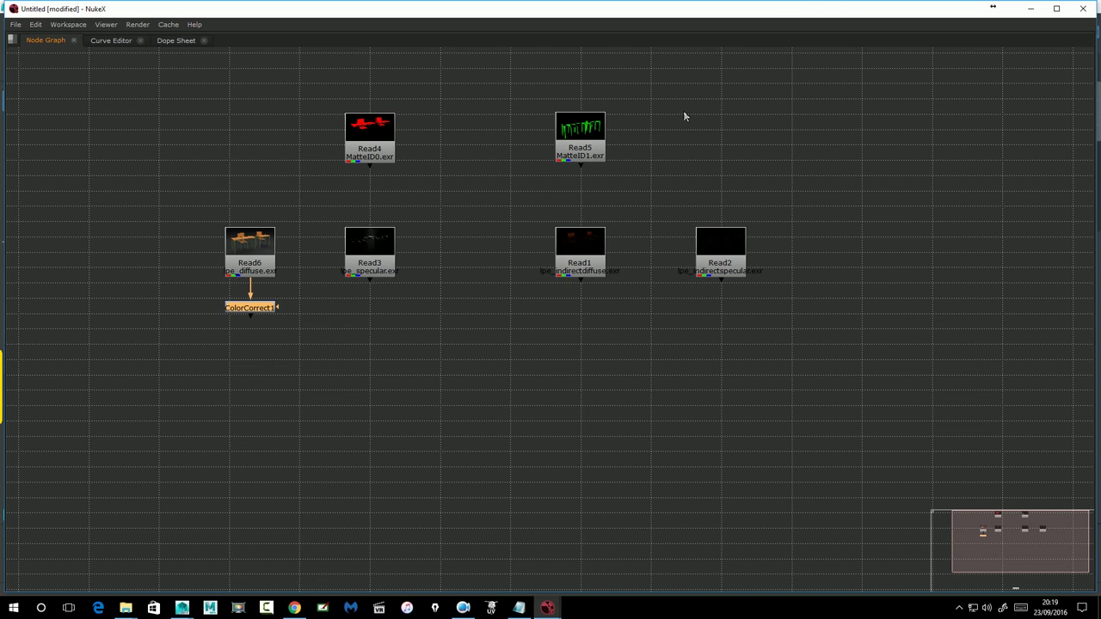
key(shift+F1)
key(f)
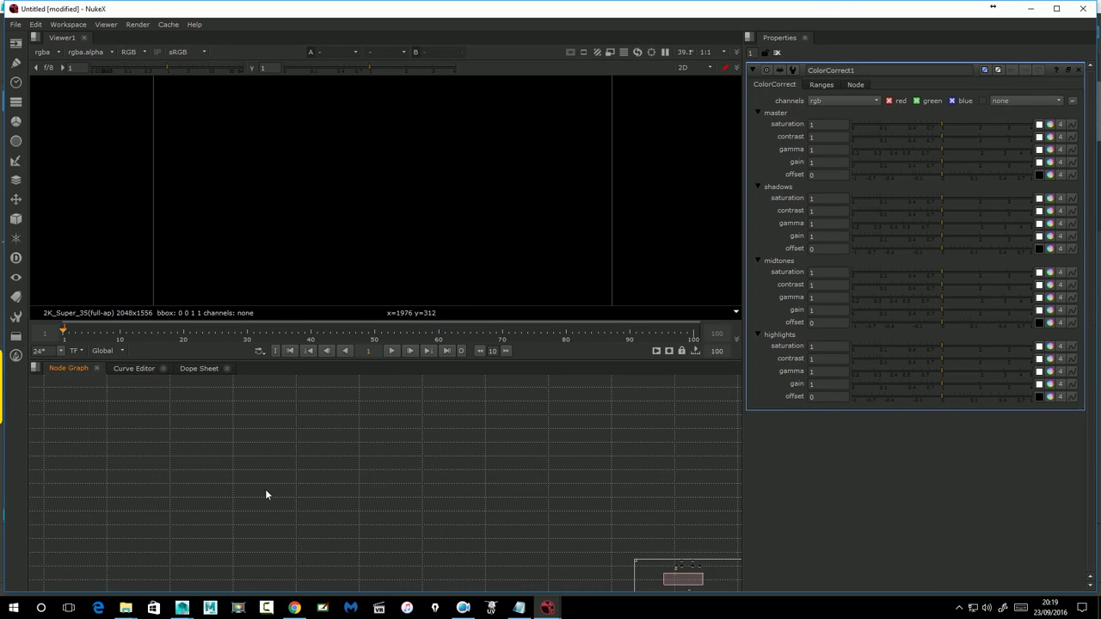
scroll(294, 446, up, 1)
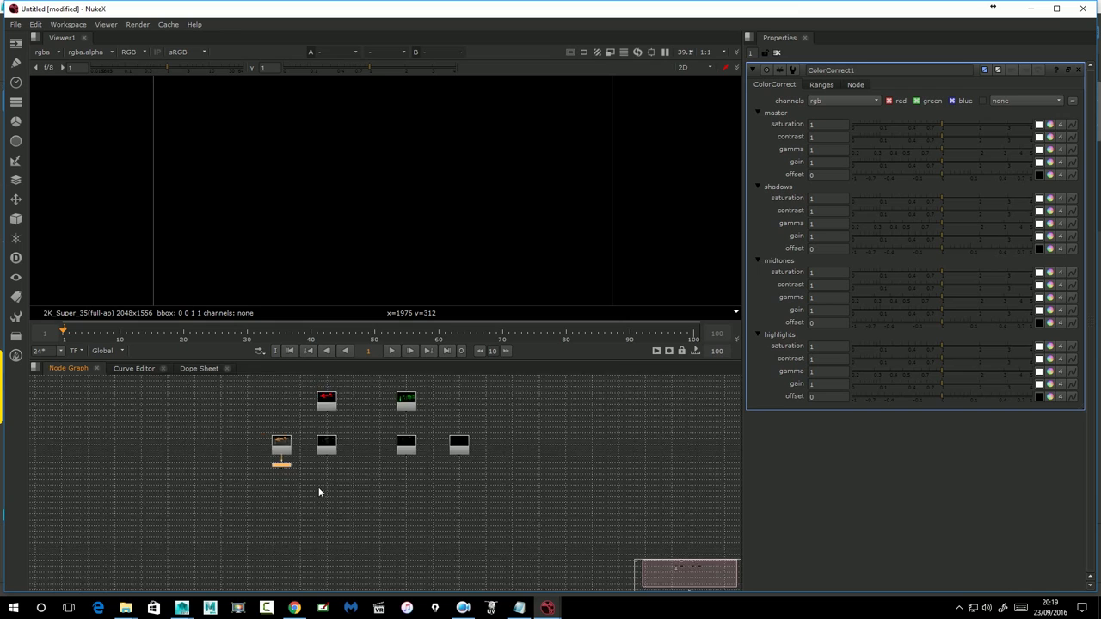
scroll(319, 491, up, 1)
scroll(330, 483, up, 2)
scroll(308, 447, up, 2)
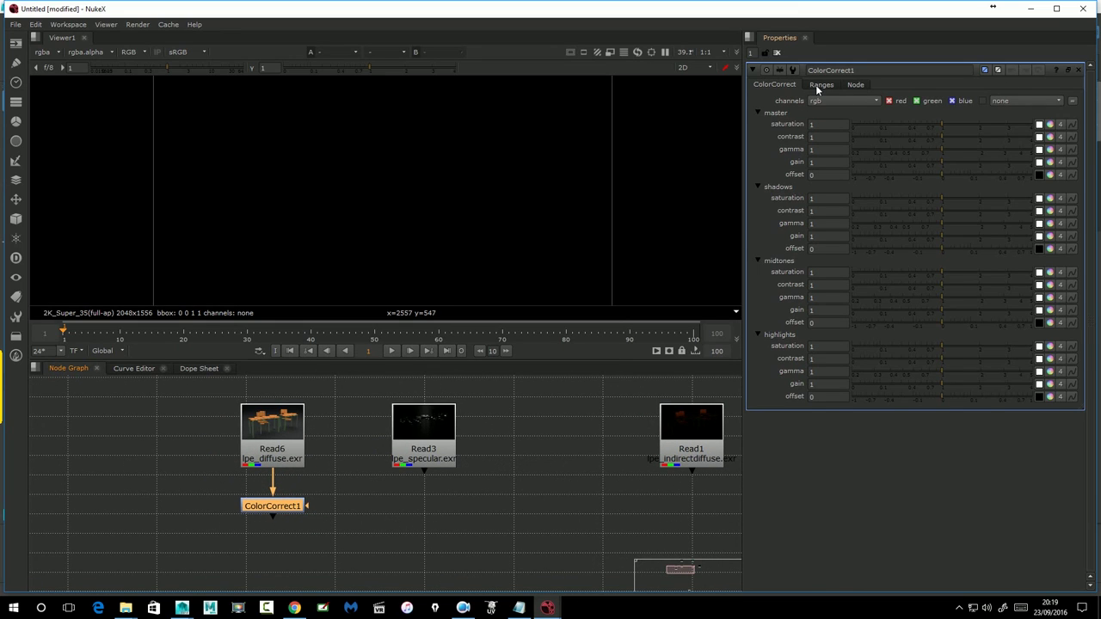
click(822, 83)
click(855, 84)
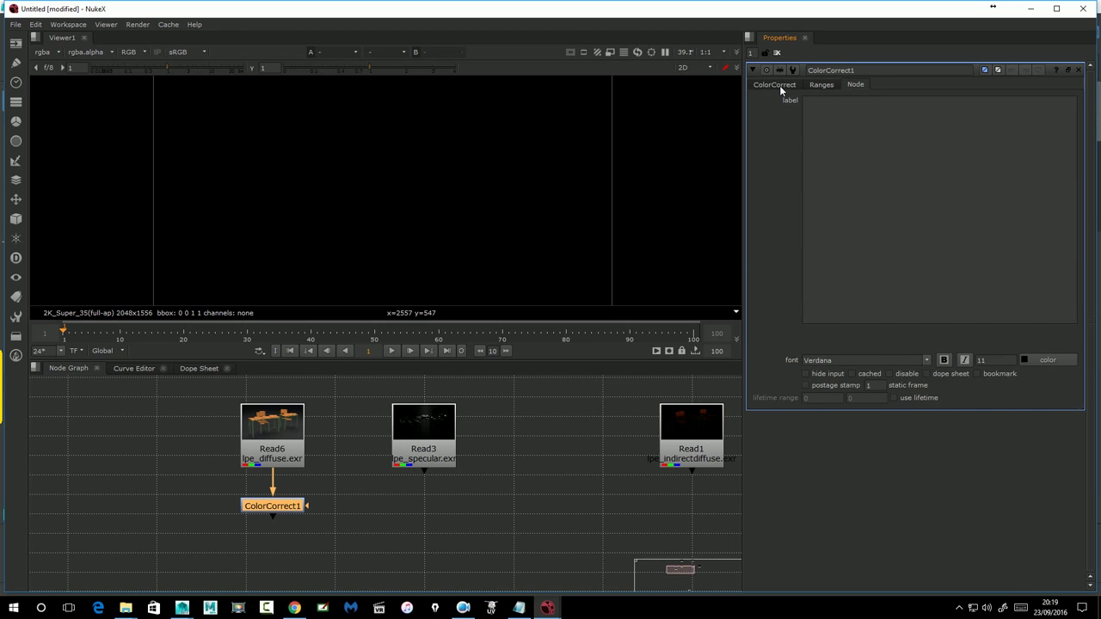
click(778, 85)
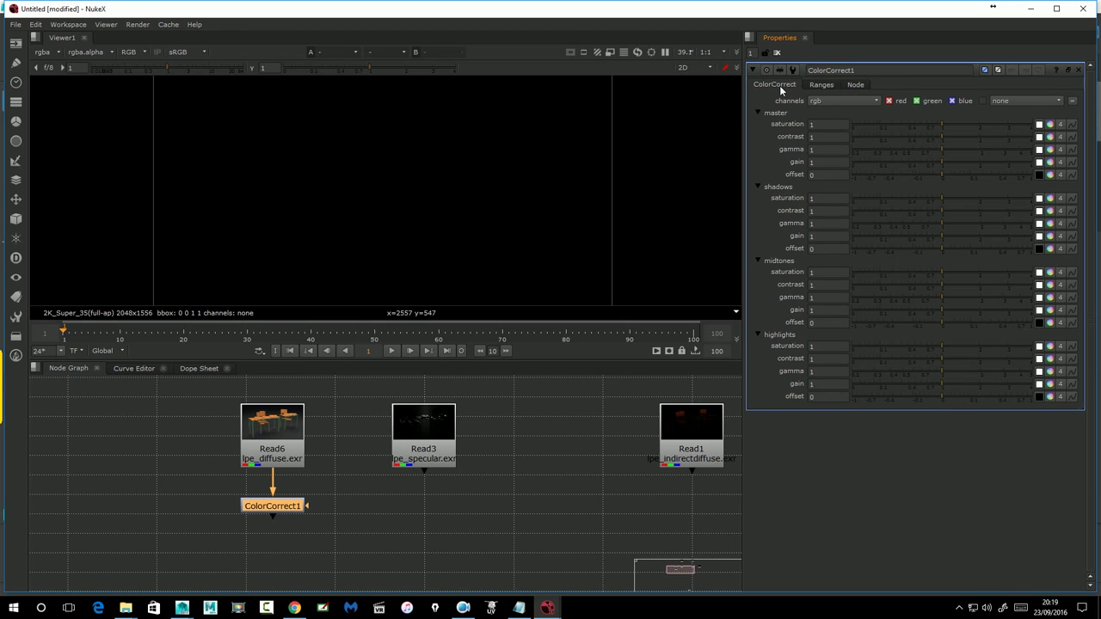
Rename the ColorCorrect to Correct_Difuso_todo and show it in viewer 1
click(848, 71)
drag(856, 71, 807, 72)
key(BackSpace)
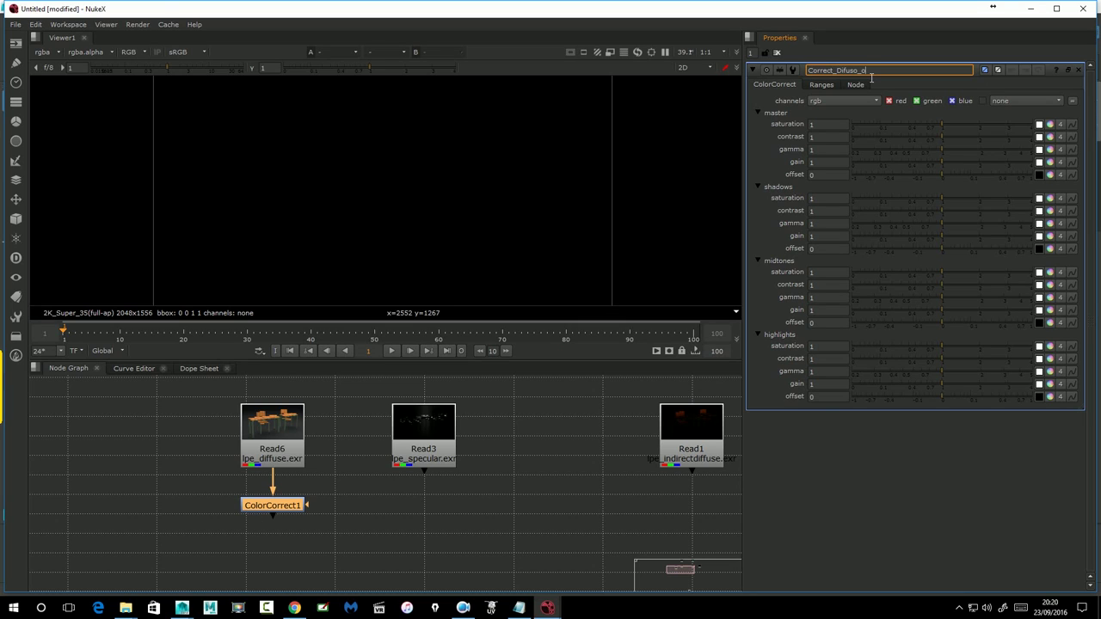
key(Return)
click(282, 507)
key(1)
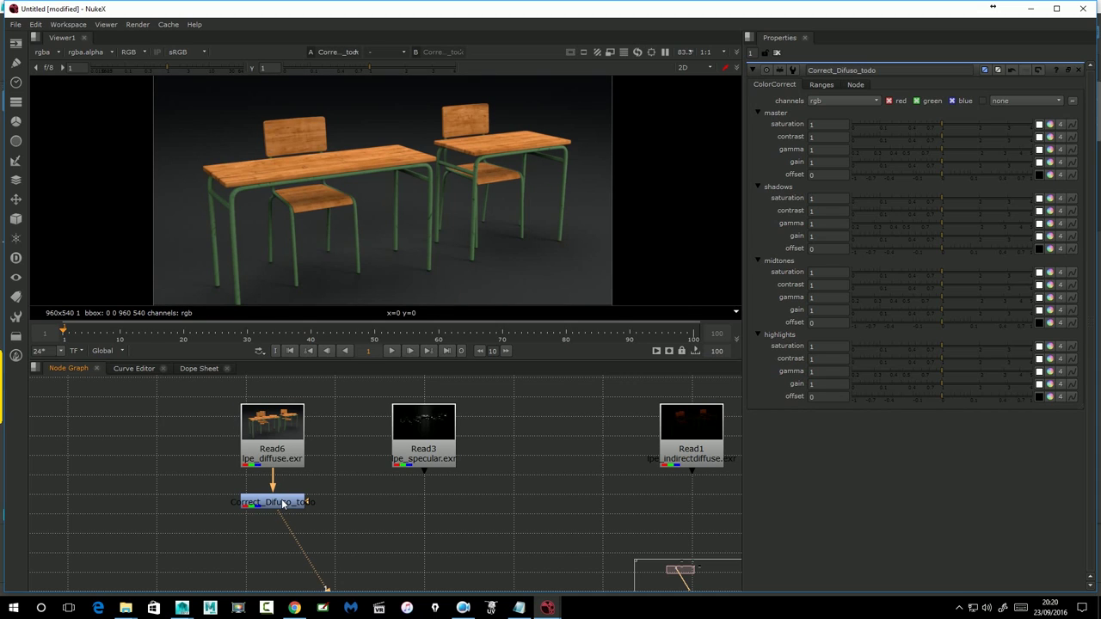
Edit the diffuse ColorCorrect's name from Correct_Difuso_todo to Cor_Difuso_Rojo and reselect the node
click(290, 506)
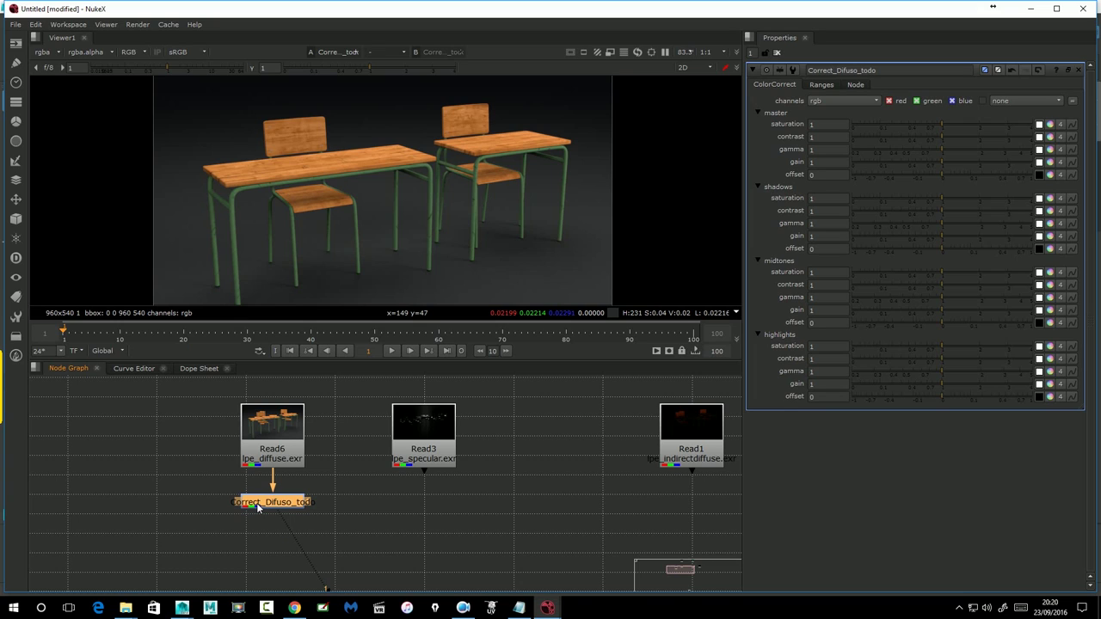
click(867, 71)
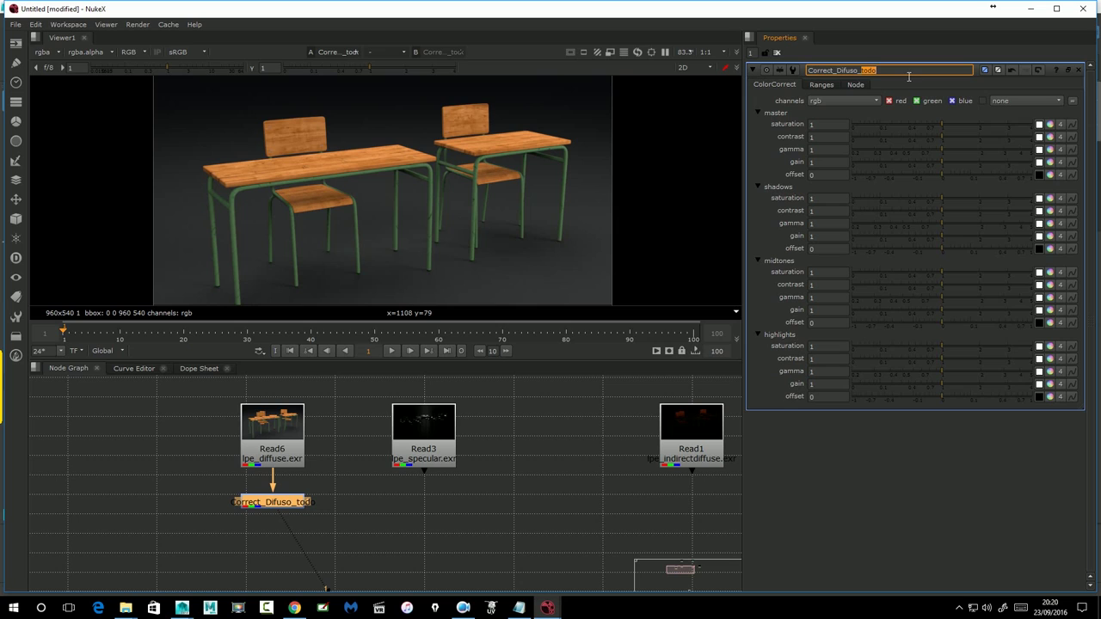
key(BackSpace)
drag(838, 79, 829, 80)
key(BackSpace)
key(BackSpace)
text(Rojo)
key(BackSpace)
key(BackSpace)
key(BackSpace)
key(BackSpace)
text(Rojo)
key(Return)
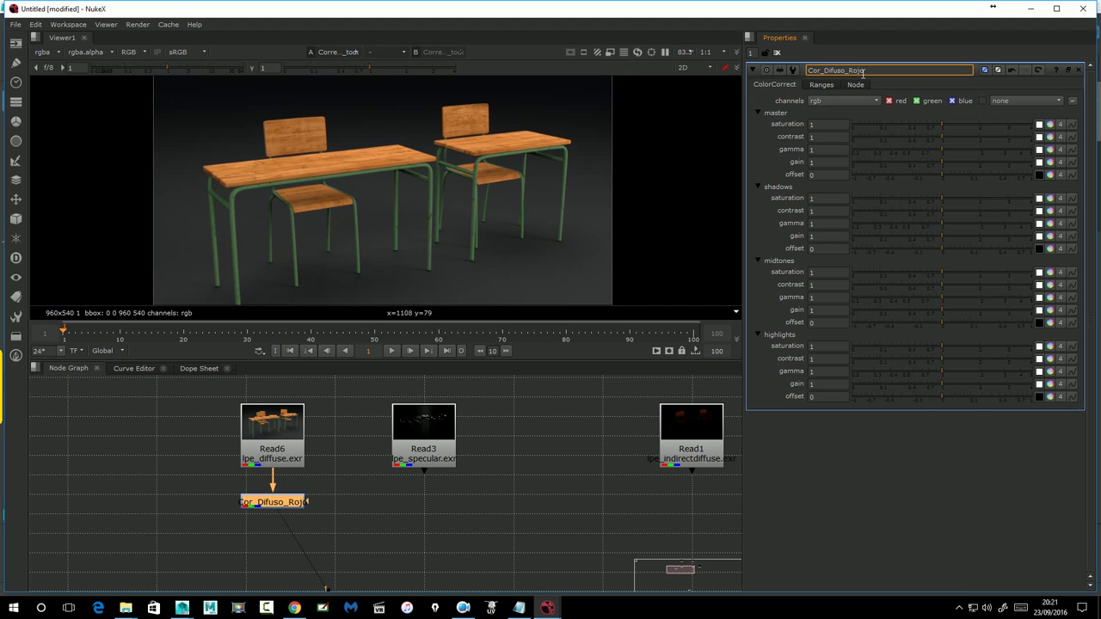
click(493, 505)
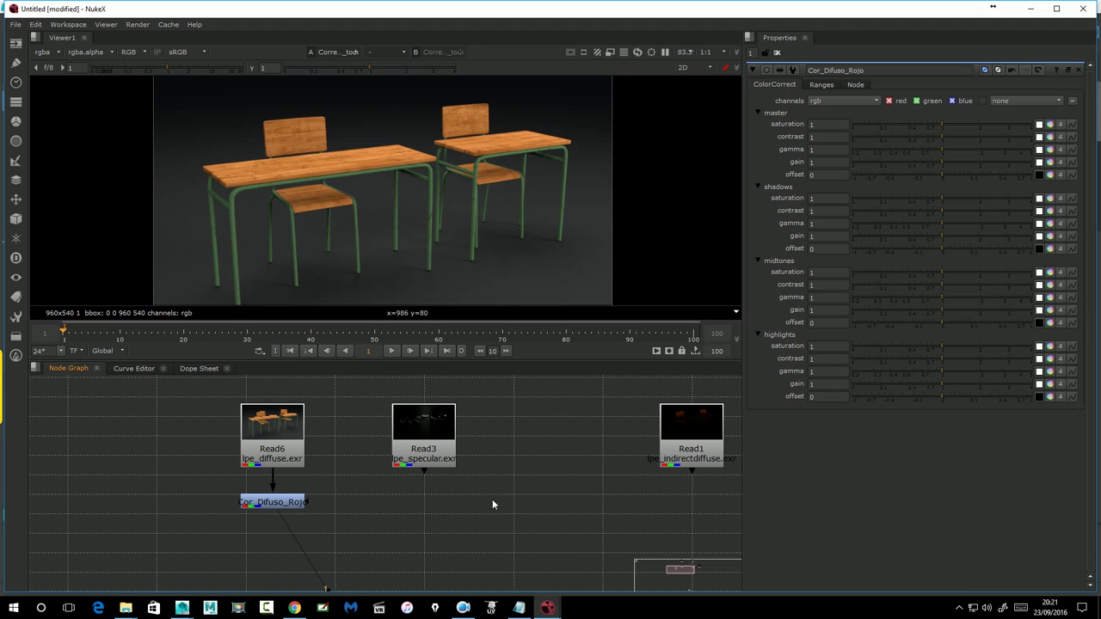
click(276, 505)
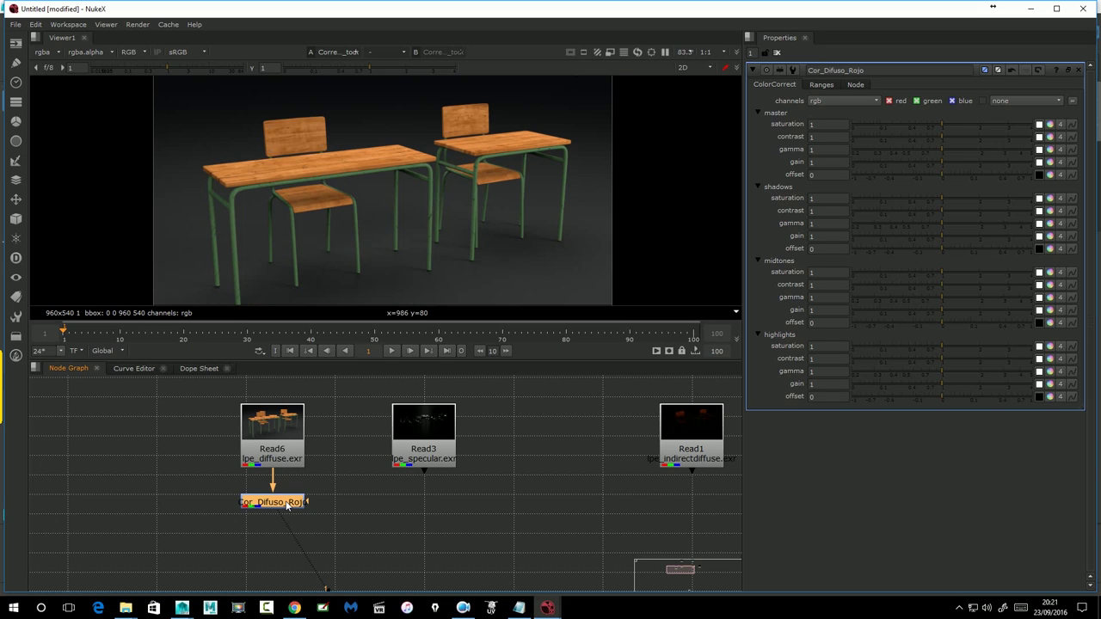
Add a ColorCorrect under Cor_Difuso_Rojo and name it Cor_Difuso_Verde
key(c)
drag(288, 521, 288, 538)
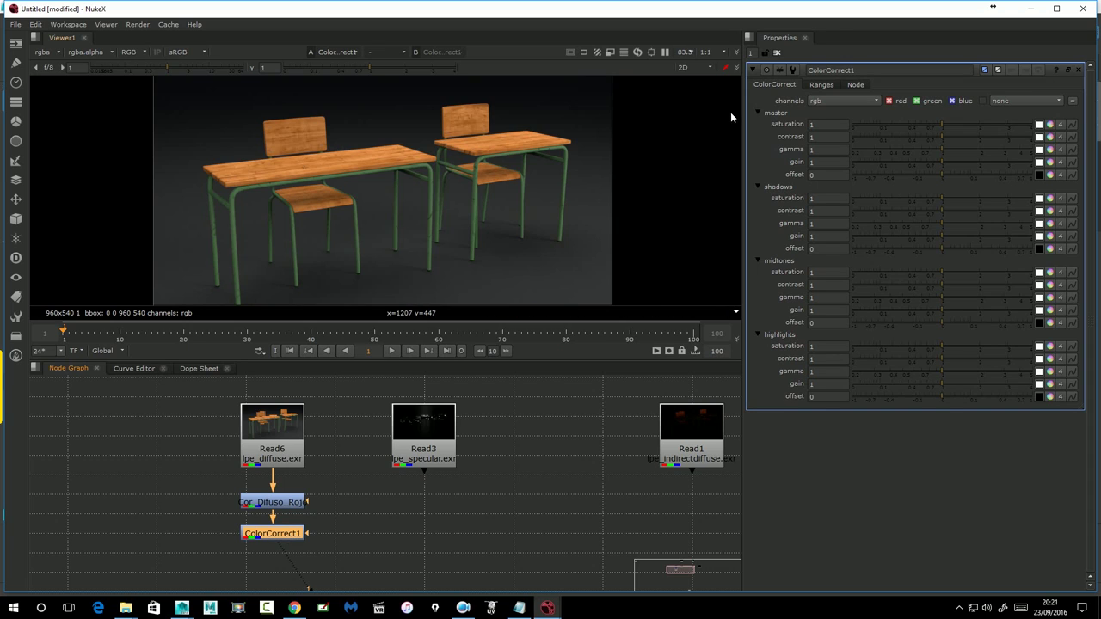
double_click(867, 70)
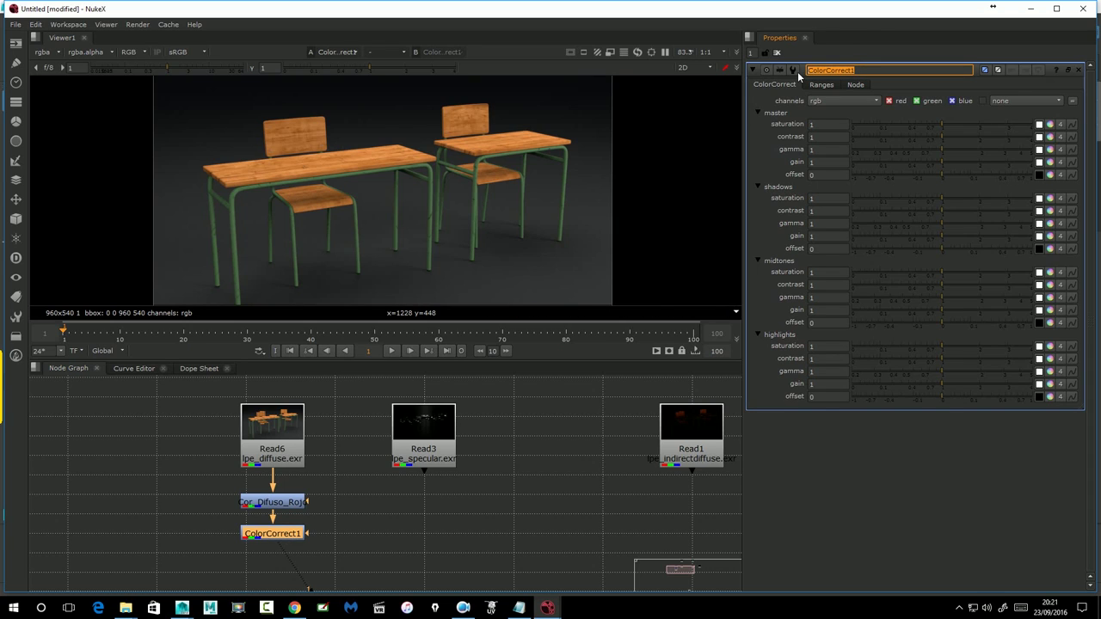
text(Cor_)
text(Di)
text(fu)
text(so_)
text(Ver)
text(d)
key(Return)
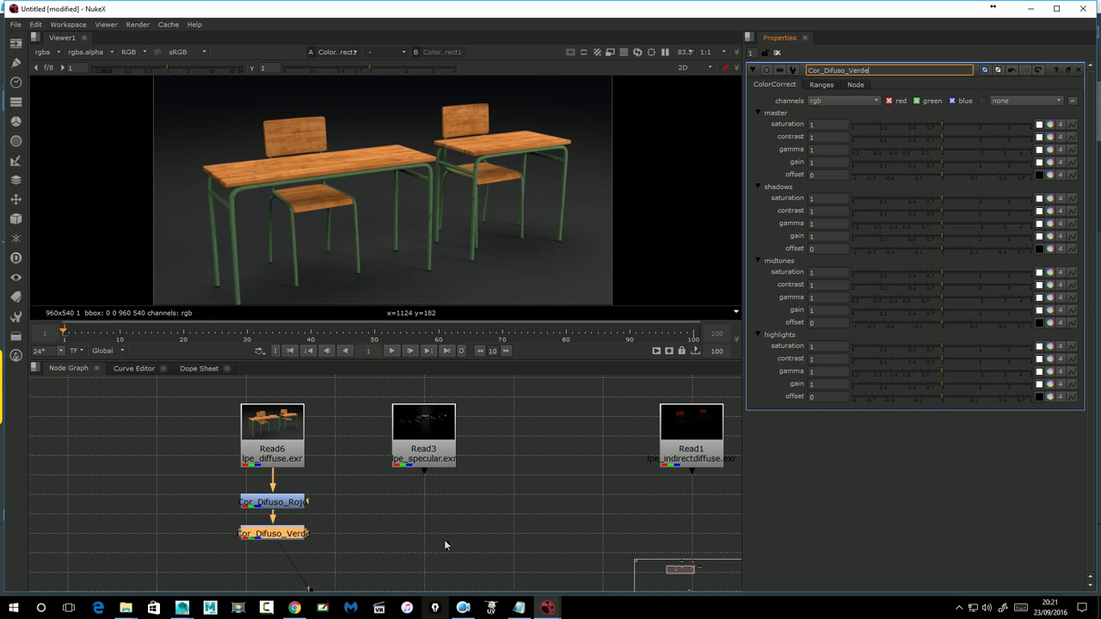
scroll(385, 453, down, 3)
scroll(383, 456, up, 2)
drag(380, 499, 339, 539)
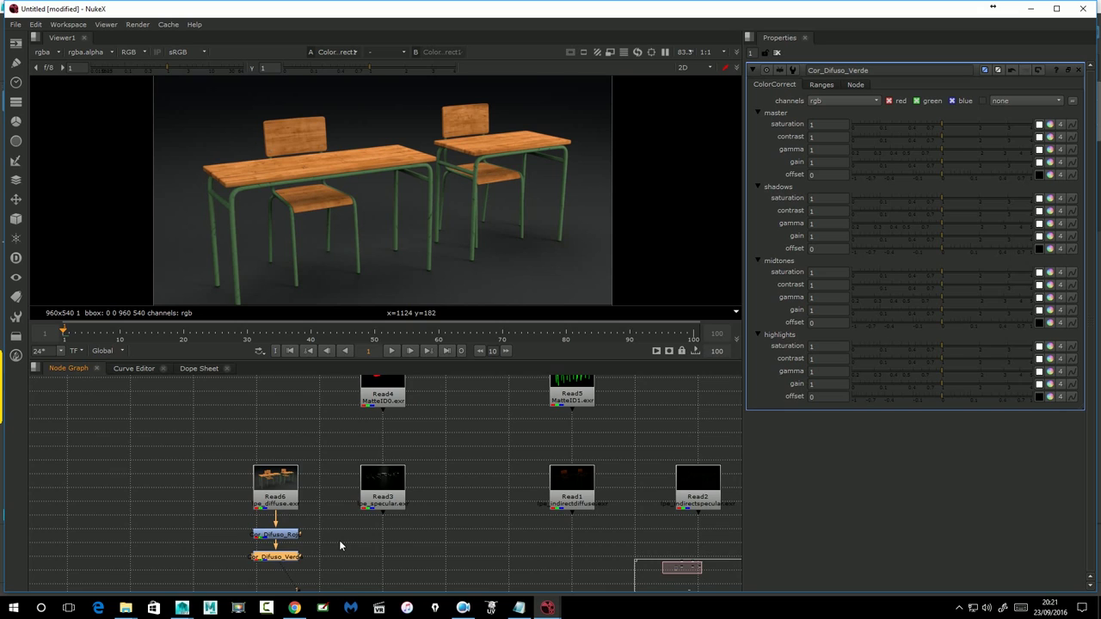
mouse_move(339, 542)
mouse_down()
mouse_move(337, 552)
mouse_move(356, 418)
mouse_move(378, 396)
mouse_up()
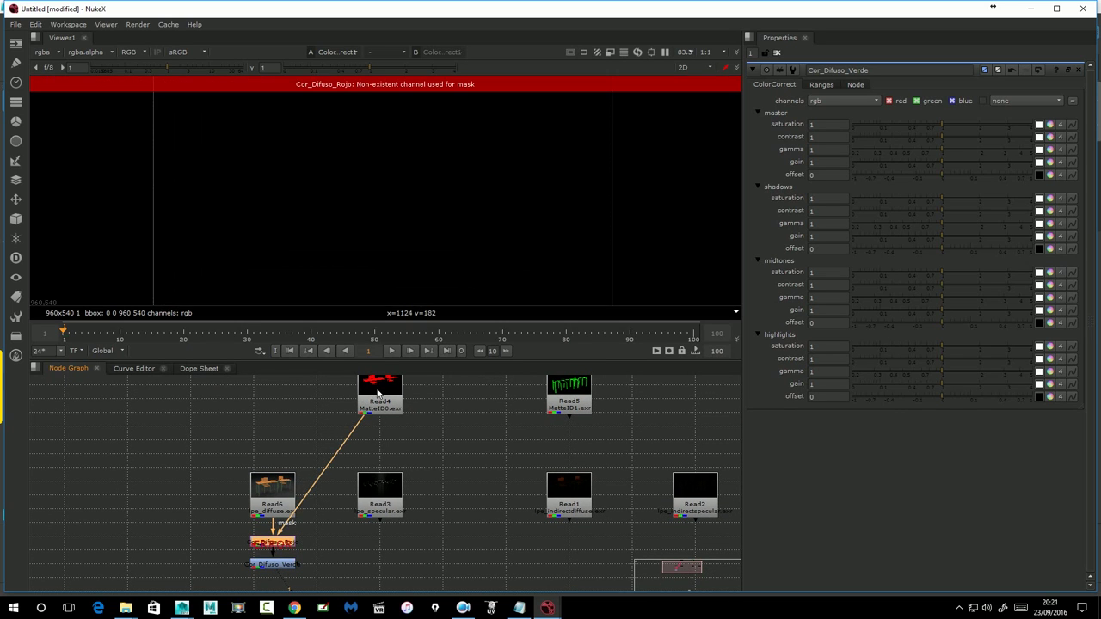
Set Cor_Difuso_Rojo's mask channel to rgba.red and test its master gain
double_click(277, 545)
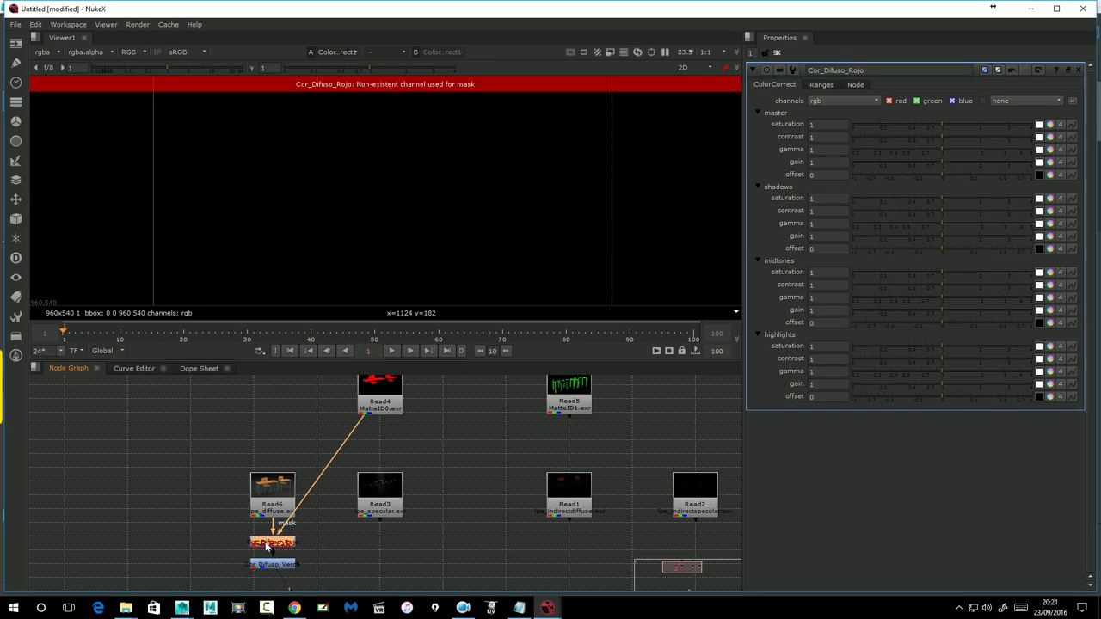
click(824, 85)
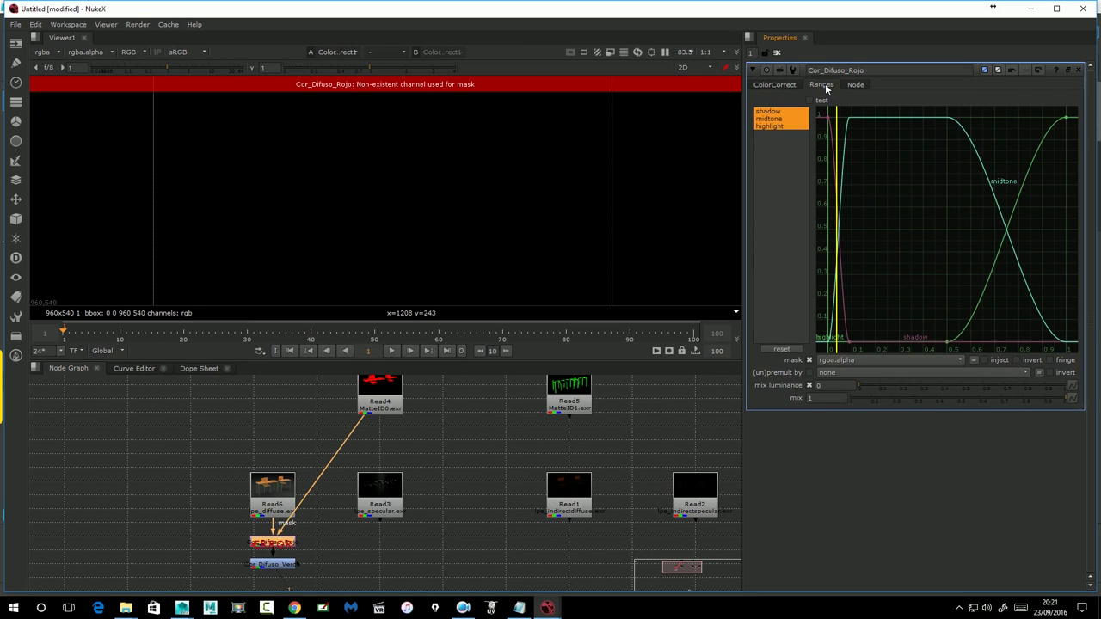
click(839, 360)
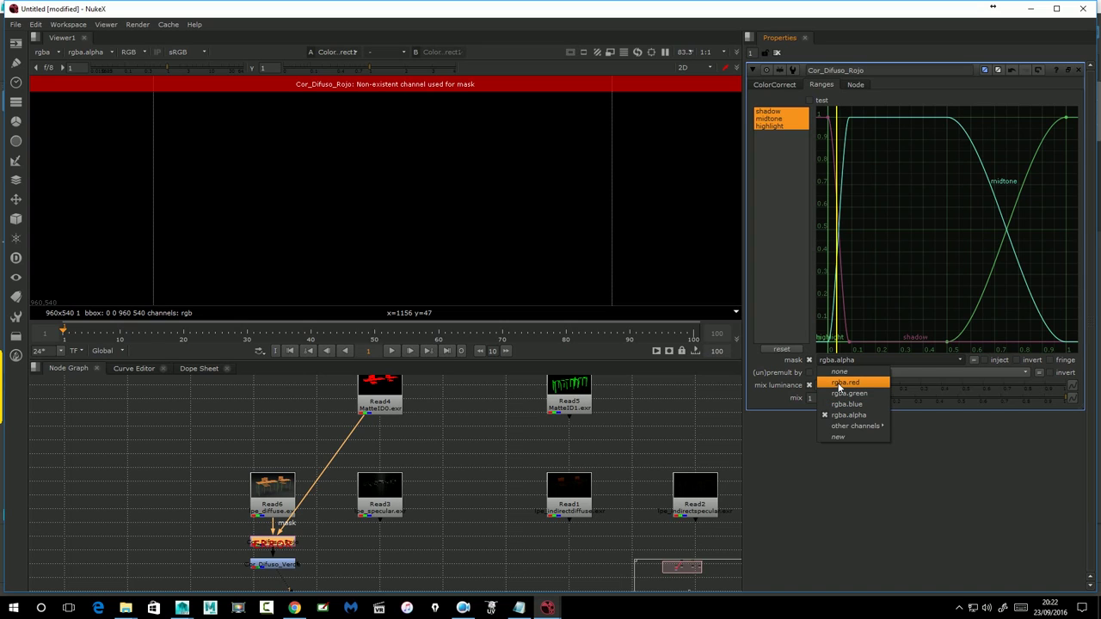
click(841, 384)
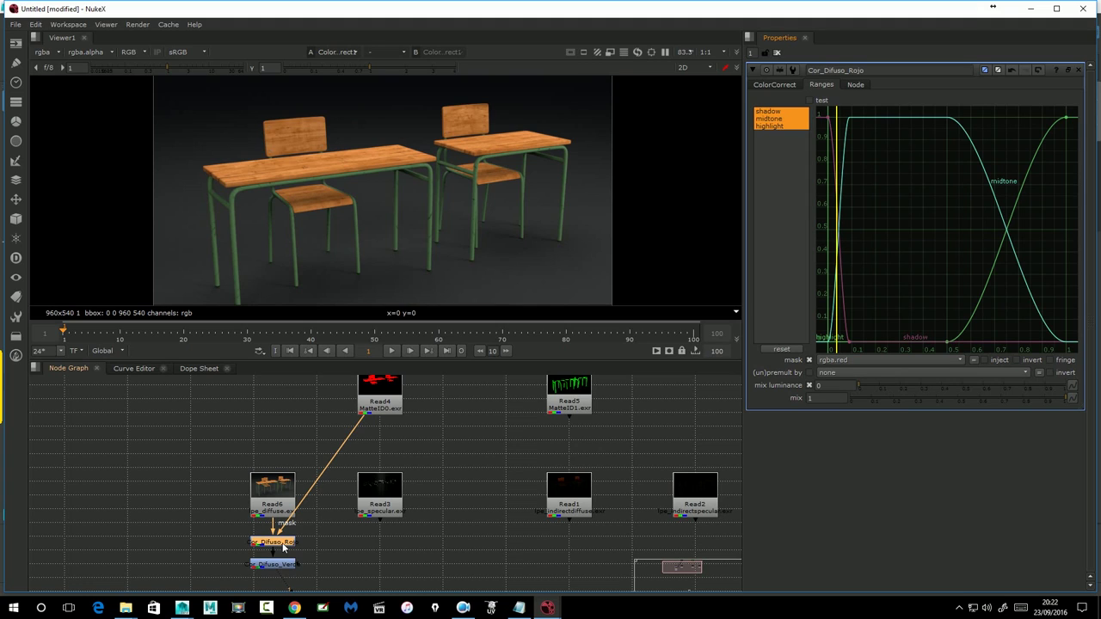
click(773, 84)
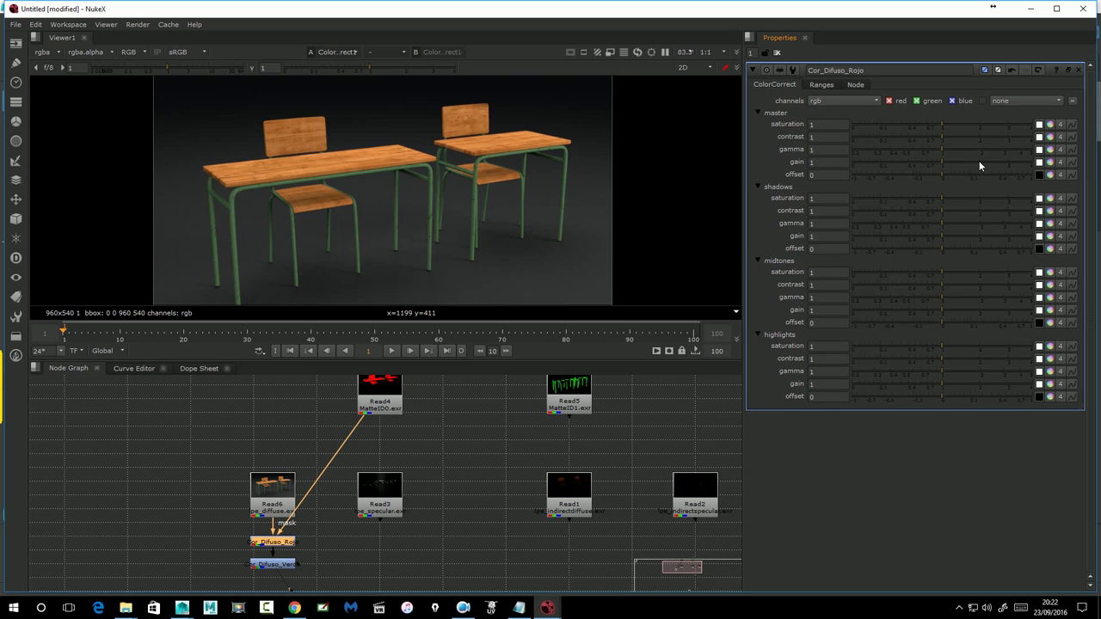
mouse_move(945, 160)
mouse_down()
mouse_move(892, 163)
mouse_move(942, 181)
mouse_up()
click(273, 565)
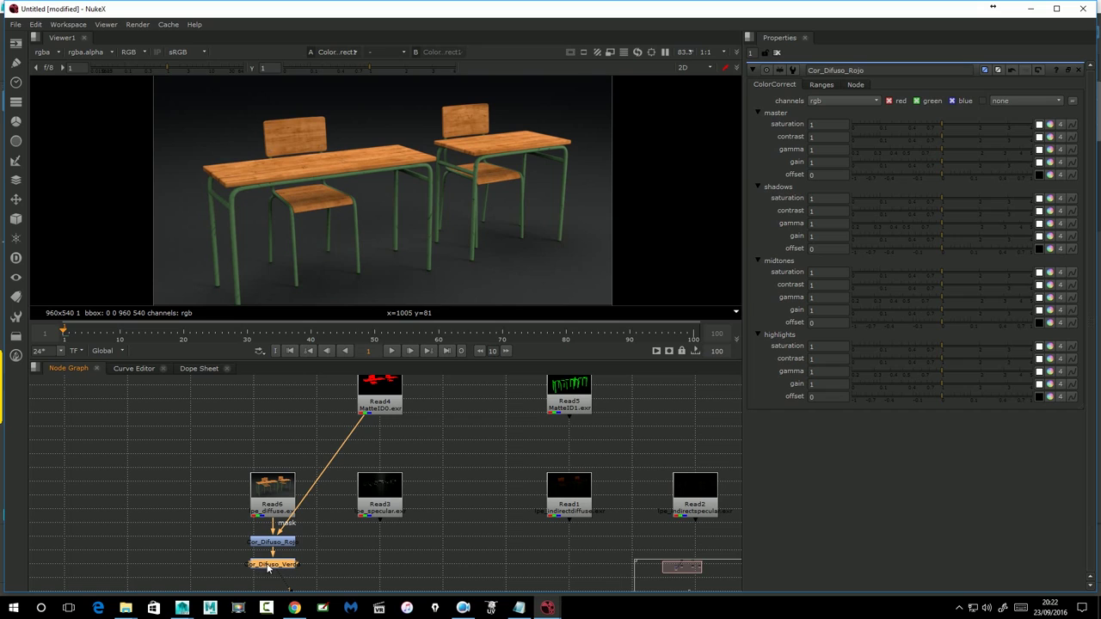
Connect Cor_Difuso_Verde's mask to the MatteID1 read, use rgba.green, and test master gain
mouse_move(299, 566)
mouse_down()
mouse_move(482, 417)
mouse_move(557, 401)
mouse_up()
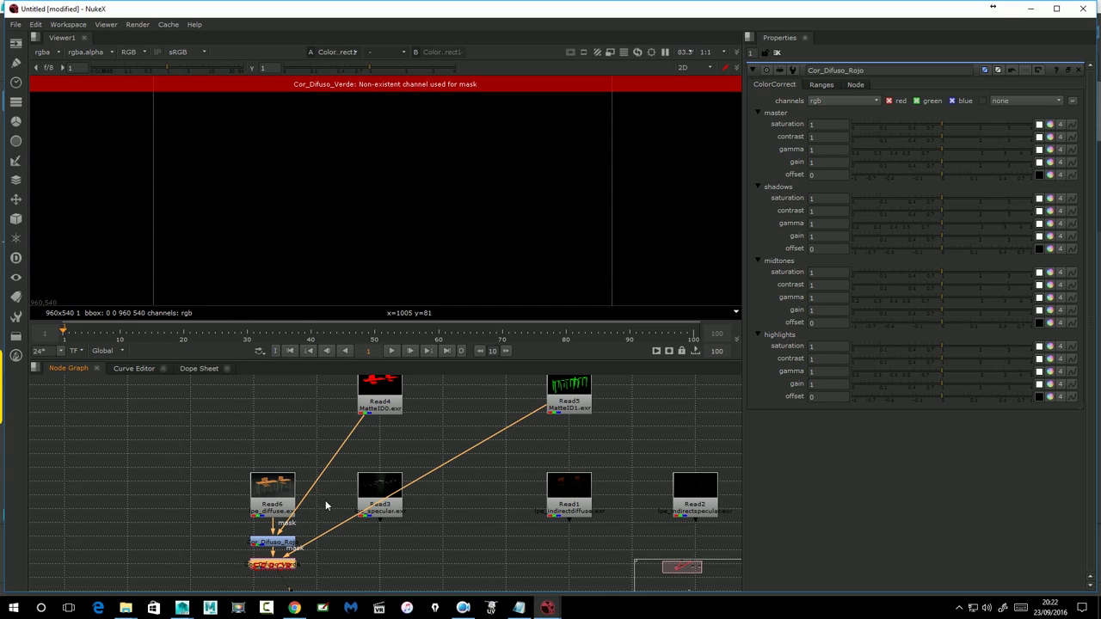
double_click(276, 566)
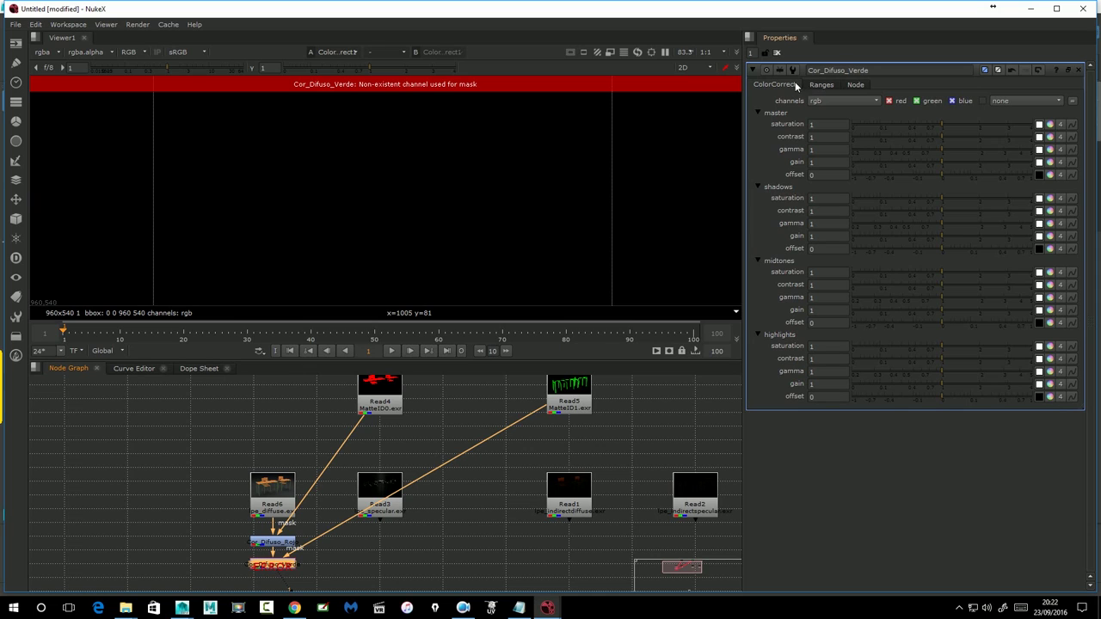
click(822, 84)
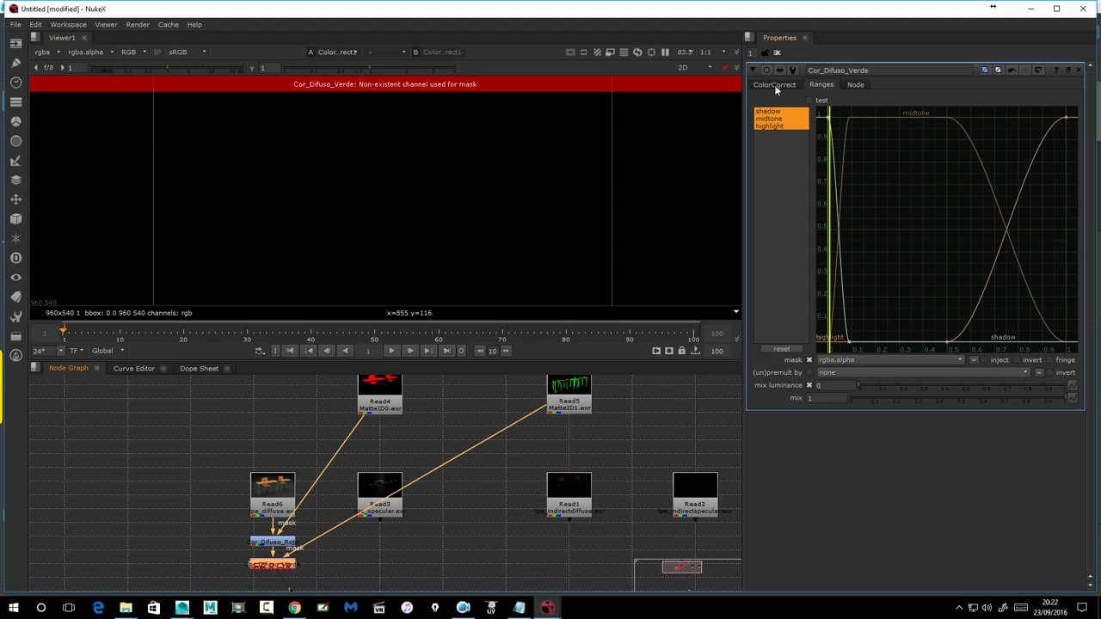
click(842, 362)
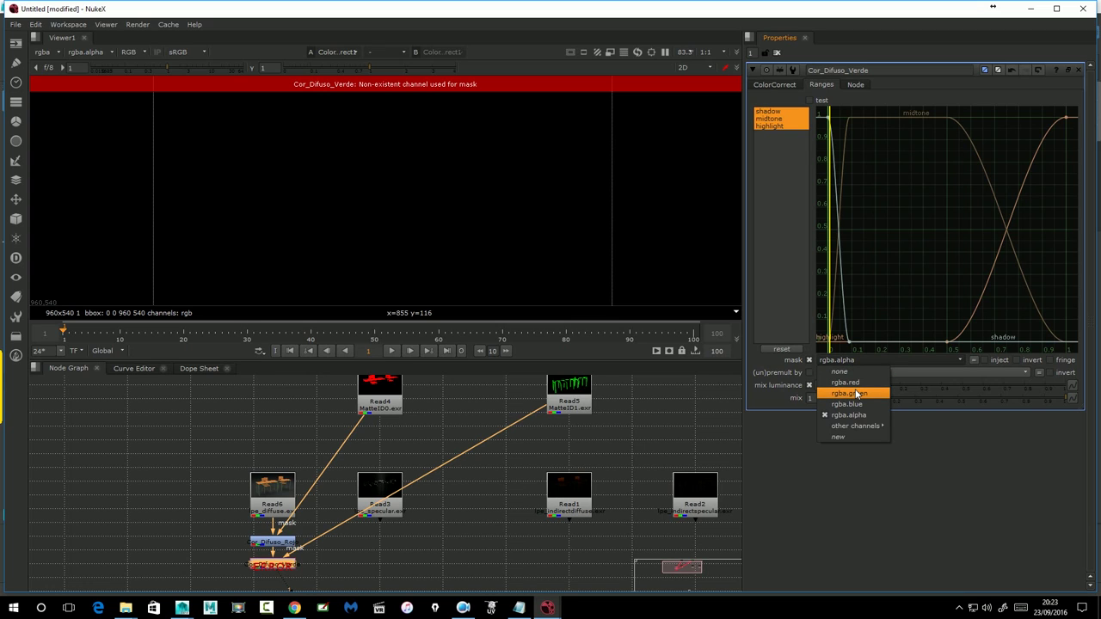
click(849, 393)
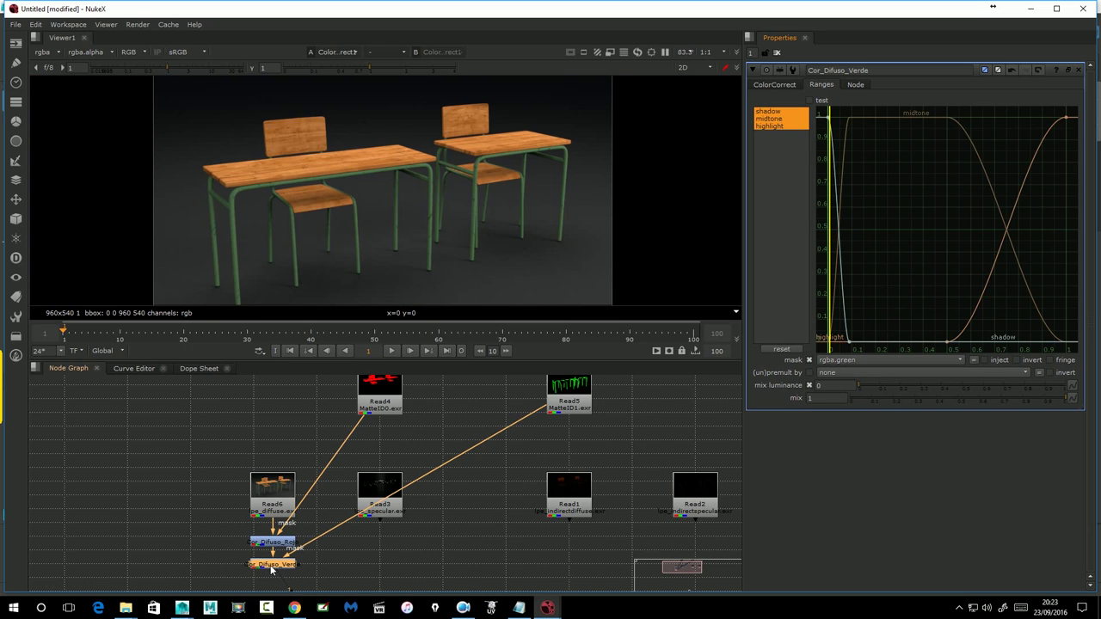
click(772, 85)
mouse_move(937, 162)
mouse_down()
mouse_move(1047, 169)
mouse_move(916, 162)
mouse_move(940, 162)
mouse_up()
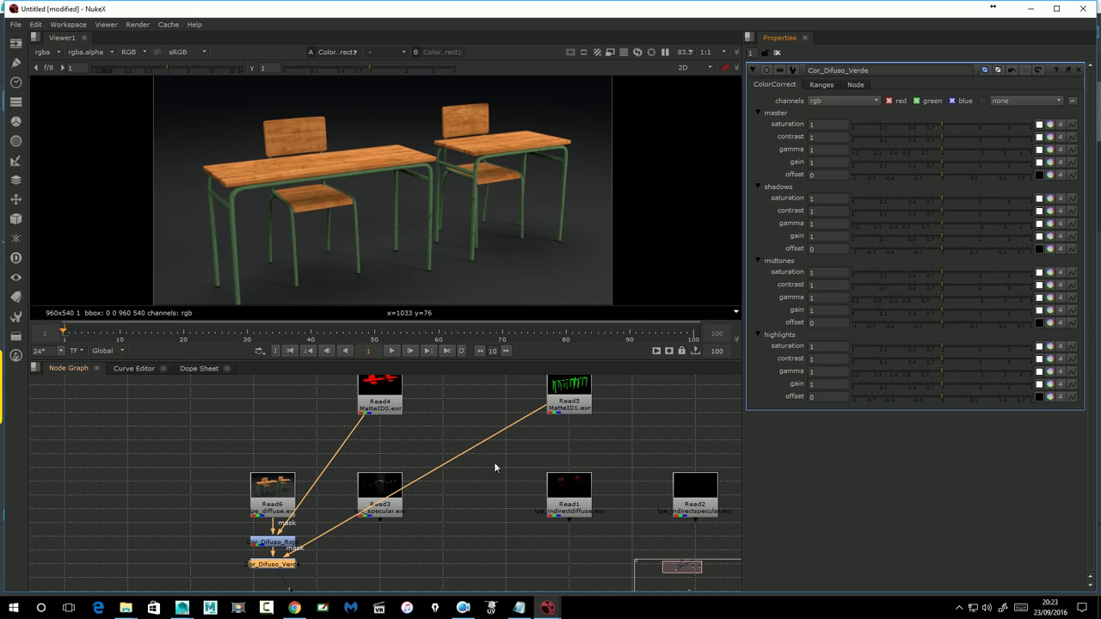
drag(474, 511, 375, 511)
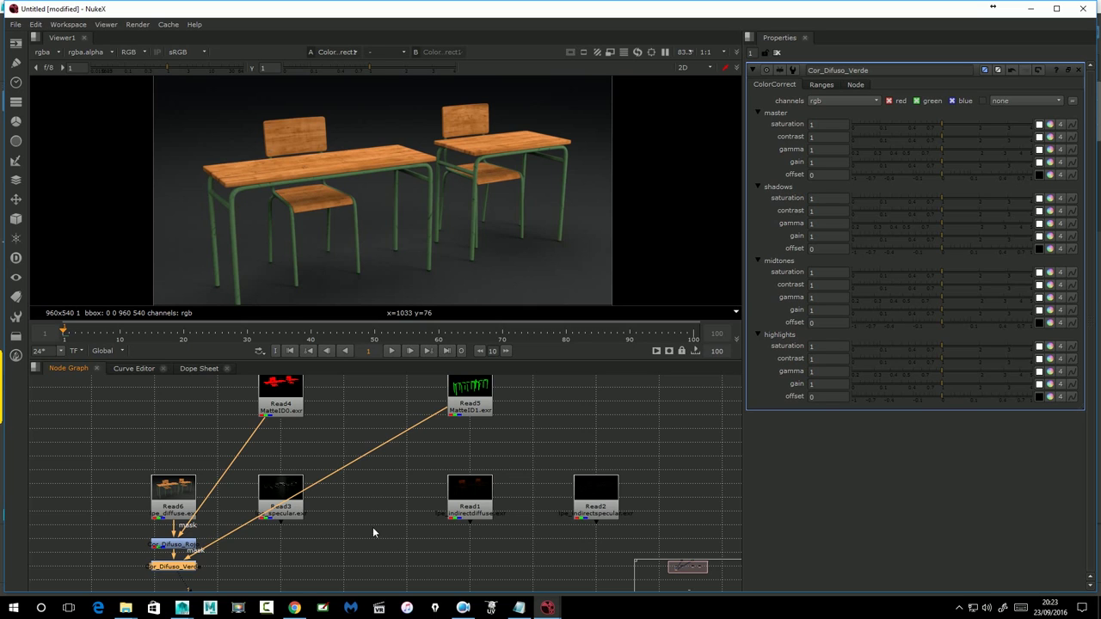
drag(379, 509, 384, 488)
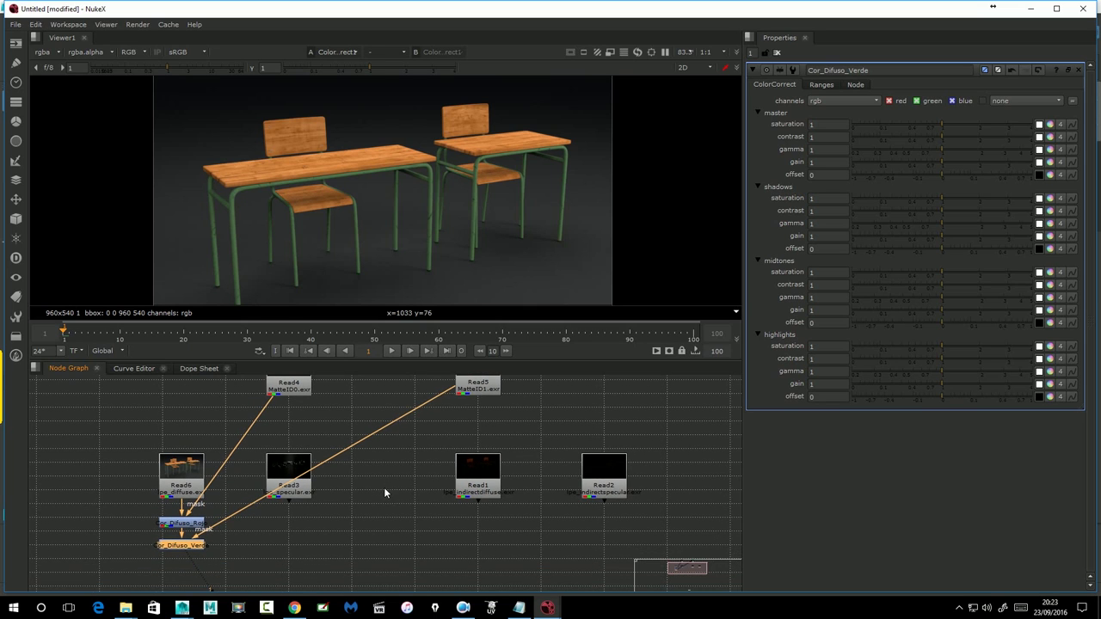
Add two chained ColorCorrect nodes under the Read3 specular pass
click(277, 470)
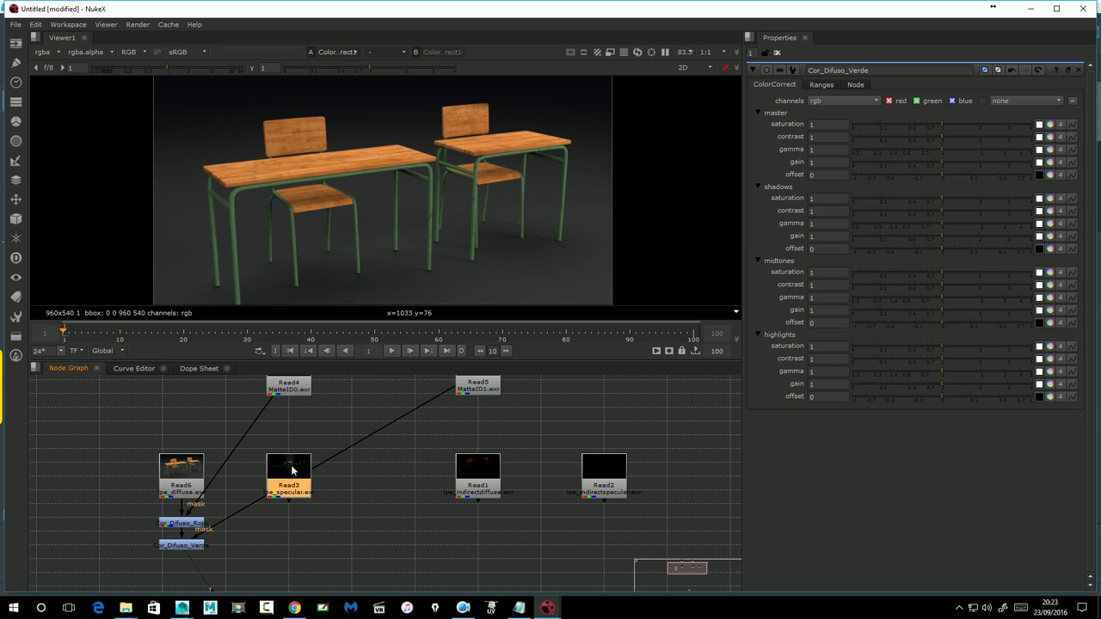
key(c)
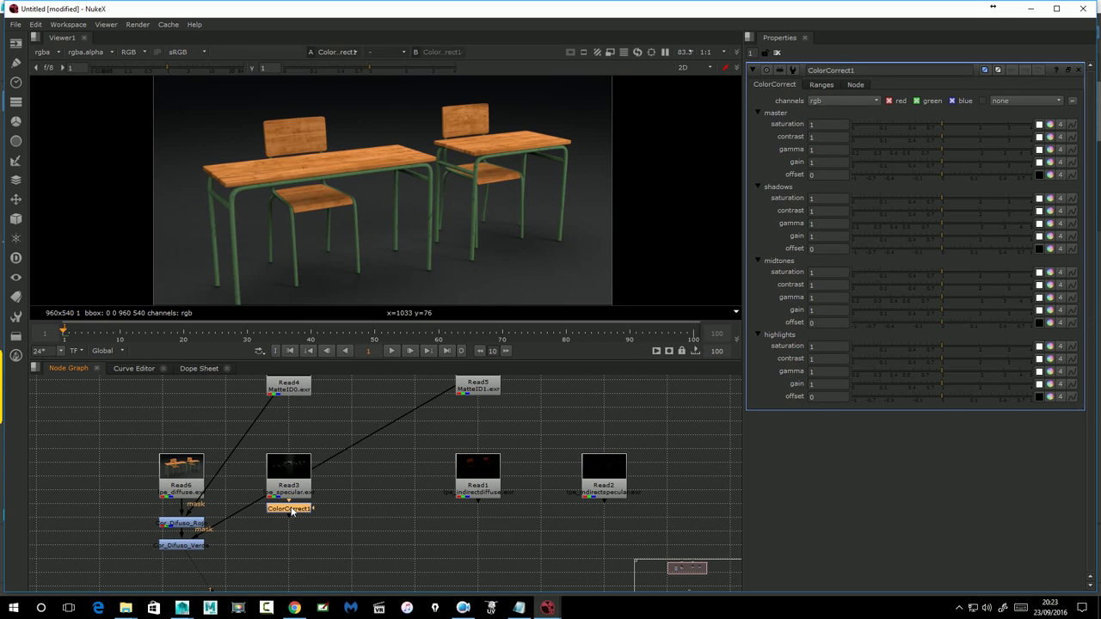
key(c)
drag(291, 524, 292, 546)
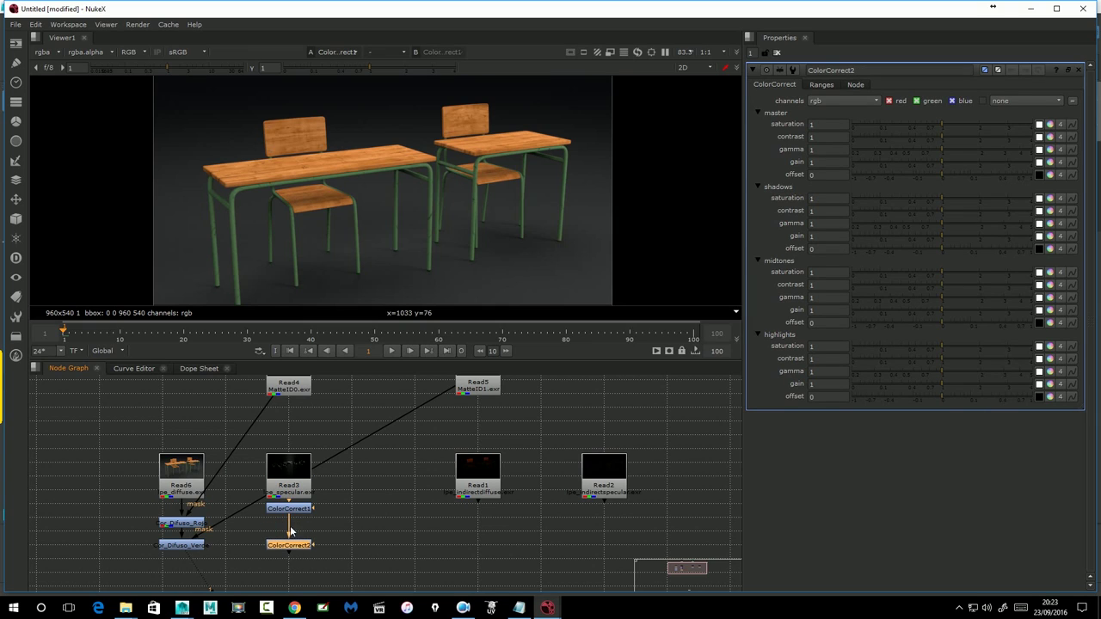
drag(291, 509, 291, 518)
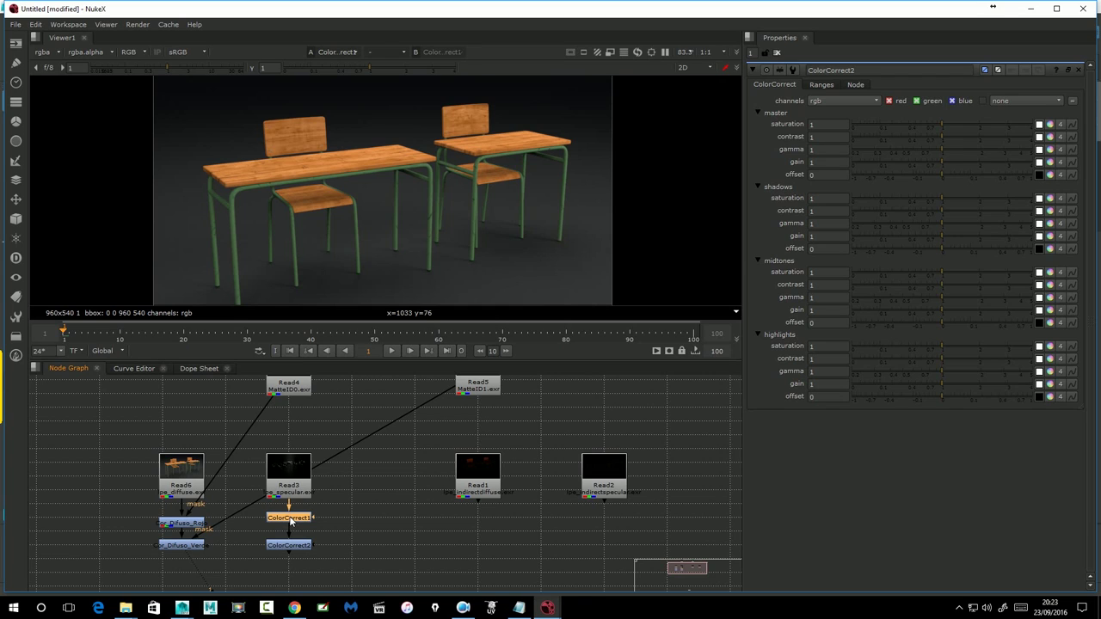
Name the two corrections Cor_Specular_Rojo and Col_Specular_Verde
drag(856, 71, 807, 72)
text(Cor_)
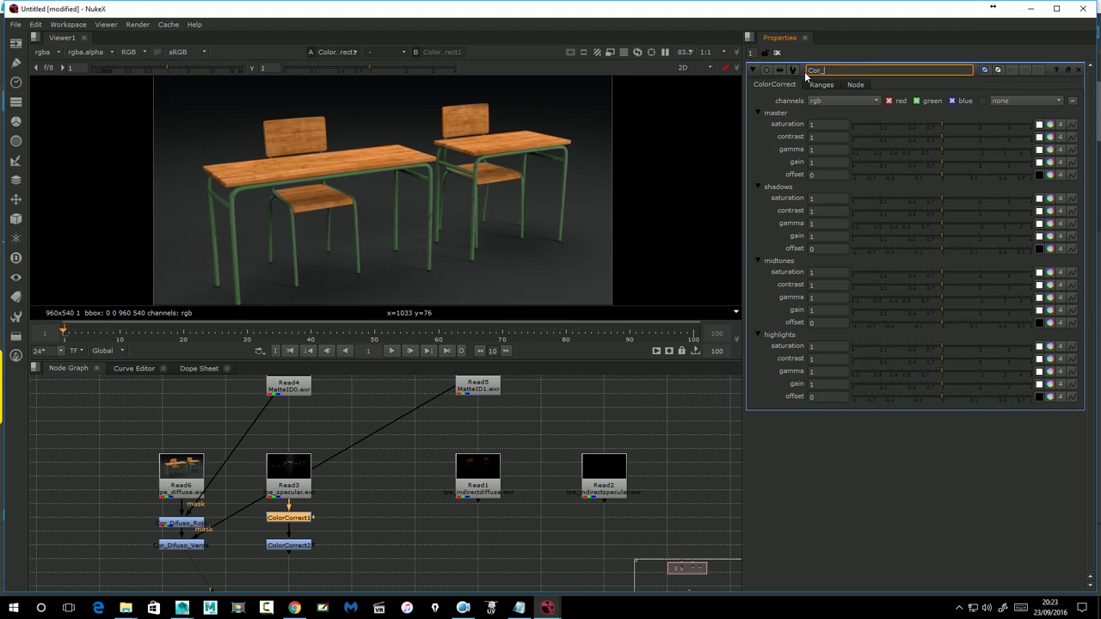
text(Specular_Roj)
key(Return)
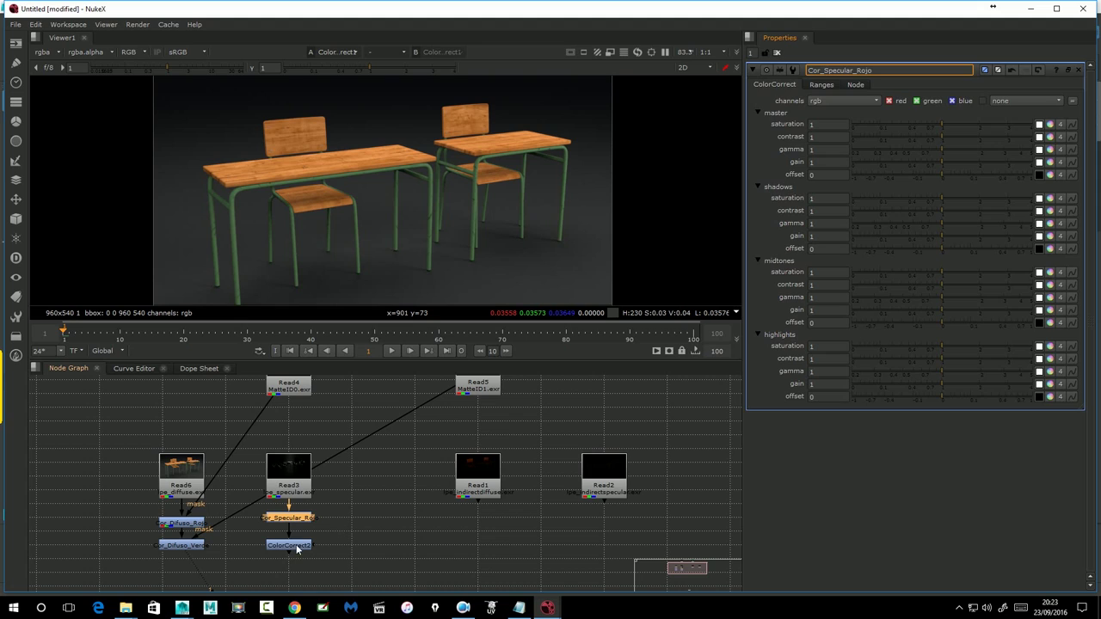
click(292, 547)
double_click(809, 70)
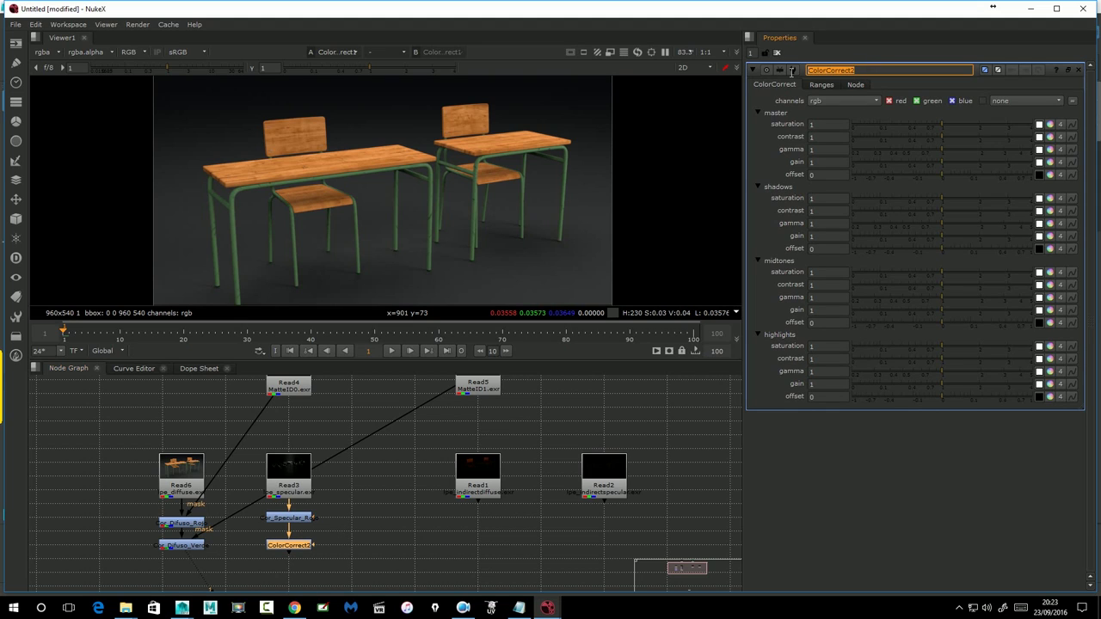
text(Col_)
text(Specular_Verde)
key(Return)
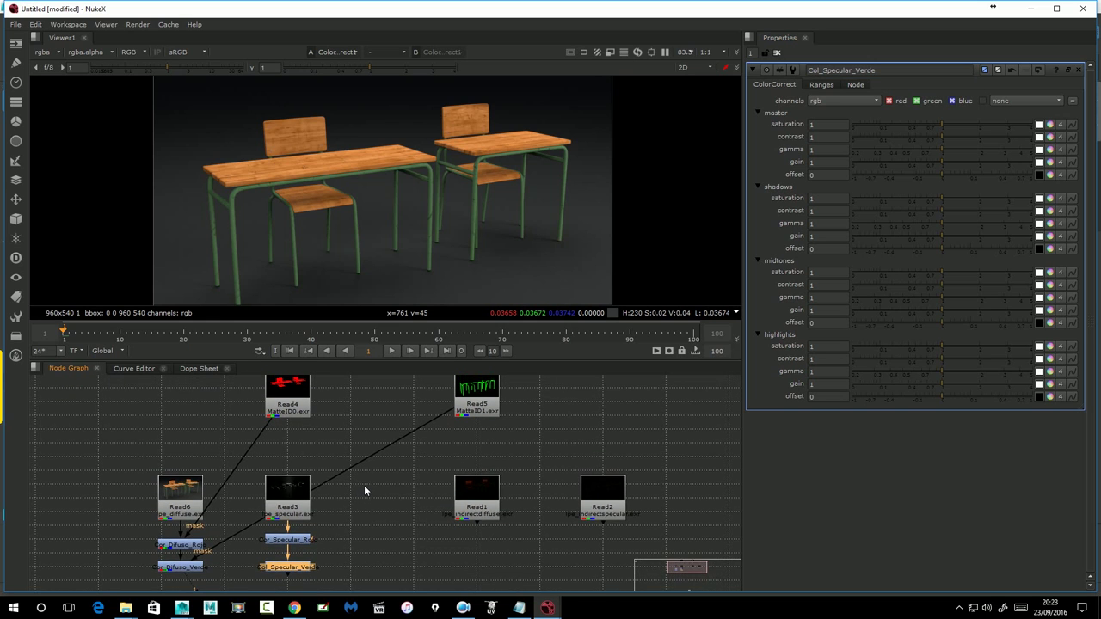
Connect Cor_Specular_Rojo's mask to MatteID0 and Col_Specular_Verde's to MatteID1, then view Col_Specular_Verde
drag(288, 393, 288, 418)
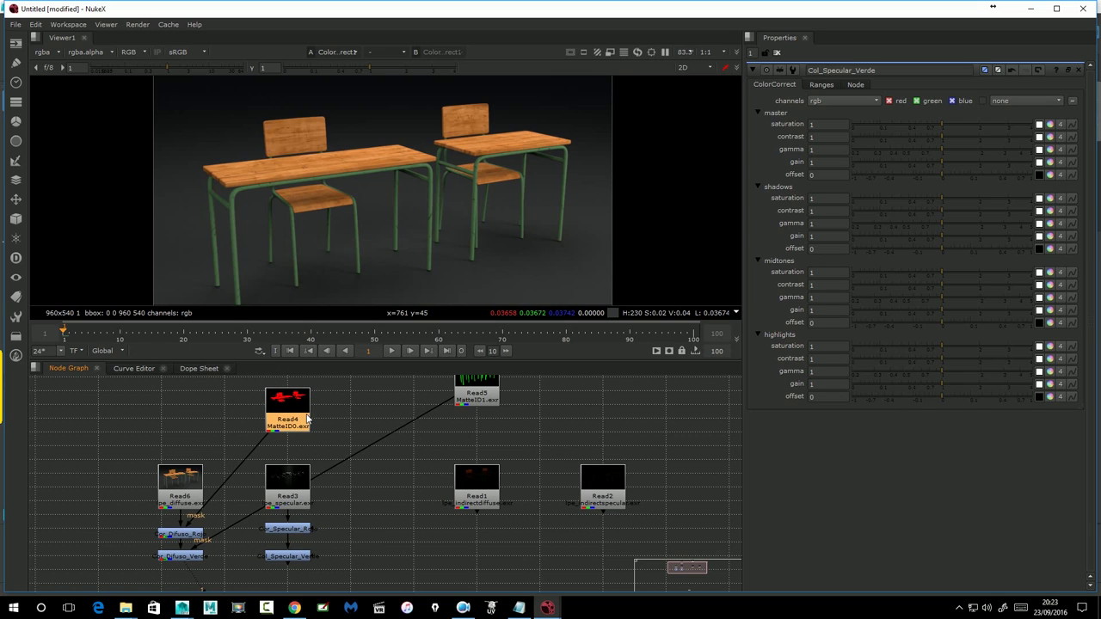
drag(478, 395, 479, 416)
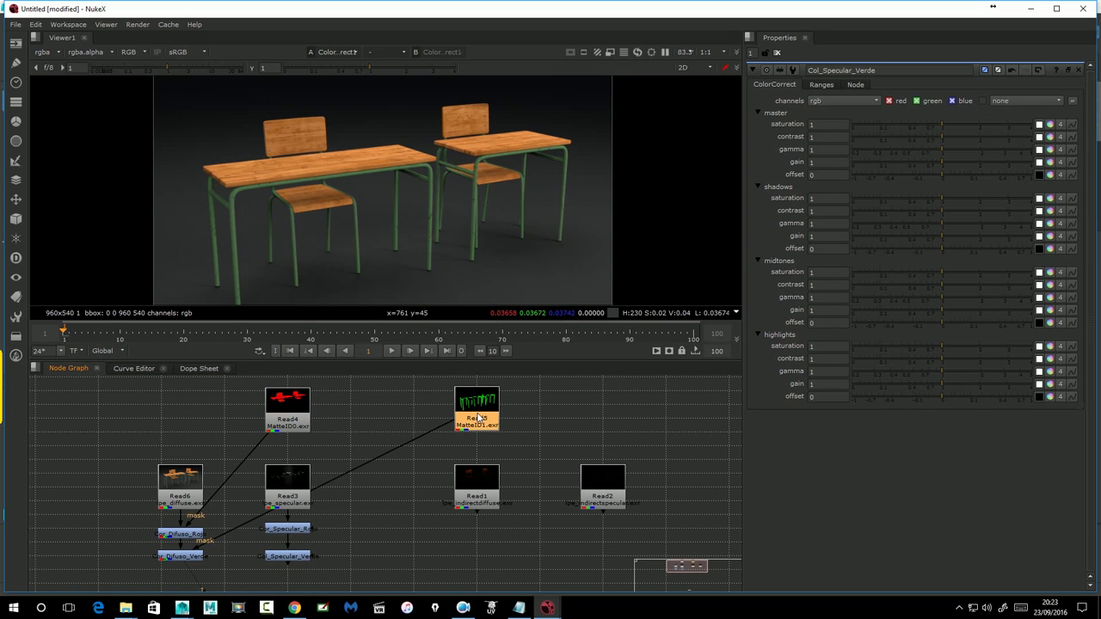
click(308, 534)
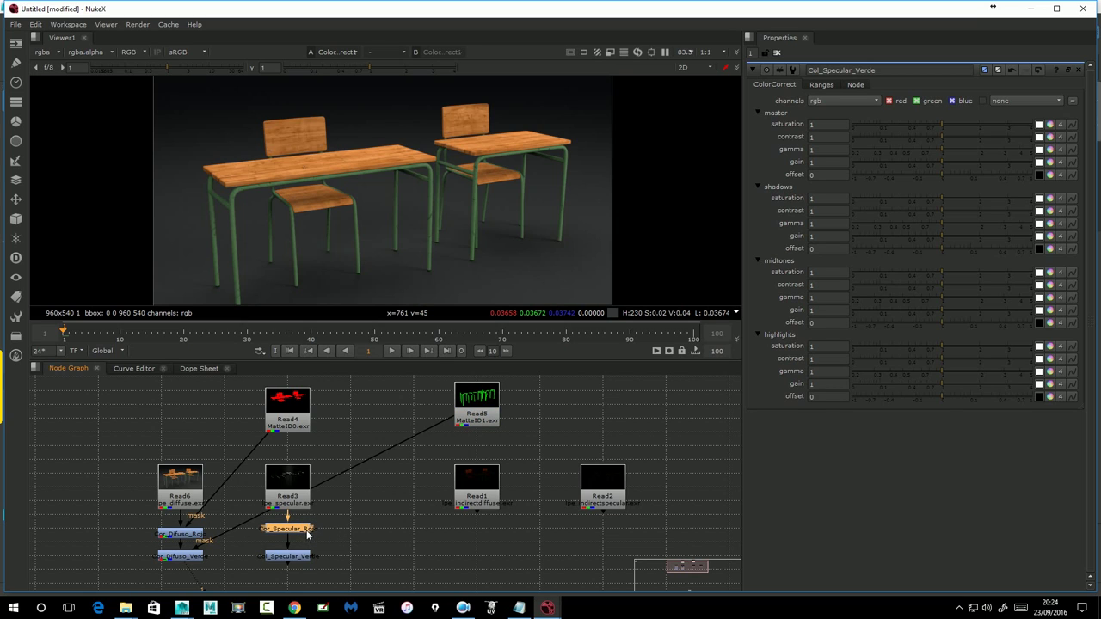
mouse_move(313, 531)
mouse_down()
mouse_move(378, 497)
mouse_move(299, 407)
mouse_up()
drag(313, 560, 473, 404)
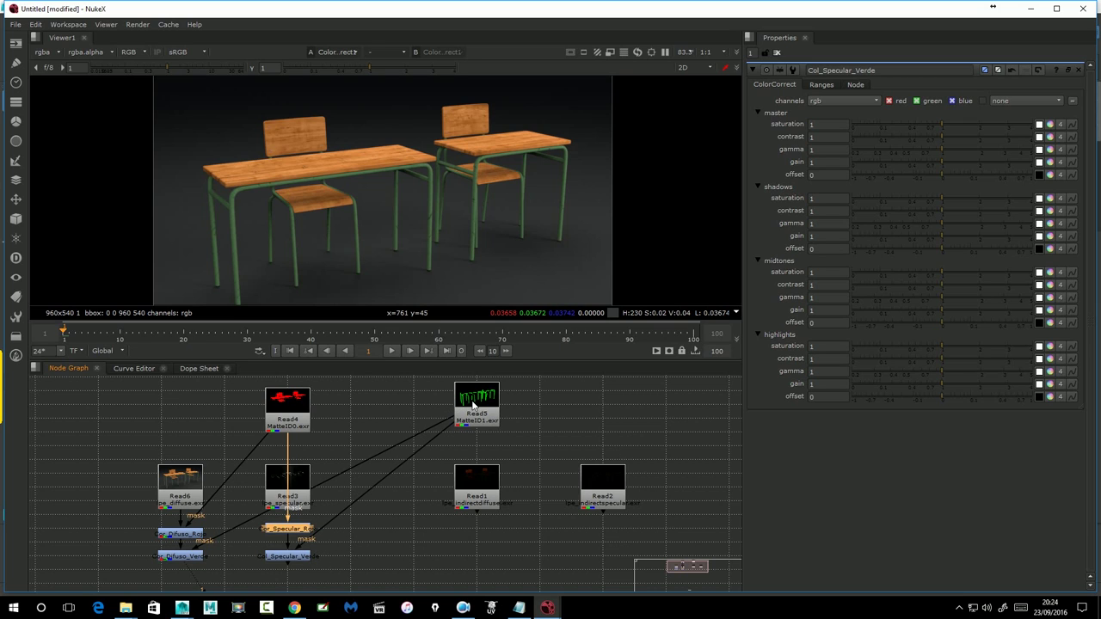
click(287, 557)
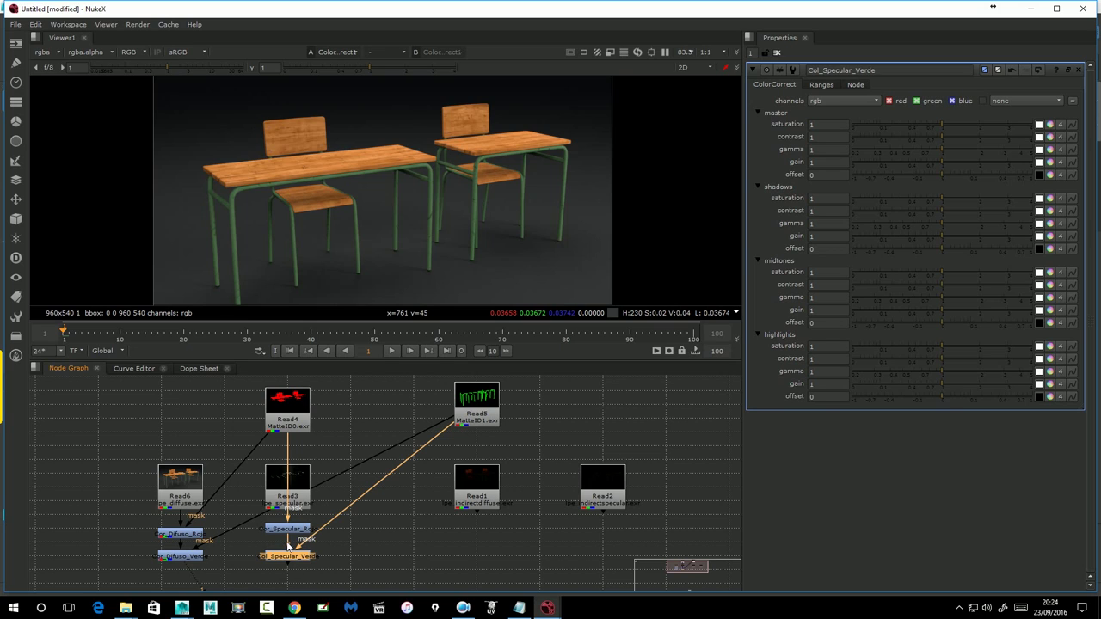
key(1)
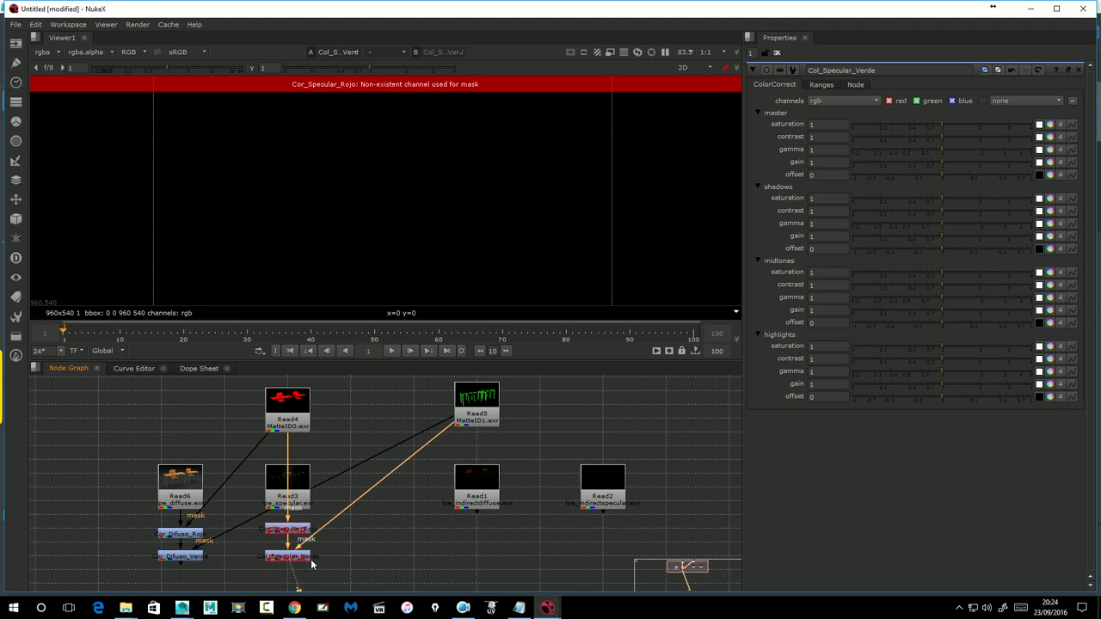
Set Cor_Specular_Rojo's mask to rgba.red and Col_Specular_Verde's mask to rgba.green
click(299, 532)
double_click(289, 532)
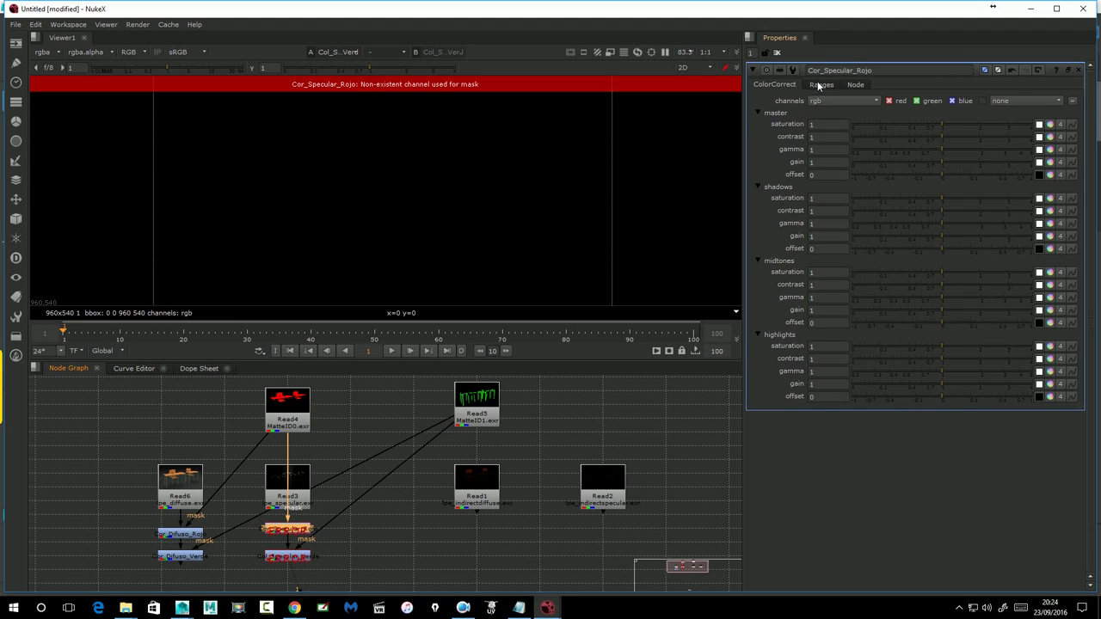
click(819, 86)
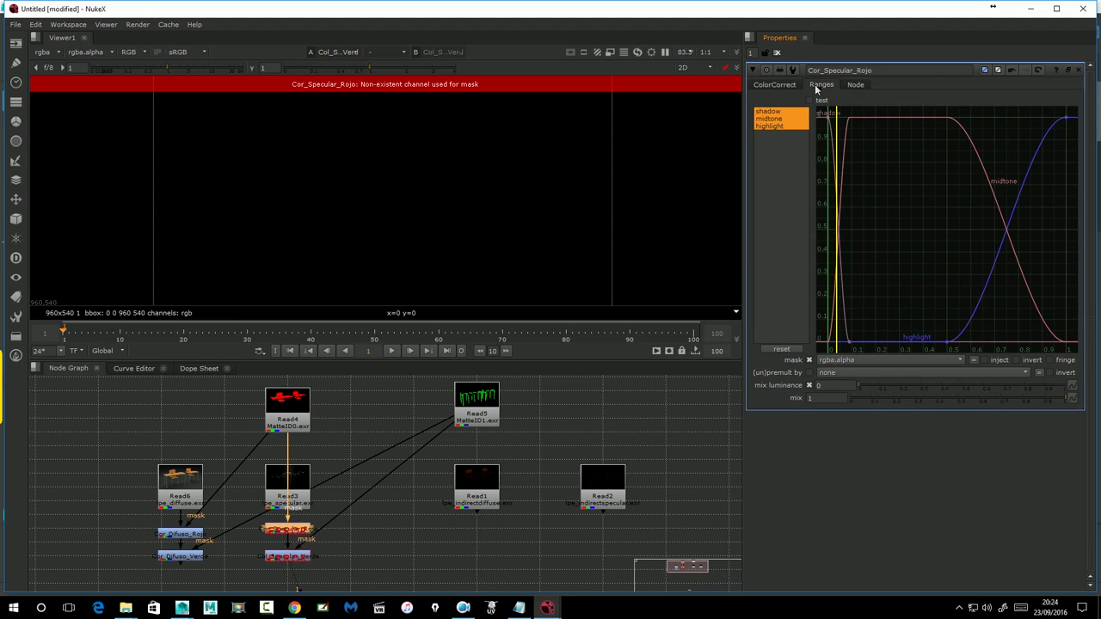
click(846, 360)
click(846, 385)
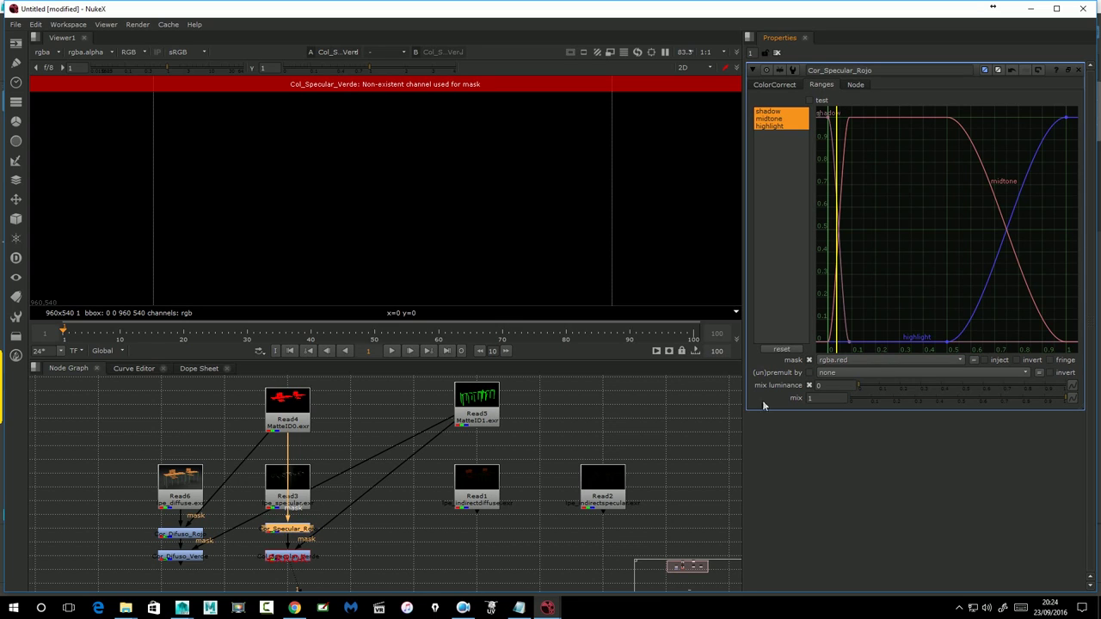
click(286, 558)
double_click(286, 558)
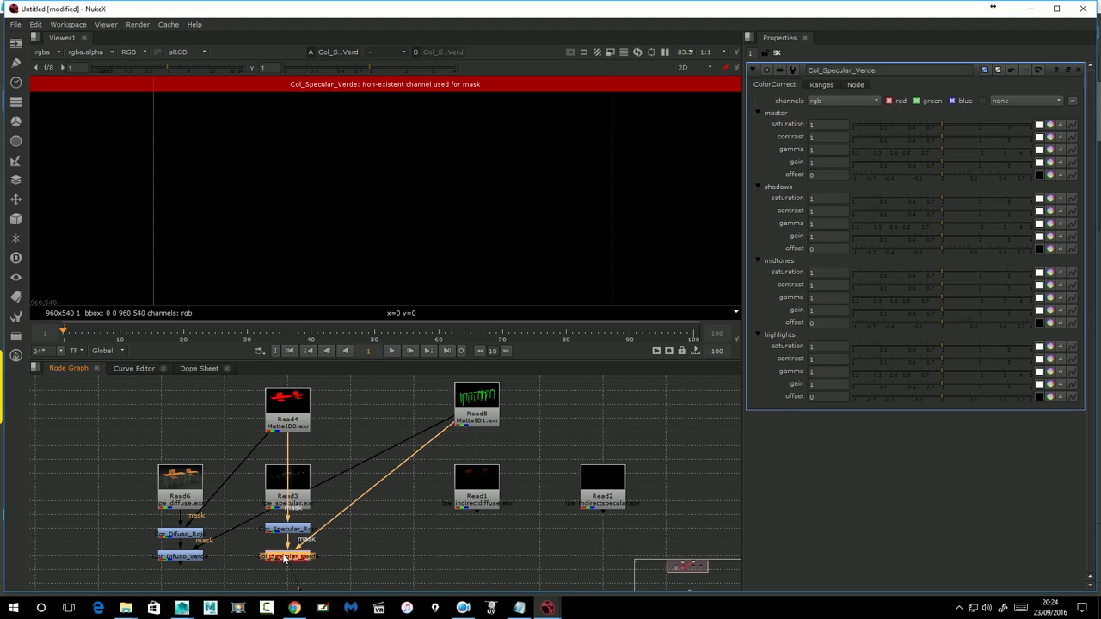
click(820, 85)
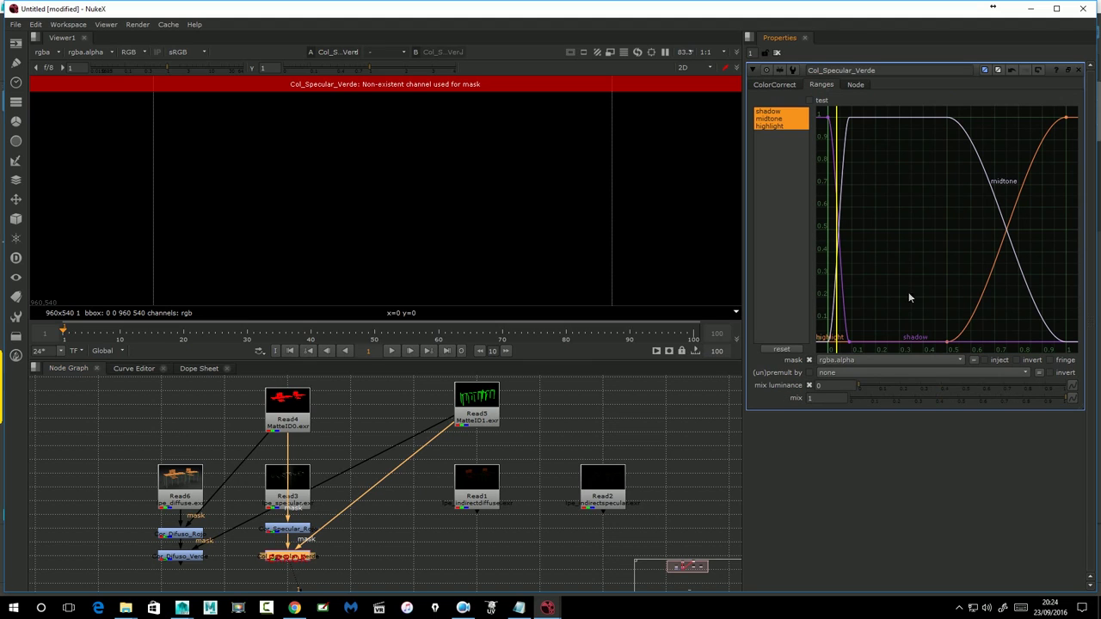
click(855, 359)
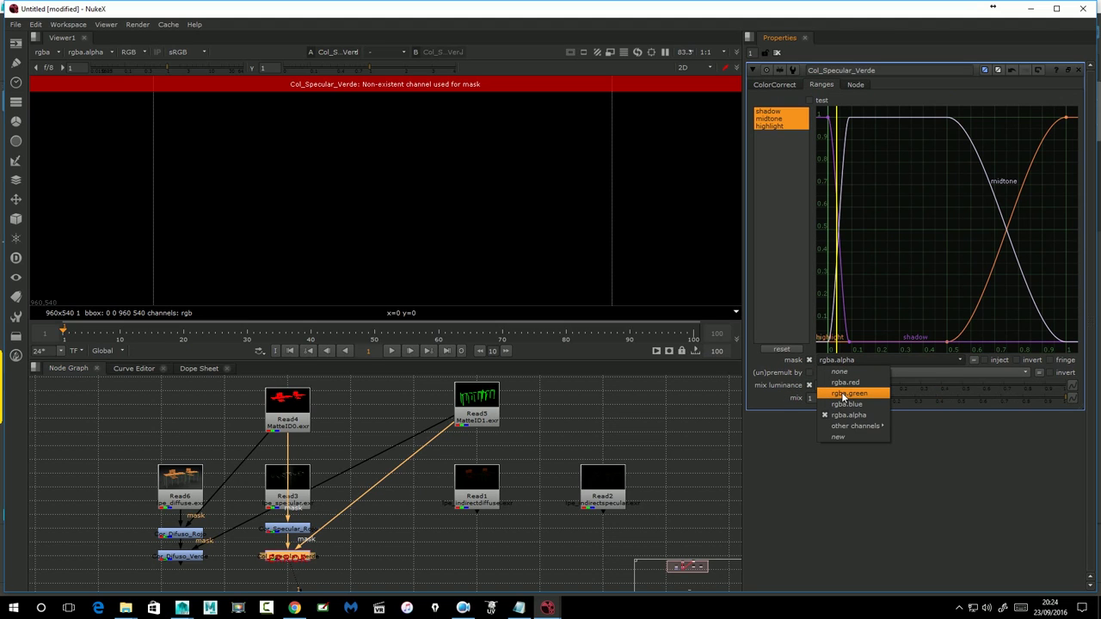
click(855, 396)
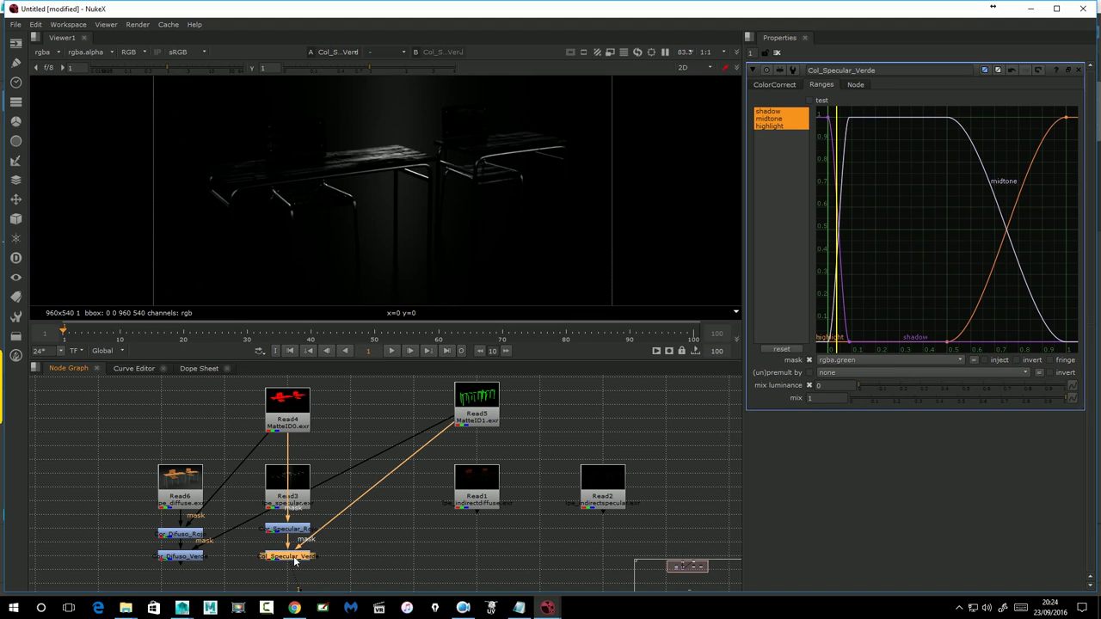
Try Cor_Specular_Rojo's master gain at 1.16, then reset it to 1
click(293, 530)
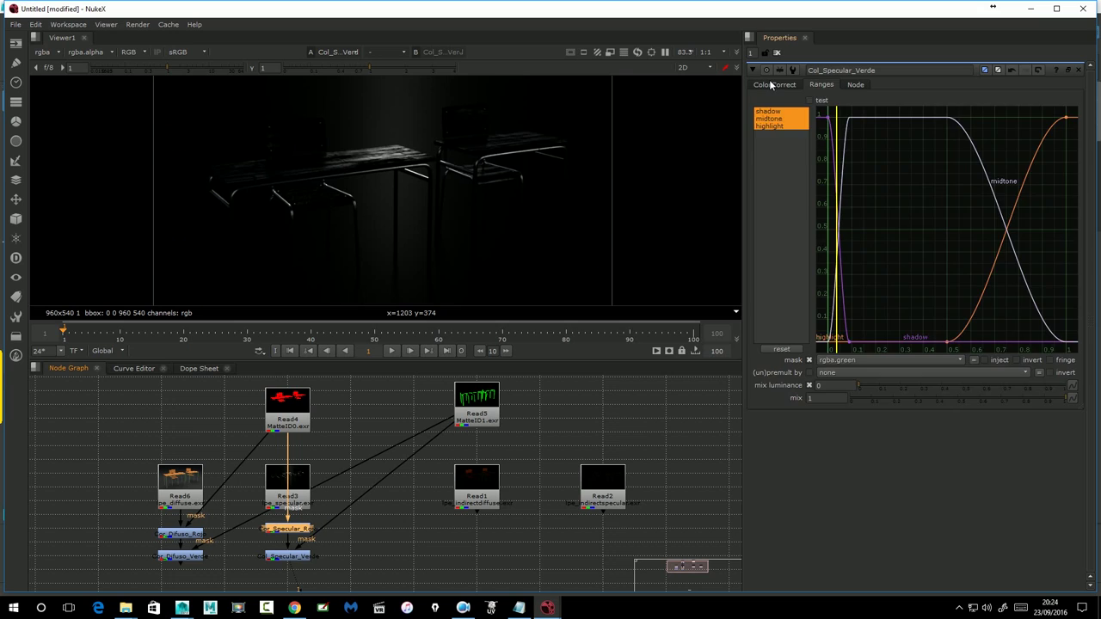
click(775, 84)
mouse_move(941, 161)
mouse_down()
mouse_move(1034, 162)
mouse_move(941, 166)
mouse_up()
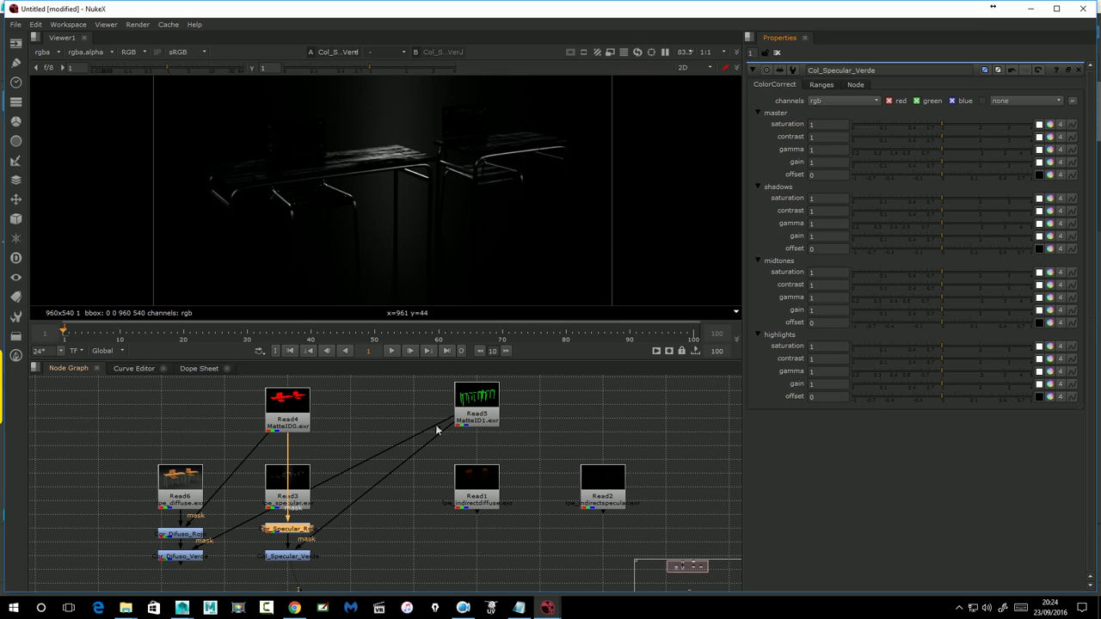
double_click(289, 531)
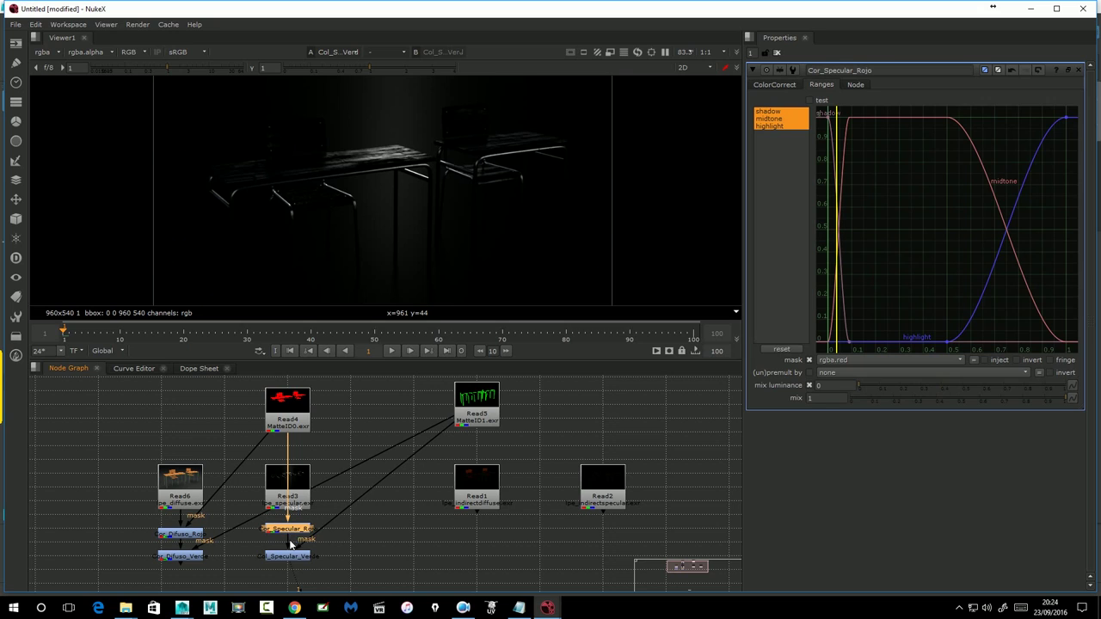
click(777, 84)
drag(934, 170, 946, 165)
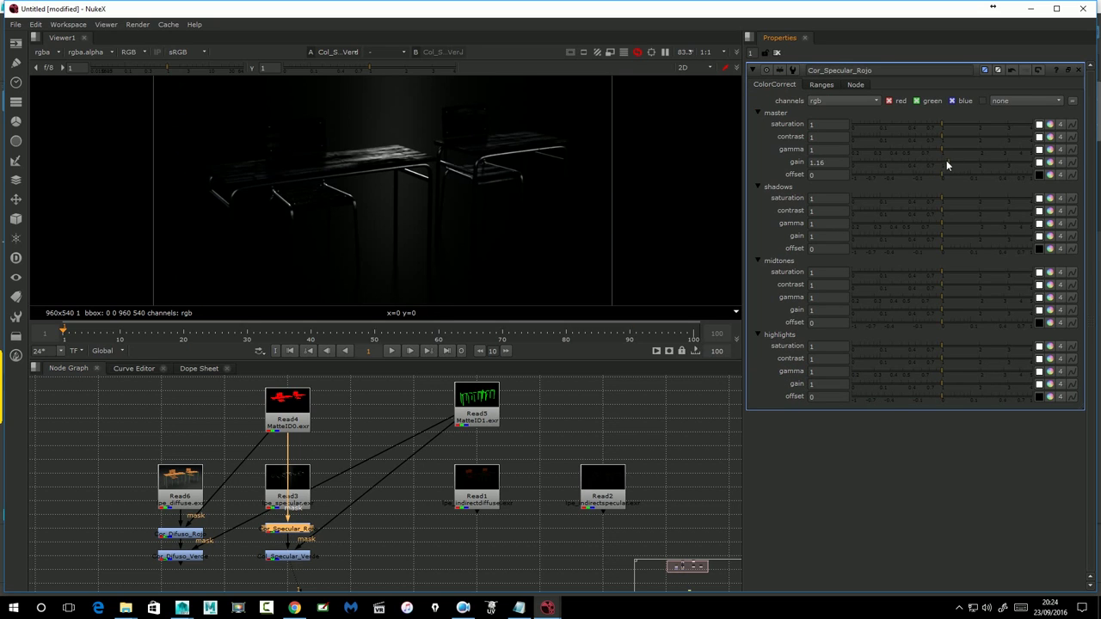
click(943, 161)
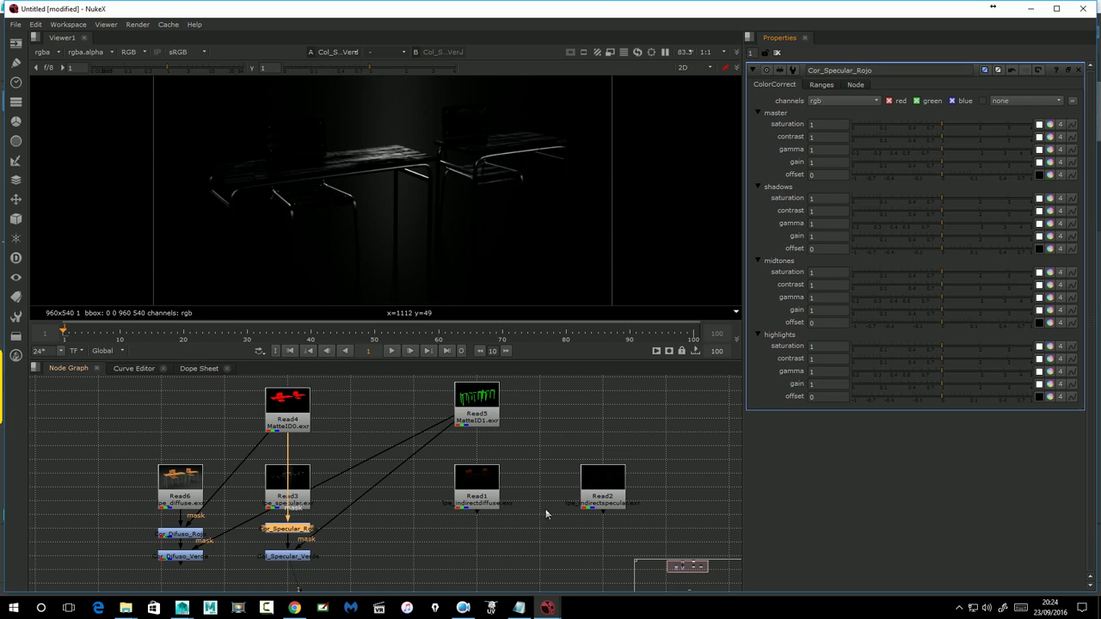
drag(536, 479, 482, 437)
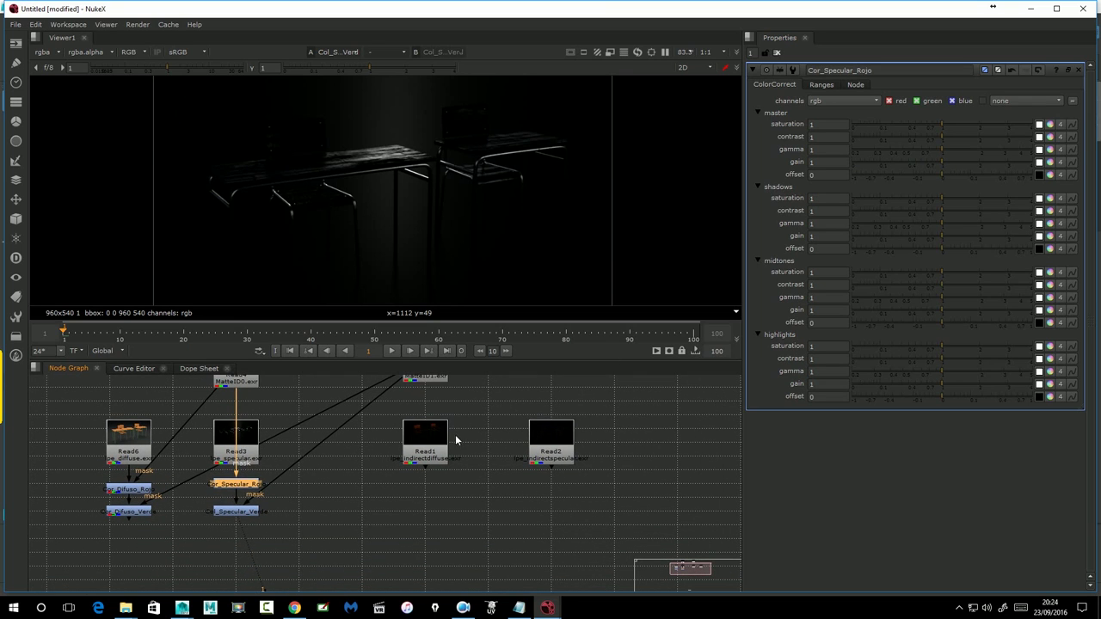
Add two chained ColorCorrect nodes under the Read1 indirect diffuse read
click(456, 436)
click(414, 432)
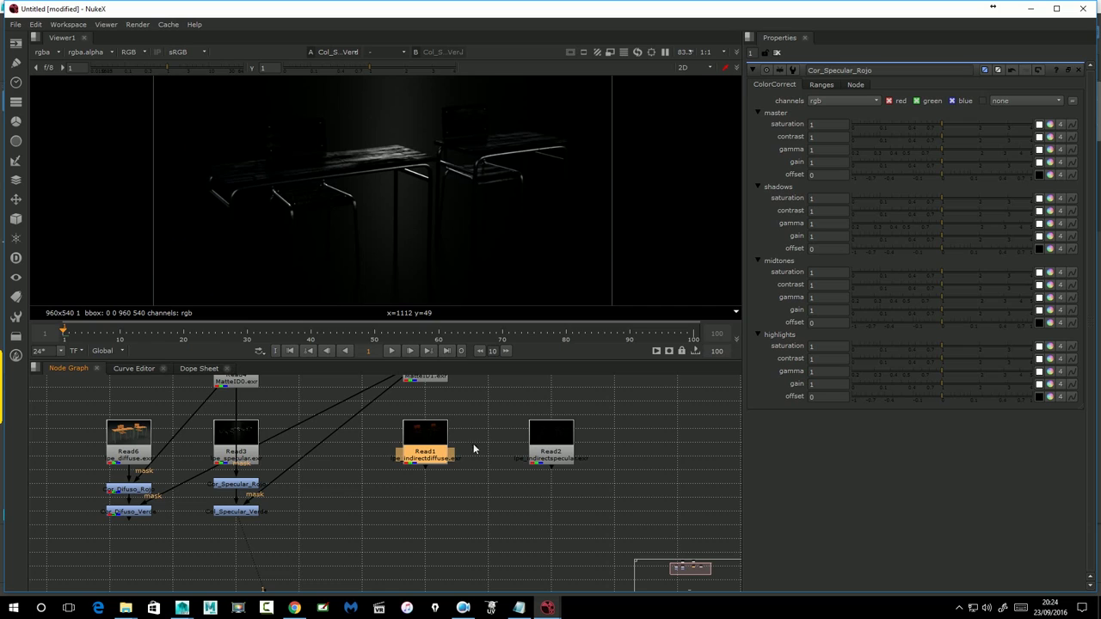
key(c)
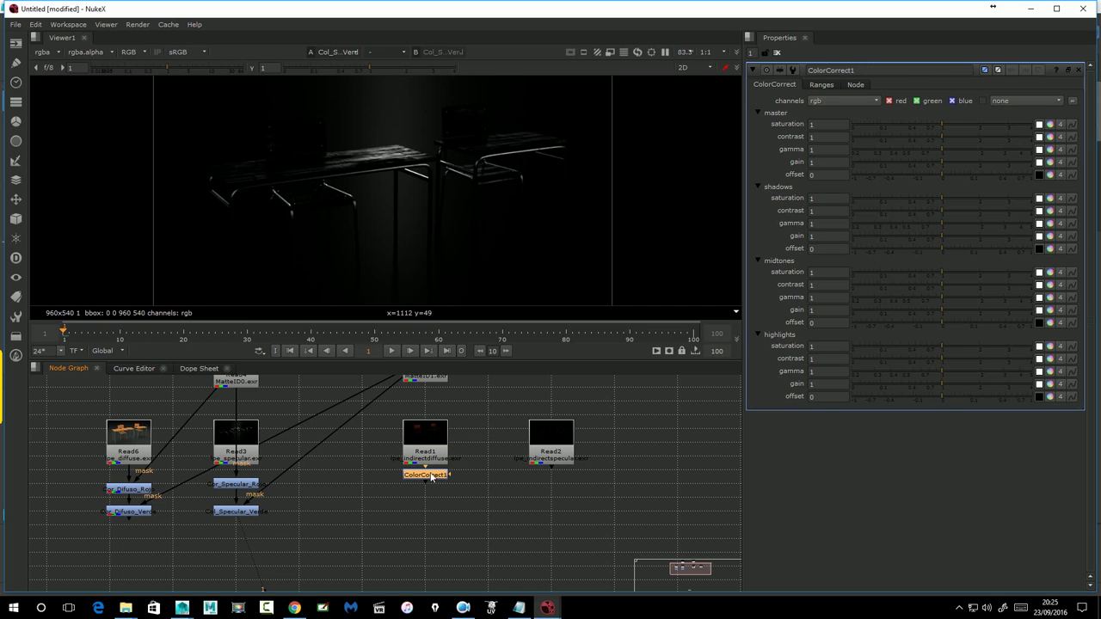
key(c)
drag(426, 499, 428, 517)
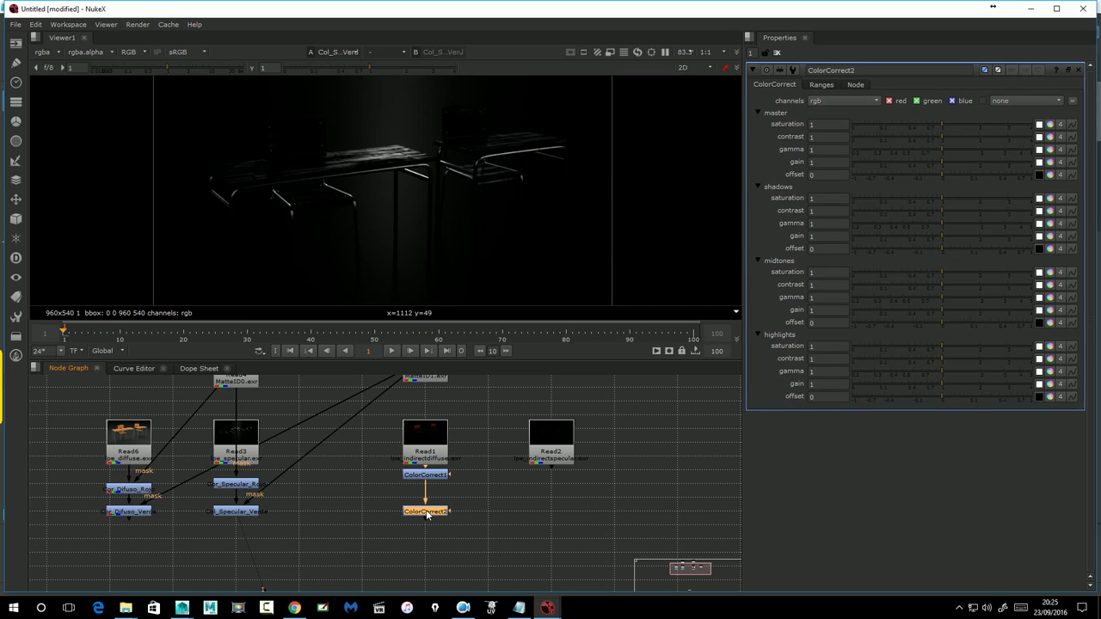
drag(426, 475, 423, 485)
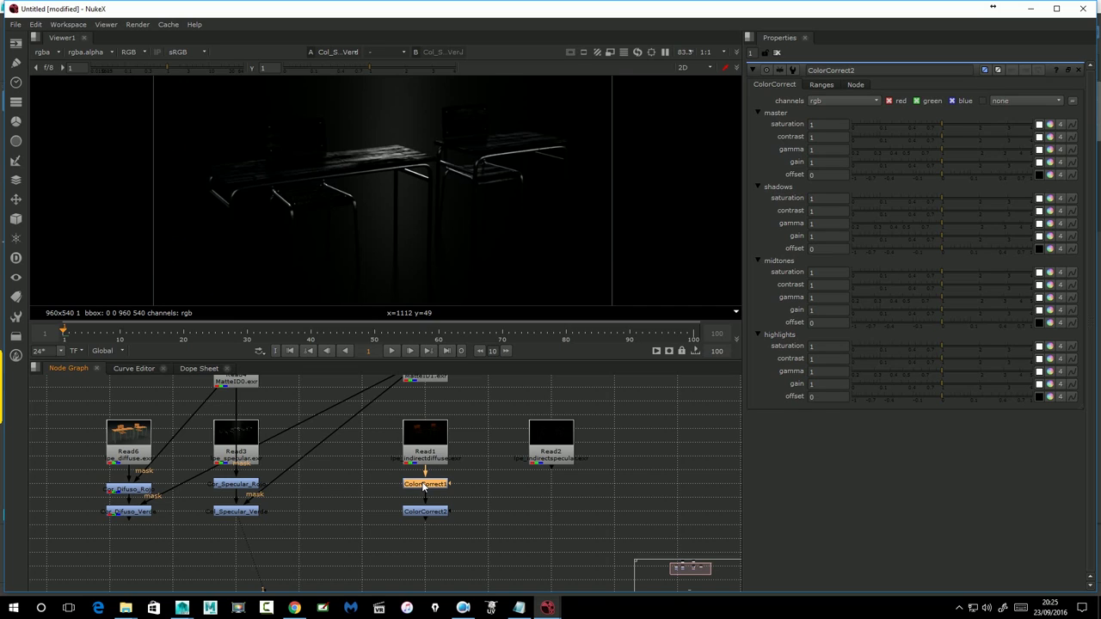
Name the two corrections Col_Ind_Difuso_Rojo and Col_Ind_Difuso_Verde
double_click(424, 484)
drag(857, 70, 822, 77)
text(l_Ind_Difuso_Rojo)
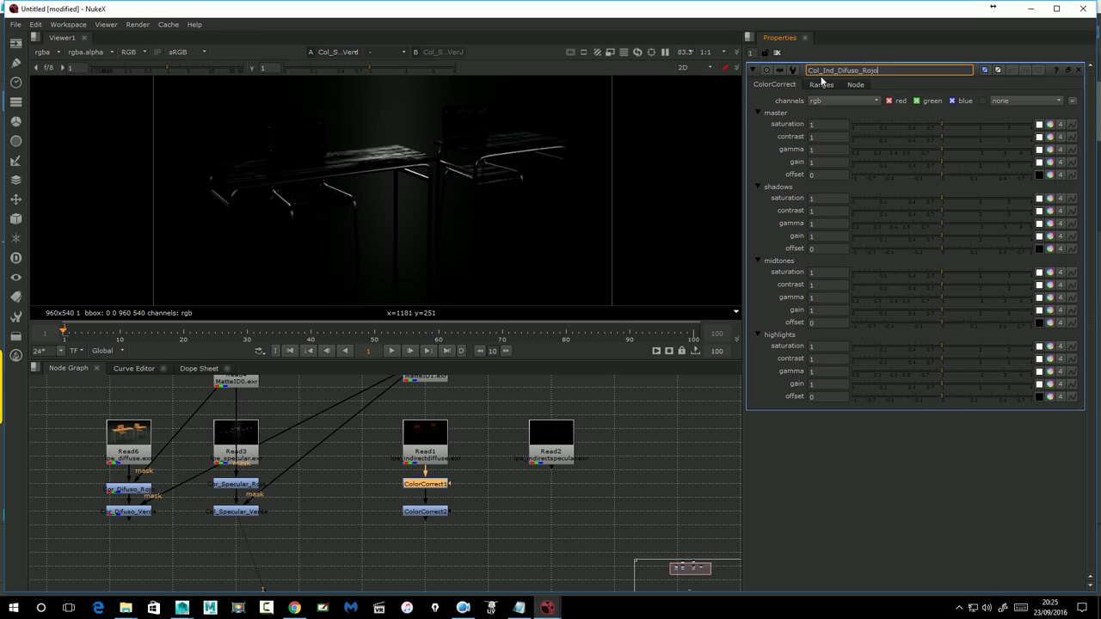
key(Return)
click(437, 511)
double_click(824, 71)
text(_Ind_Difuso_)
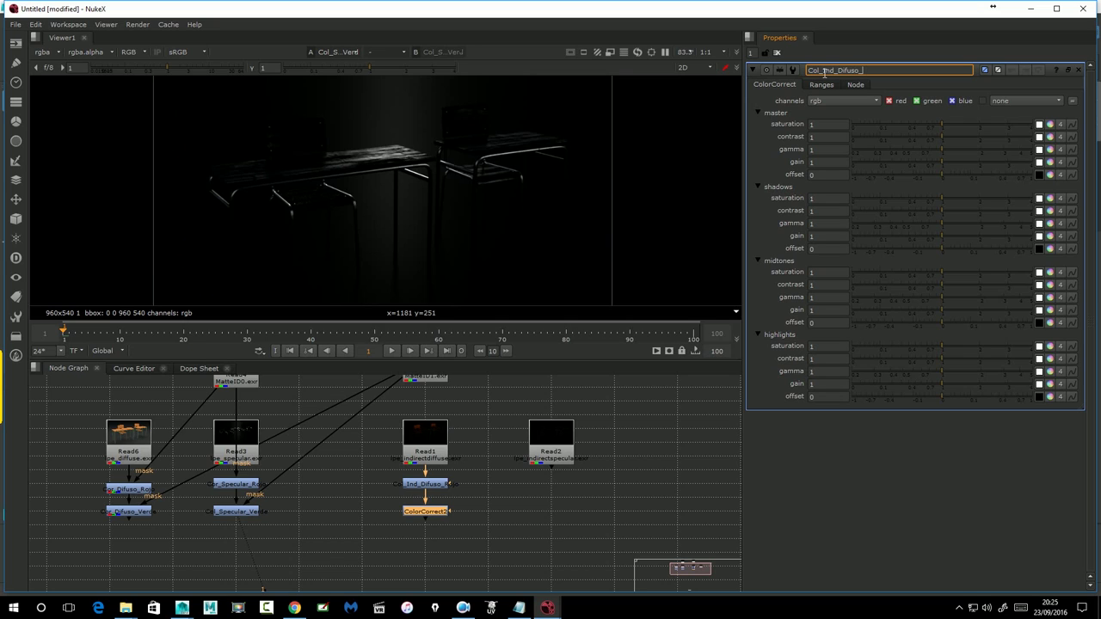
text(Verde)
key(Return)
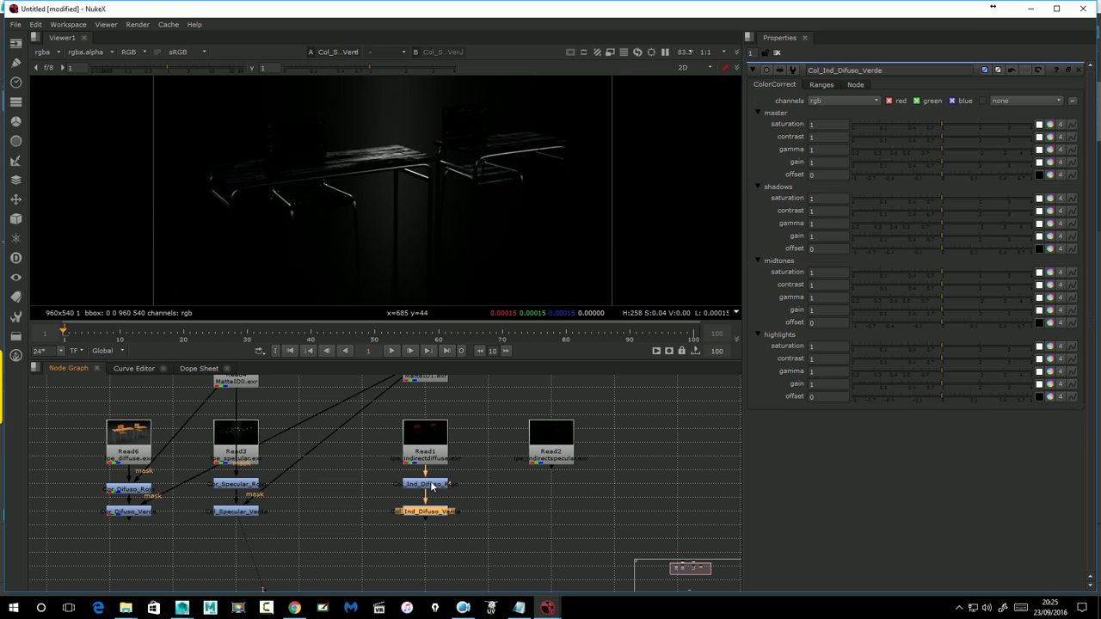
Connect Col_Ind_Difuso_Rojo's mask to MatteID0 and Col_Ind_Difuso_Verde's mask to MatteID1
double_click(432, 487)
mouse_move(450, 484)
mouse_down()
mouse_move(479, 438)
mouse_move(239, 382)
mouse_up()
drag(496, 428, 493, 472)
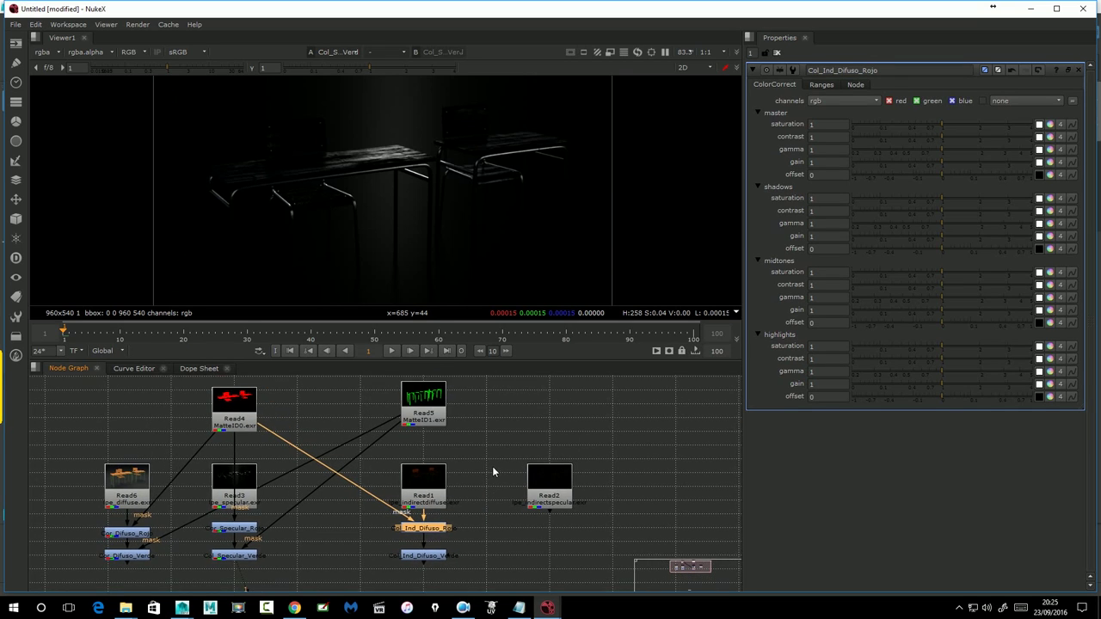
drag(450, 561, 431, 405)
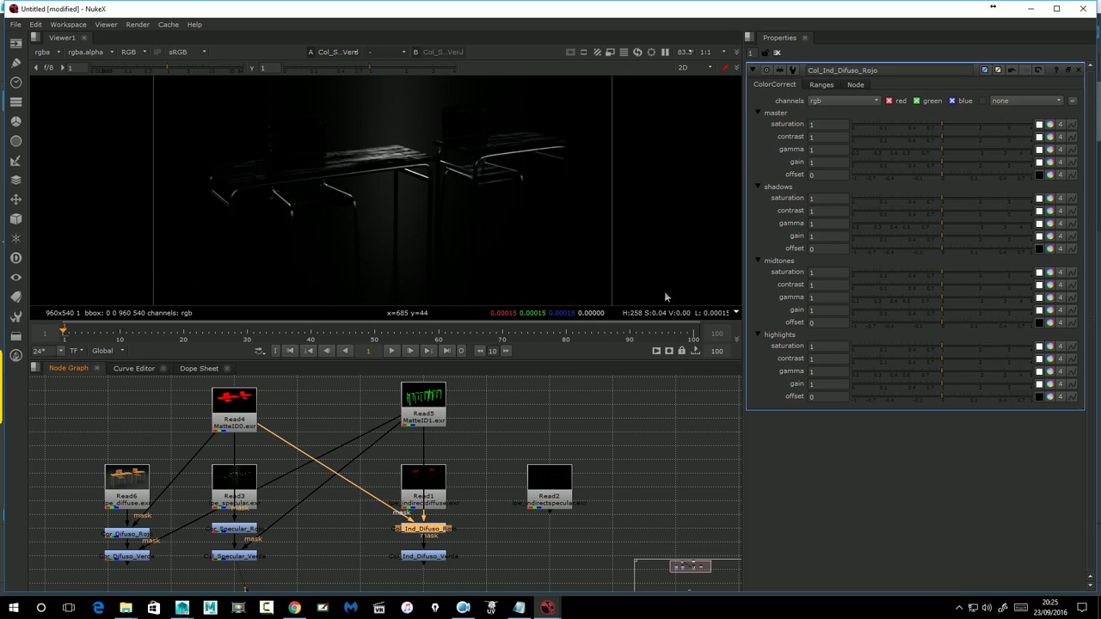
Set the two masks to rgba.red and rgba.green and view Col_Ind_Difuso_Verde
click(826, 86)
click(857, 362)
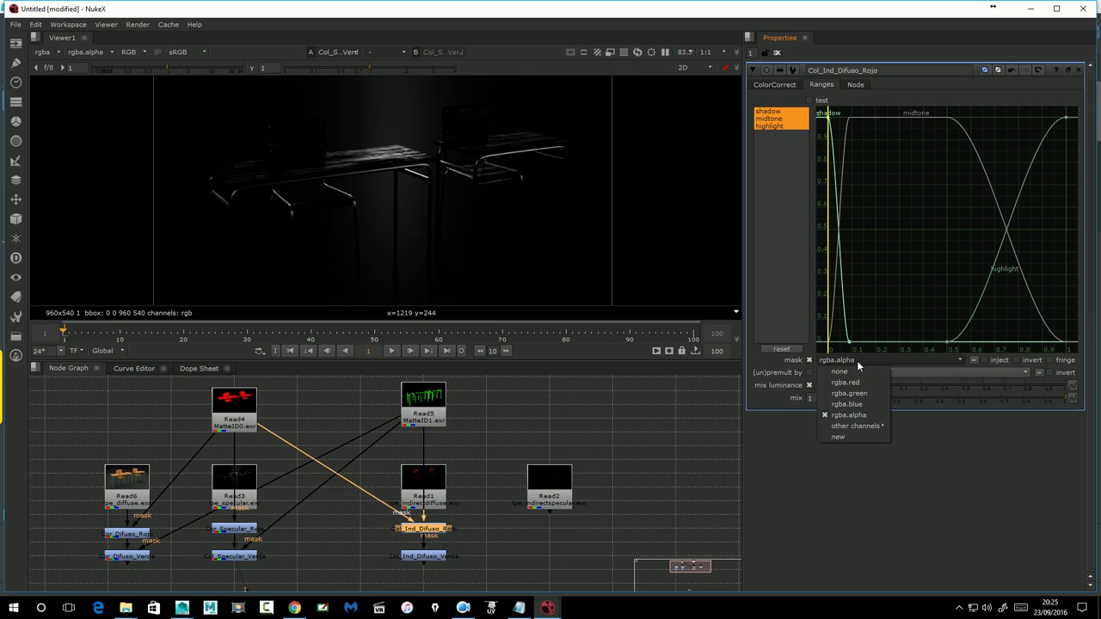
click(857, 382)
click(432, 557)
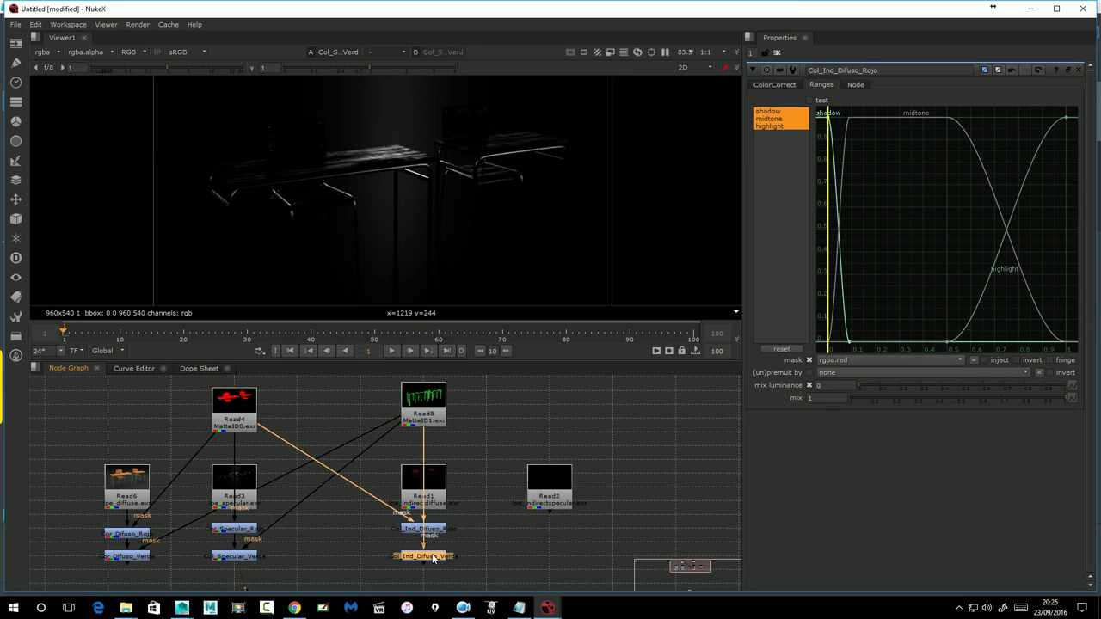
double_click(433, 558)
click(821, 85)
click(848, 361)
click(854, 396)
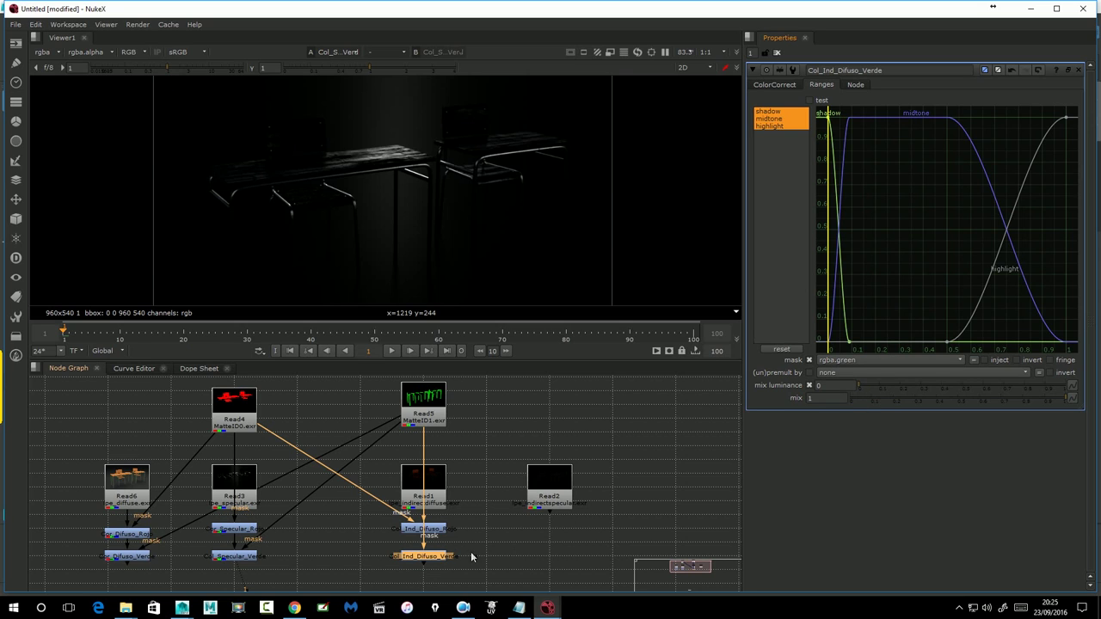
key(1)
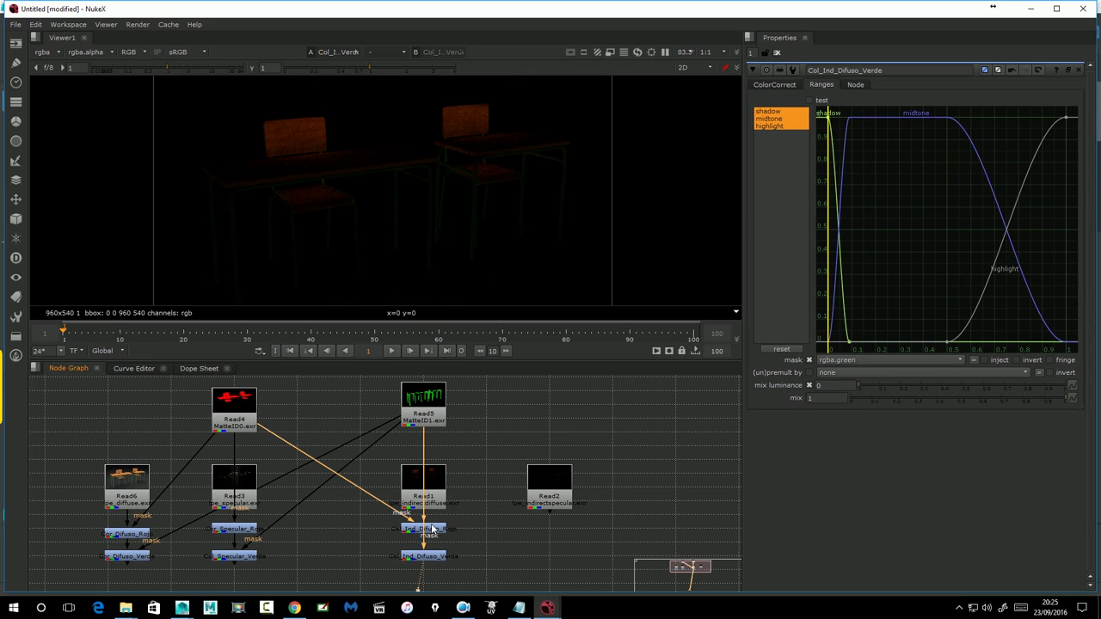
Test Col_Ind_Difuso_Rojo's master gain at 0.94, then restore it to 1
double_click(433, 528)
click(779, 85)
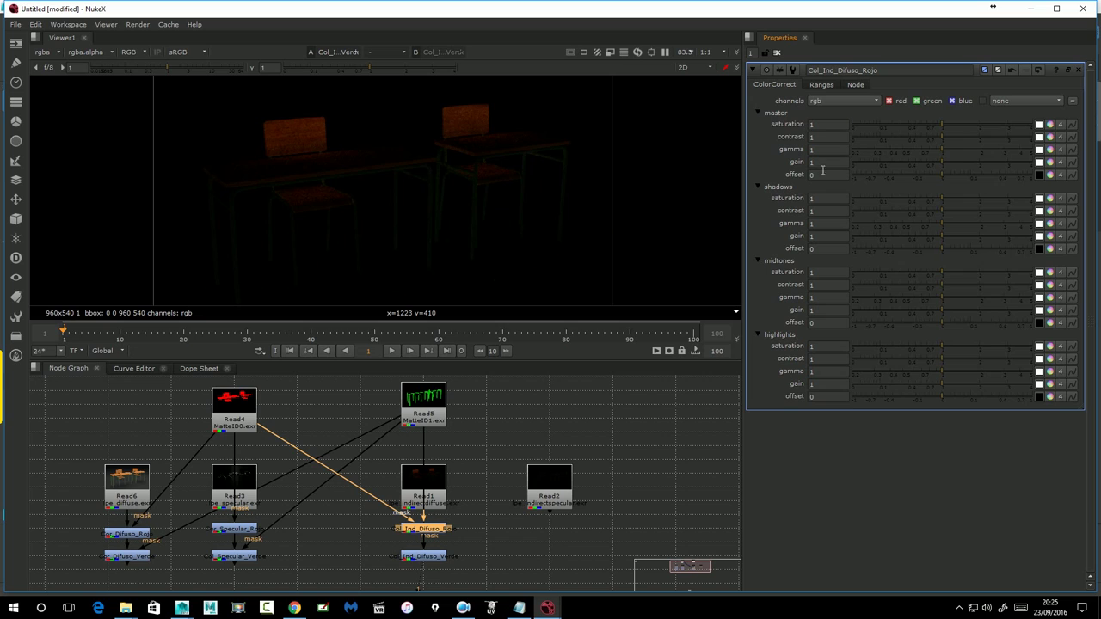
click(939, 160)
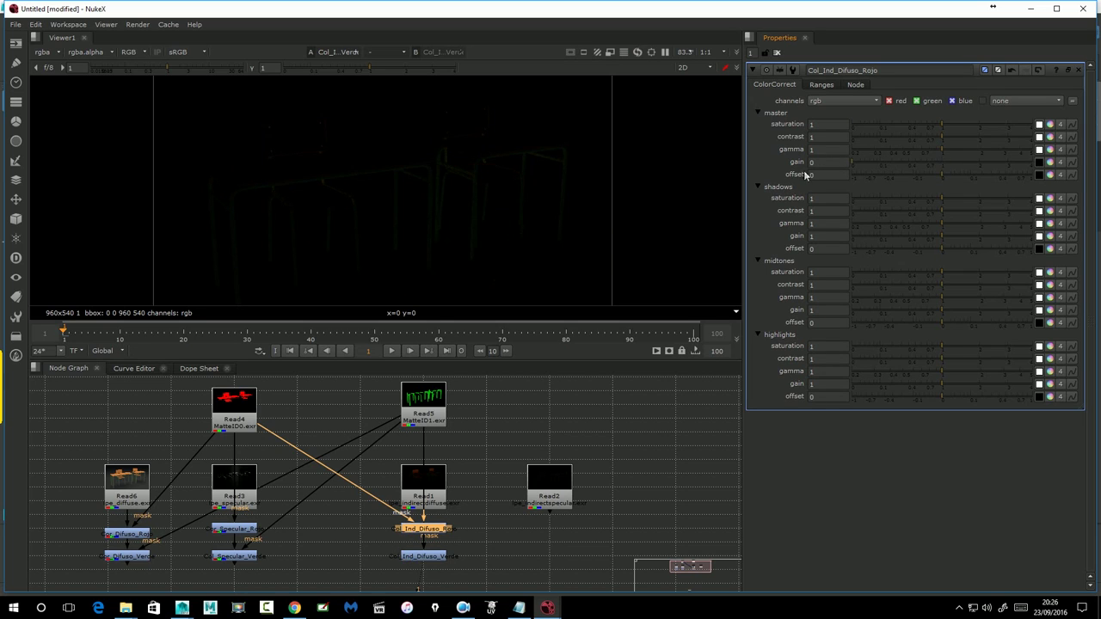
click(943, 164)
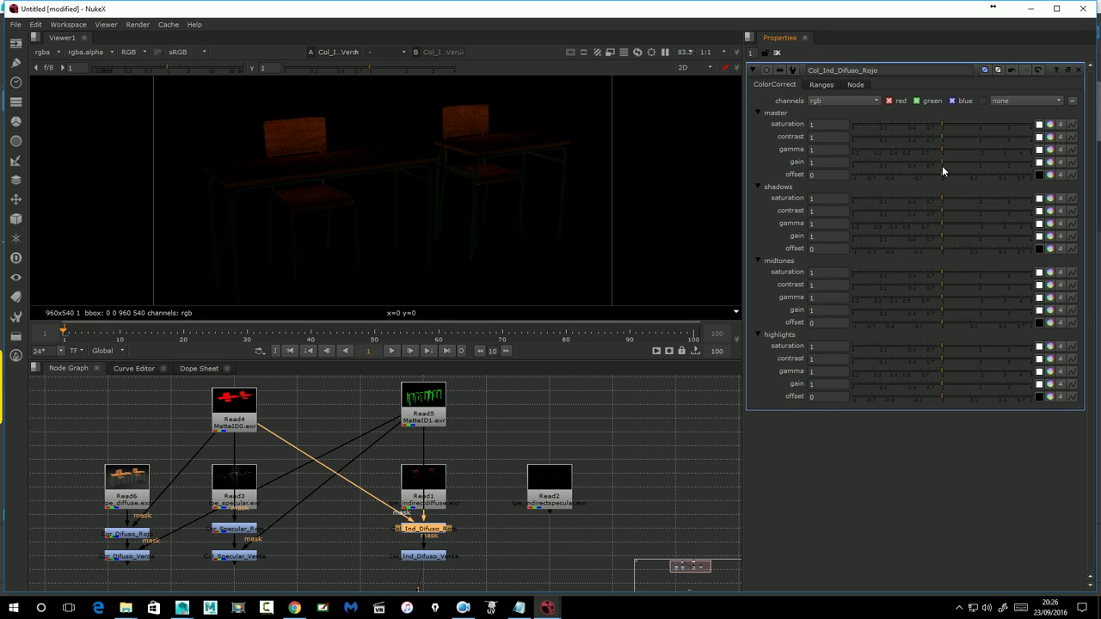
click(443, 550)
click(439, 556)
double_click(440, 557)
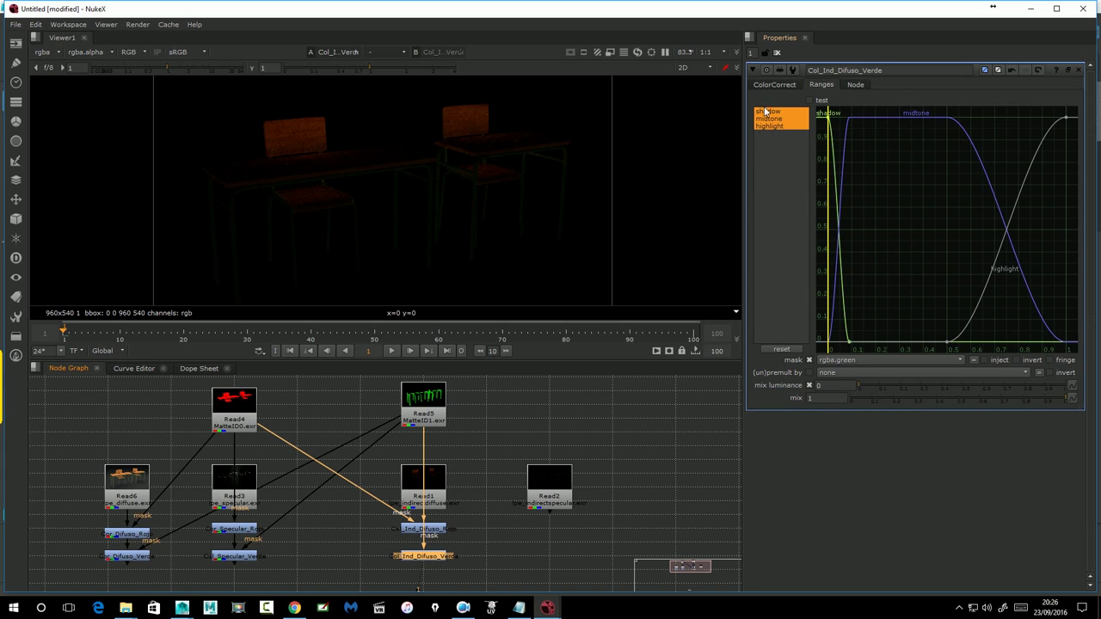
click(774, 86)
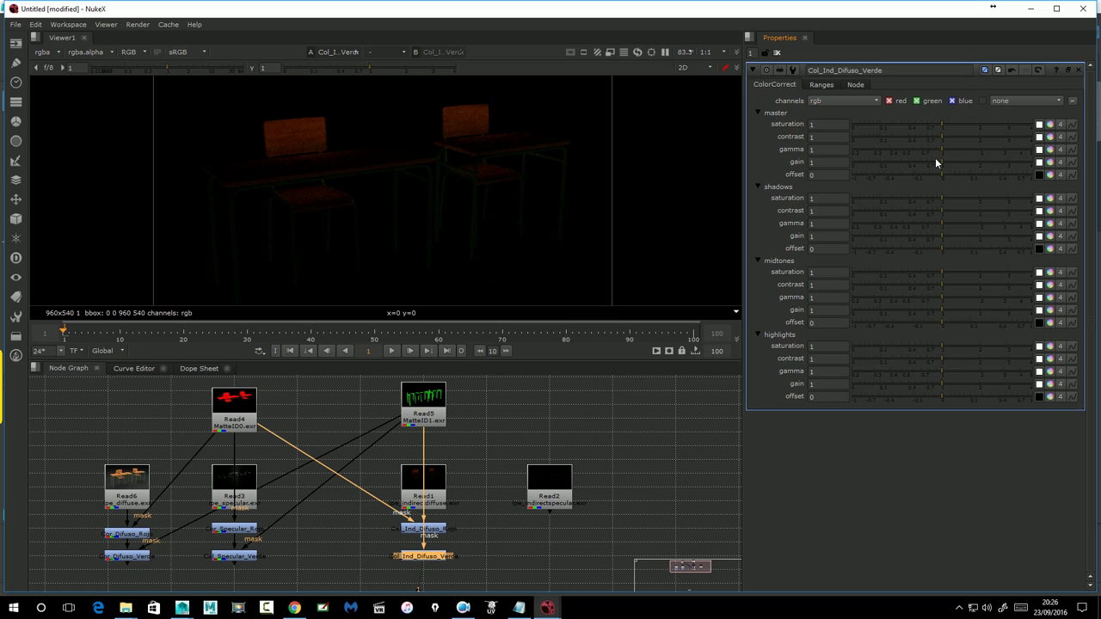
Test Col_Ind_Difuso_Verde's gain at 0 and undo, then add a ColorCorrect under Read2
drag(942, 161, 792, 161)
key(ctrl+z)
drag(532, 426, 502, 392)
click(534, 449)
key(c)
key(c)
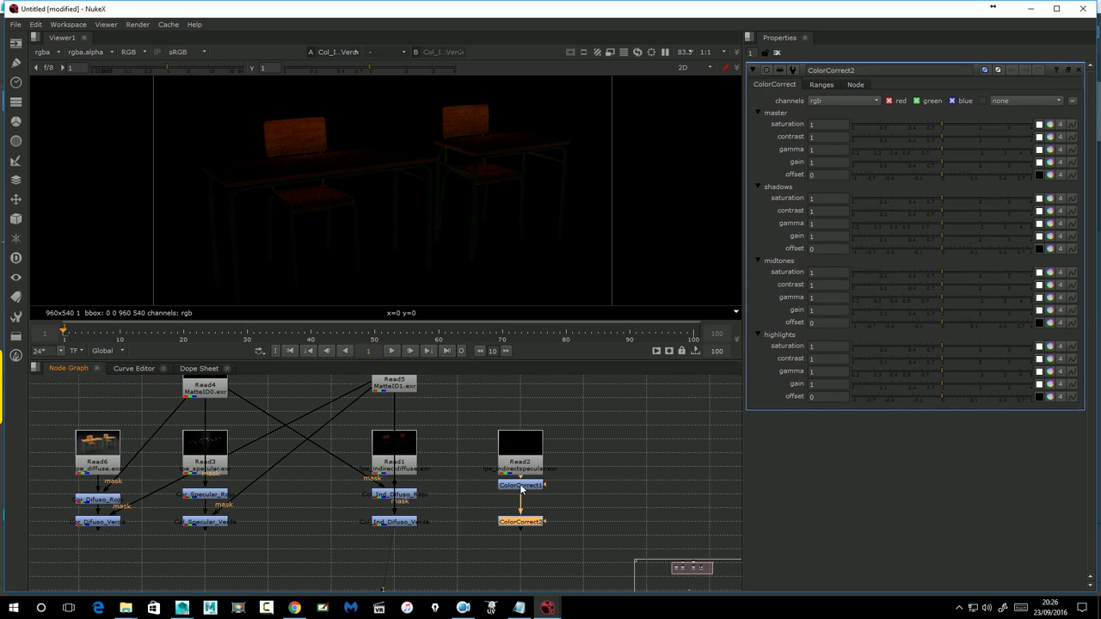
drag(520, 486, 522, 495)
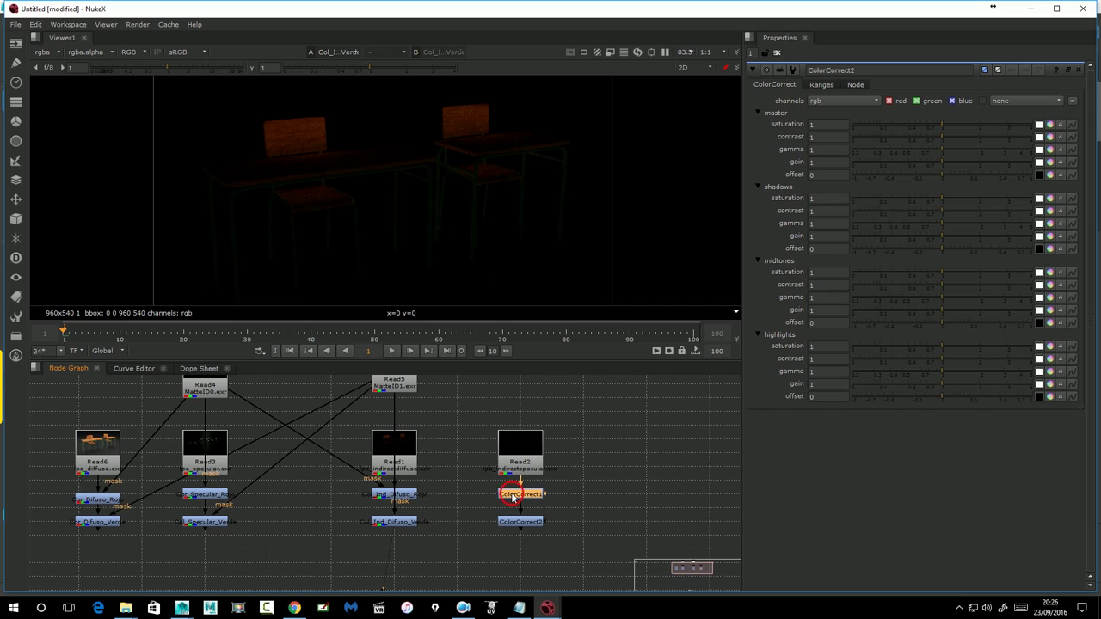
Rename the first indirect specular correction to Col_Ind_Specular_Rojo
double_click(516, 495)
click(864, 70)
drag(865, 71, 820, 80)
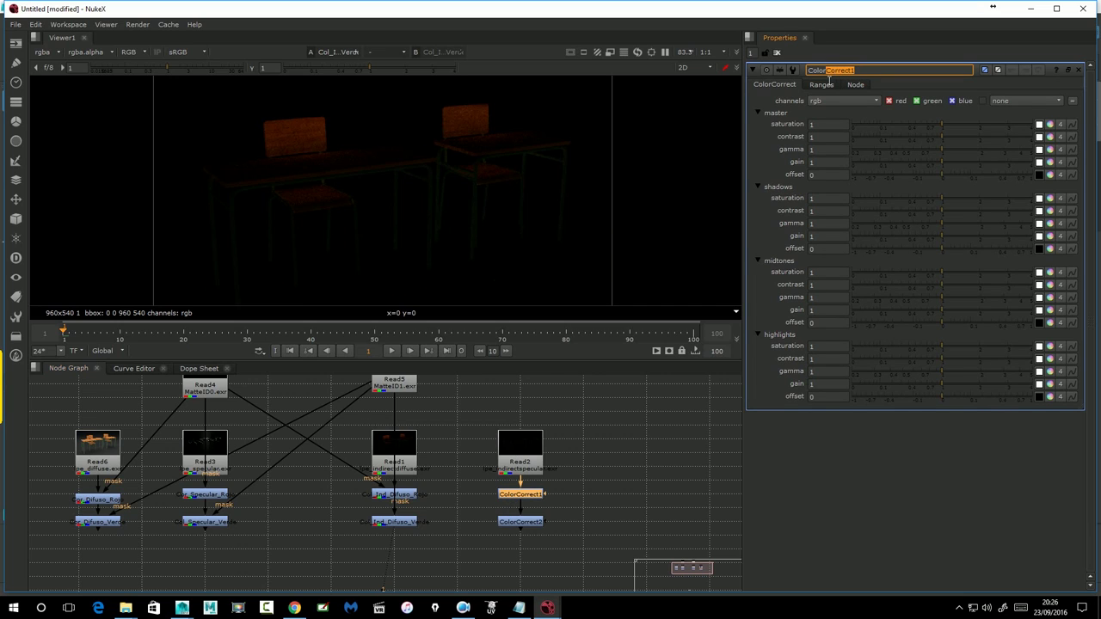
text(l_Ind_S)
text(pecular_Rojo)
key(Return)
Rename the second indirect specular correction to Col_Ind_Specular_Verde
click(520, 523)
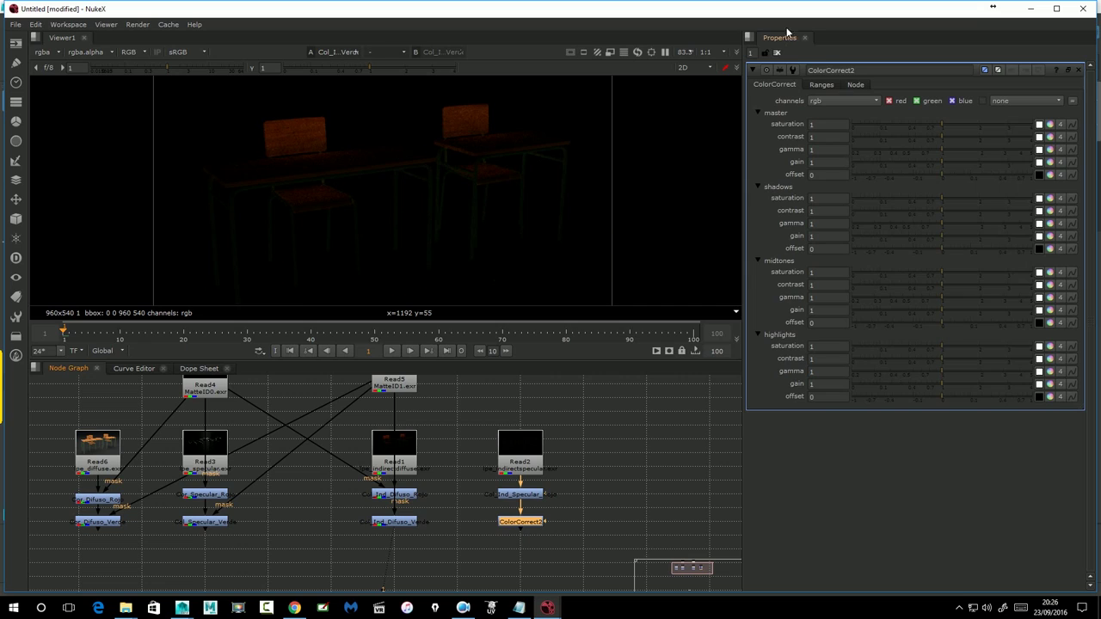
drag(819, 71, 915, 71)
text(l_Ind_Specular_)
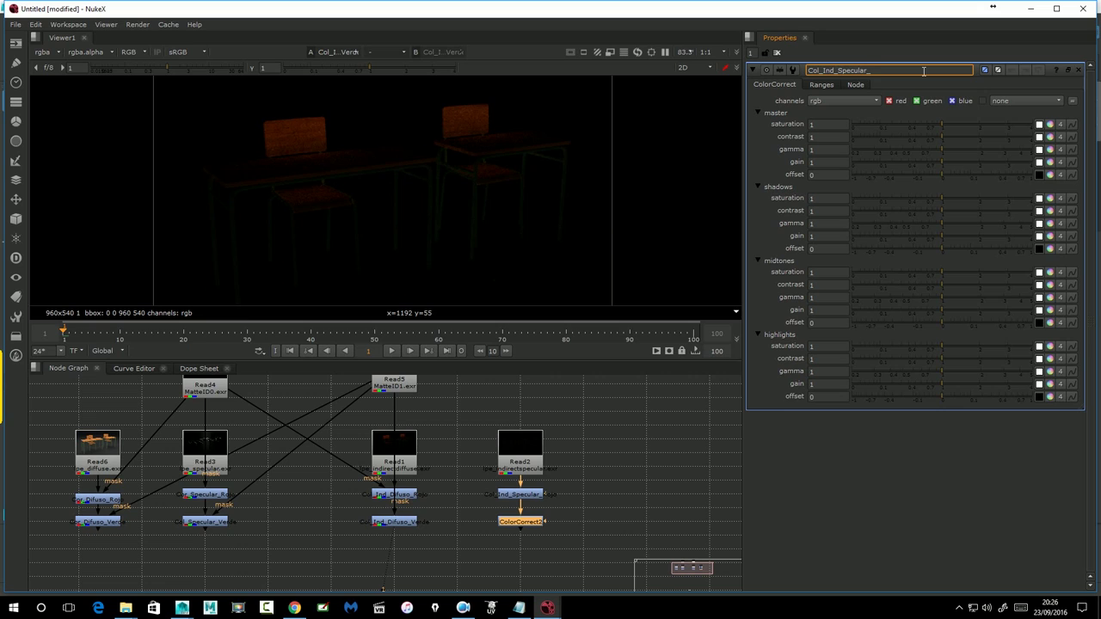
key(Return)
double_click(518, 494)
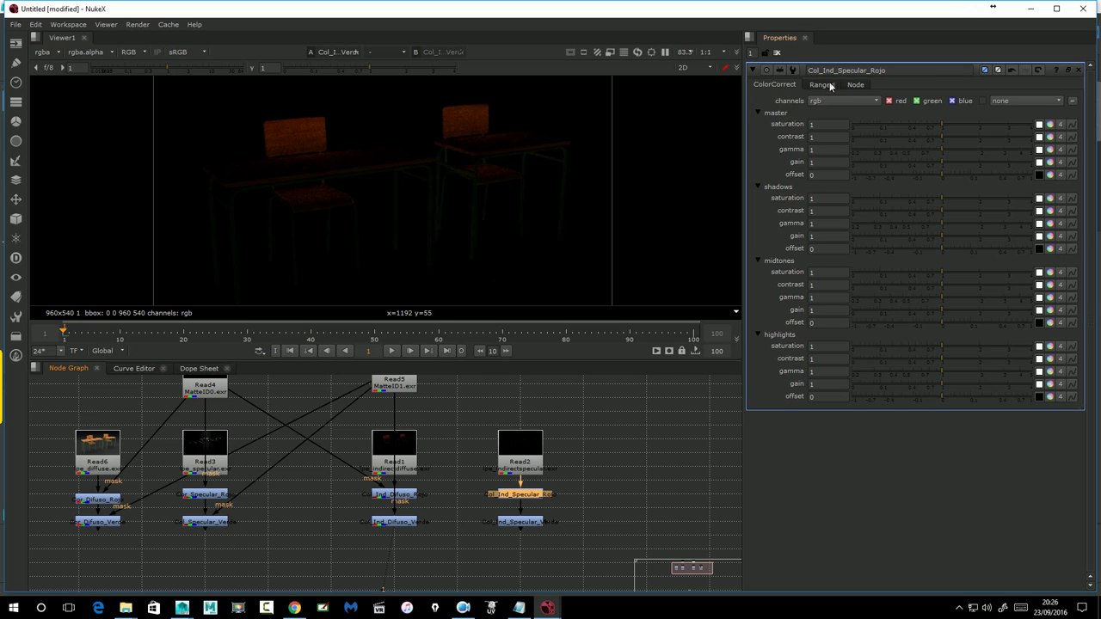
click(822, 84)
click(857, 361)
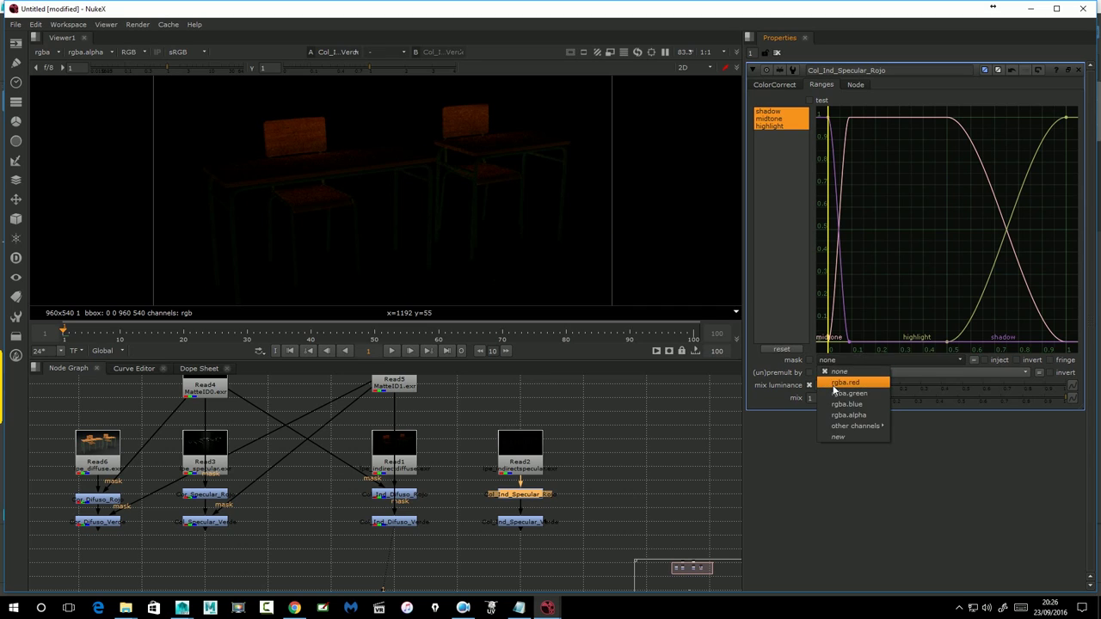
click(833, 383)
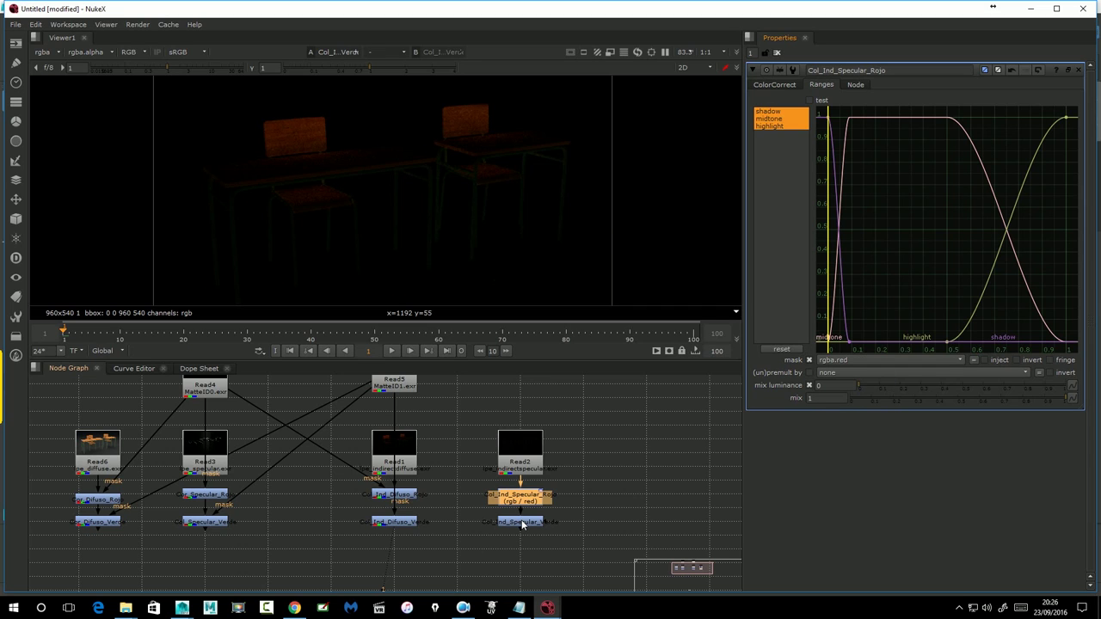
double_click(521, 522)
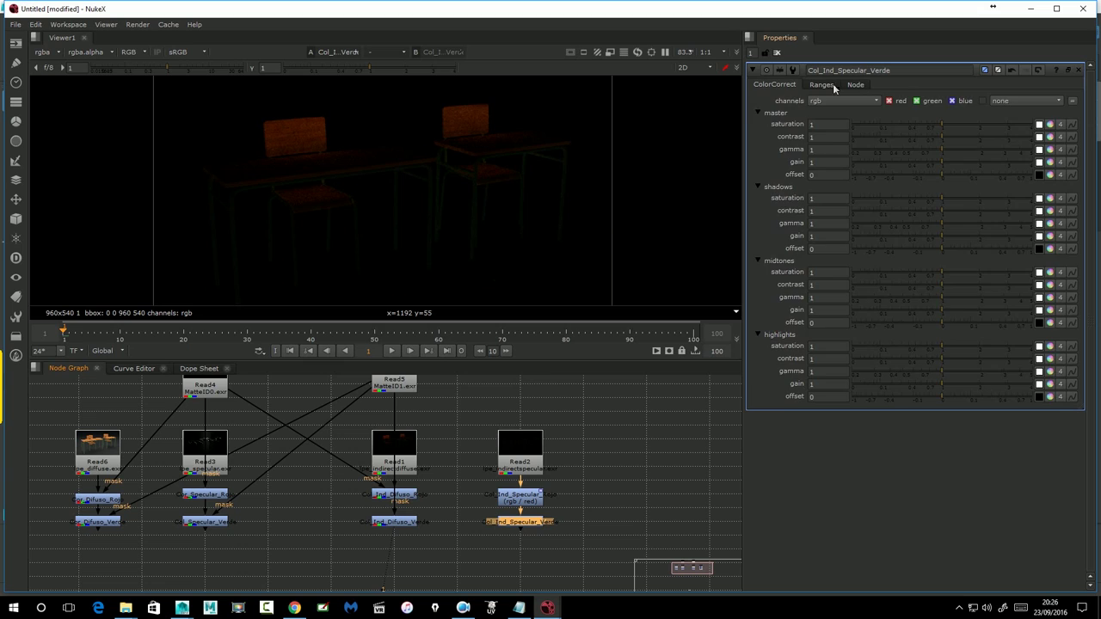
click(832, 87)
click(880, 360)
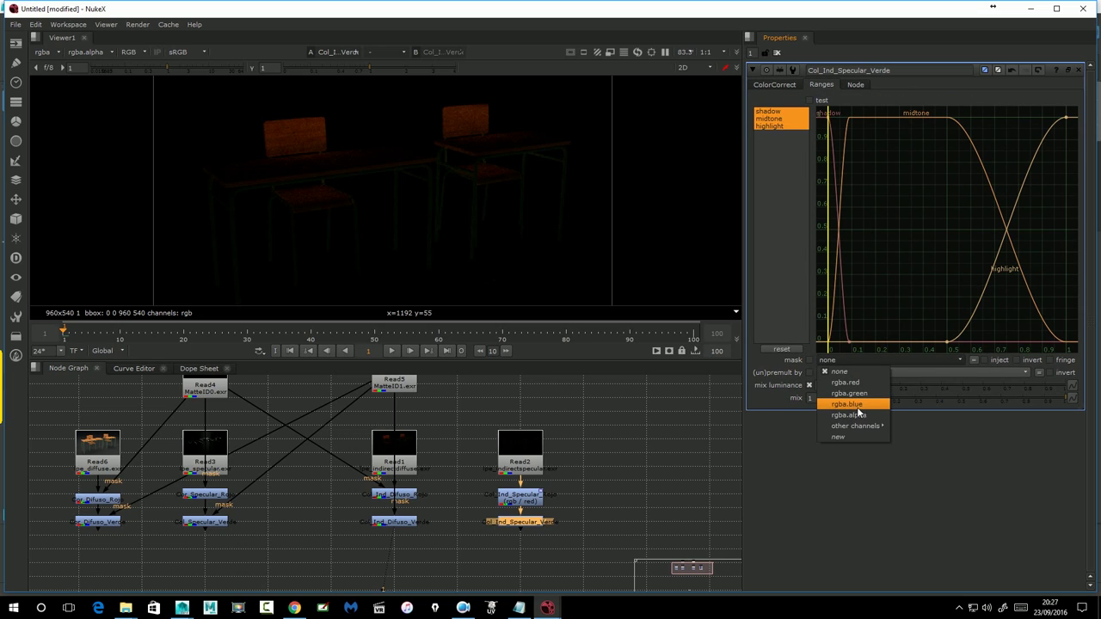
click(849, 393)
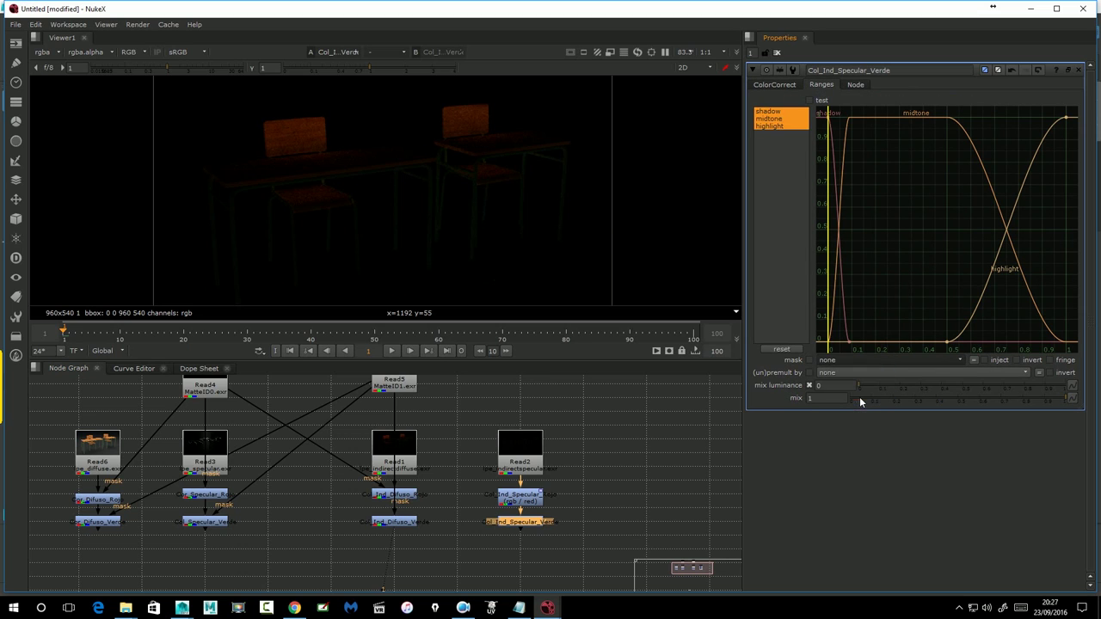
drag(545, 502, 544, 506)
click(544, 503)
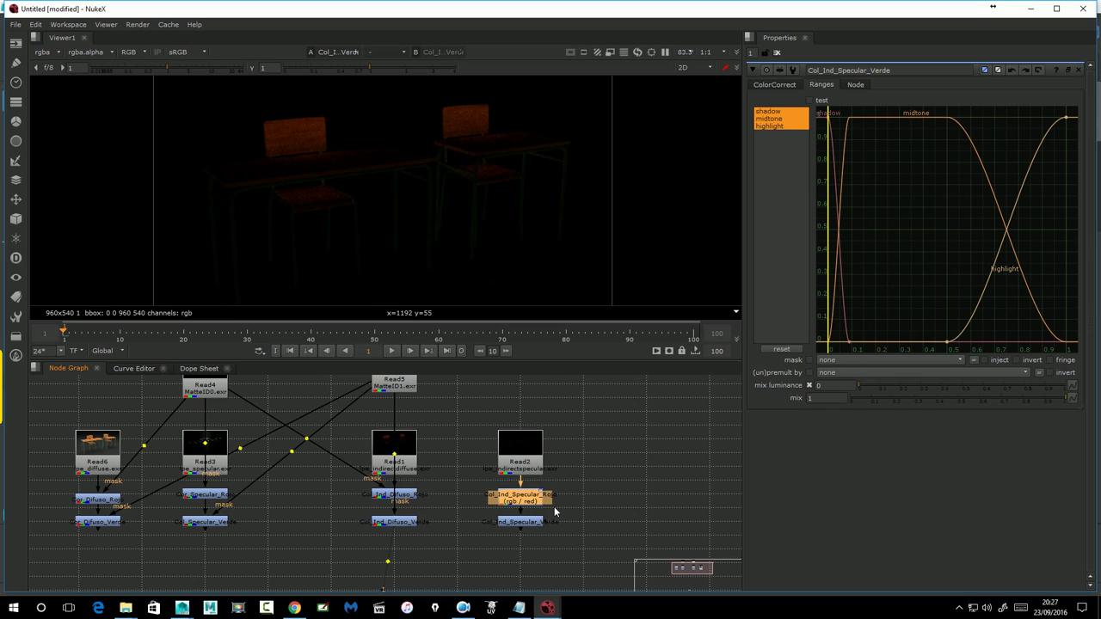
drag(564, 499, 534, 508)
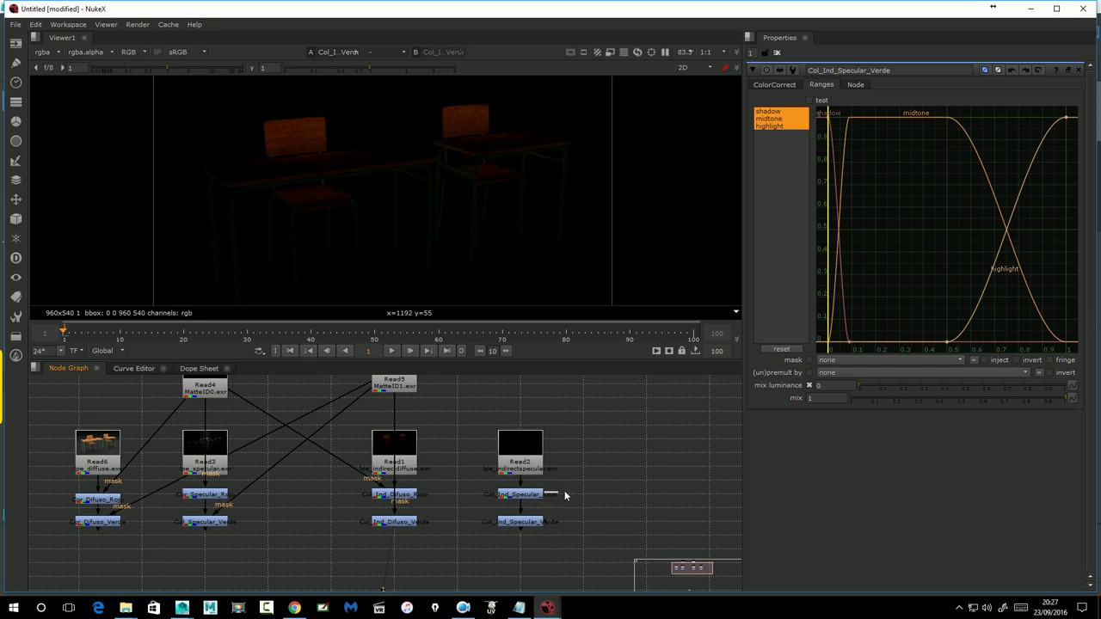
click(529, 499)
key(ctrl+z)
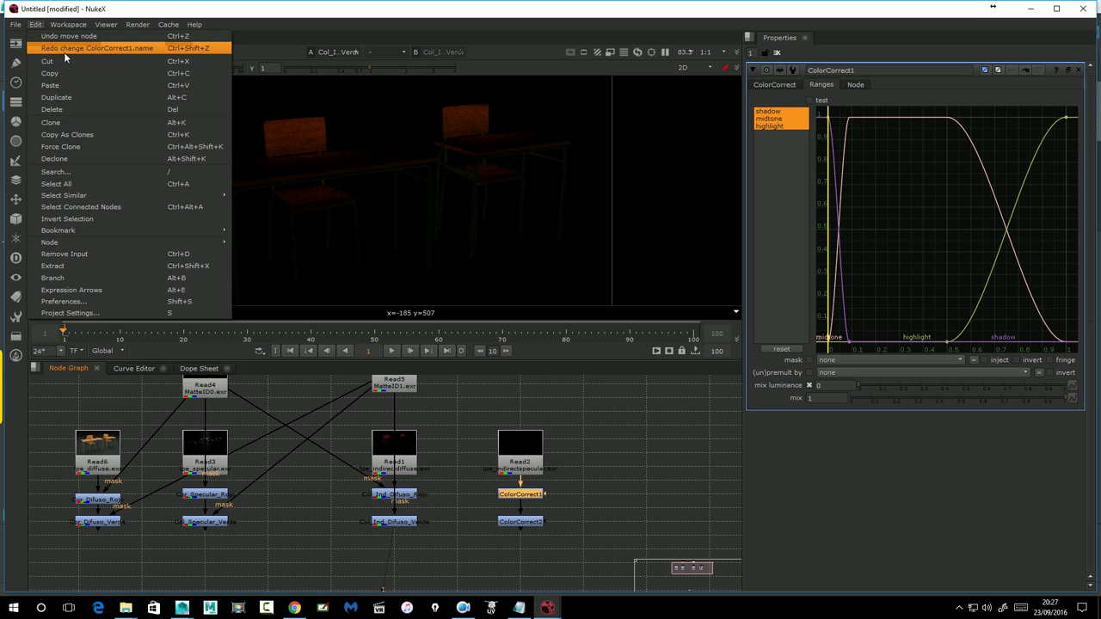
click(44, 48)
click(36, 25)
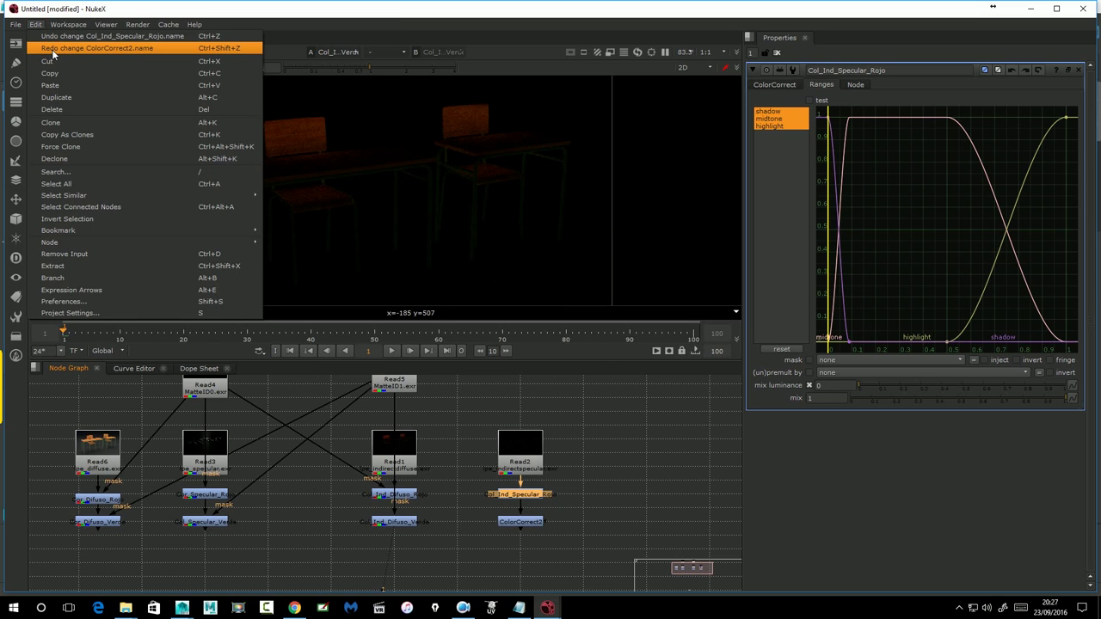
click(53, 48)
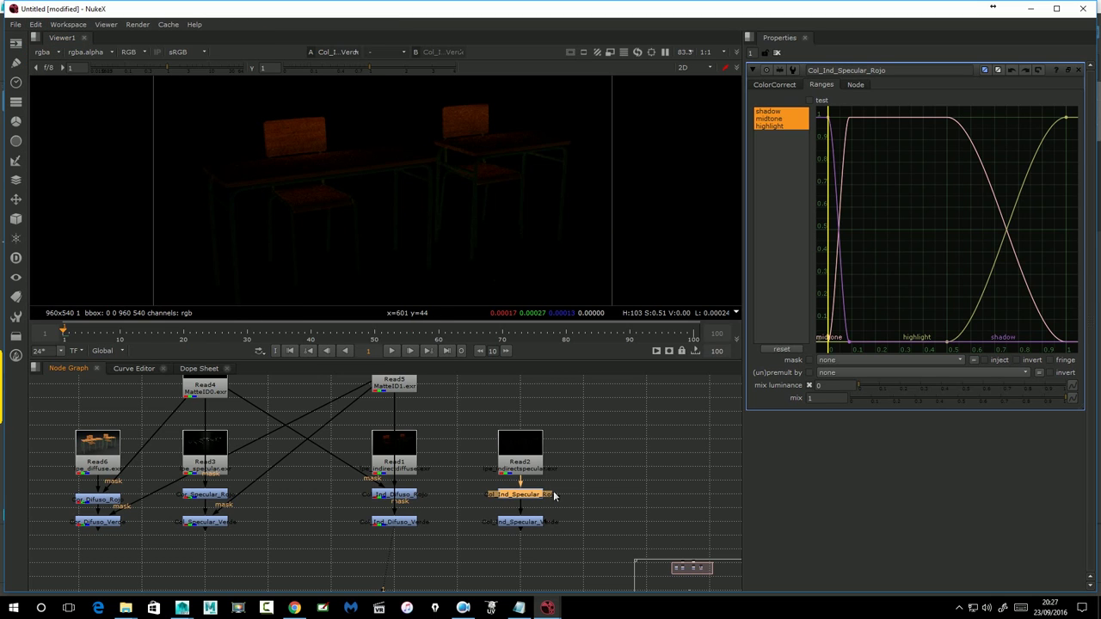
scroll(550, 521, up, 3)
scroll(535, 462, up, 4)
scroll(534, 451, down, 6)
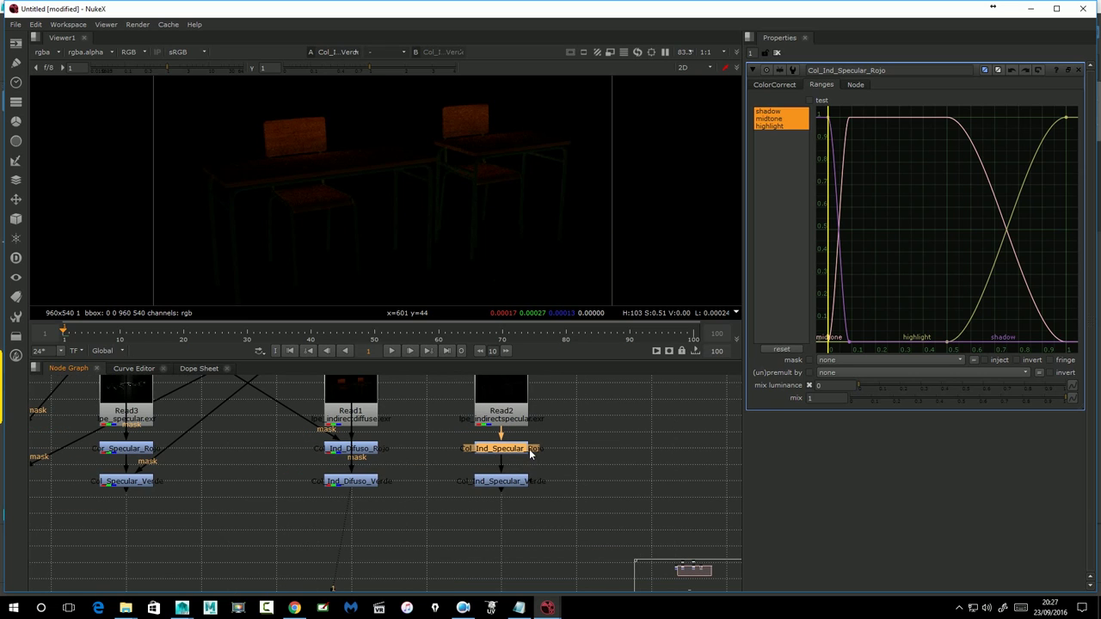
Connect MatteID0 and MatteID1 as the Rojo and Verde masks, using rgba.red and rgba.green
drag(544, 453, 129, 387)
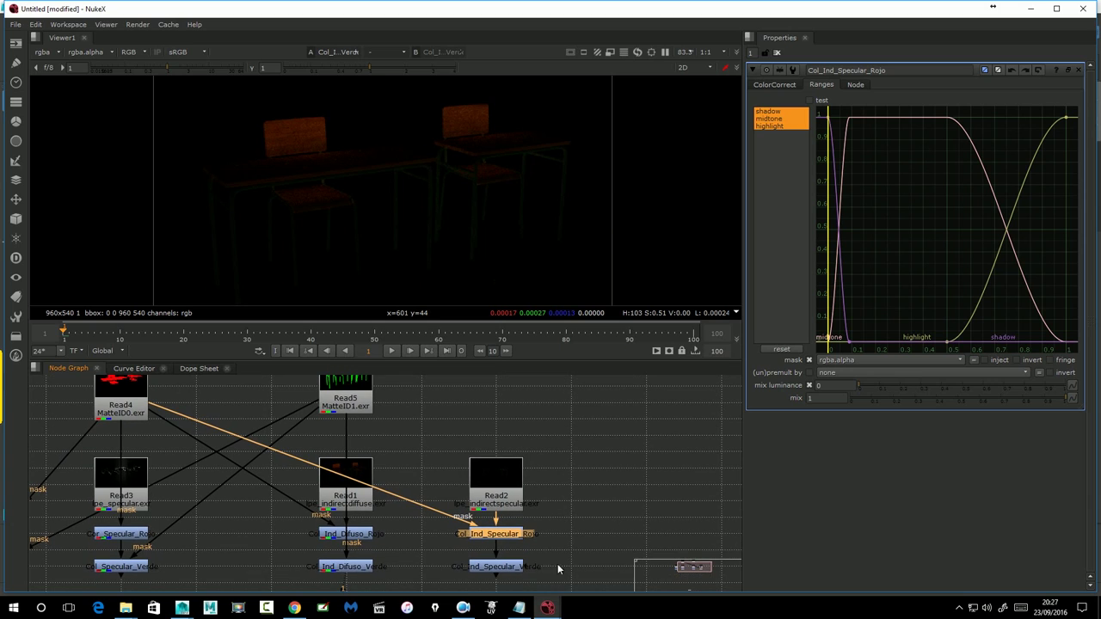
drag(542, 568, 351, 392)
click(845, 361)
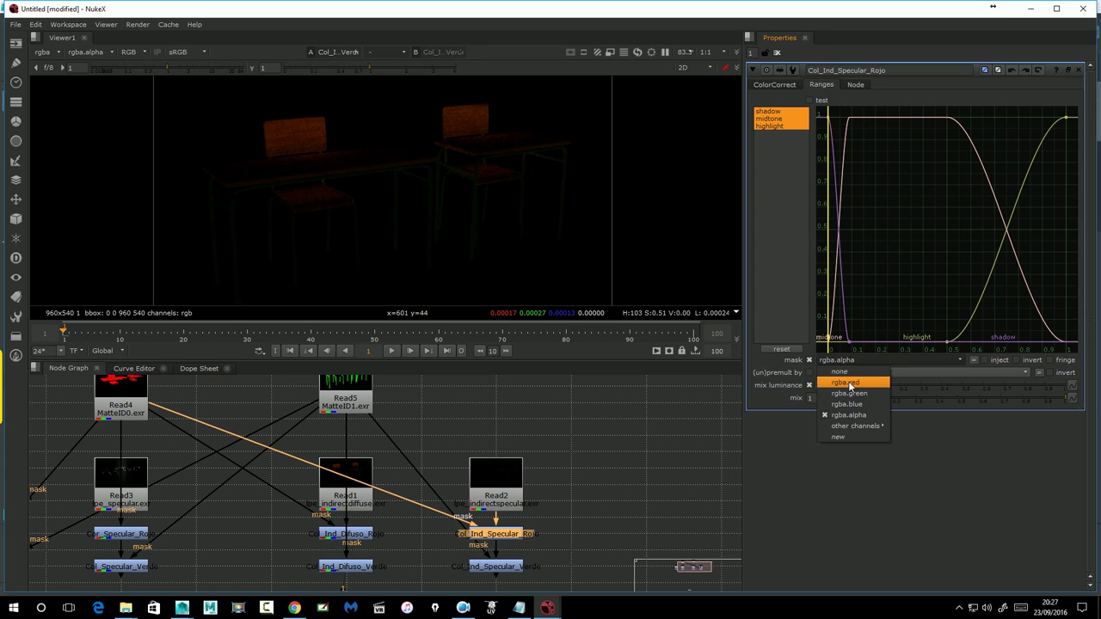
click(849, 384)
double_click(508, 566)
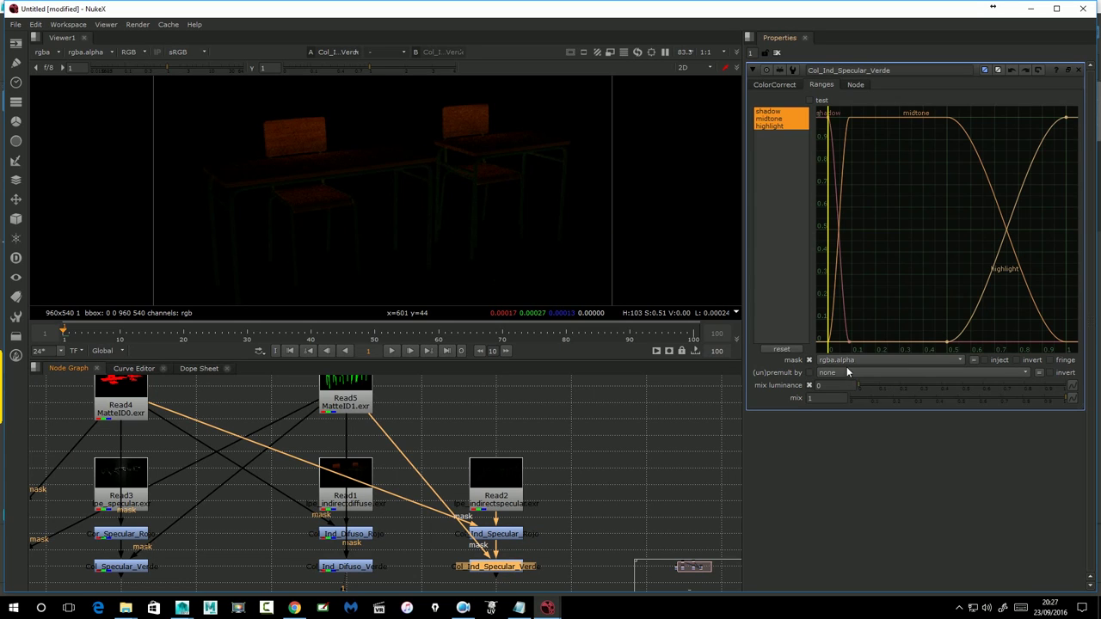
click(847, 361)
click(849, 393)
View the Verde output, then test Col_Ind_Specular_Rojo's master gain and reset it to 1
drag(556, 489, 579, 413)
key(1)
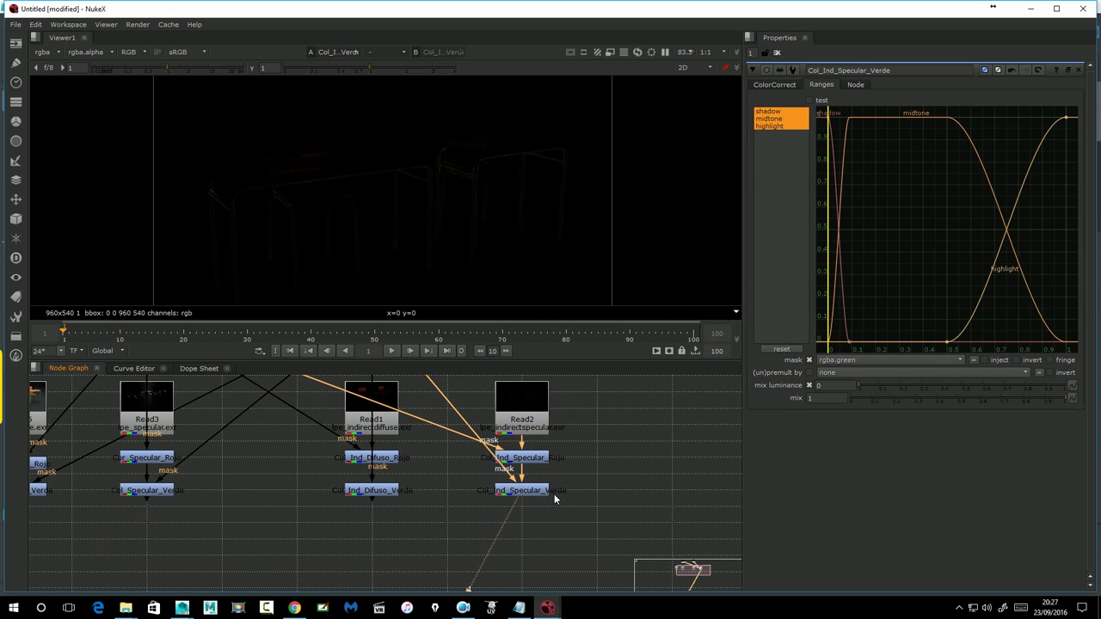
click(526, 459)
double_click(526, 458)
click(775, 84)
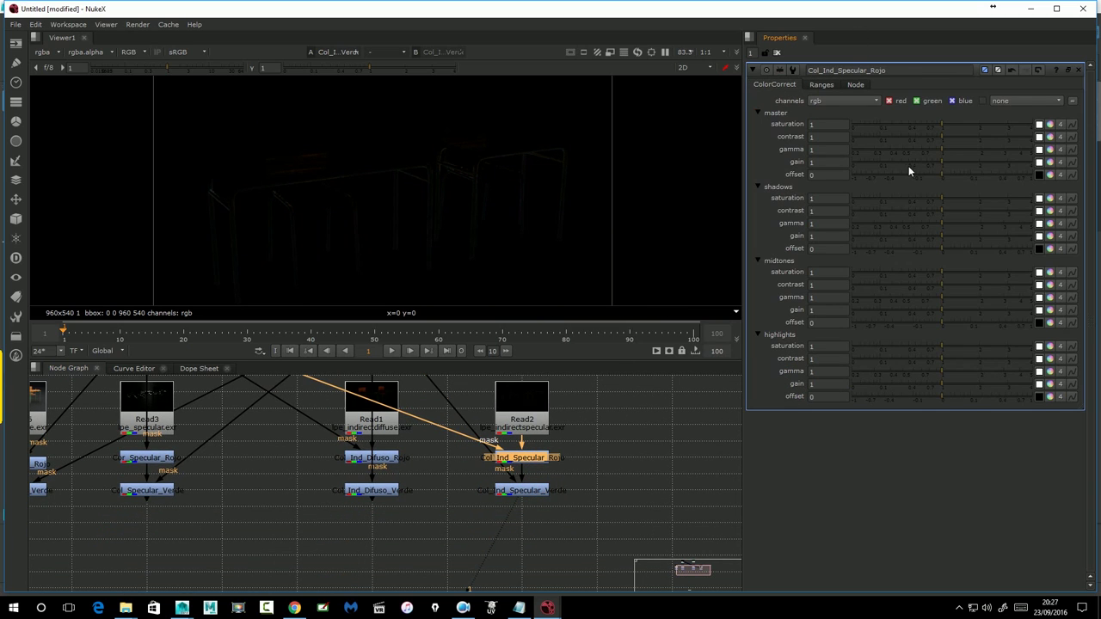
click(943, 161)
click(941, 163)
Test Col_Ind_Specular_Verde's master gain to check its mask, then revert it to 1
double_click(525, 490)
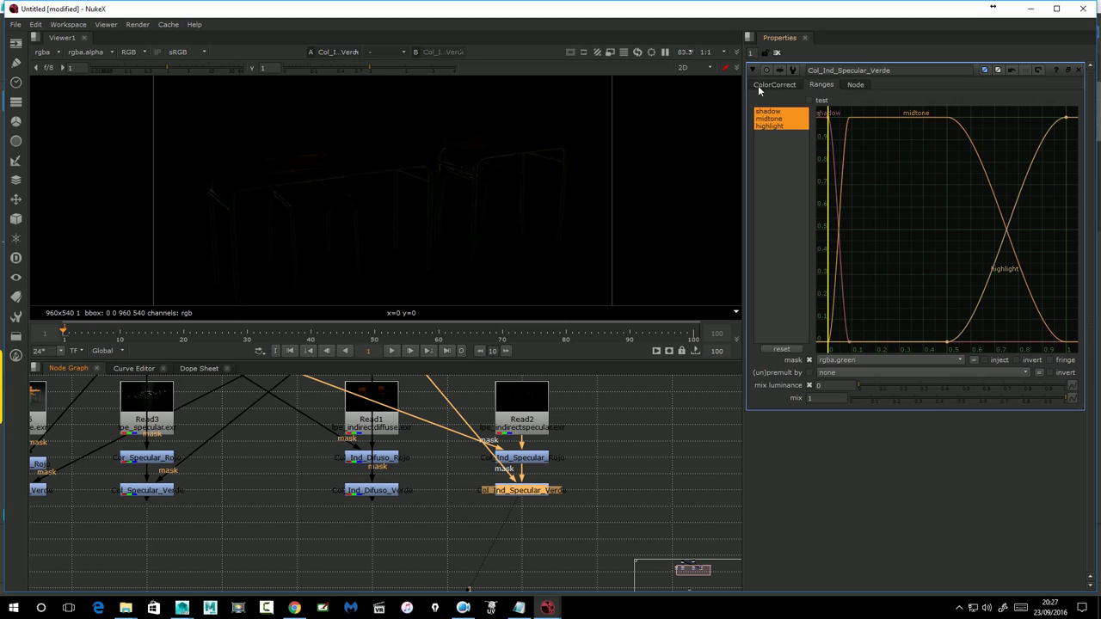
click(775, 84)
drag(941, 161, 943, 173)
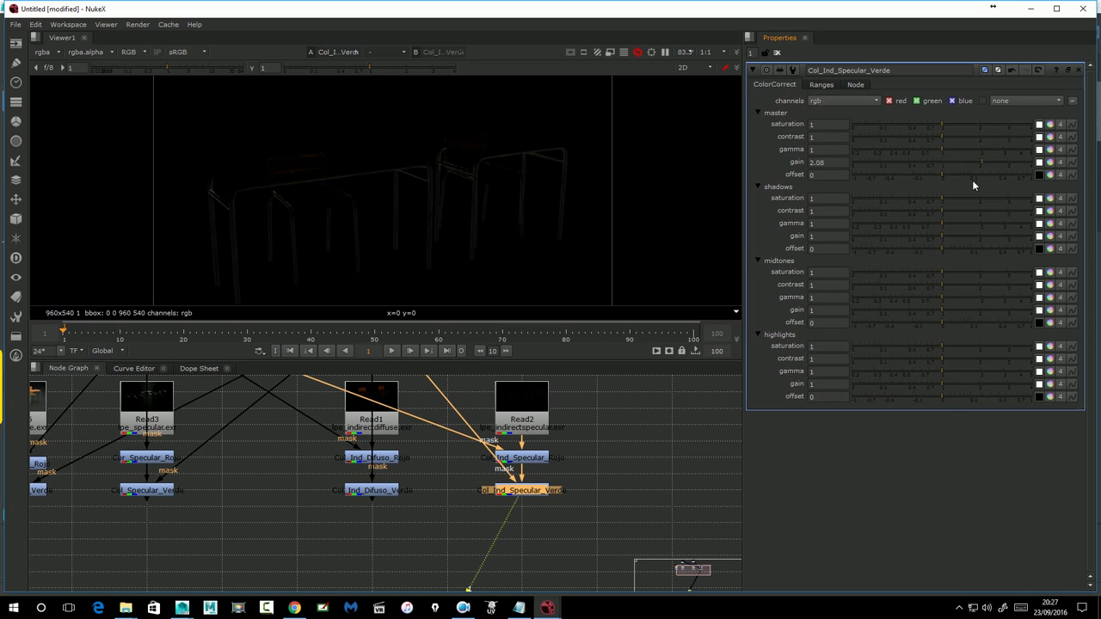
key(ctrl+z)
scroll(475, 459, down, 3)
drag(606, 451, 641, 490)
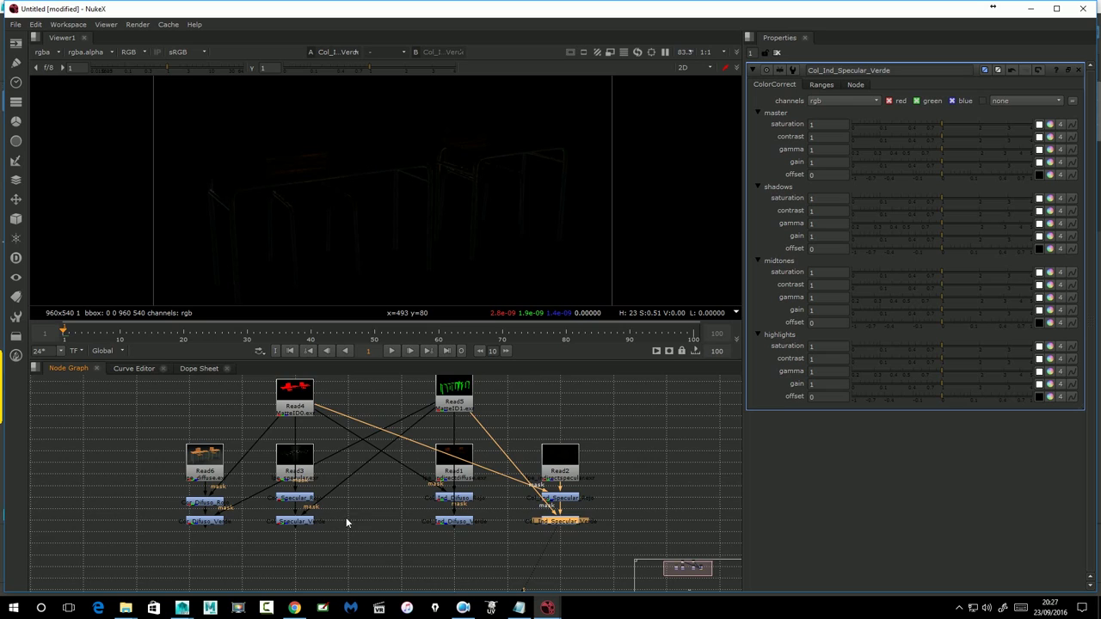
Merge Col_Difuso_Verde and Col_Specular_Verde into Merge1, placed below the two passes
drag(362, 523, 382, 467)
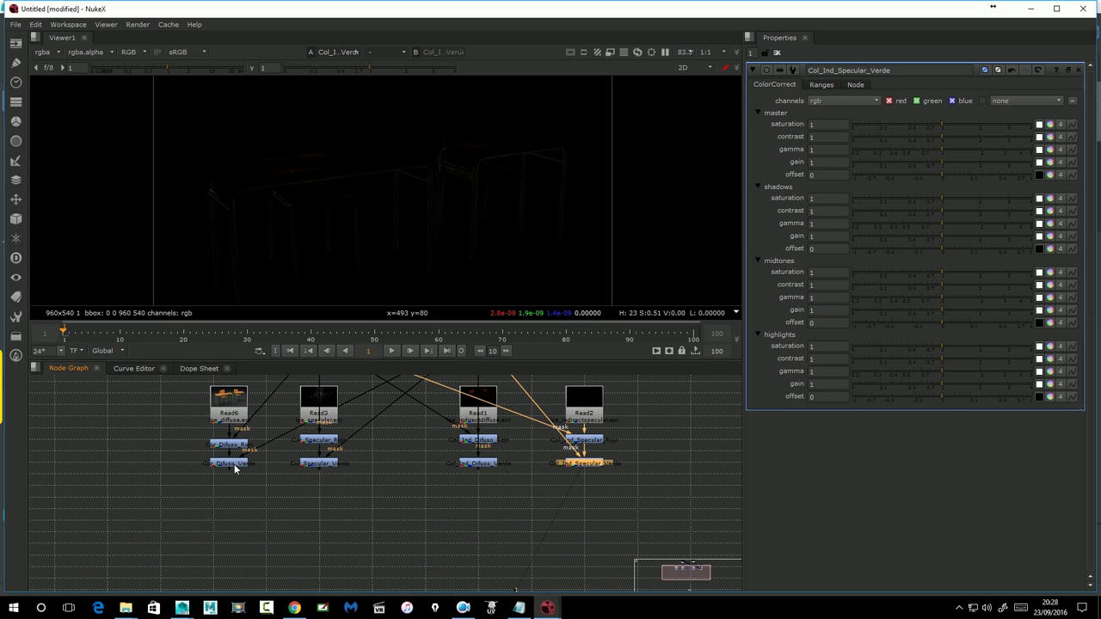
click(235, 466)
shift+click(319, 466)
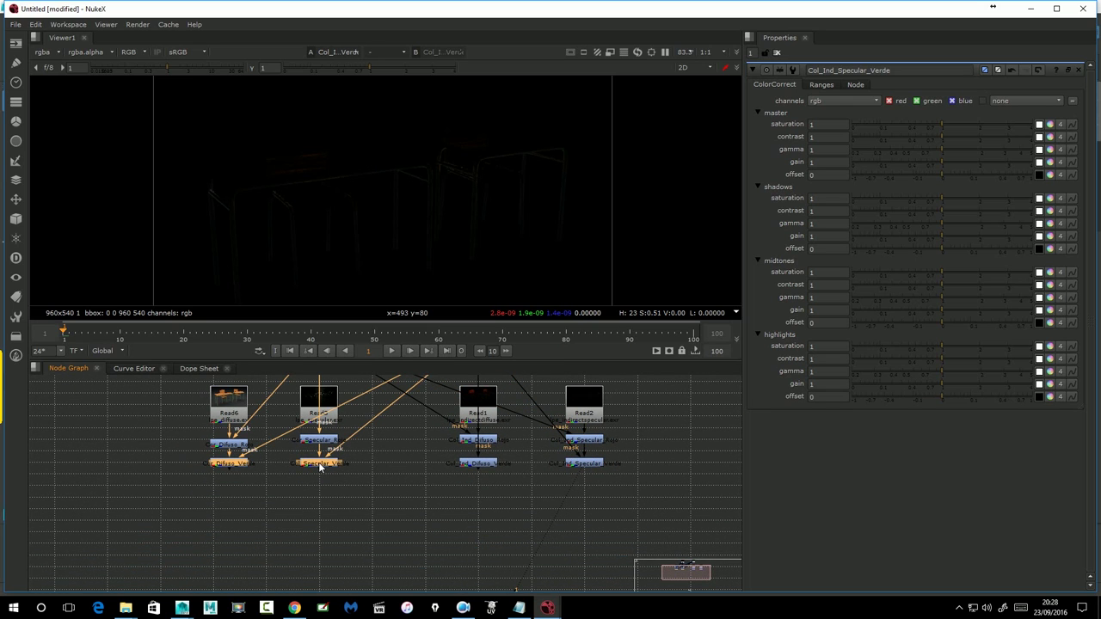
key(m)
drag(320, 480, 285, 509)
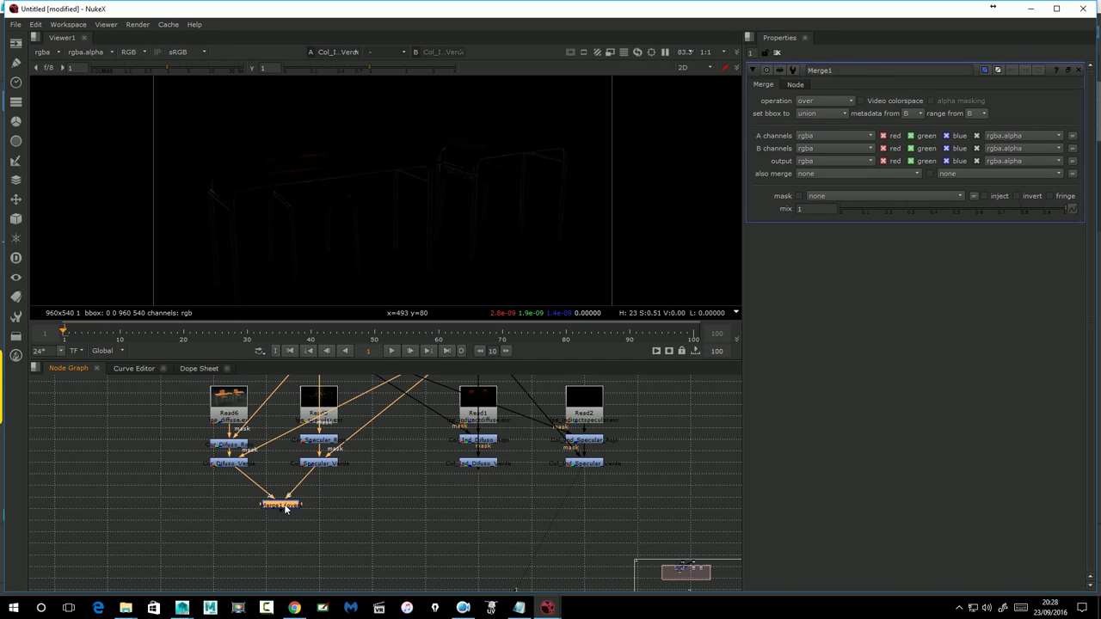
Chain Col_Ind_Difuso_Verde and Col_Ind_Specular_Verde onto the composite through Merge2 and Merge3
shift+click(479, 466)
key(m)
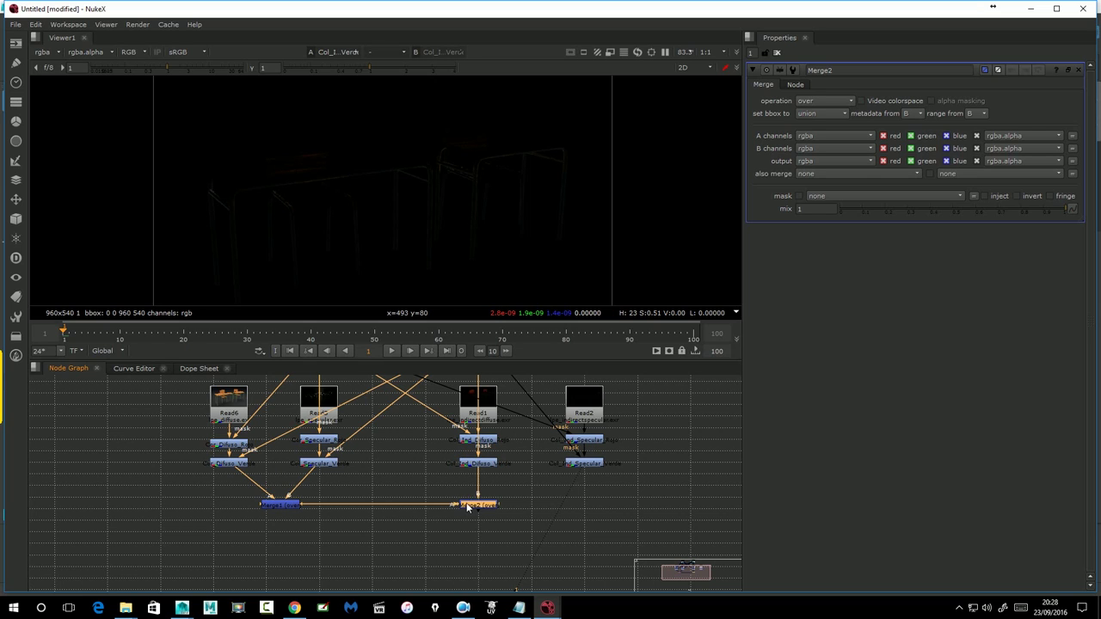
shift+click(588, 466)
key(m)
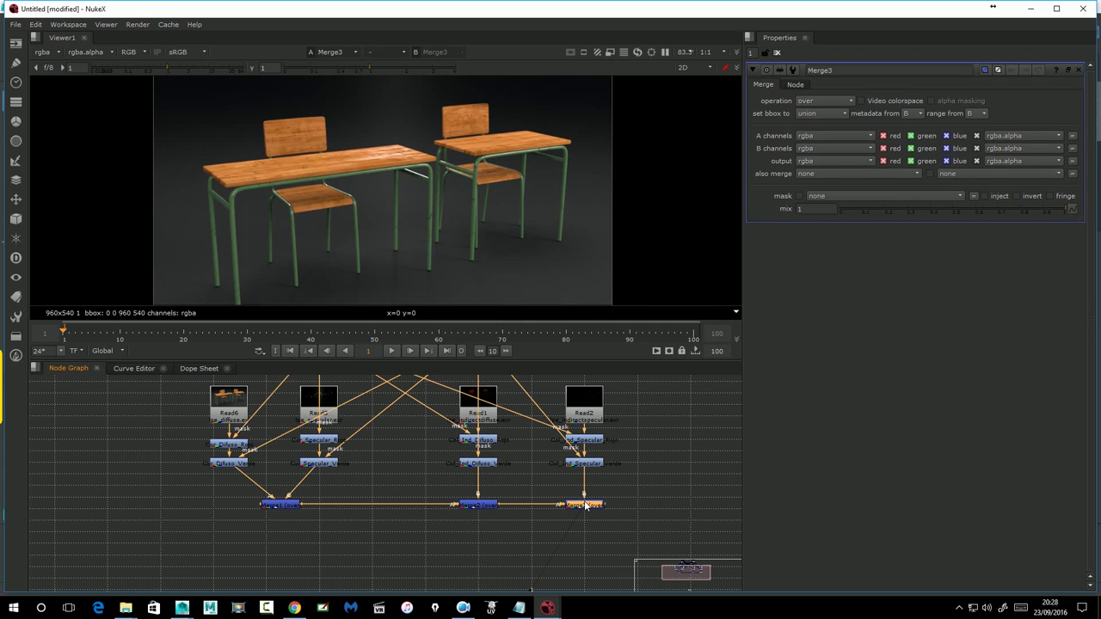
drag(629, 508, 539, 431)
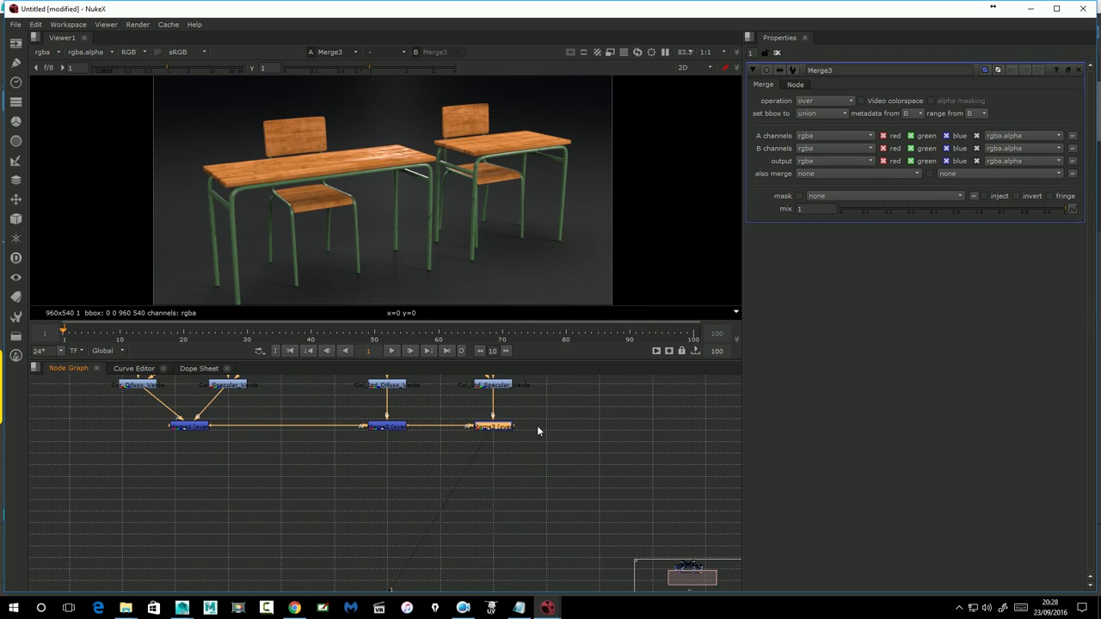
mouse_move(498, 539)
mouse_down()
mouse_move(519, 414)
mouse_move(535, 502)
mouse_move(625, 567)
mouse_up()
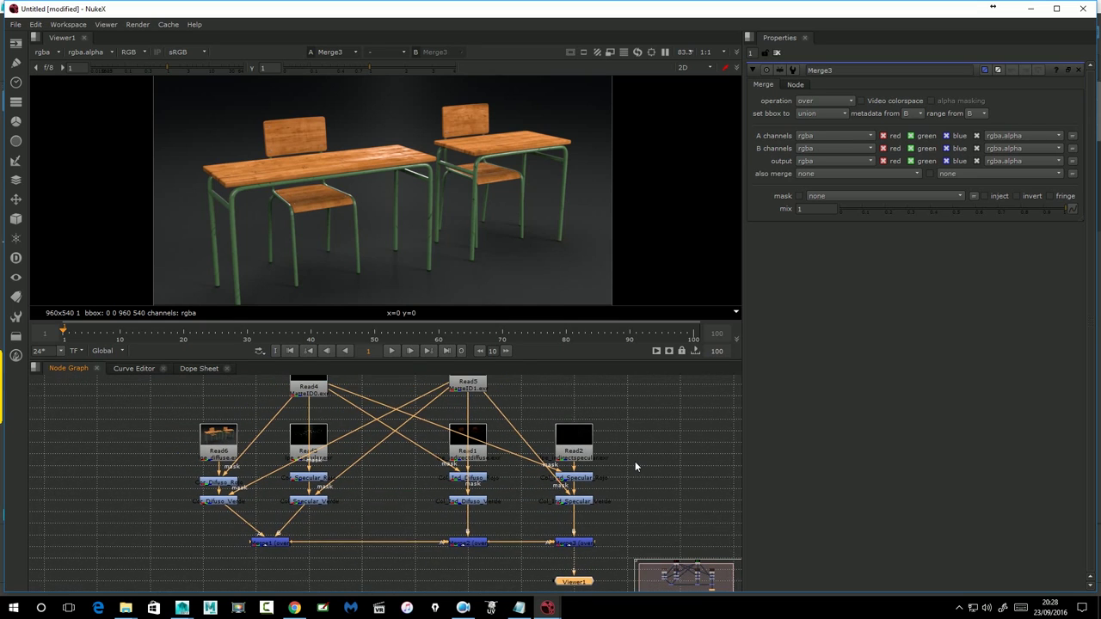
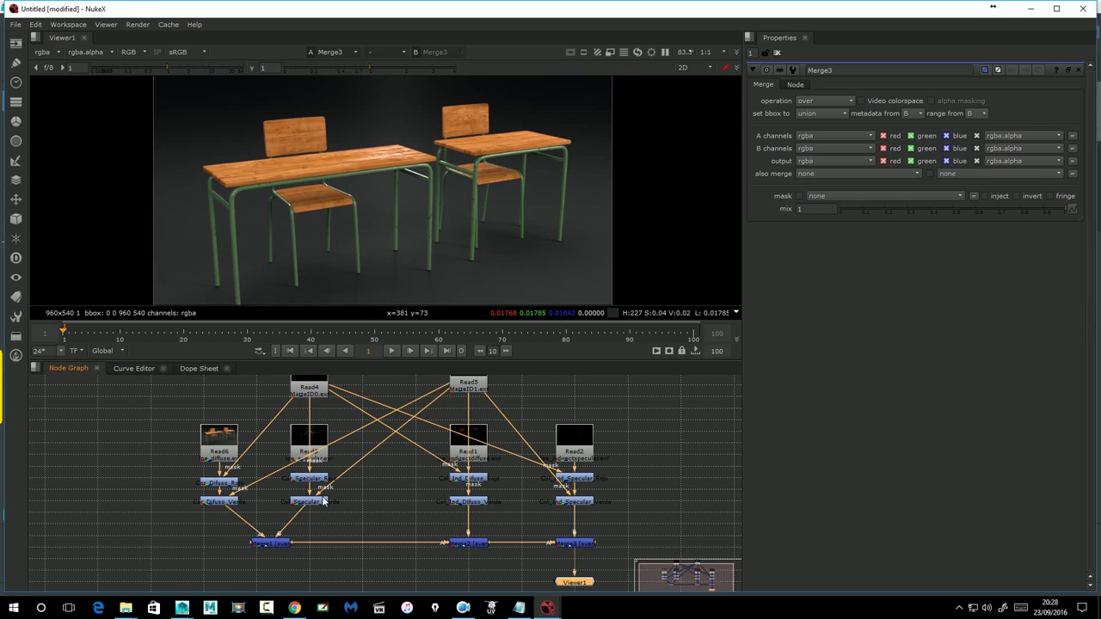
Turn the Cor_Specular_Rojo colour correction's master gain down to 0
click(302, 482)
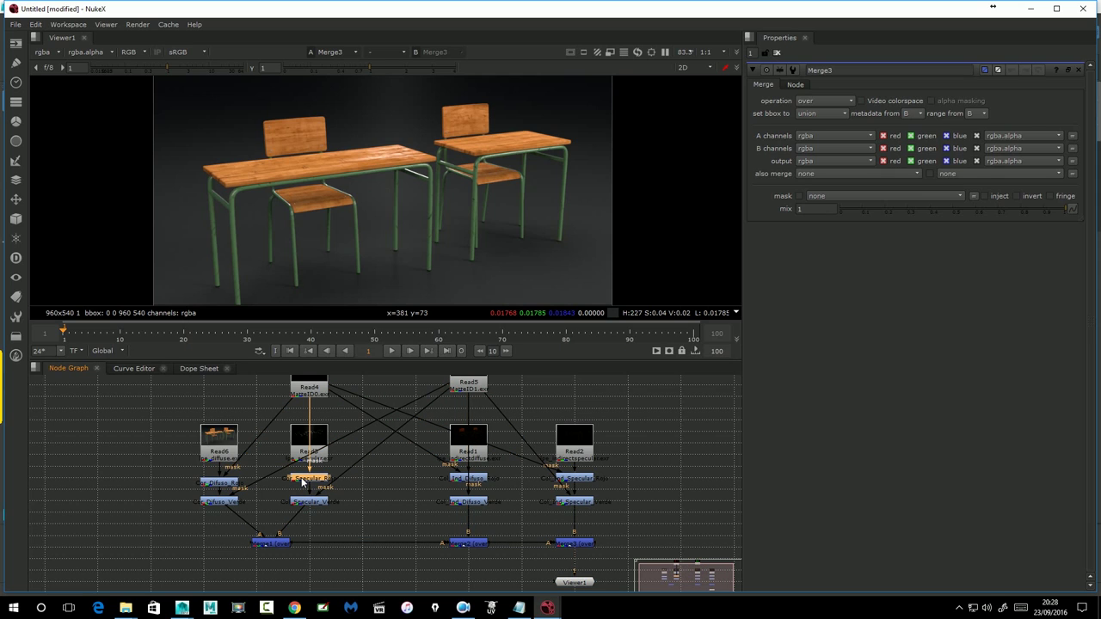
double_click(302, 482)
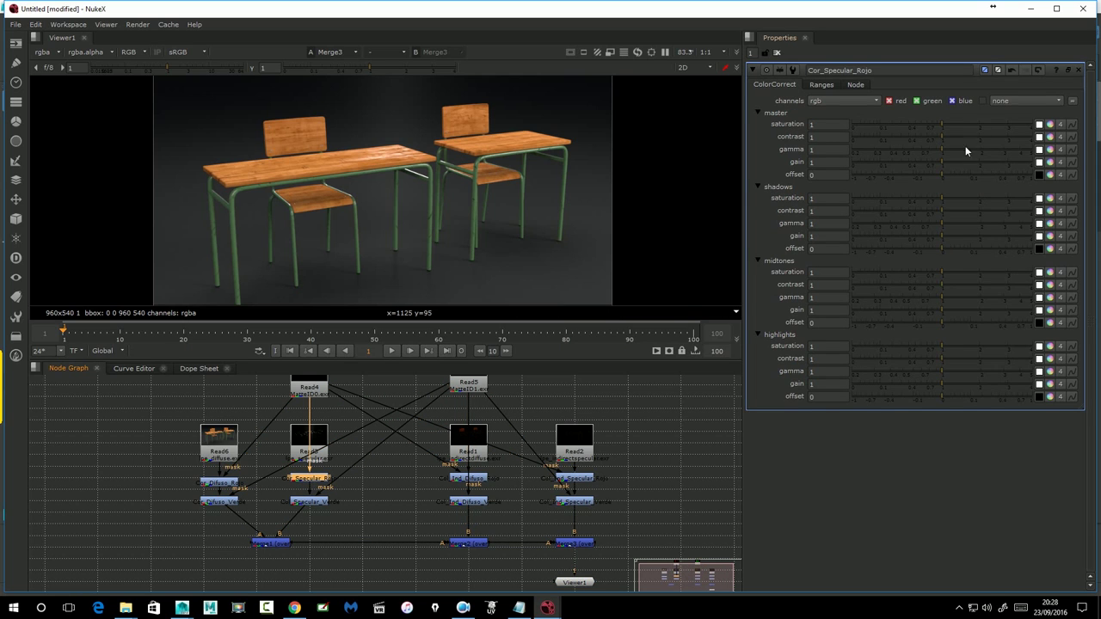
drag(938, 160, 892, 160)
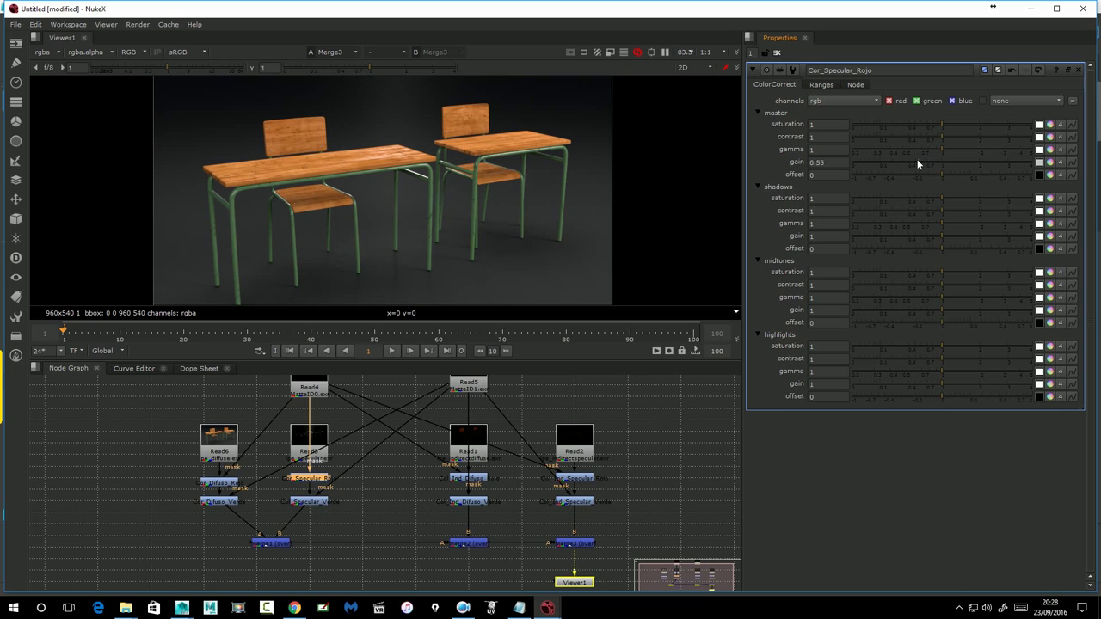
mouse_move(892, 160)
mouse_down()
mouse_move(842, 160)
mouse_move(942, 165)
mouse_up()
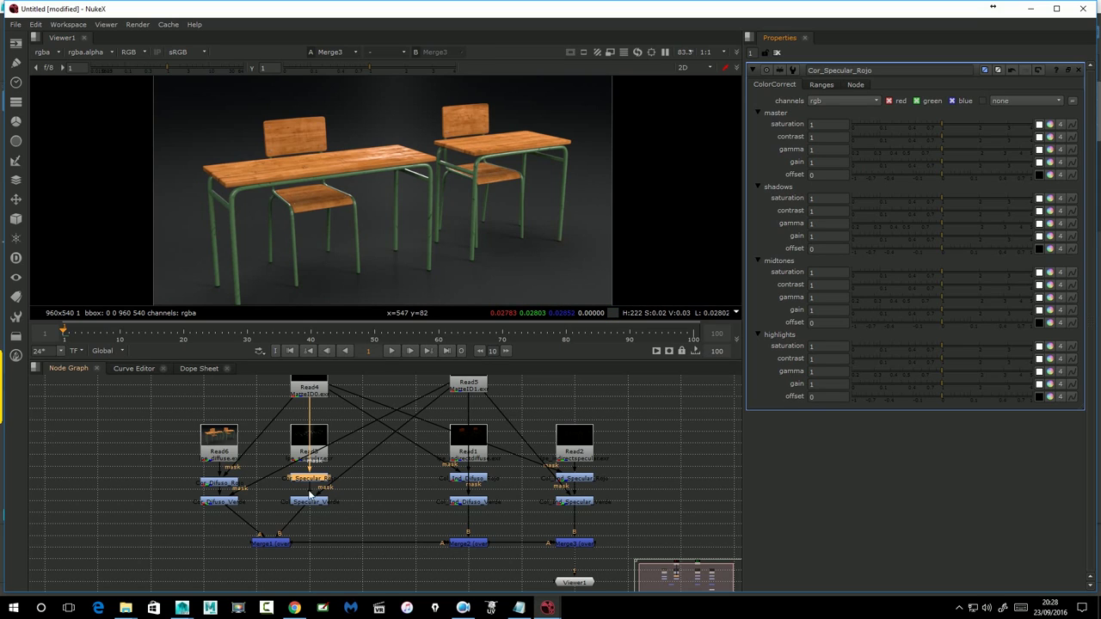
Turn the Col_Specular_Verde colour correction's master gain down to 0
click(308, 502)
double_click(305, 503)
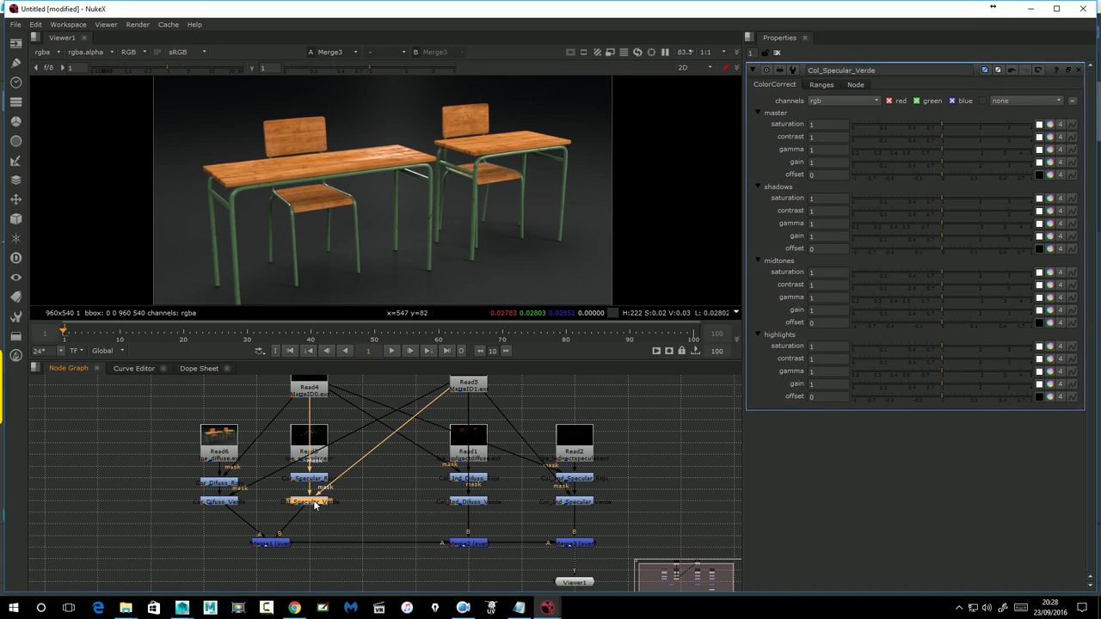
drag(941, 163, 761, 173)
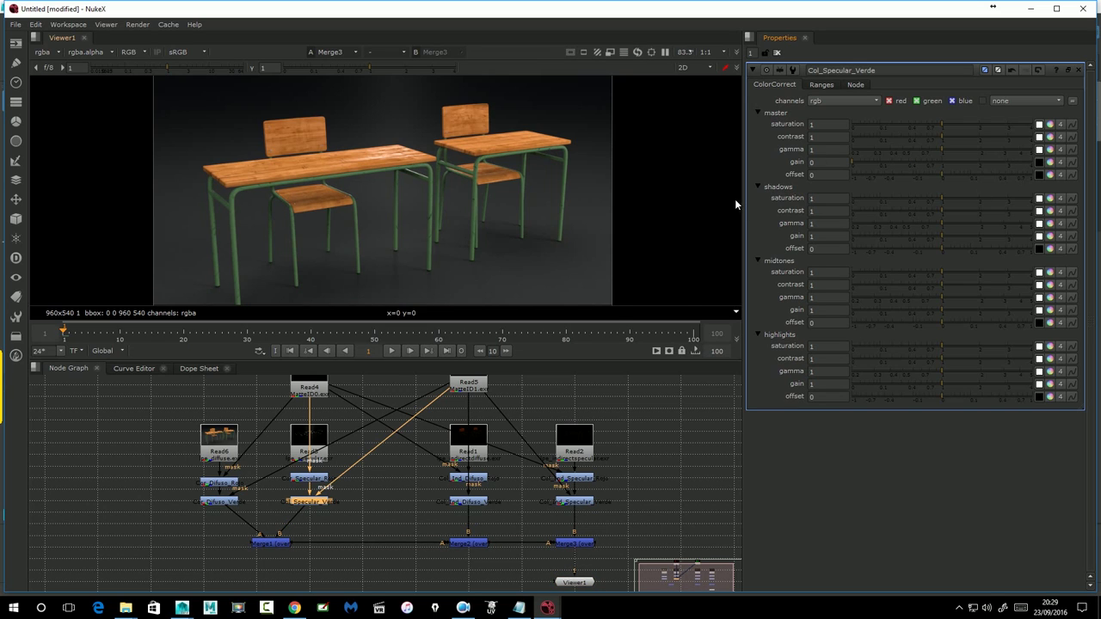
Test Col_Ind_Specular_Verde's master gain at 0 and 4, then reset it to 1
click(467, 505)
click(579, 503)
double_click(579, 504)
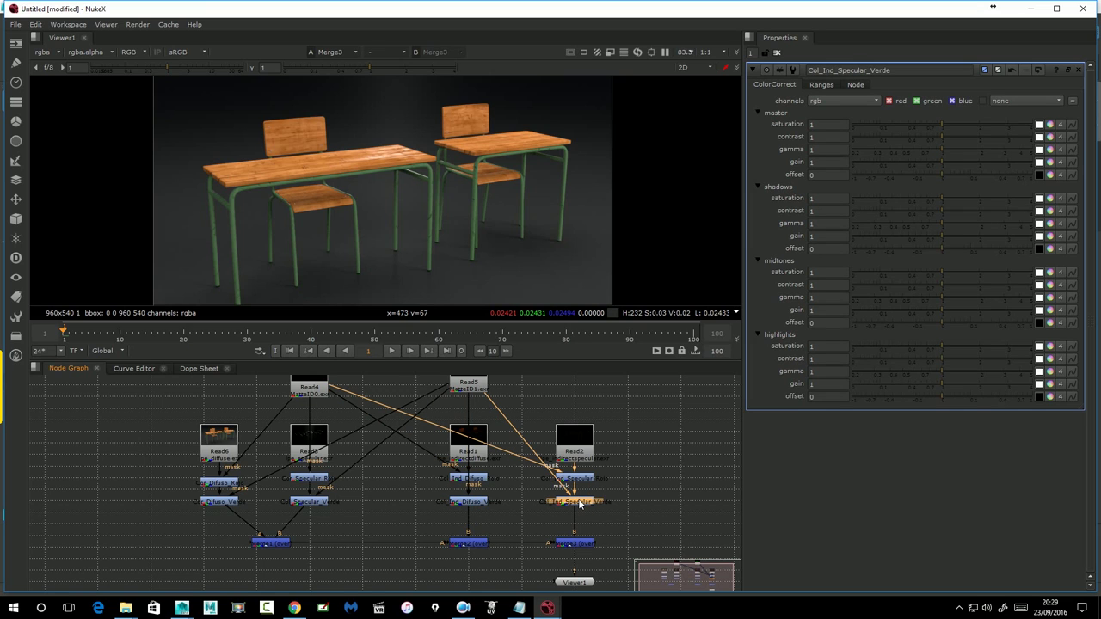
drag(940, 159, 671, 174)
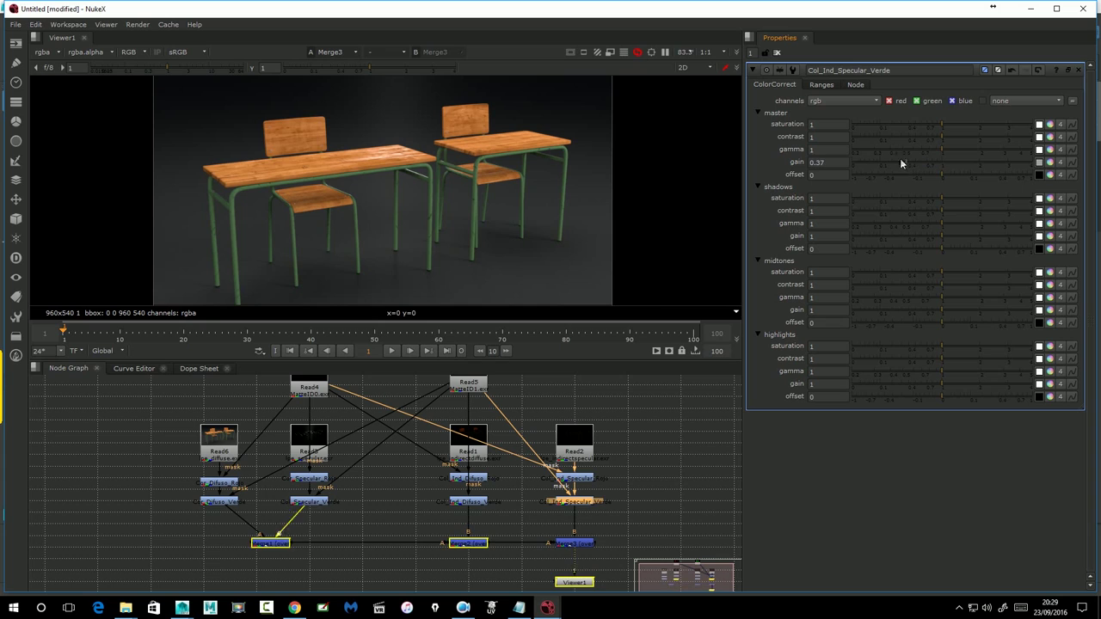
drag(1015, 166, 1045, 164)
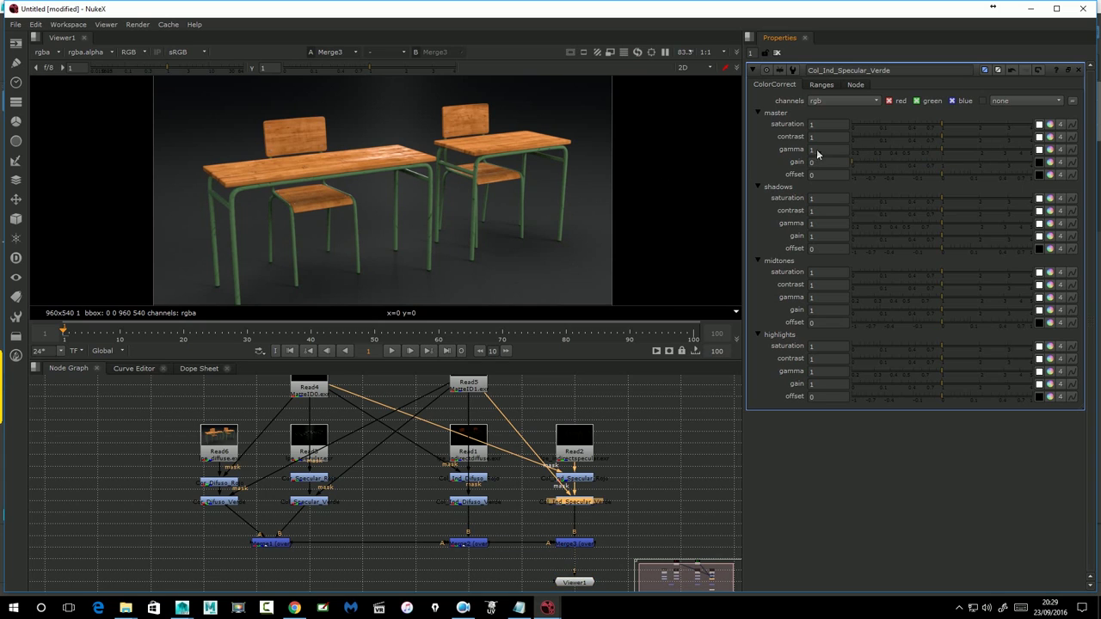
click(943, 166)
Restore Col_Specular_Verde's master gain to 1 and select Cor_Specular_Rojo
click(472, 502)
double_click(471, 502)
click(301, 505)
double_click(301, 505)
drag(859, 165, 942, 160)
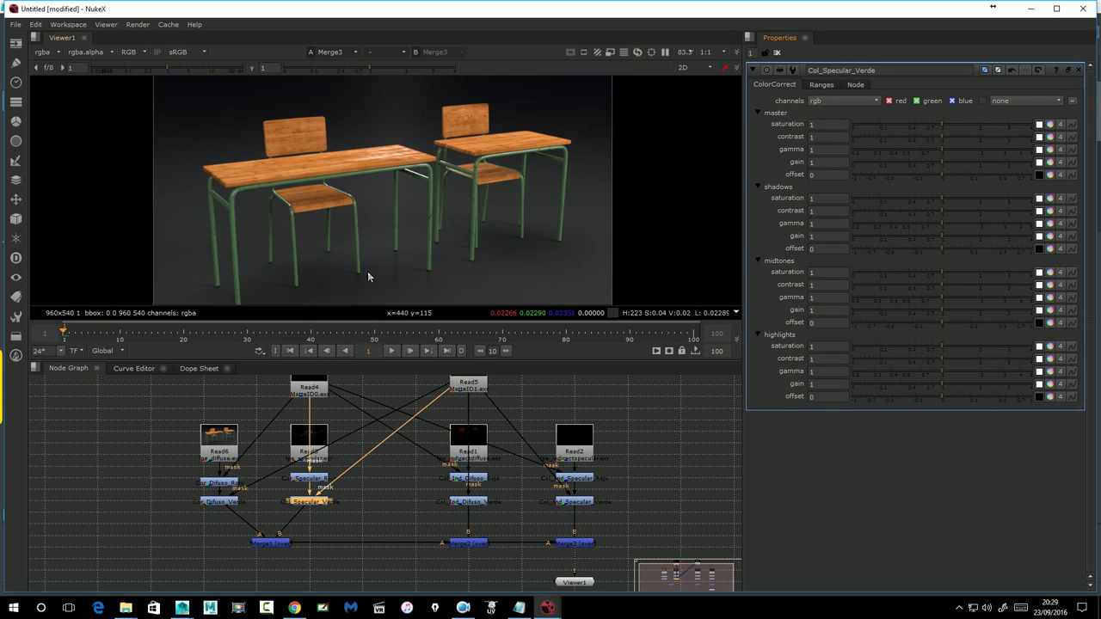
click(312, 480)
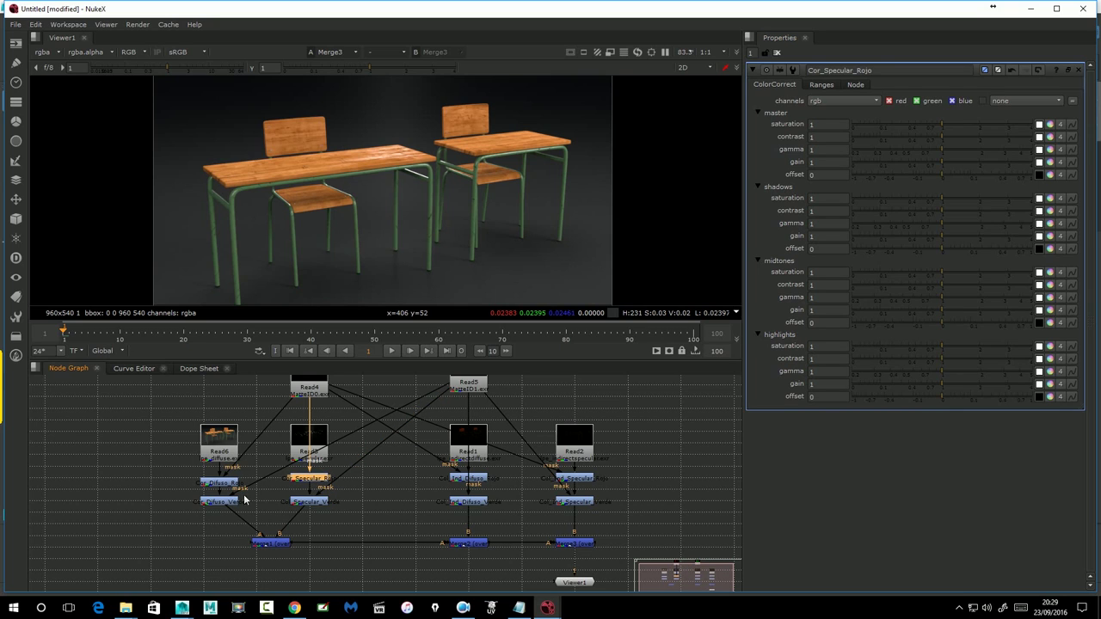
Open Cor_Difuso_Verde, then Cor_Difuso_Rojo, and test its master contrast, leaving it at 1
click(221, 483)
double_click(221, 483)
click(221, 502)
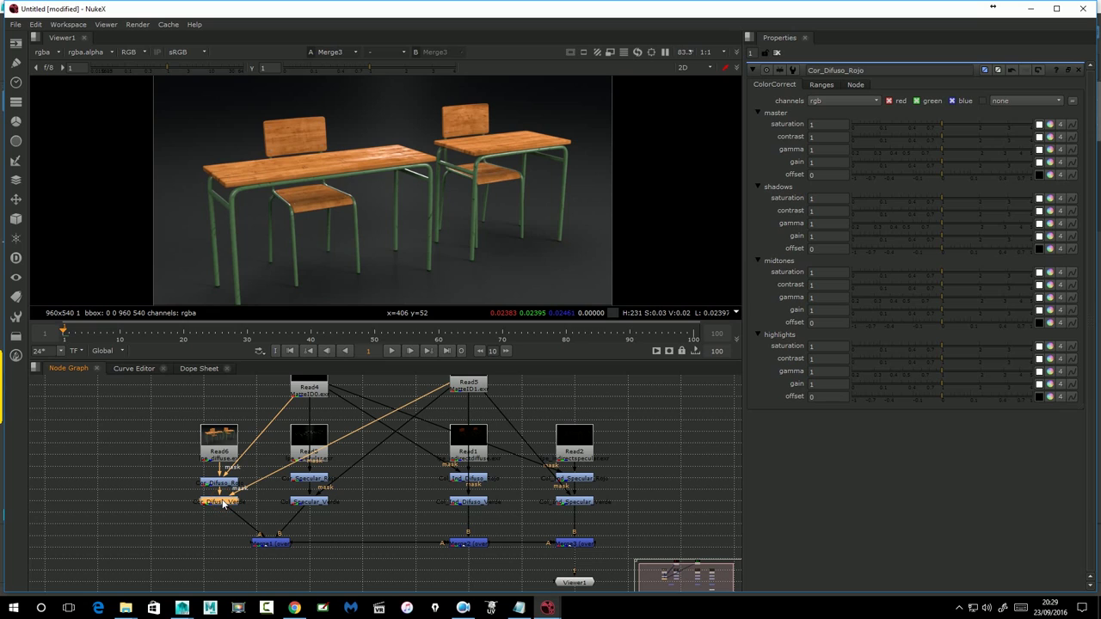
double_click(221, 502)
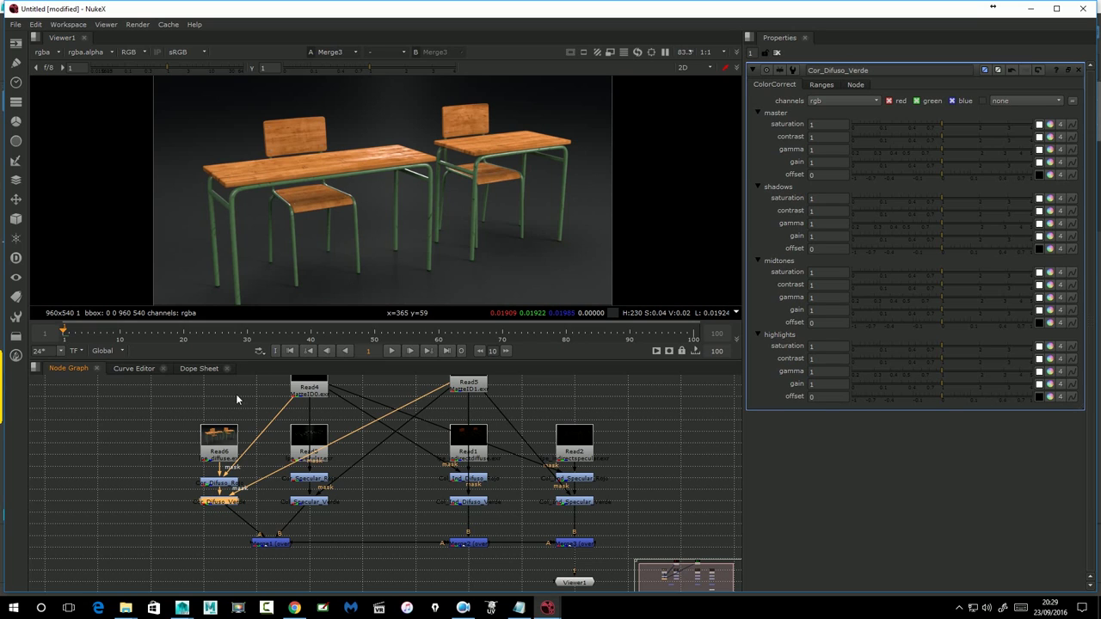
click(216, 487)
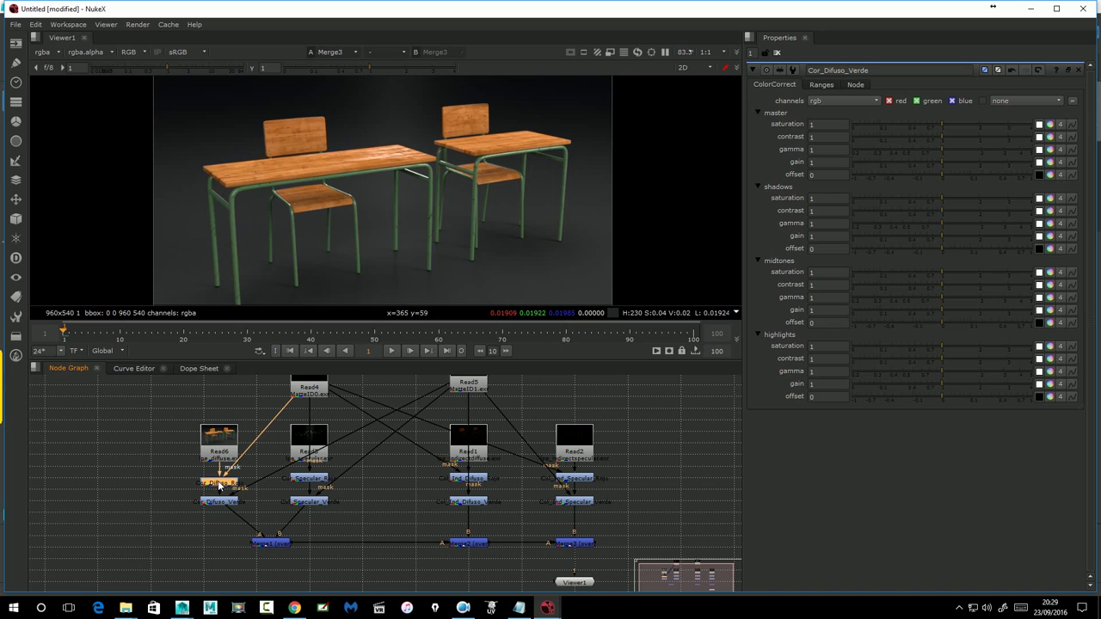
double_click(218, 487)
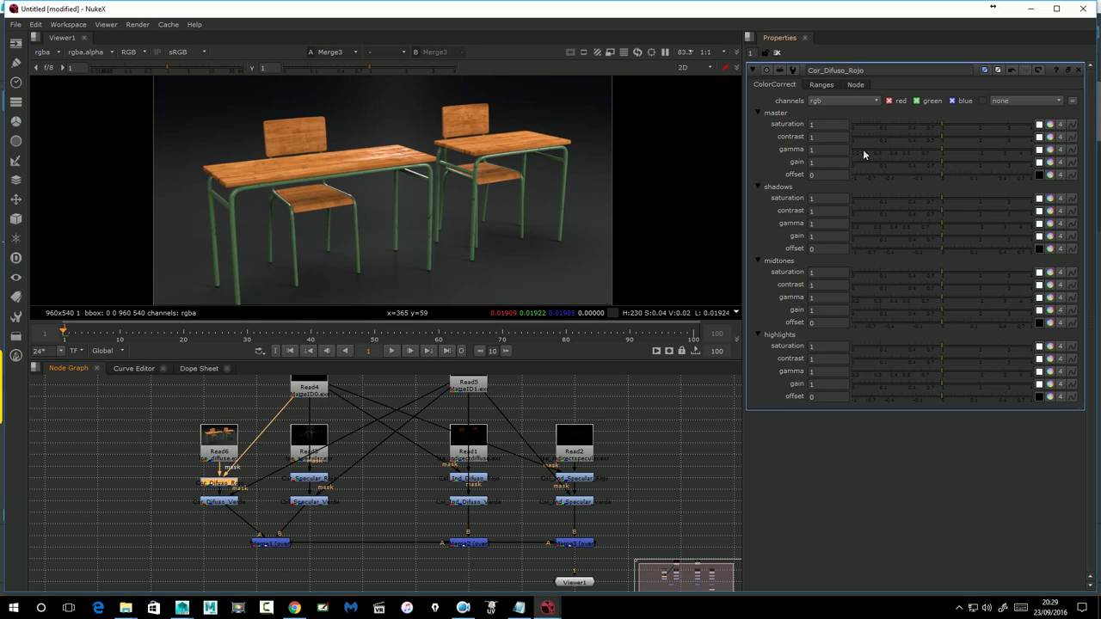
drag(934, 136, 943, 142)
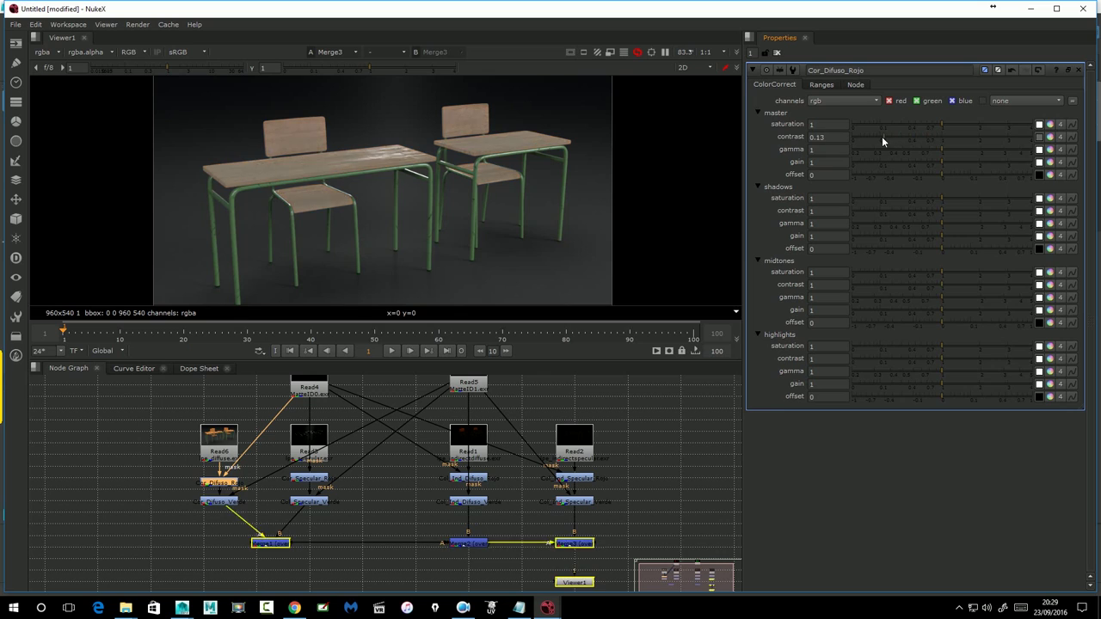
click(943, 142)
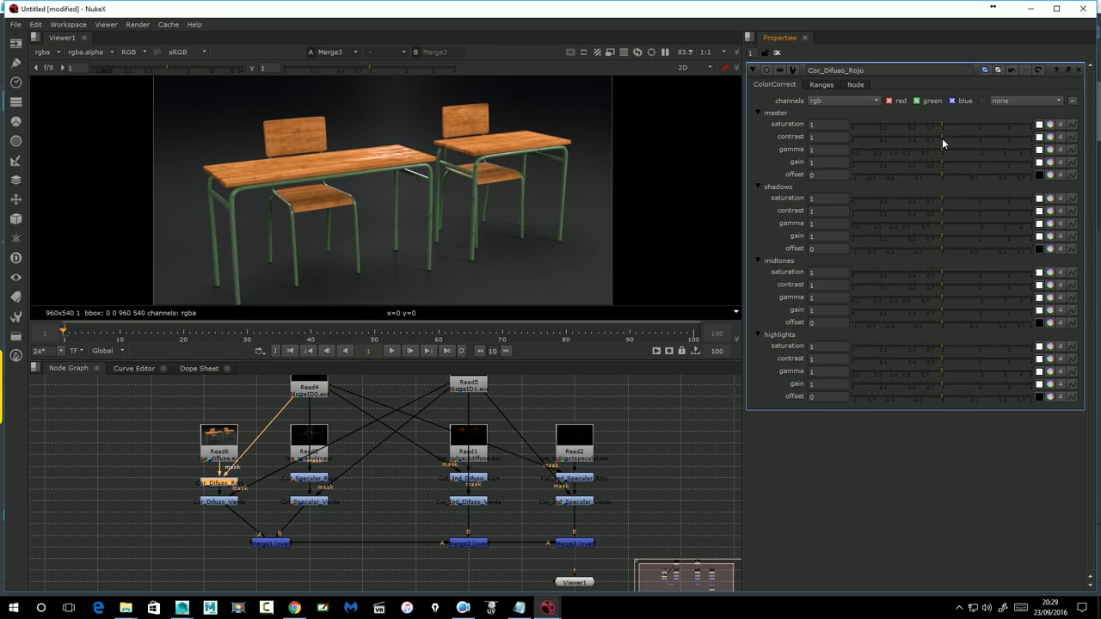
Split Cor_Difuso_Rojo's master gain per channel, lower red and green, and set saturation 1.12
click(1050, 162)
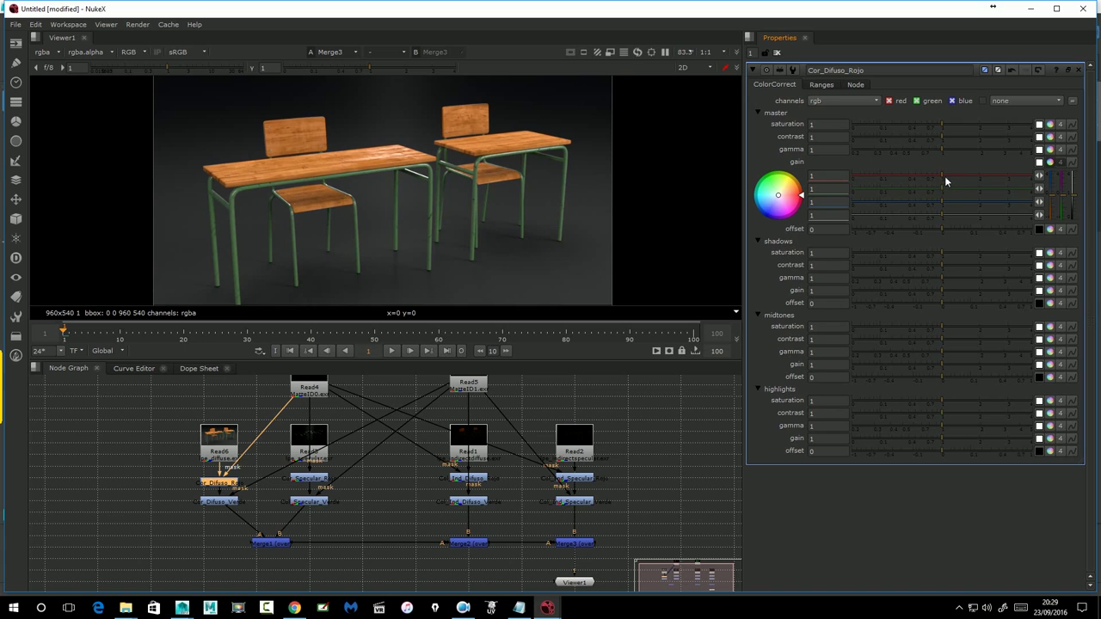
mouse_move(942, 174)
mouse_down()
mouse_move(924, 172)
mouse_move(919, 185)
mouse_move(918, 174)
mouse_move(929, 198)
mouse_move(888, 200)
mouse_move(915, 204)
mouse_move(898, 175)
mouse_move(908, 188)
mouse_up()
click(921, 175)
click(914, 187)
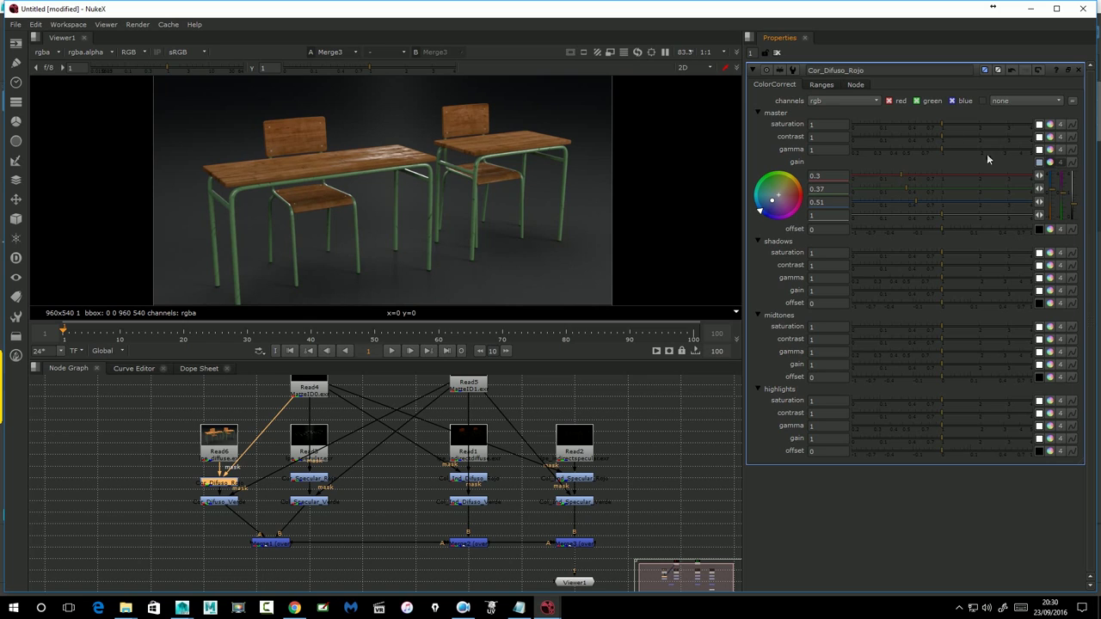
click(942, 122)
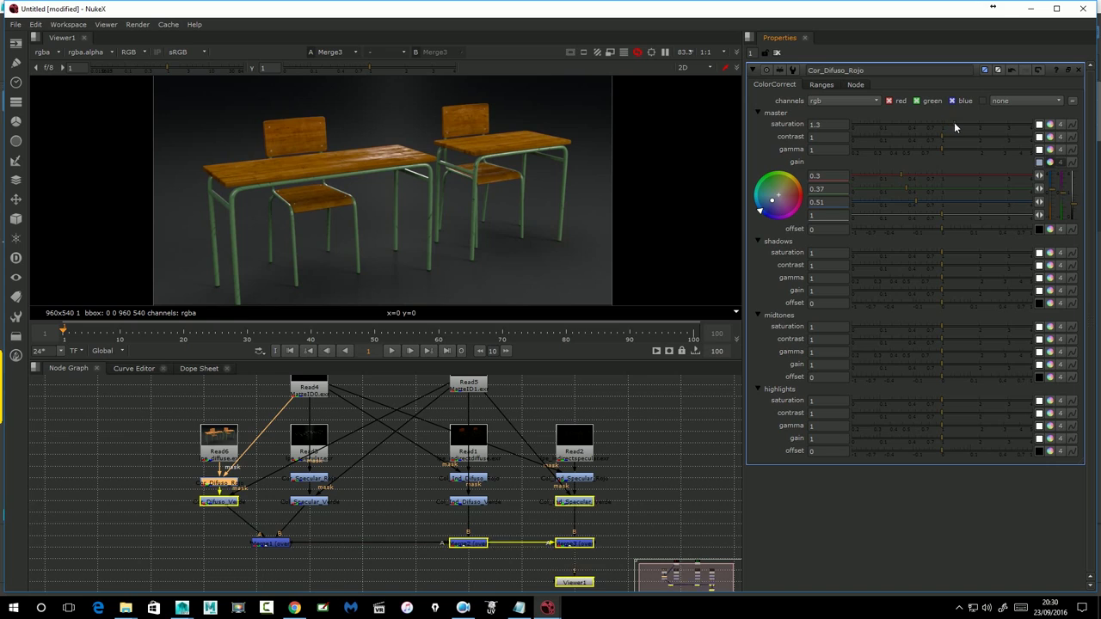
drag(945, 123, 948, 123)
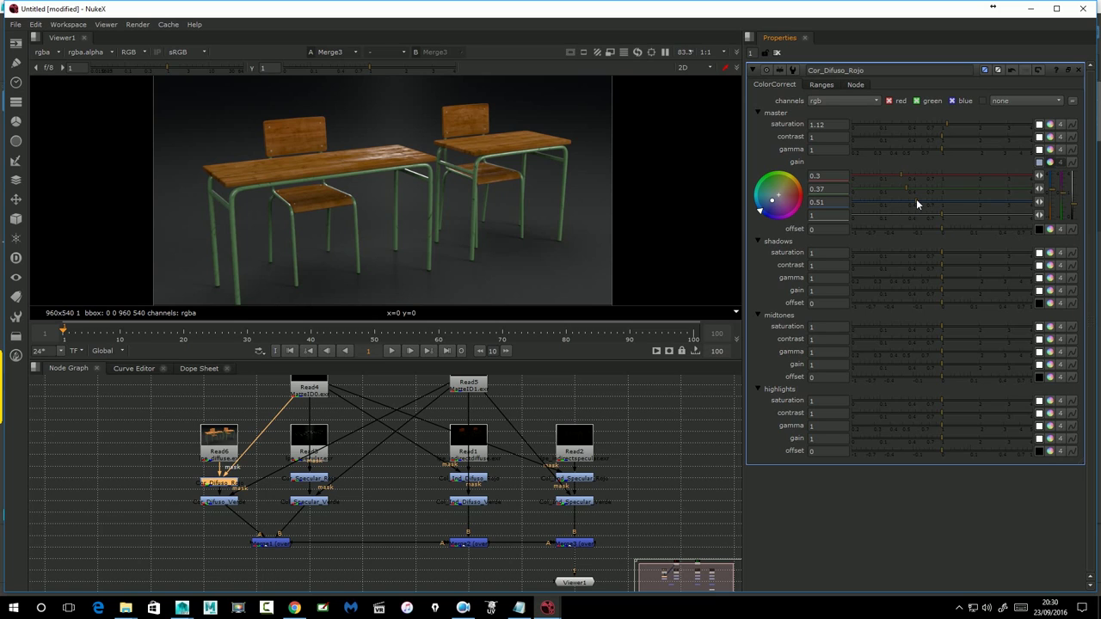
Fine-tune blue and red gain, collapse the gain channels, and raise midtones gain to 1.2
drag(917, 204, 915, 190)
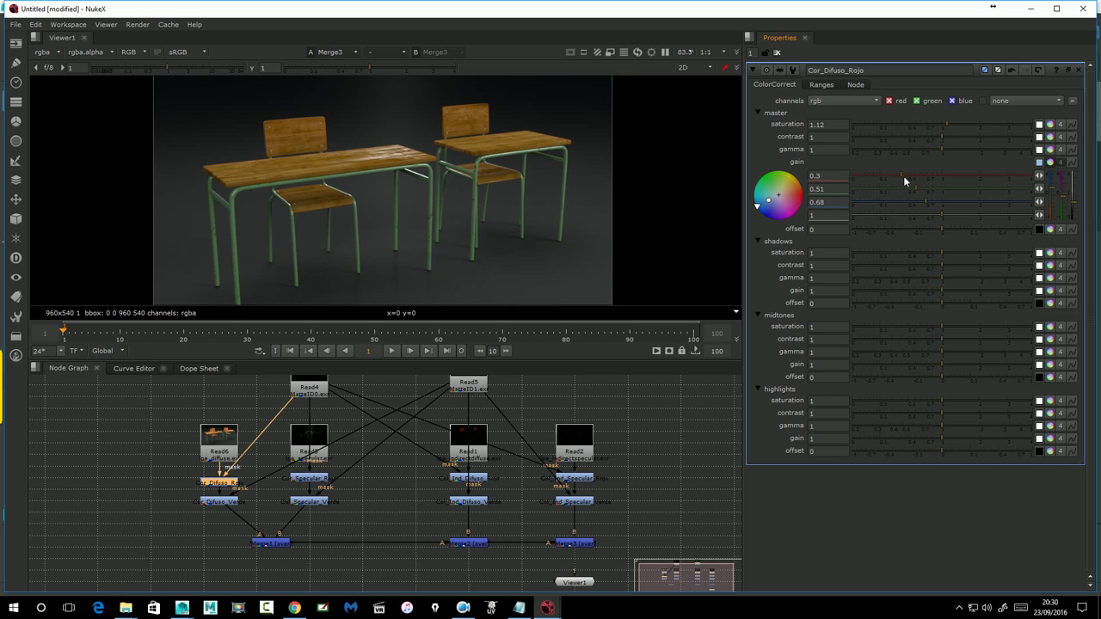
click(906, 173)
click(1051, 163)
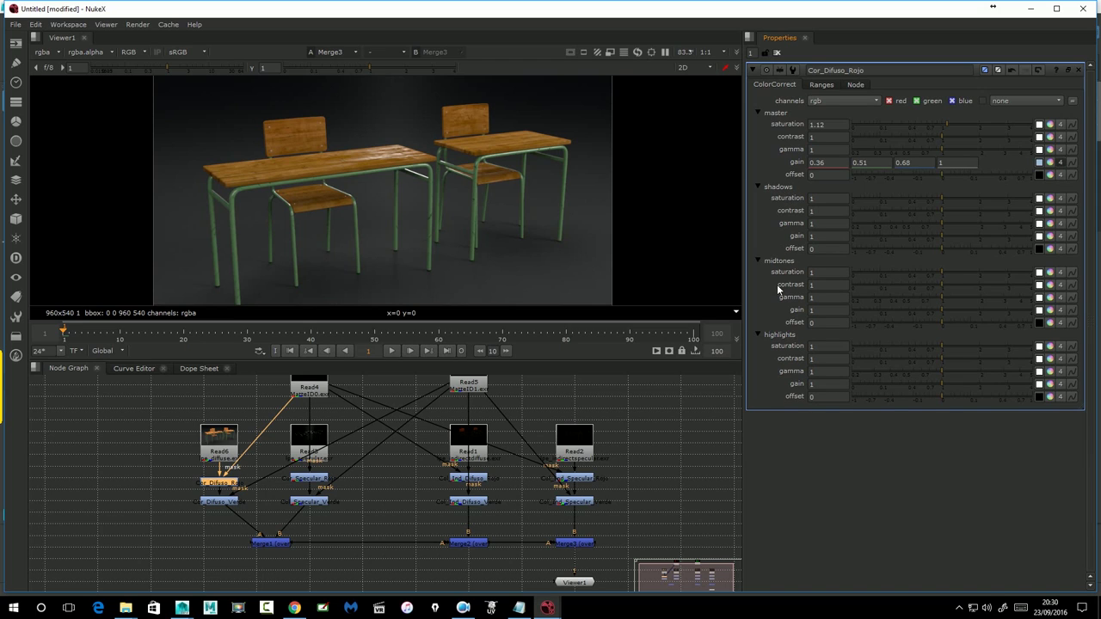
drag(943, 308, 951, 309)
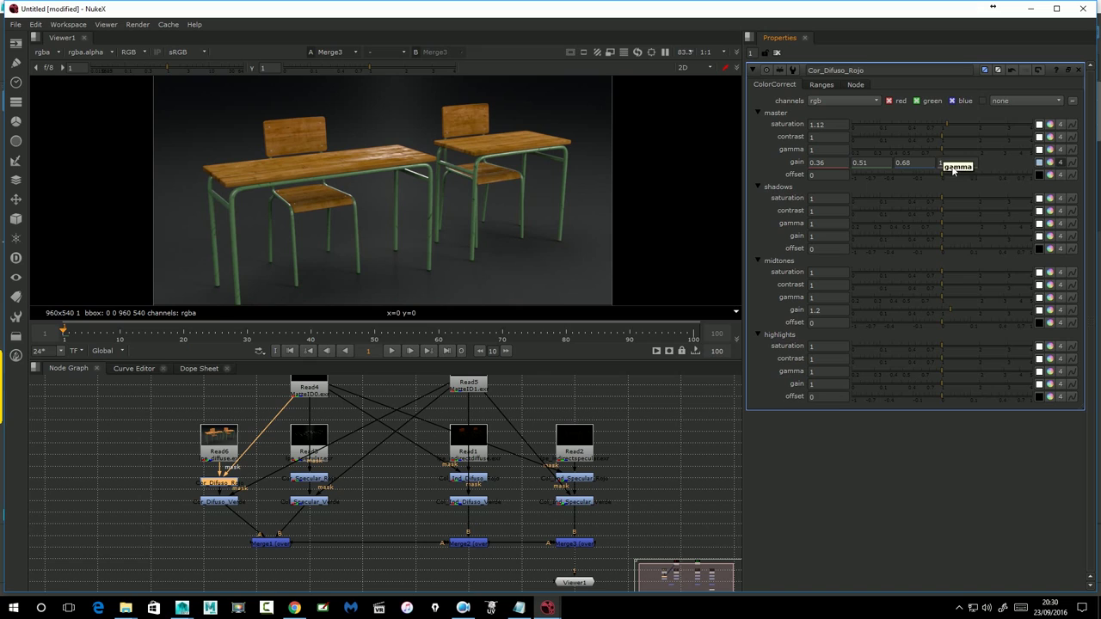
Enter 0.5 as the blue gain, then expand per-channel gain and tweak red, green and blue
click(909, 166)
double_click(909, 165)
text(0.5)
click(1051, 164)
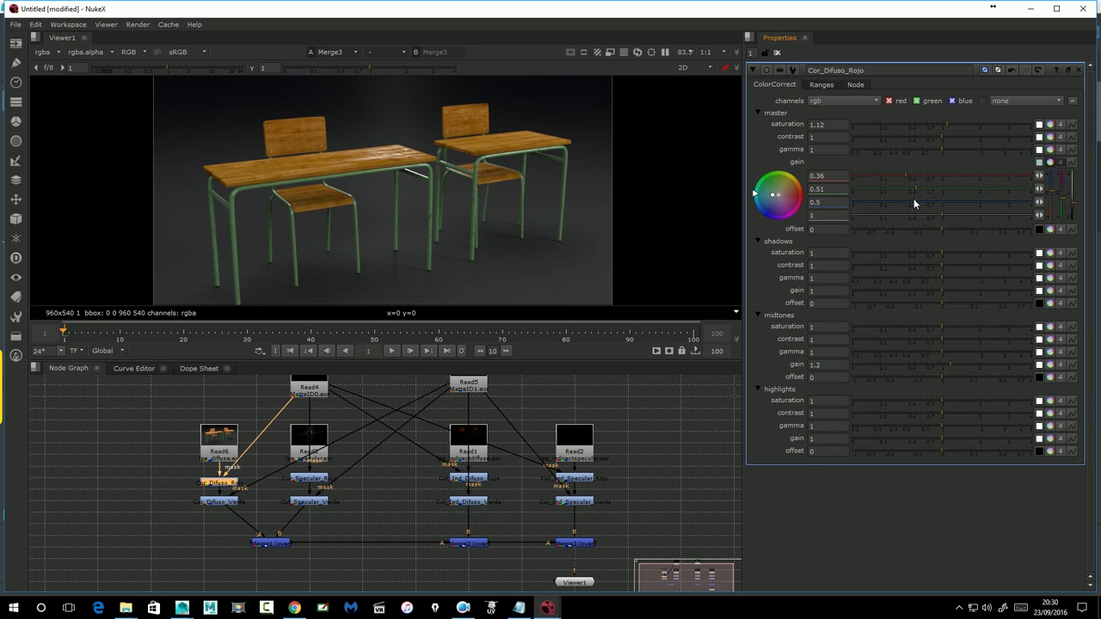
drag(918, 200, 922, 200)
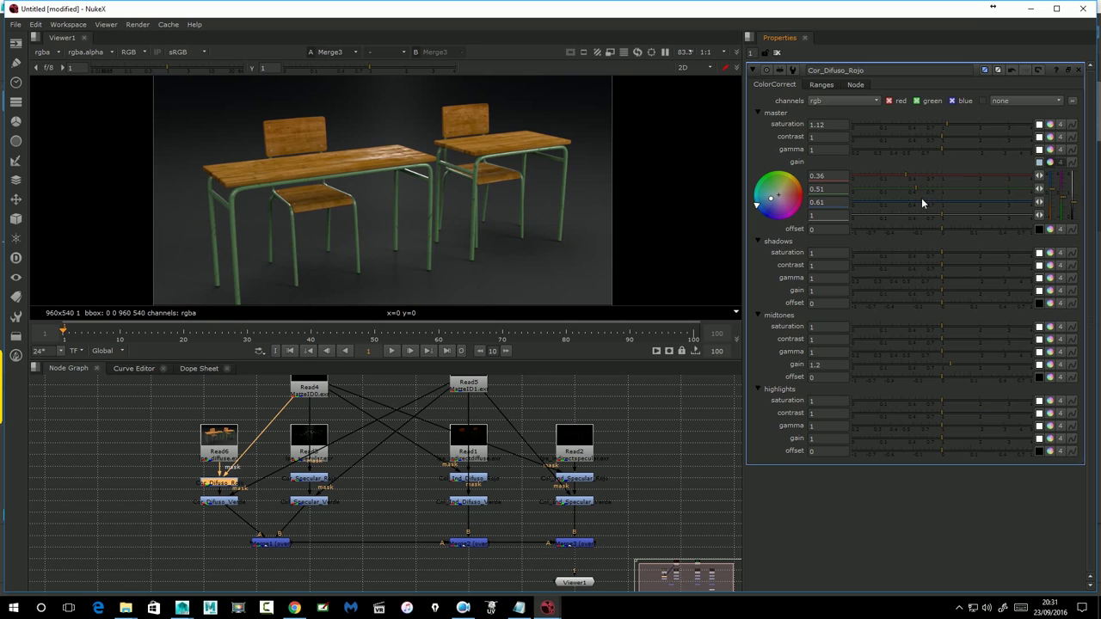
click(919, 186)
click(910, 179)
click(918, 178)
drag(917, 176, 914, 178)
Rebalance the master gain to 0.55/0.59/0.96 and split master saturation into per-channel values
click(912, 187)
click(920, 175)
click(916, 202)
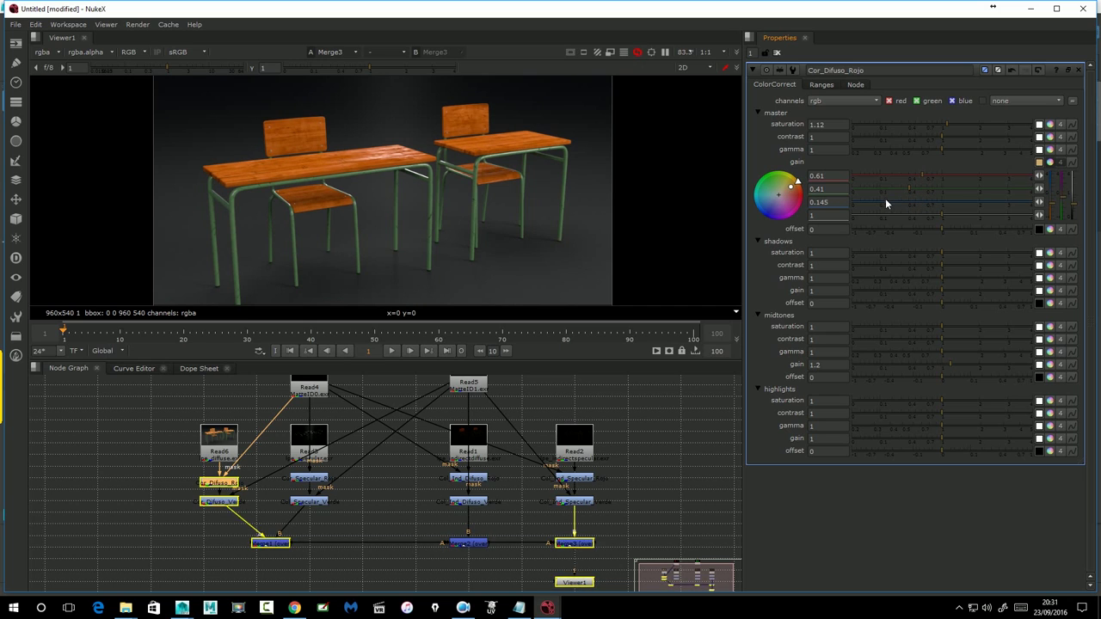
click(851, 202)
click(907, 203)
mouse_move(905, 189)
mouse_down()
mouse_move(919, 189)
mouse_move(905, 174)
mouse_move(941, 206)
mouse_up()
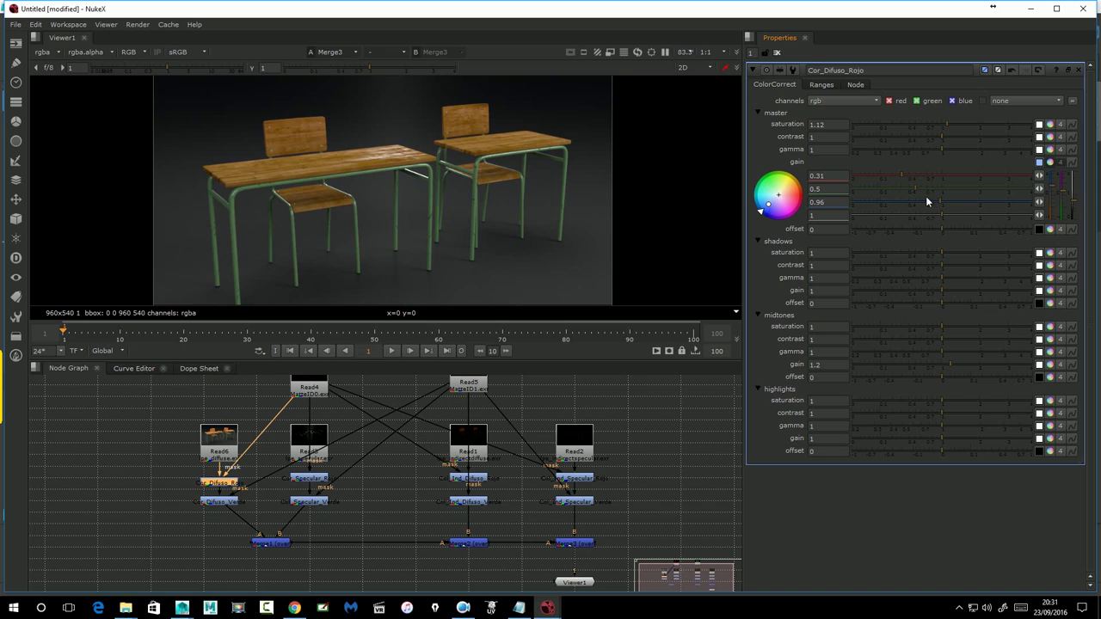
drag(906, 174, 913, 174)
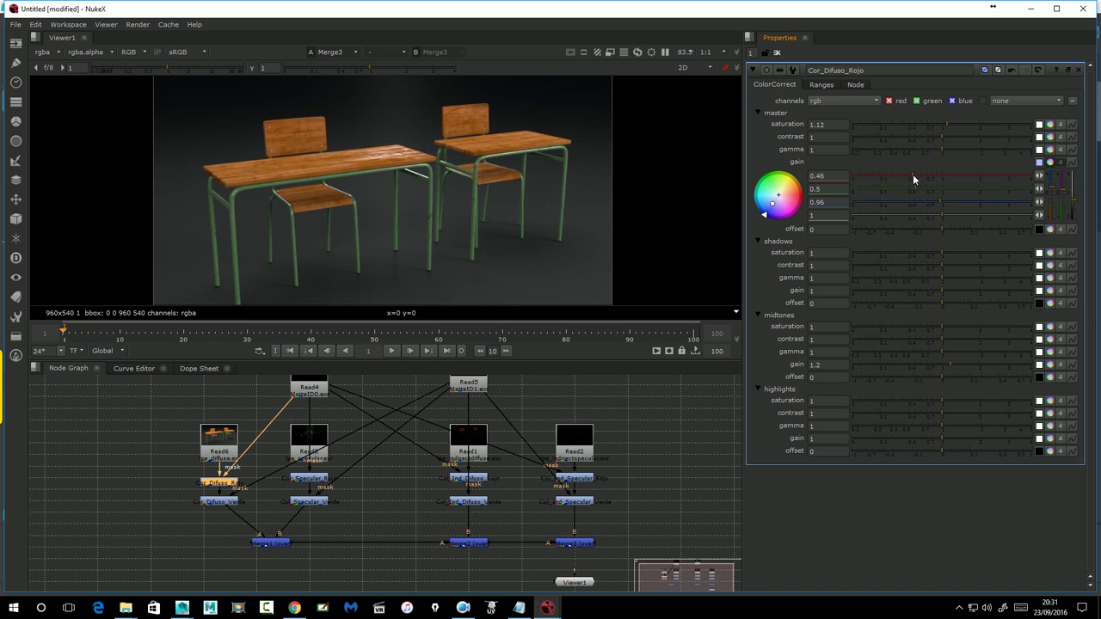
drag(911, 187, 919, 176)
click(914, 177)
click(919, 187)
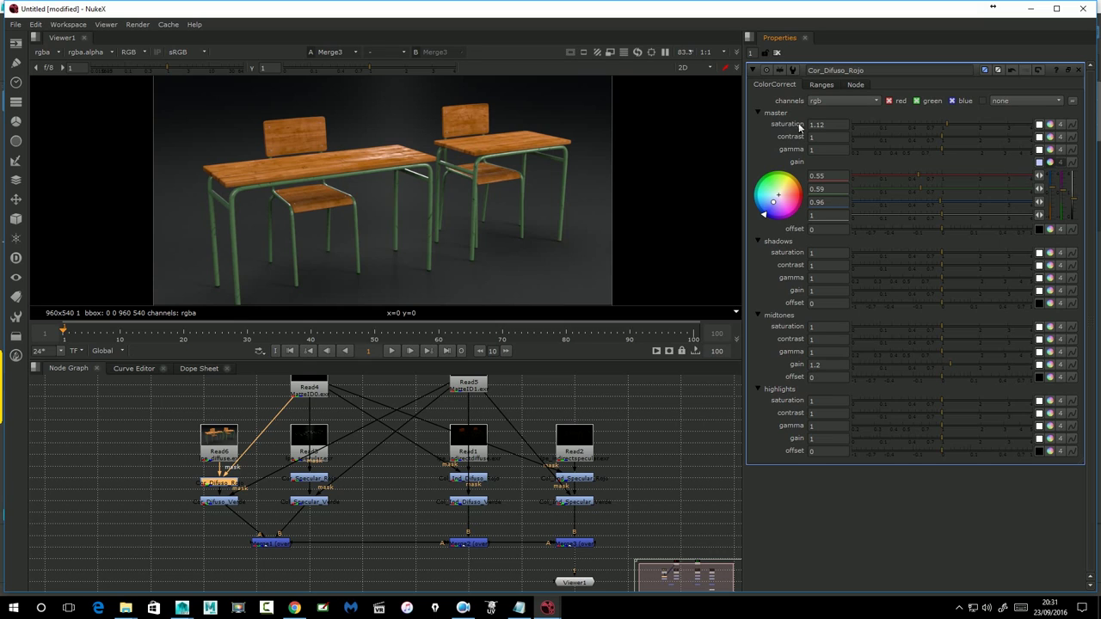
click(1051, 126)
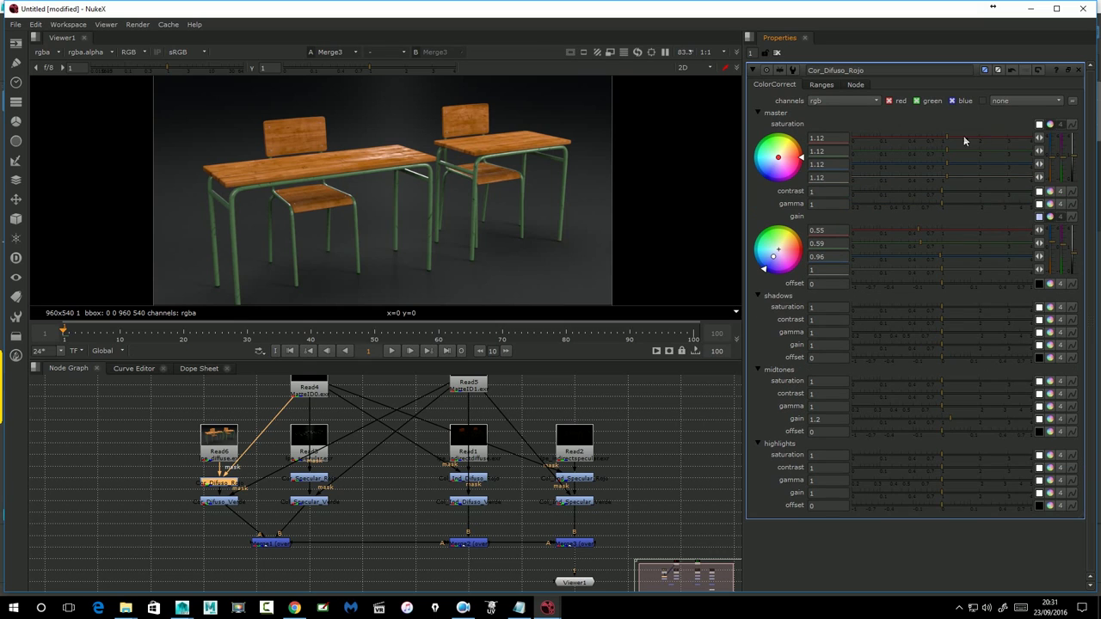
Raise Cor_Difuso_Rojo's per-channel saturation, then select the Cor_Difuso_Verde node
mouse_move(945, 138)
mouse_down()
mouse_move(949, 148)
mouse_move(926, 150)
mouse_move(944, 149)
mouse_move(934, 162)
mouse_move(957, 158)
mouse_move(871, 178)
mouse_move(943, 186)
mouse_up()
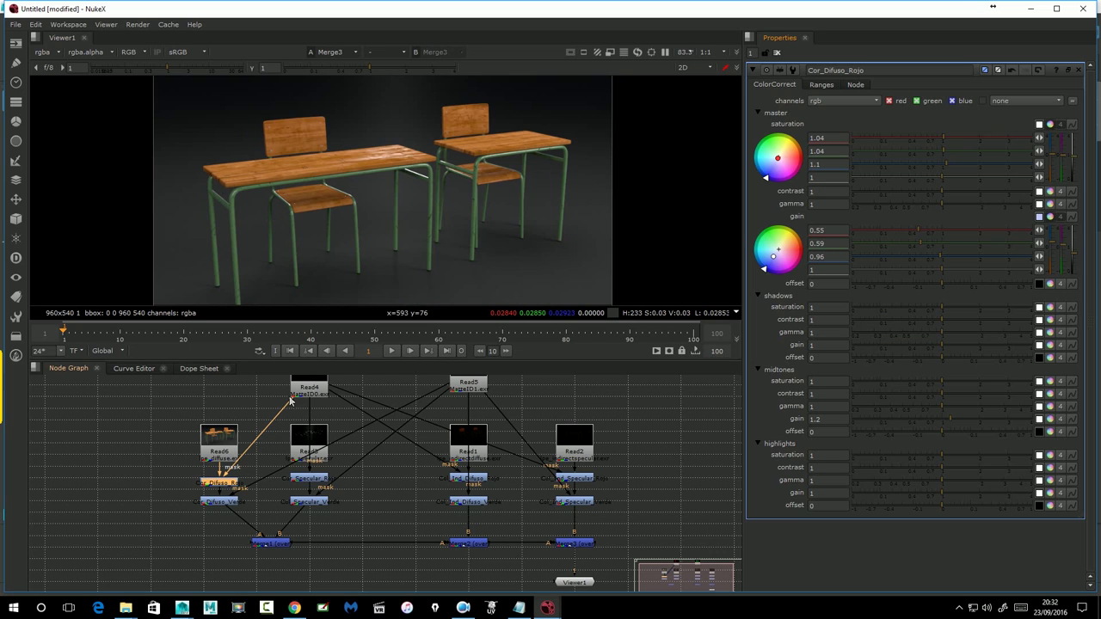
click(215, 504)
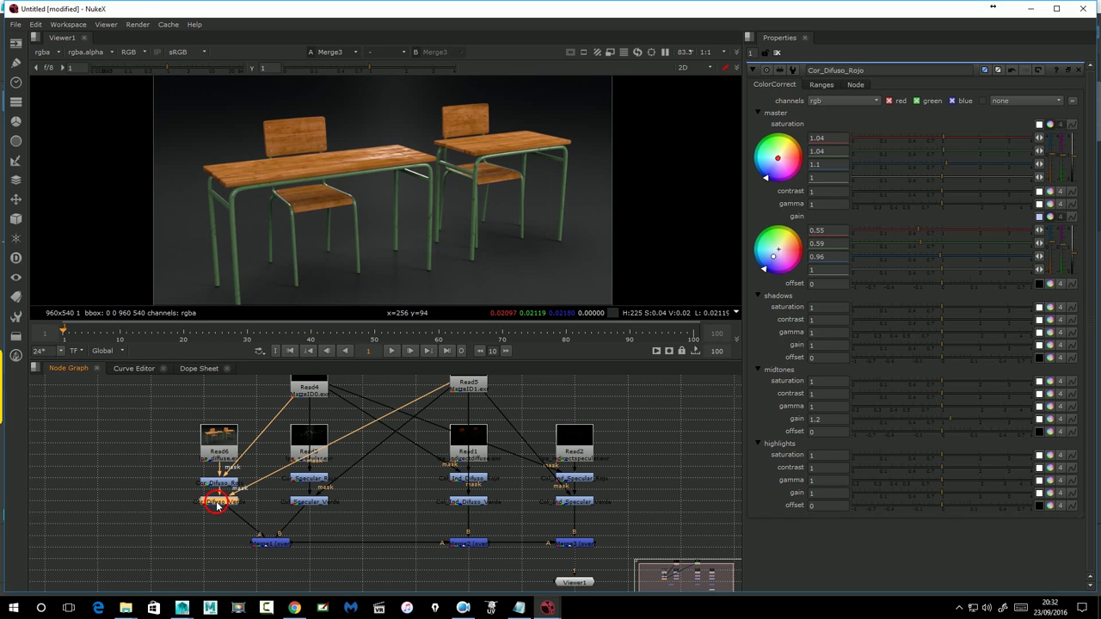
Set Cor_Difuso_Verde's master saturation to 1.08 and reset its red and green gamma to 1
double_click(215, 505)
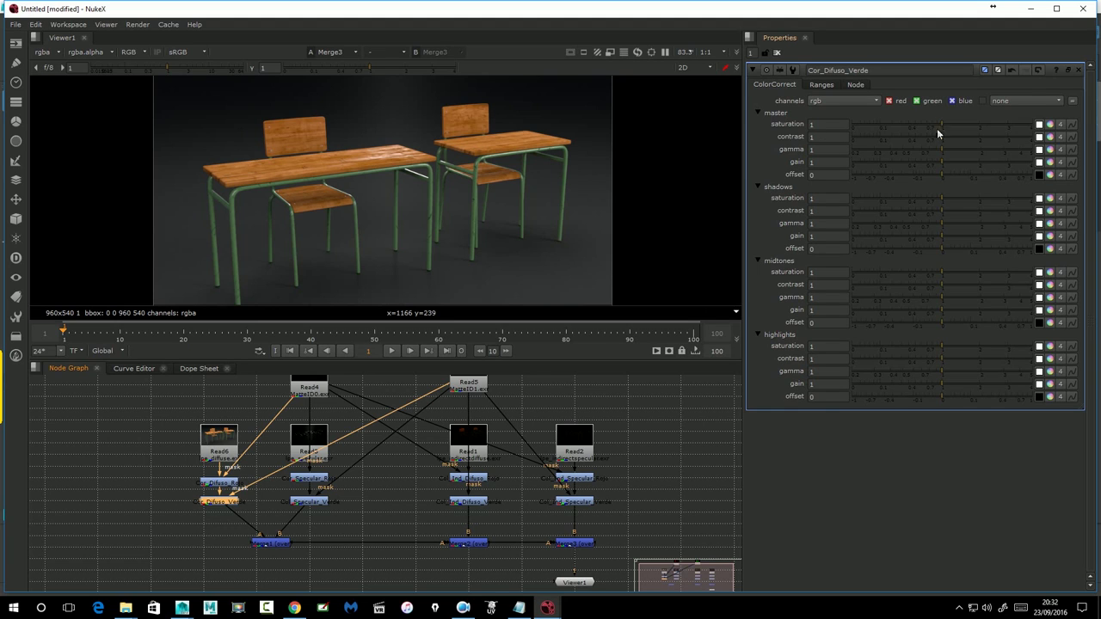
mouse_move(938, 124)
mouse_down()
mouse_move(895, 123)
mouse_move(936, 120)
mouse_up()
click(1050, 150)
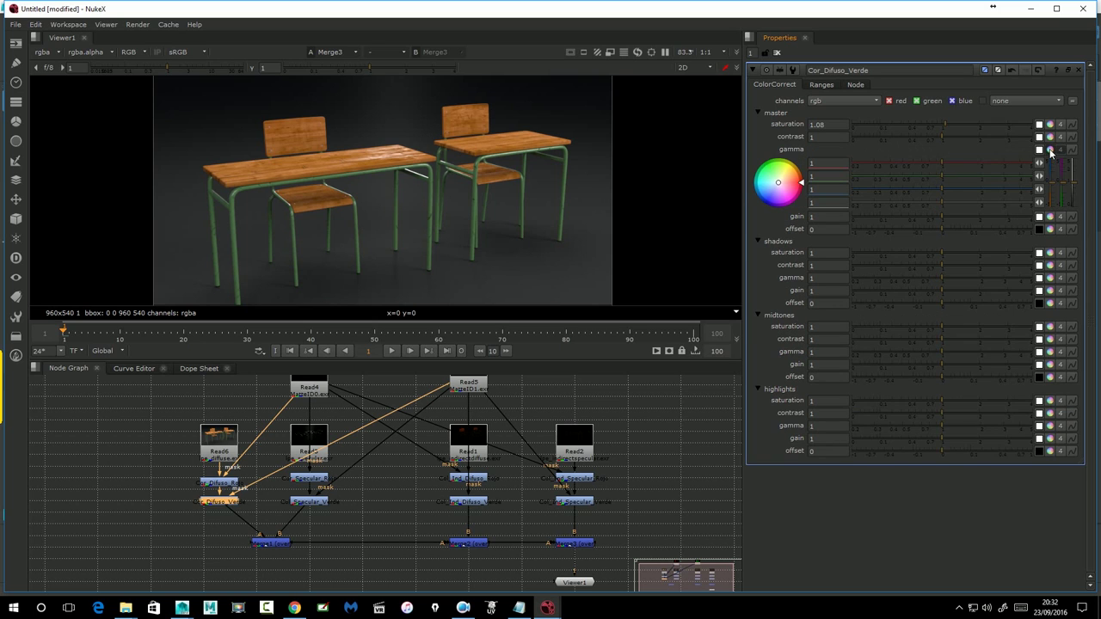
mouse_move(938, 163)
mouse_down()
mouse_move(962, 162)
mouse_move(932, 172)
mouse_up()
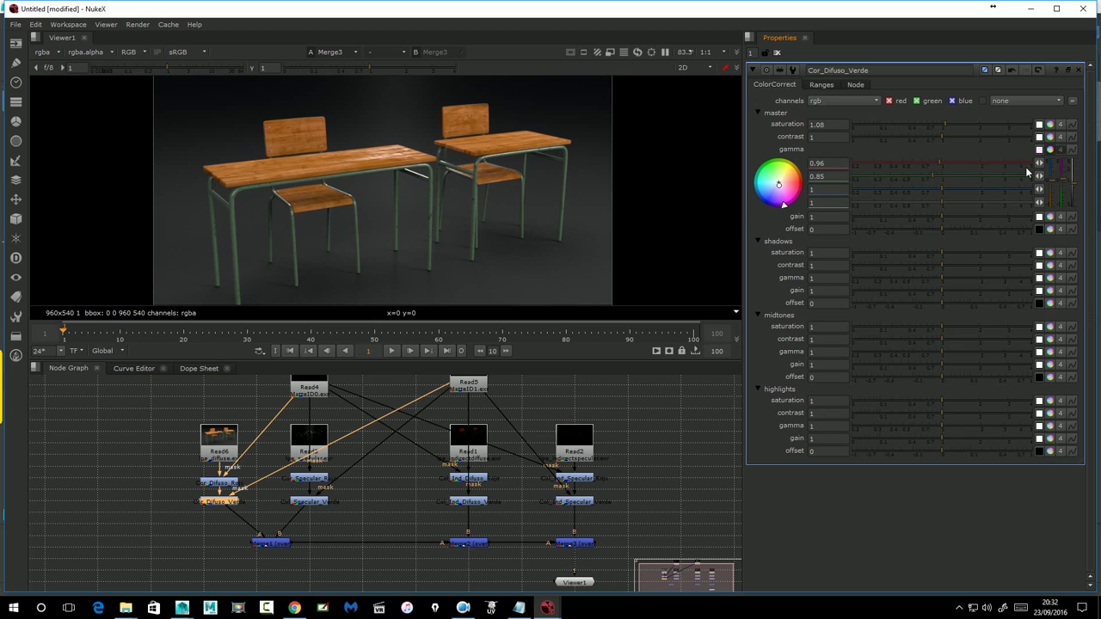
click(817, 176)
text(1)
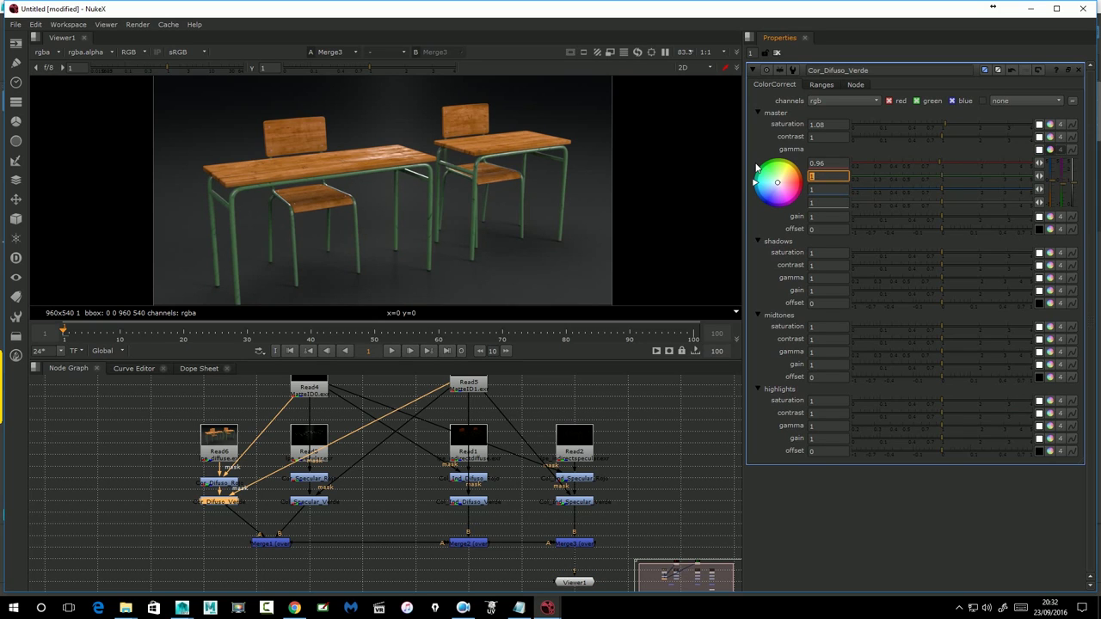
key(shift+Tab)
text(1)
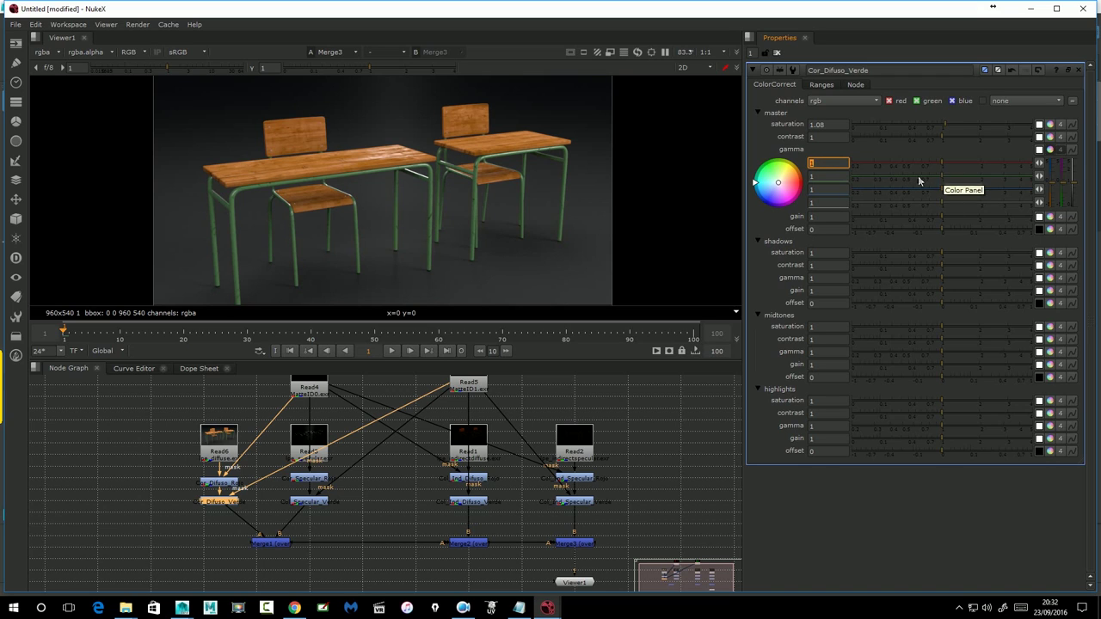
click(498, 67)
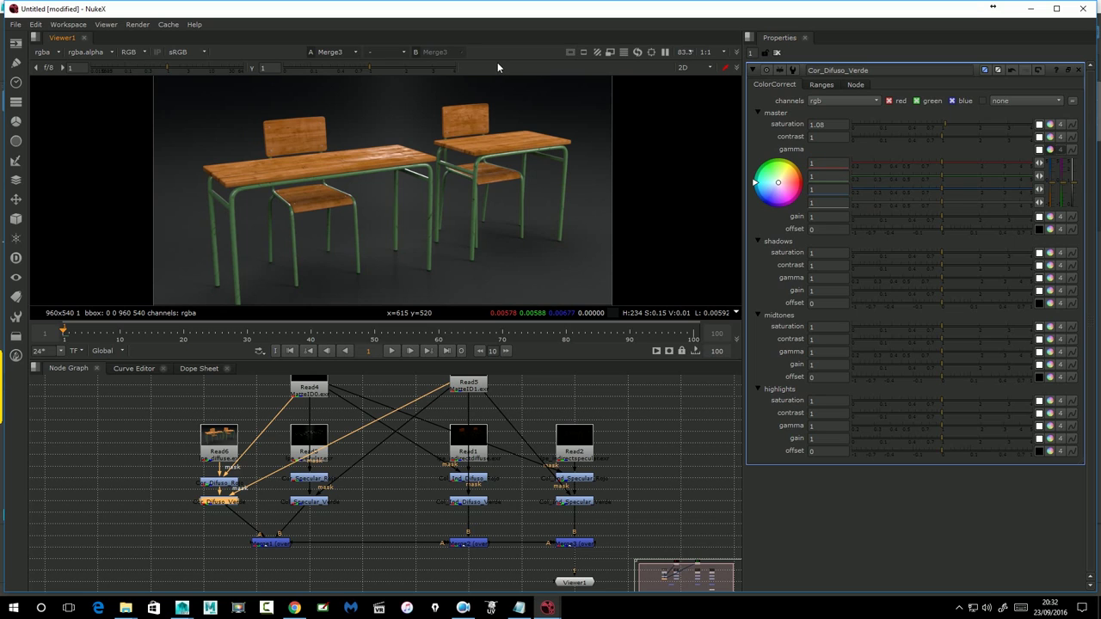
Lower Cor_Specular_Rojo's master gain and adjust its red channel gain
click(306, 484)
double_click(305, 483)
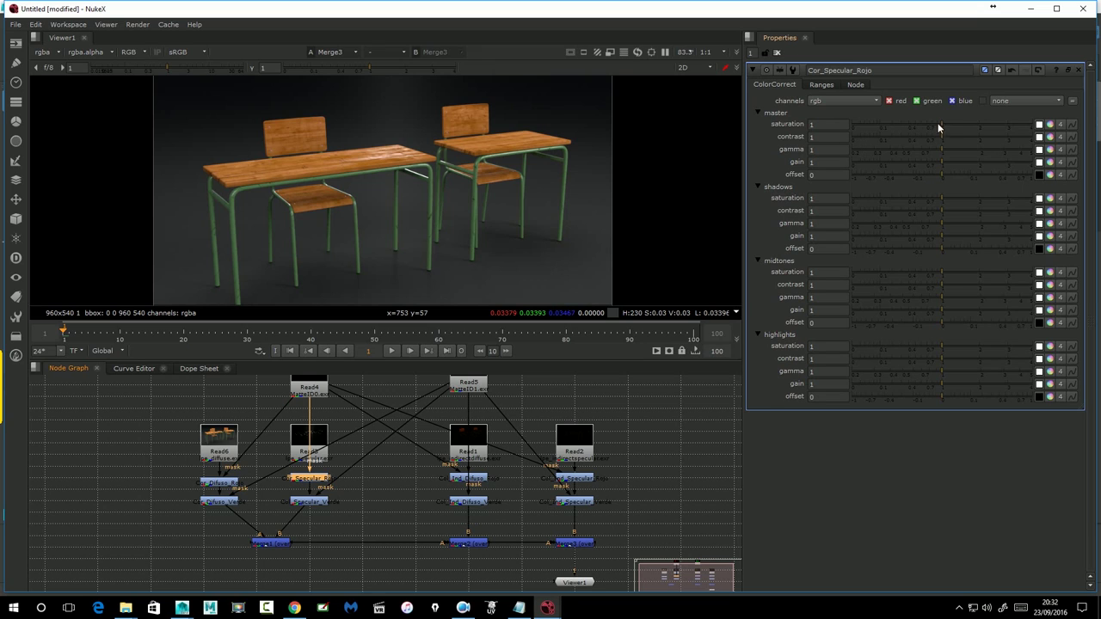
drag(940, 160, 908, 161)
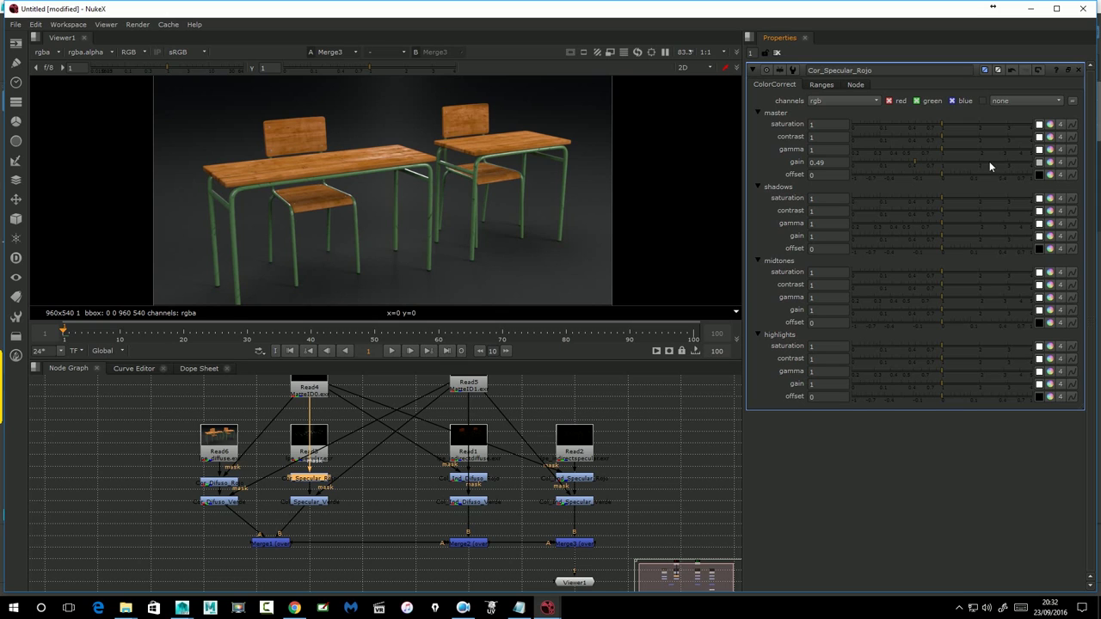
click(1048, 163)
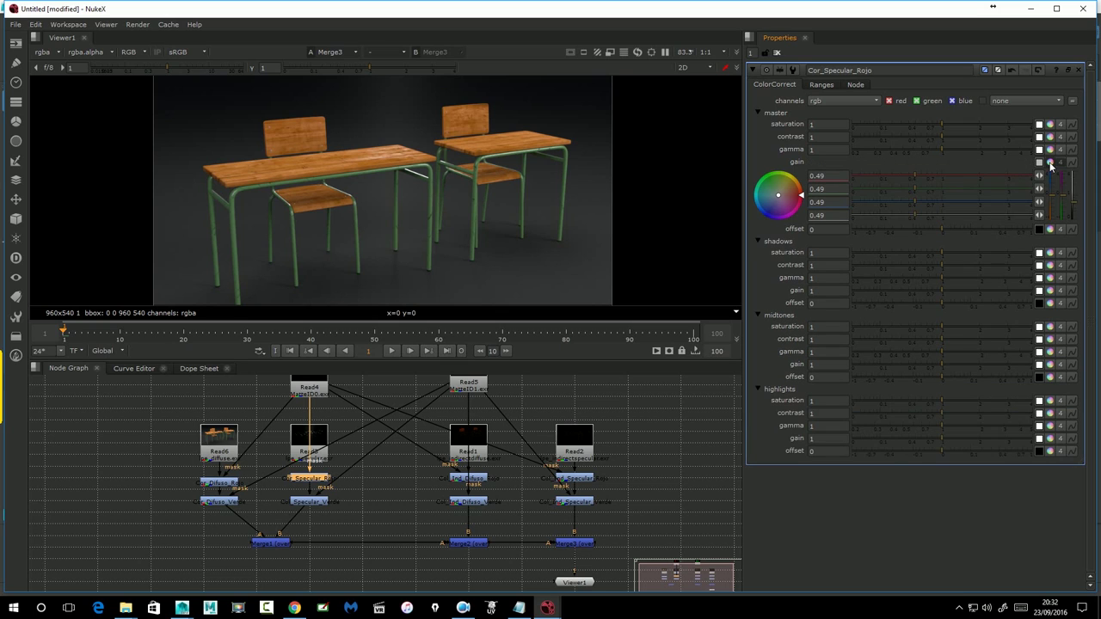
mouse_move(915, 174)
mouse_down()
mouse_move(975, 174)
mouse_move(919, 170)
mouse_up()
mouse_move(919, 175)
mouse_down()
mouse_move(899, 193)
mouse_move(916, 197)
mouse_up()
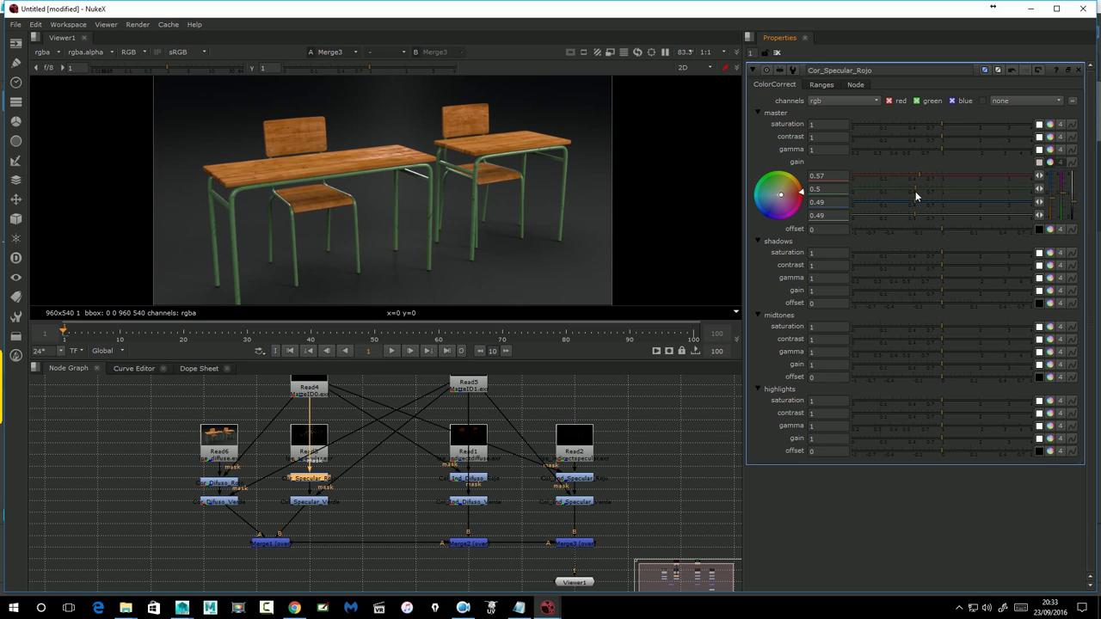
Reset the per-channel gains to 1, recombine them, and set master gain to 0.57
double_click(845, 191)
text(1)
click(840, 207)
text(1)
key(Tab)
text(1)
click(826, 176)
text(1)
key(Return)
click(1059, 163)
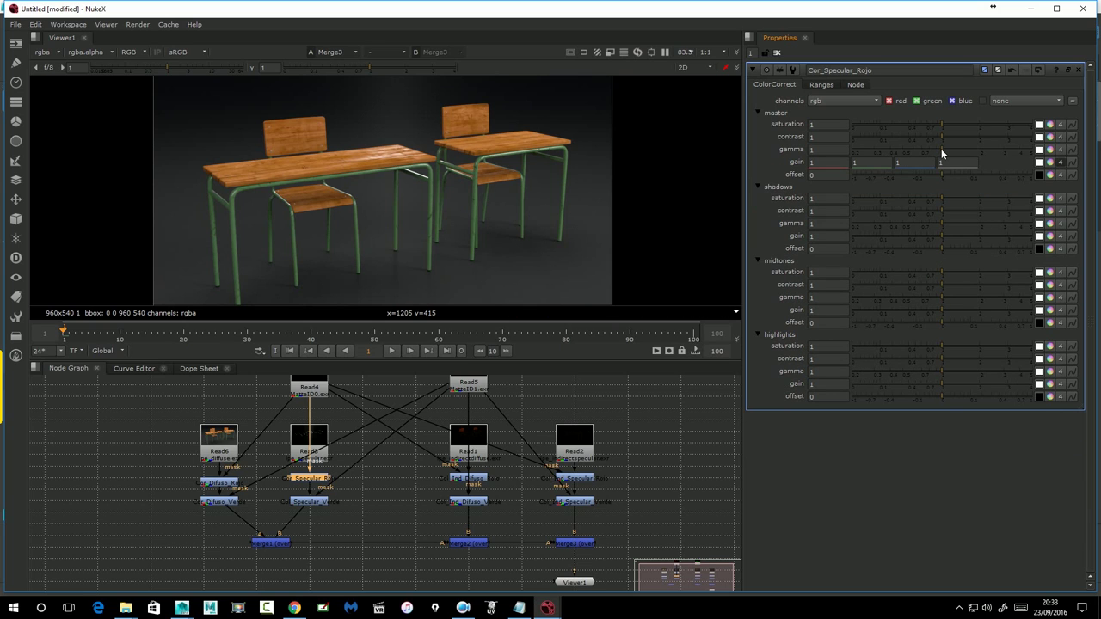
click(1055, 164)
click(941, 159)
drag(931, 158, 918, 159)
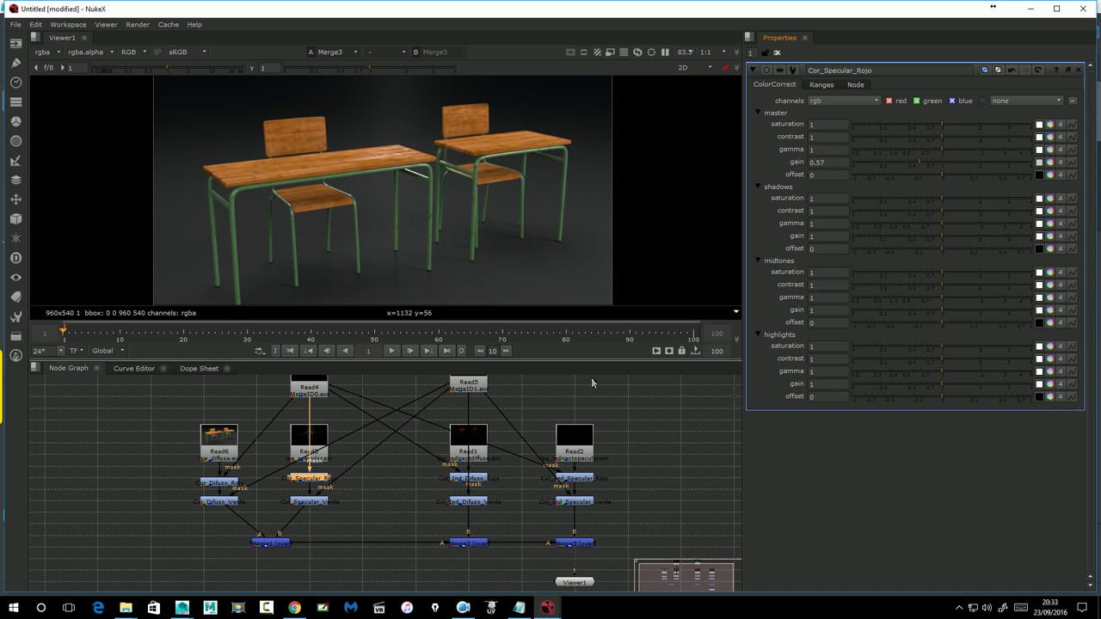
Enlarge the Viewer pane, move Viewer1 below the merge chain, and select Merge3
mouse_move(521, 361)
mouse_down()
mouse_move(532, 411)
mouse_move(530, 396)
mouse_up()
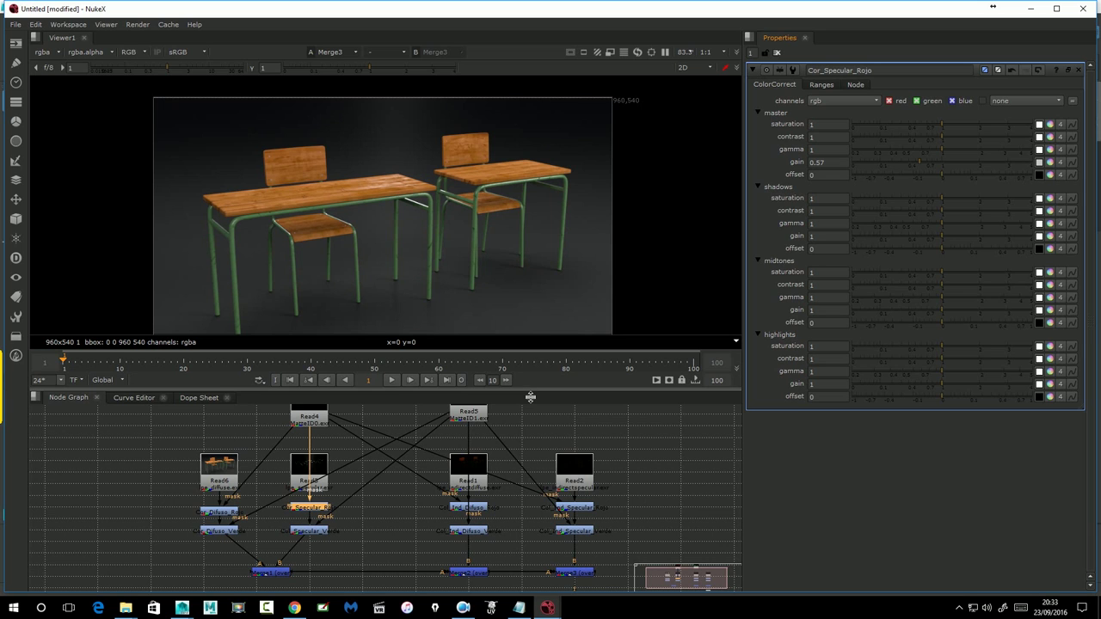
mouse_move(651, 483)
mouse_down()
mouse_move(619, 397)
mouse_move(634, 419)
mouse_up()
drag(558, 551, 564, 576)
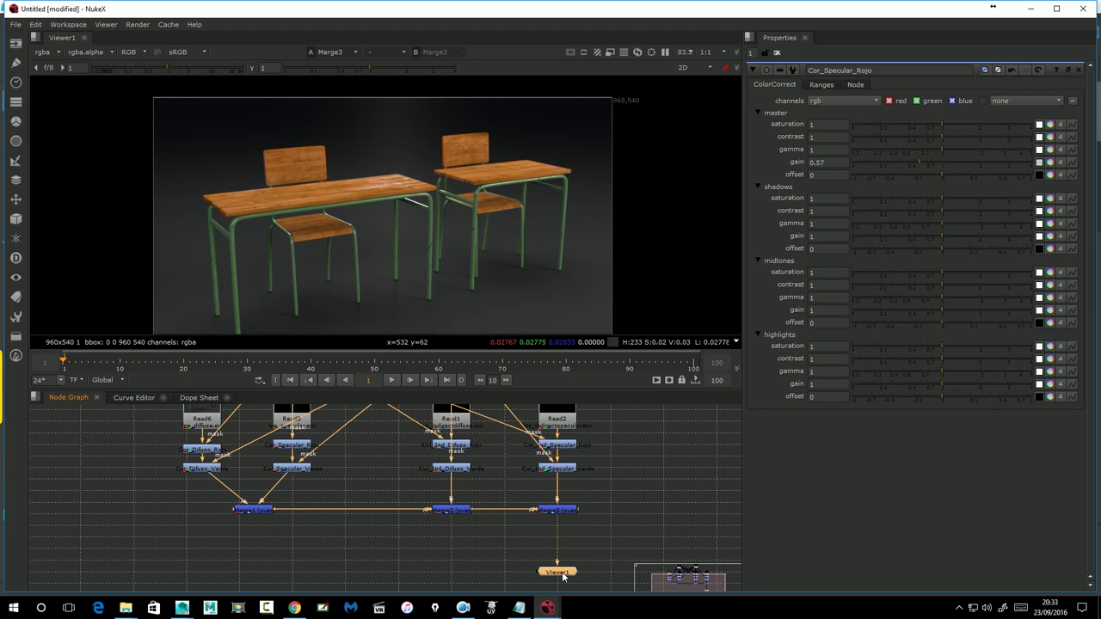
click(558, 511)
Add ColorCorrect1 under Merge3: gain 1.48, shadows 1.24, midtones 0.84, highlights 1.12; move Viewer1 below
key(c)
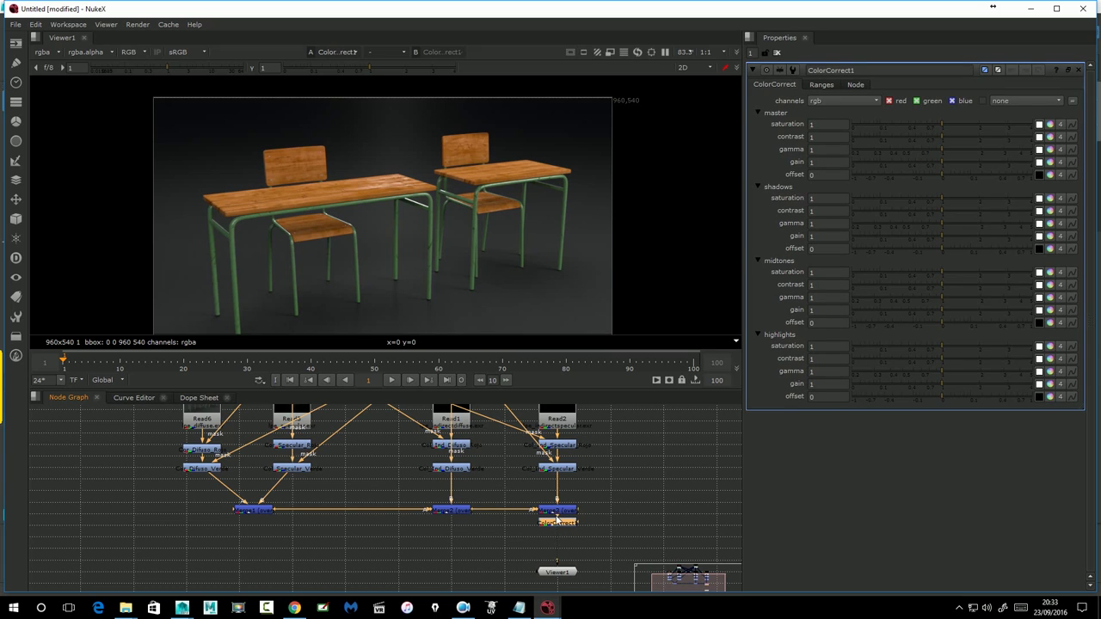
drag(557, 522, 555, 538)
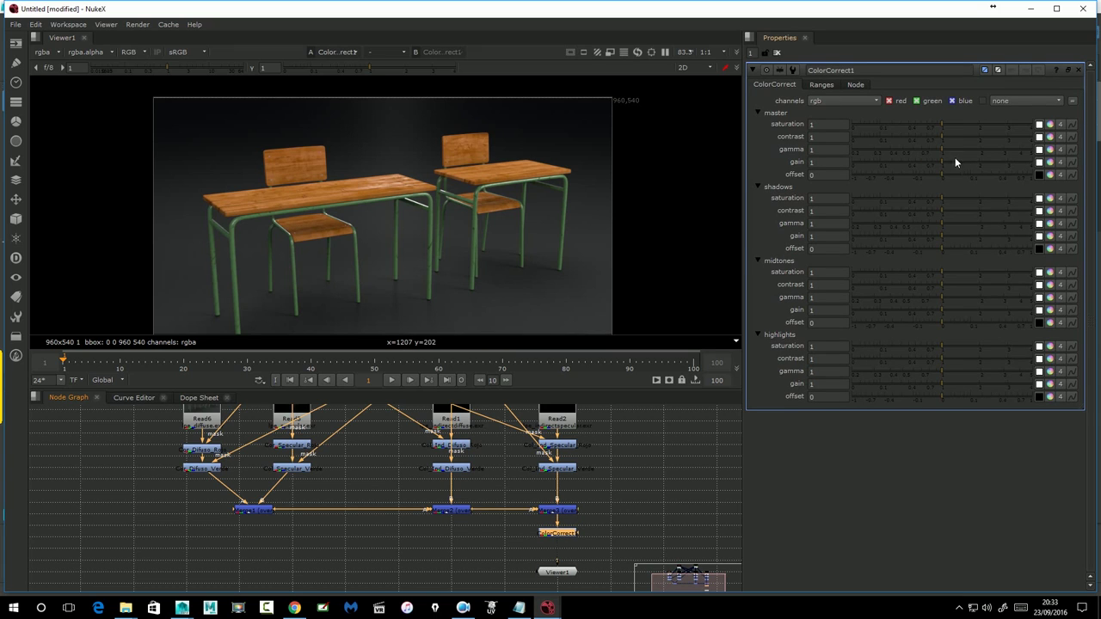
drag(942, 162, 963, 156)
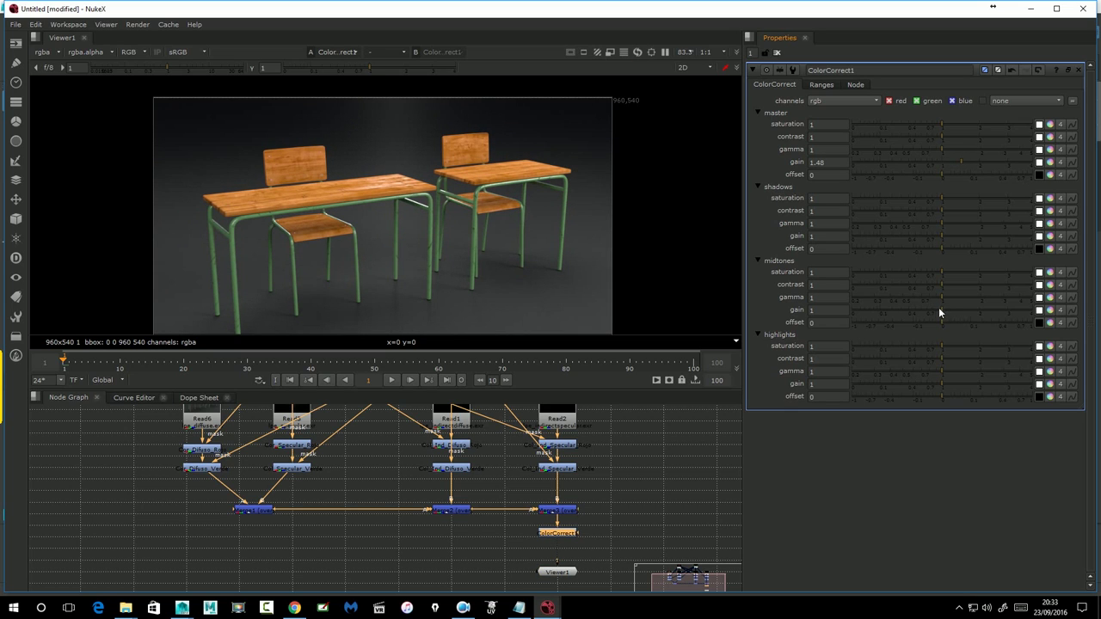
drag(943, 307, 935, 307)
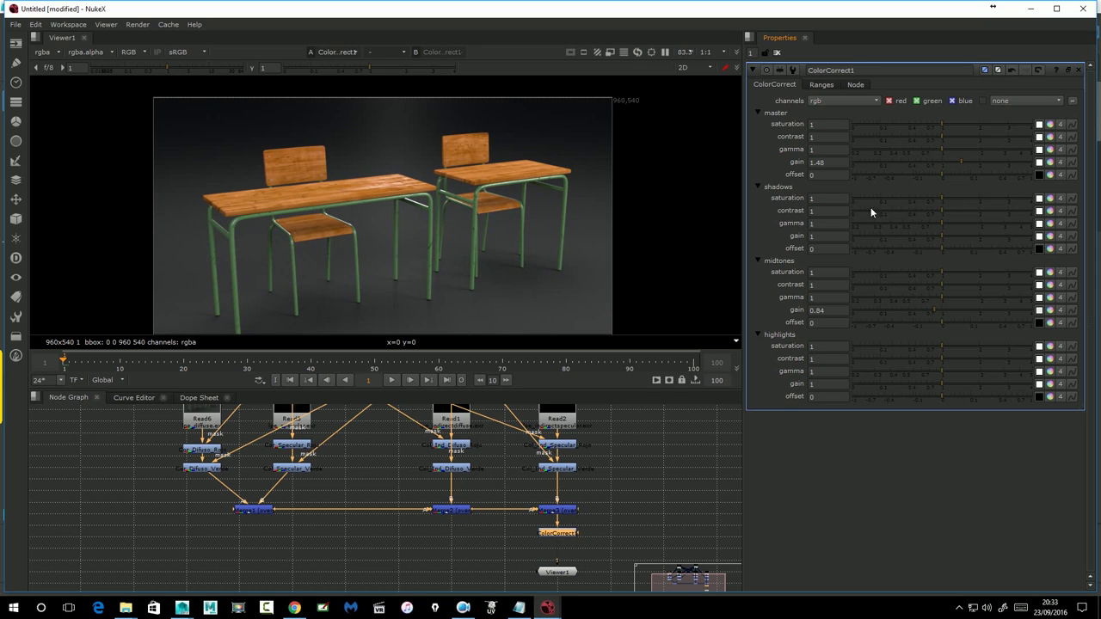
mouse_move(937, 234)
mouse_down()
mouse_move(963, 236)
mouse_move(953, 237)
mouse_up()
drag(943, 384, 946, 383)
drag(944, 343, 945, 343)
drag(641, 505, 547, 388)
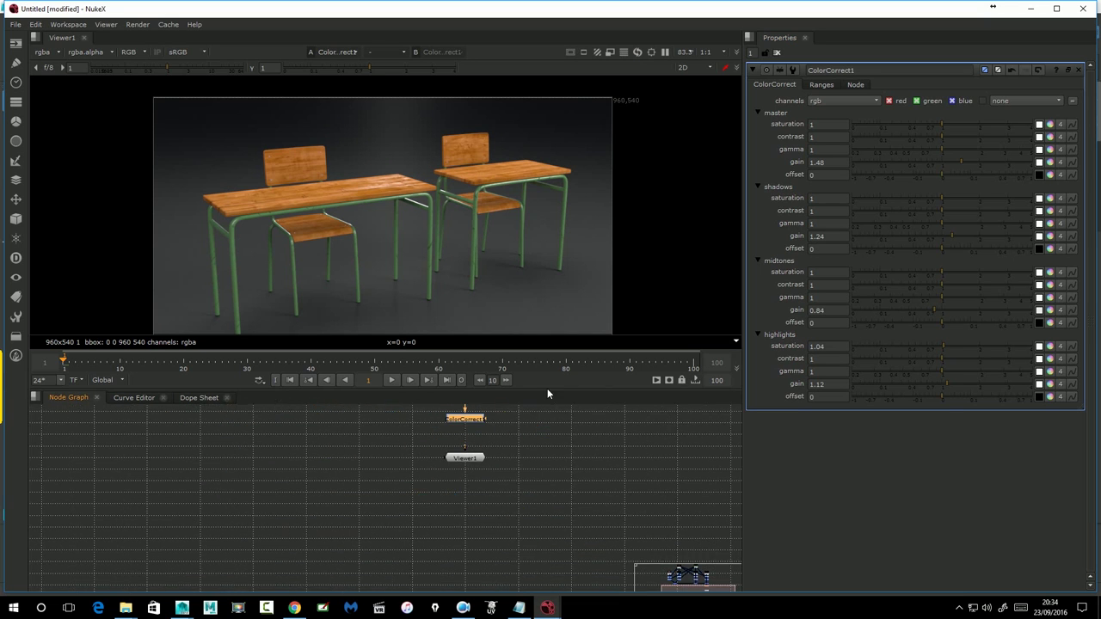
drag(467, 457, 478, 578)
Add a Write1 node after ColorCorrect1 and browse to the project's images folder
click(471, 470)
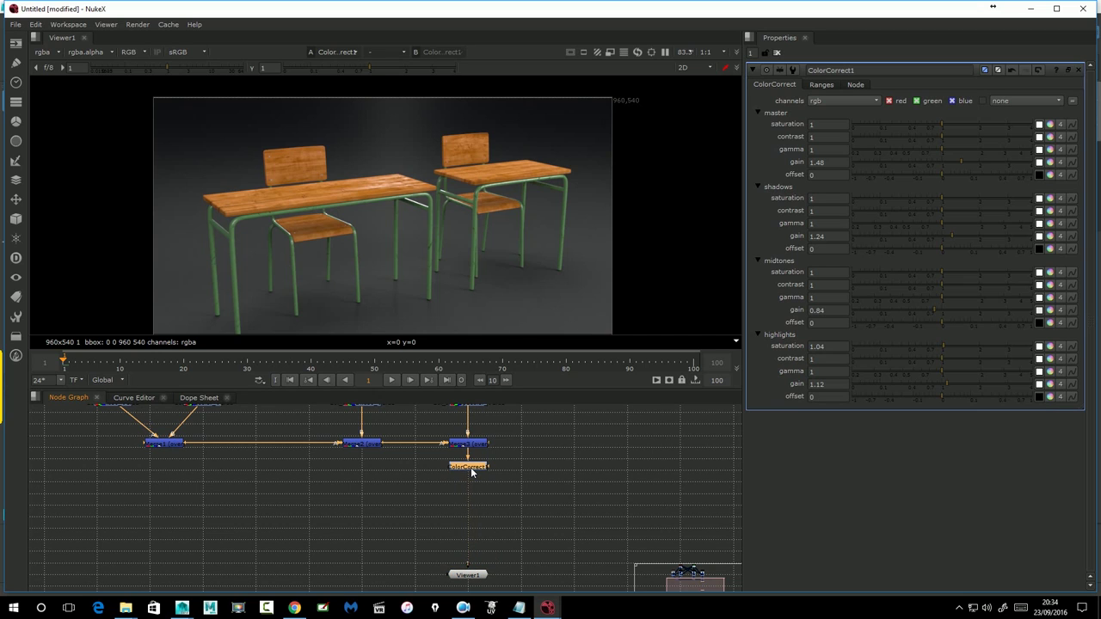
key(w)
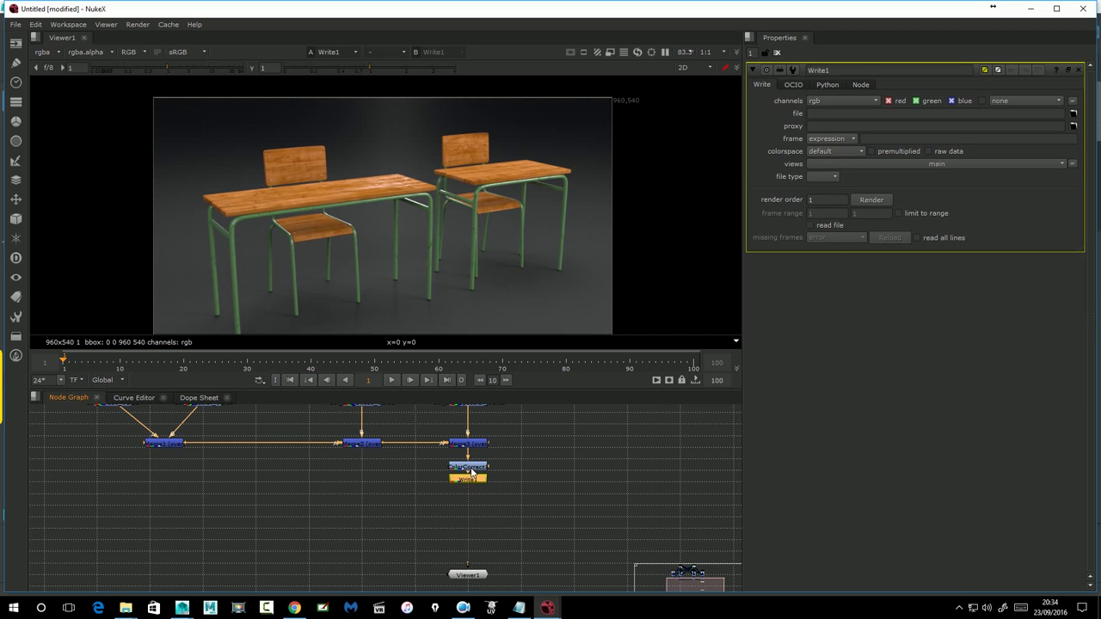
drag(472, 475, 469, 500)
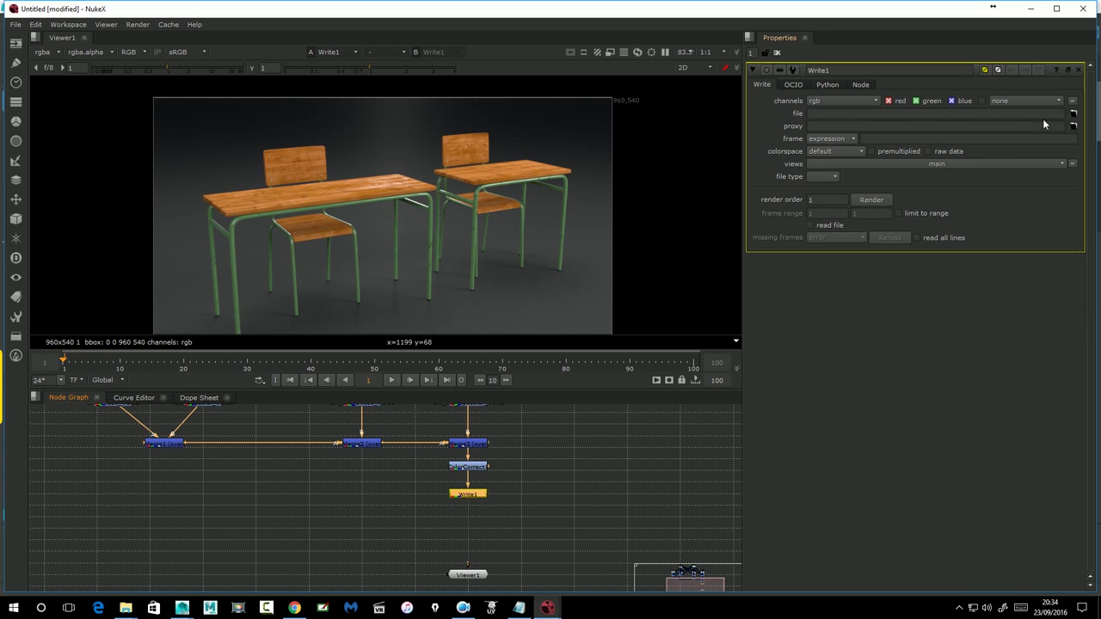
click(1072, 115)
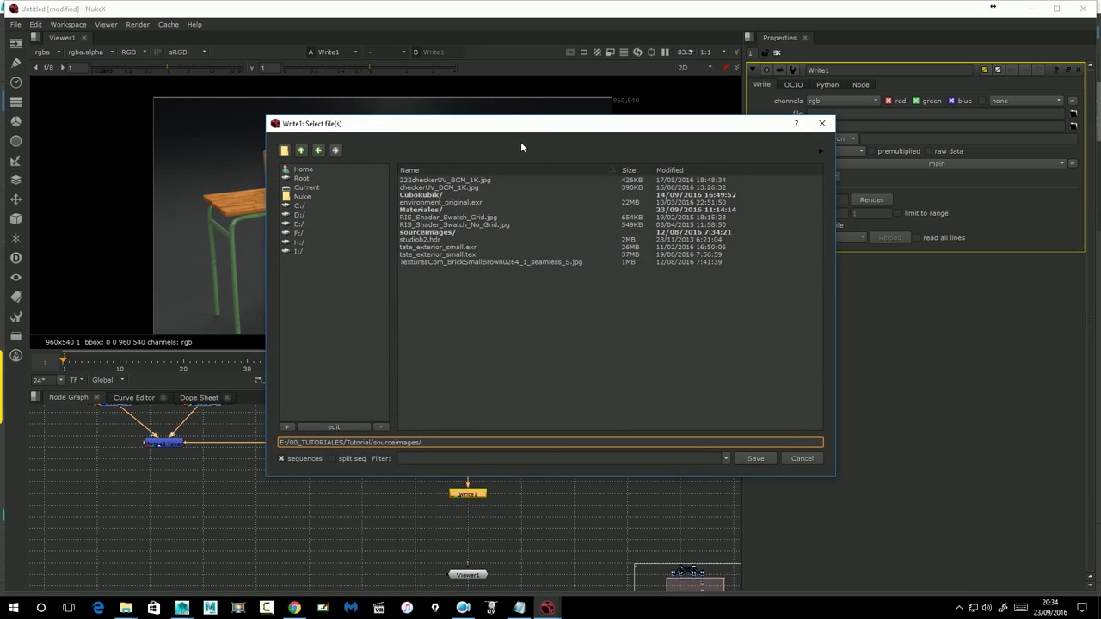
drag(520, 147, 510, 196)
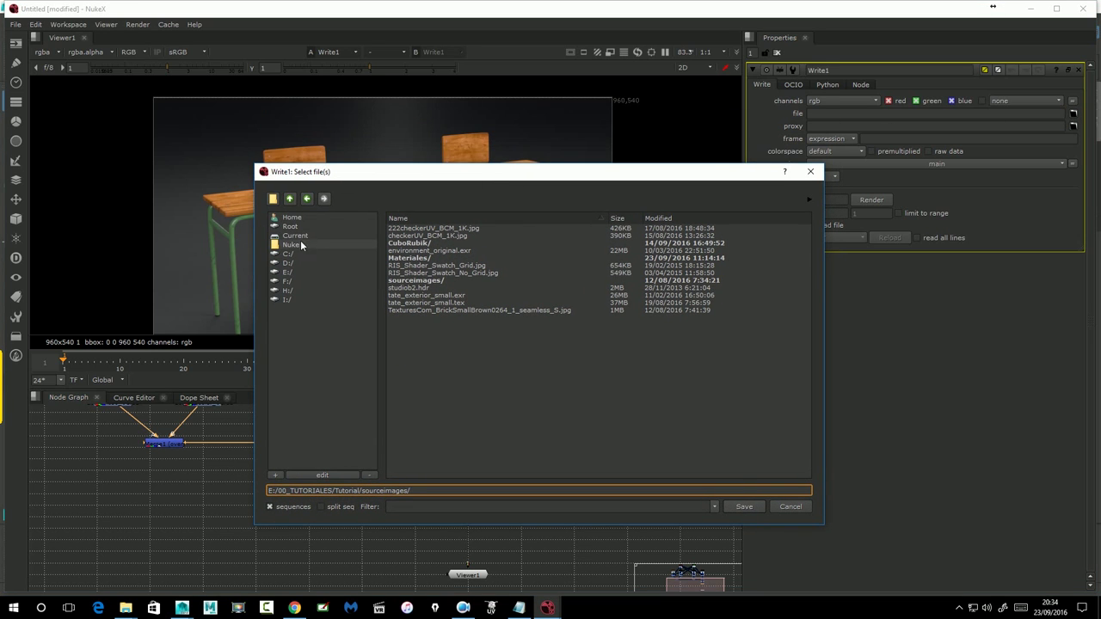
click(287, 272)
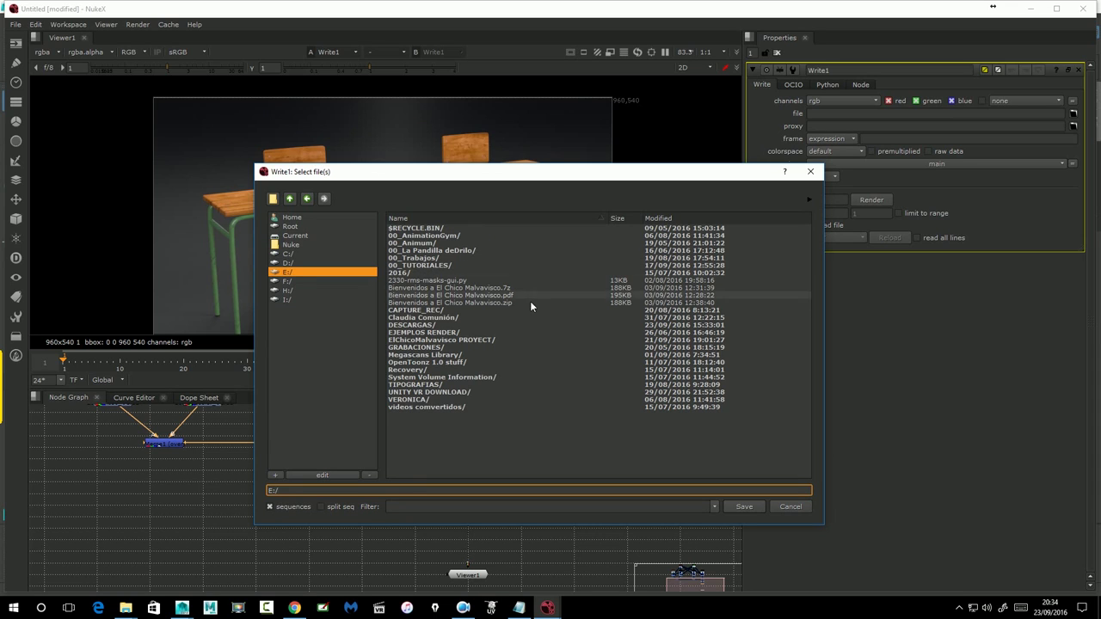
double_click(458, 340)
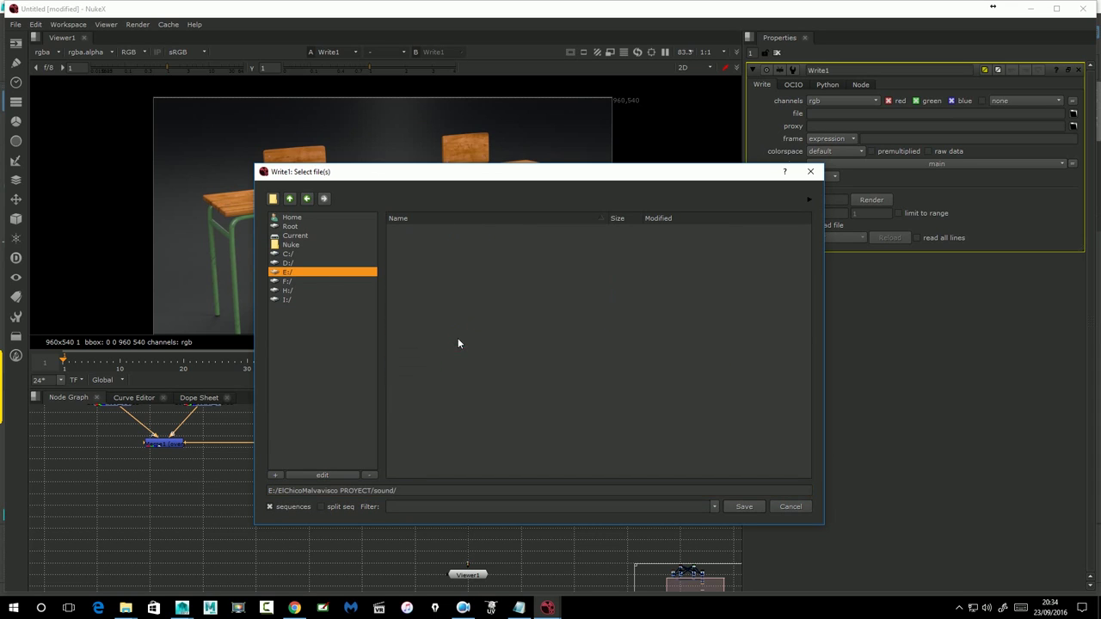
click(289, 199)
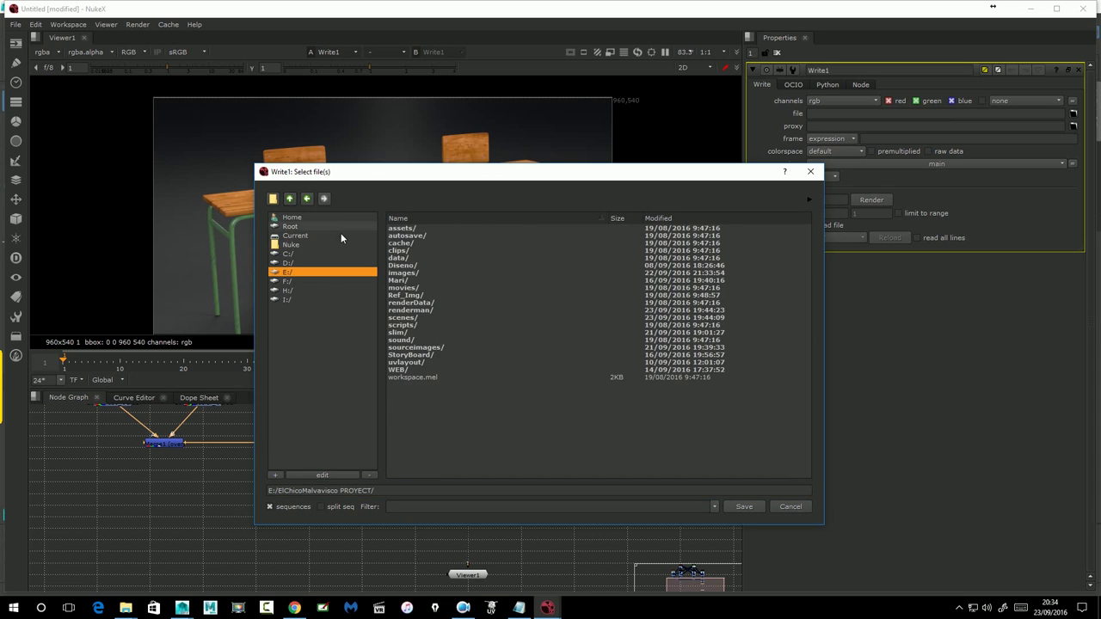
double_click(398, 274)
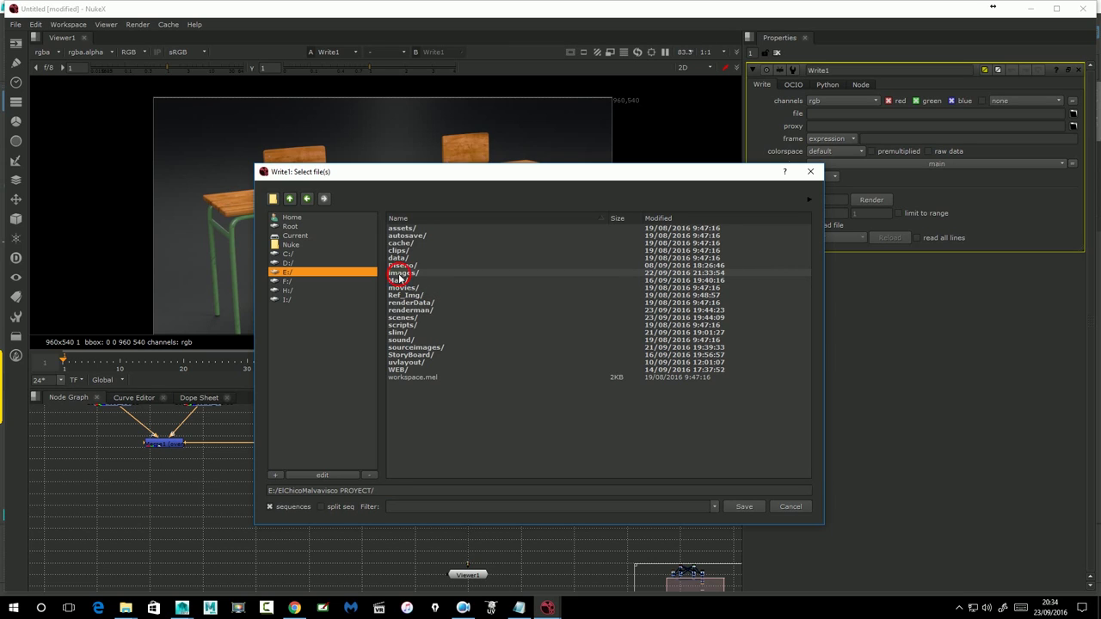
Set the output file to Mesa.jpg with jpeg quality 1 and render the frame
click(410, 492)
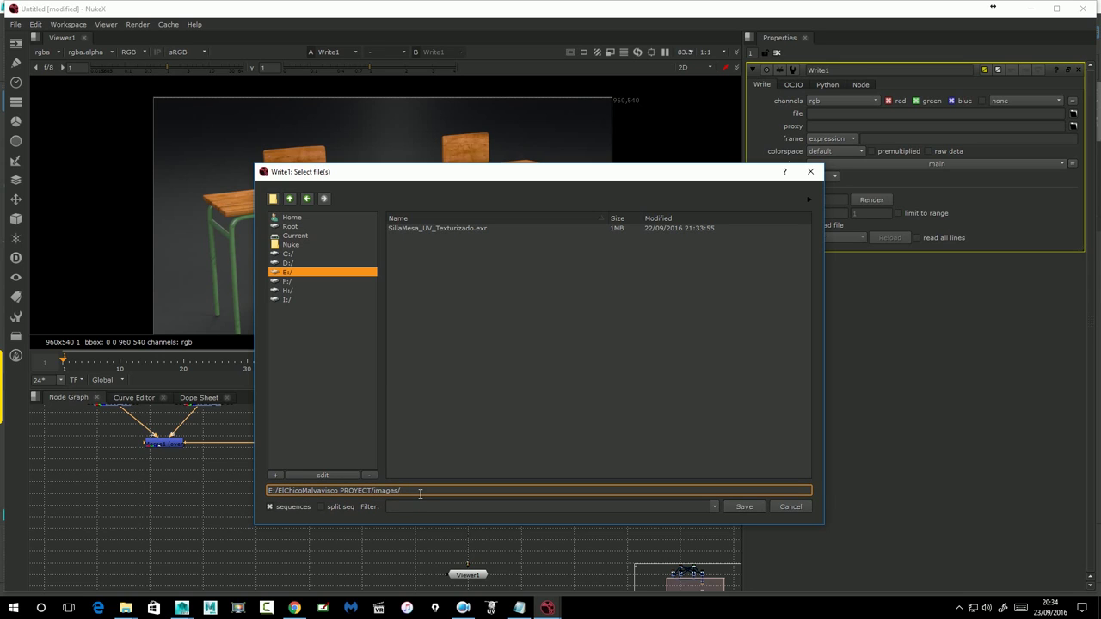
text(ME)
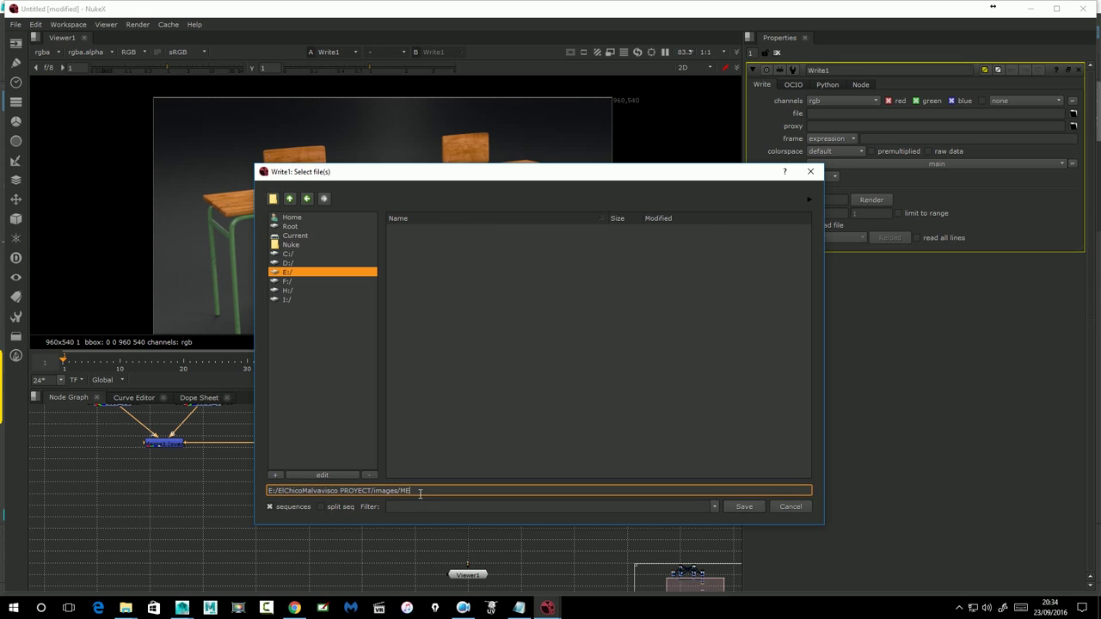
text(sa)
text(sa)
text(jpg)
click(736, 509)
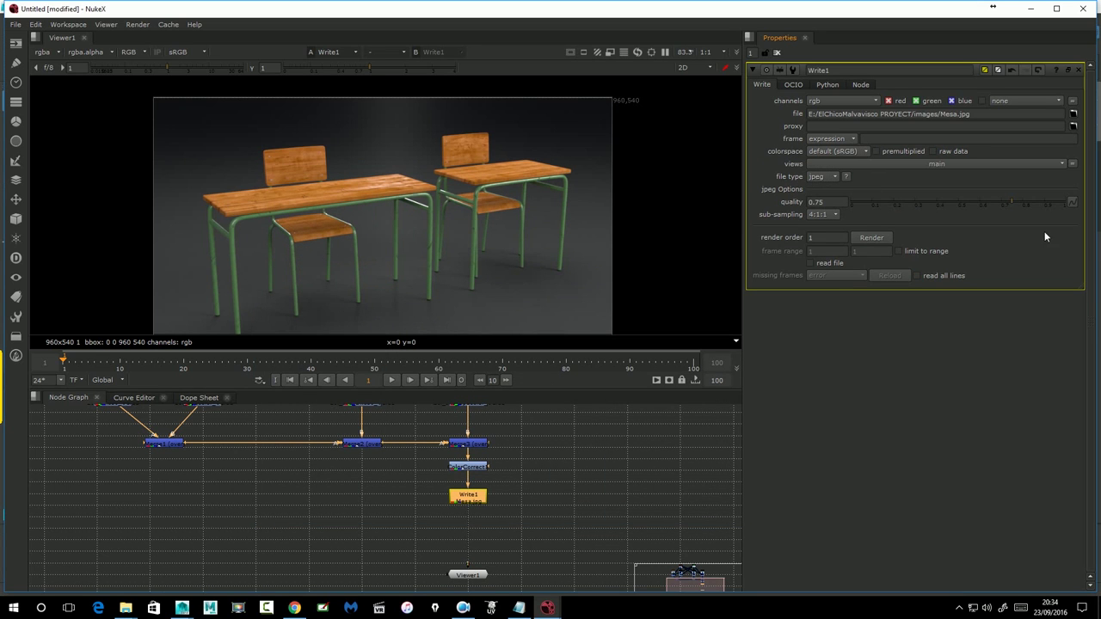
drag(1015, 200, 1076, 201)
click(871, 237)
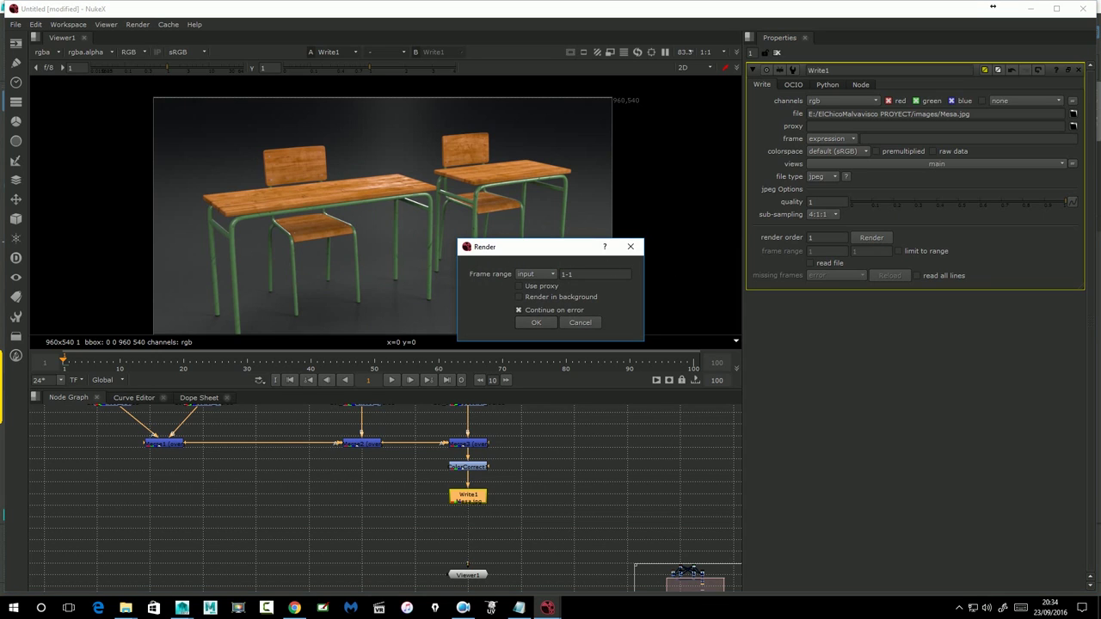
click(544, 323)
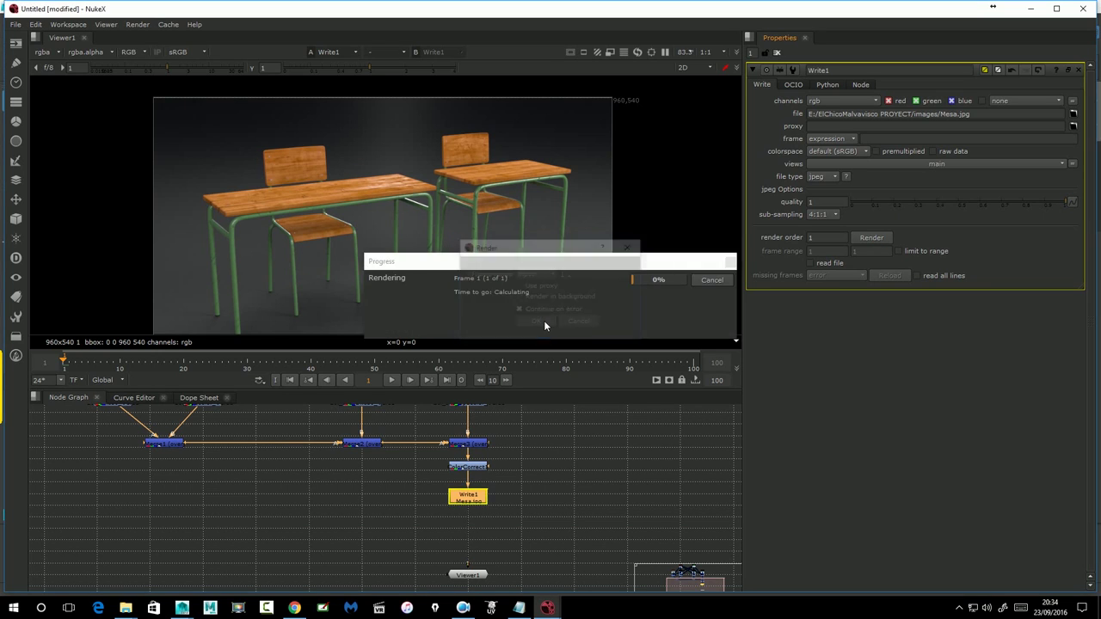
In File Explorer, navigate up to ElChicoMalvavisco PROYECT and open its images folder
mouse_move(127, 608)
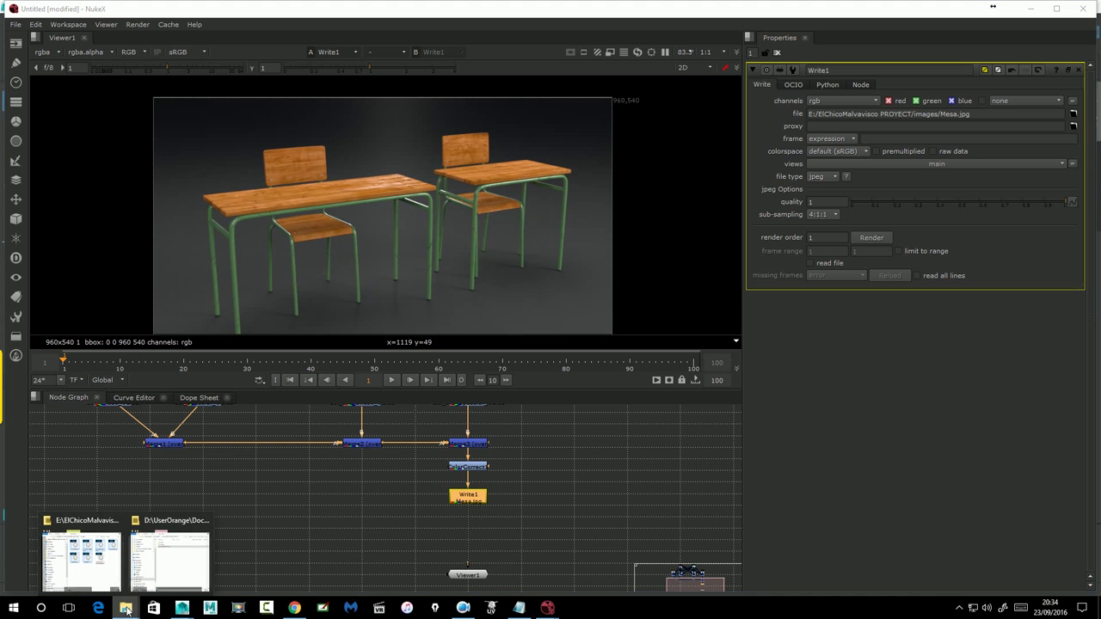
click(99, 572)
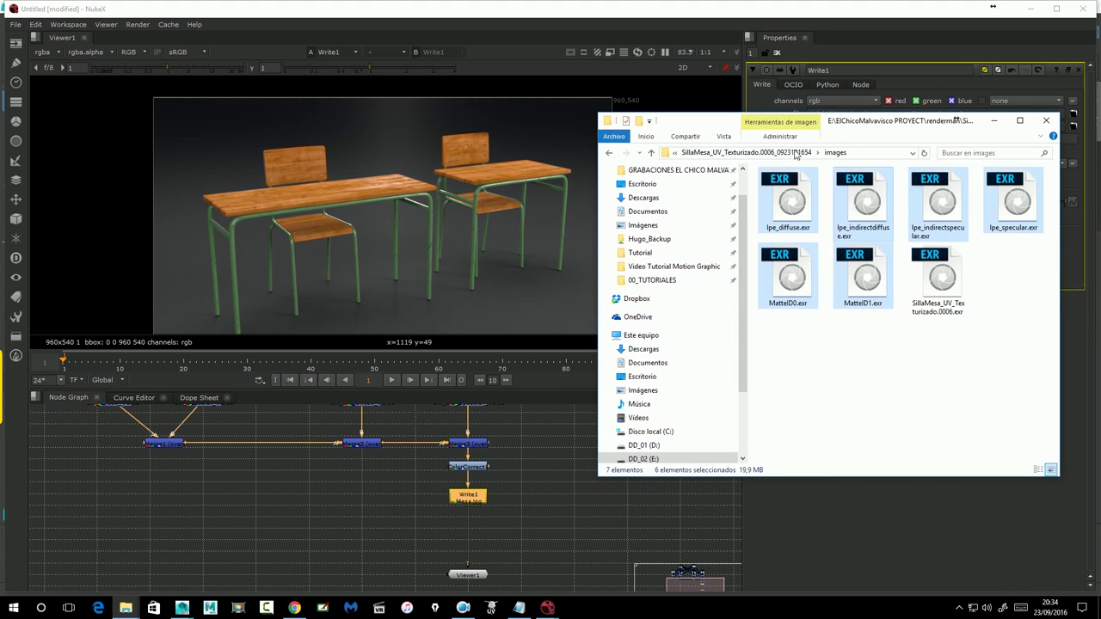
click(772, 153)
click(709, 153)
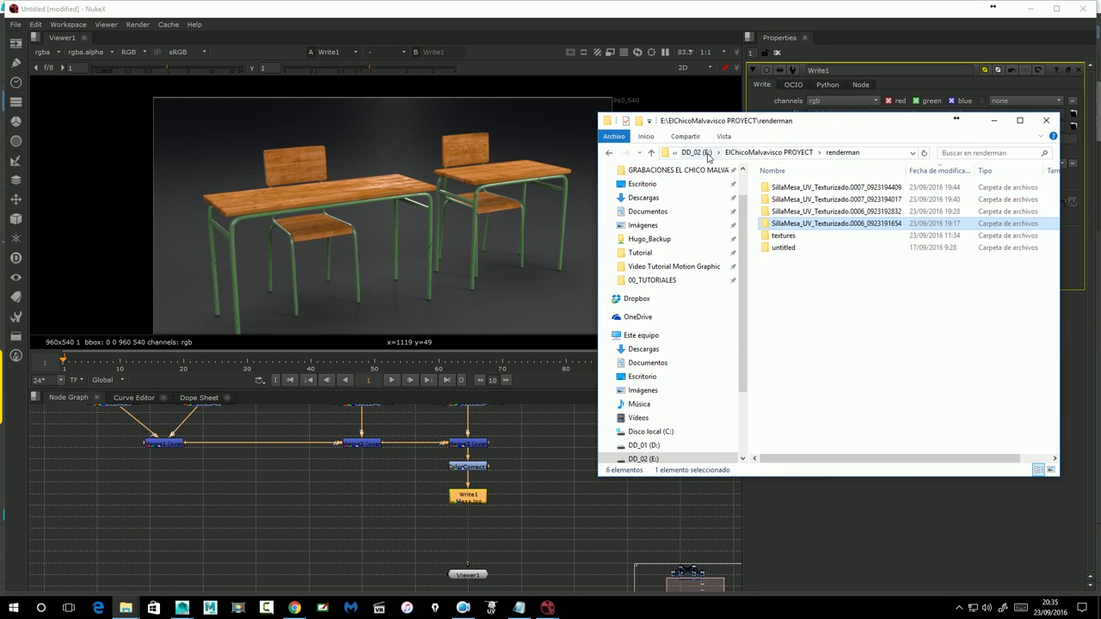
click(780, 155)
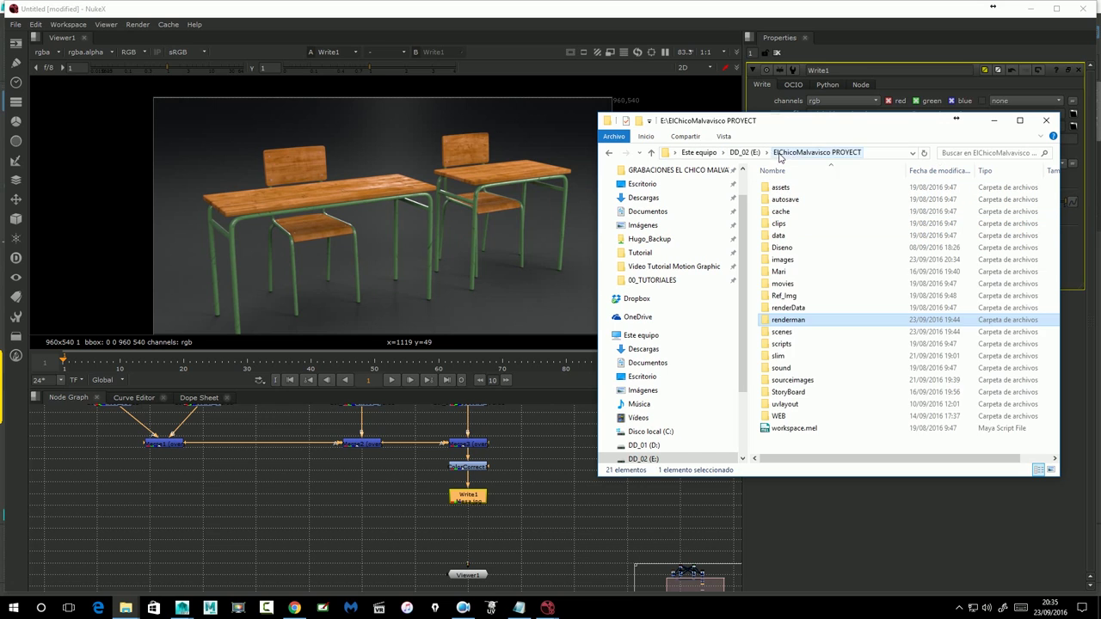
click(786, 259)
double_click(786, 259)
Open the rendered Mesa.jpg in Photos to check the desks, then close the viewer
double_click(788, 211)
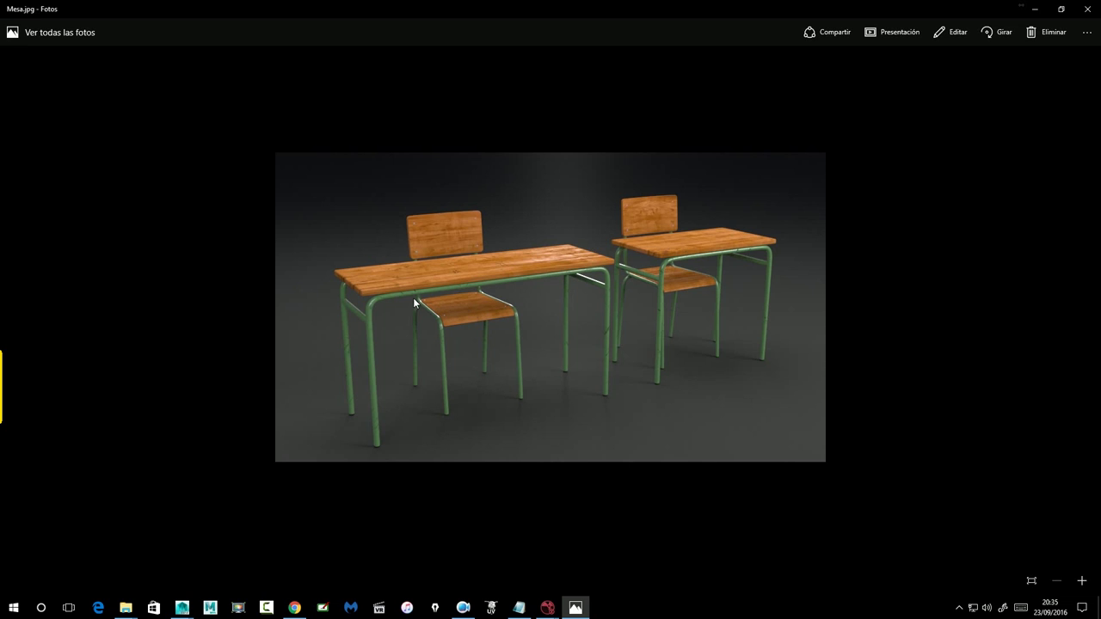
click(1087, 9)
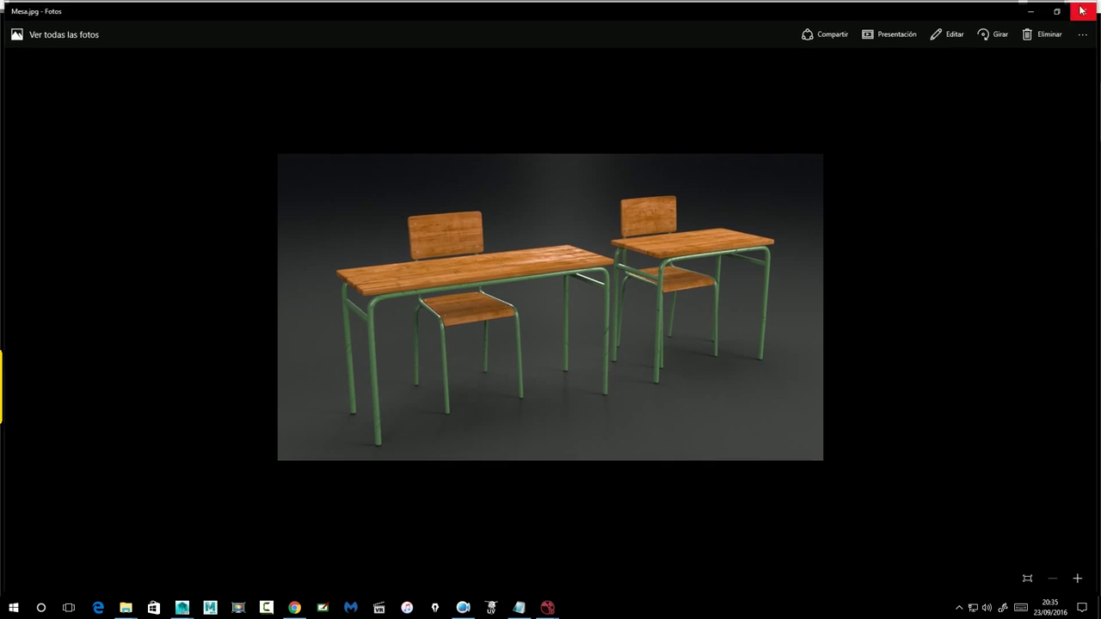
scroll(392, 259, up, 1)
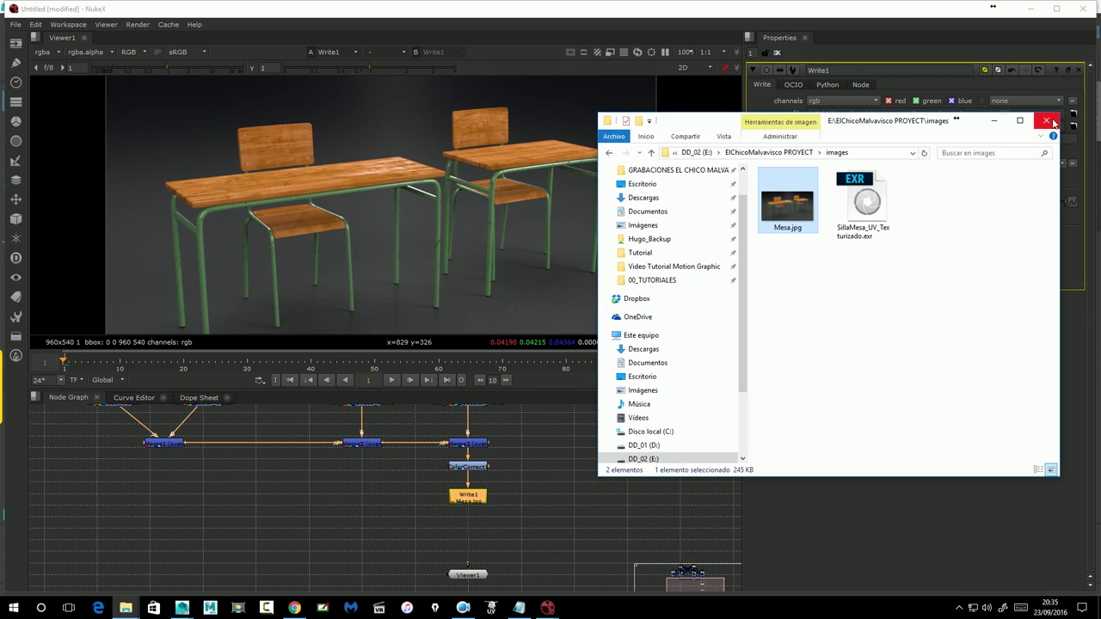
Close the file browser, move Write1 lower, and select the ColorCorrect node
click(1046, 120)
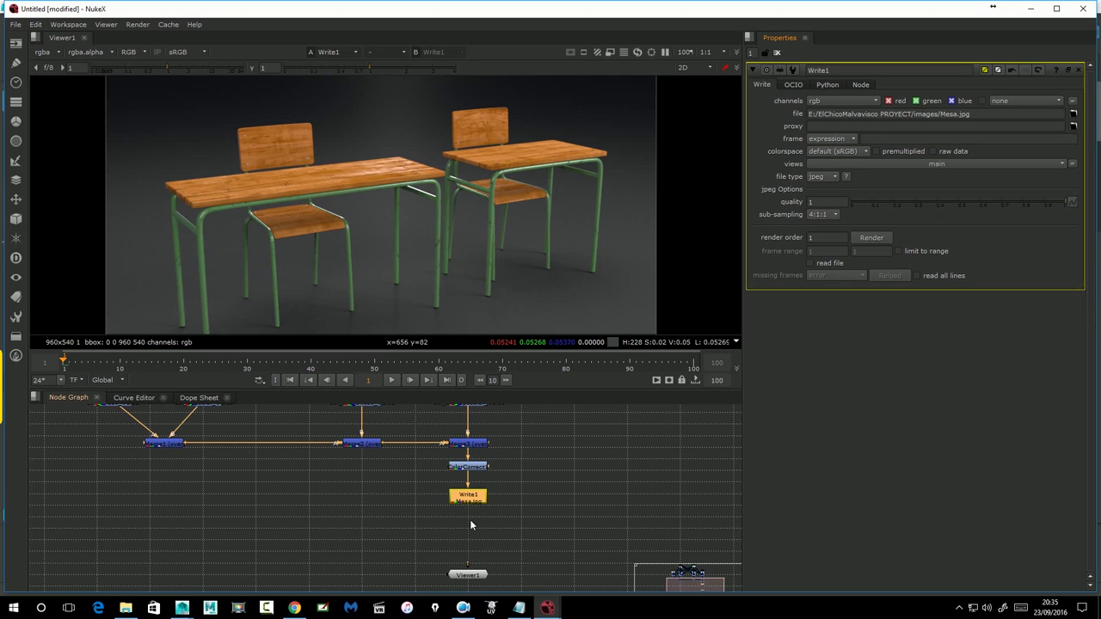
drag(469, 497, 470, 543)
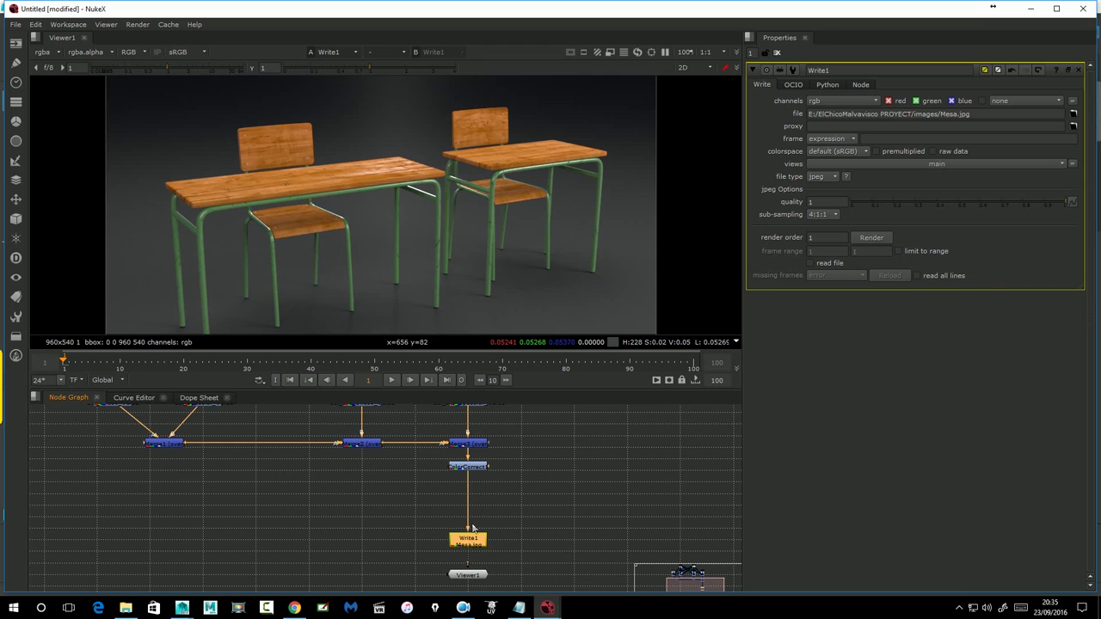
click(472, 469)
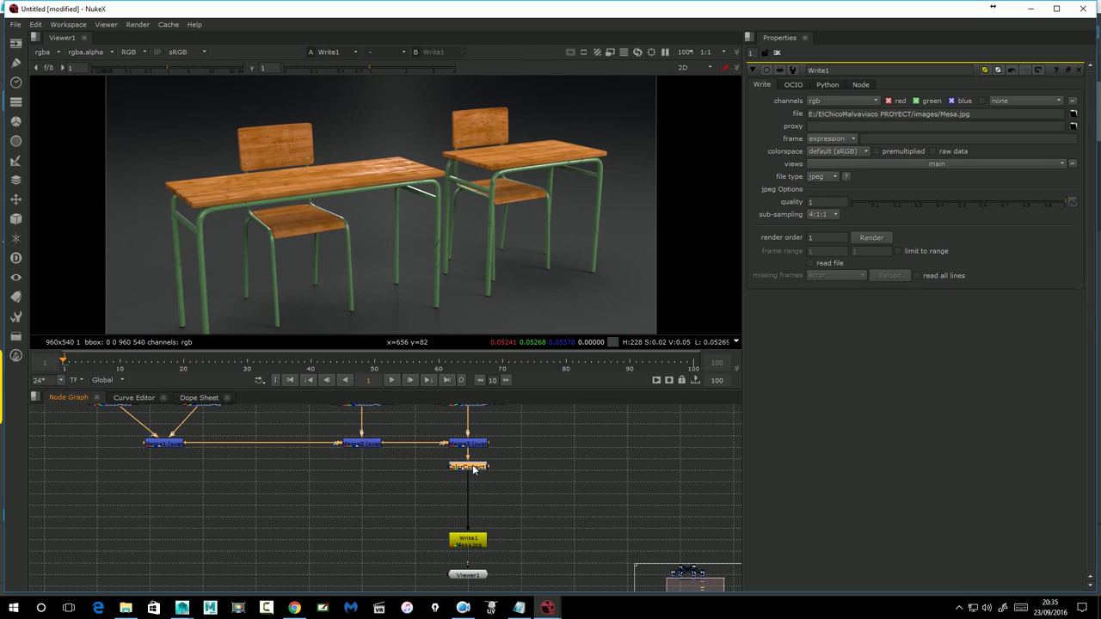
Add a ZDefocus node after ColorCorrect, delete it, then search nodes for 'de'
key(Tab)
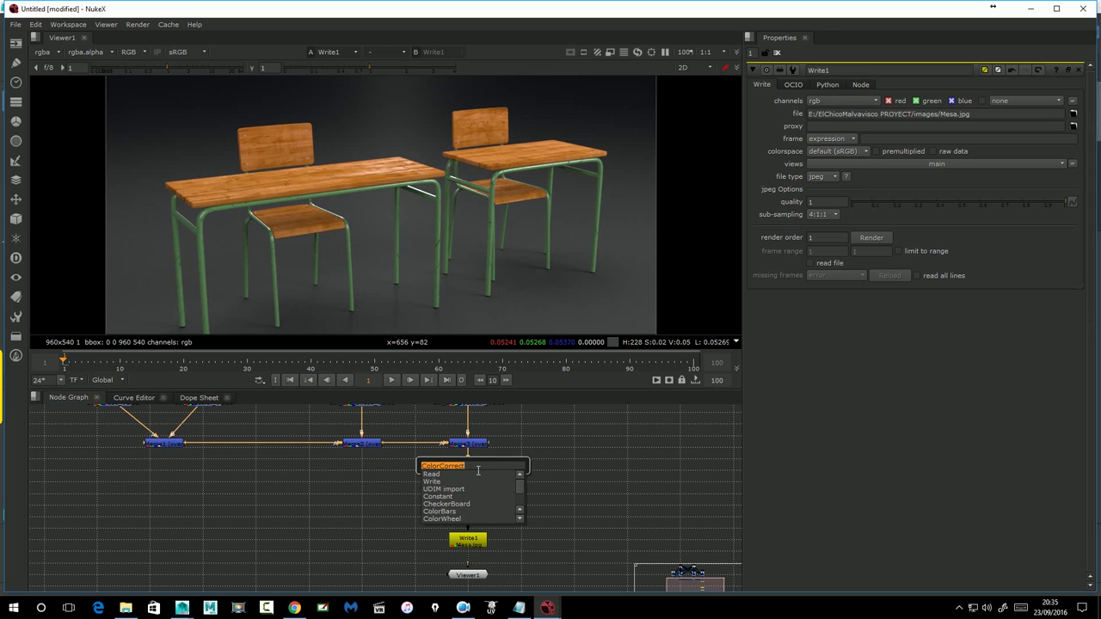
text(z)
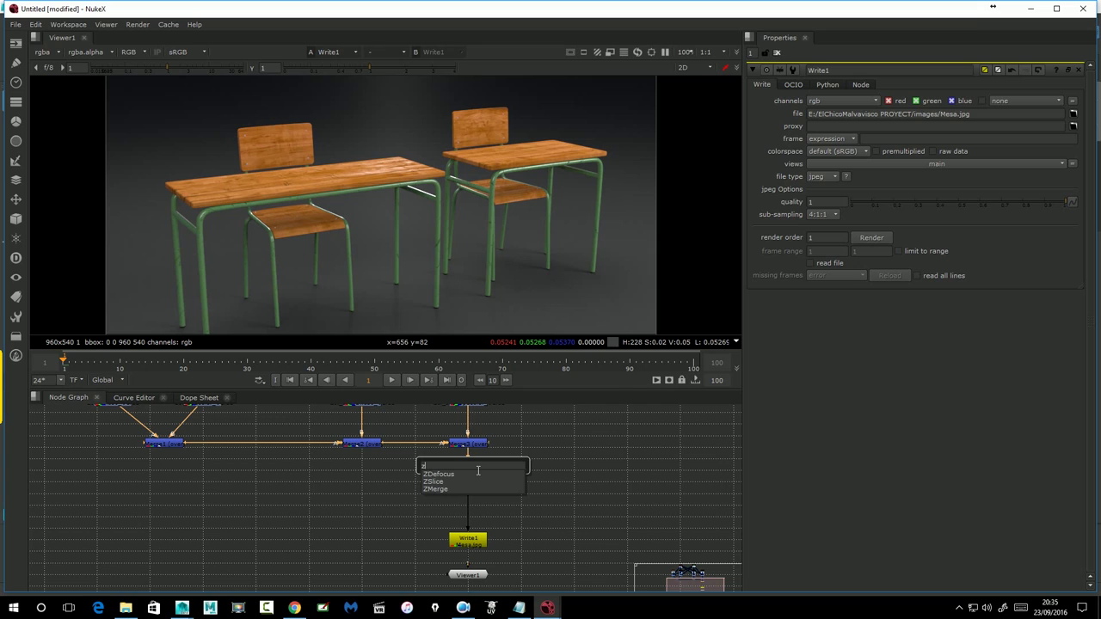
text(def)
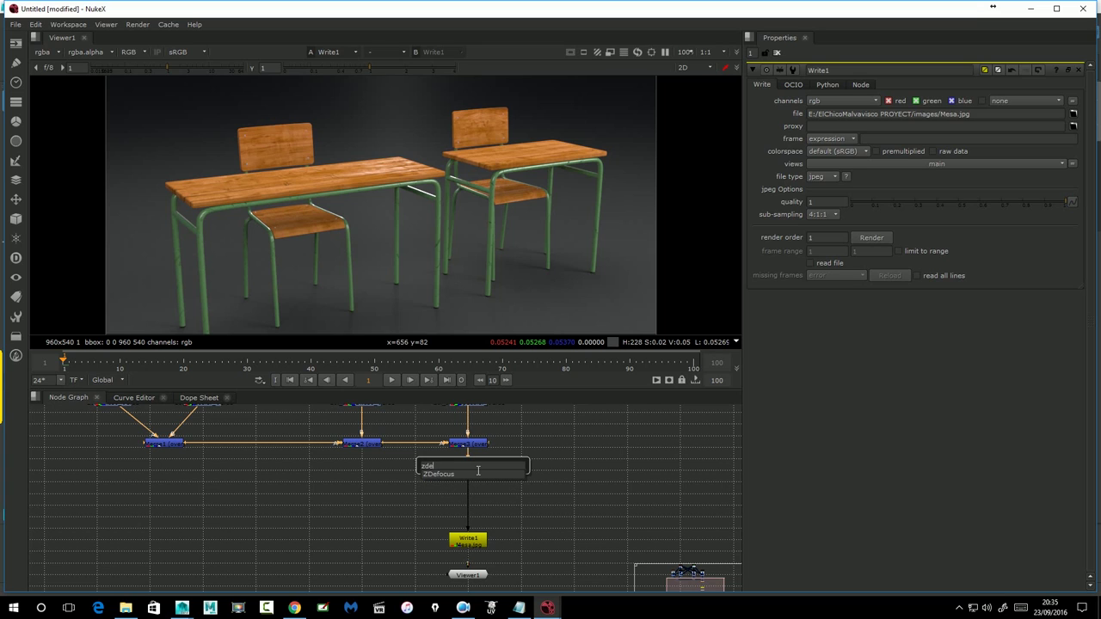
key(Return)
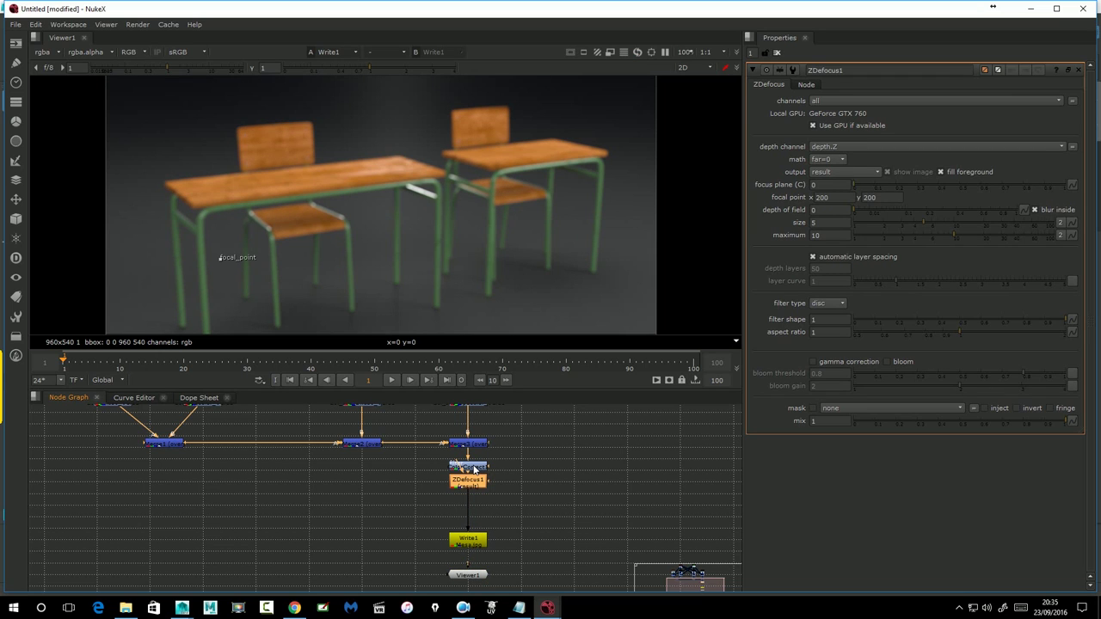
key(Delete)
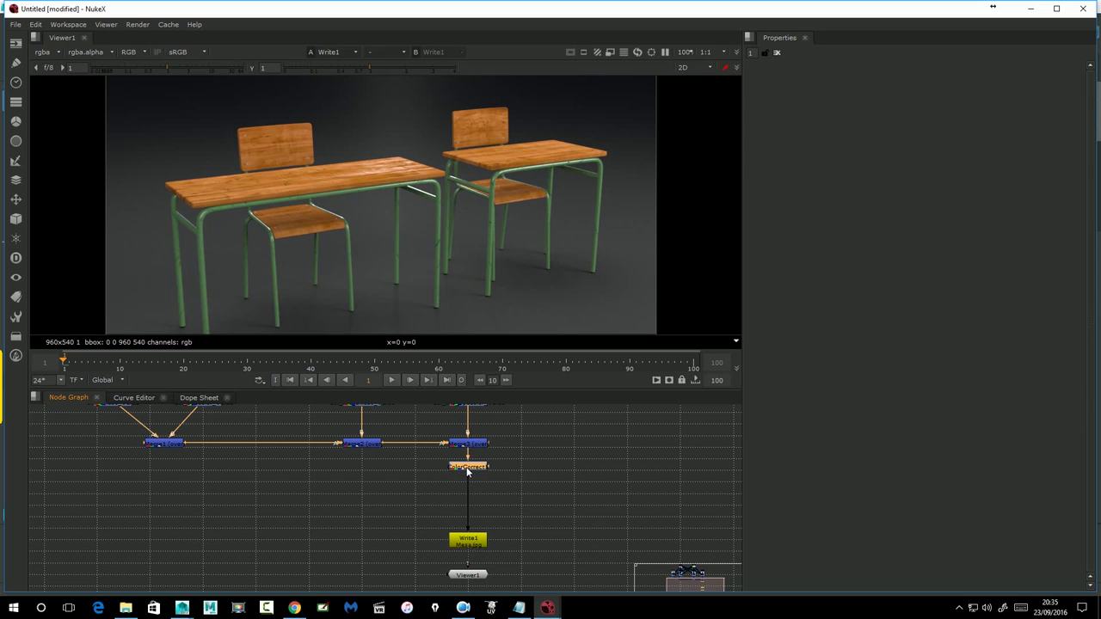
key(Tab)
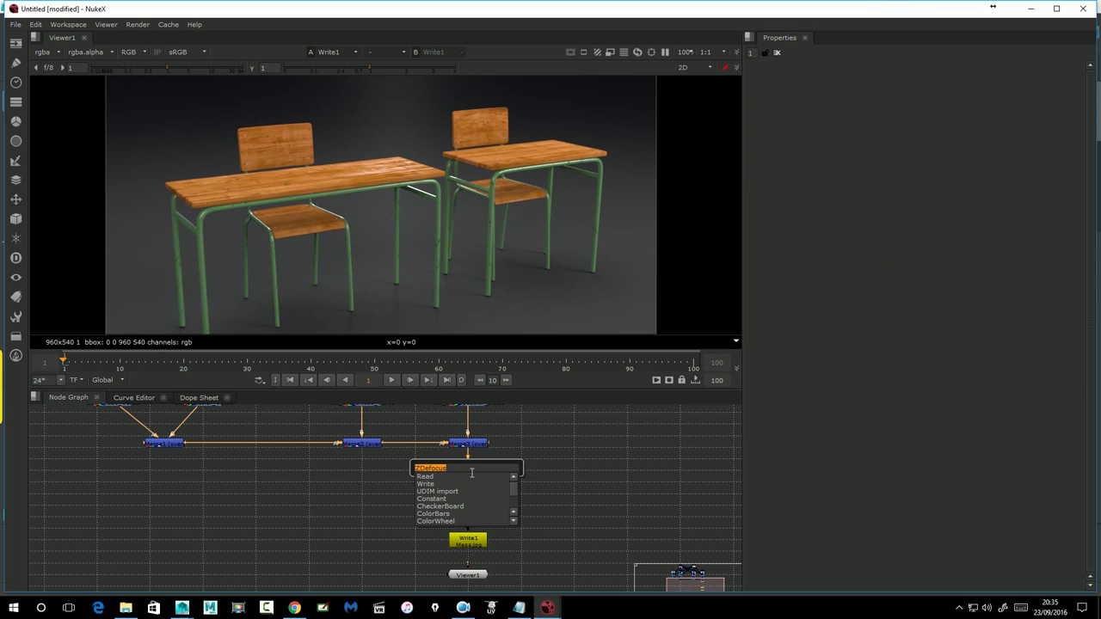
text(zde)
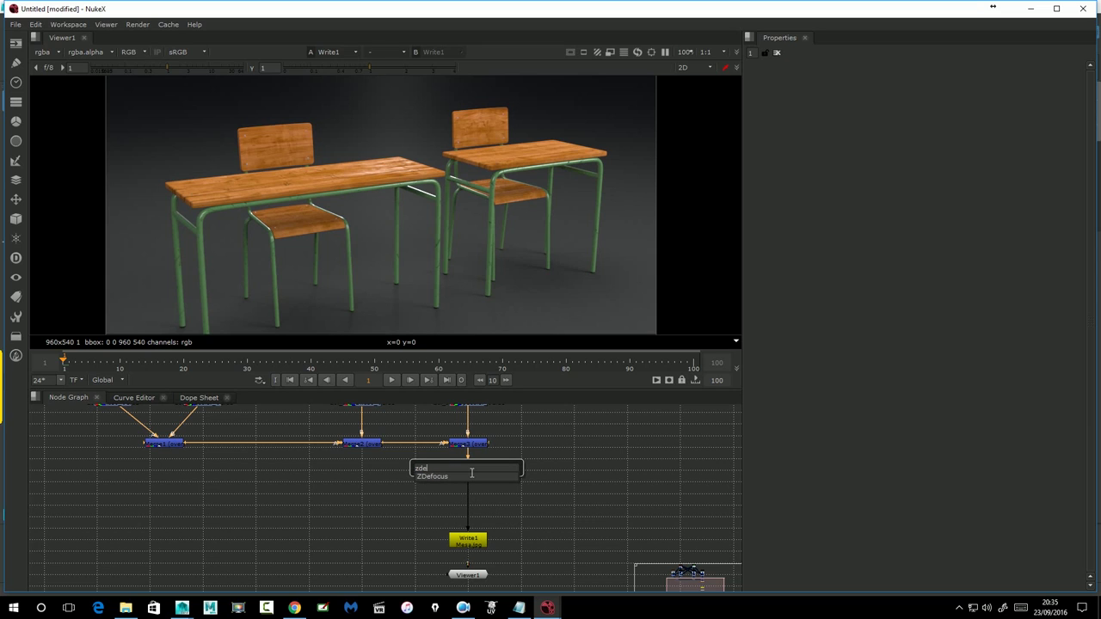
key(BackSpace)
key(BackSpace)
key(BackSpace)
Insert Denoise after ColorCorrect and place its analysis region at the image centre beside the chair
text(de)
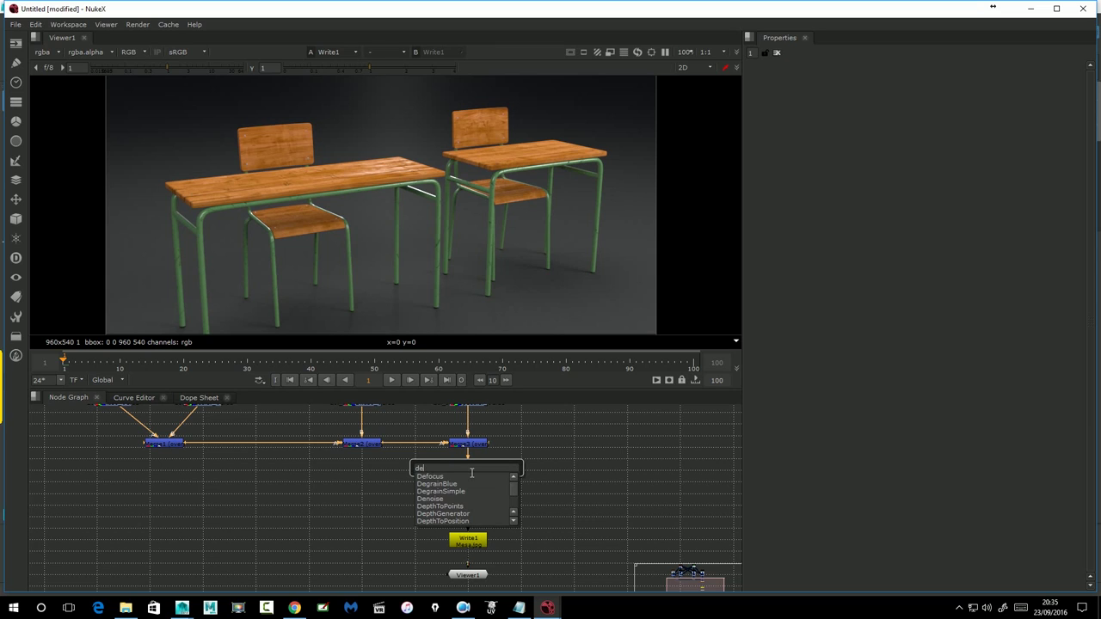
click(433, 498)
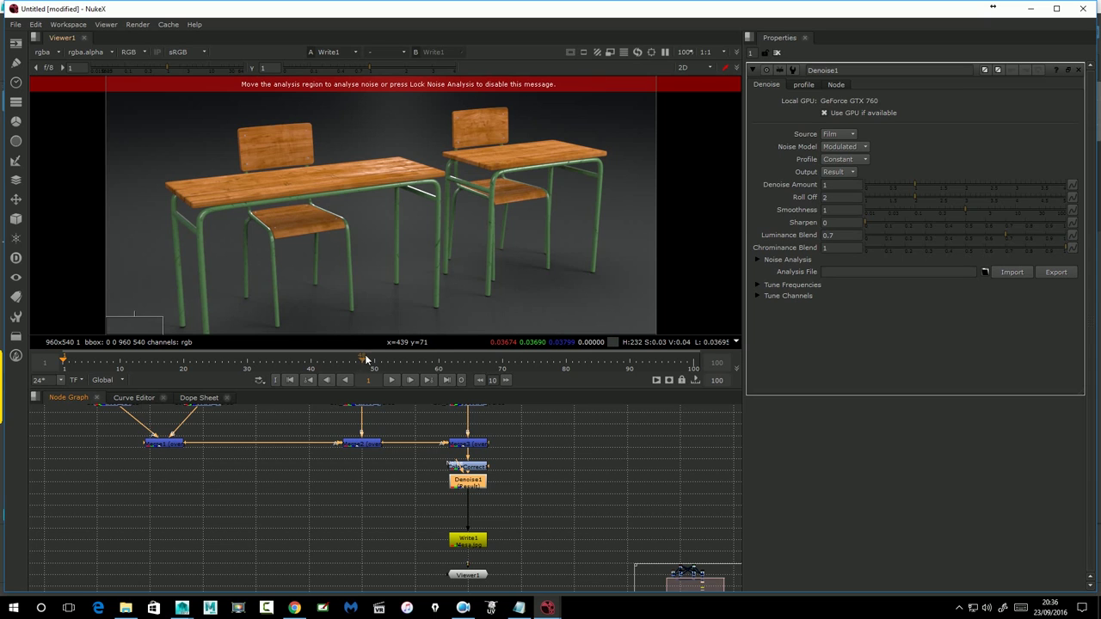
drag(375, 390, 375, 457)
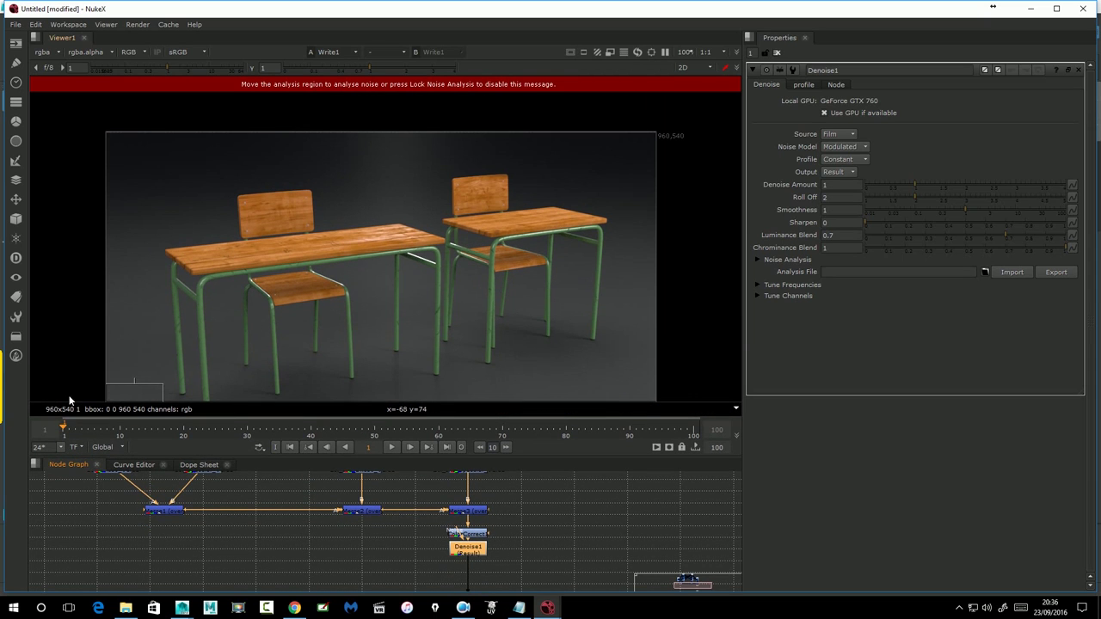
drag(292, 315, 291, 267)
drag(135, 367, 376, 255)
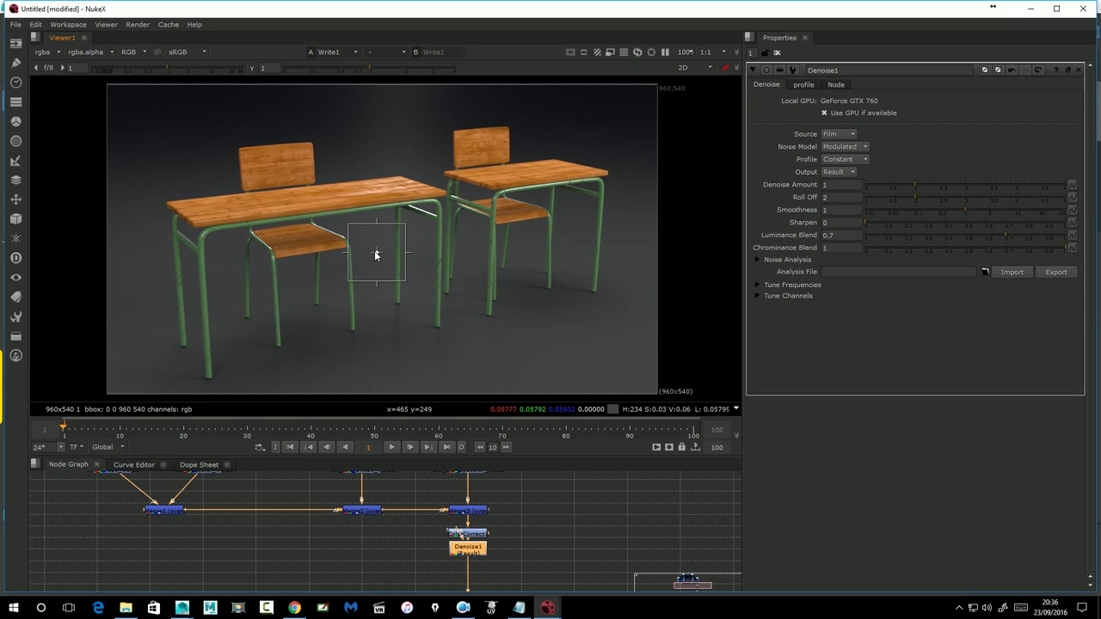
scroll(408, 311, up, 3)
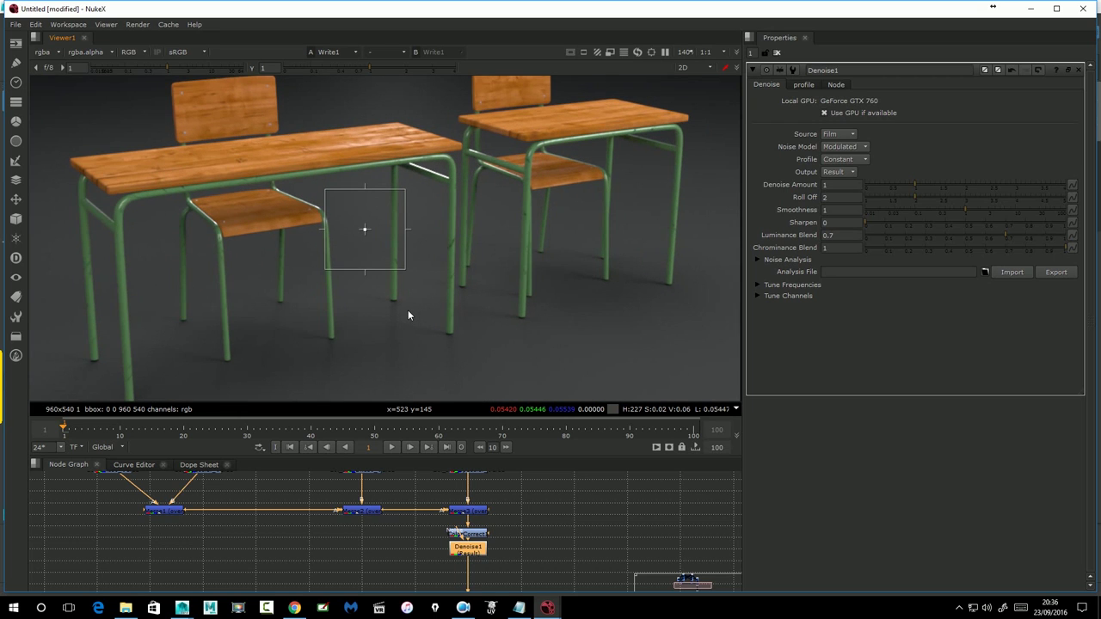
scroll(409, 314, down, 2)
scroll(409, 315, down, 1)
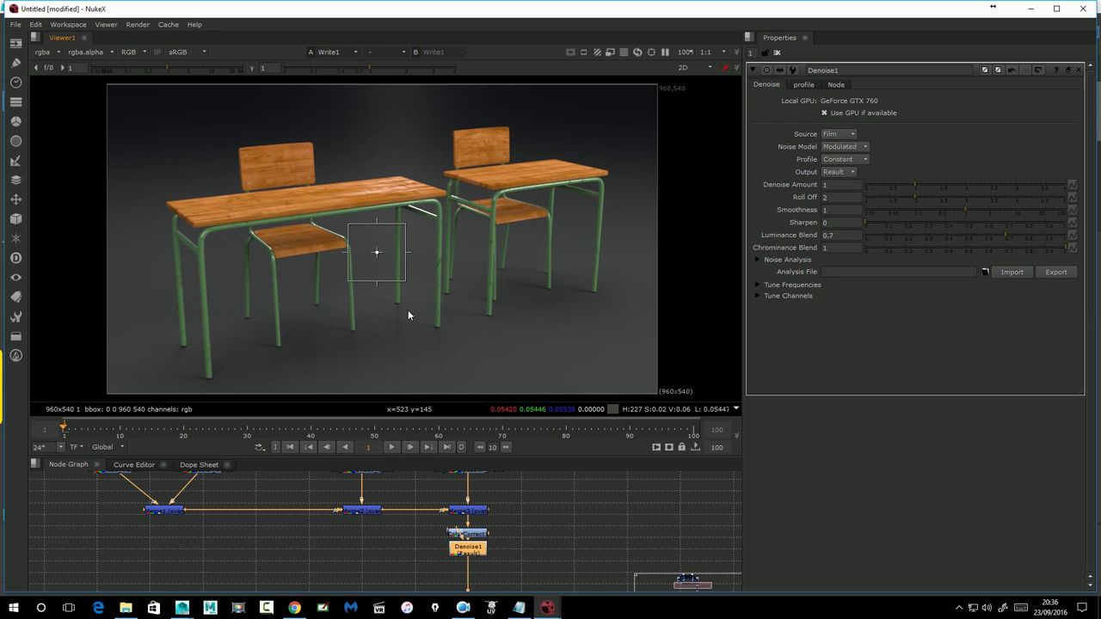
Move Denoise1 lower and toggle it off and on to compare
drag(468, 549, 469, 563)
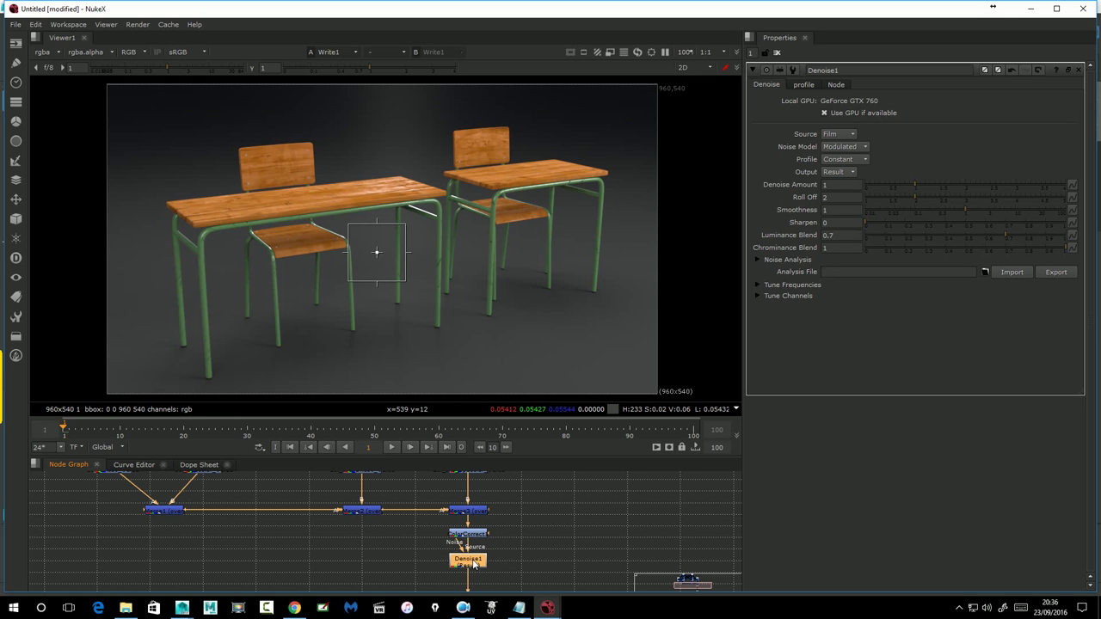
key(d)
key(d)
key(d)
key(d)
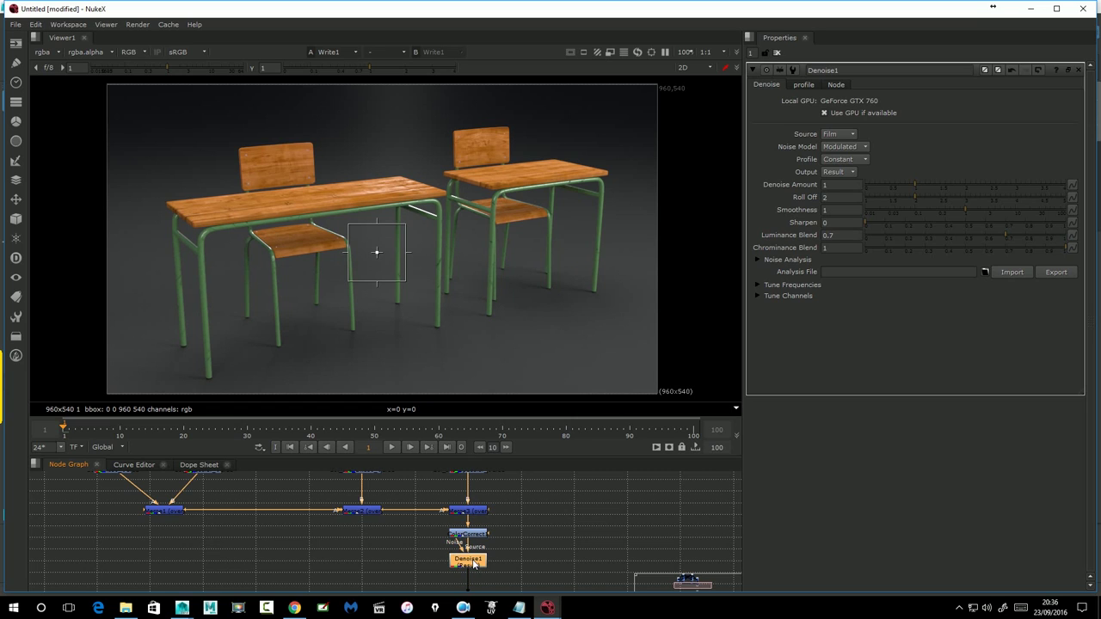
key(d)
key(d)
key(d)
key(d)
key(d)
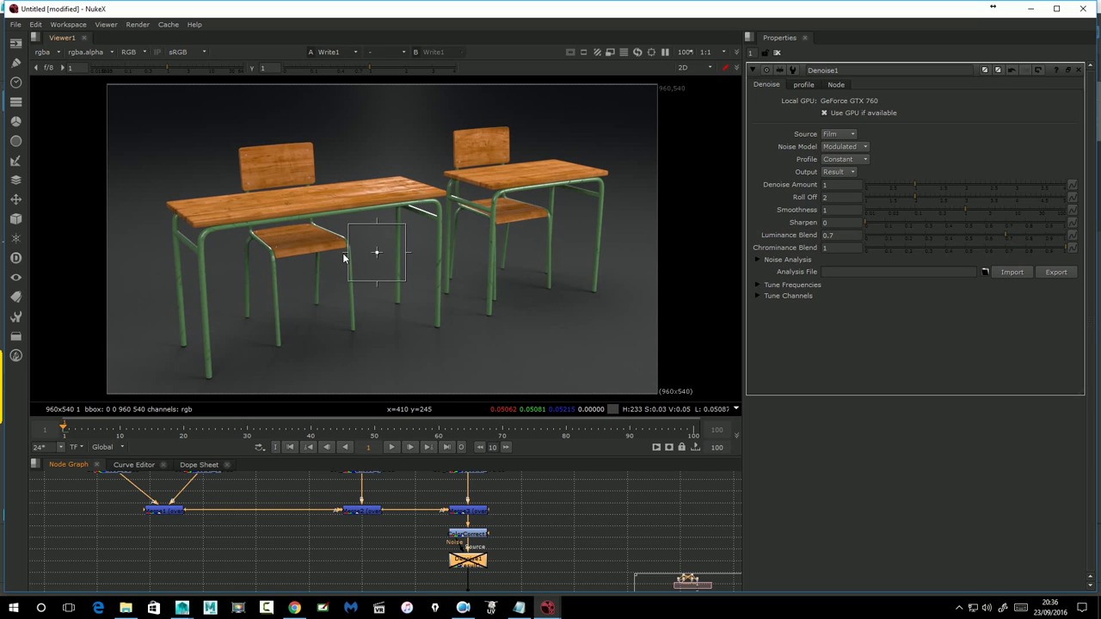
key(d)
key(d)
key(d)
key(d)
key(d)
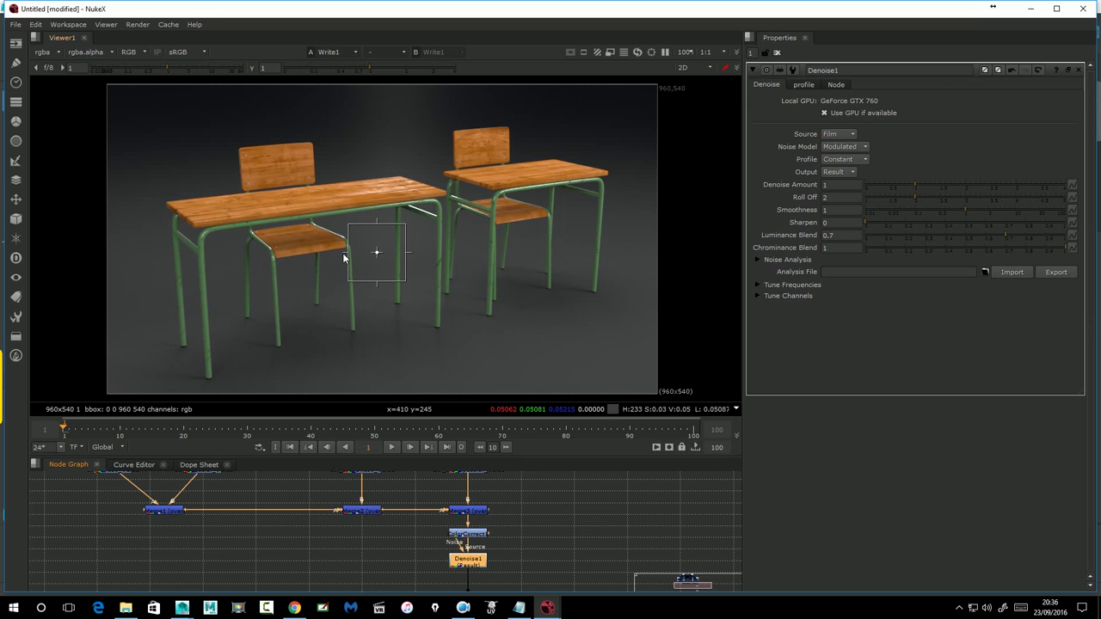